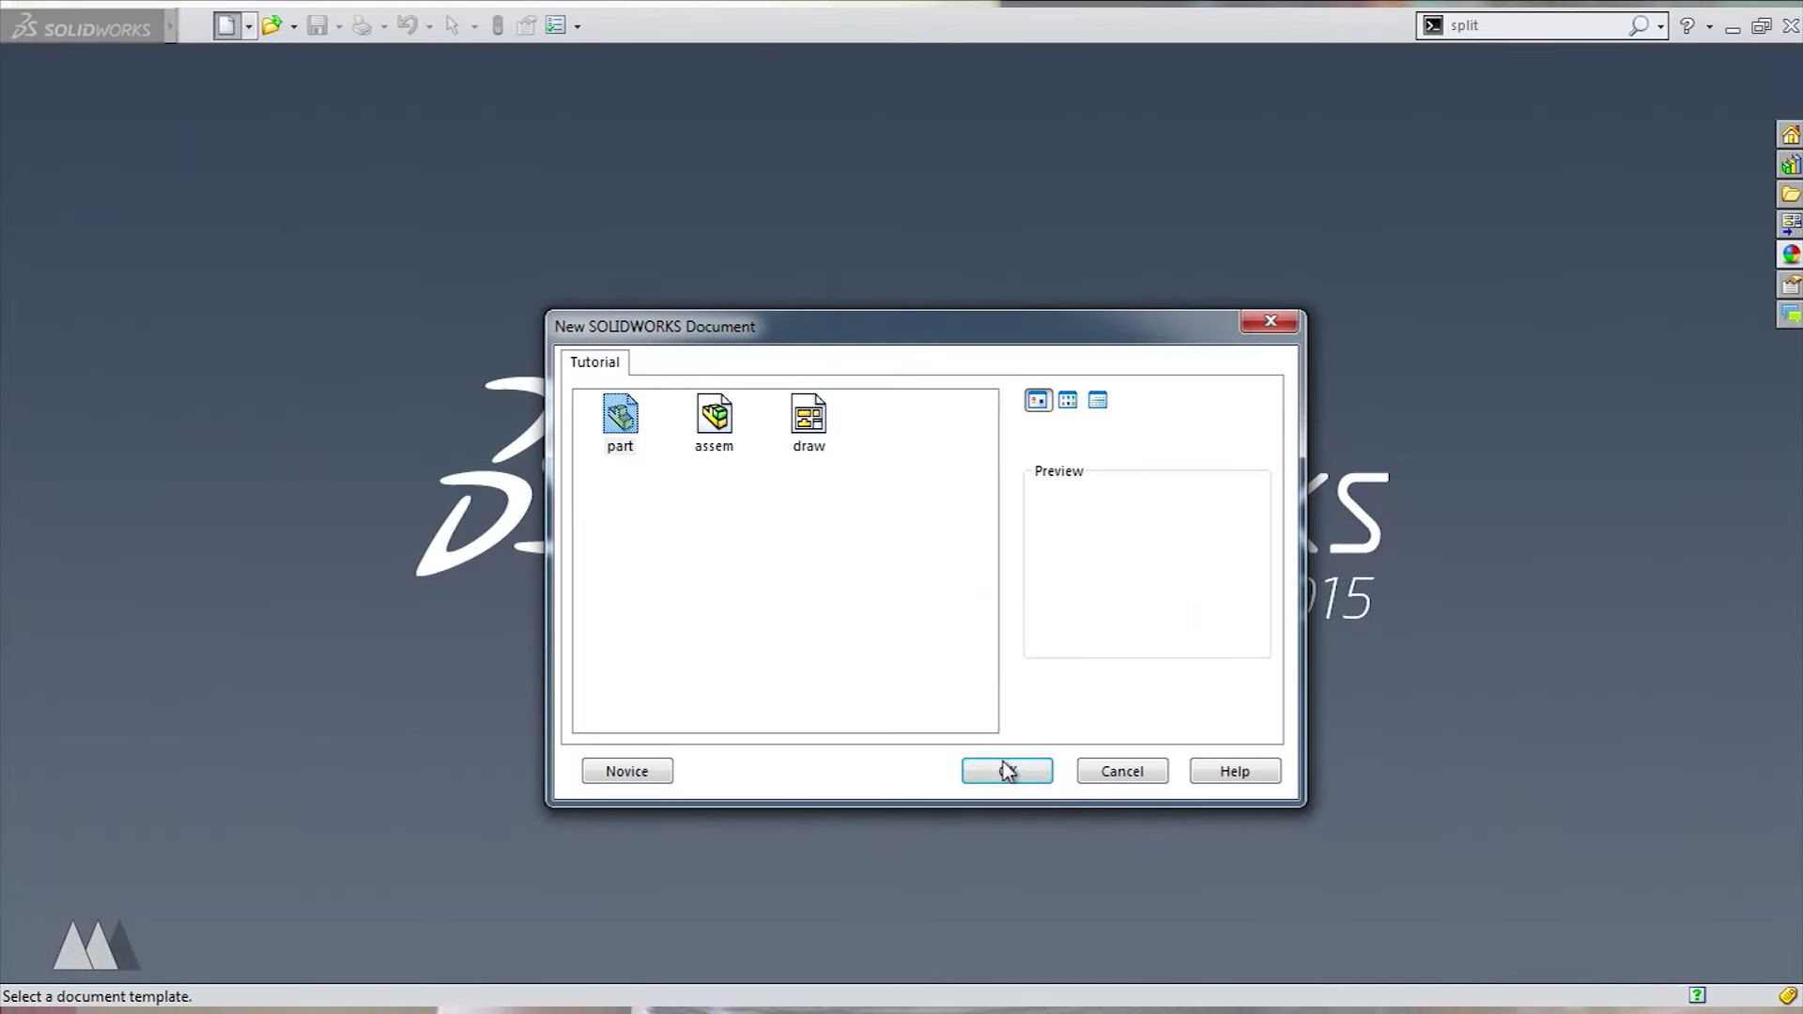
- Create a new part and sketch a vertical construction centerline upward from the origin on the Right plane
click(1007, 771)
click(68, 400)
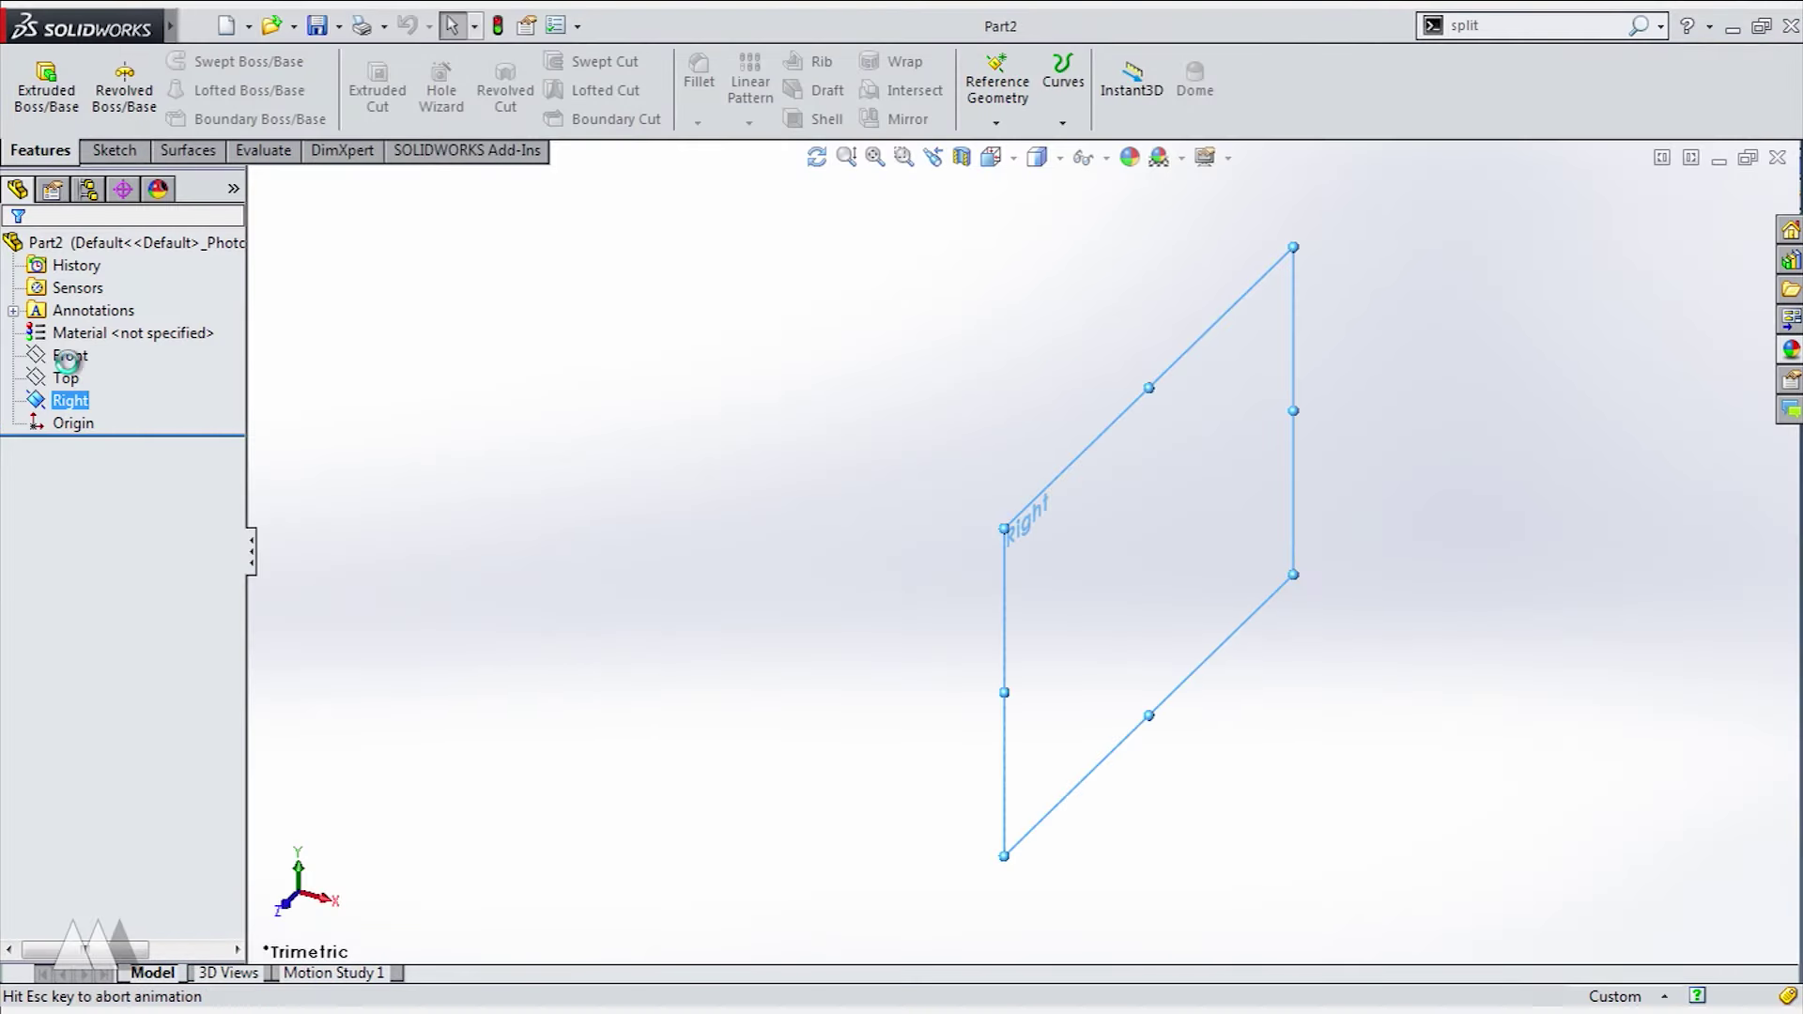
click(183, 61)
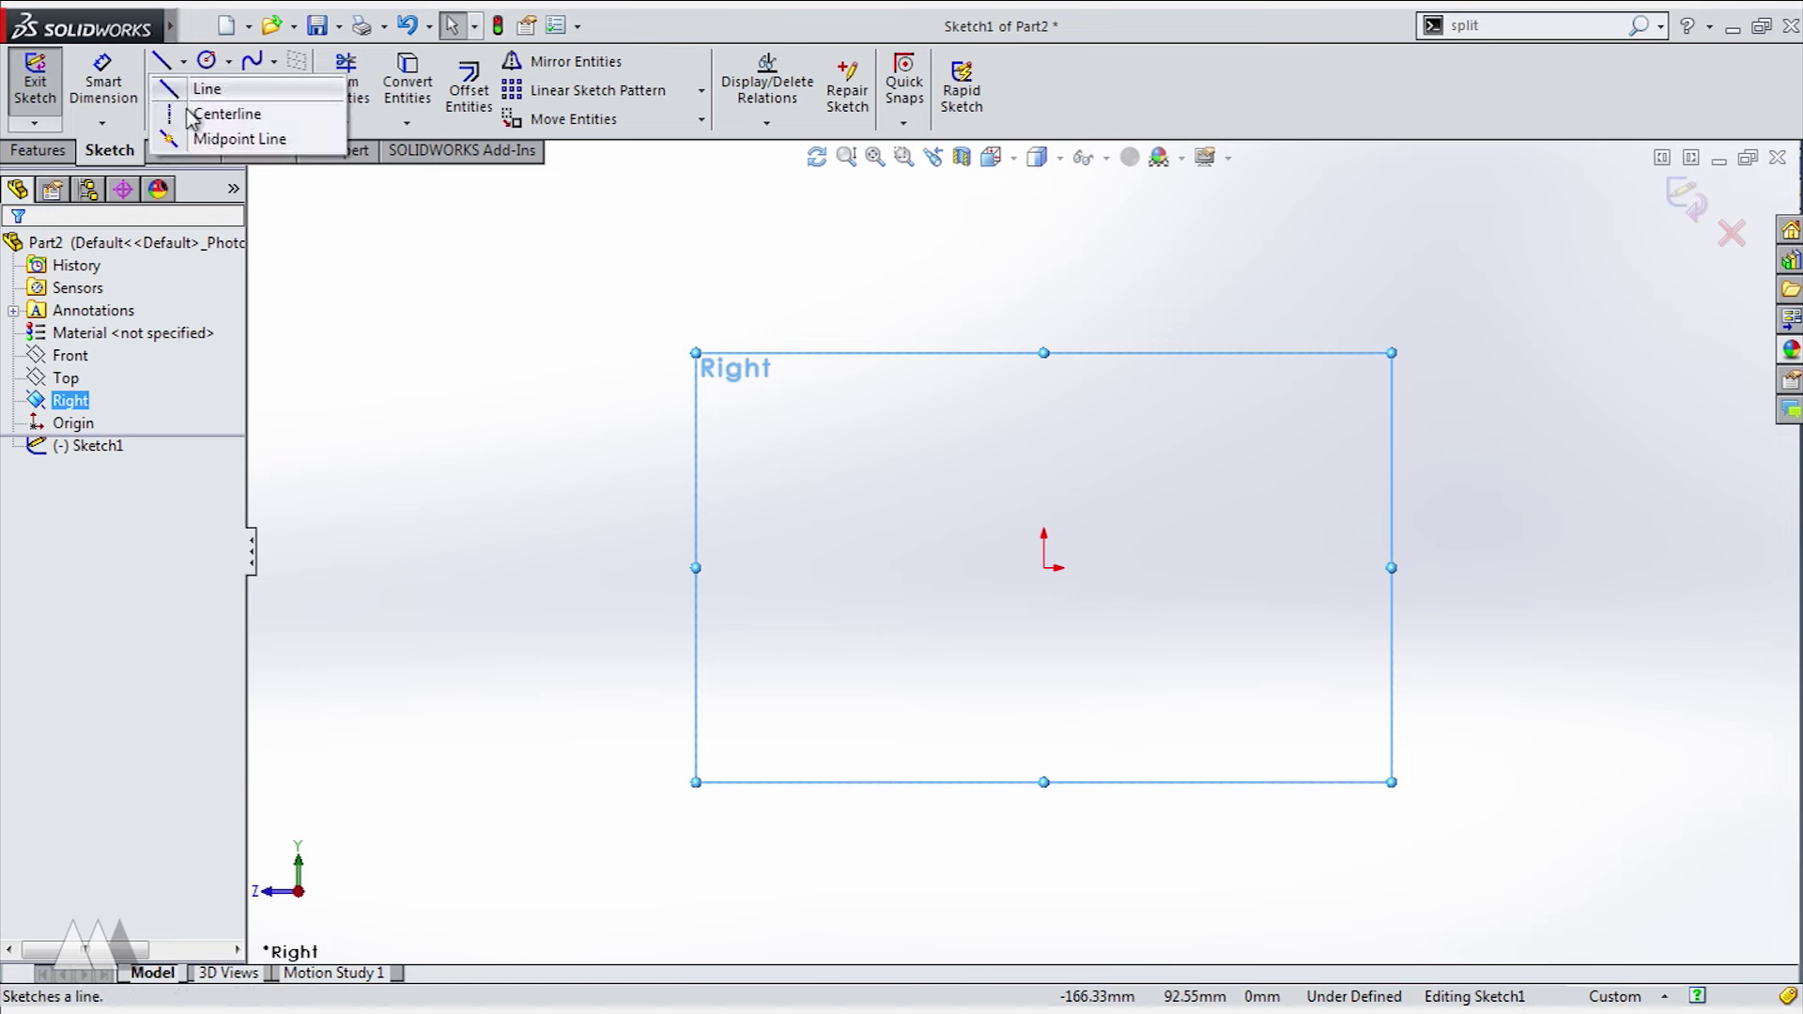
click(226, 109)
click(1043, 568)
click(1044, 407)
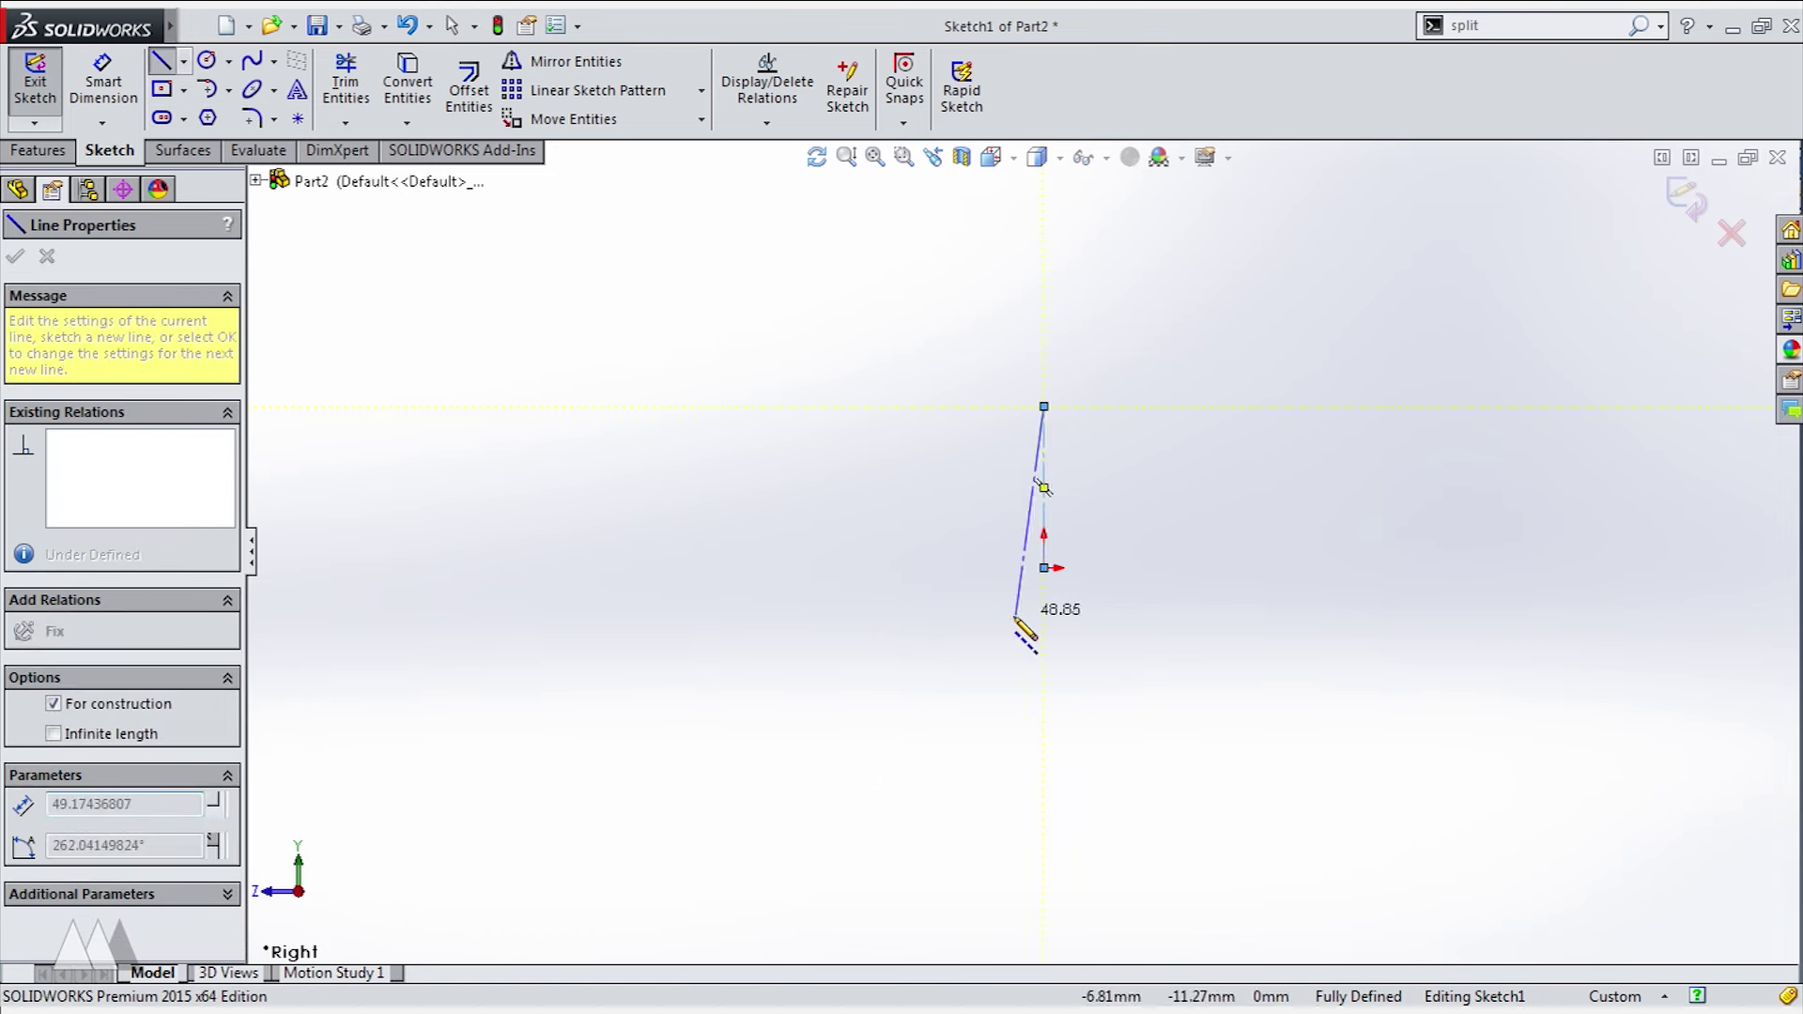
key(Escape)
scroll(992, 648, down, 2)
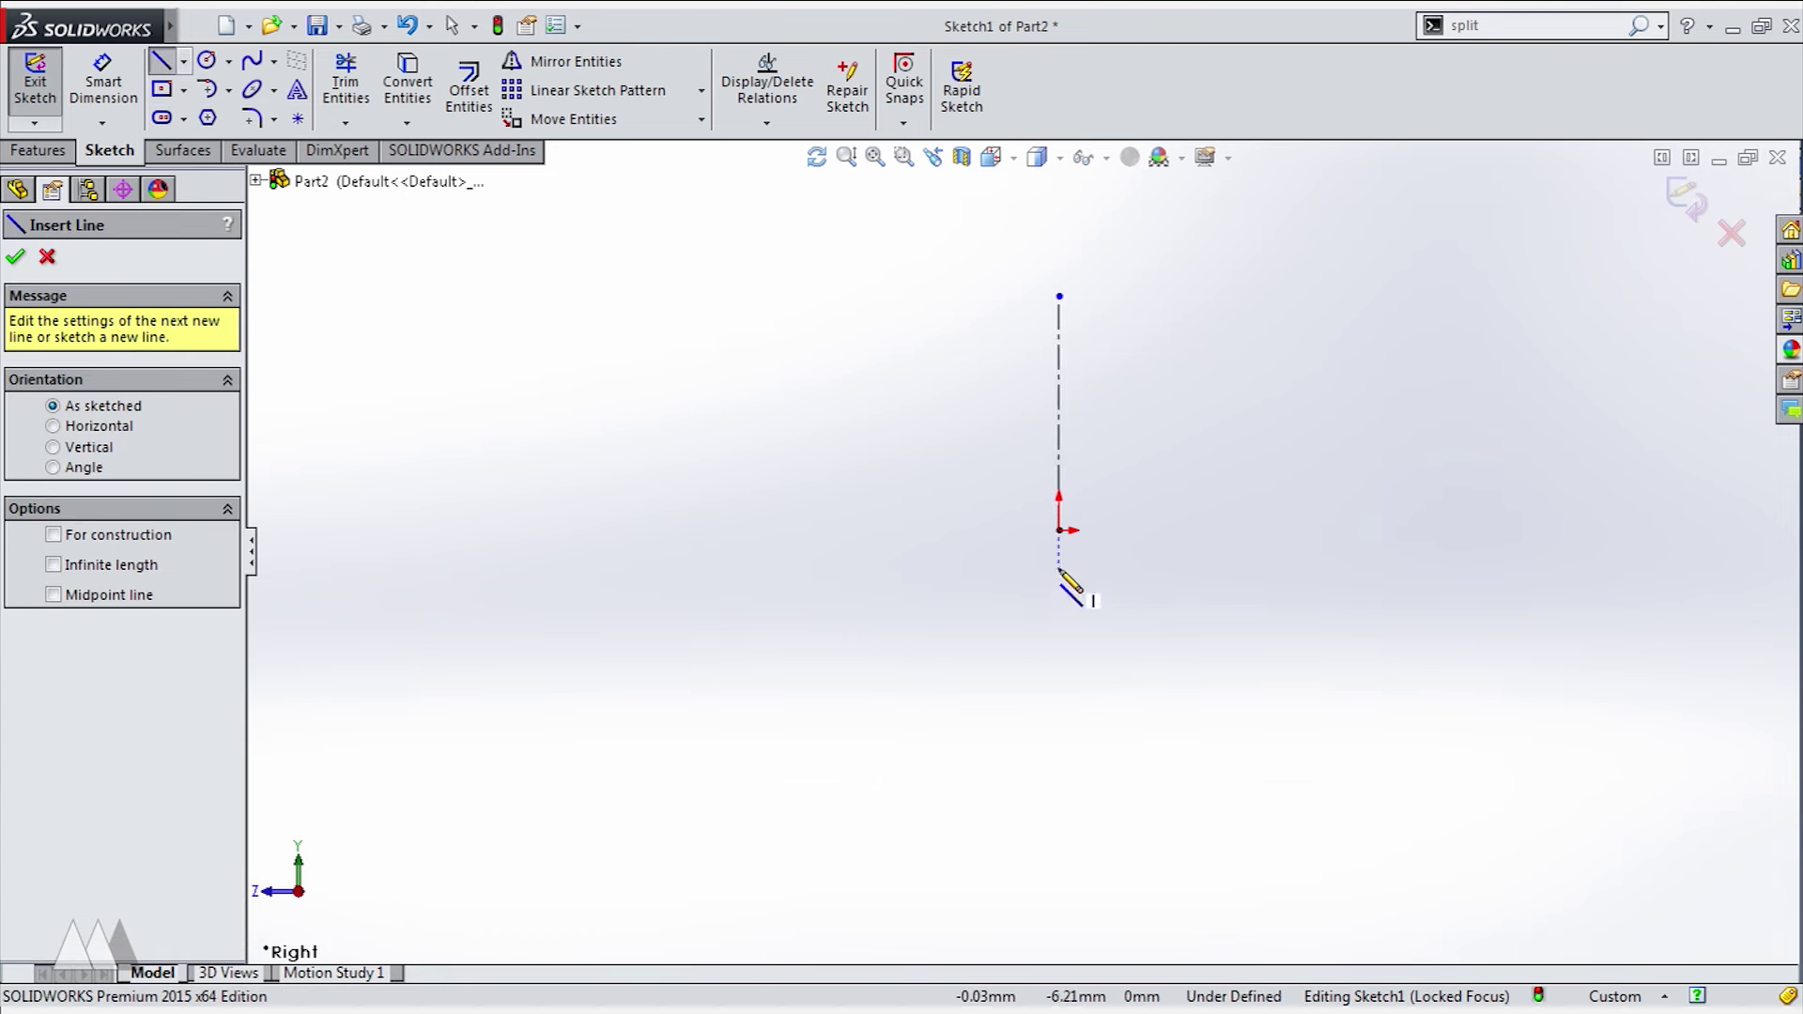
- Sketch the profile's horizontal base line outward from the origin
click(1059, 531)
key(ctrl+8)
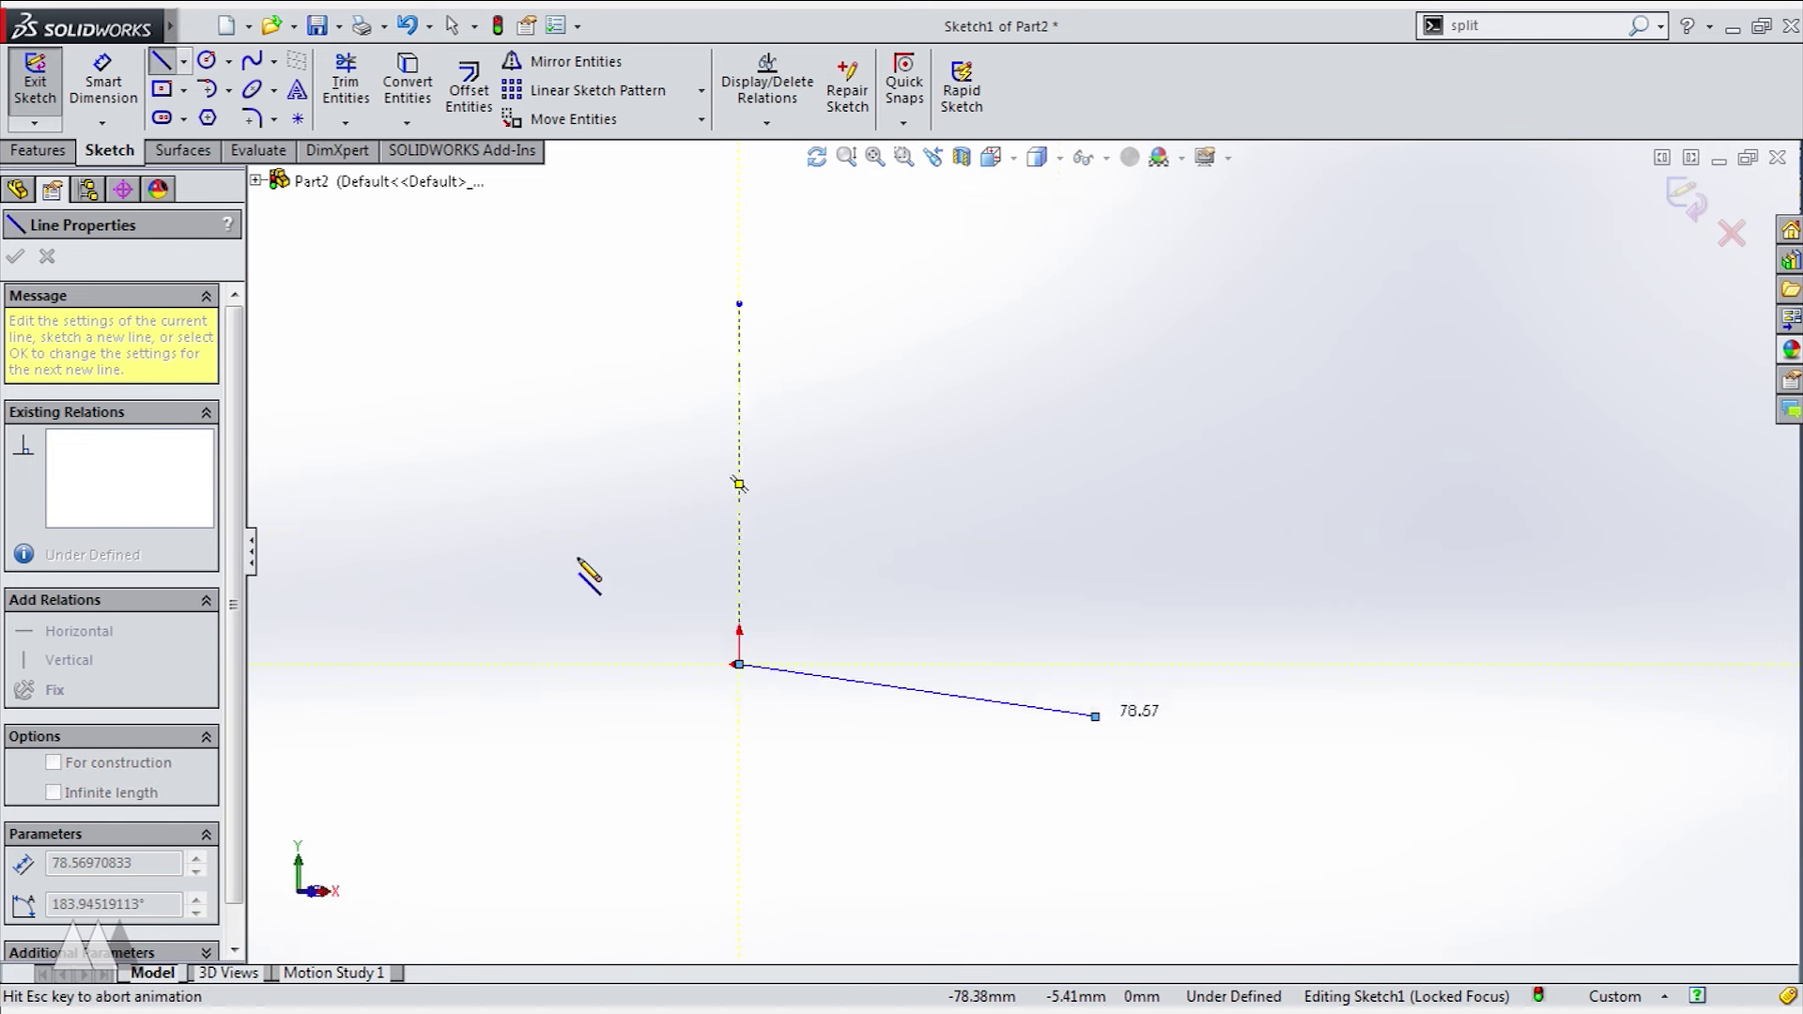
scroll(538, 740, up, 2)
scroll(382, 704, up, 1)
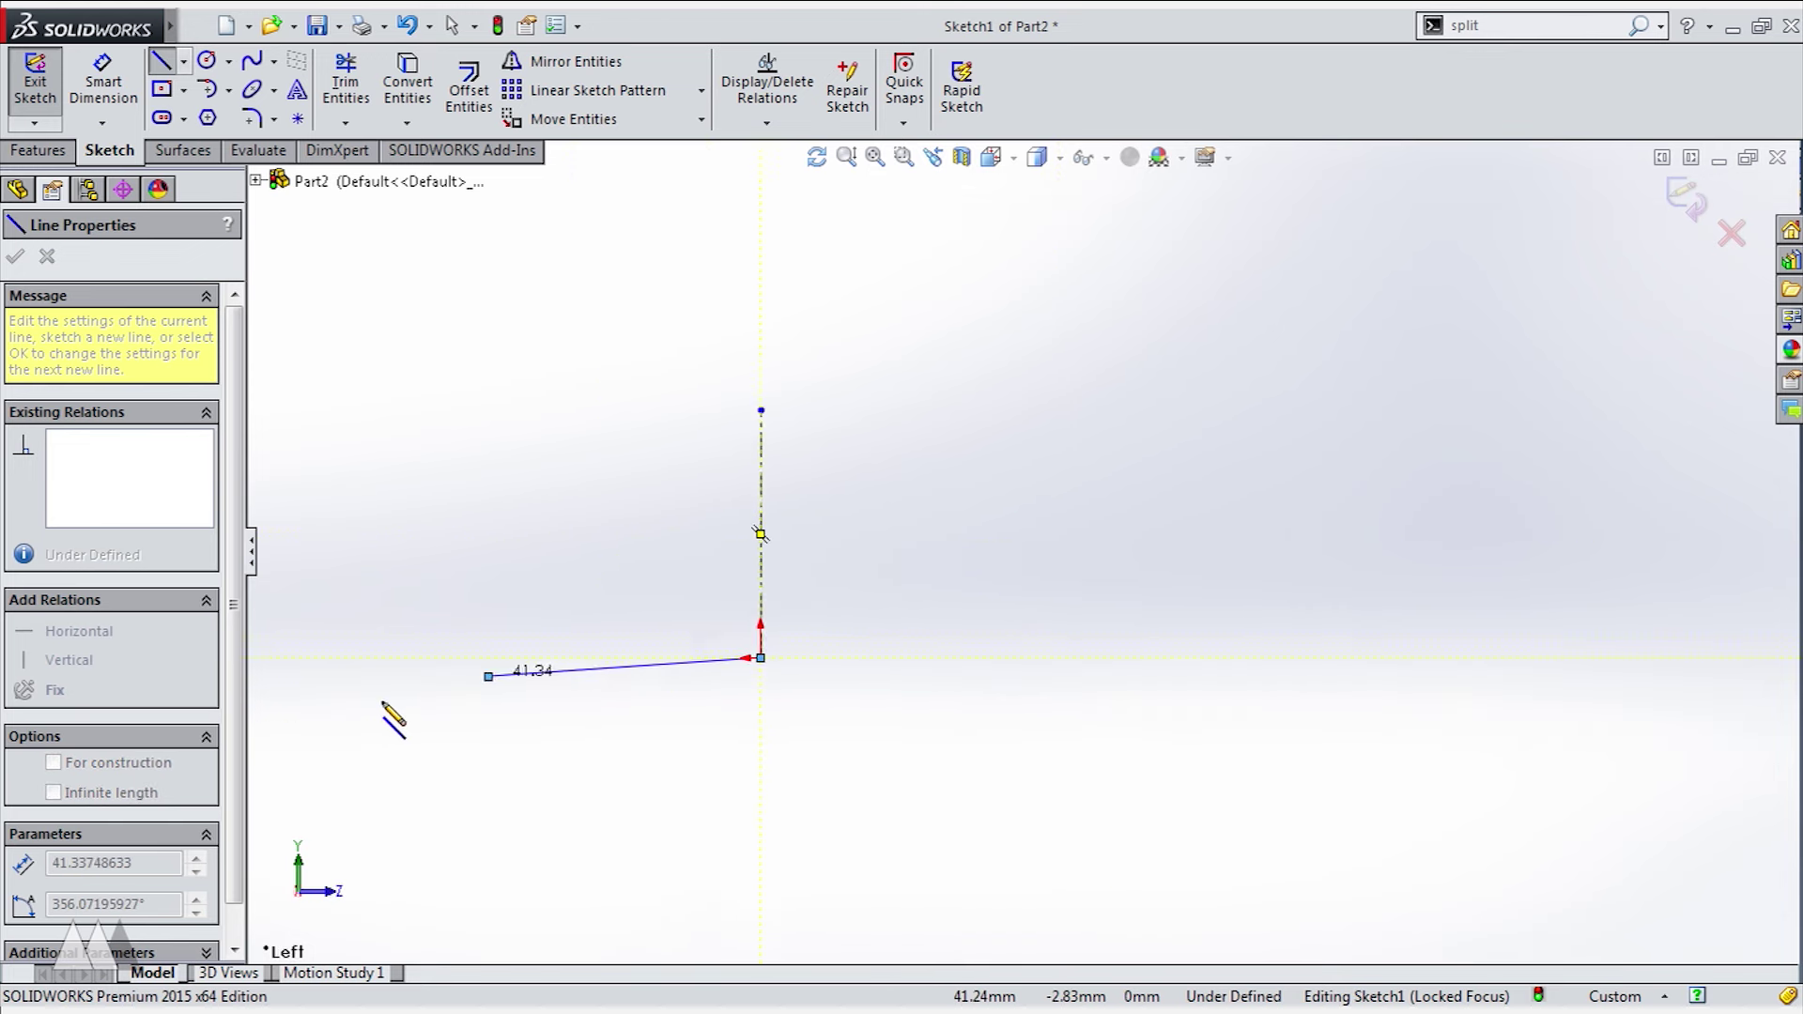
scroll(539, 653, down, 2)
click(644, 592)
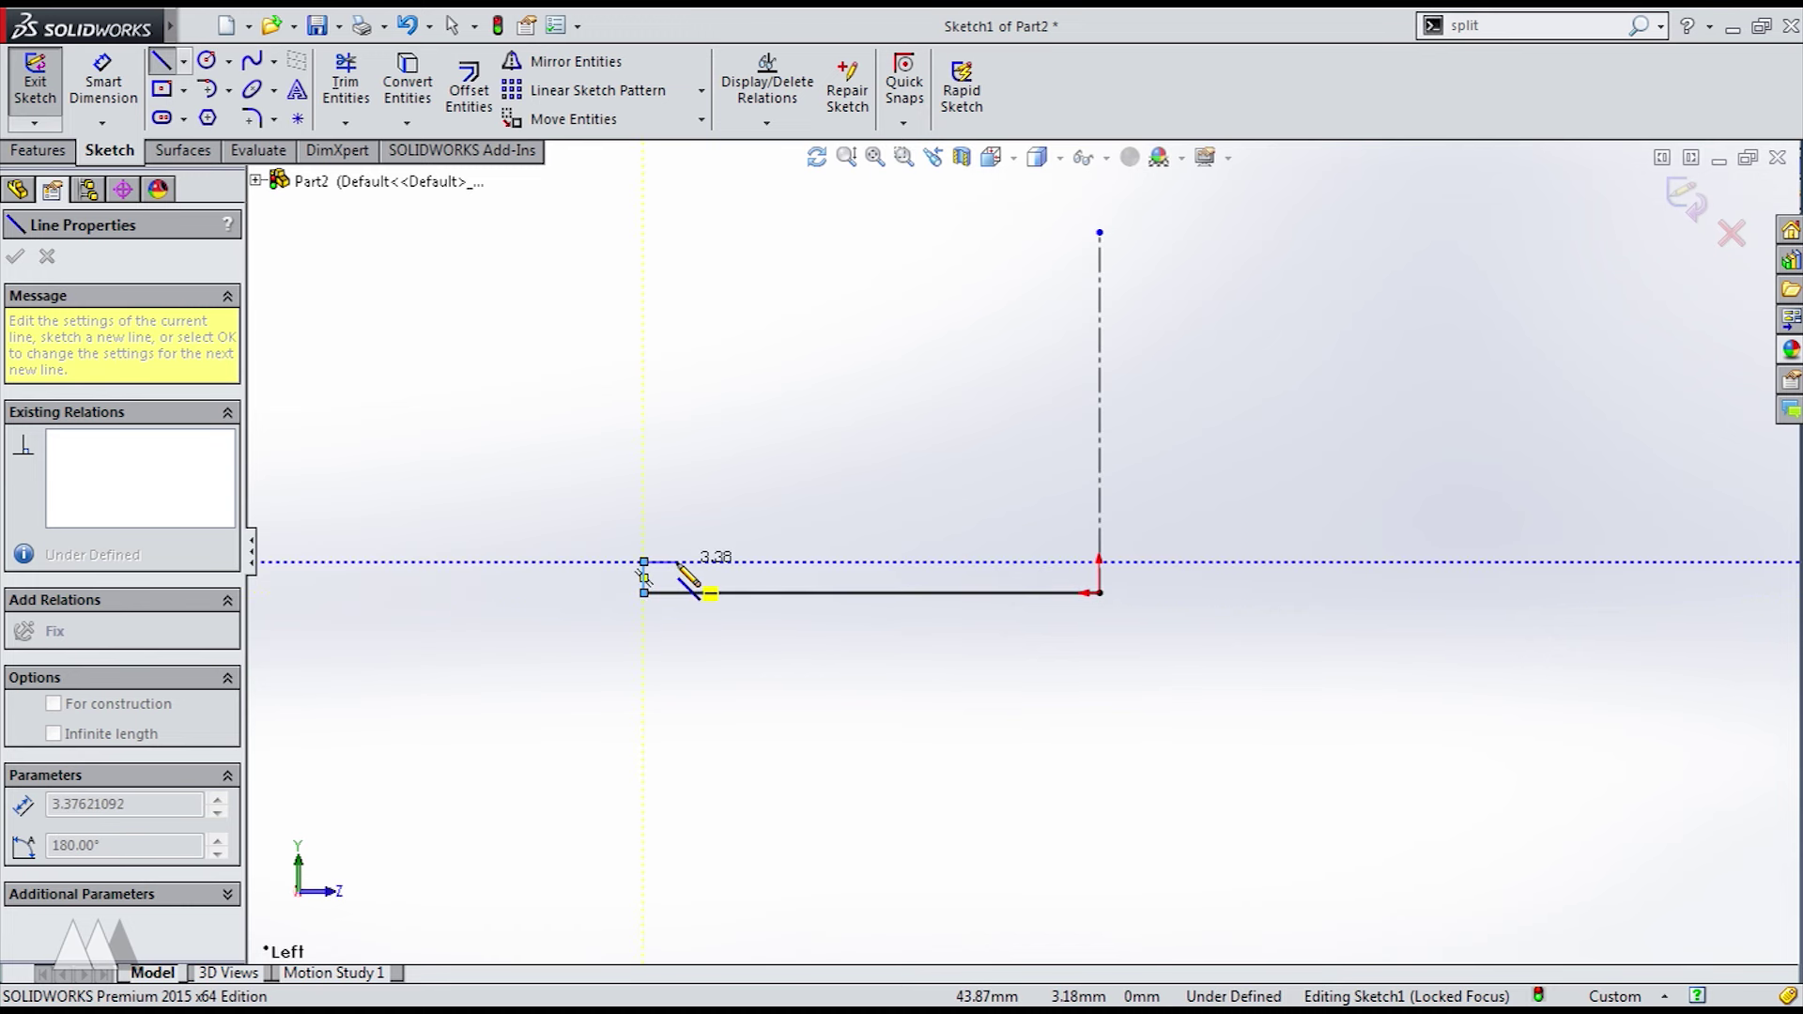
- Sketch the stepped upper outline from the base line's outer end, ending in a horizontal line about 32 mm long that meets the centerline
click(643, 562)
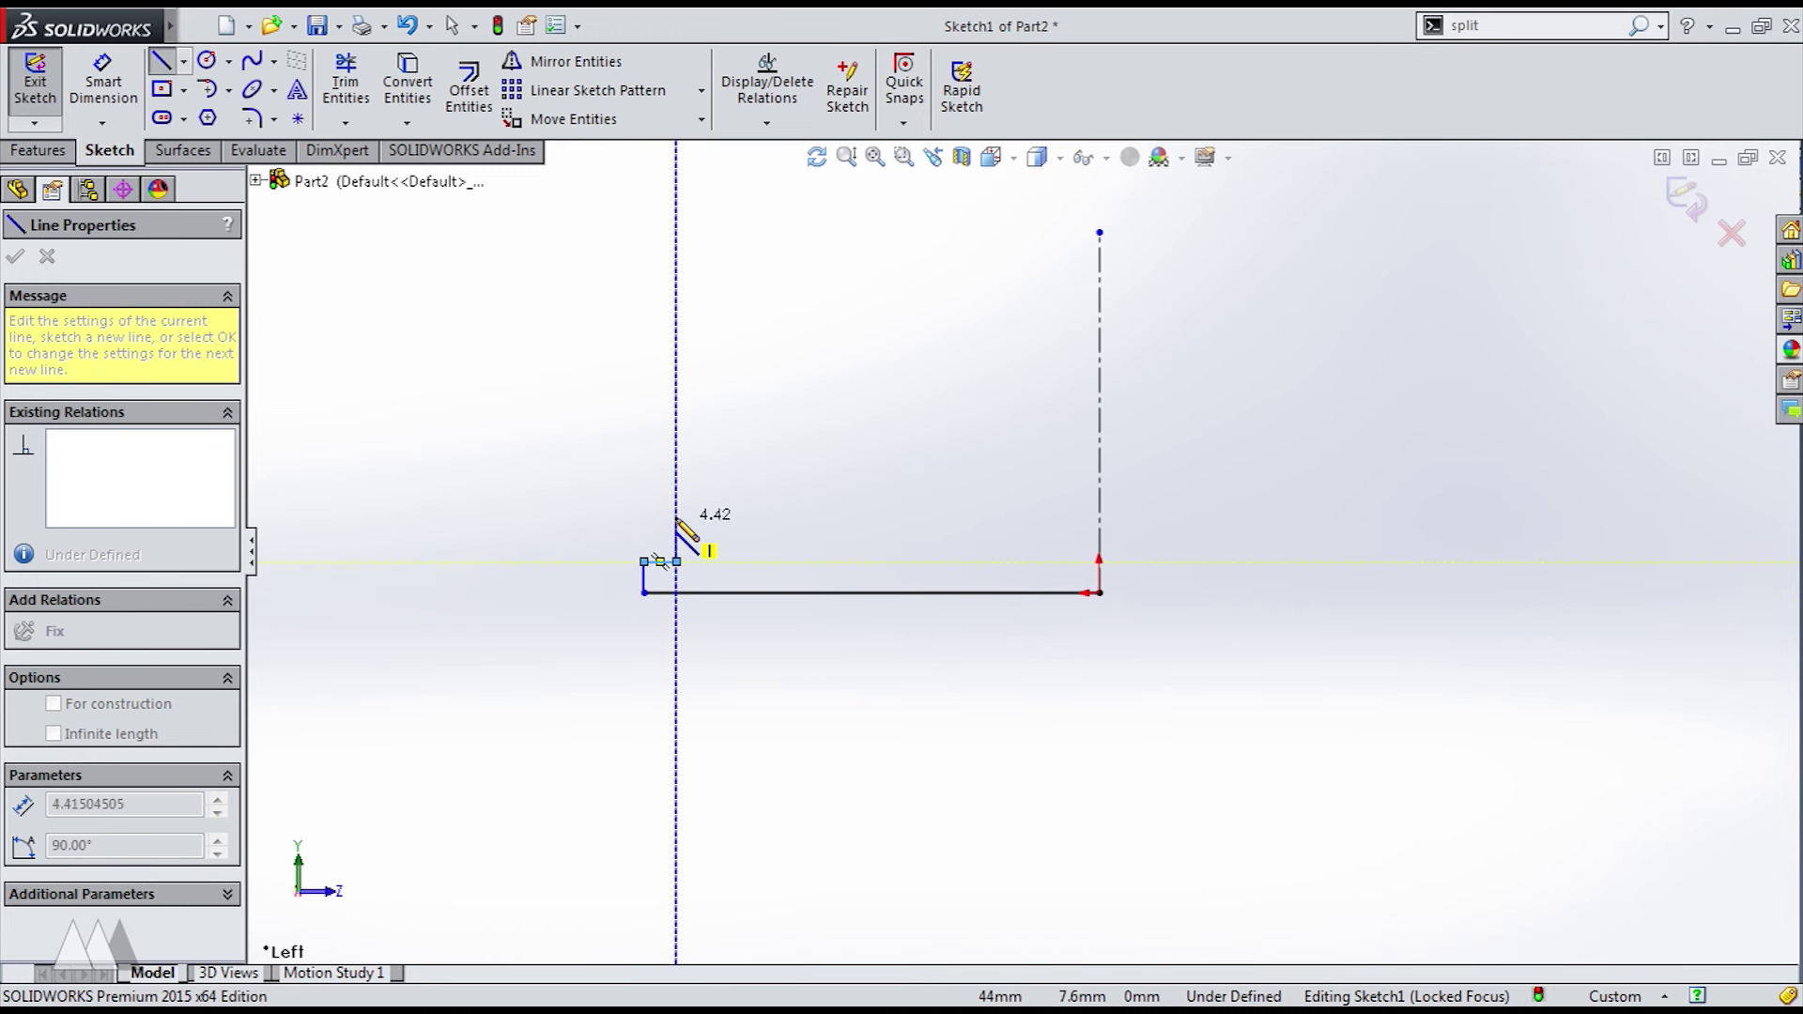
click(676, 561)
click(676, 513)
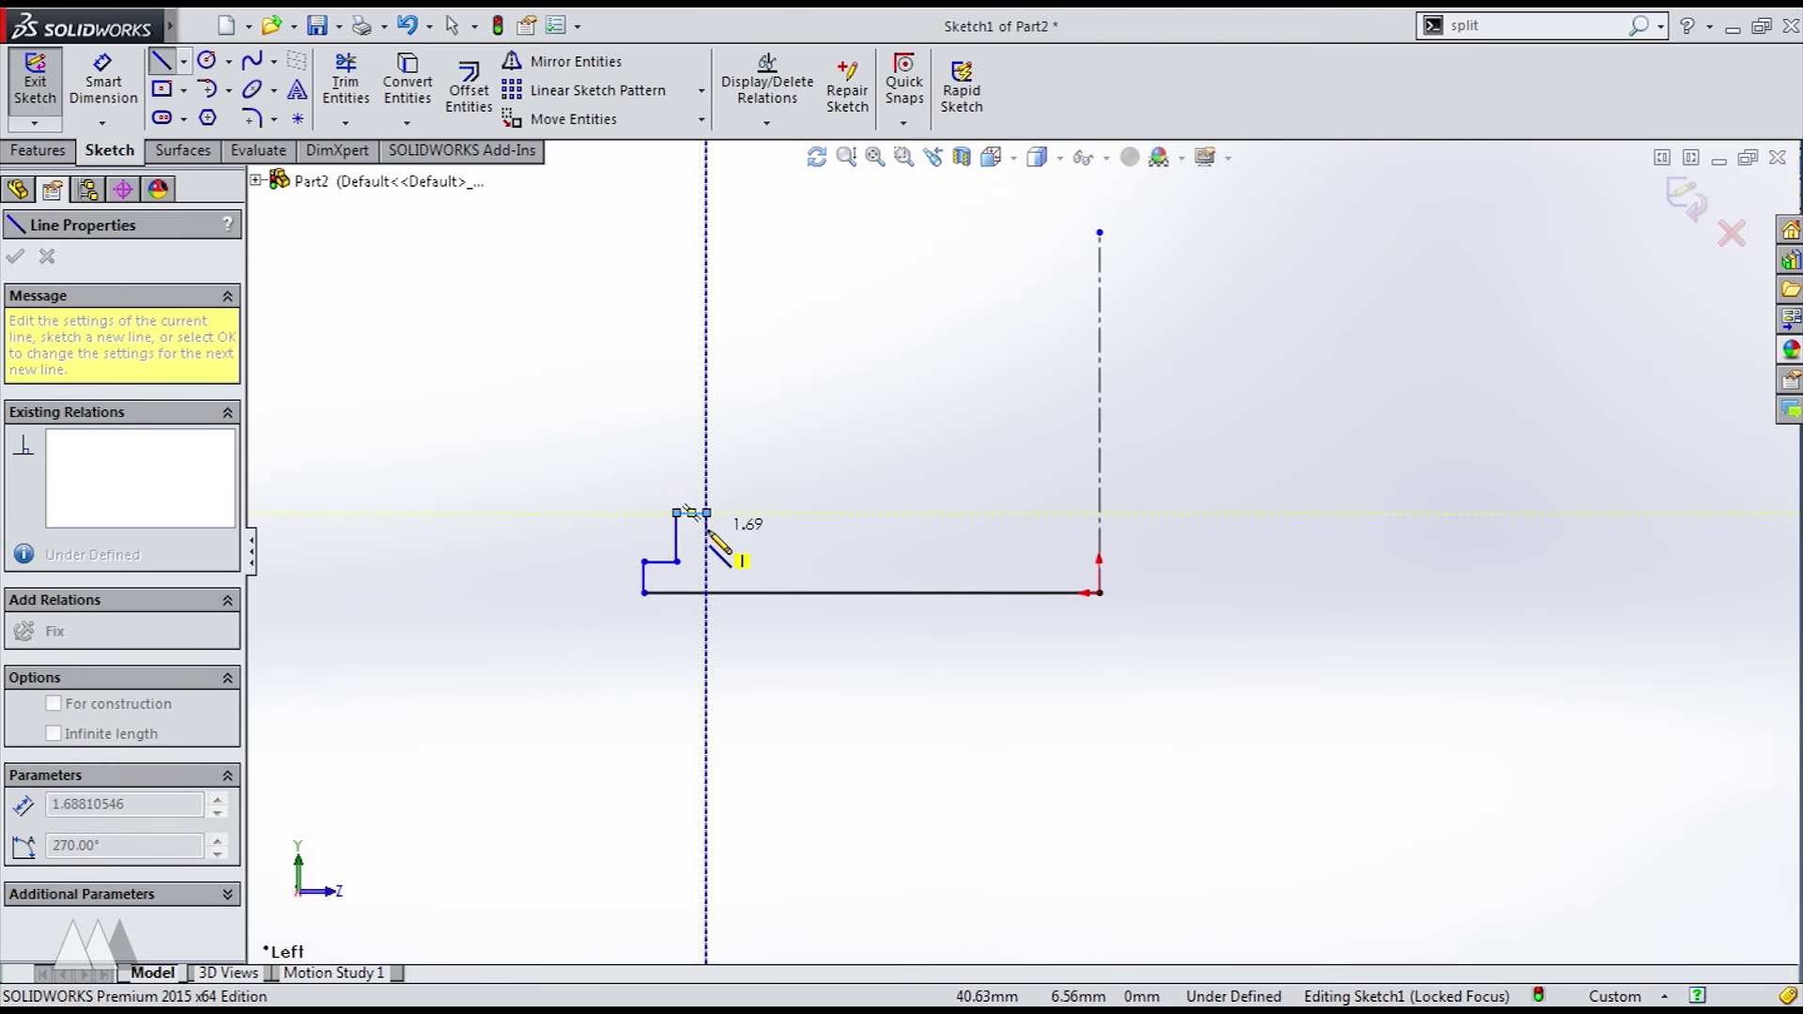
click(707, 529)
click(790, 529)
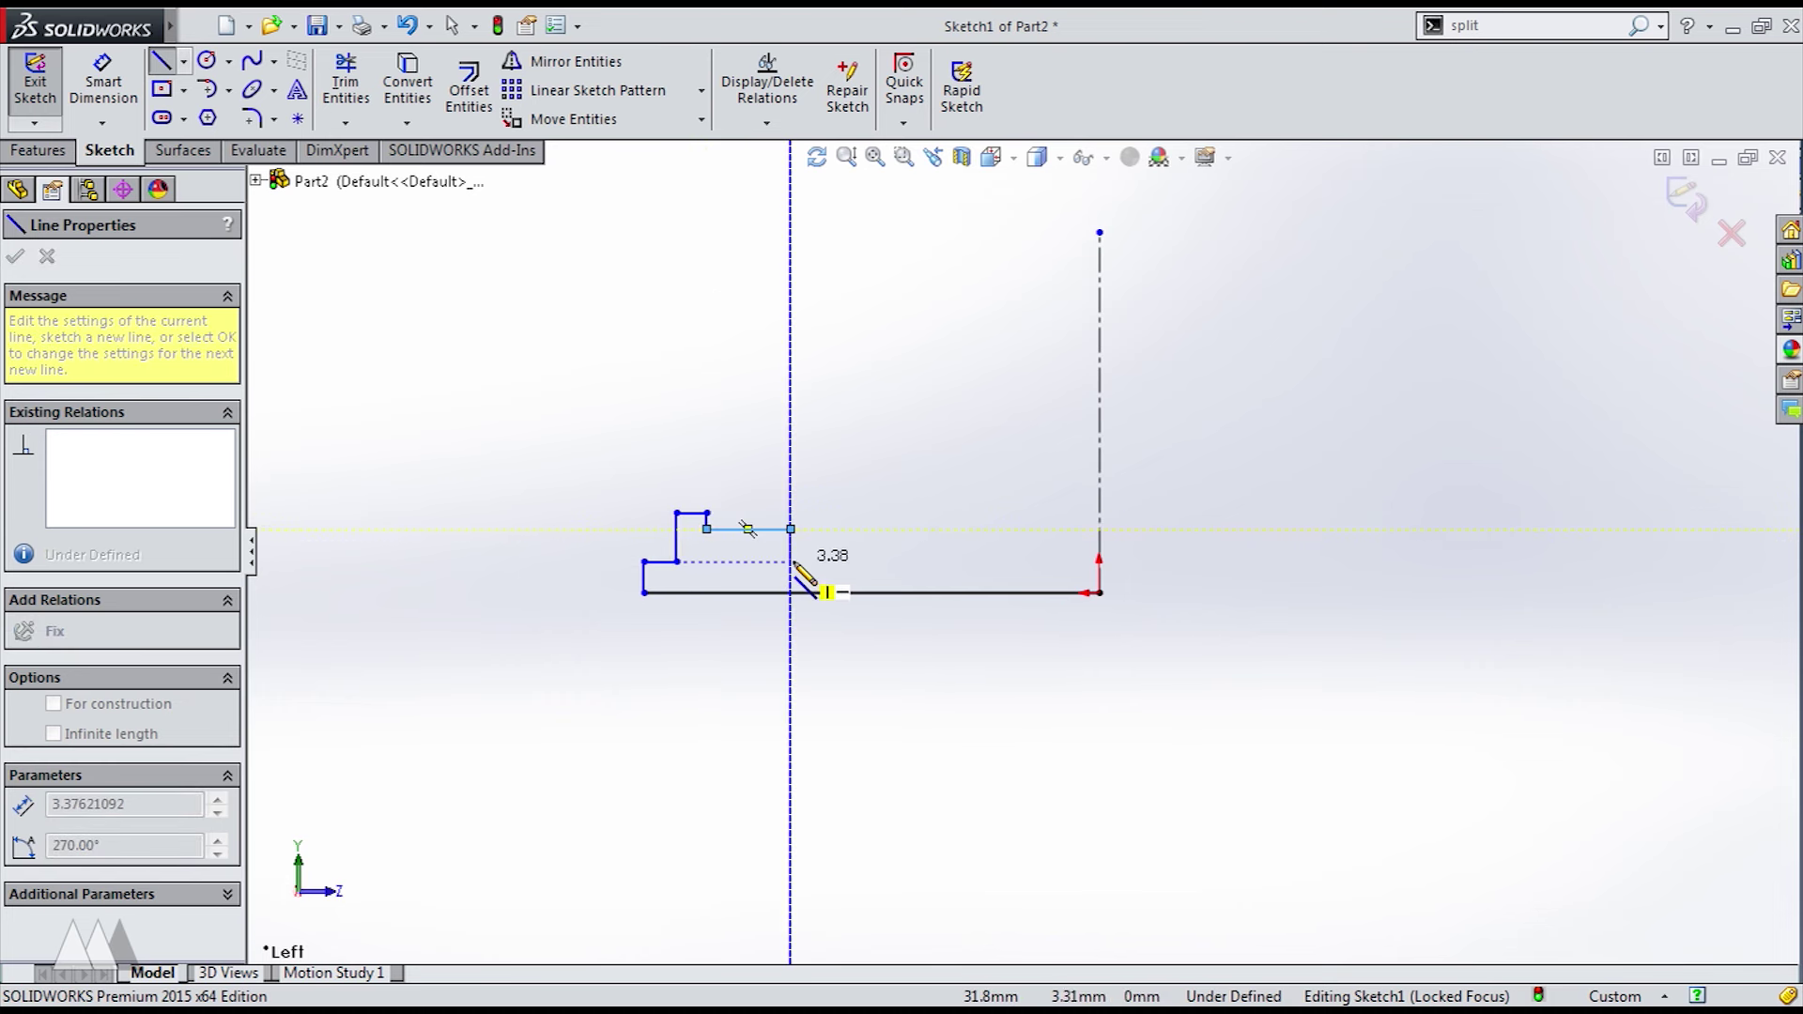
click(790, 561)
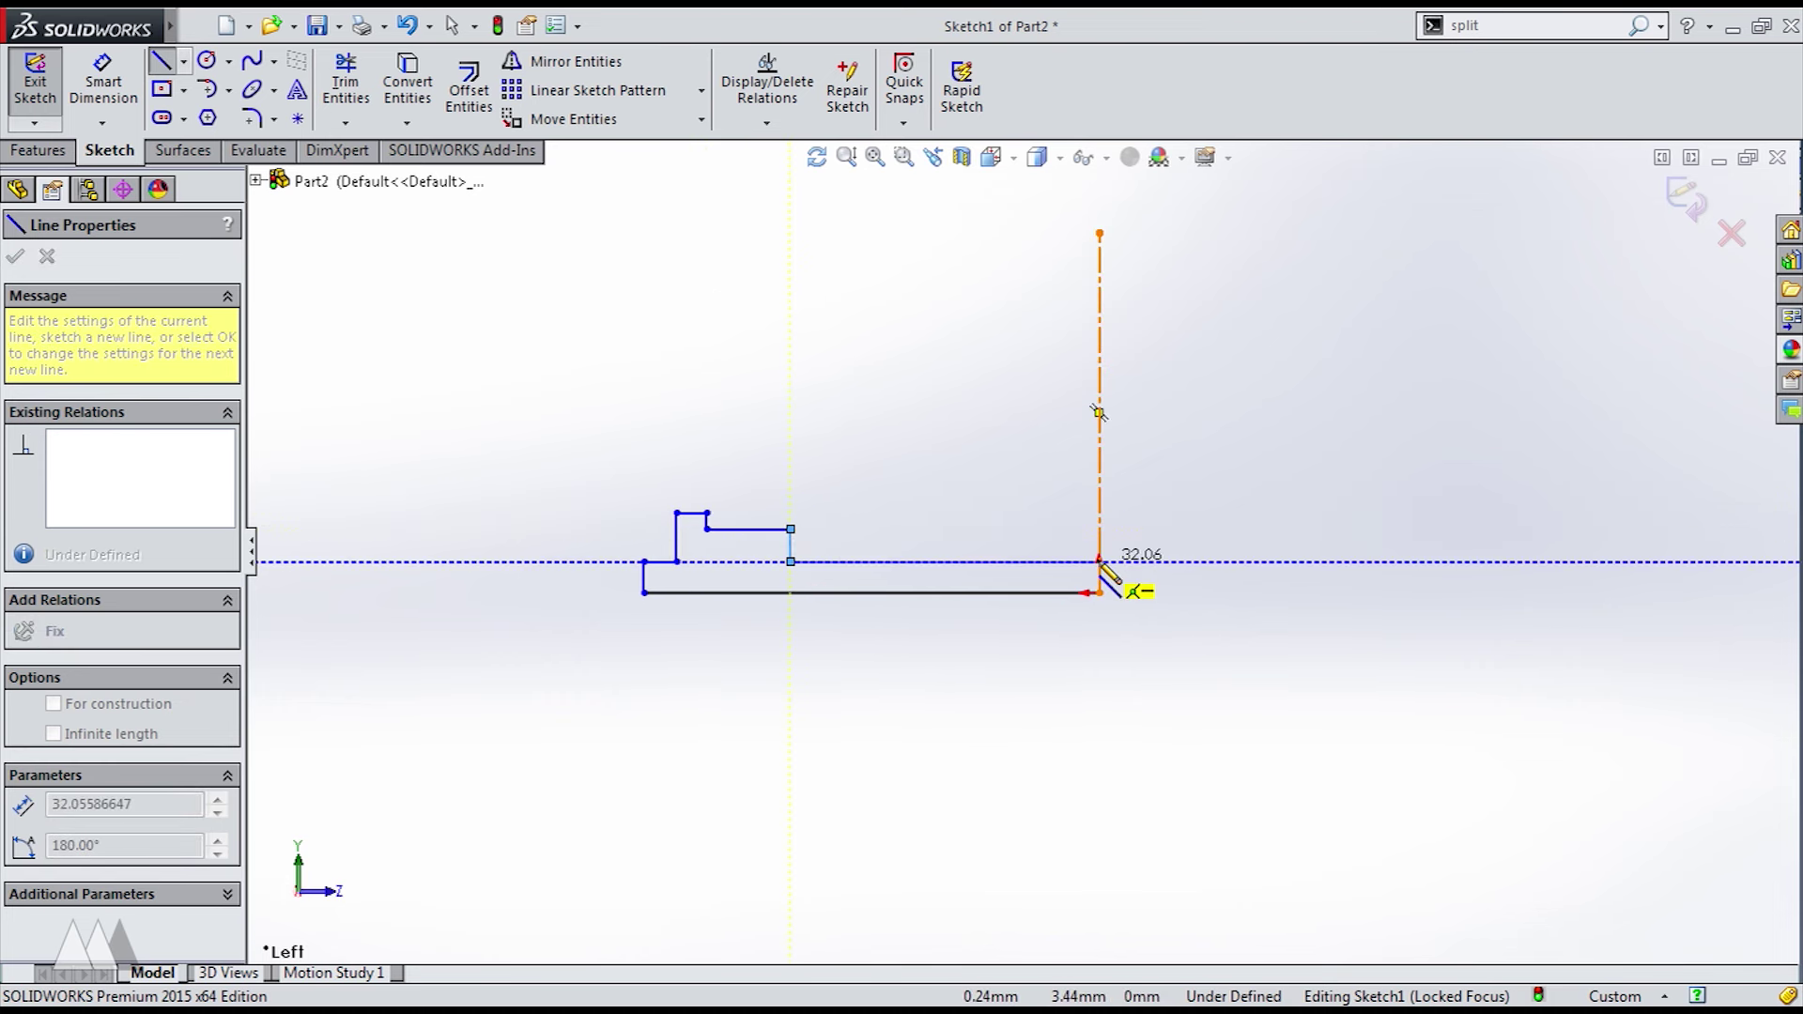
click(1099, 562)
scroll(938, 613, up, 2)
scroll(906, 563, down, 6)
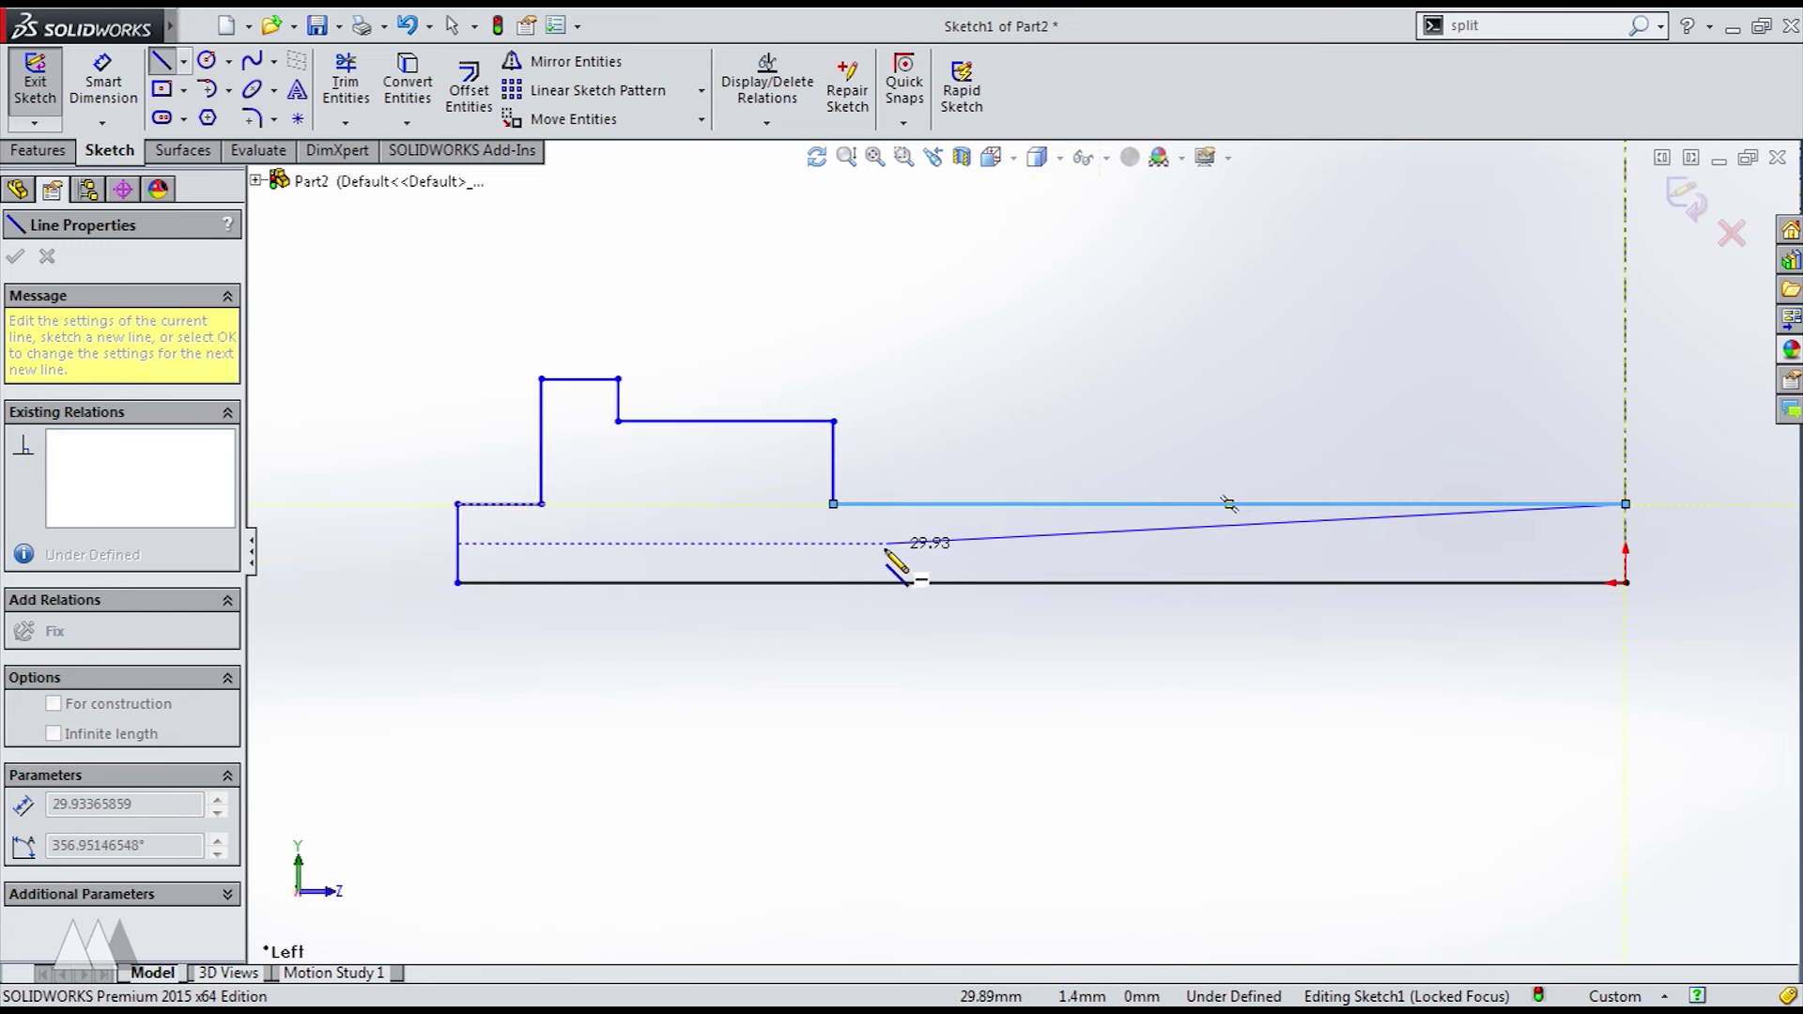
key(Escape)
- Dimension the two outer vertical steps of the profile to 2 mm each
click(103, 84)
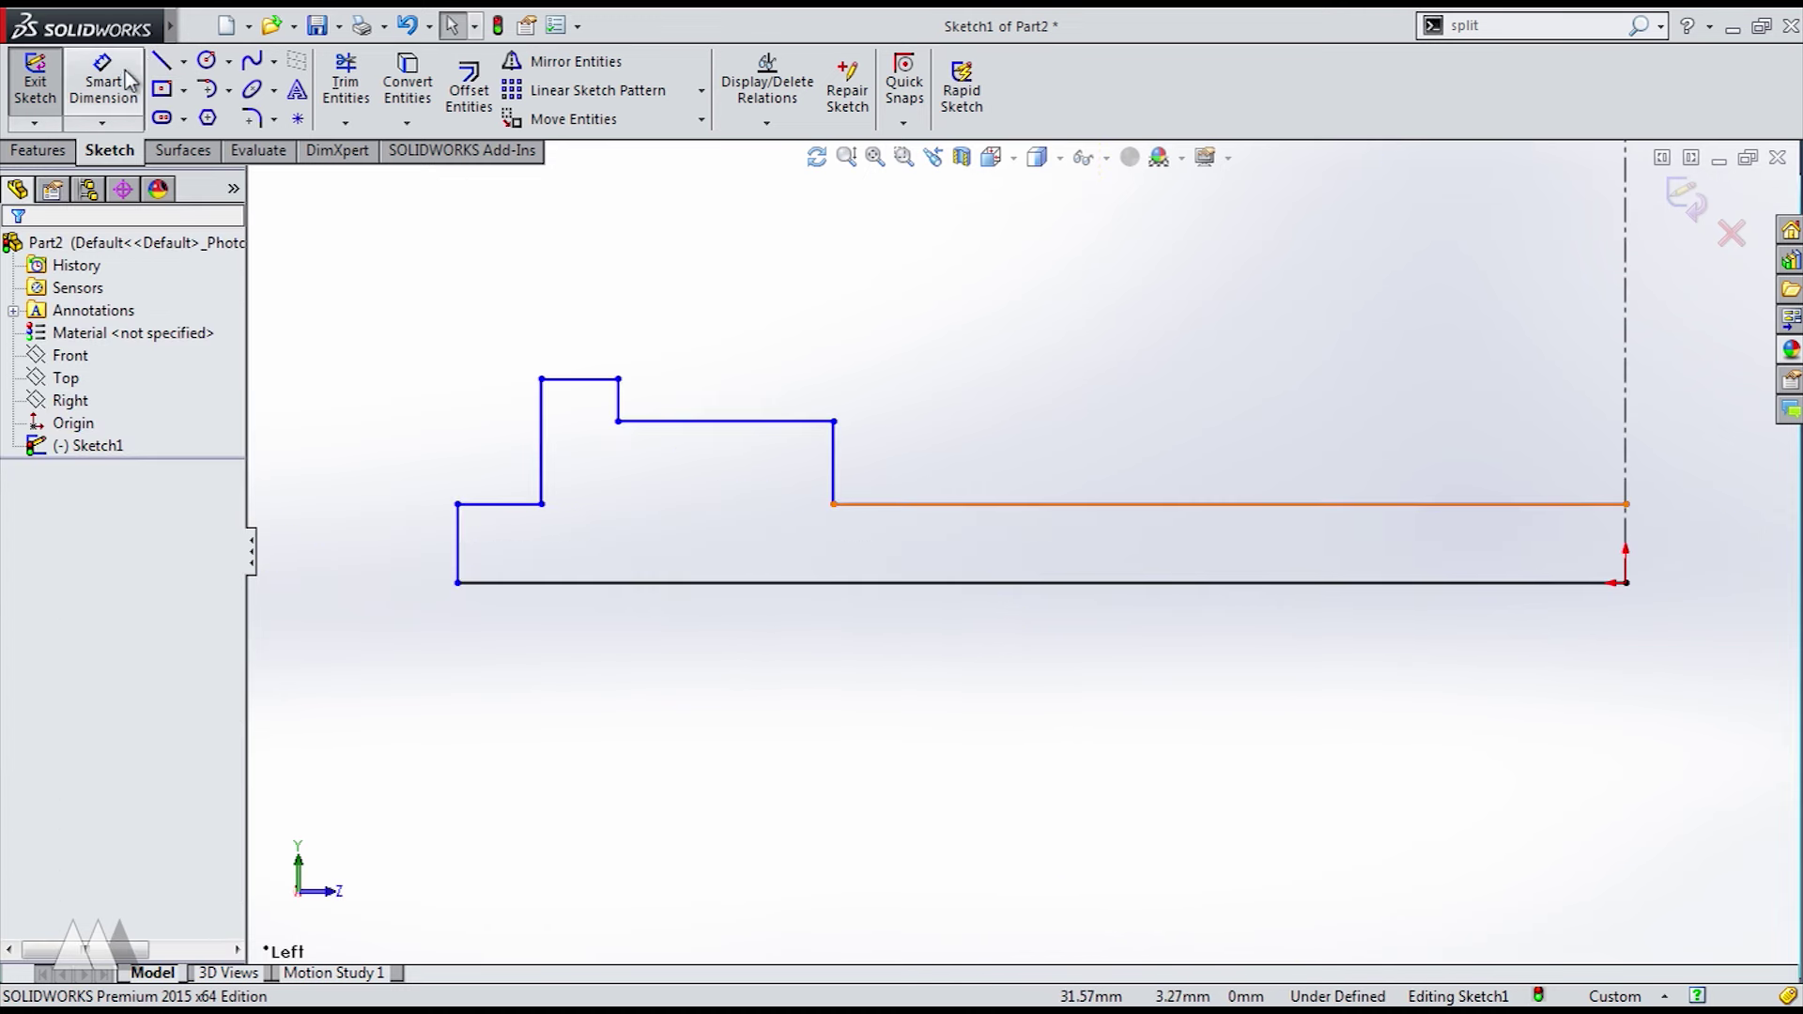
click(542, 440)
click(372, 441)
text(2)
key(Return)
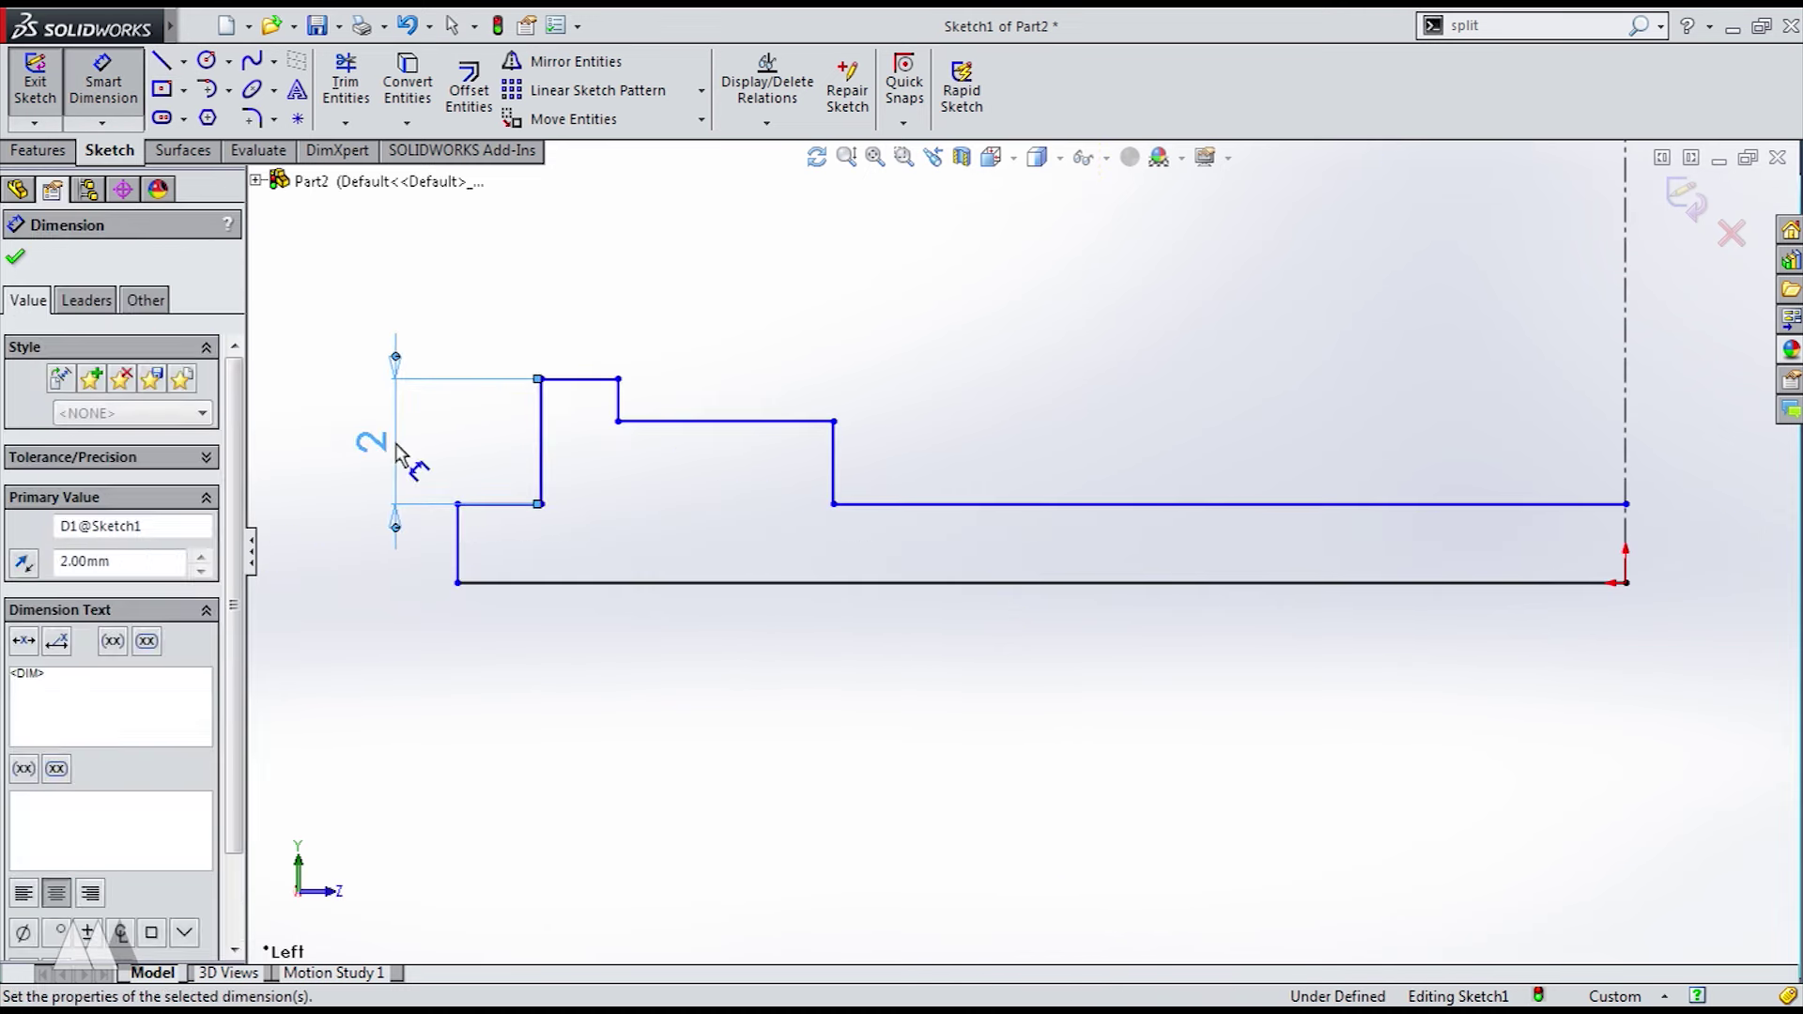
click(458, 561)
click(391, 569)
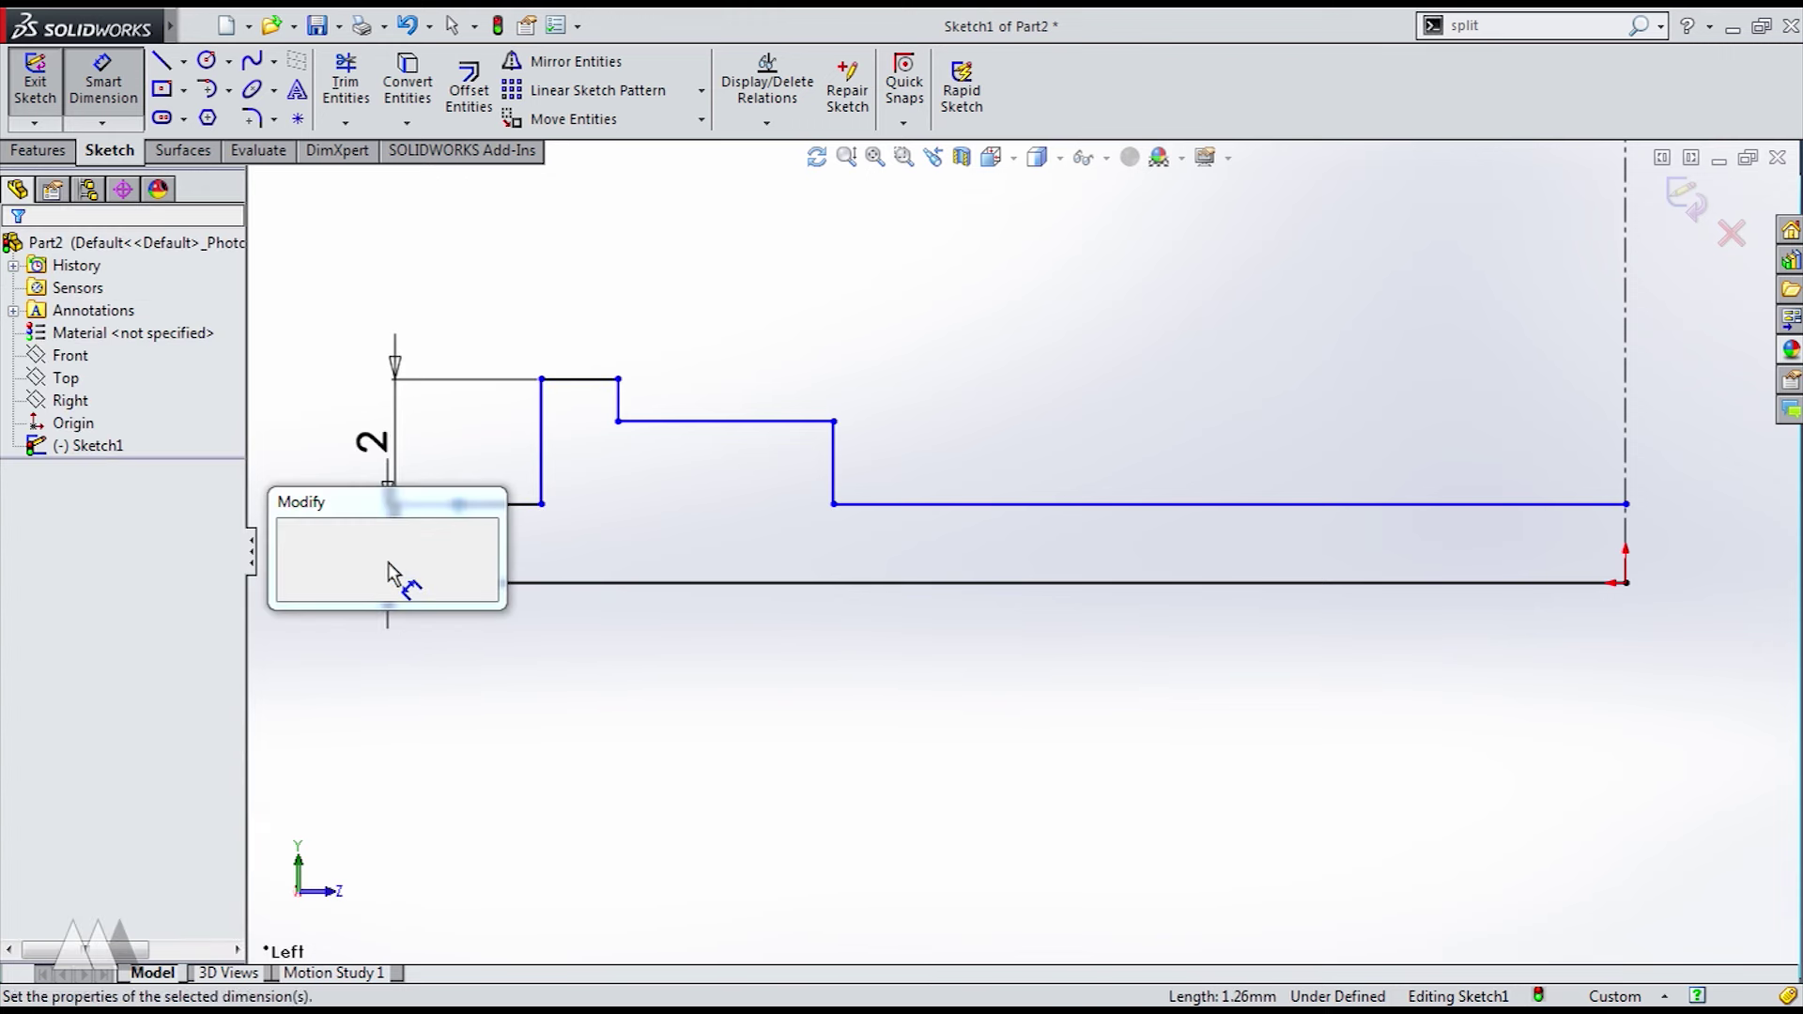
text(2)
key(Return)
- Set the thickness between the long inner horizontal line and the base line to 1 mm
click(870, 504)
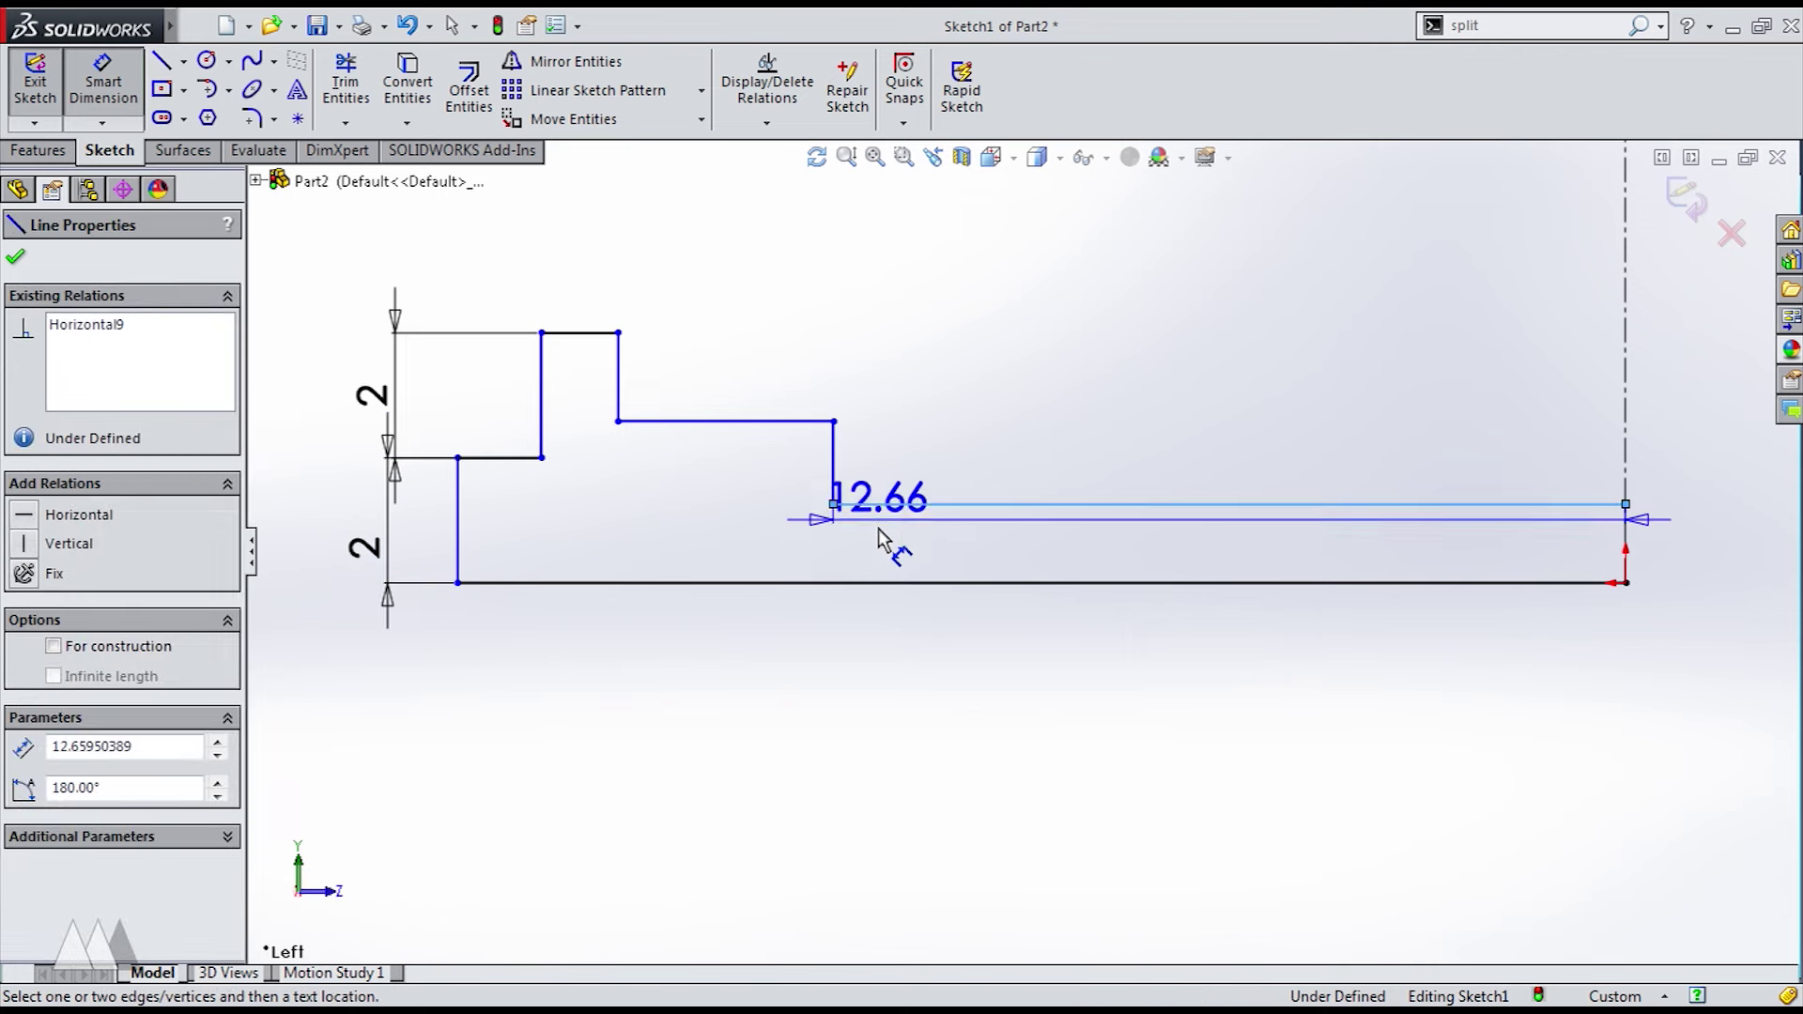
click(1617, 582)
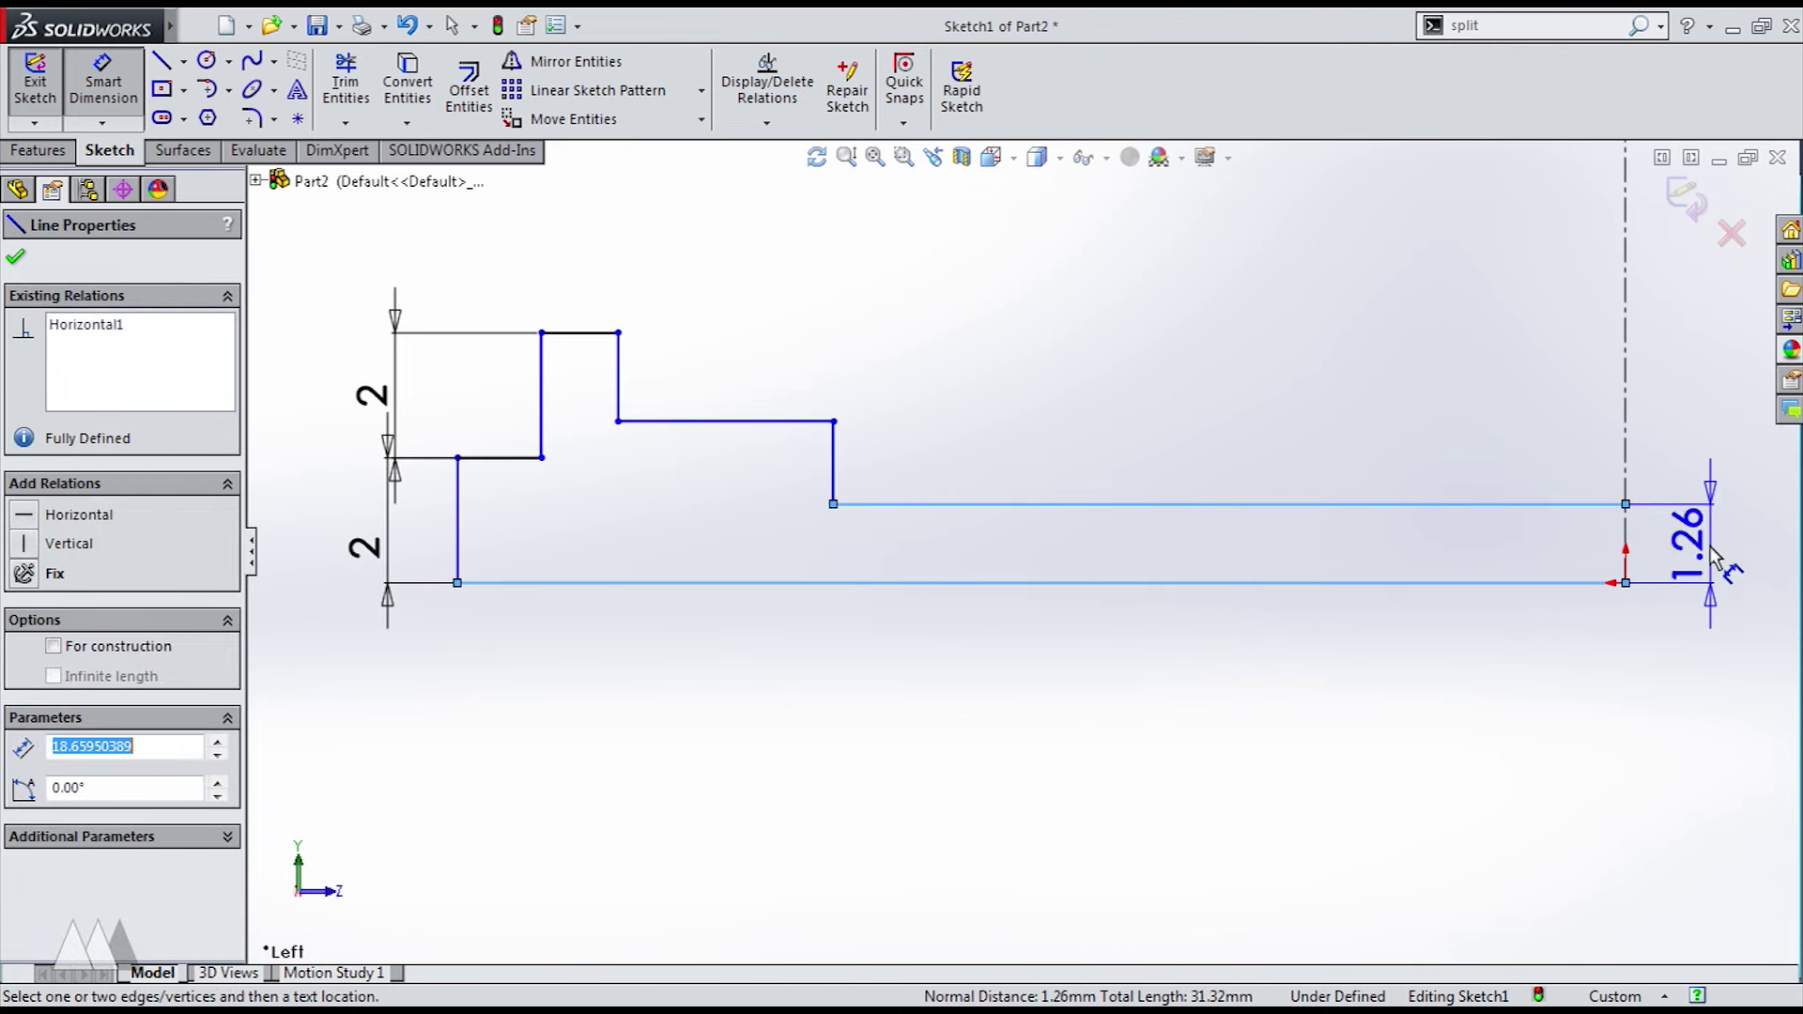
click(1709, 564)
text(1)
key(Return)
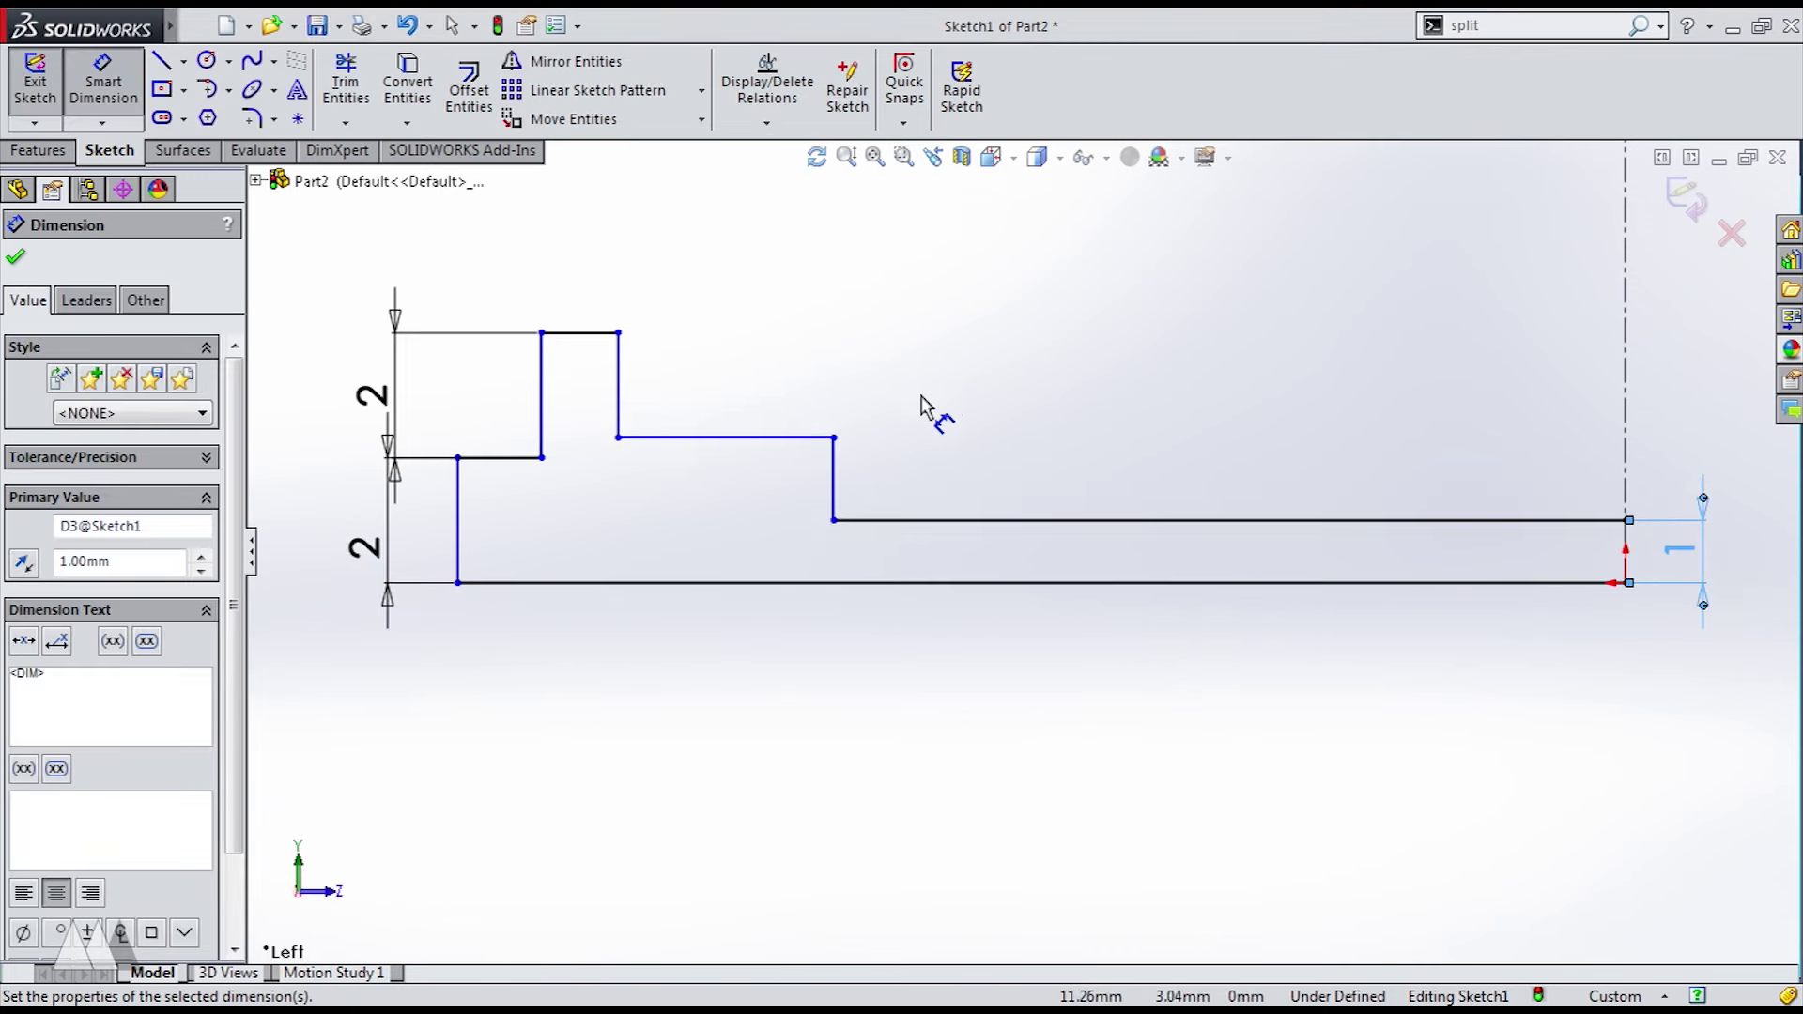
- Dimension the inner vertical step about the centerline as a 40 mm diameter
click(833, 481)
click(1625, 441)
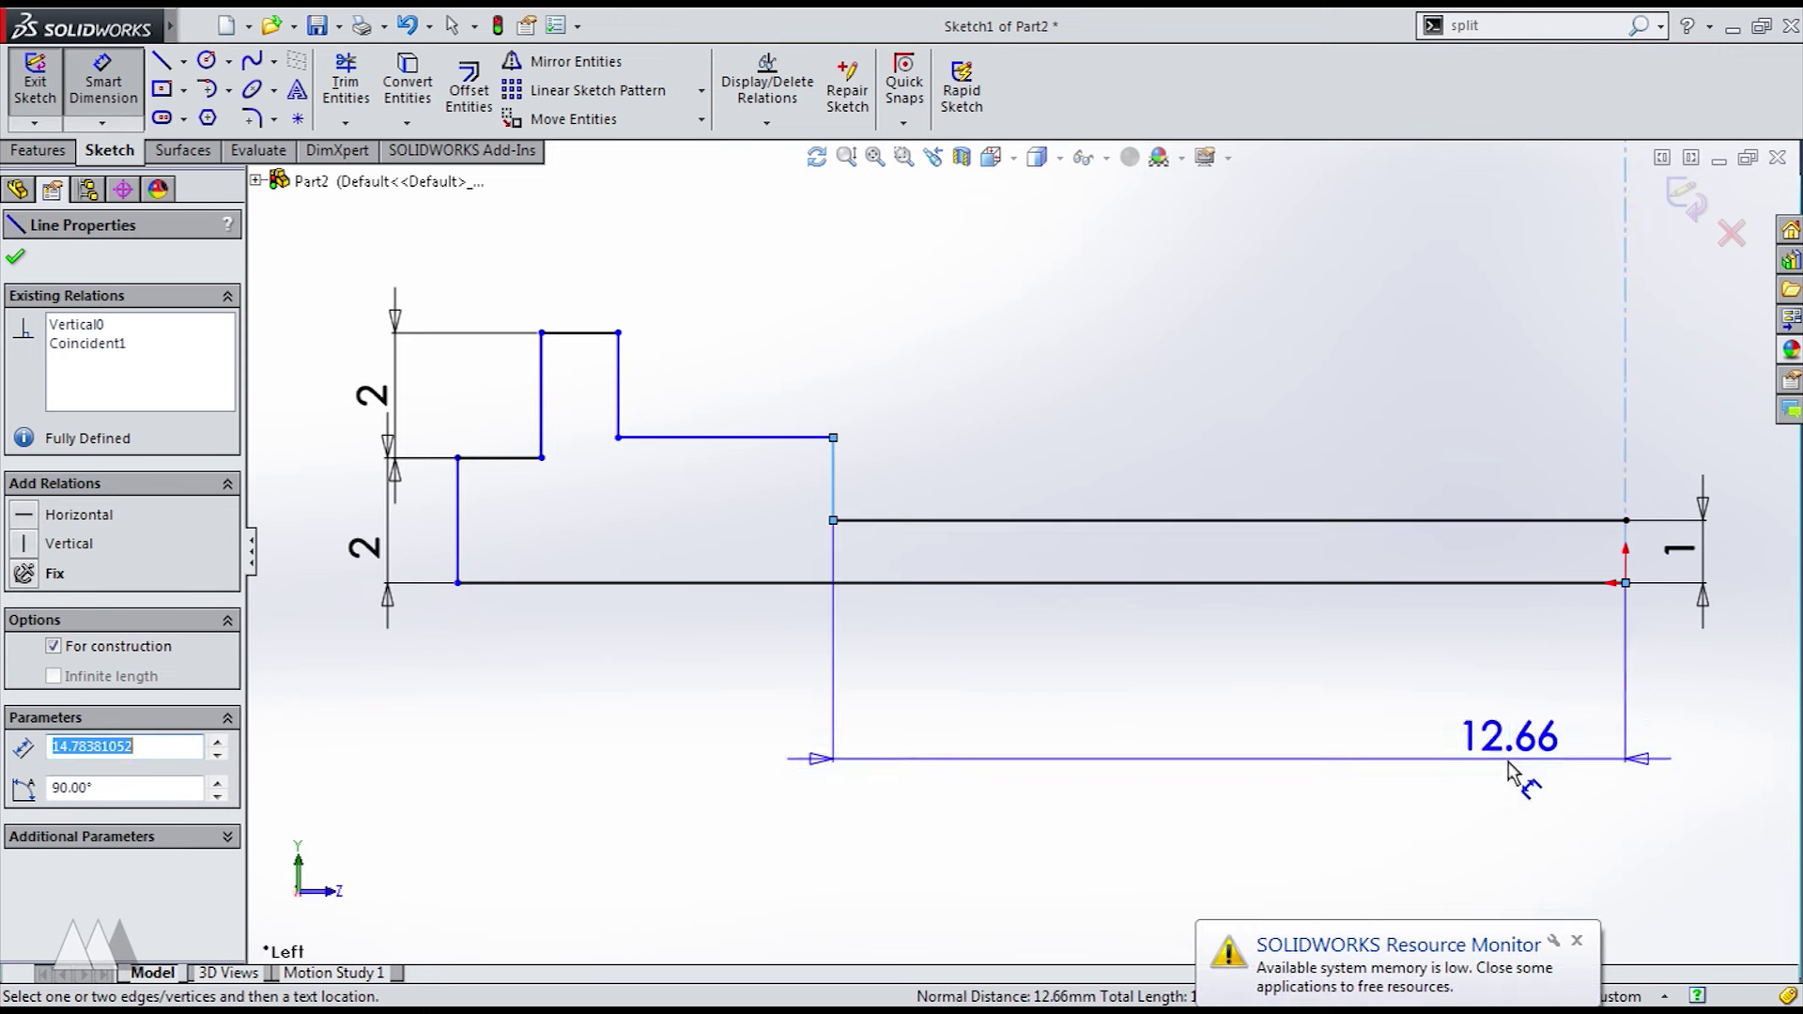
click(1683, 751)
text(40)
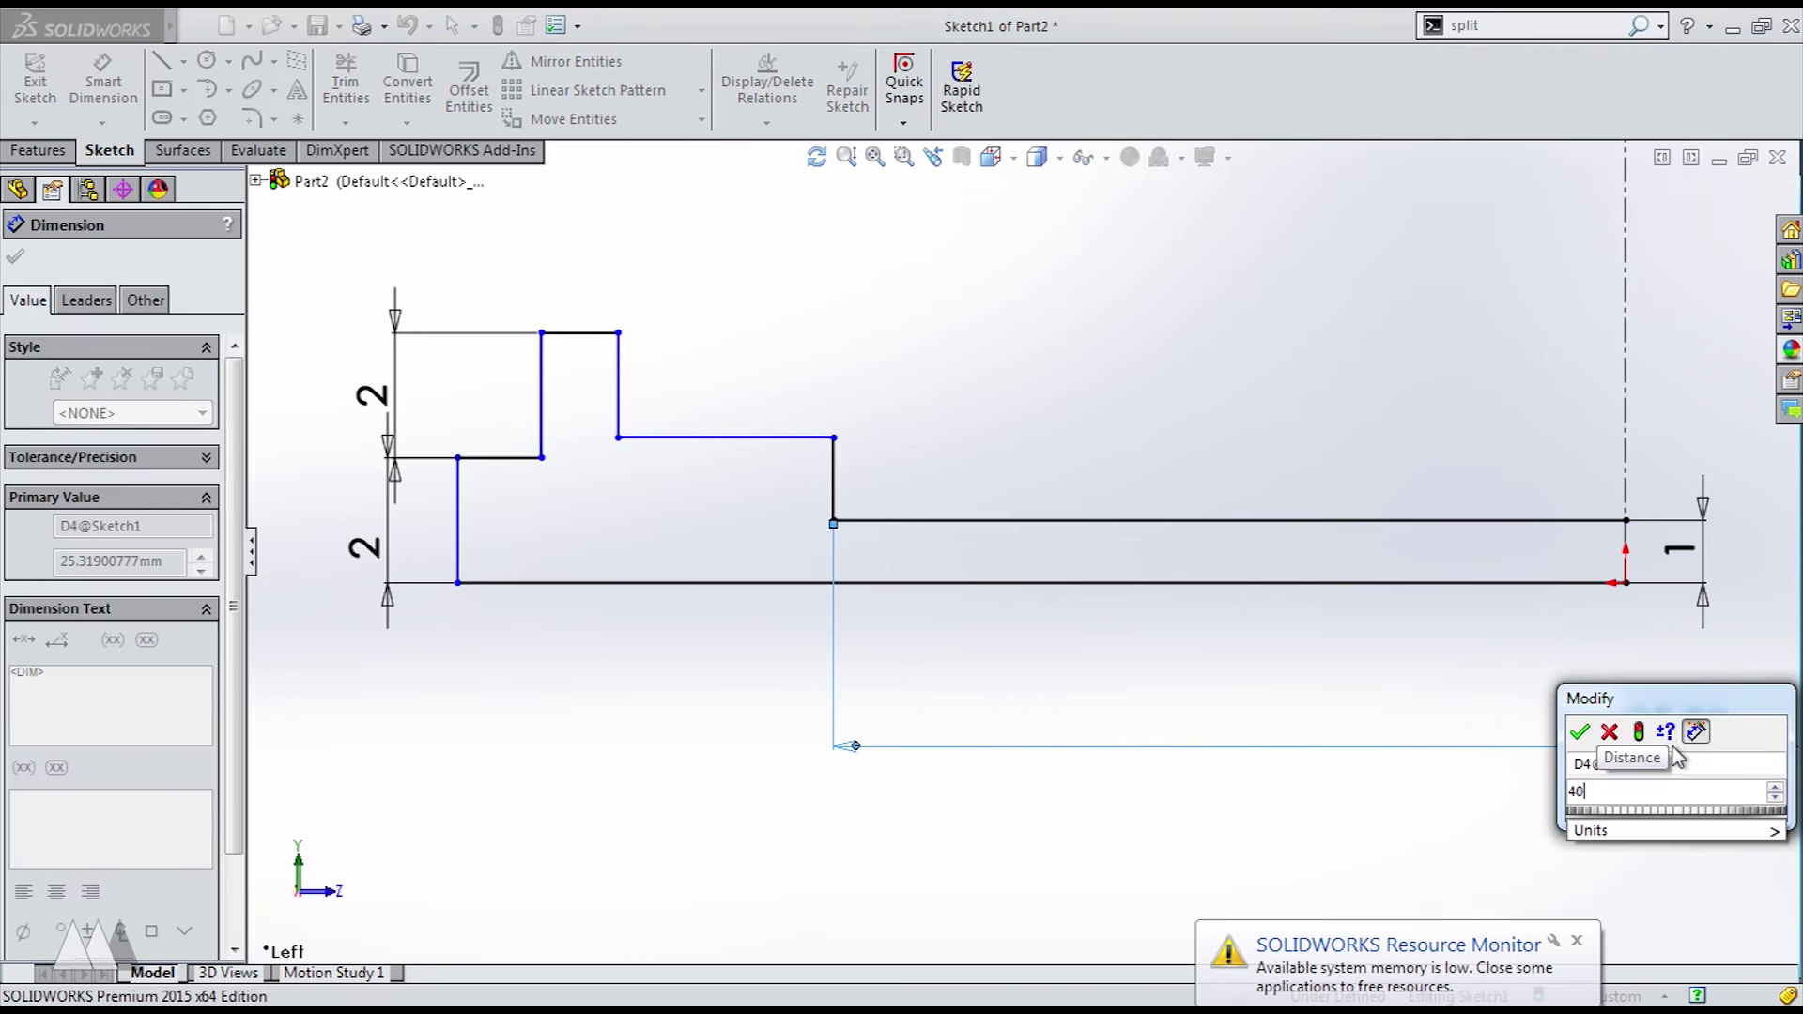
key(Return)
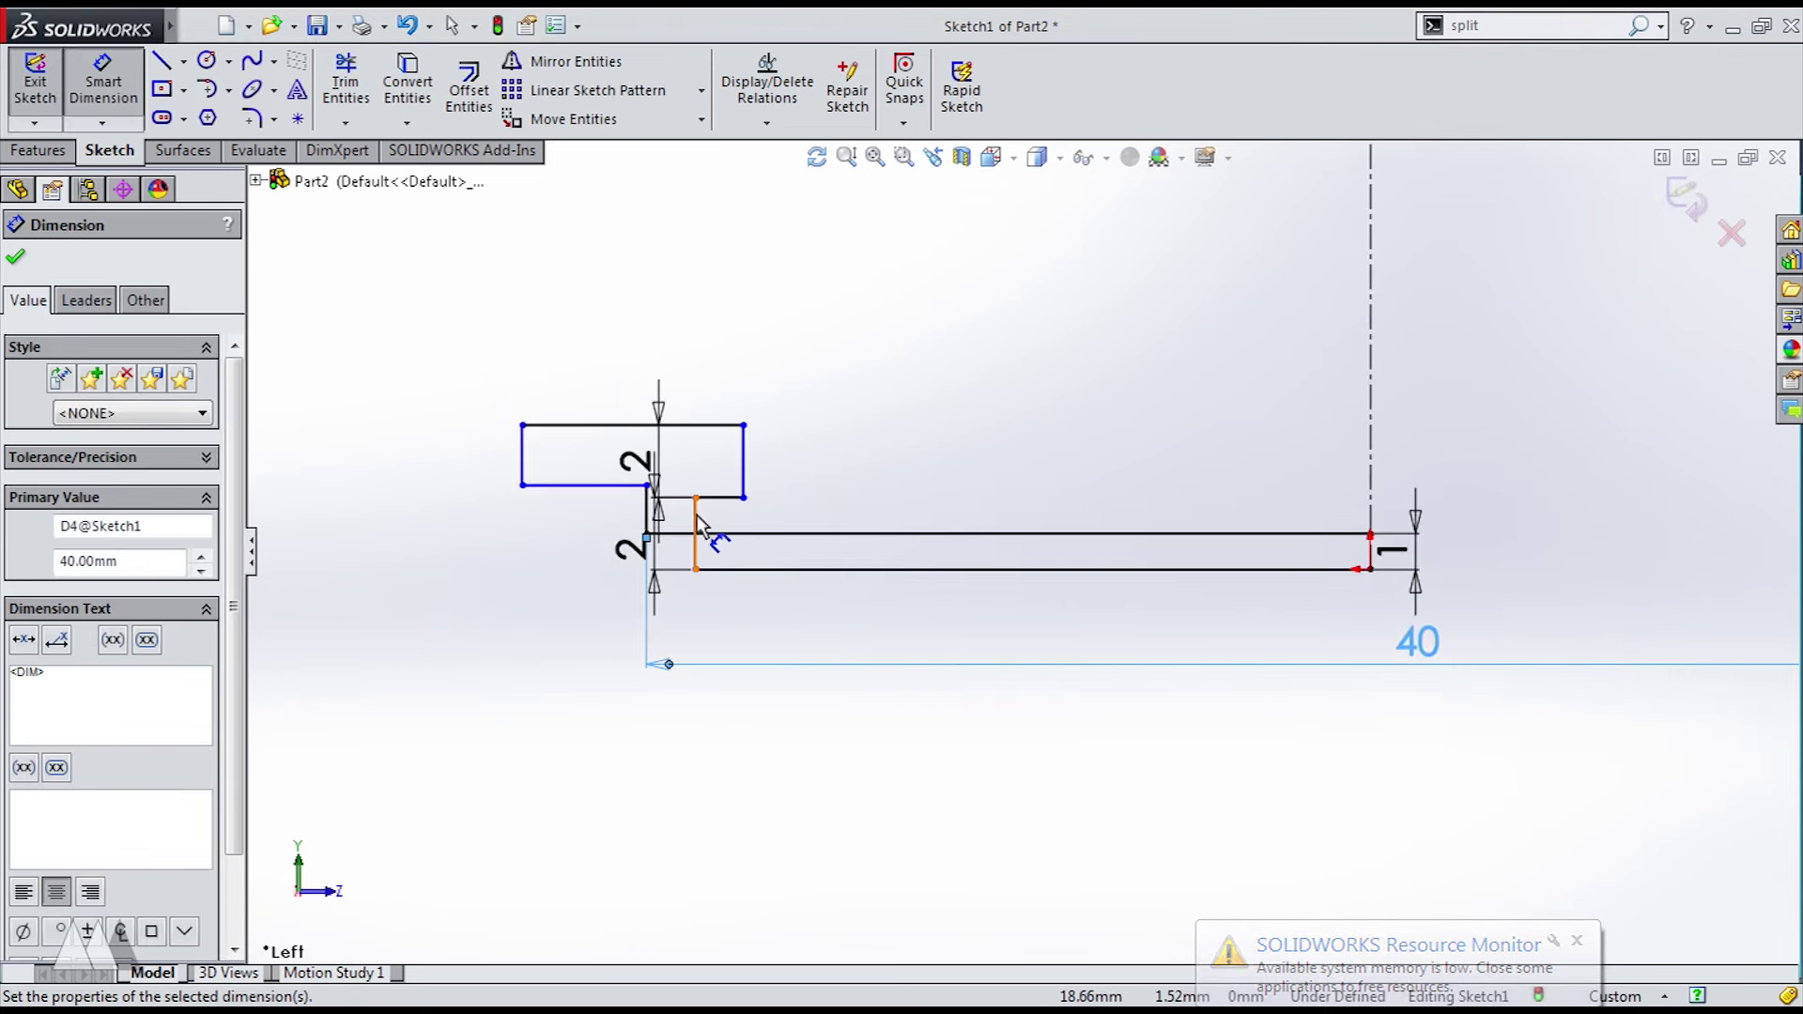
- Move the two outer vertical edges outward beyond the inner step to restore the stepped profile shape
key(Escape)
drag(696, 509, 430, 489)
drag(744, 486, 474, 482)
- Dimension the outermost vertical edge about the centerline as a 60 mm diameter
click(111, 86)
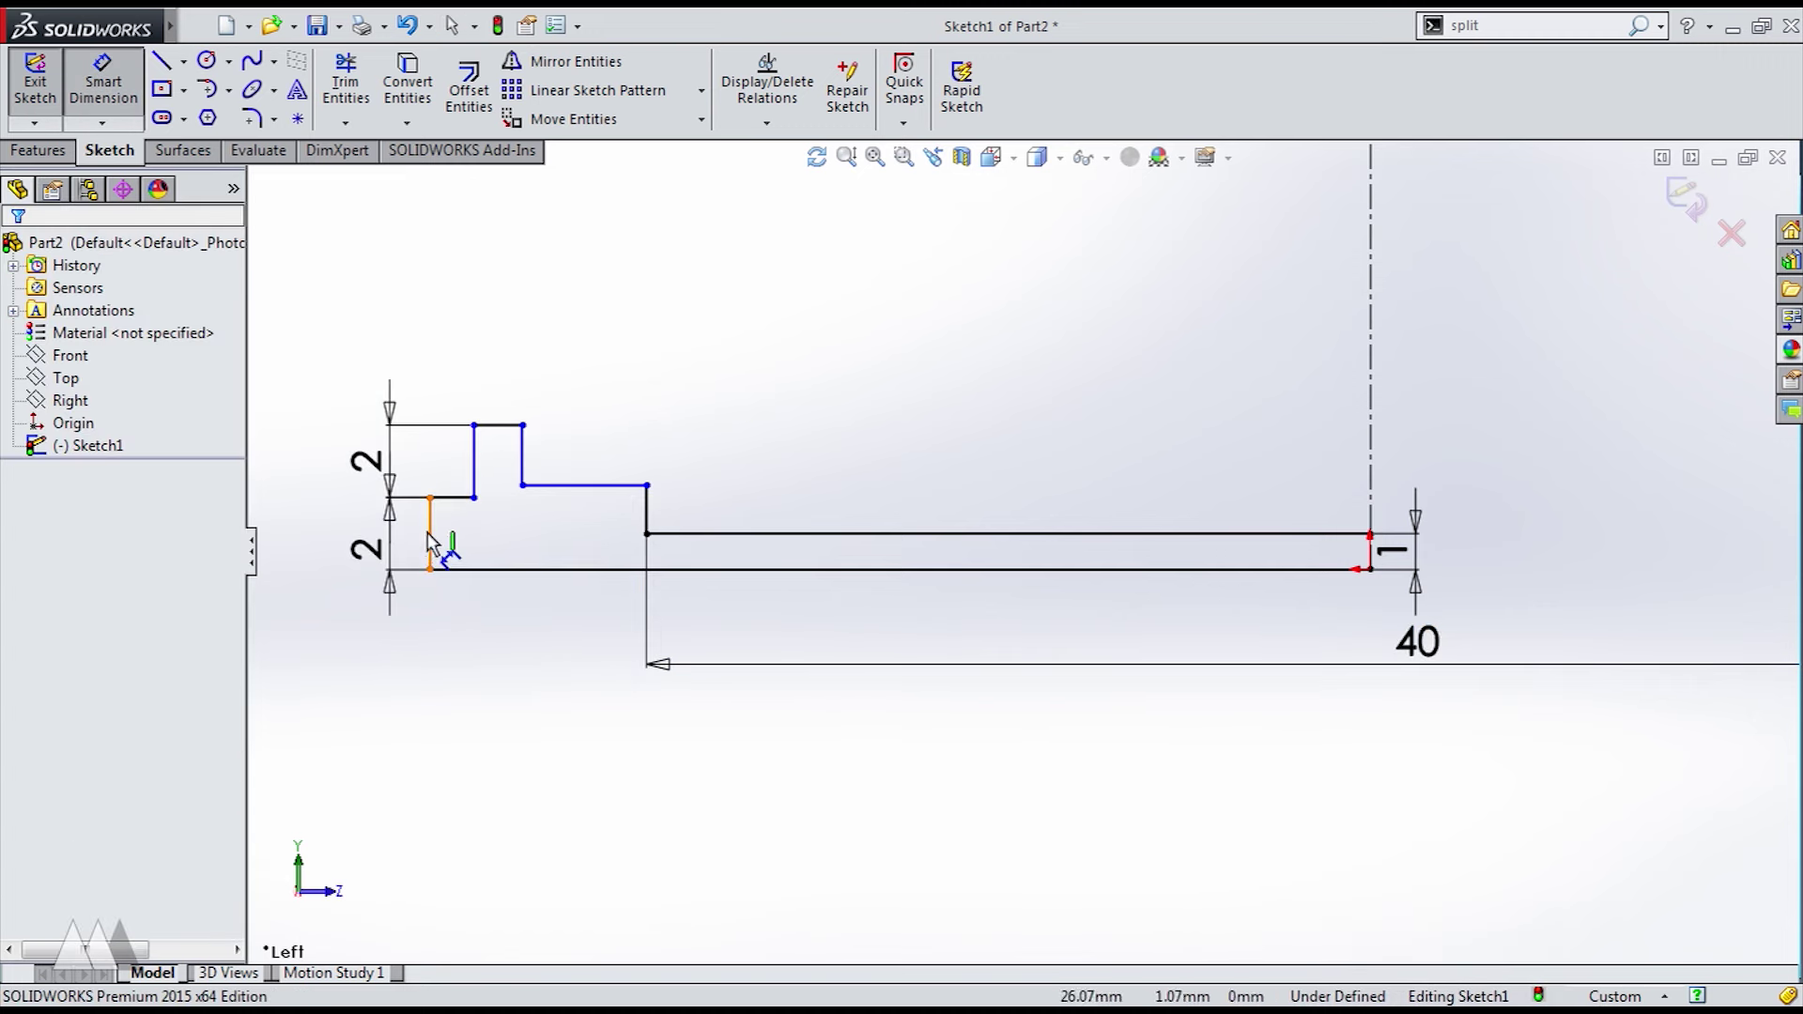
click(429, 543)
click(1371, 394)
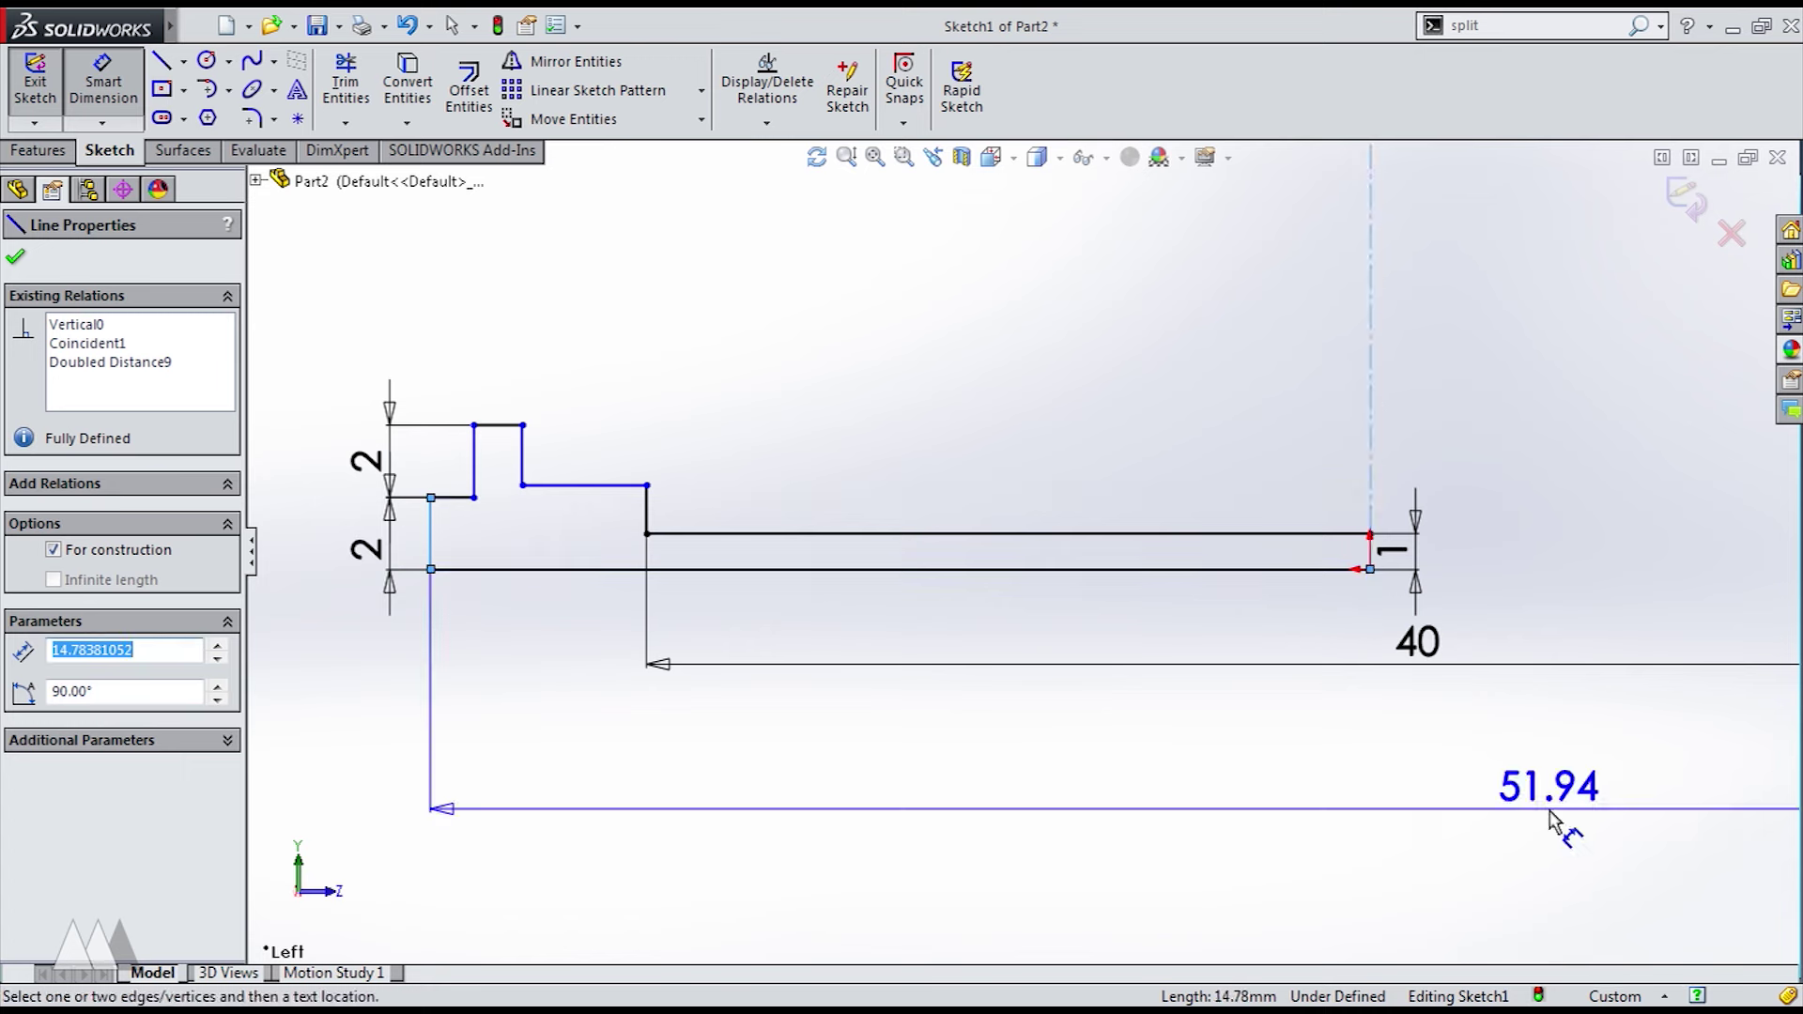
click(1550, 824)
text(60)
key(Return)
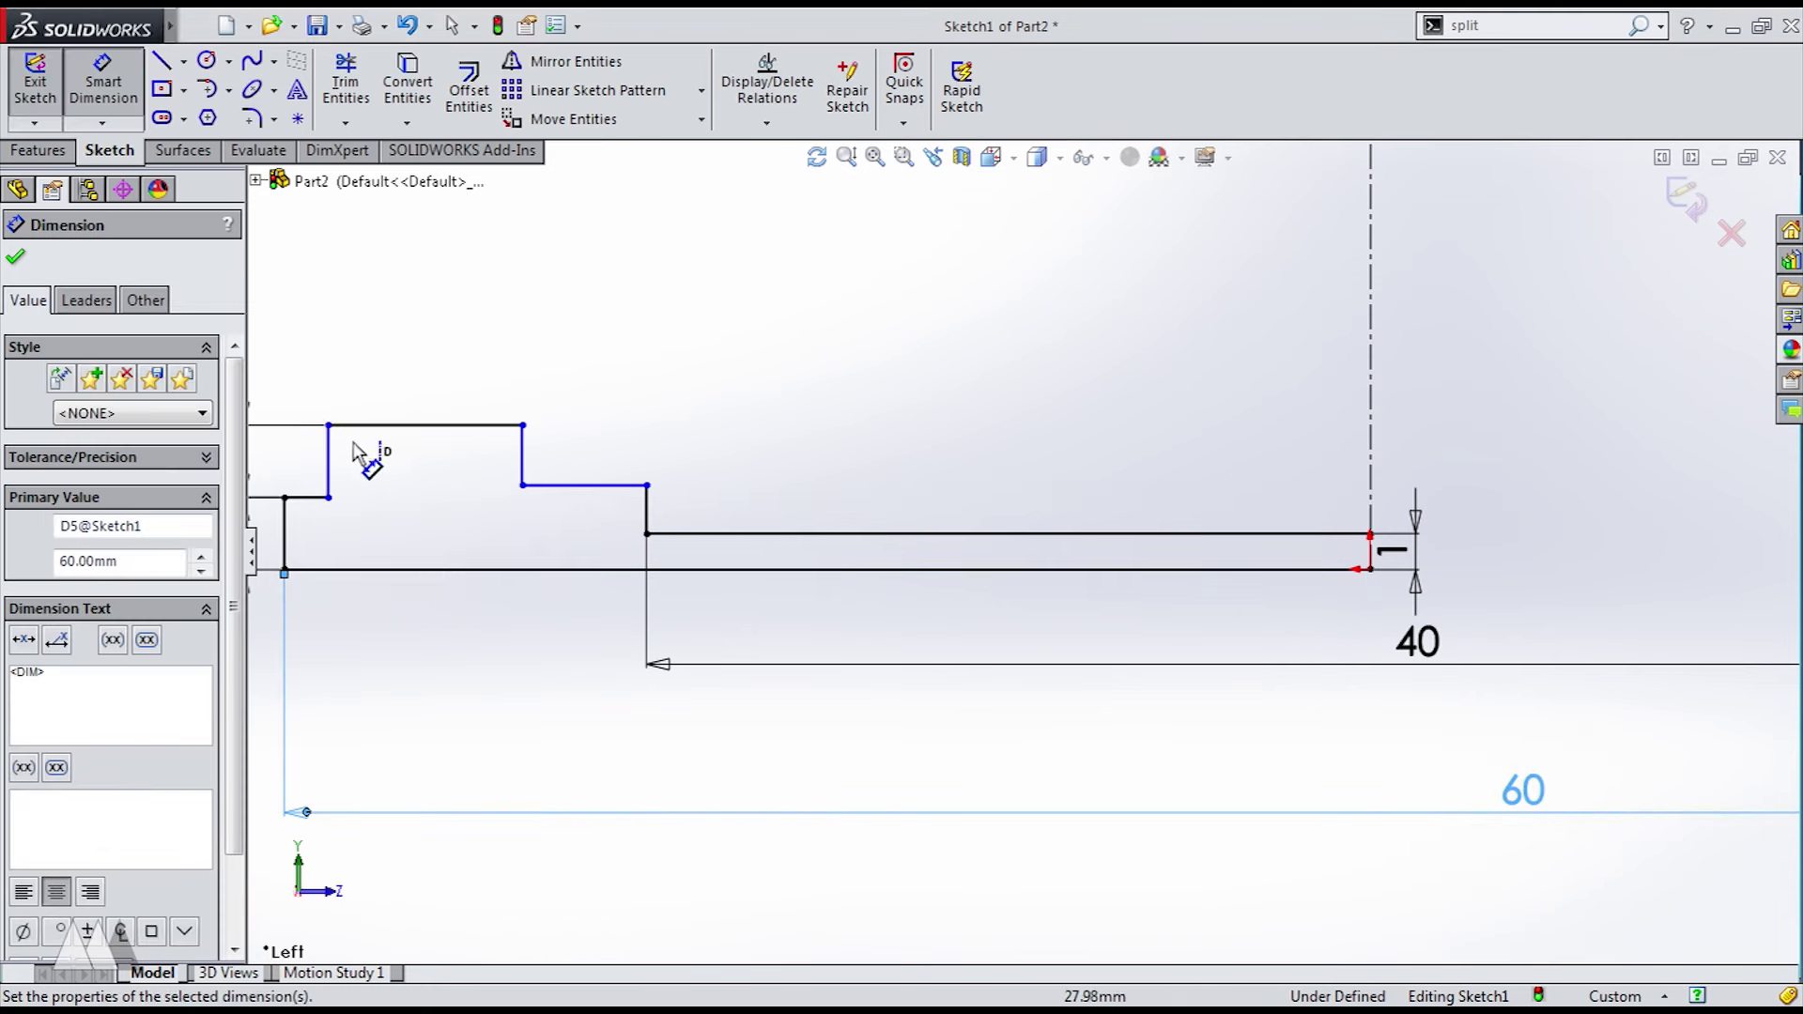
- Dimension the upper outer step edge about the centerline as a 57 mm diameter
click(355, 452)
click(1411, 757)
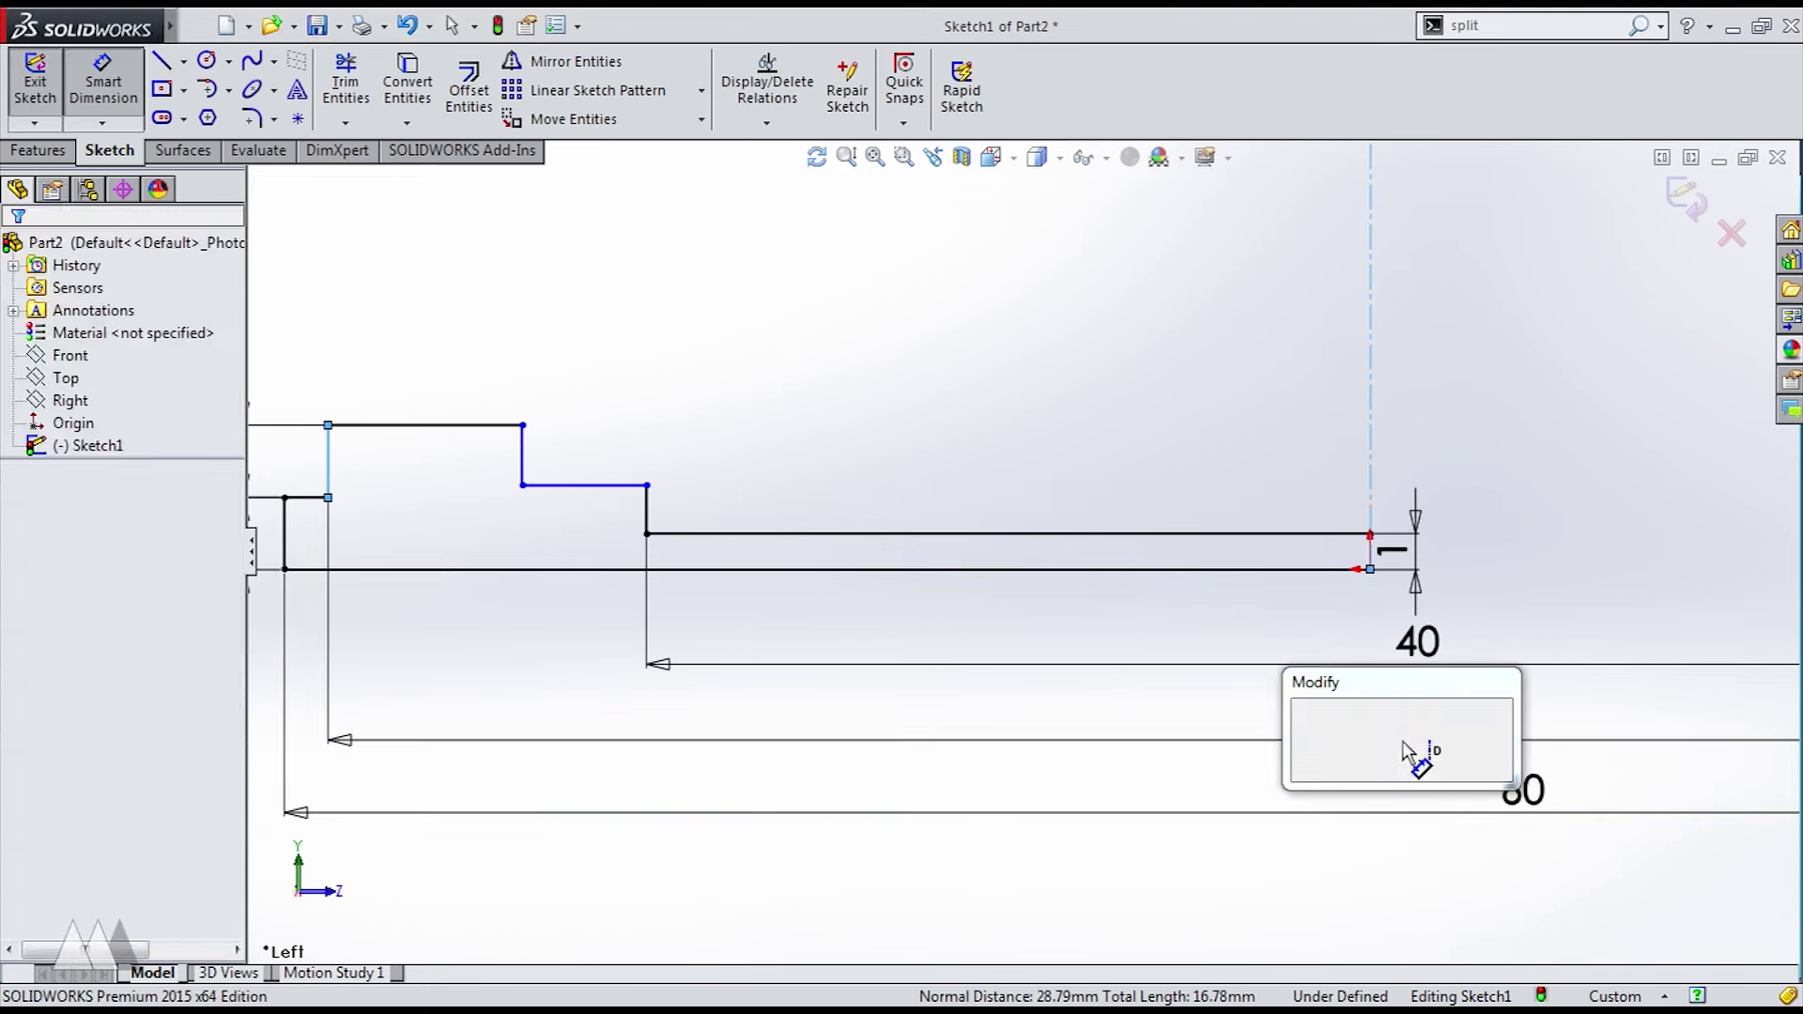
text(57)
key(Return)
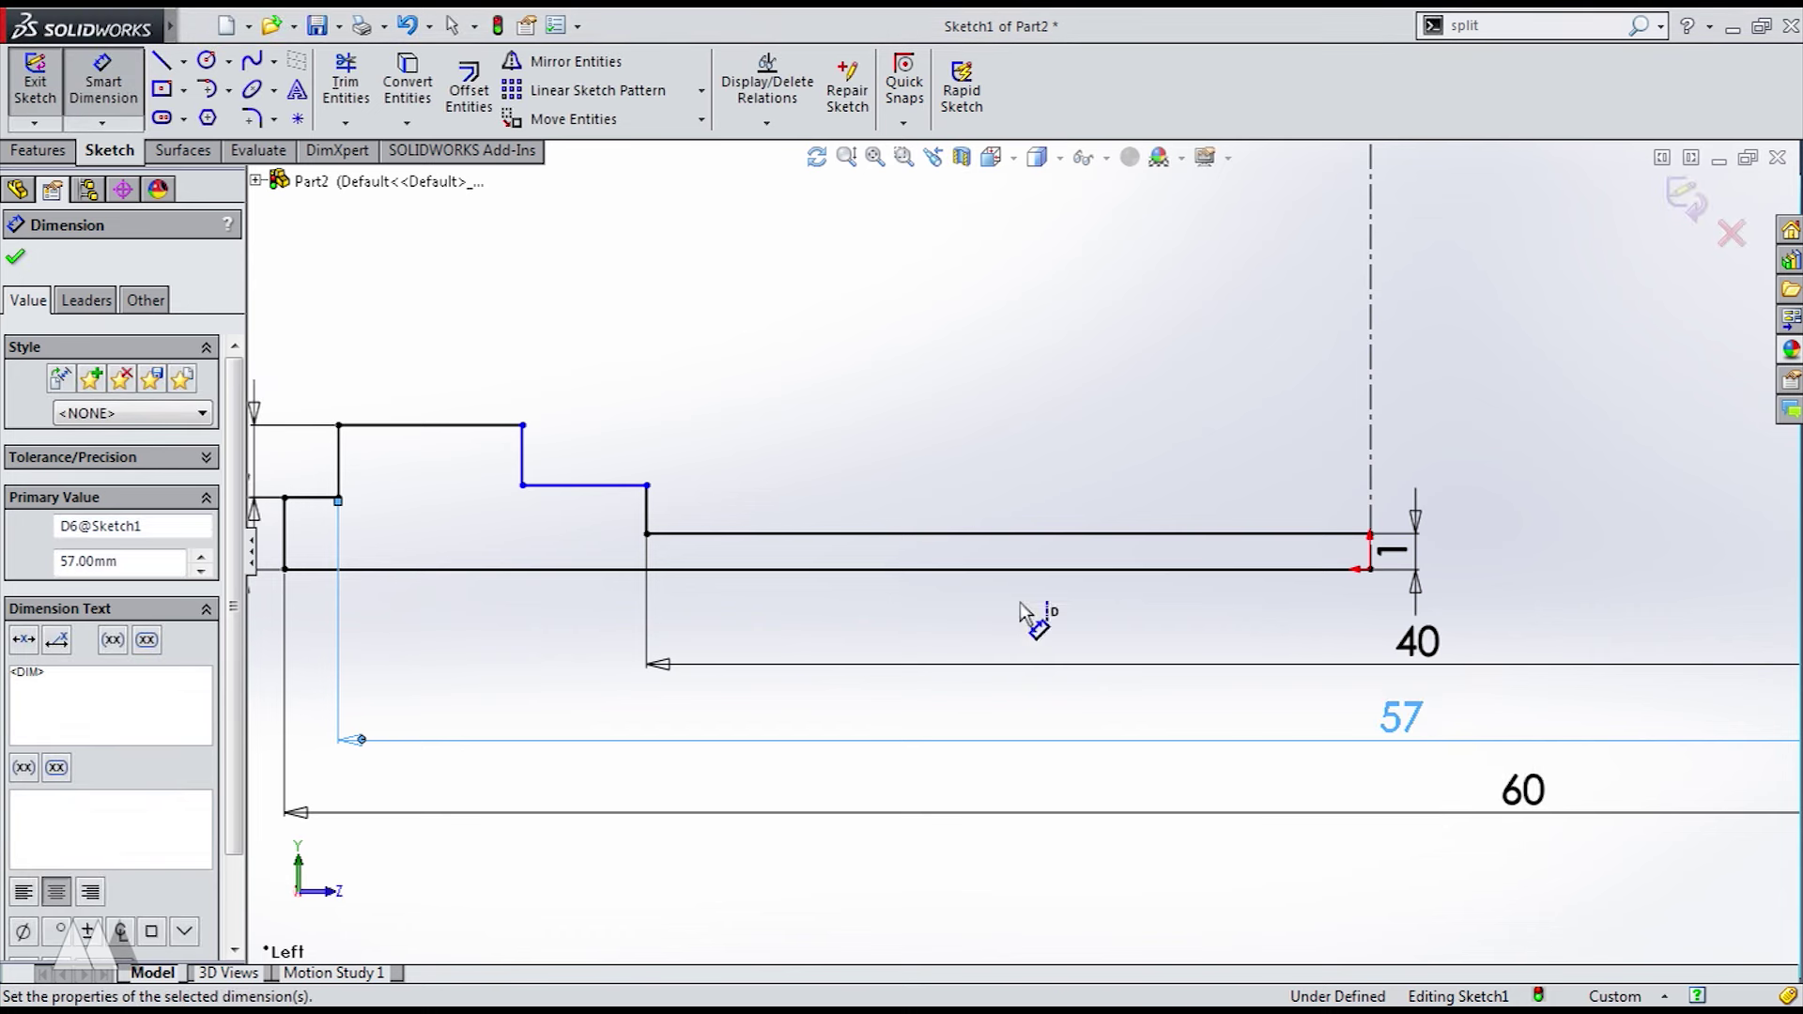
- Set the width of the profile's topmost horizontal line to 1.6 mm
key(z)
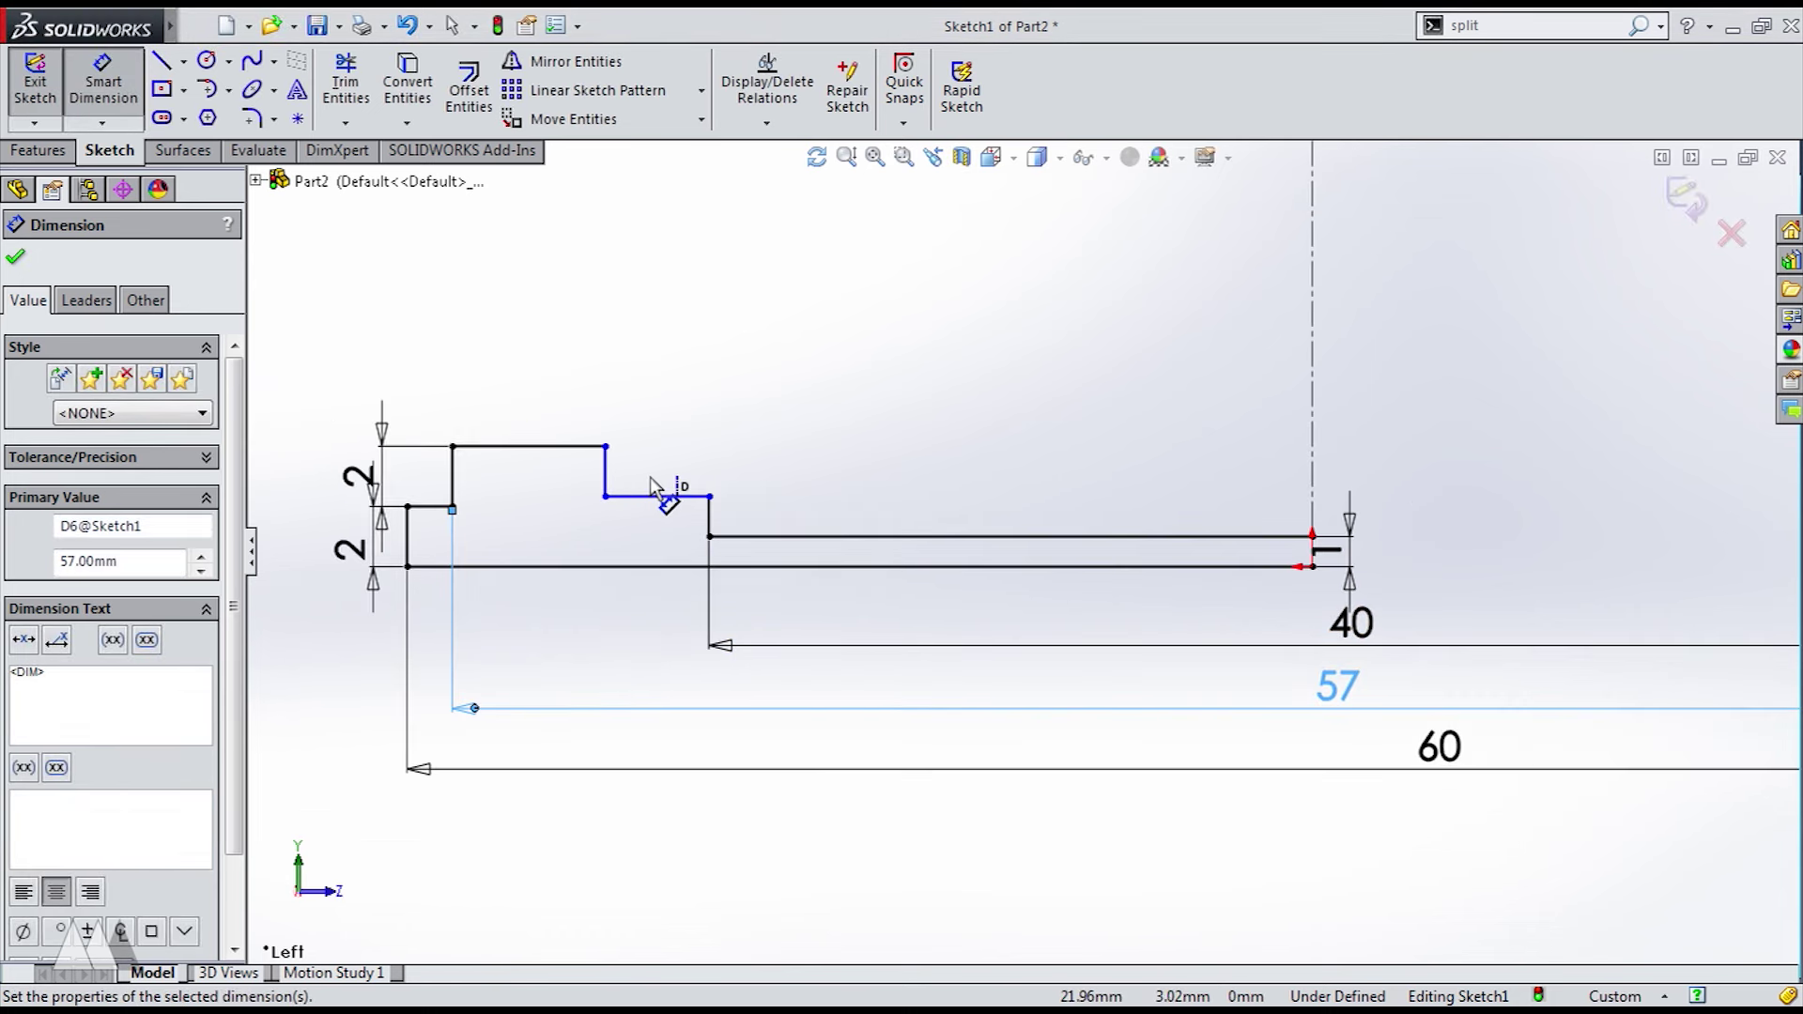
click(587, 447)
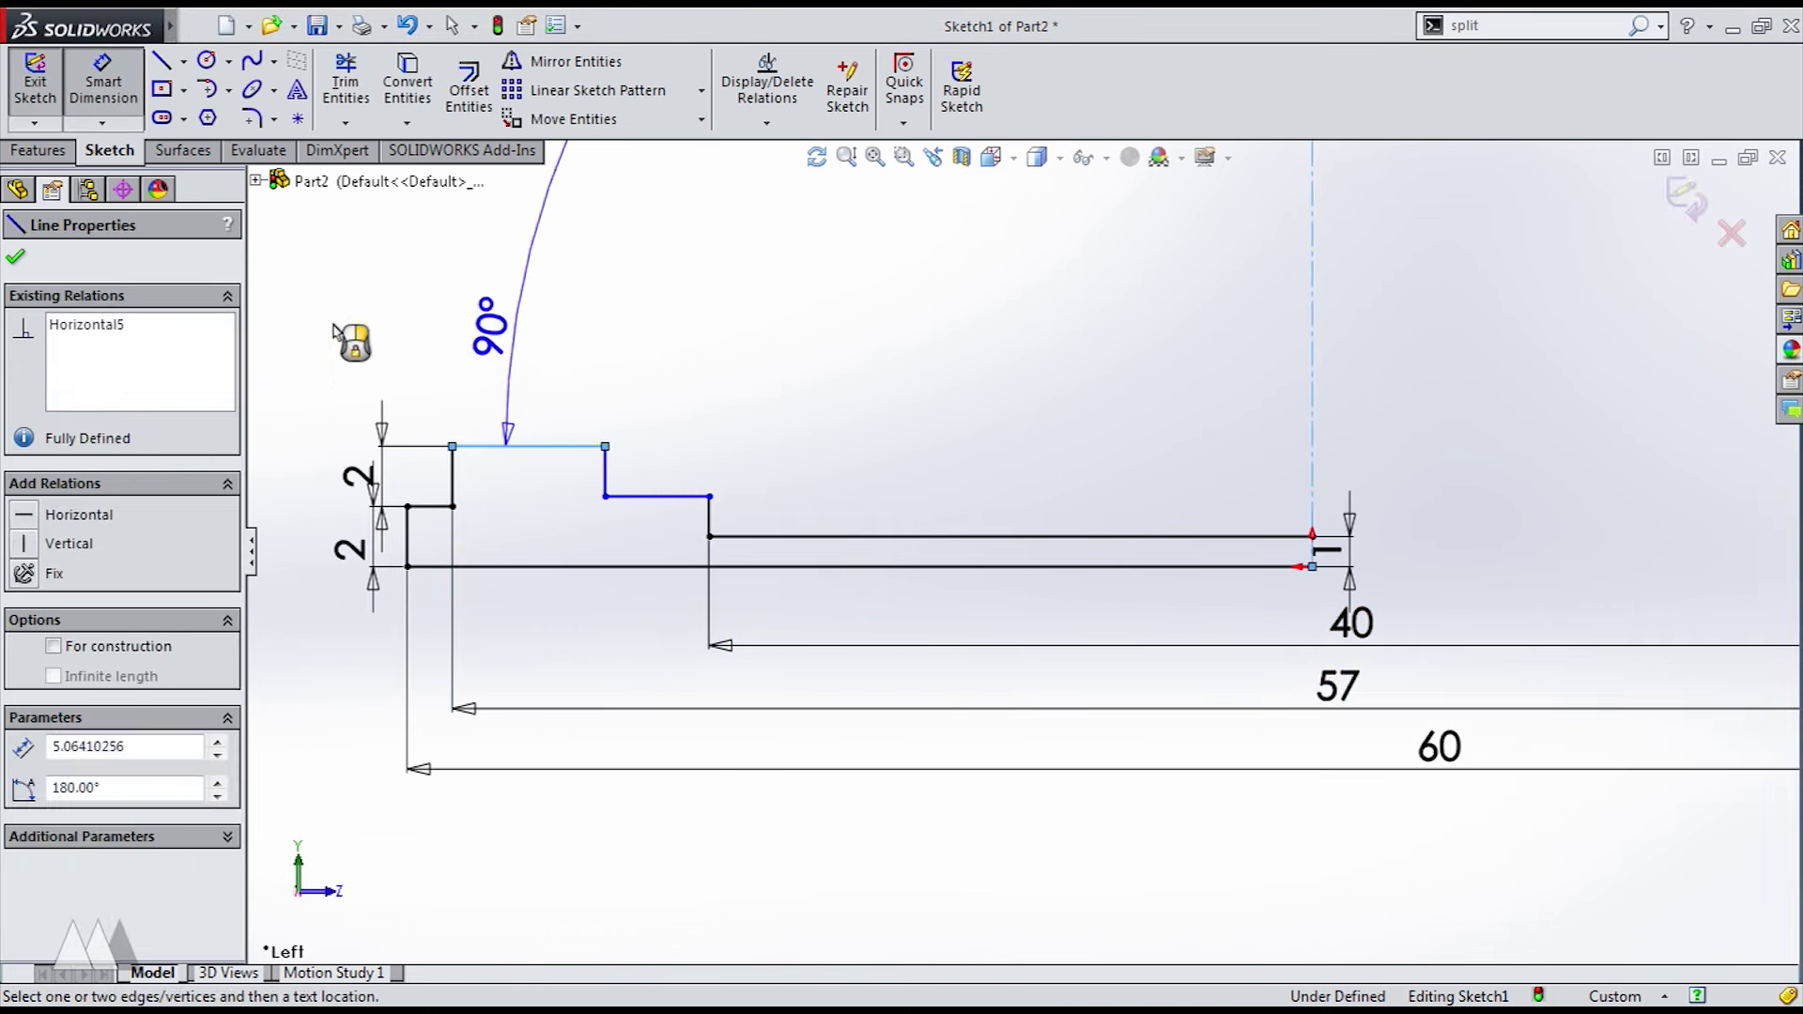
click(546, 358)
text(1)
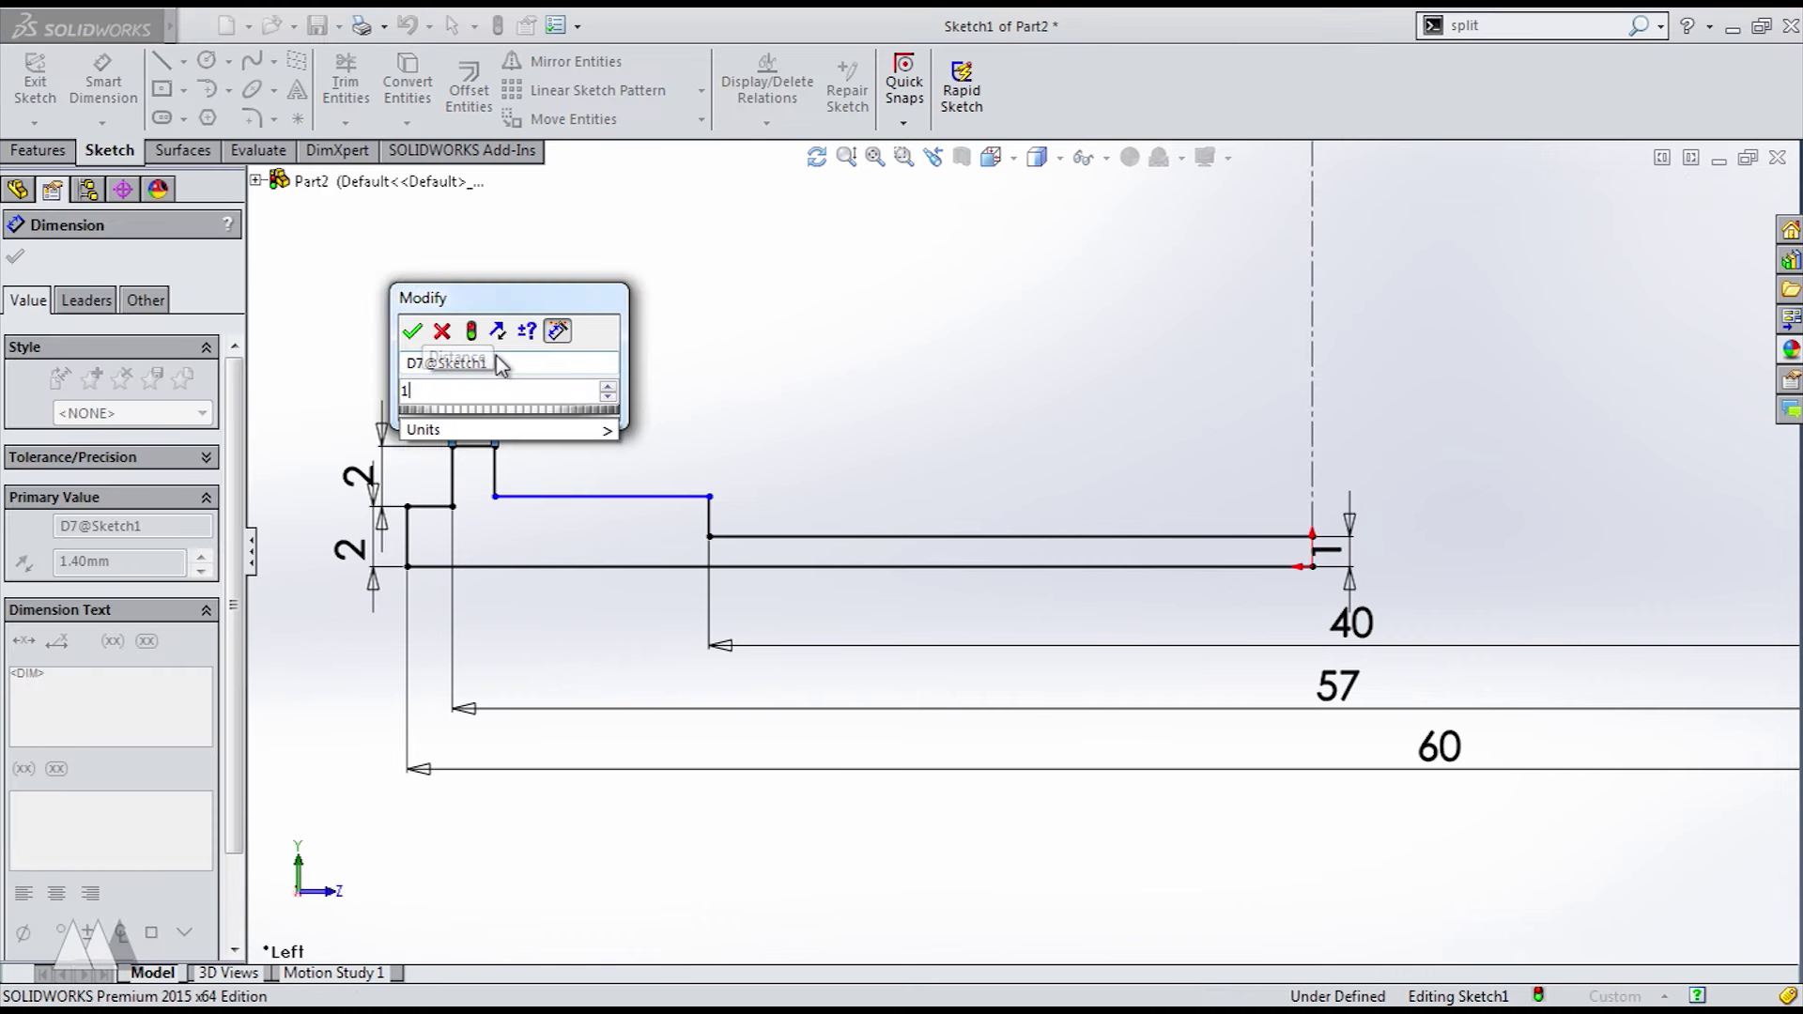
text(.6)
key(Return)
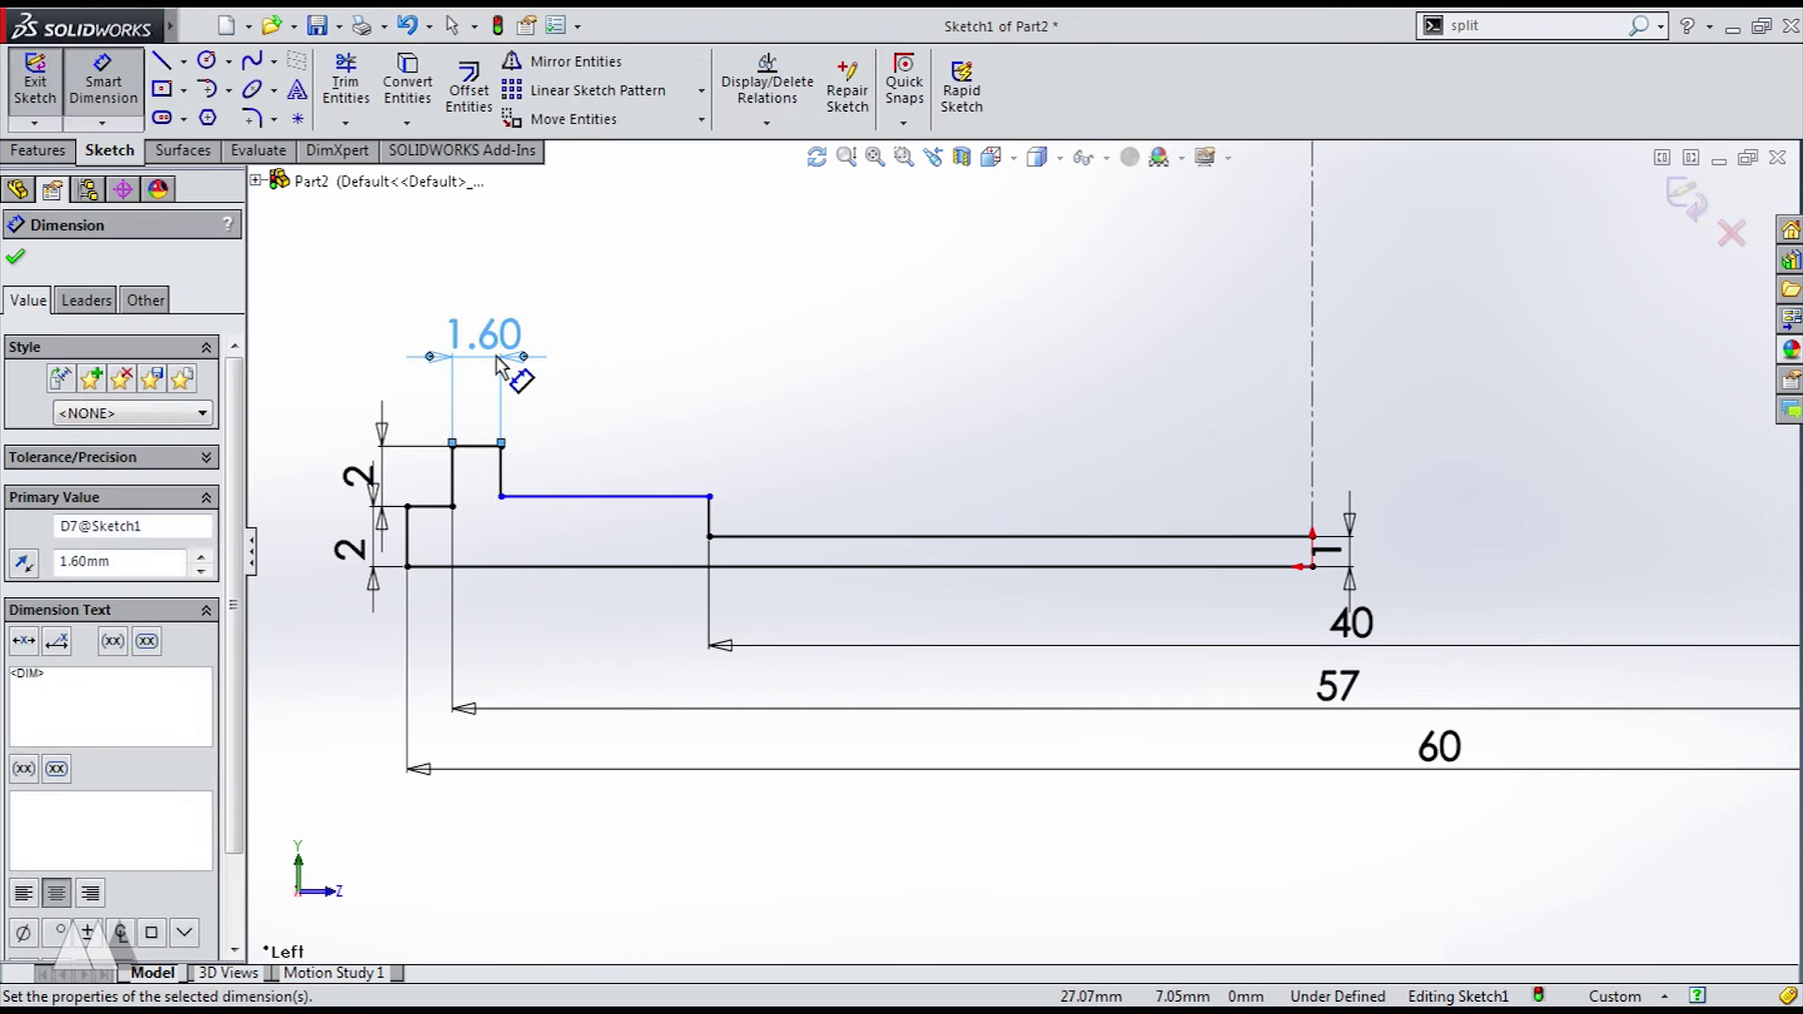
- Set the drop from the topmost line to the adjacent horizontal ledge to 0.5 mm
click(533, 497)
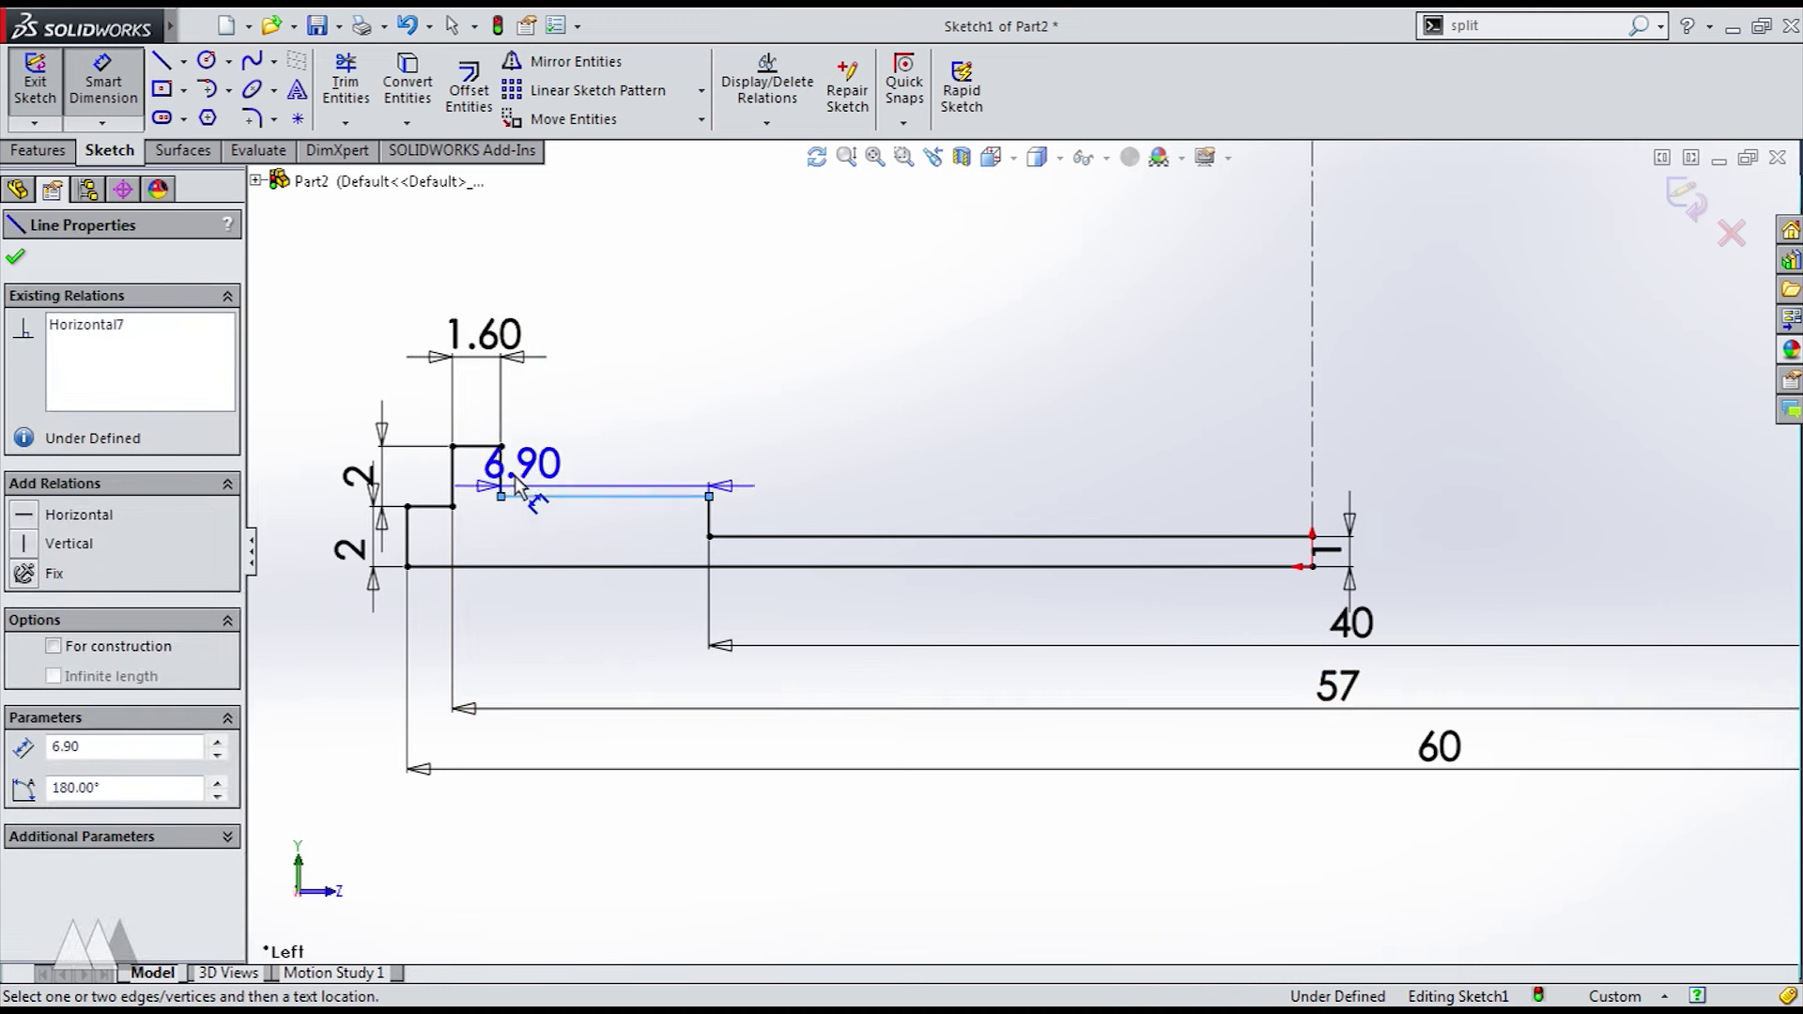
click(487, 447)
click(681, 477)
text(.6)
key(BackSpace)
text(5)
key(Return)
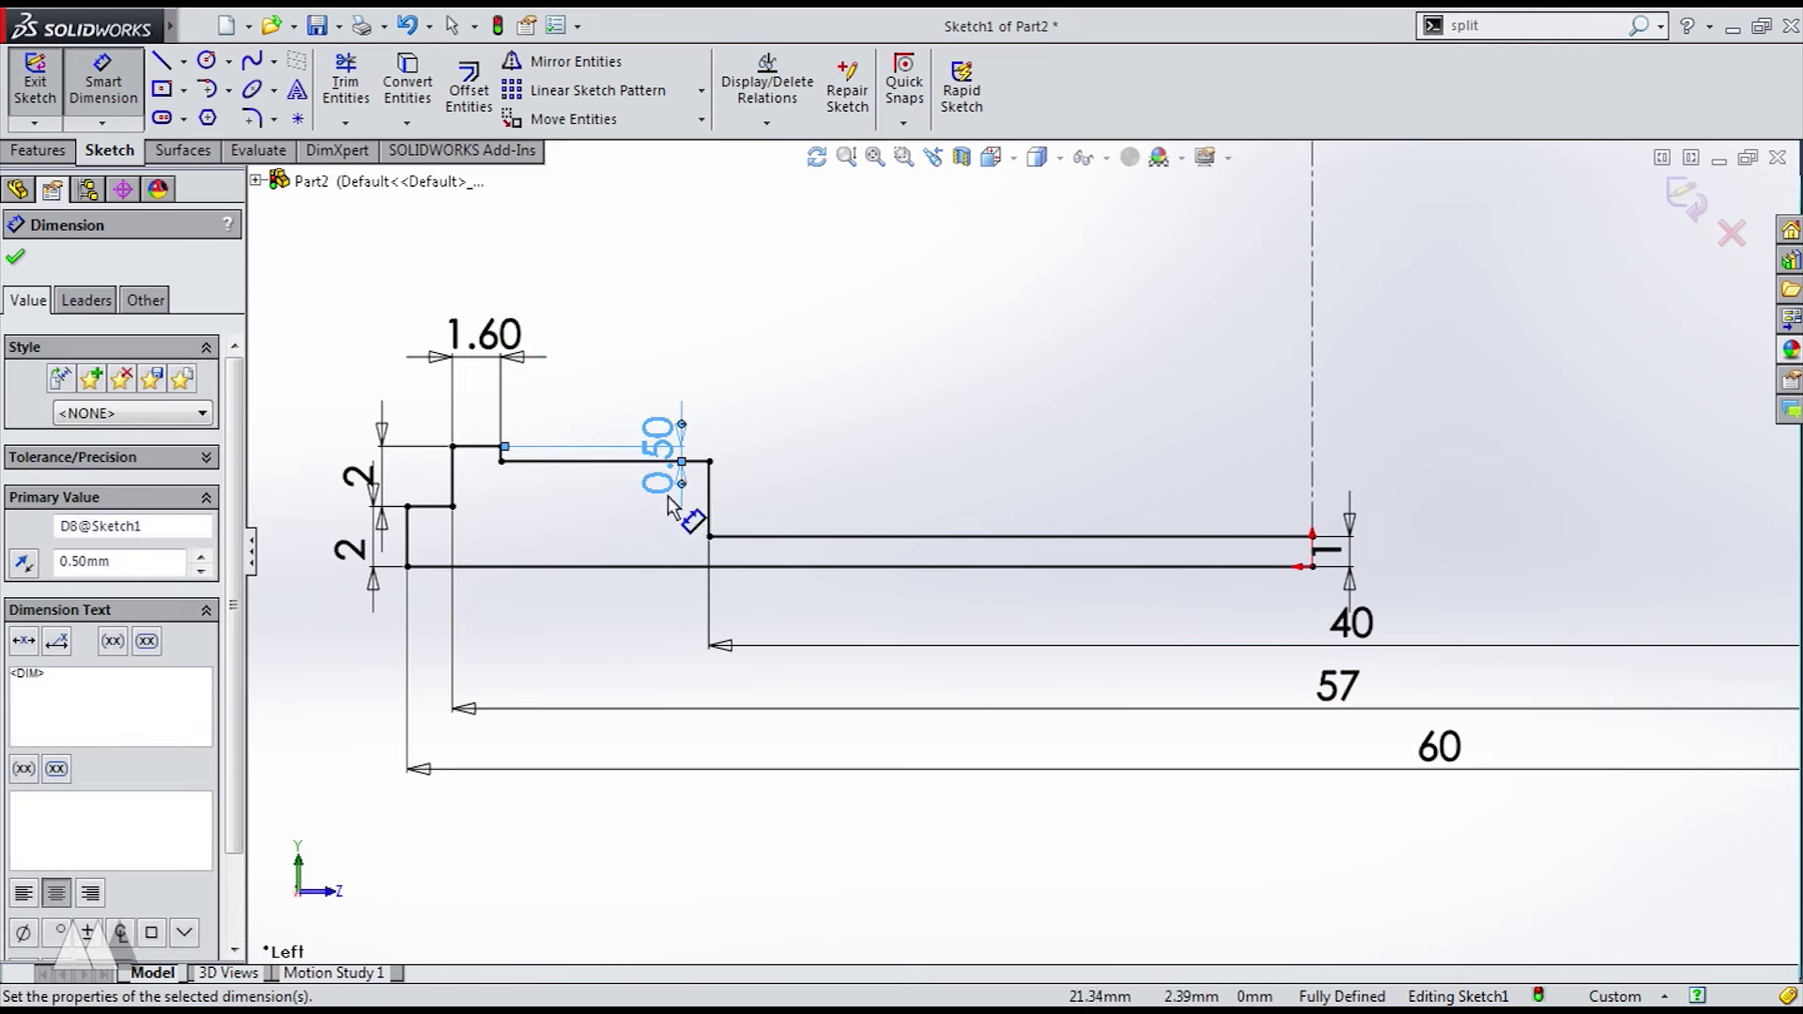
- Exit the sketch and revolve the profile about the centerline into a solid, letting the open sketch be closed automatically
click(34, 85)
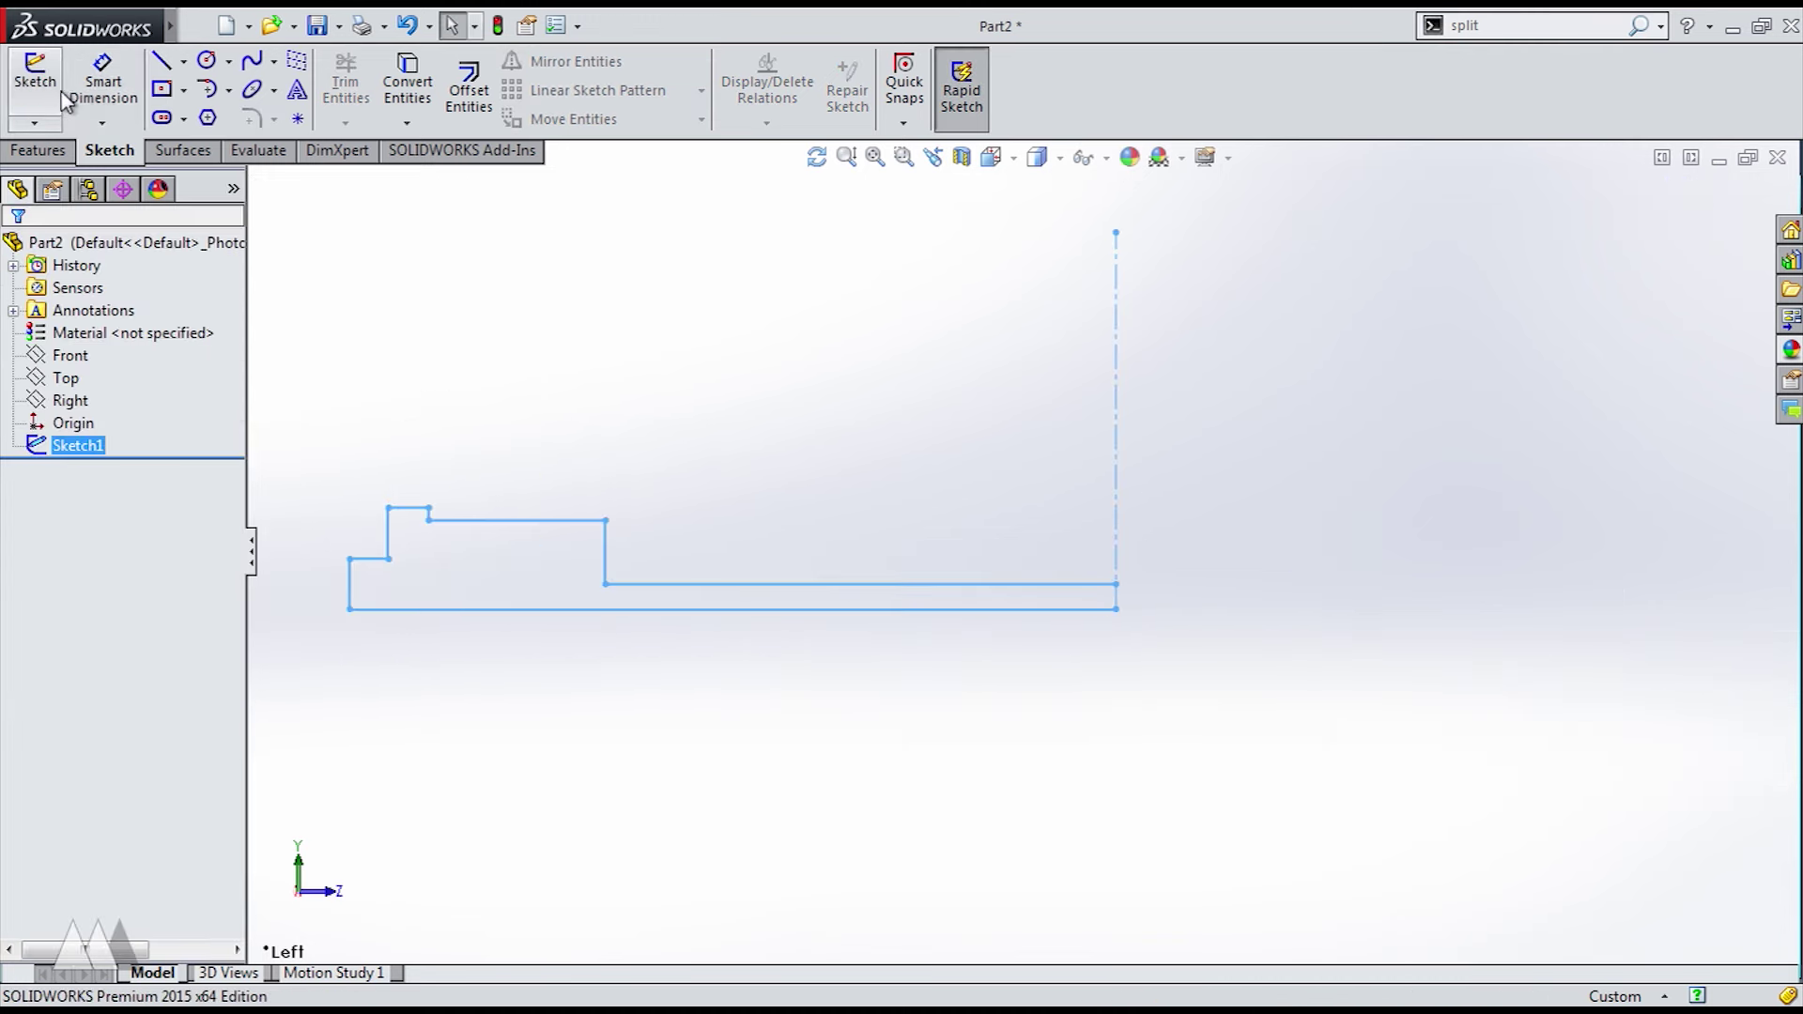
click(39, 150)
click(124, 94)
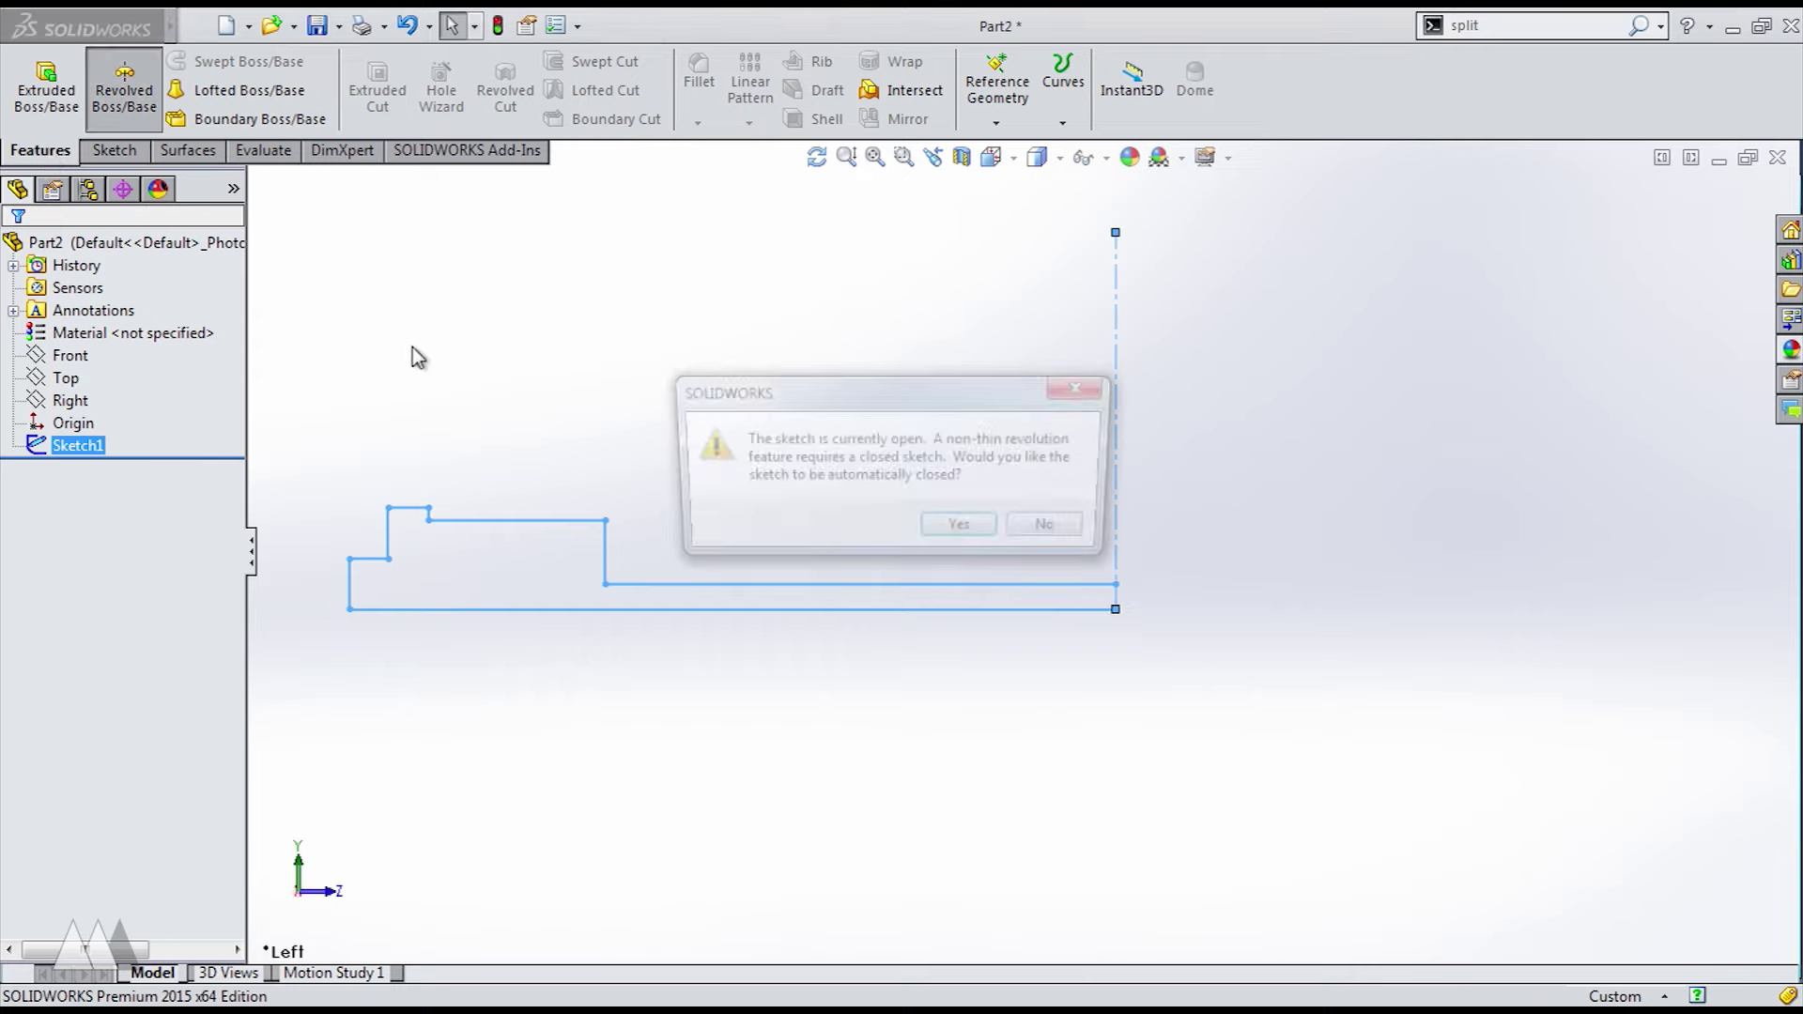
click(951, 529)
click(15, 257)
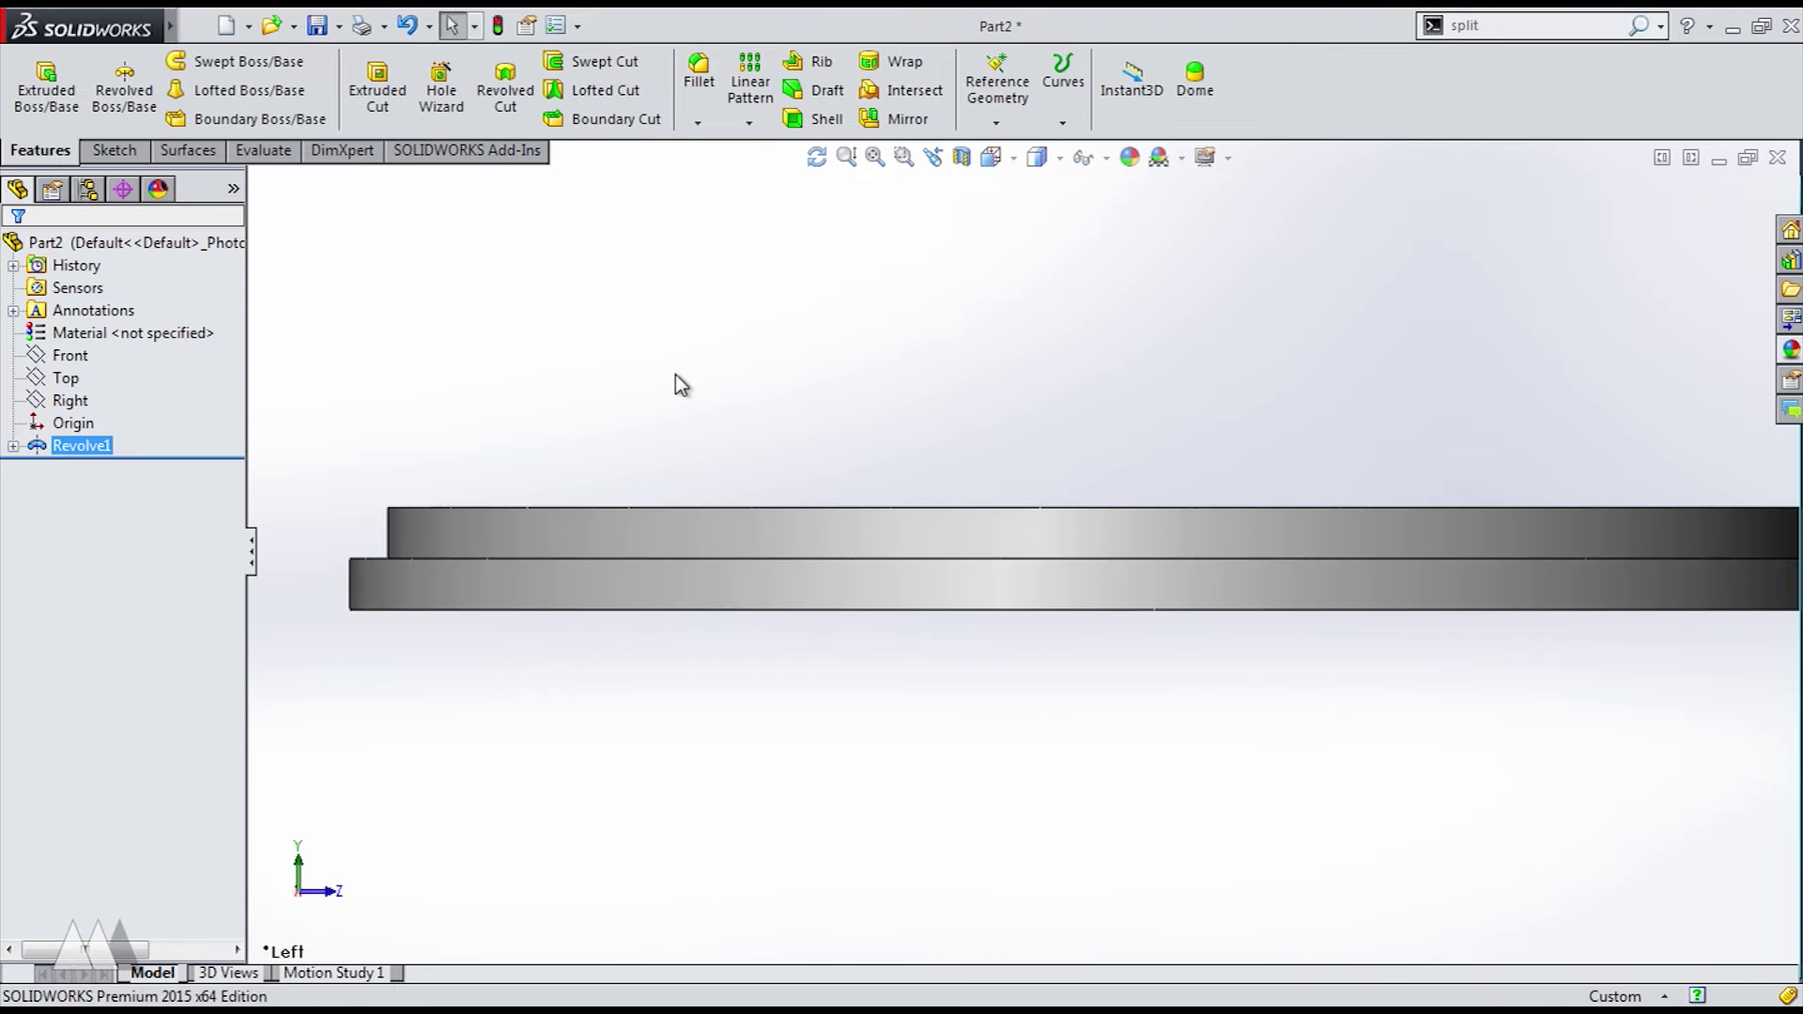
- Start a sketch on the Right plane and draw a vertical centerline upward from the origin past the disc's upper face
middle_drag(676, 382, 557, 357)
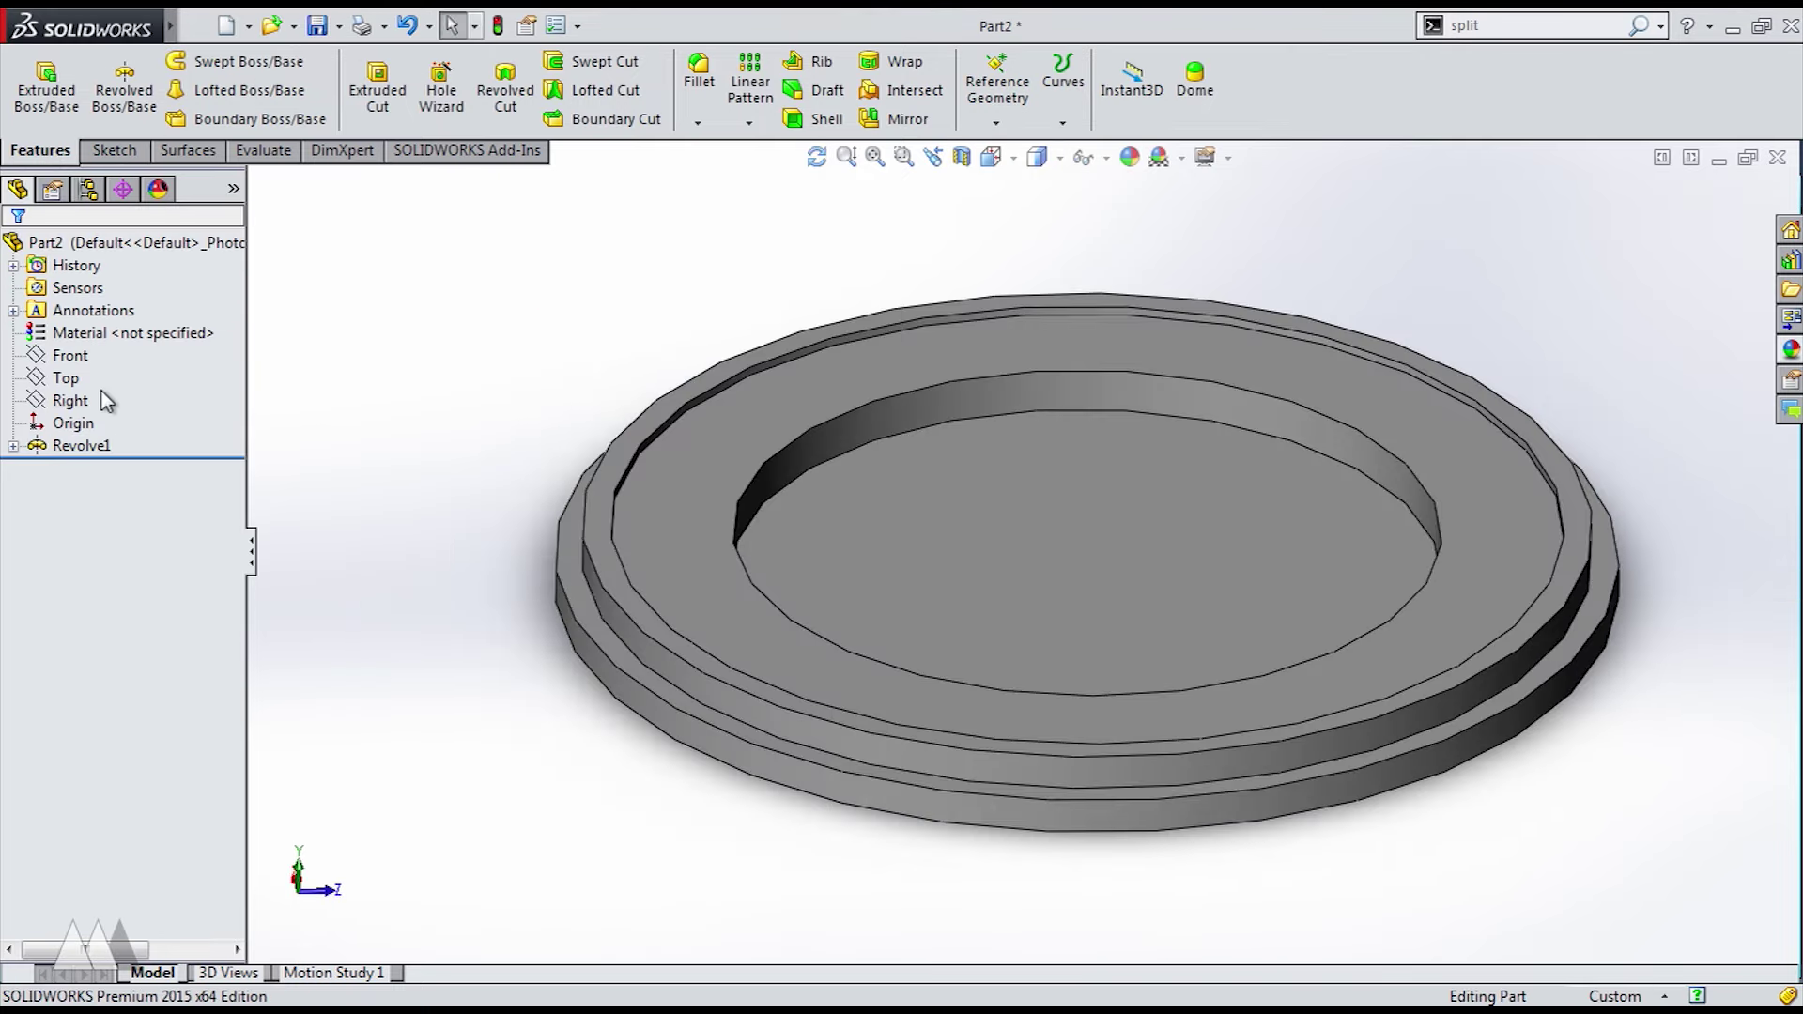
click(75, 400)
click(95, 365)
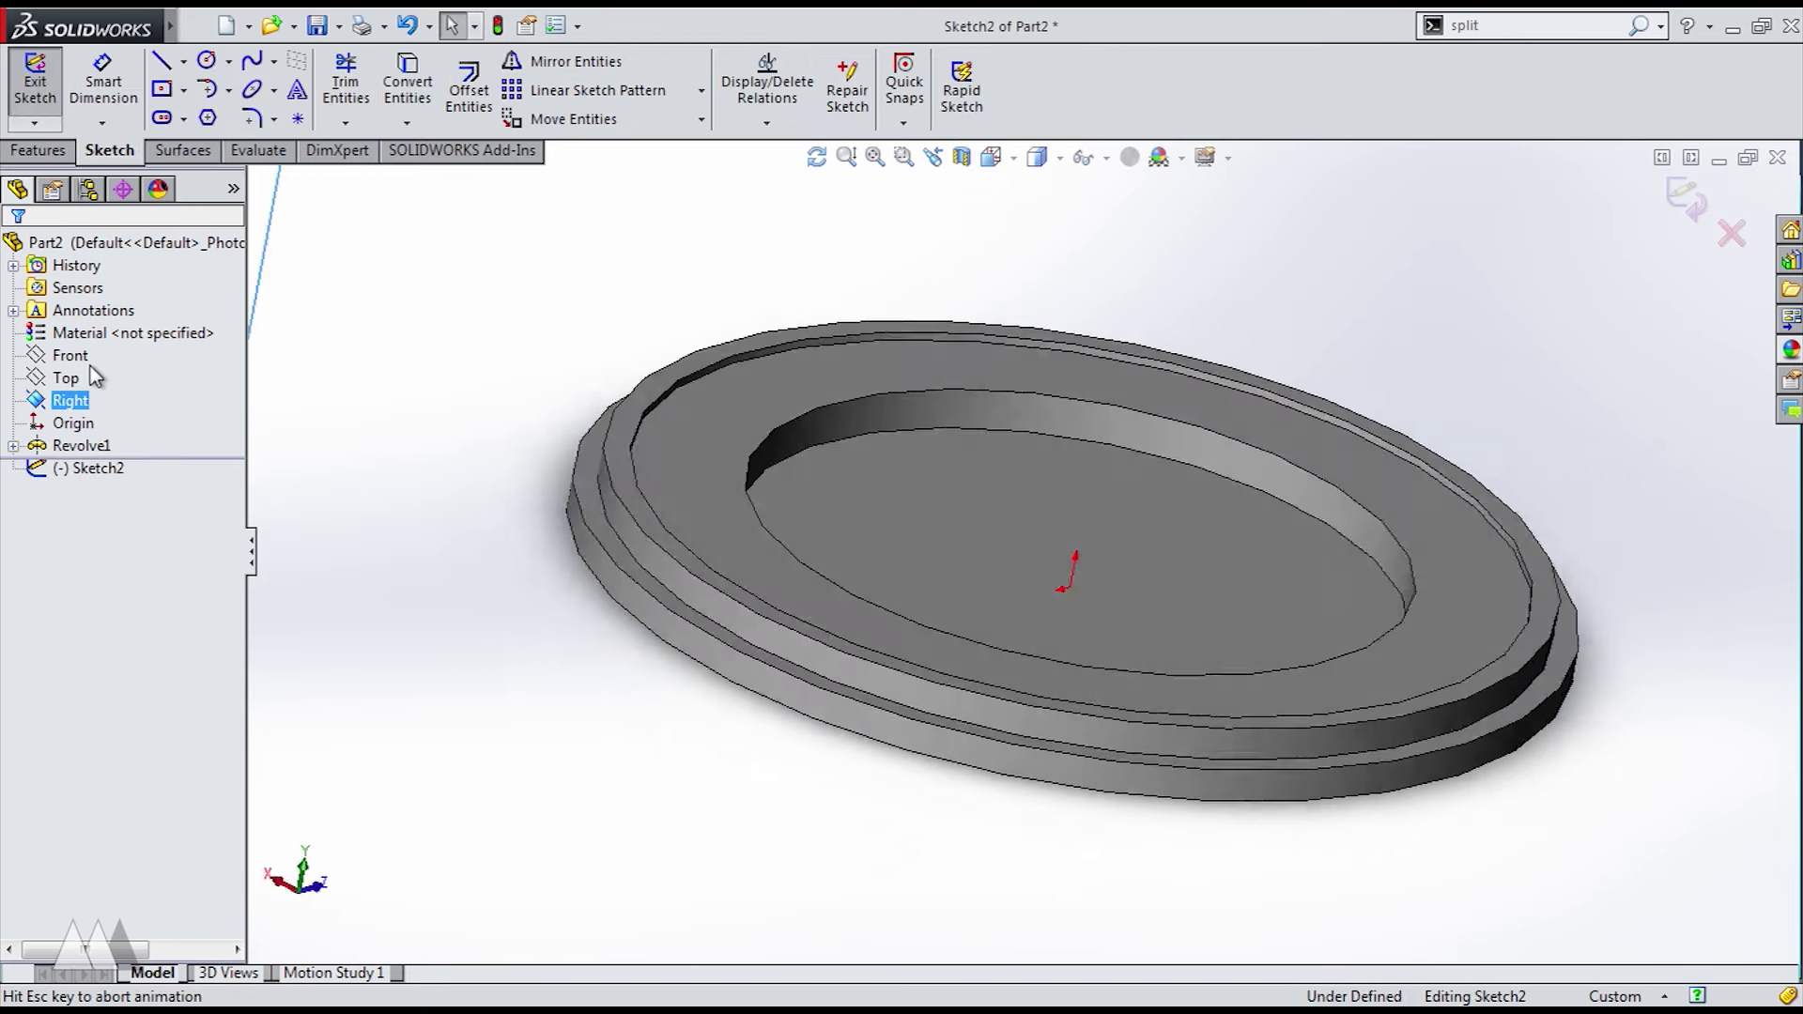
click(183, 61)
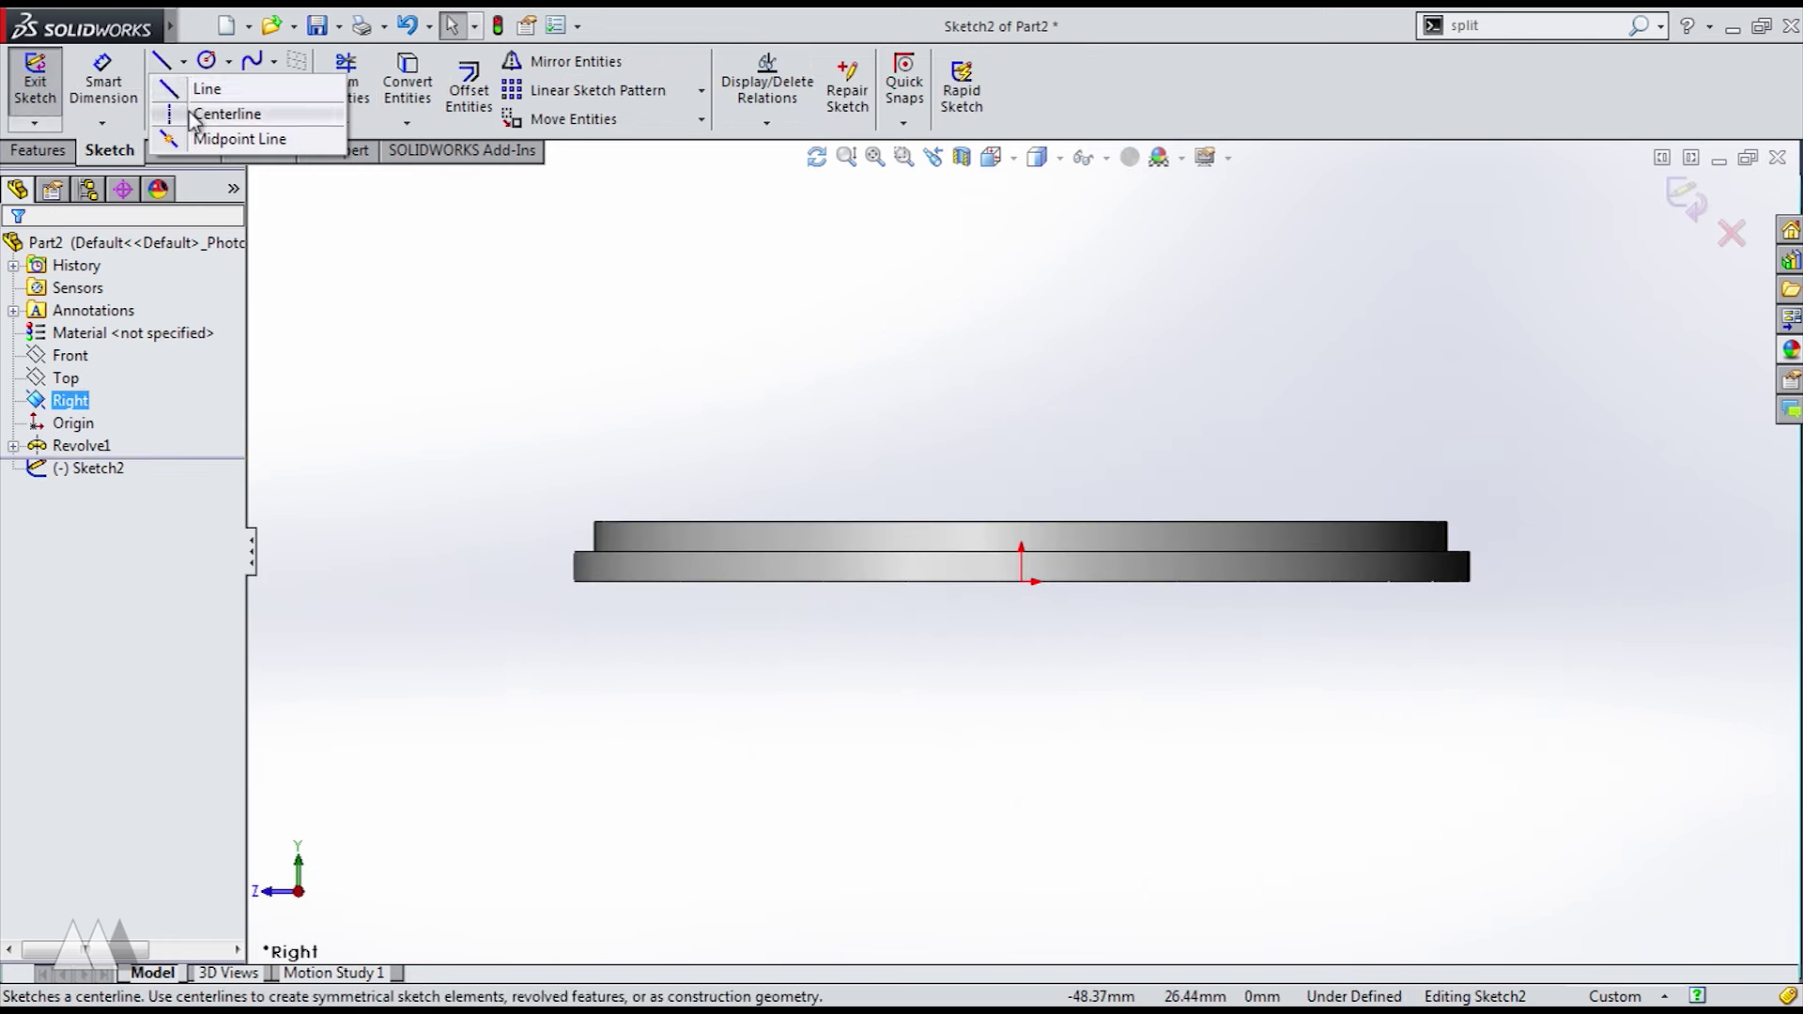
click(218, 105)
click(1022, 581)
click(1022, 467)
click(1022, 468)
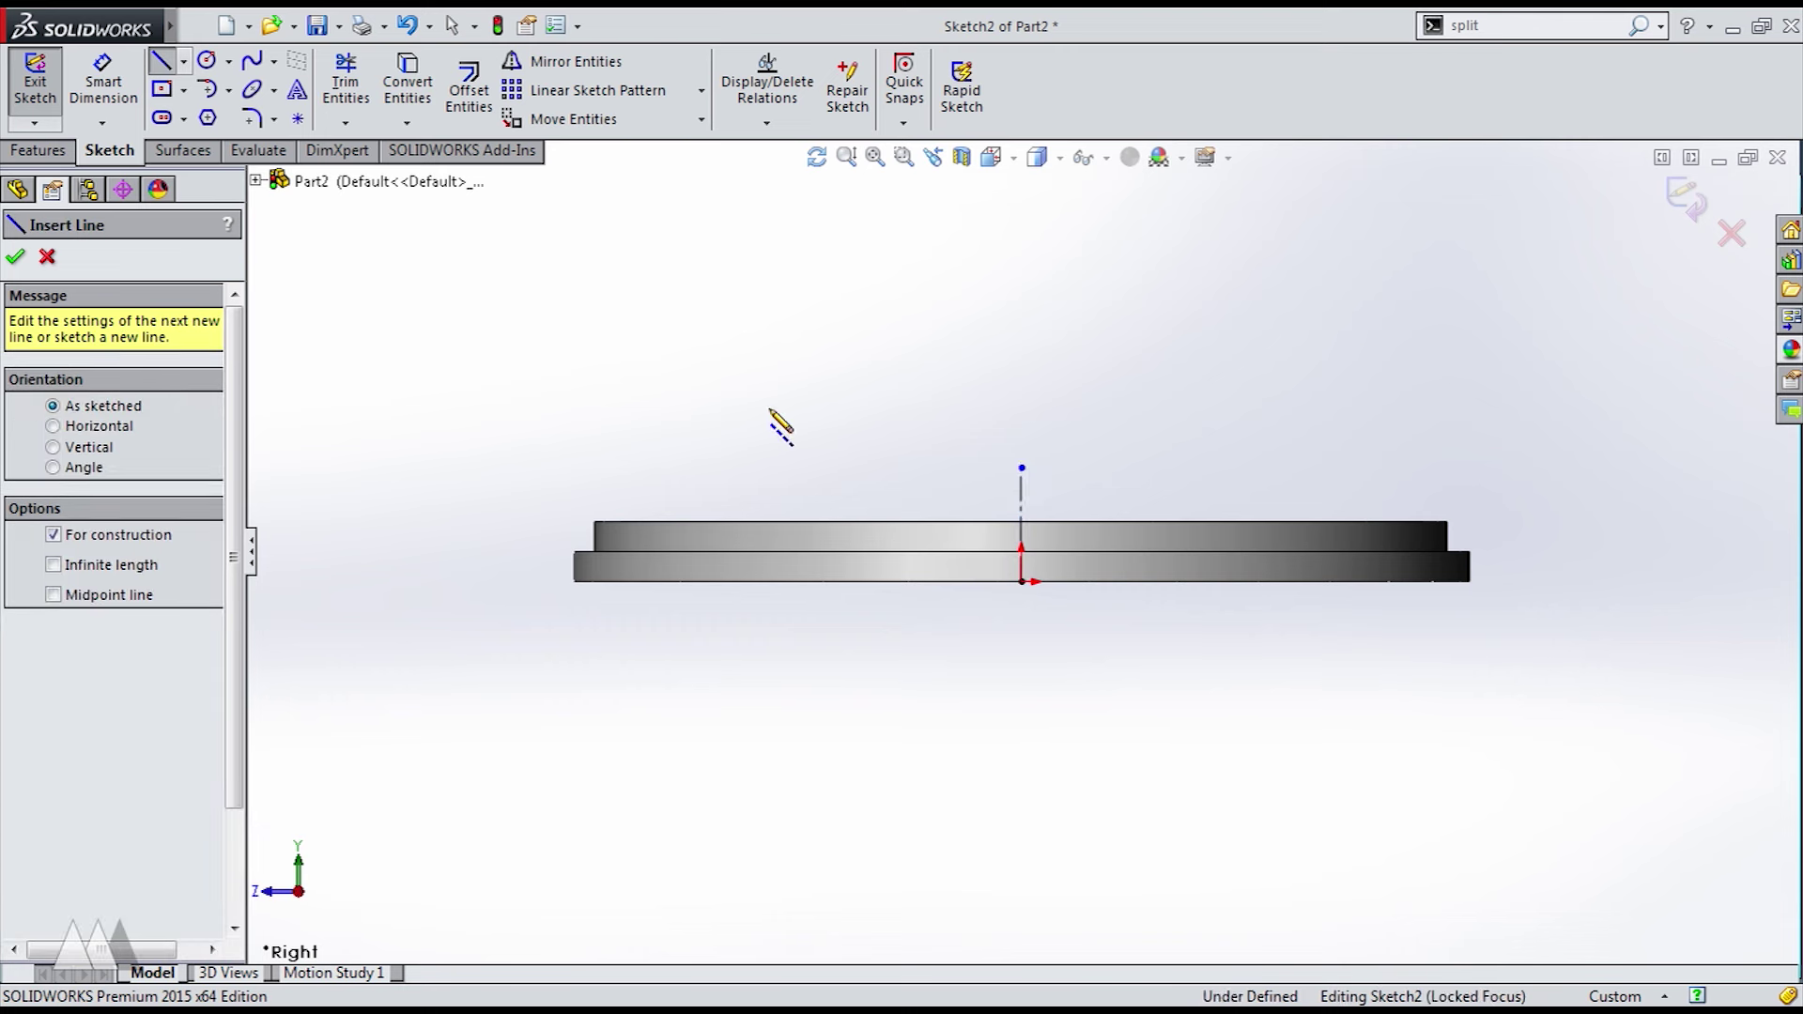
- Move the vertical centerline's upper endpoint down onto the midpoint of the disc's top edge
click(164, 65)
scroll(878, 740, down, 2)
scroll(826, 563, down, 1)
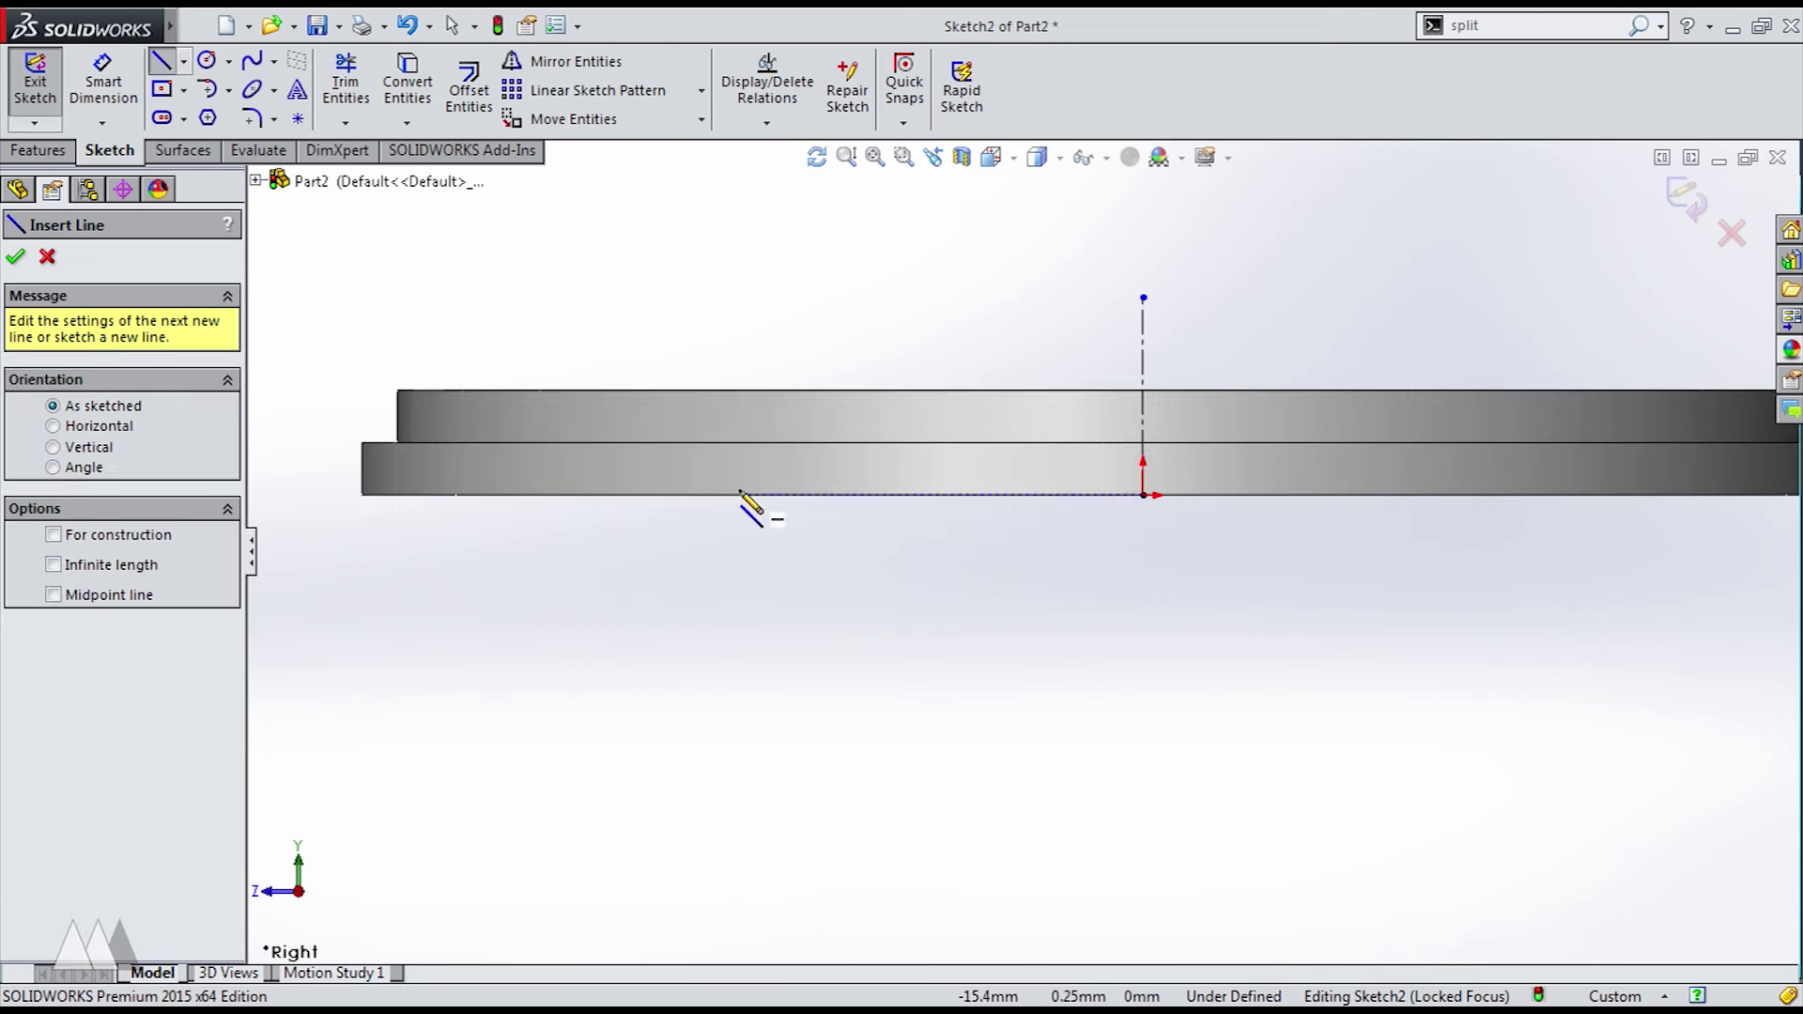
key(Escape)
drag(1143, 298, 1147, 391)
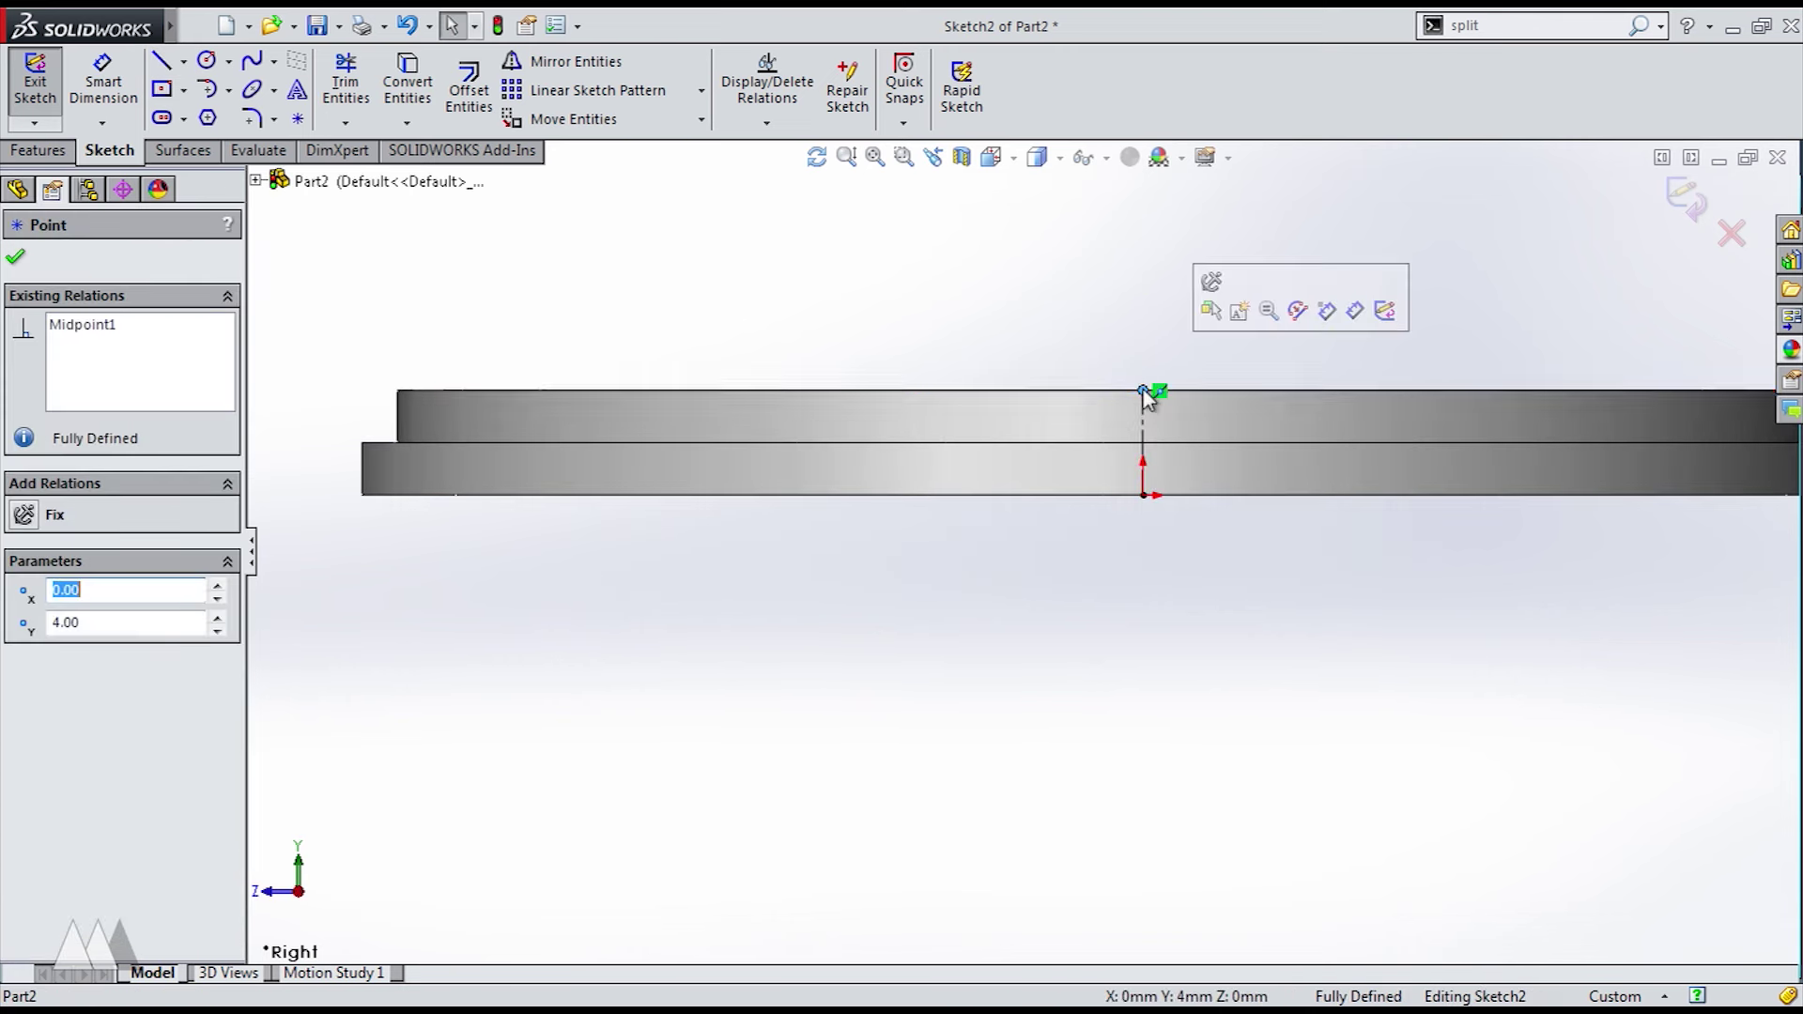
- Draw a horizontal centerline from the vertical centerline's midpoint to just beyond the disc's outer edge
click(183, 61)
click(205, 114)
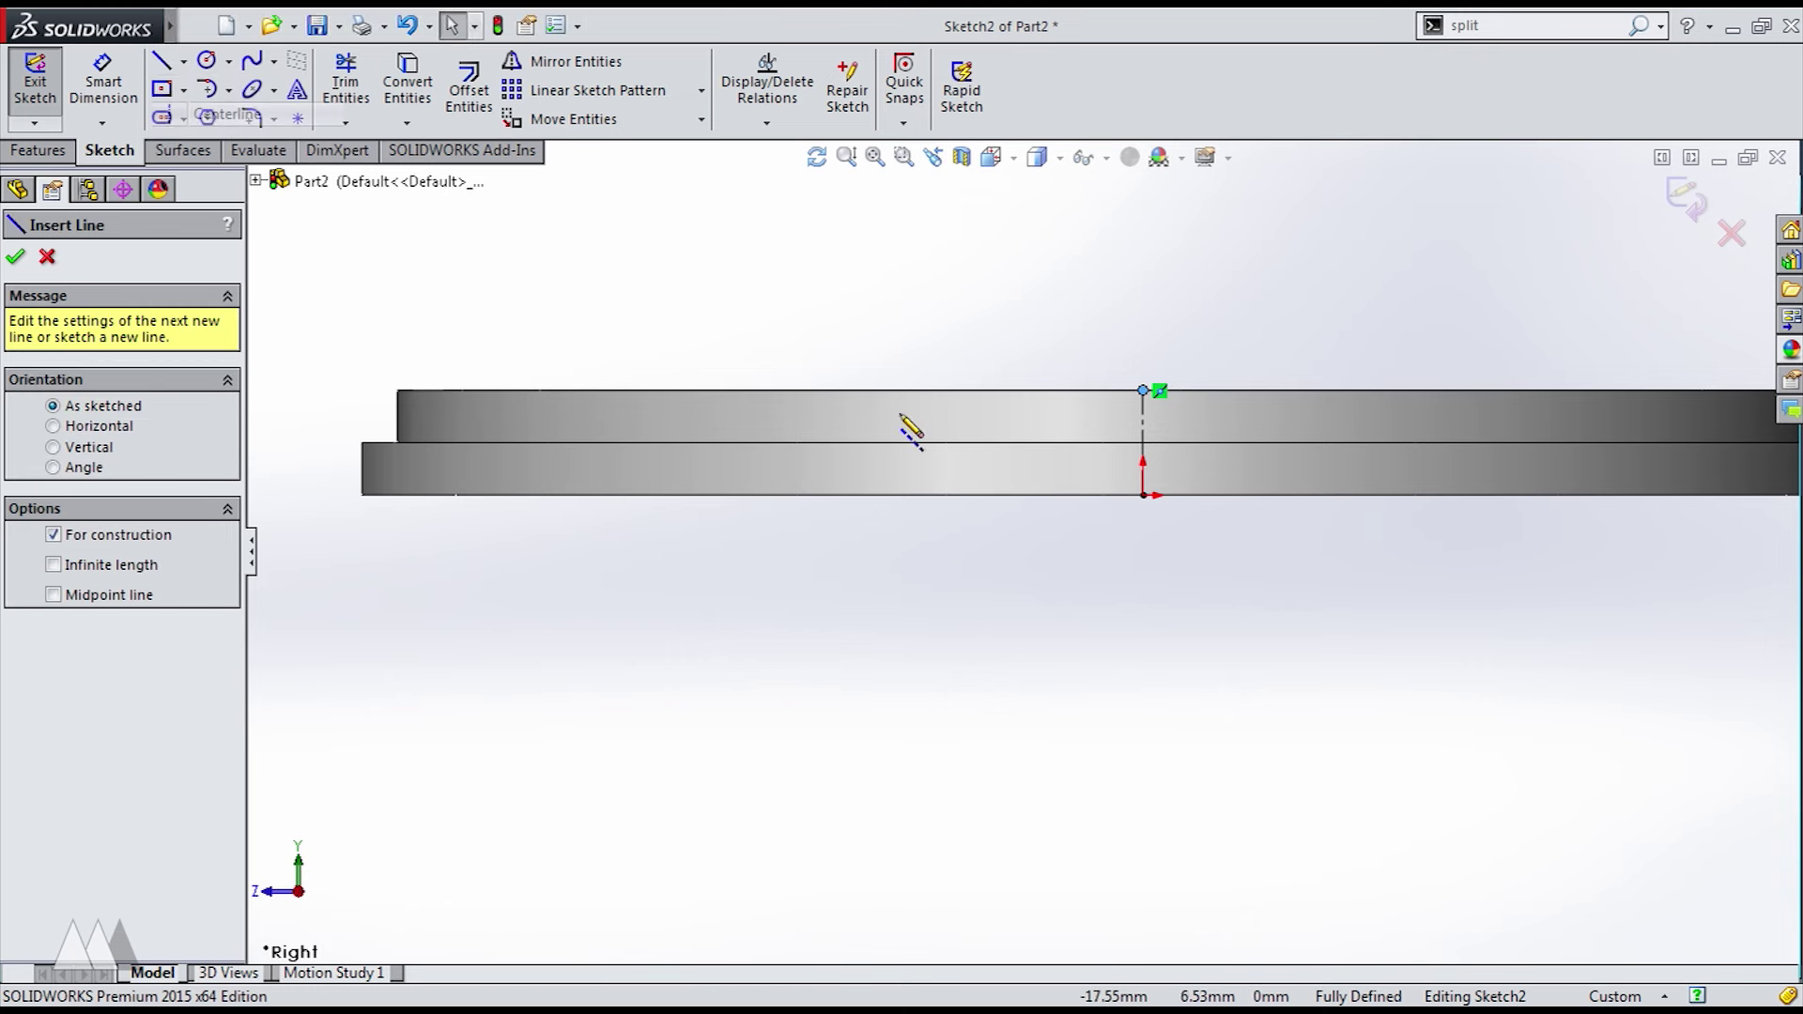
click(1143, 443)
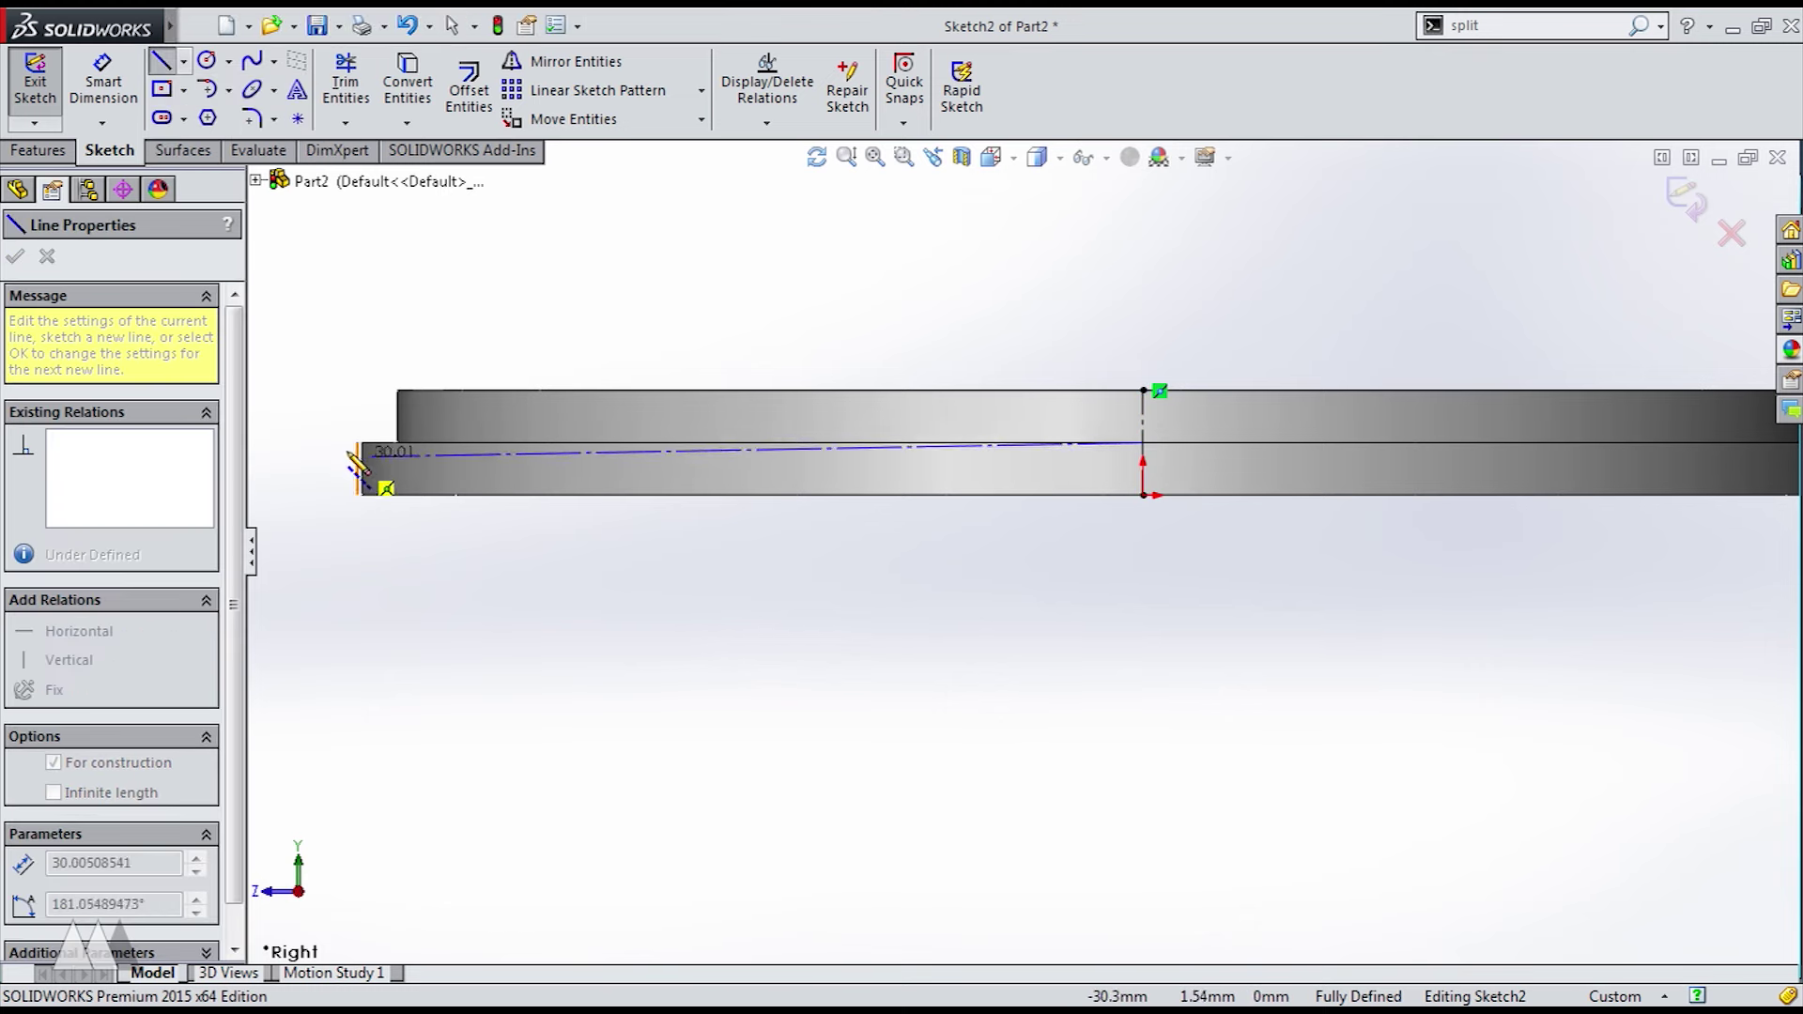
click(324, 442)
key(Escape)
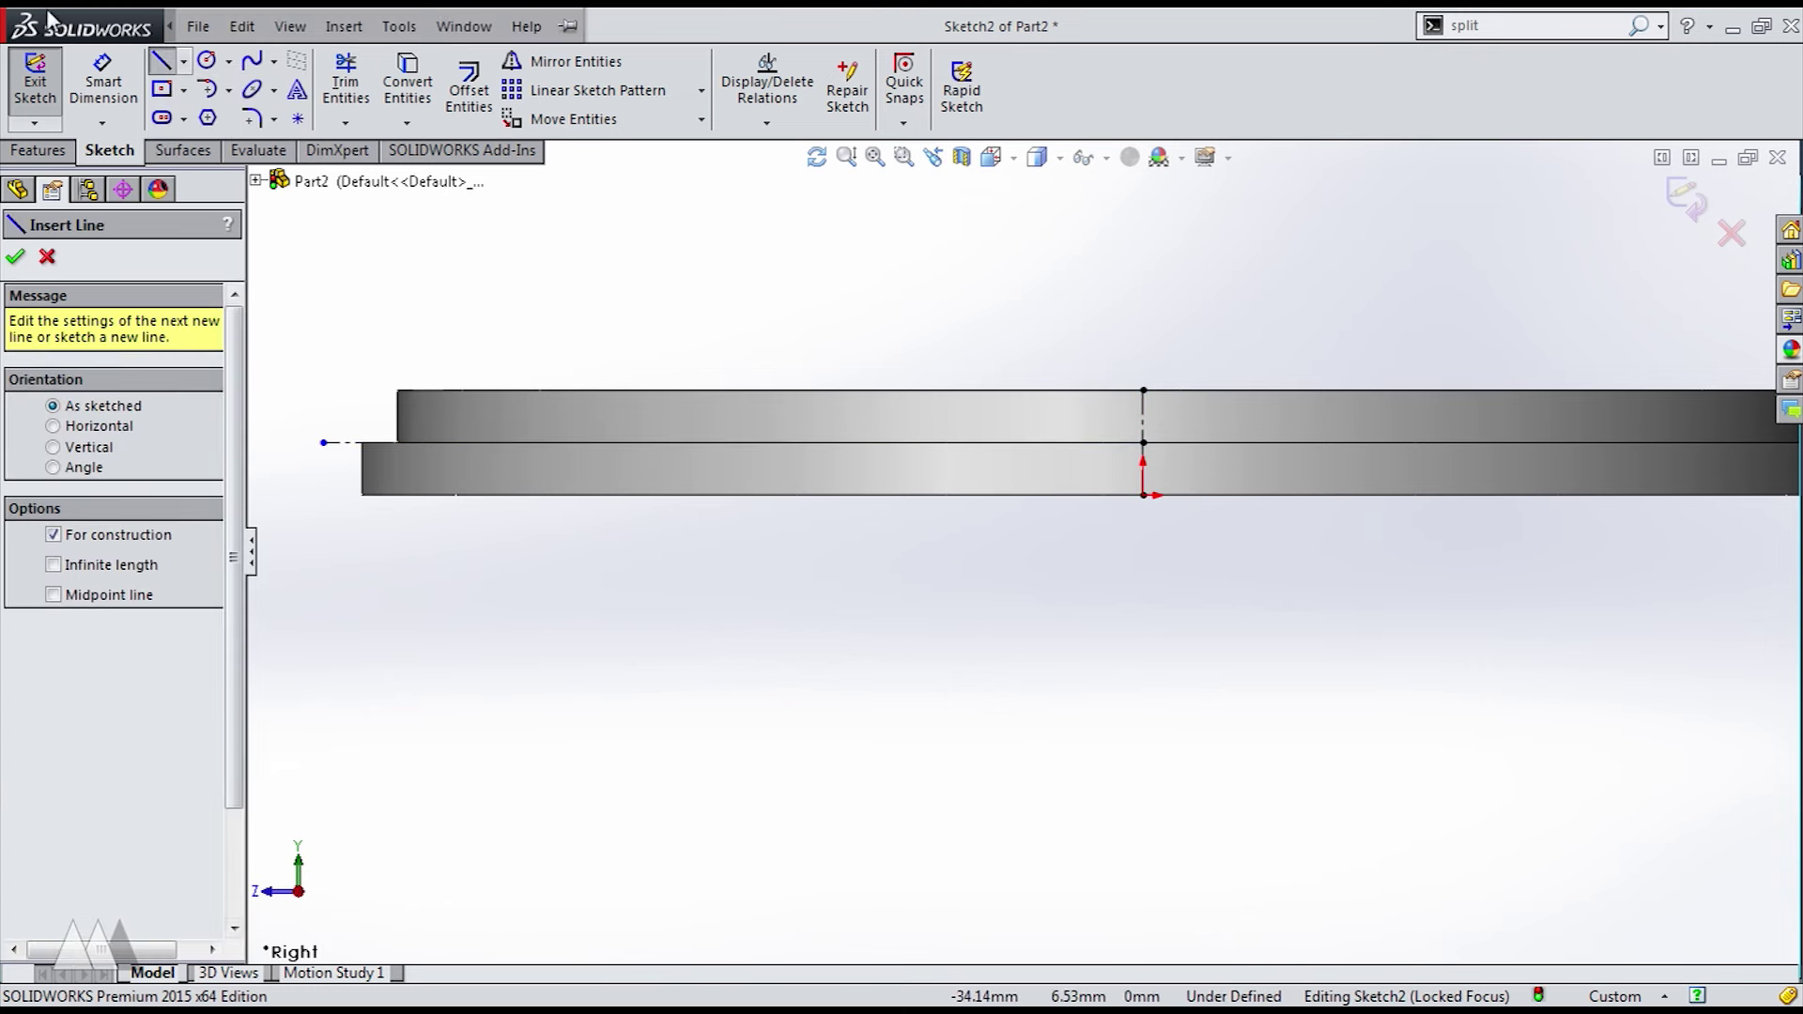
- Sketch a V of two perpendicular lines with its vertex on the horizontal centerline, opening toward the vertical centerline
click(162, 61)
click(742, 532)
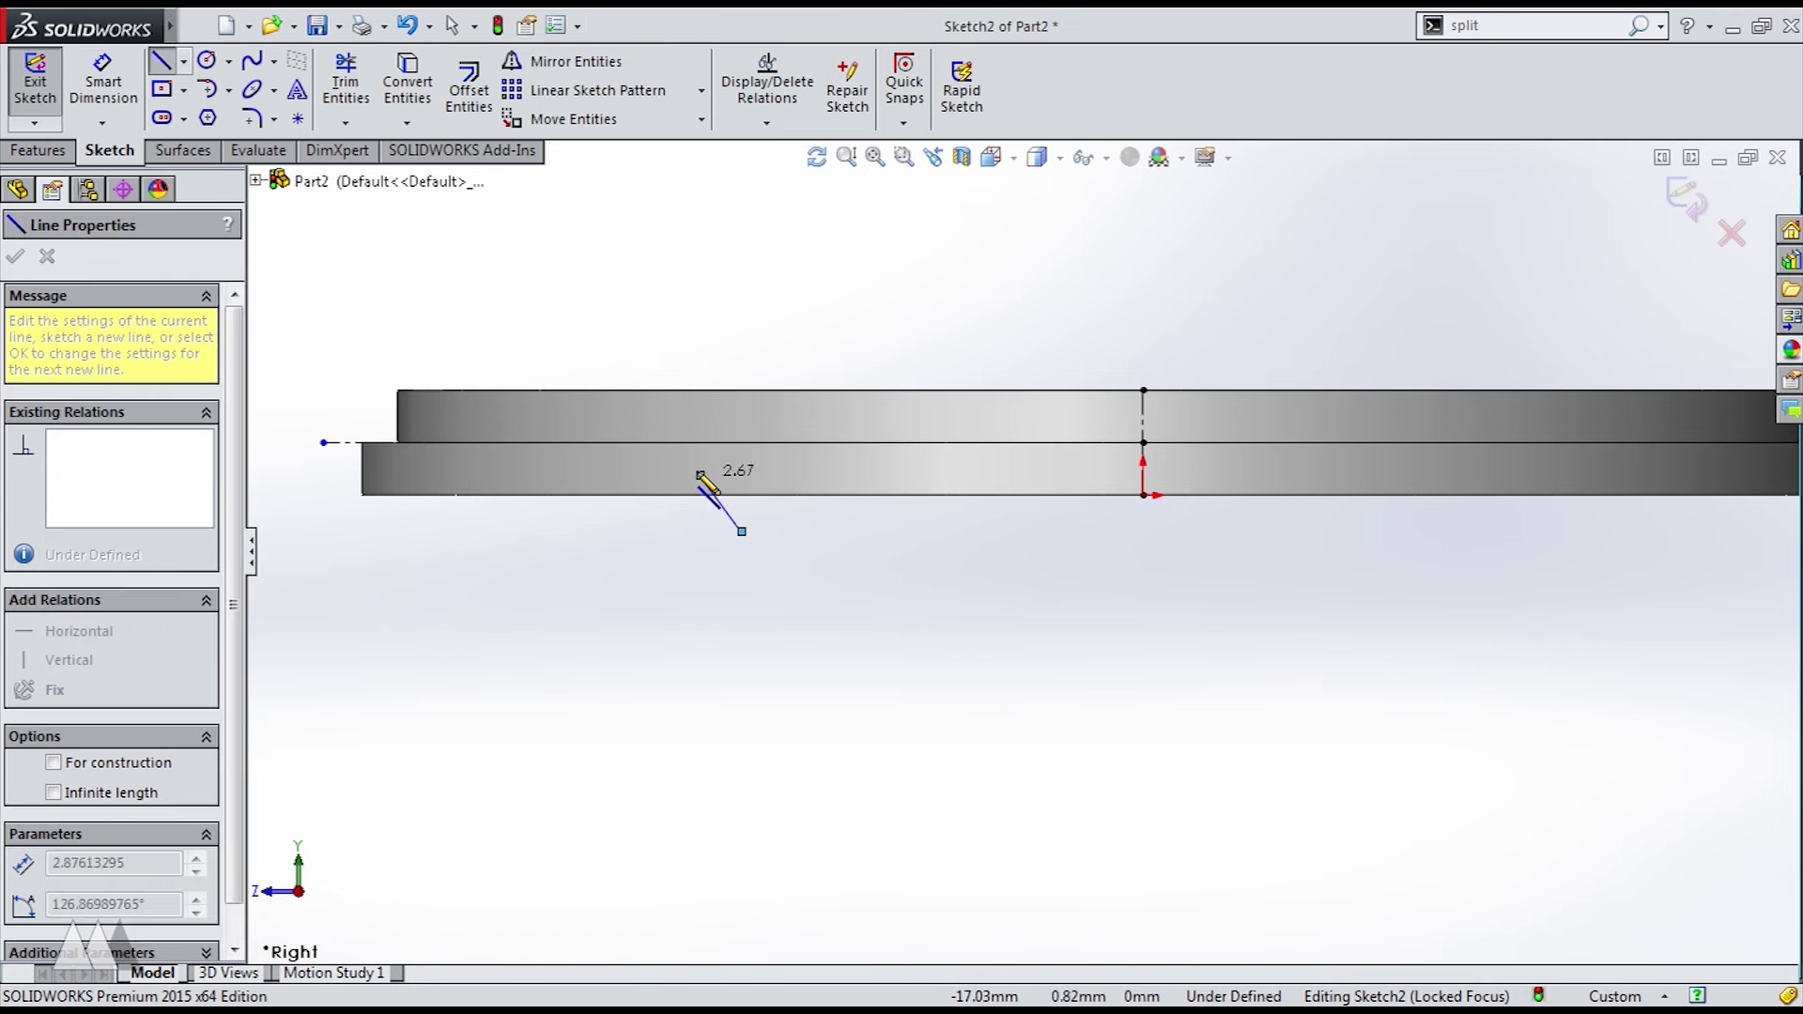
click(678, 443)
click(785, 366)
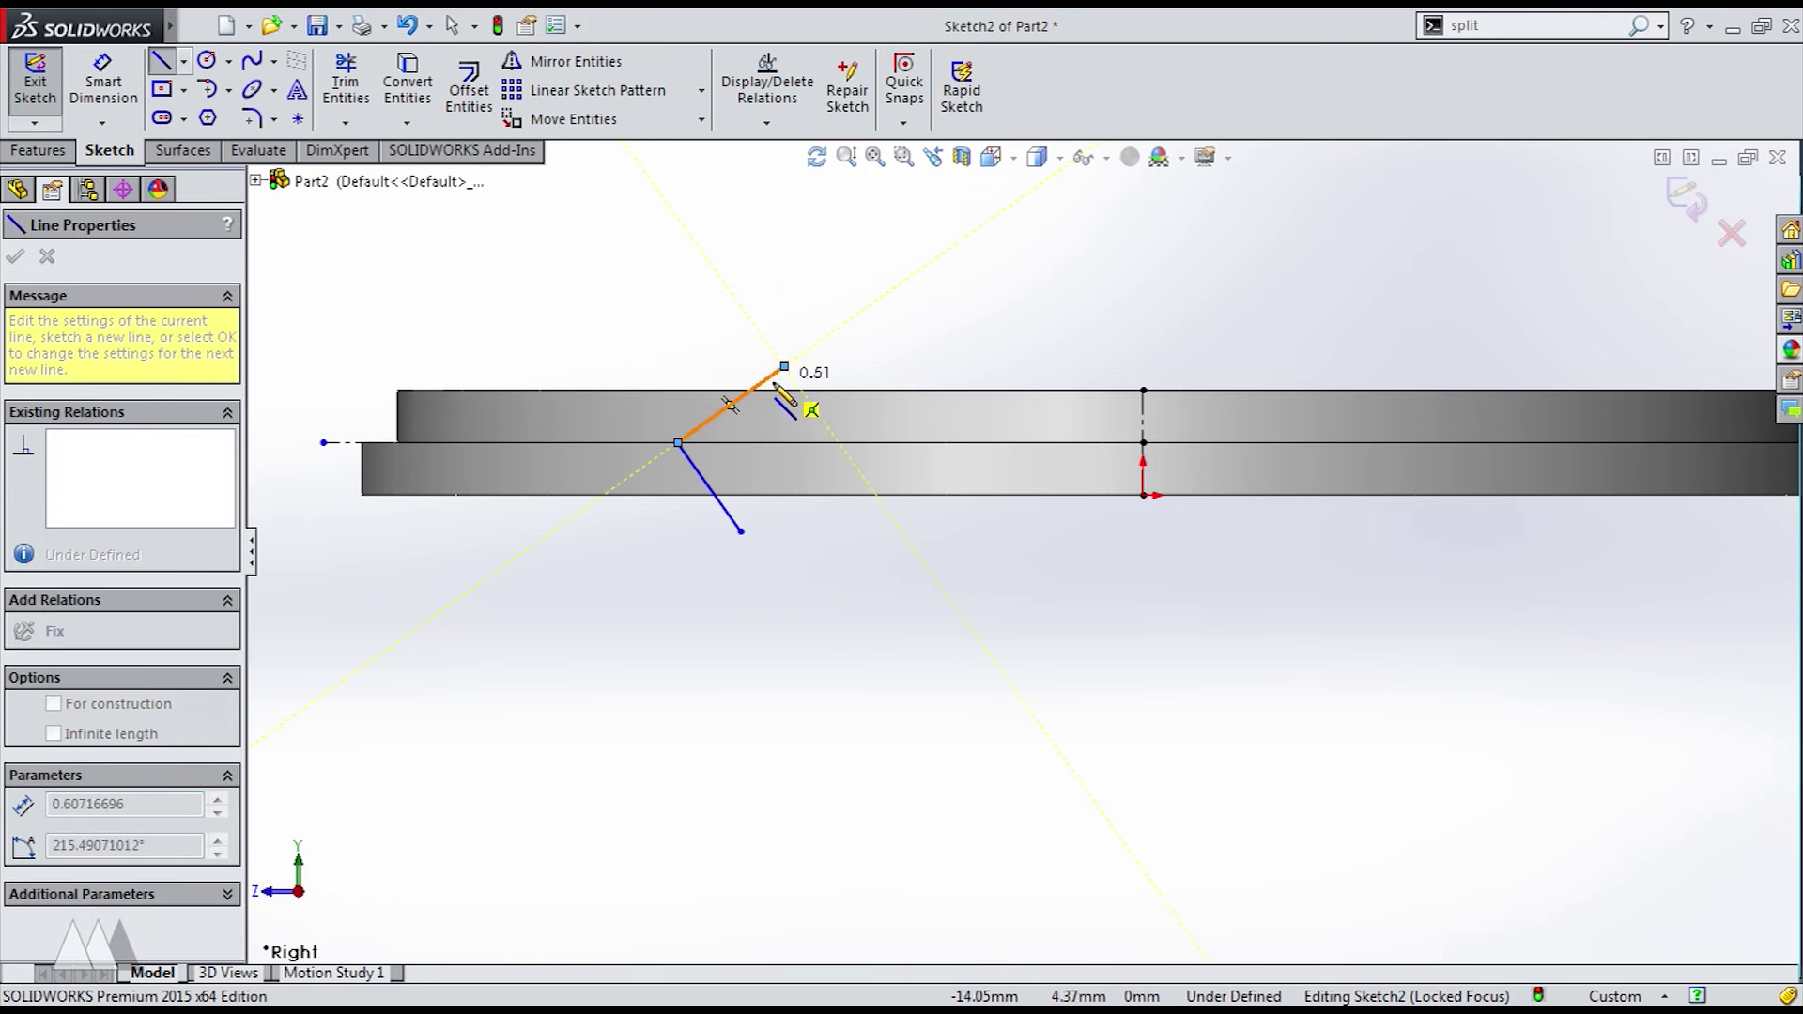
key(Escape)
- Add a vertical relation between the two free endpoints of the V
click(742, 531)
ctrl+click(785, 366)
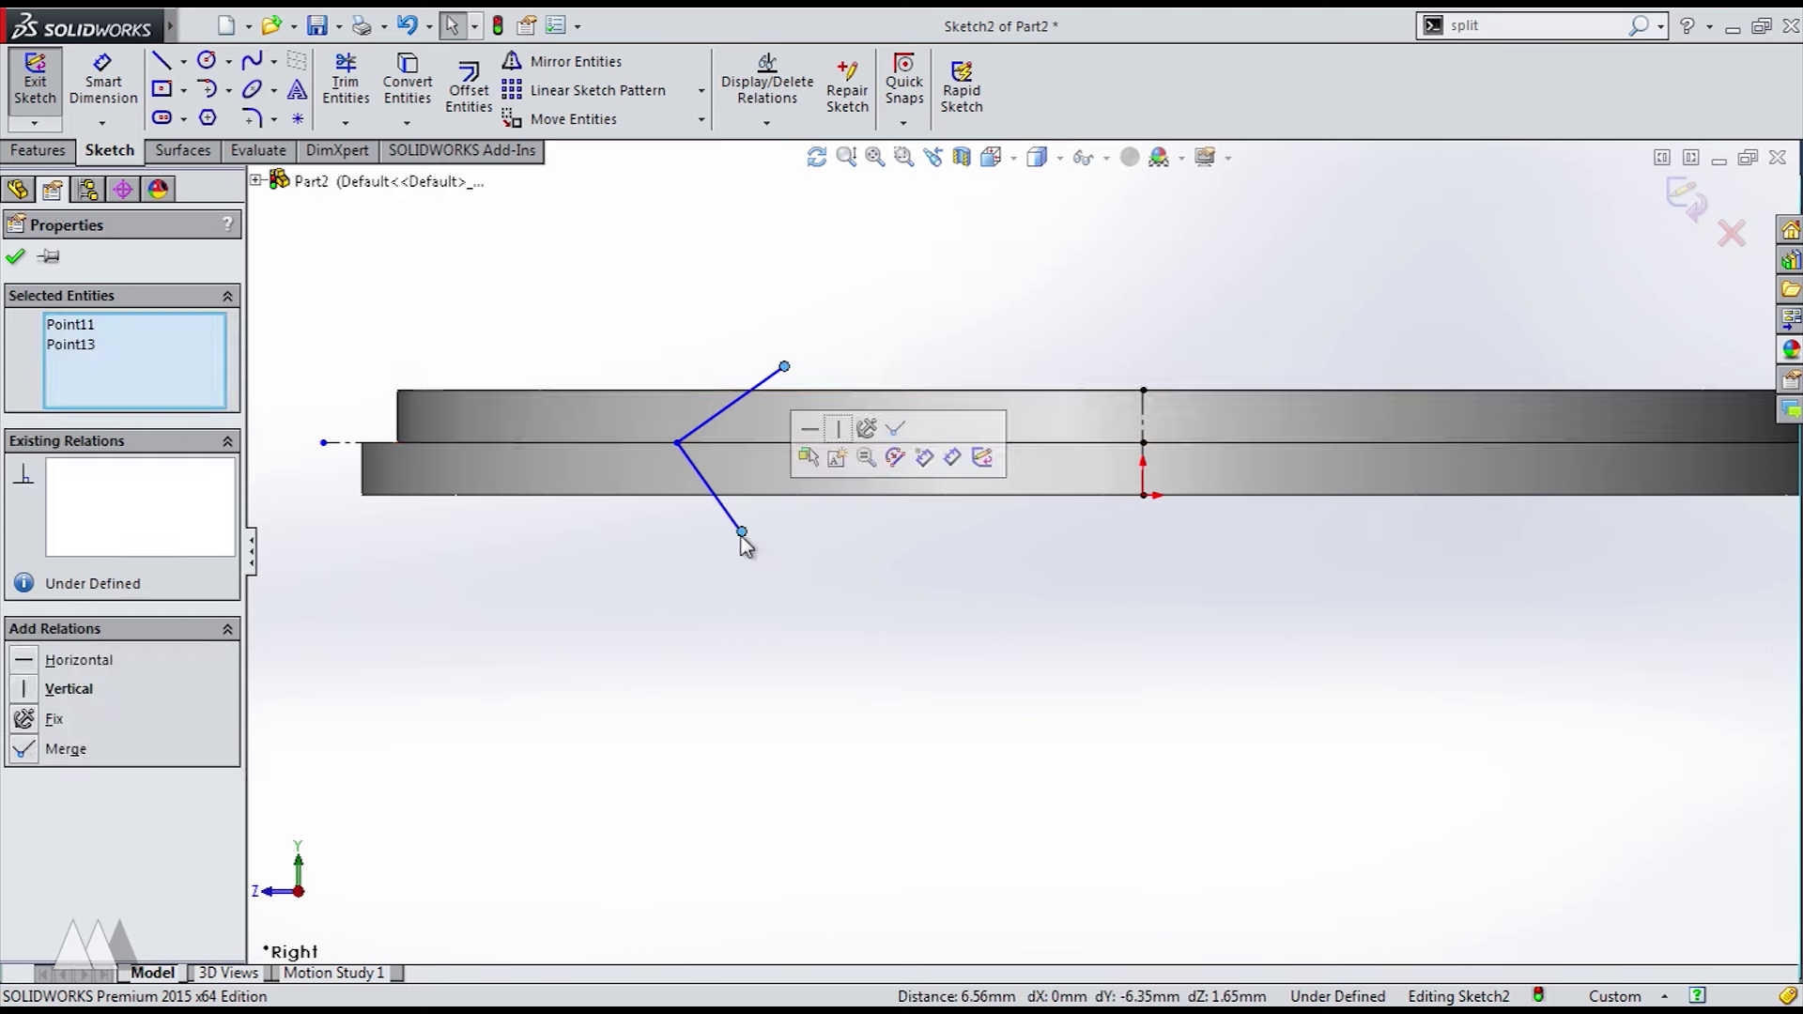
click(826, 443)
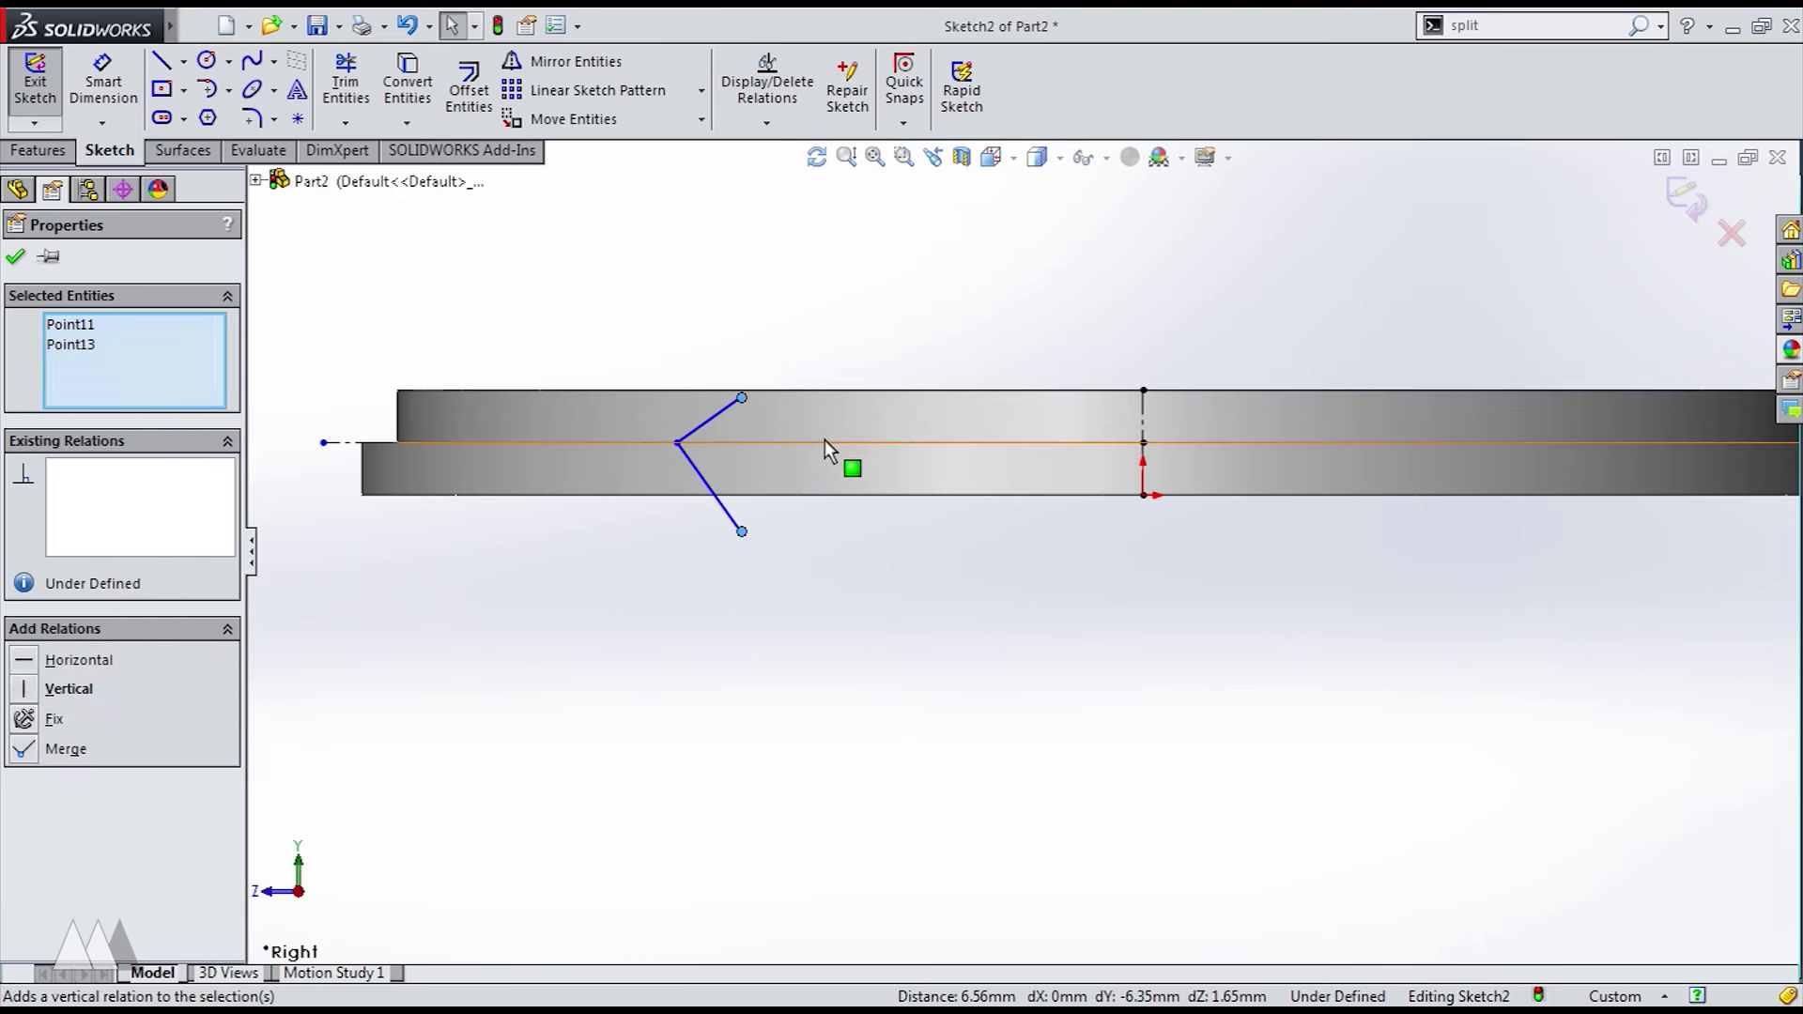
- Make the two V lines equal in length and stretch them past both faces of the disc
mouse_move(741, 399)
mouse_down()
mouse_move(703, 344)
mouse_move(763, 419)
mouse_move(737, 381)
mouse_move(721, 406)
mouse_up()
click(721, 407)
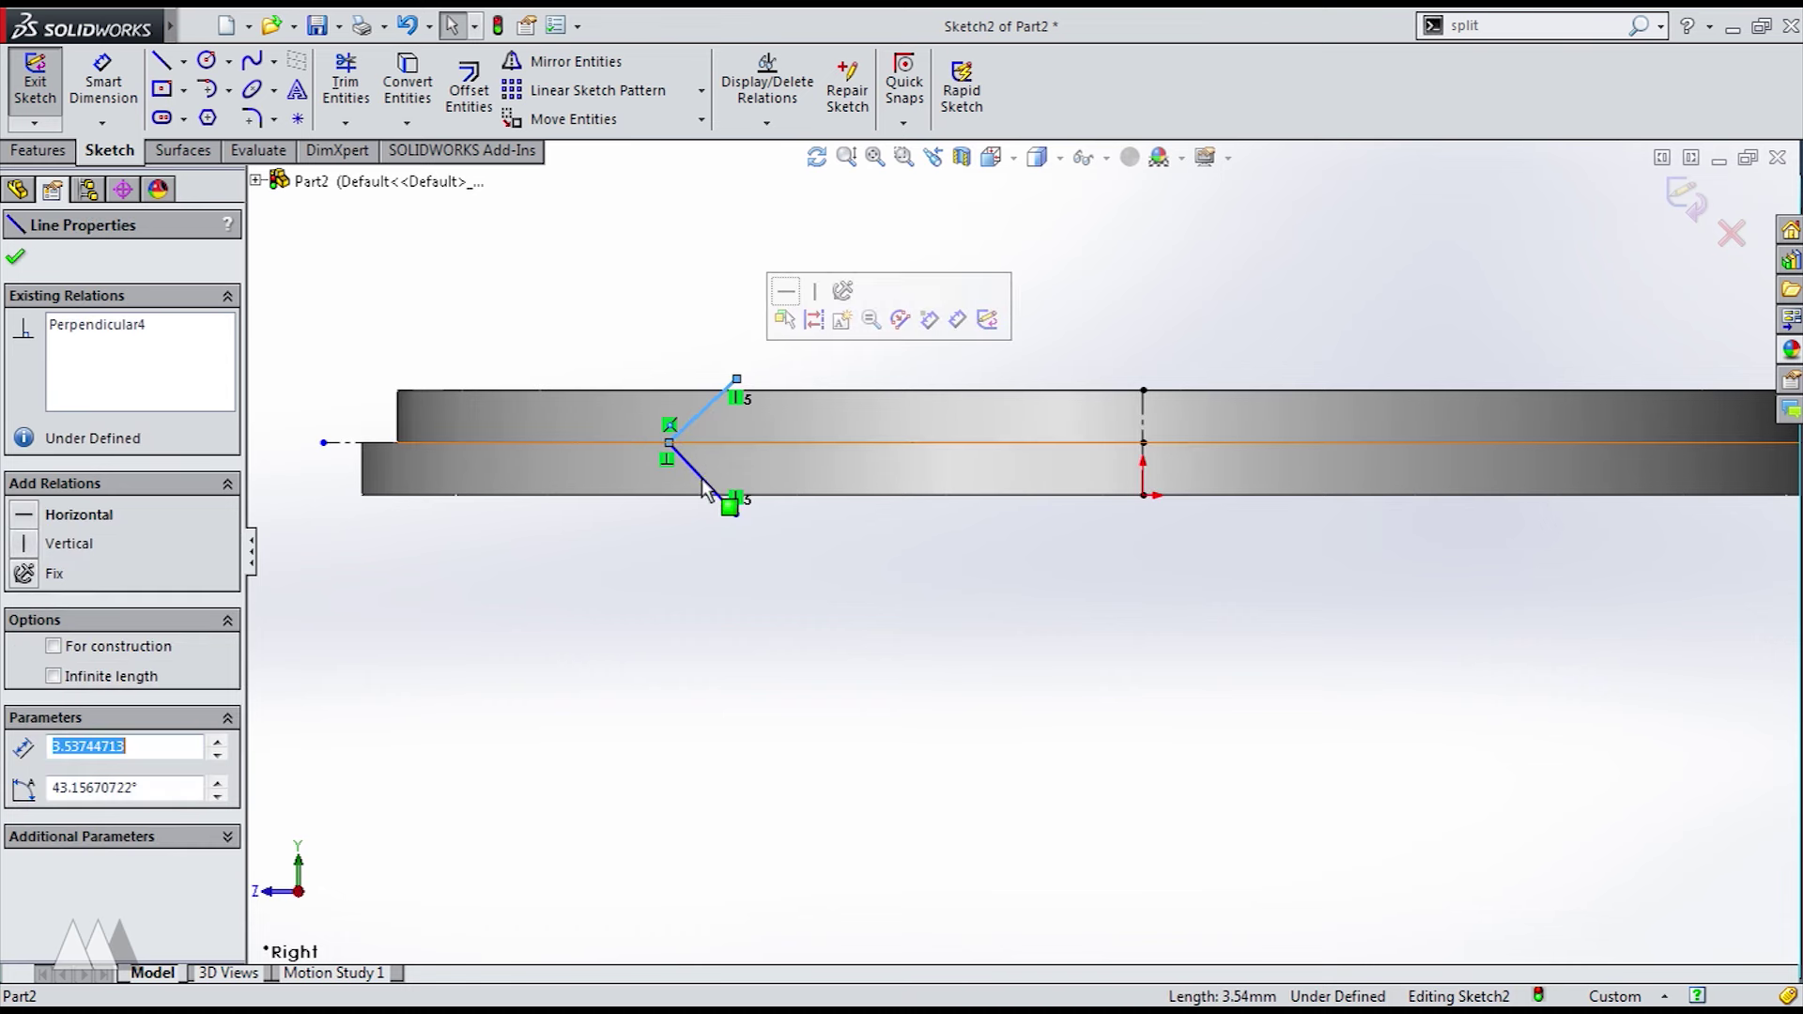
ctrl+click(712, 489)
click(913, 376)
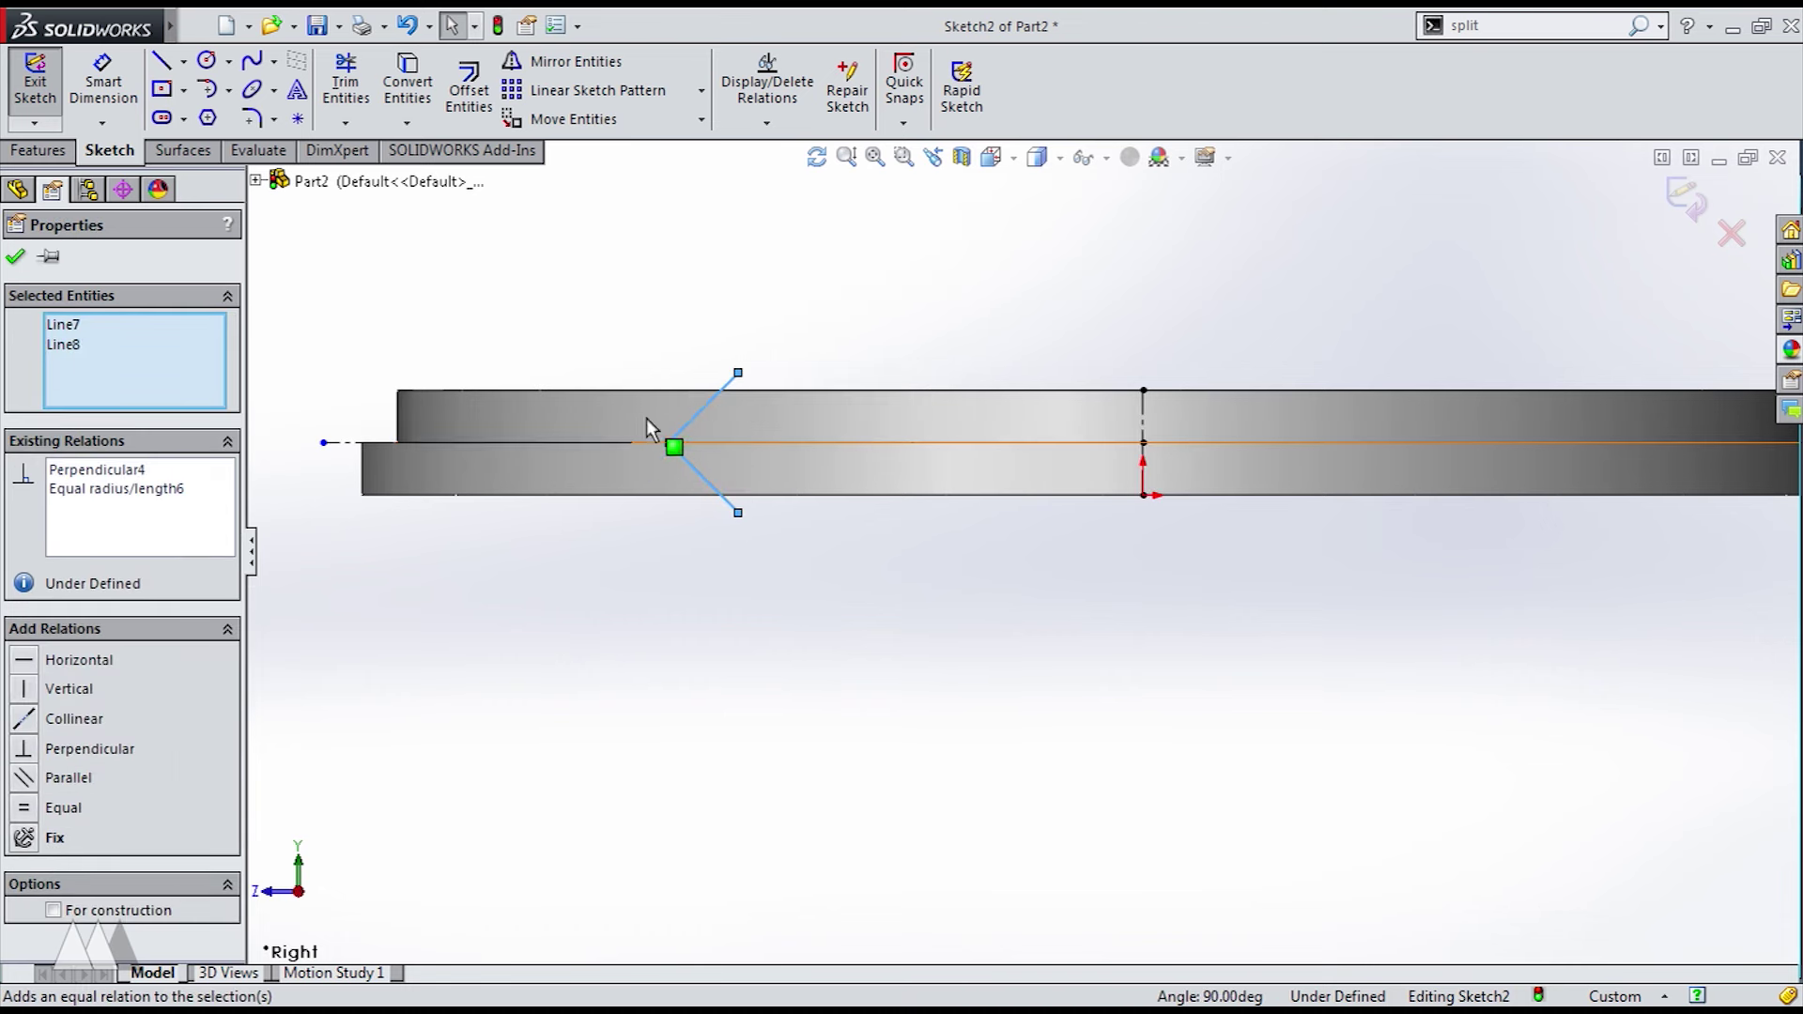
drag(734, 379, 770, 328)
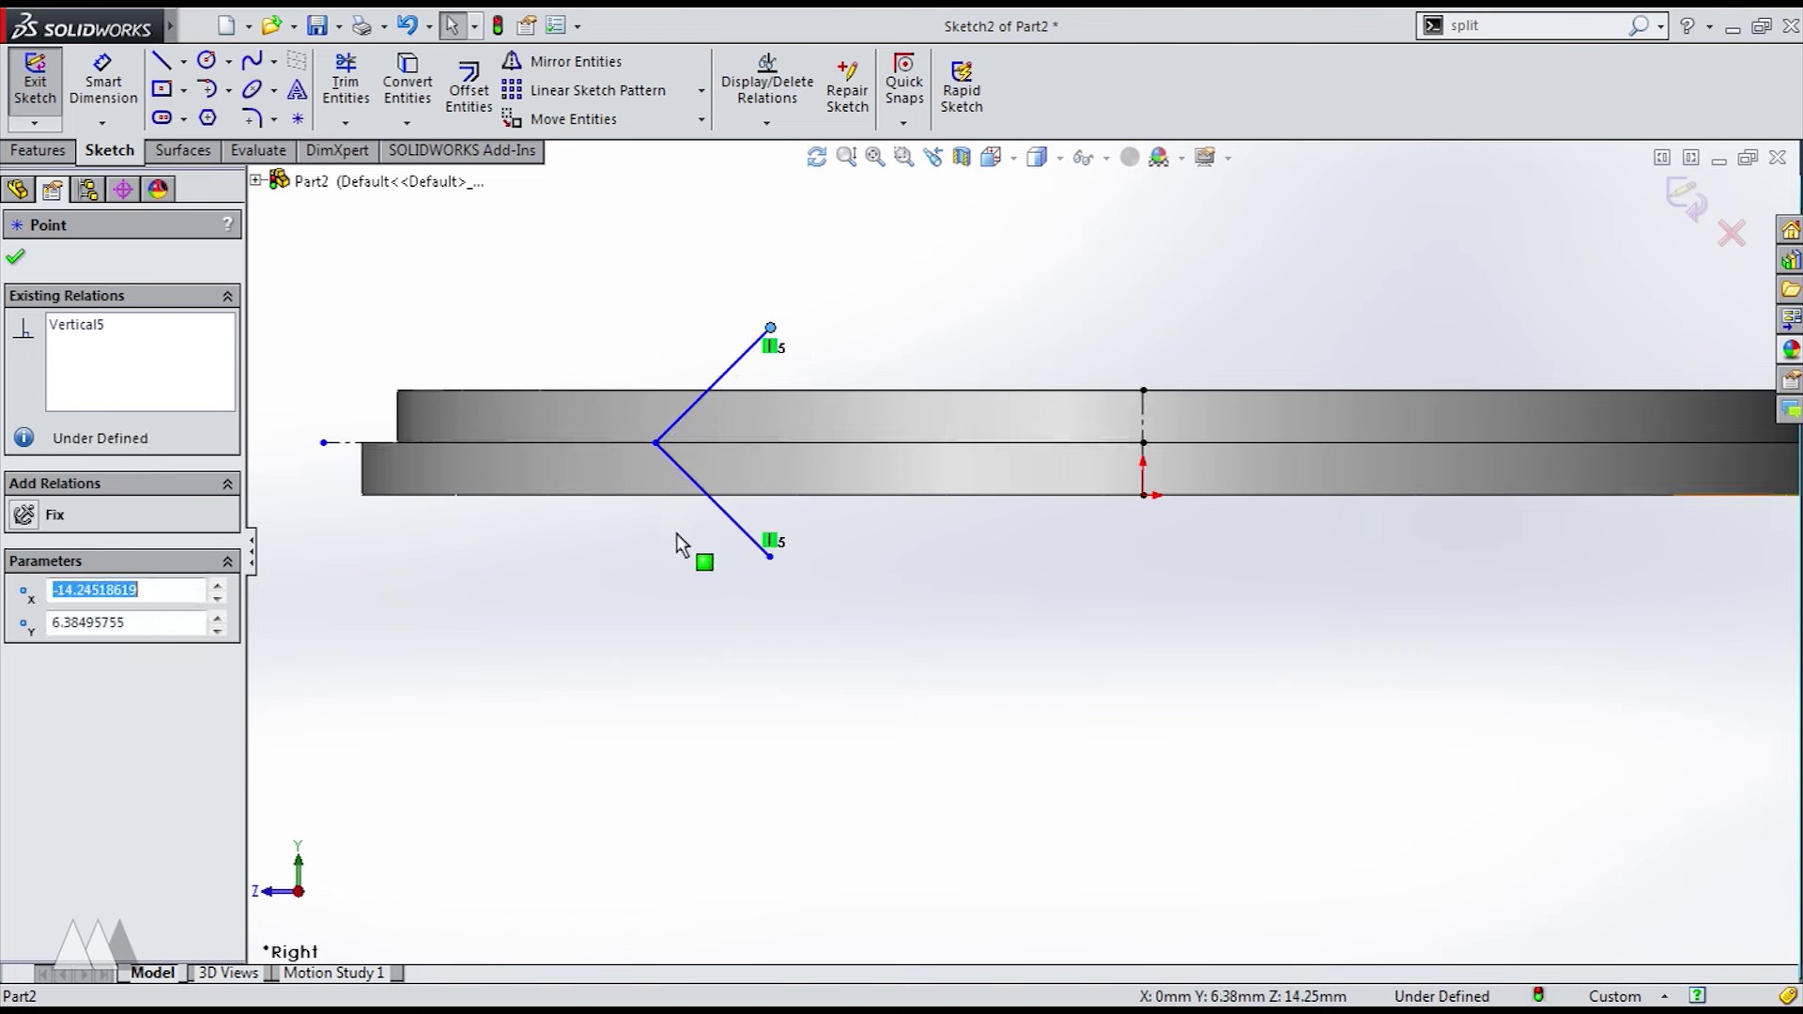
- Dimension the V's vertex about the vertical centerline as a 33 mm doubled distance
click(103, 85)
click(655, 443)
click(1143, 427)
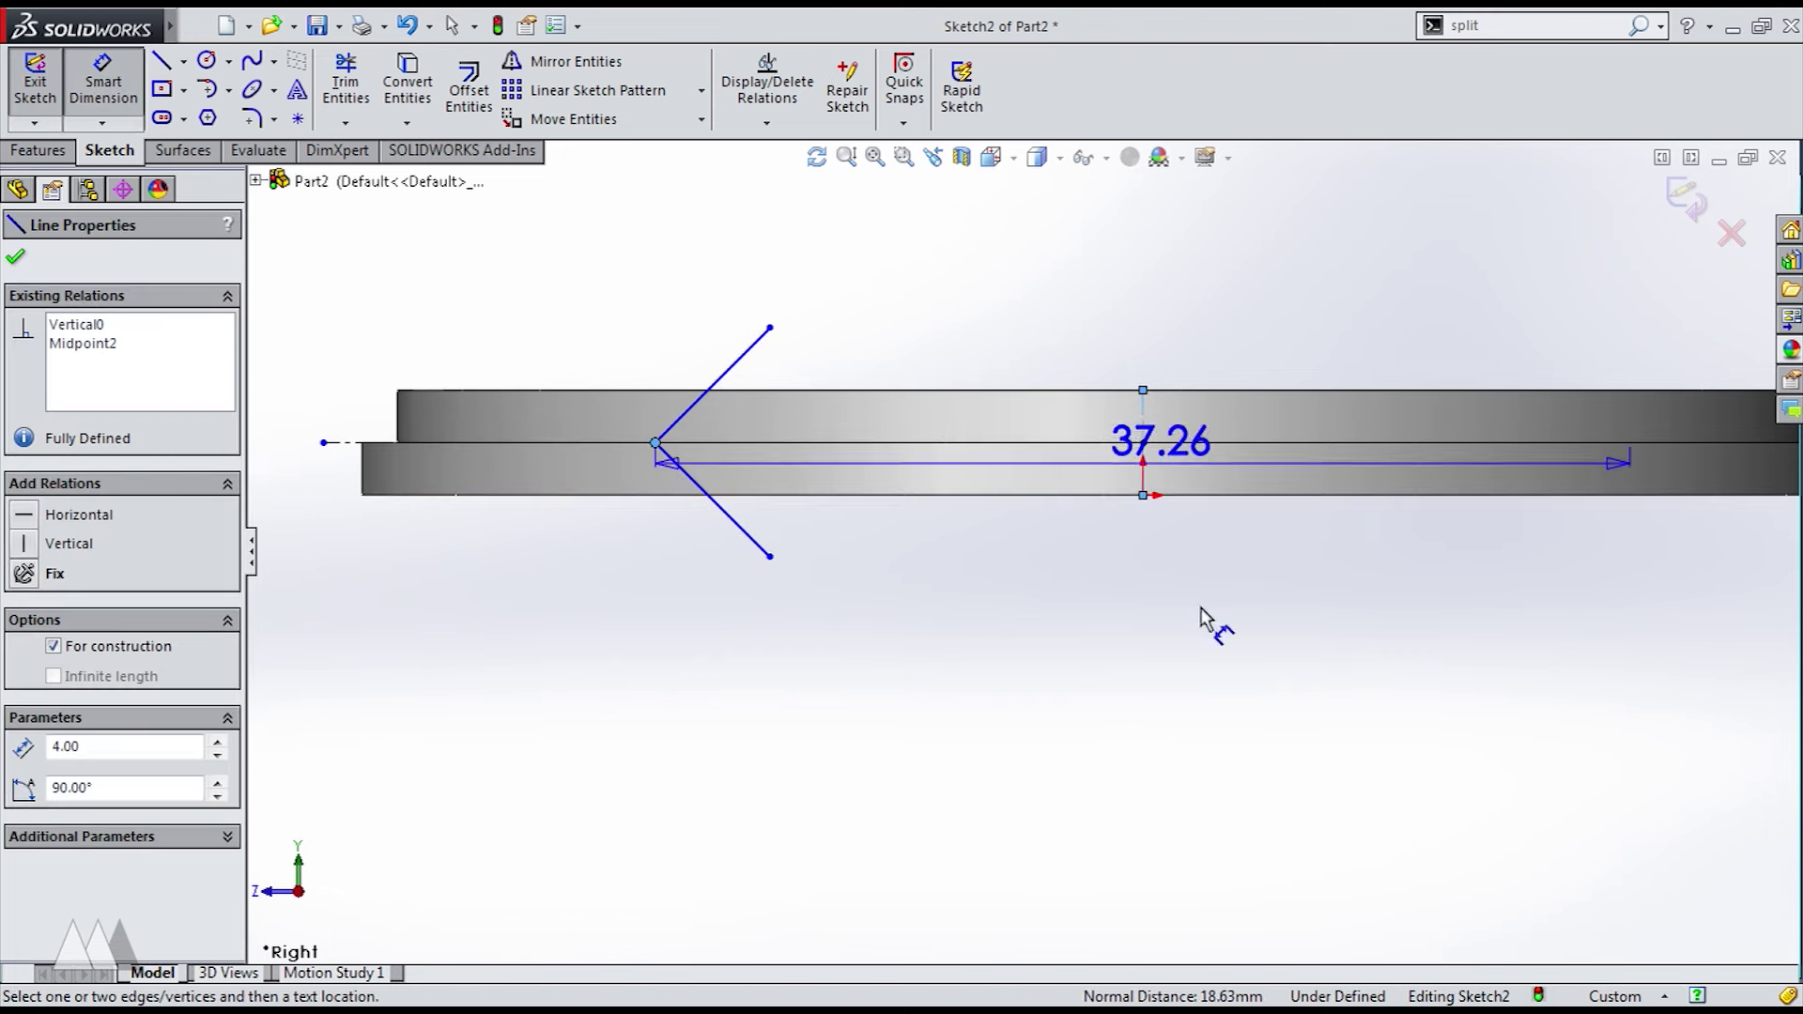
click(1213, 695)
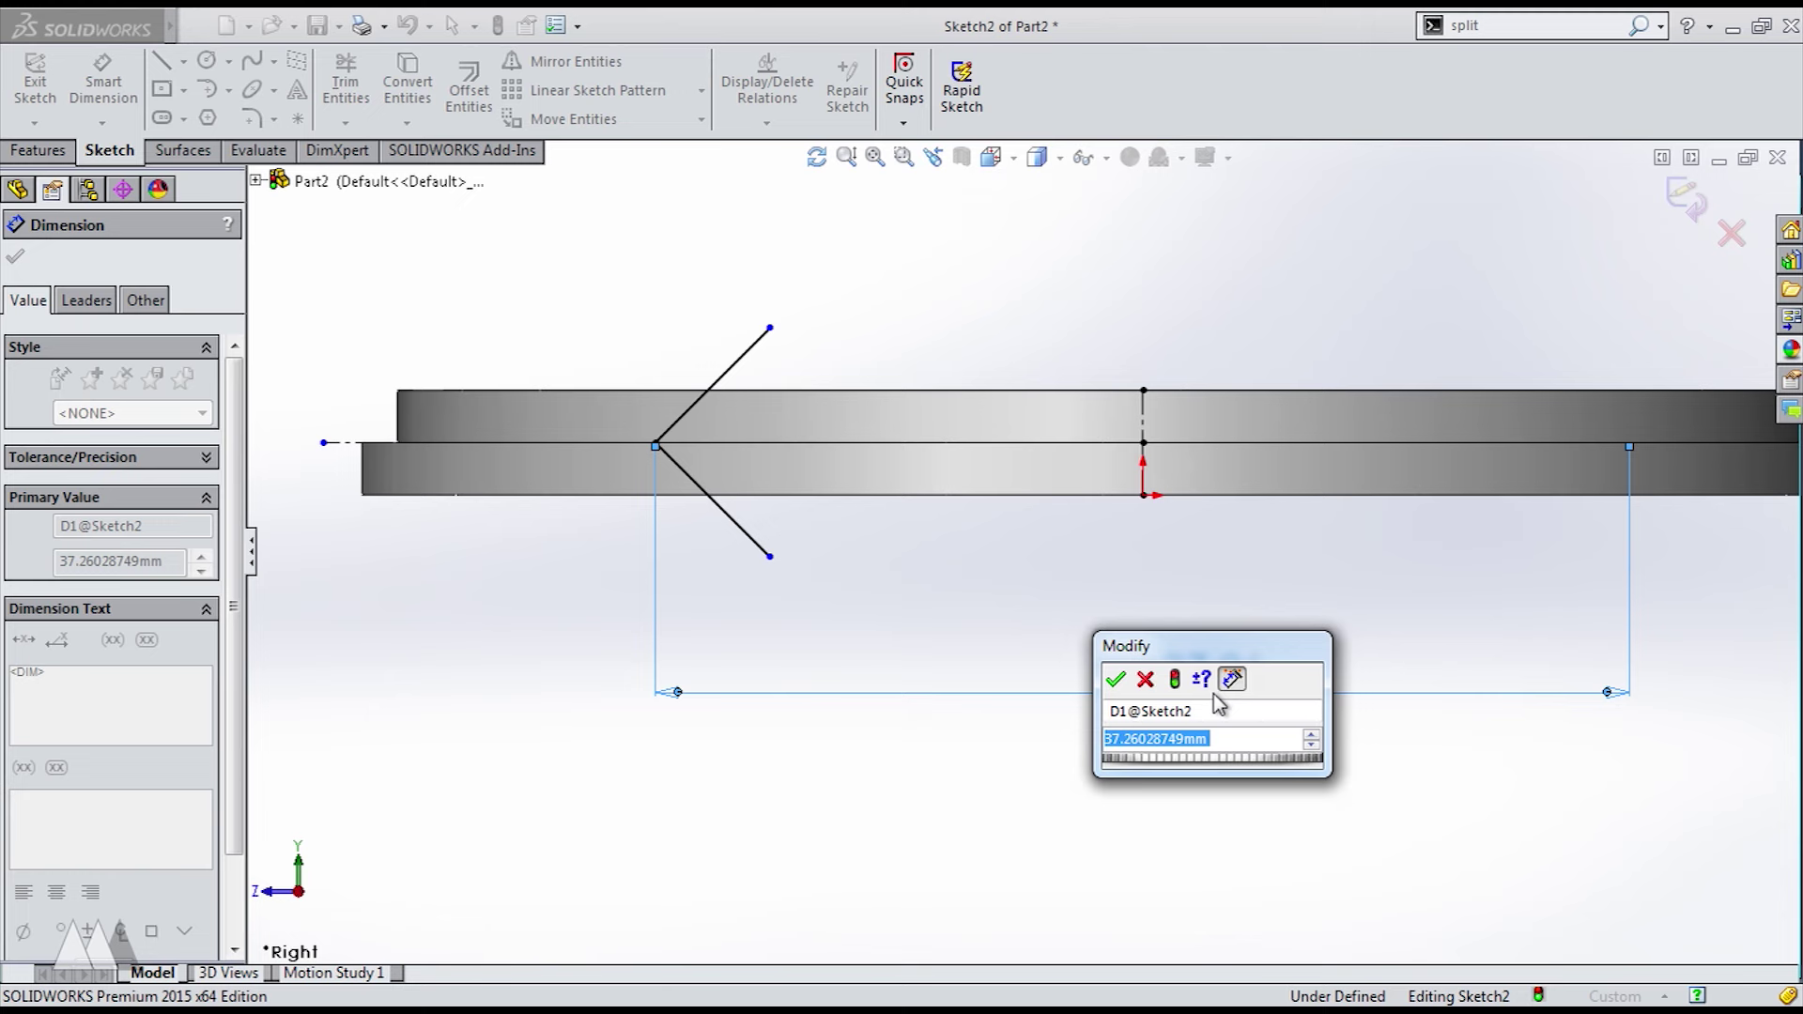
text(33)
key(Return)
- Offset the V chain 0.30 mm toward the vertical centerline
click(768, 386)
click(469, 89)
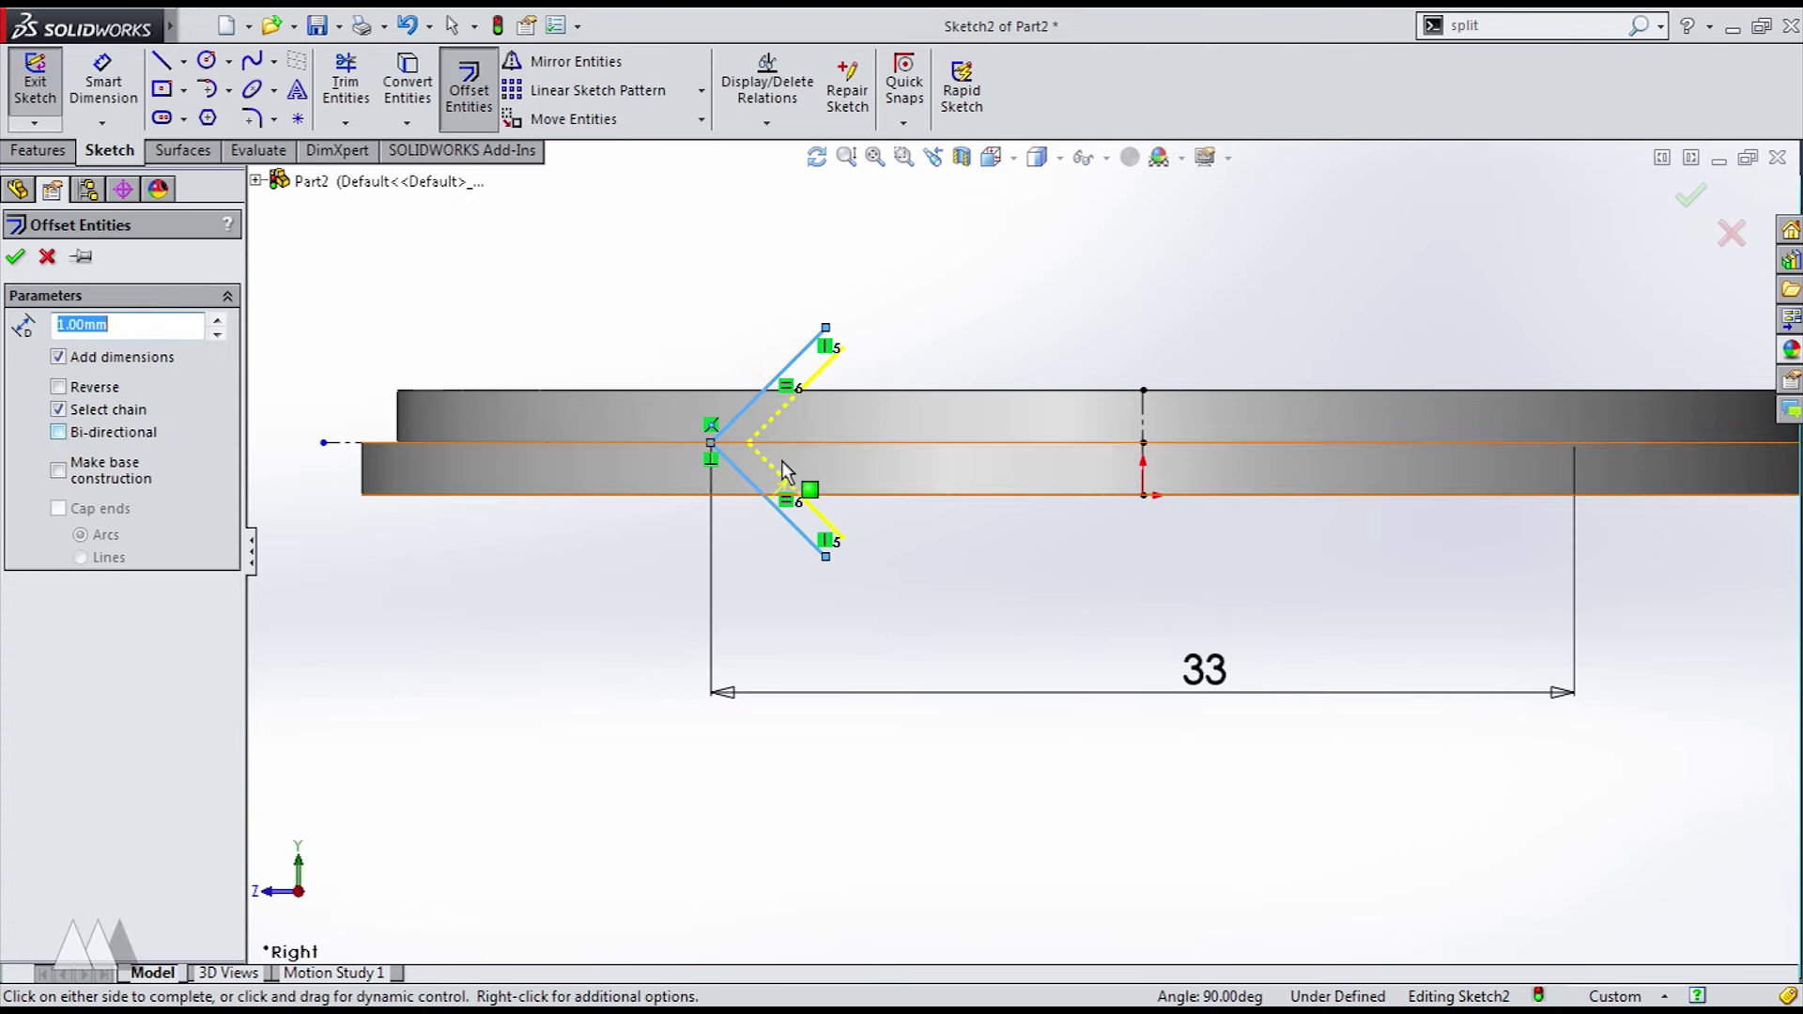
scroll(765, 460, down, 1)
scroll(759, 460, down, 1)
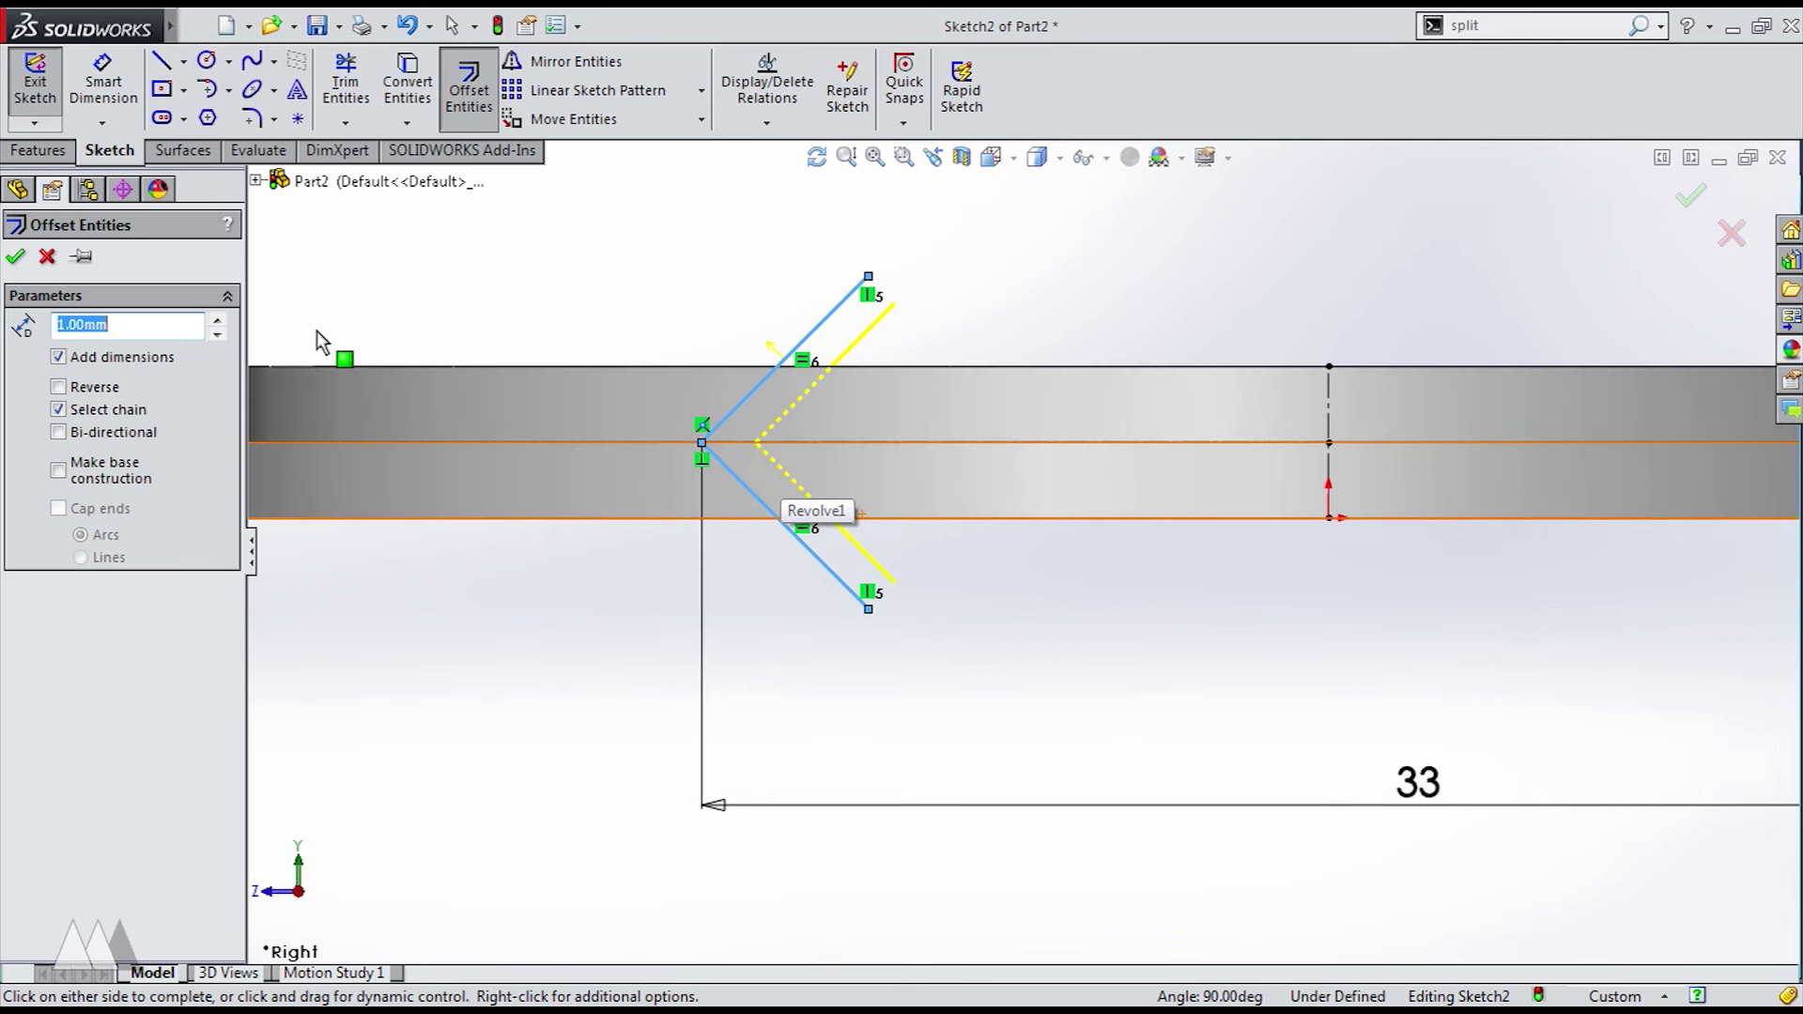
key(Return)
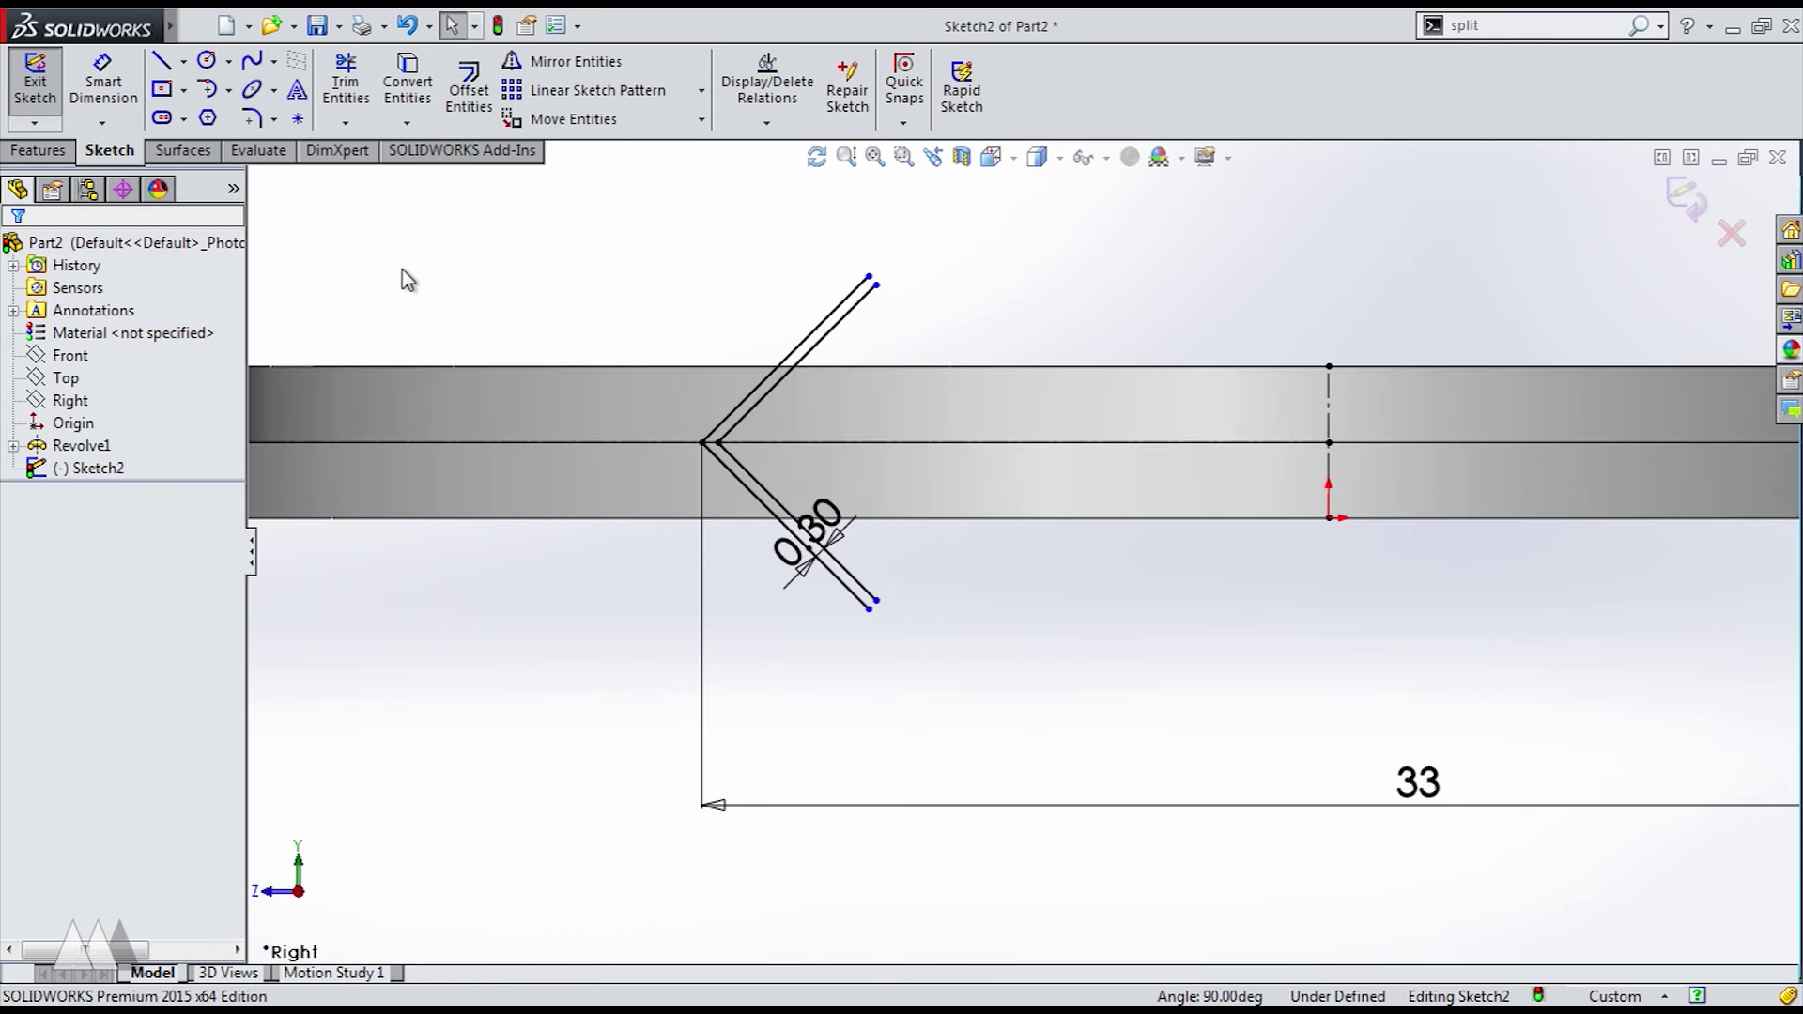
- Close both open ends of the offset V with short connecting lines
click(161, 60)
drag(868, 276, 876, 285)
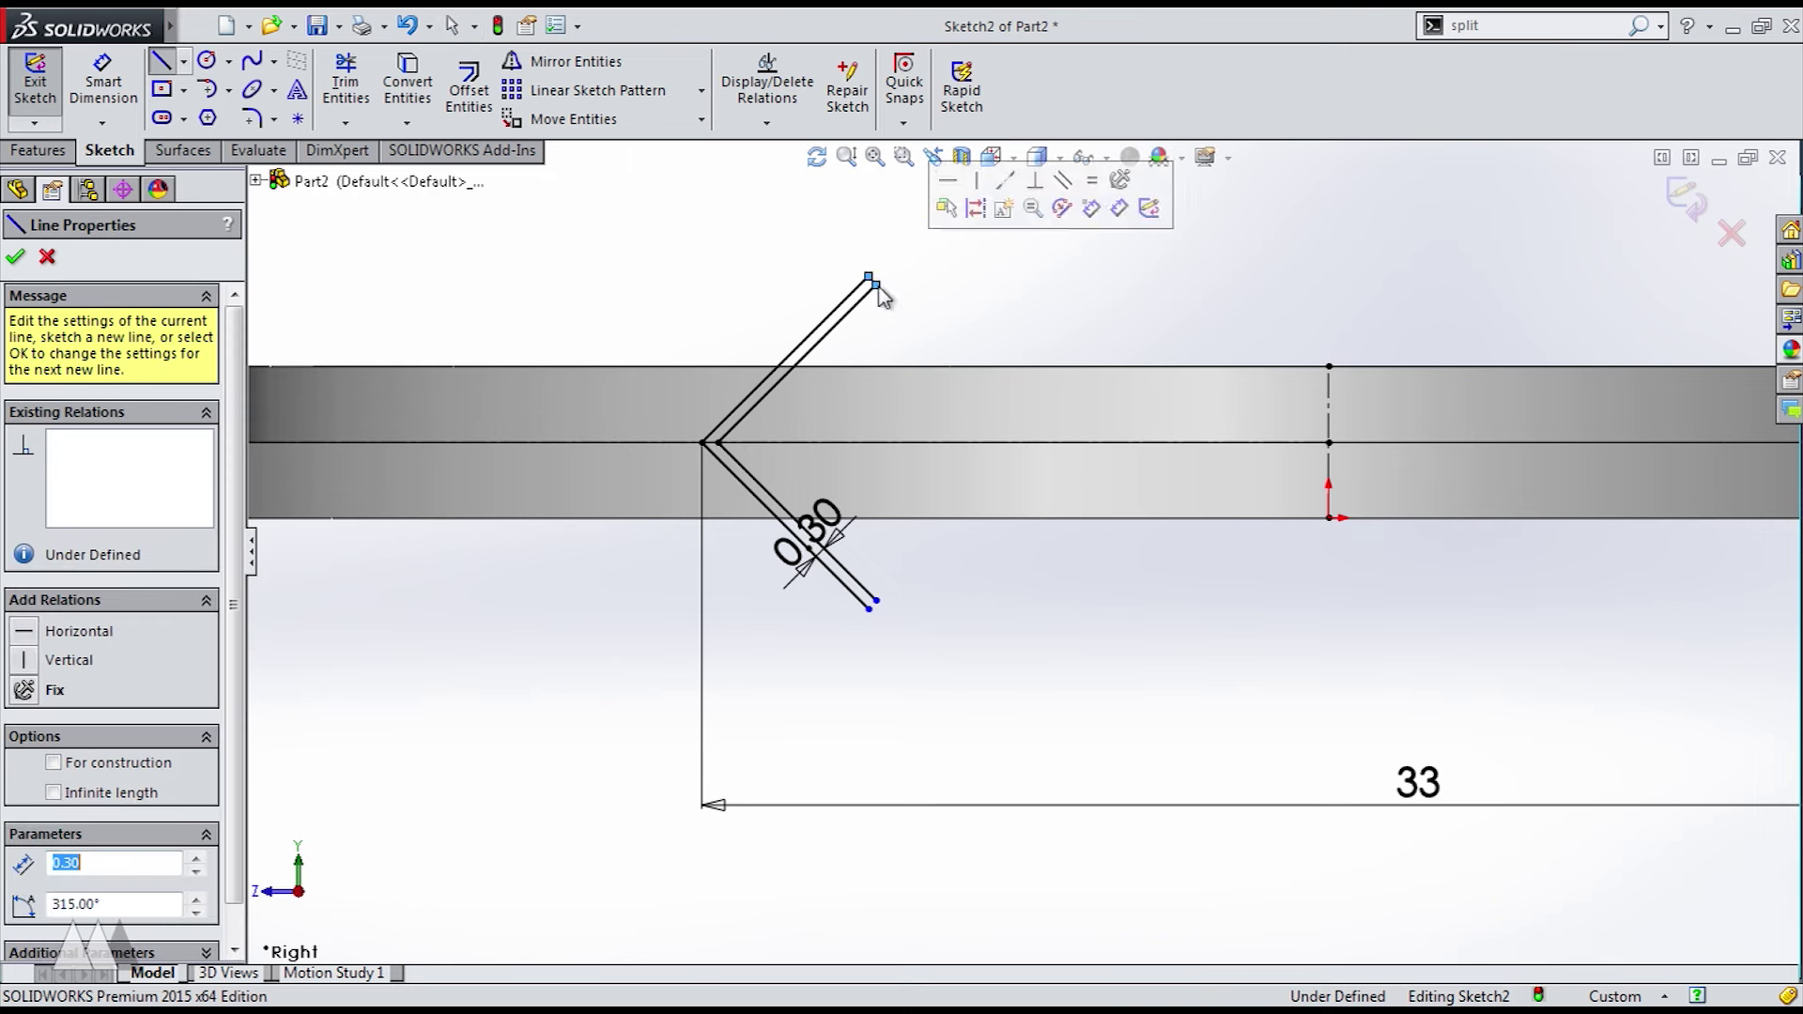
click(869, 608)
click(876, 601)
key(Escape)
- Mirror the thin V profile about the vertical centerline
drag(1396, 692, 563, 299)
click(561, 66)
scroll(1395, 490, up, 4)
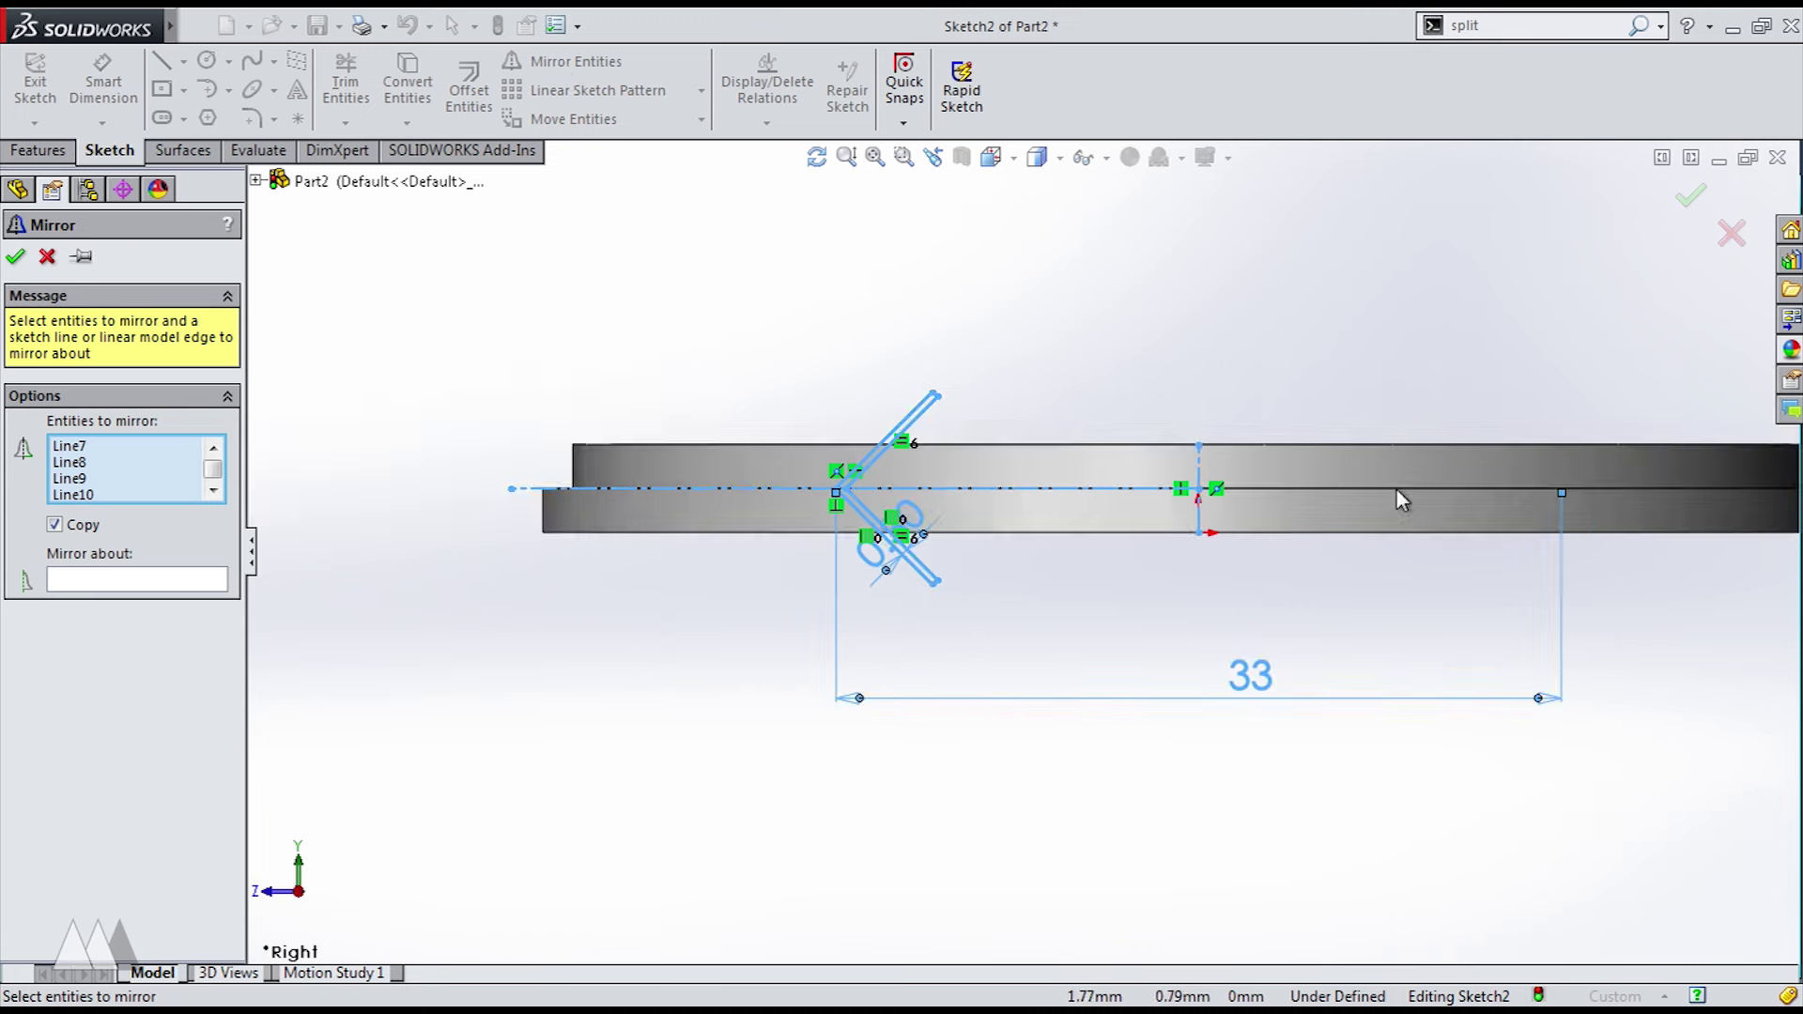
click(169, 580)
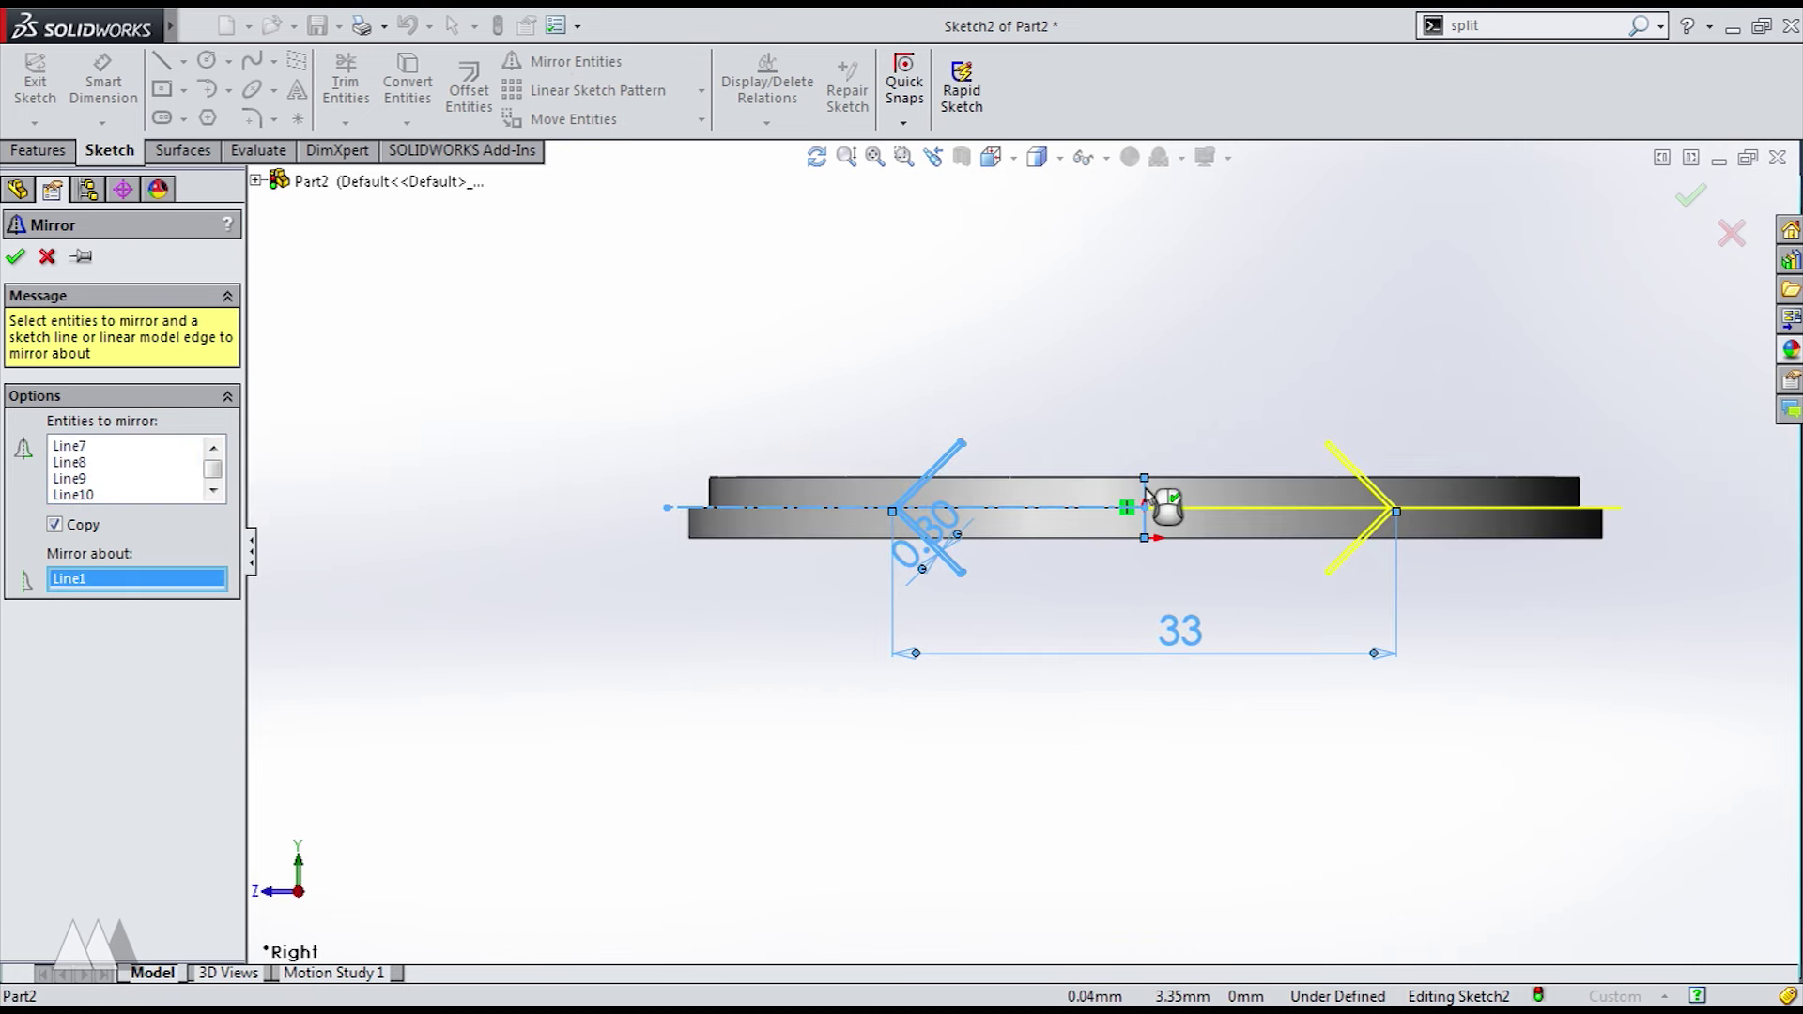
click(16, 258)
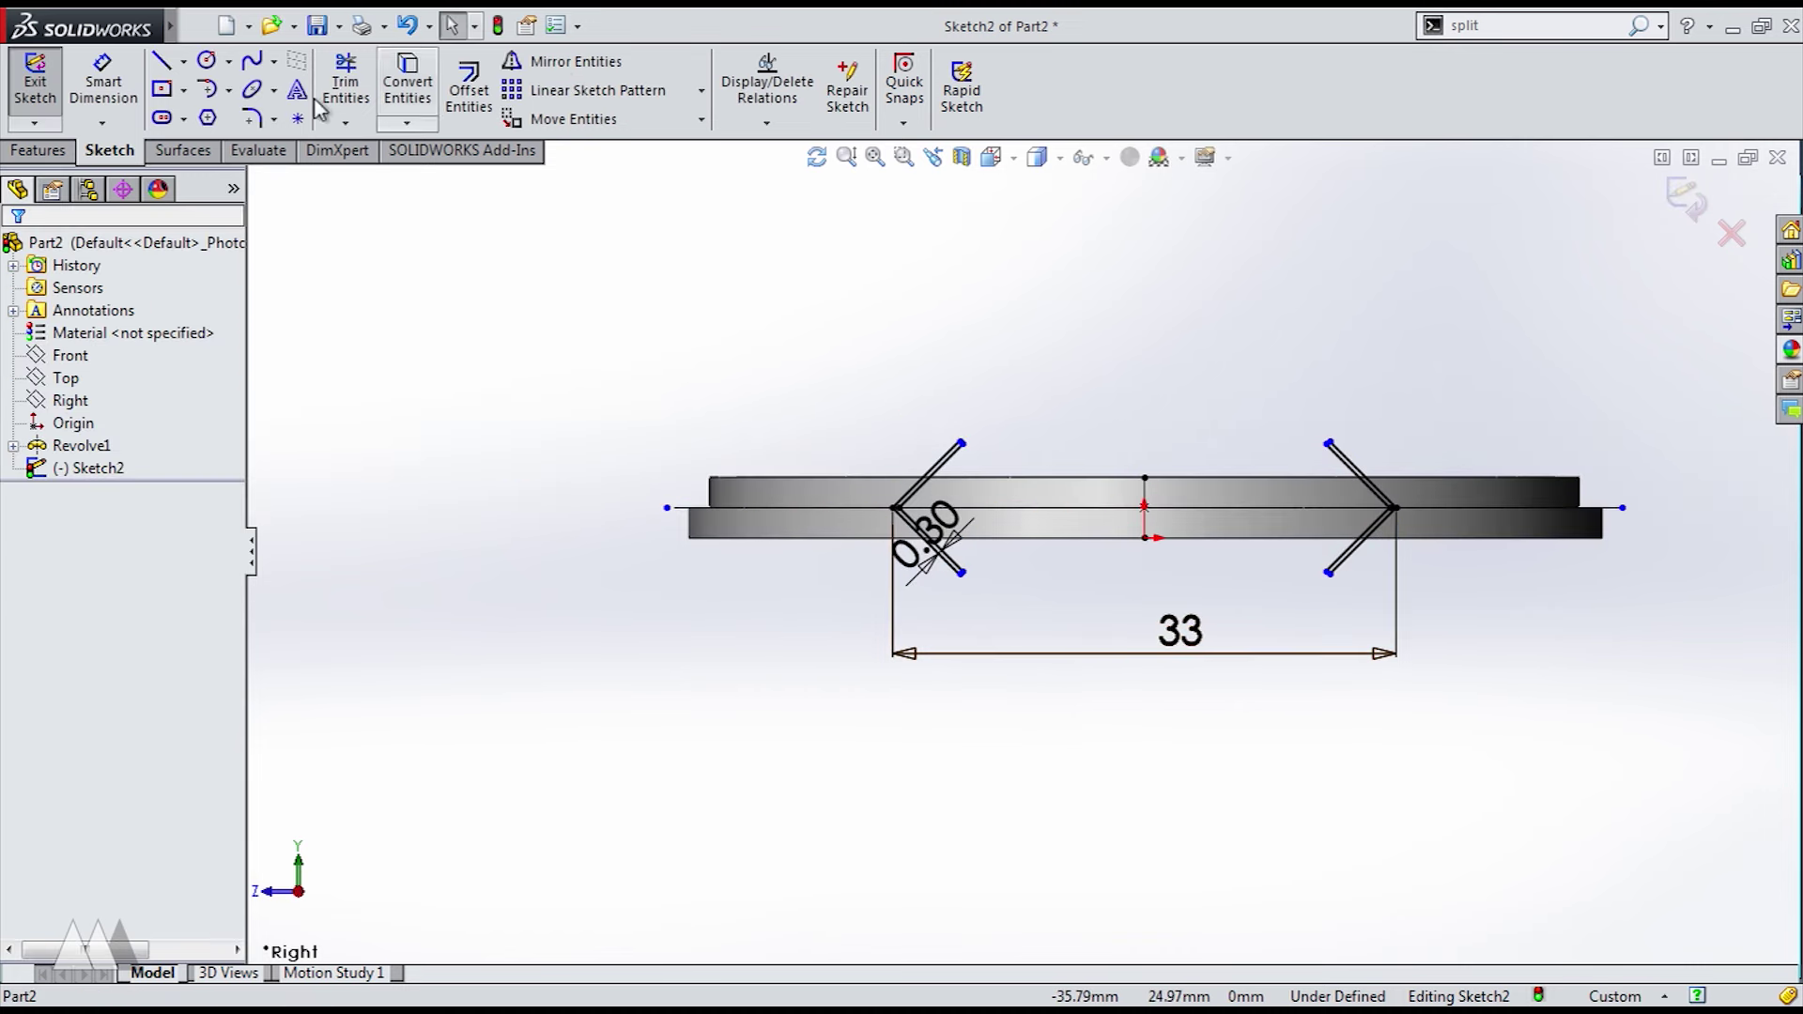
- Exit the sketch and cut-extrude both V profiles Mid Plane to a depth of 100 mm, keeping all bodies
click(38, 86)
click(377, 89)
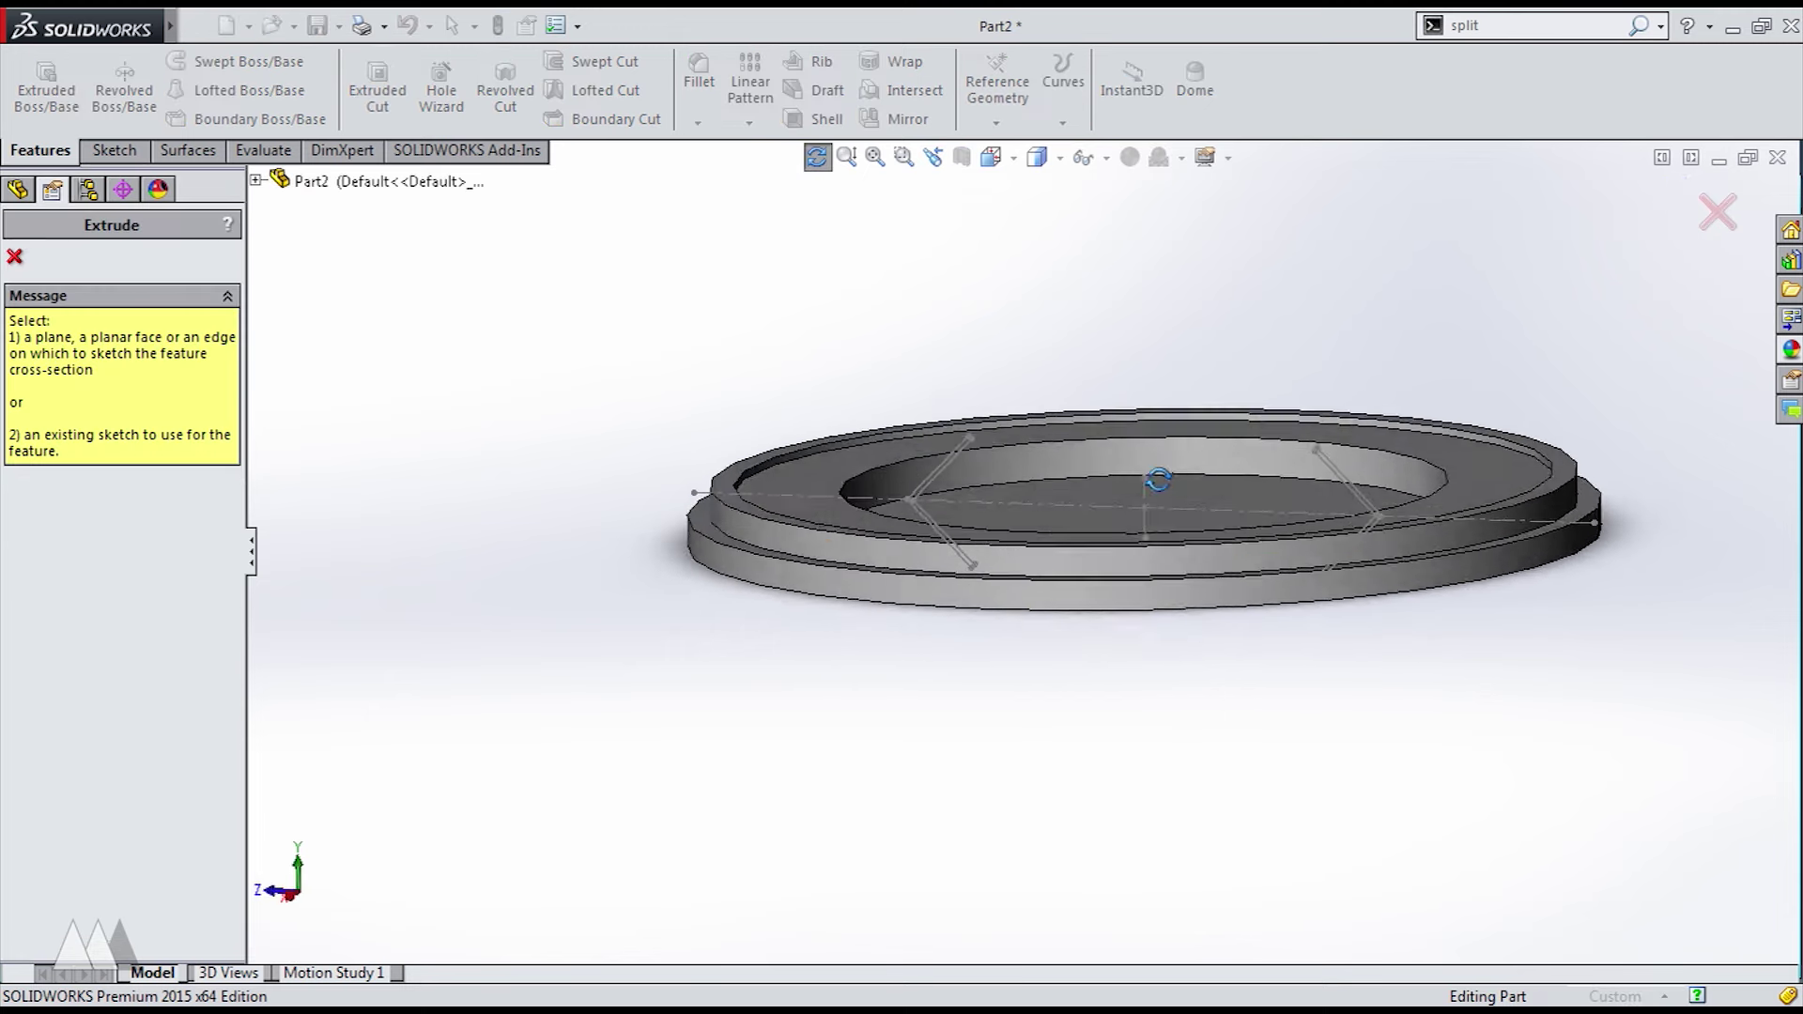
click(362, 407)
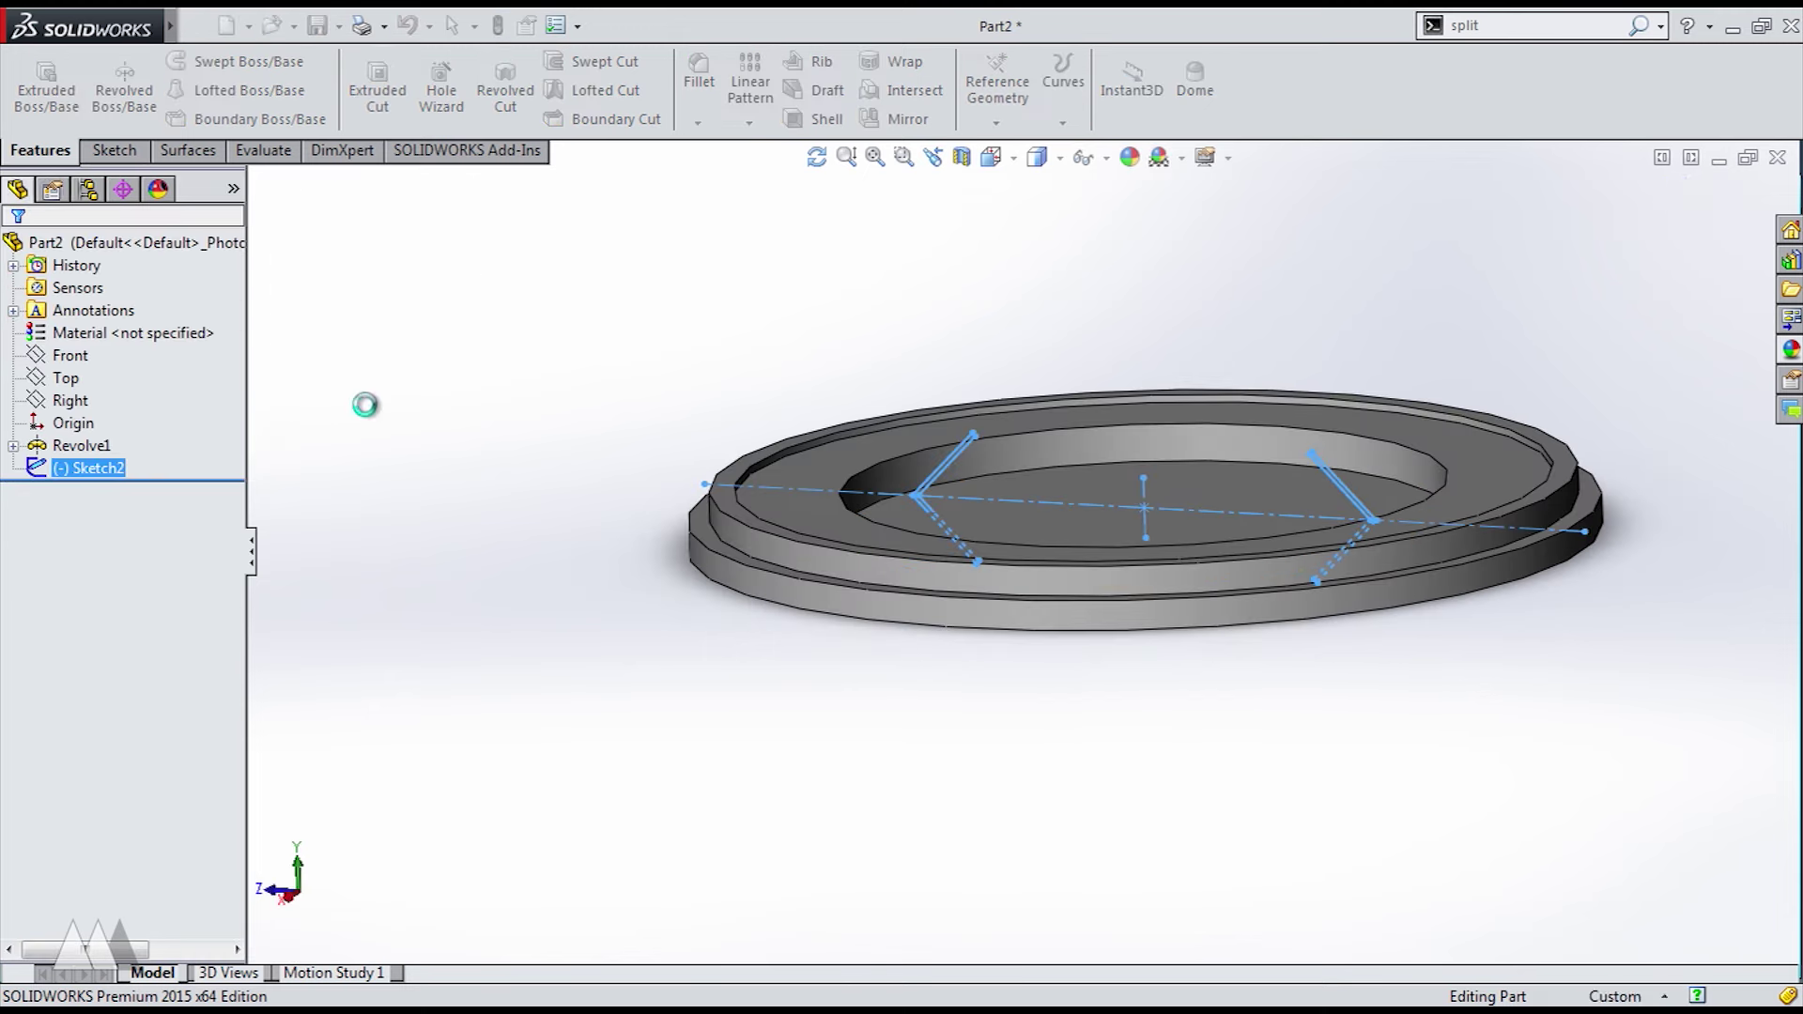
click(138, 401)
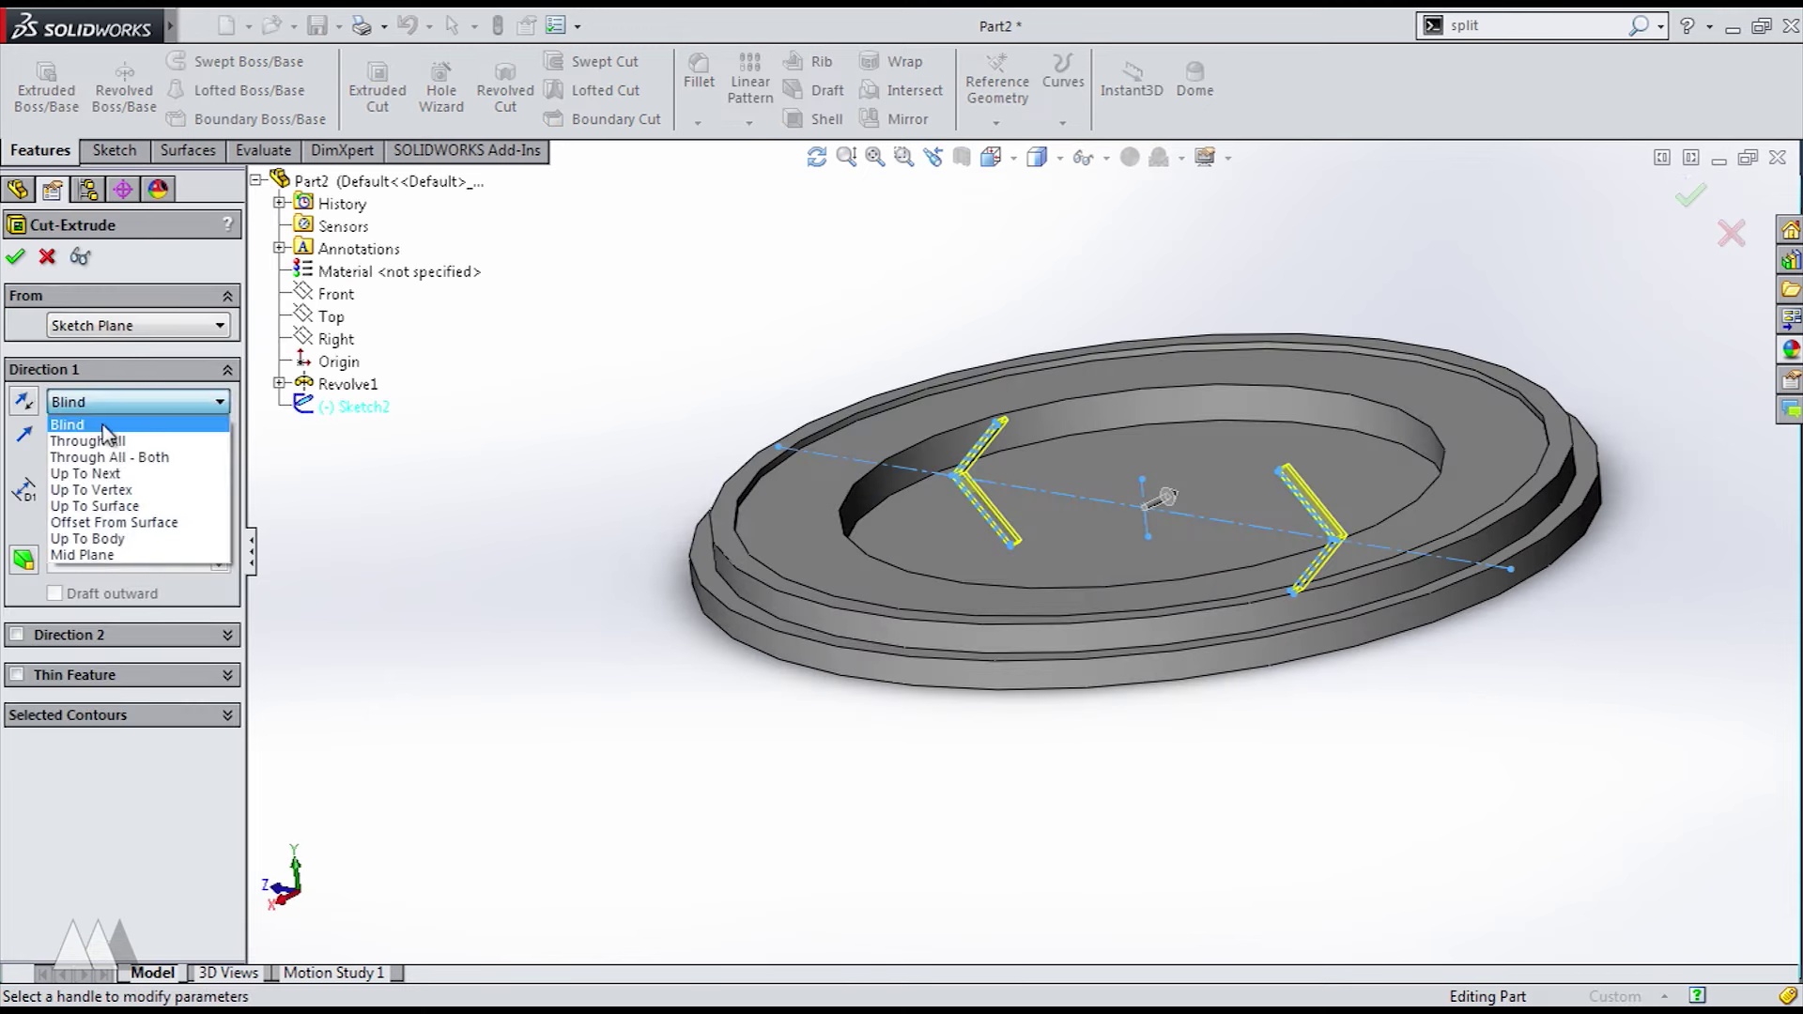
click(89, 551)
drag(1157, 488, 1638, 265)
click(16, 258)
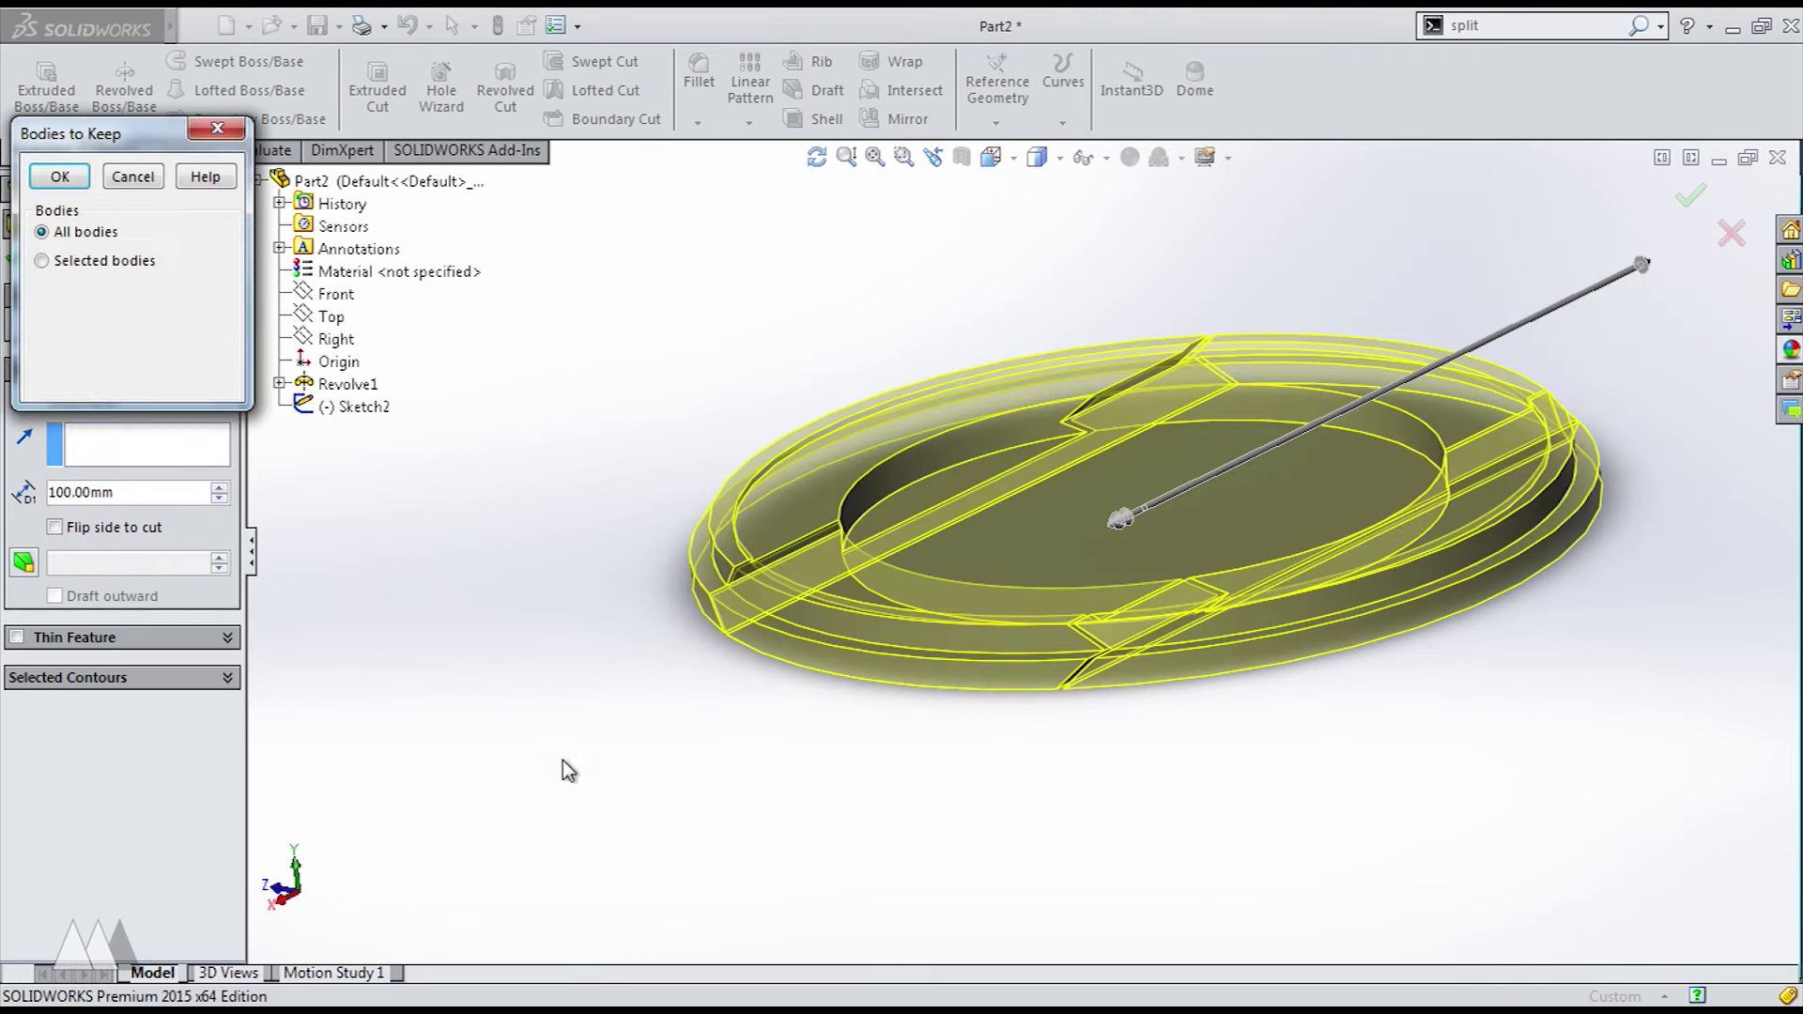
click(59, 177)
- Start a sketch on the middle body's recess floor and draw an origin-centred circle slightly larger than the recess
middle_drag(616, 656, 817, 615)
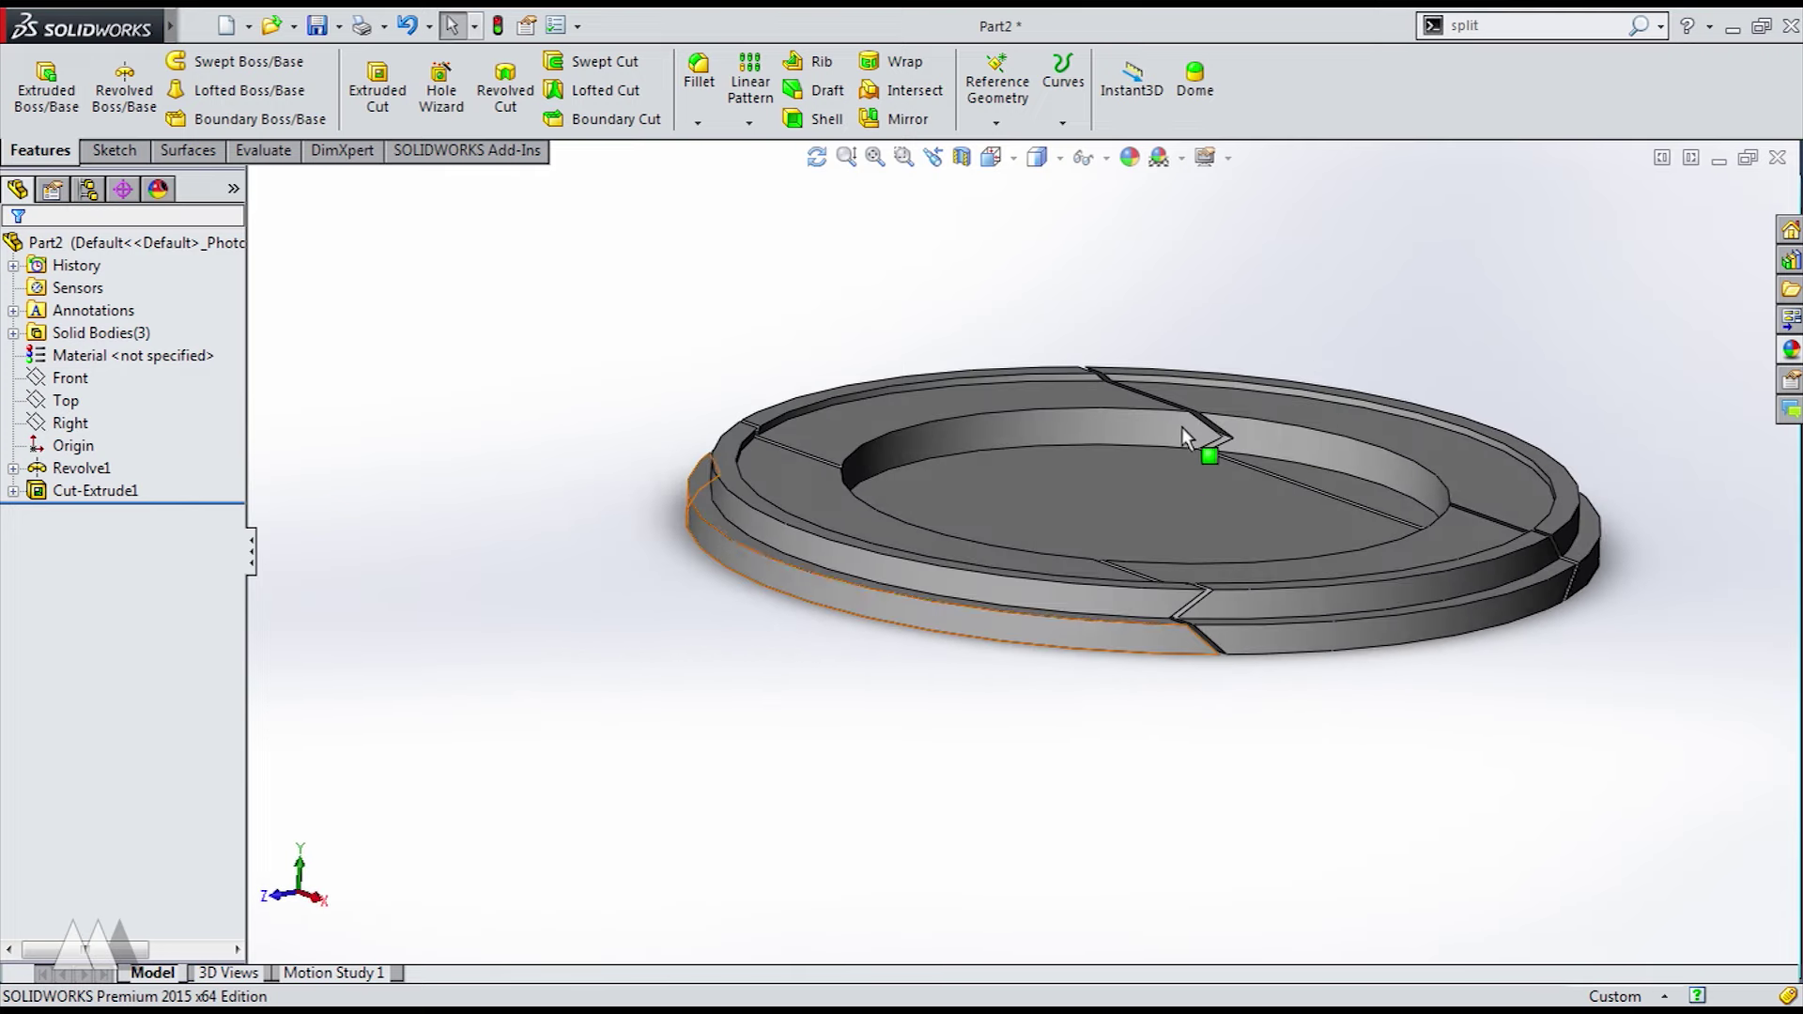
middle_drag(994, 400, 1301, 474)
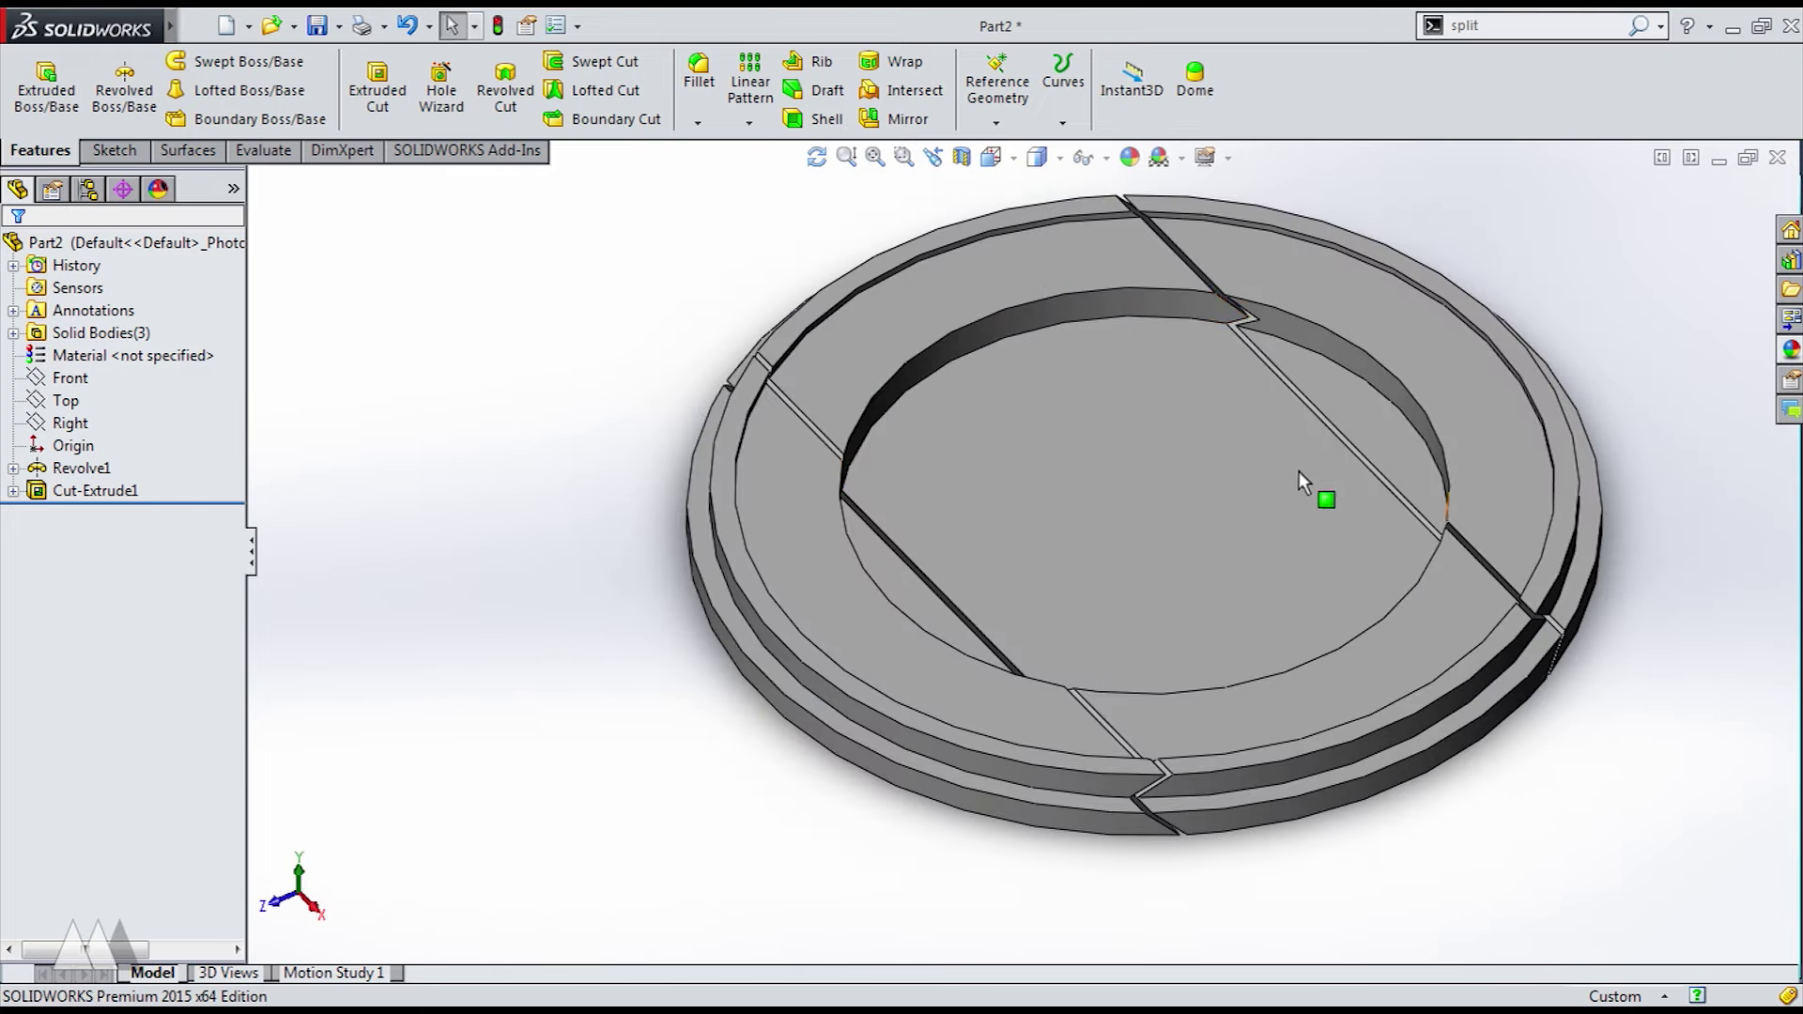
middle_drag(1127, 338, 1515, 754)
click(1265, 628)
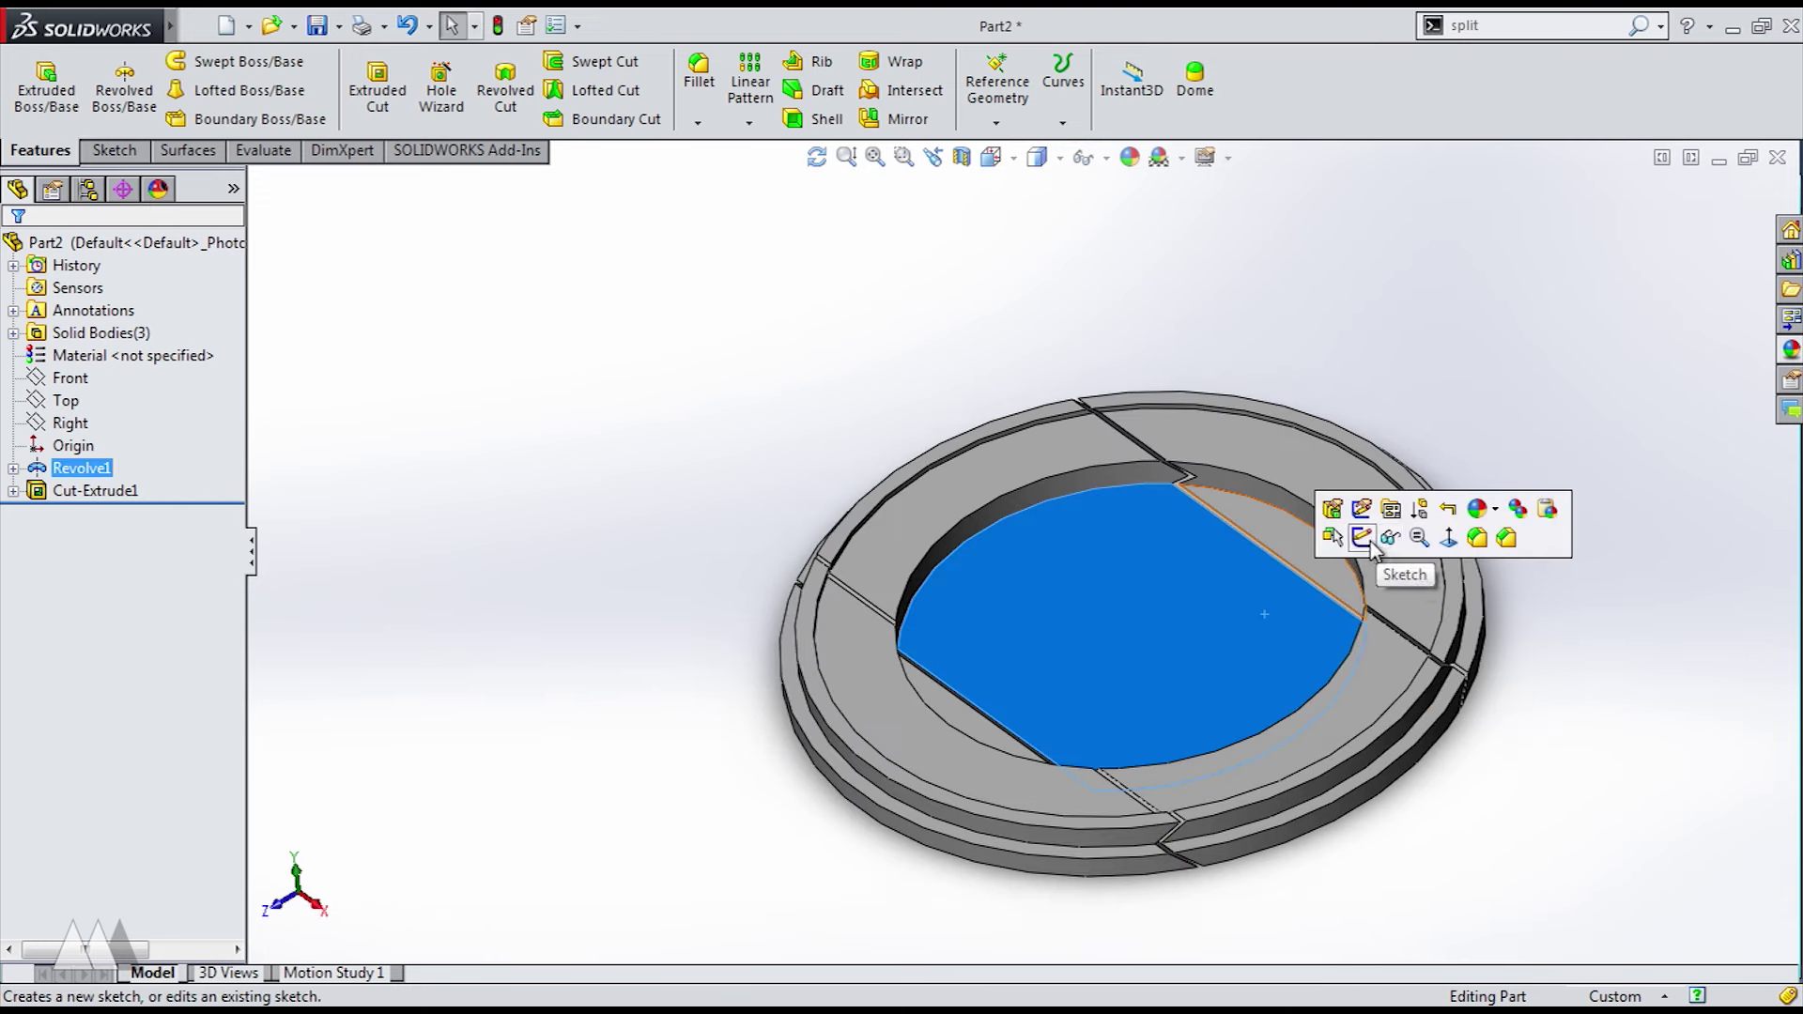
click(1379, 541)
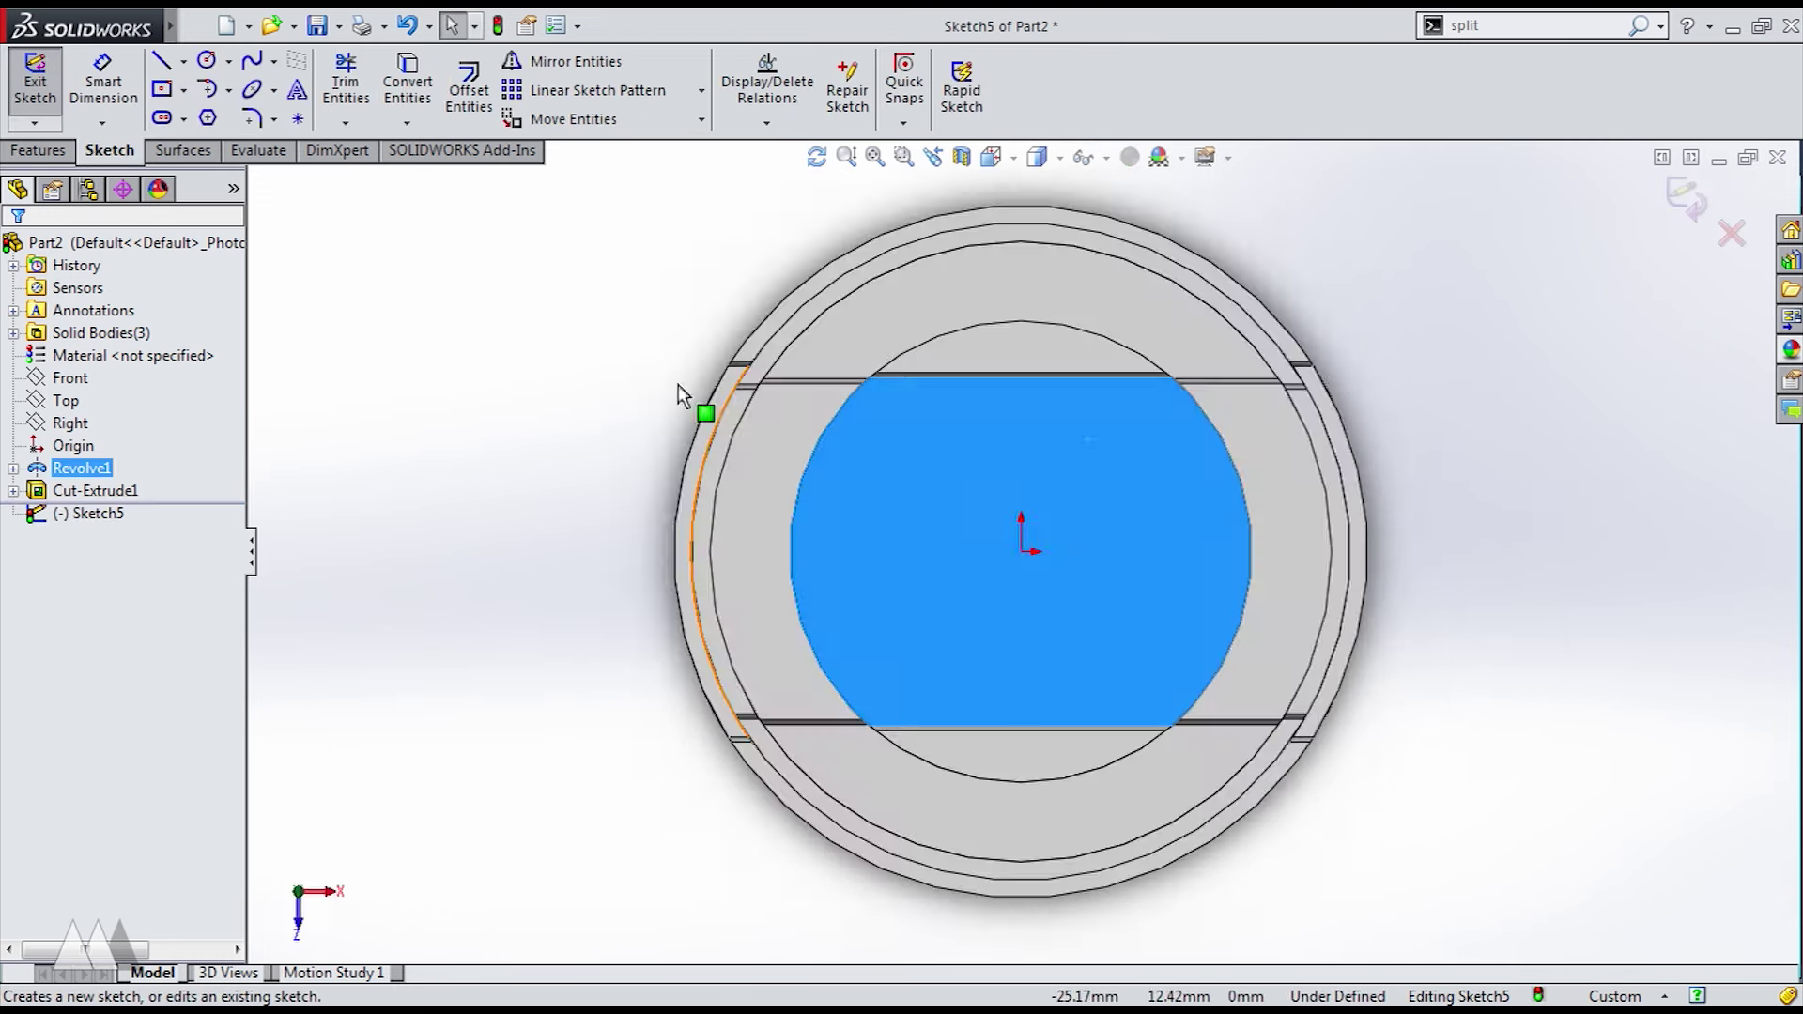
click(207, 61)
click(1021, 551)
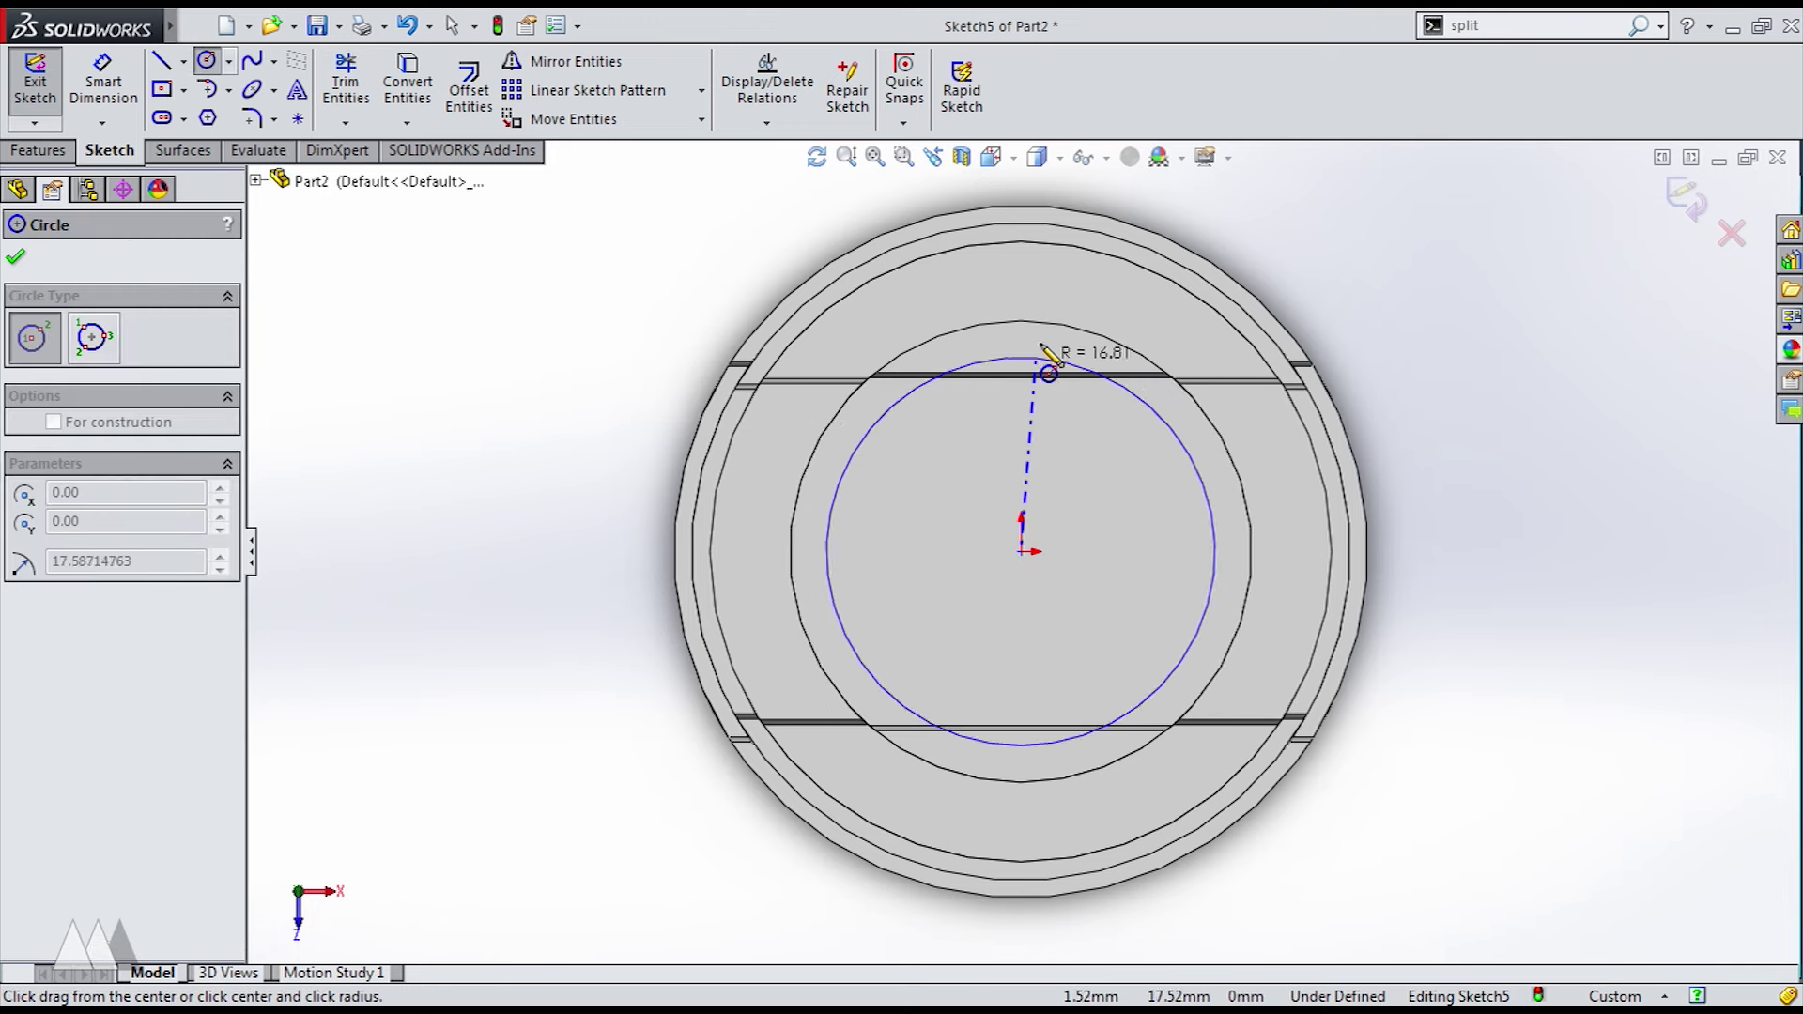
click(1065, 294)
- Dimension the gap between the new circle and the recess edge to 2 mm
click(103, 86)
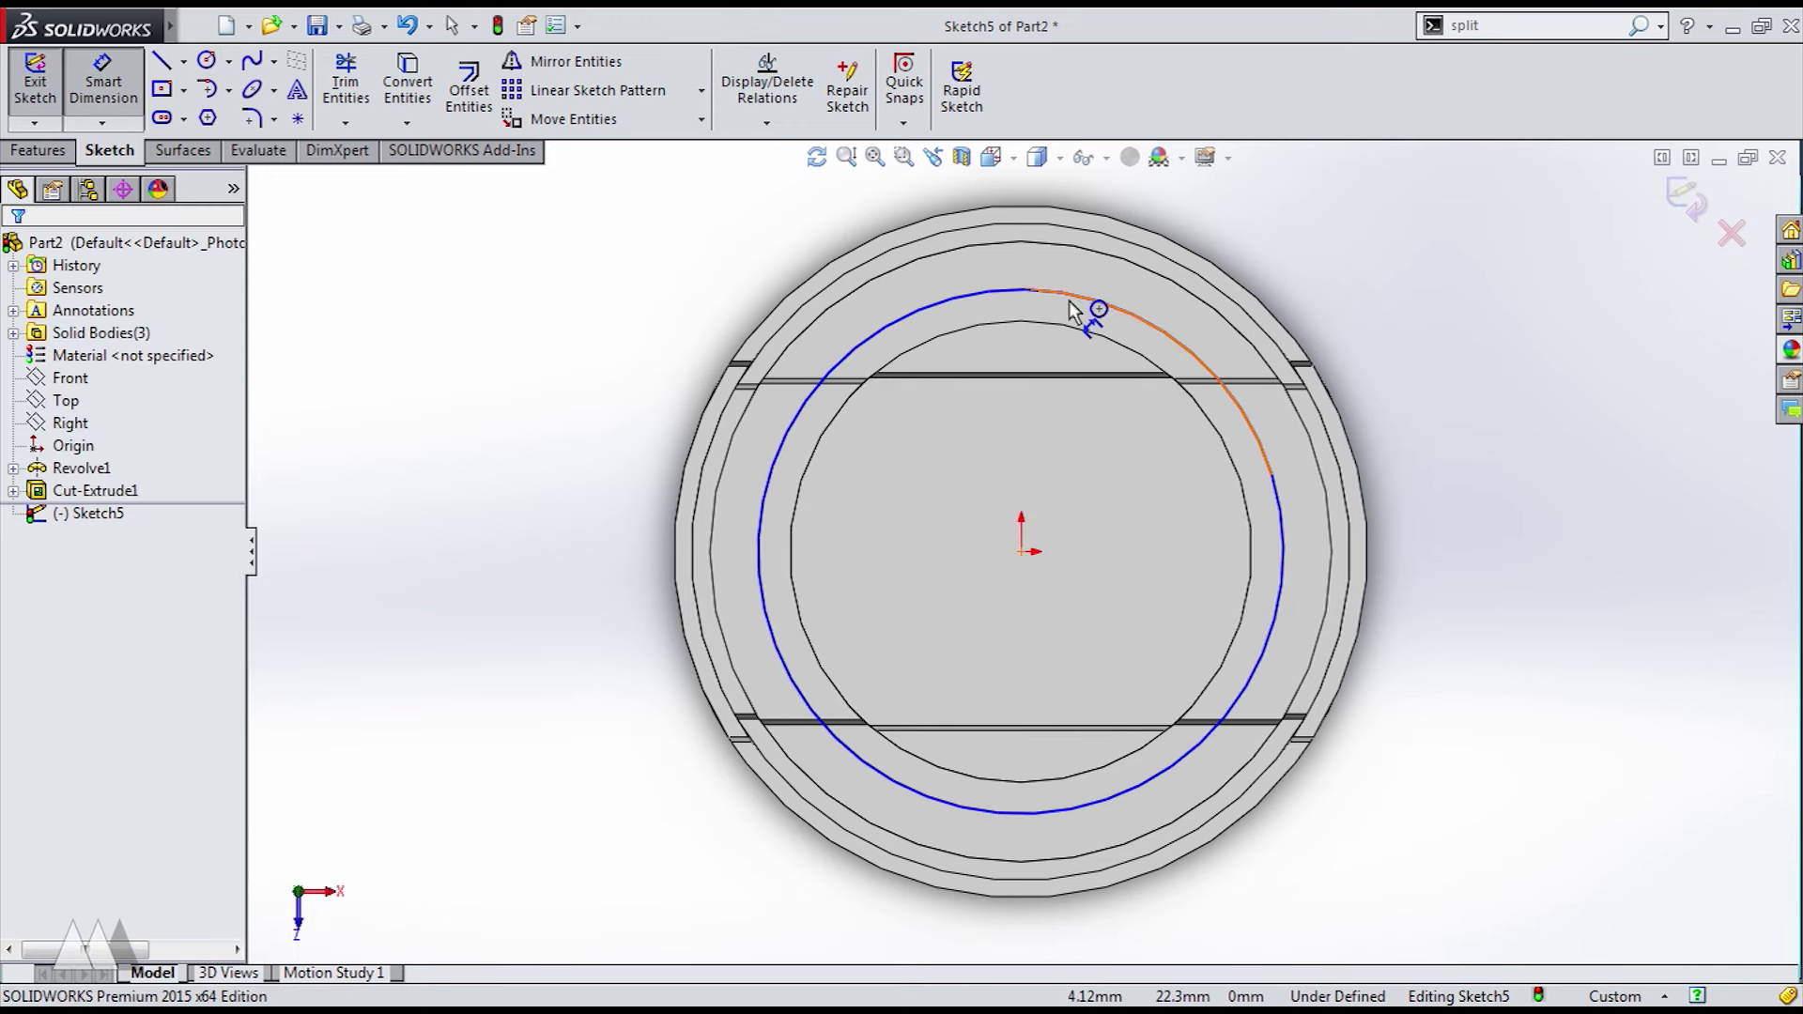
click(1073, 297)
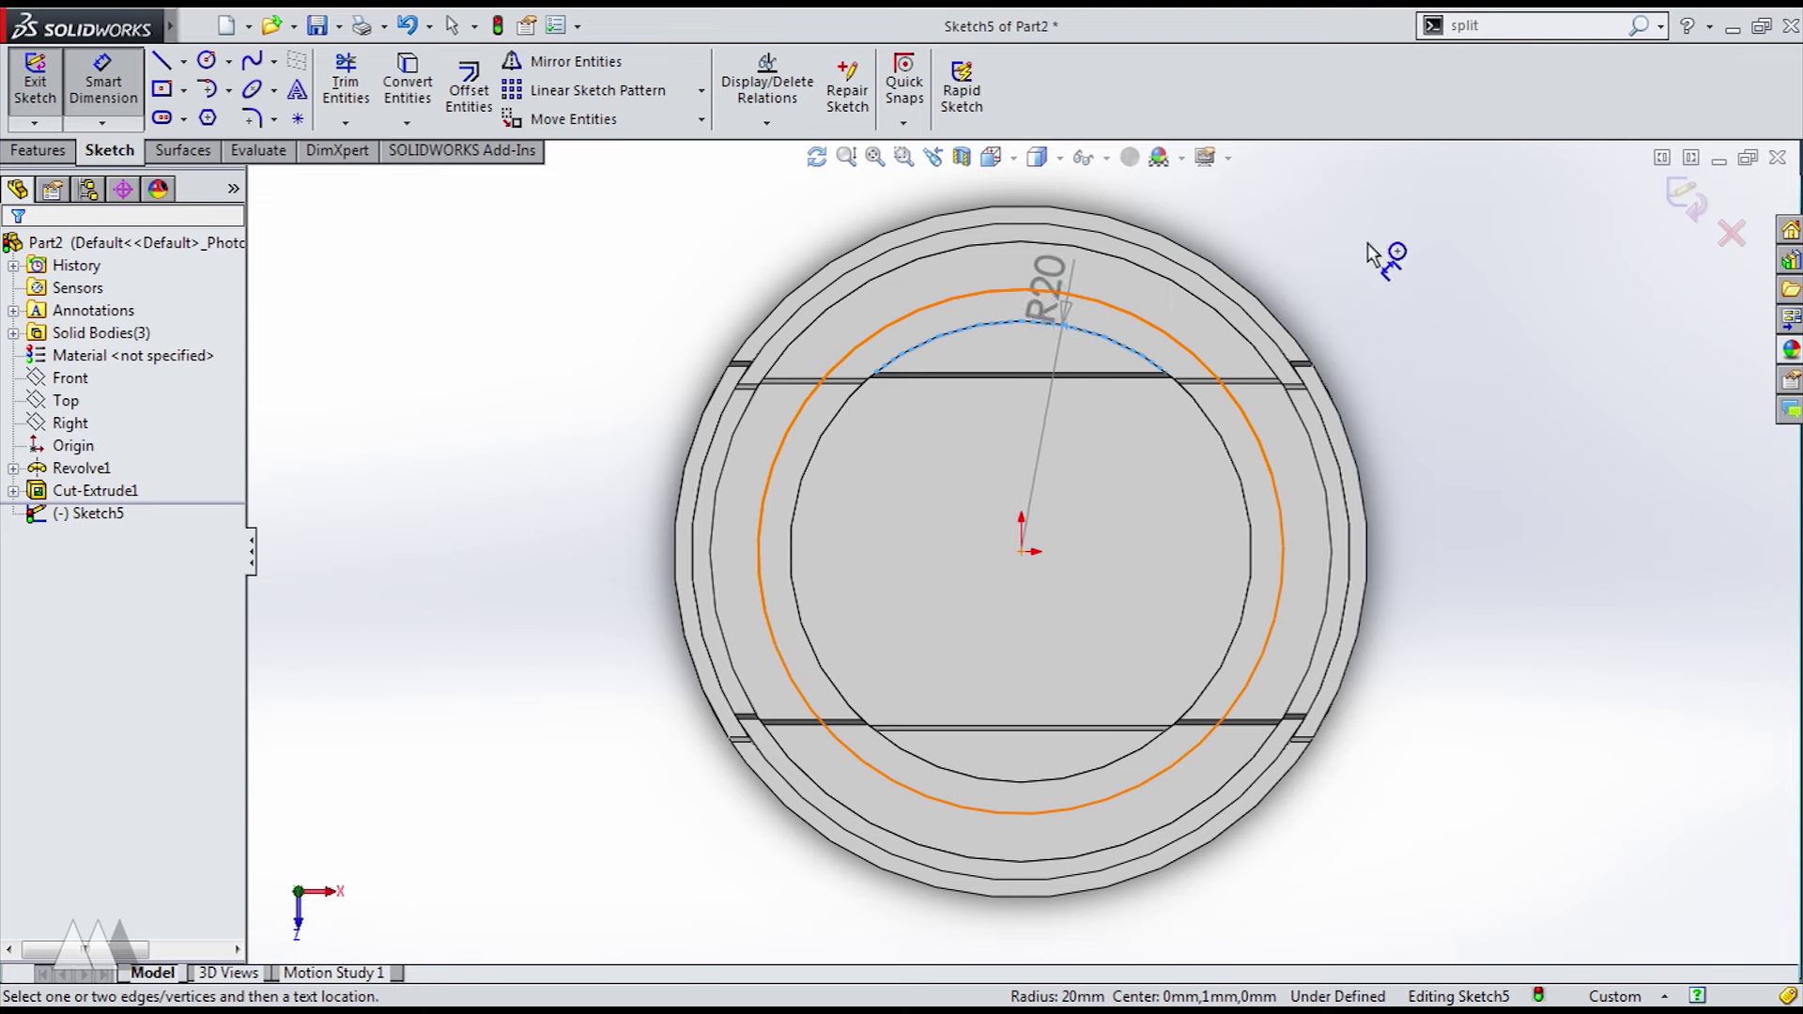
click(1211, 371)
click(1220, 246)
text(2)
key(Return)
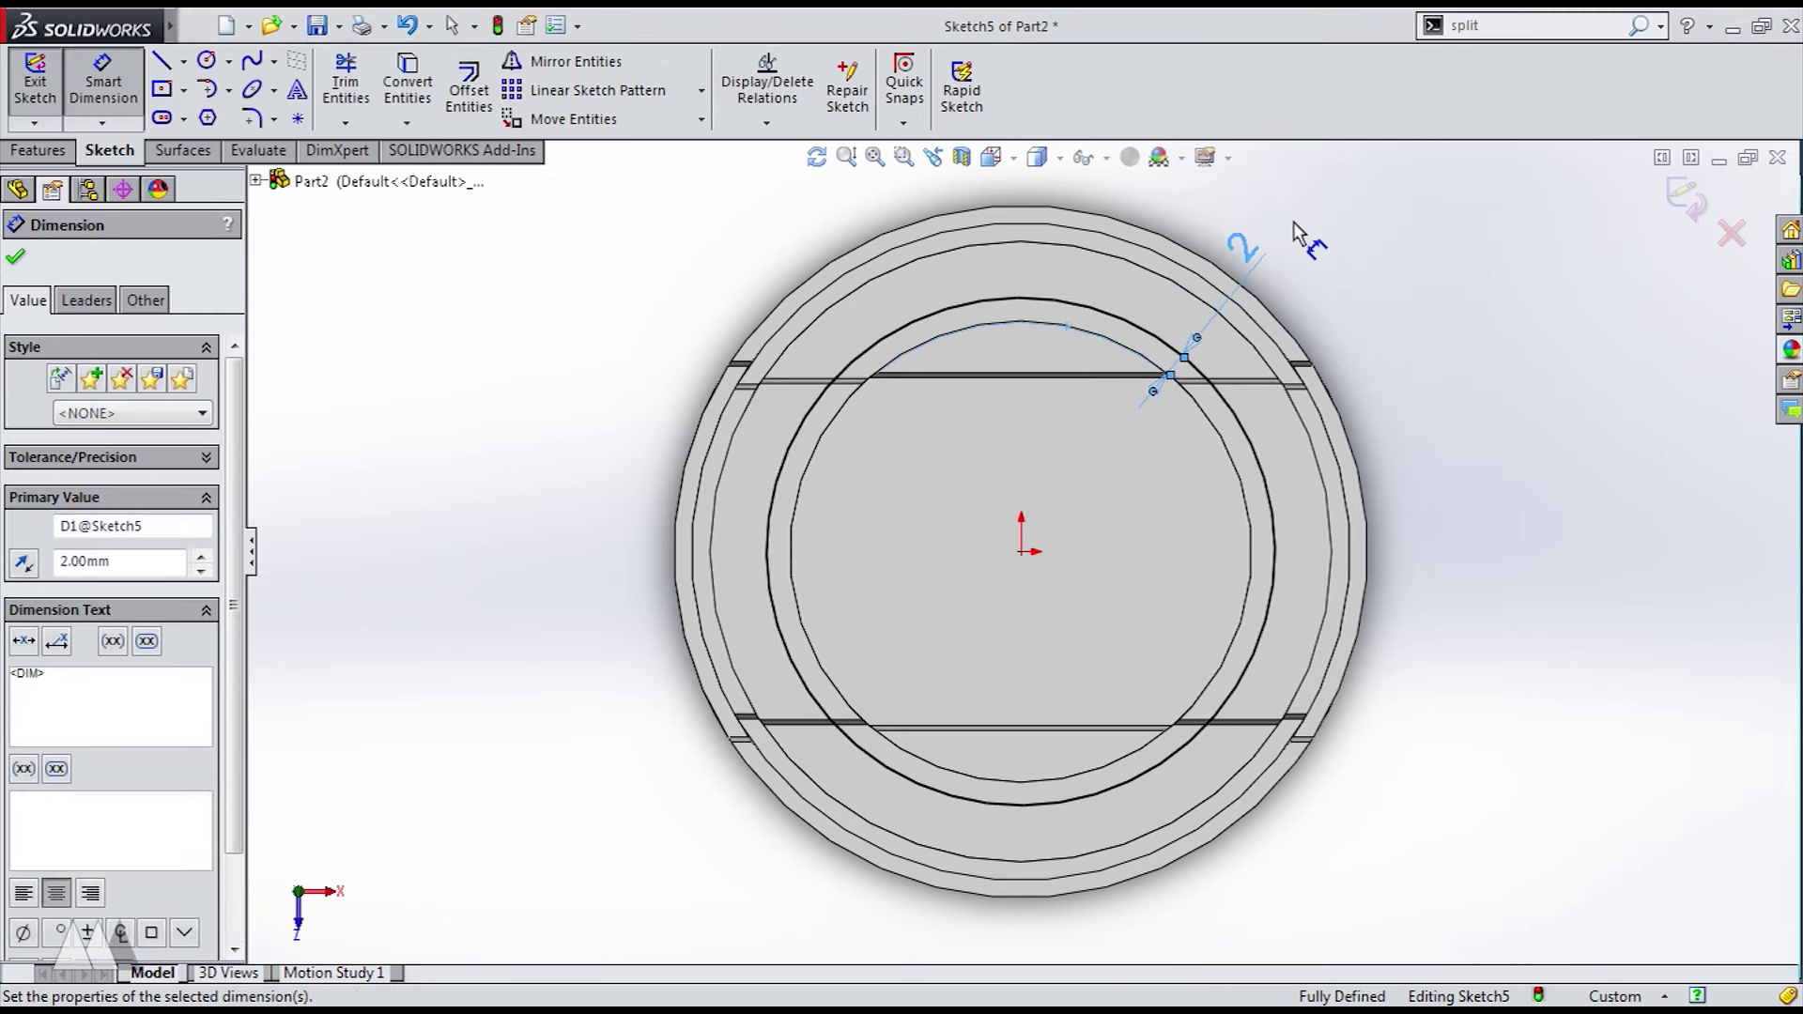
- Exit the sketch and cut-extrude the circle Blind 100 mm upward, limiting the feature scope to the two outer segment bodies
click(35, 76)
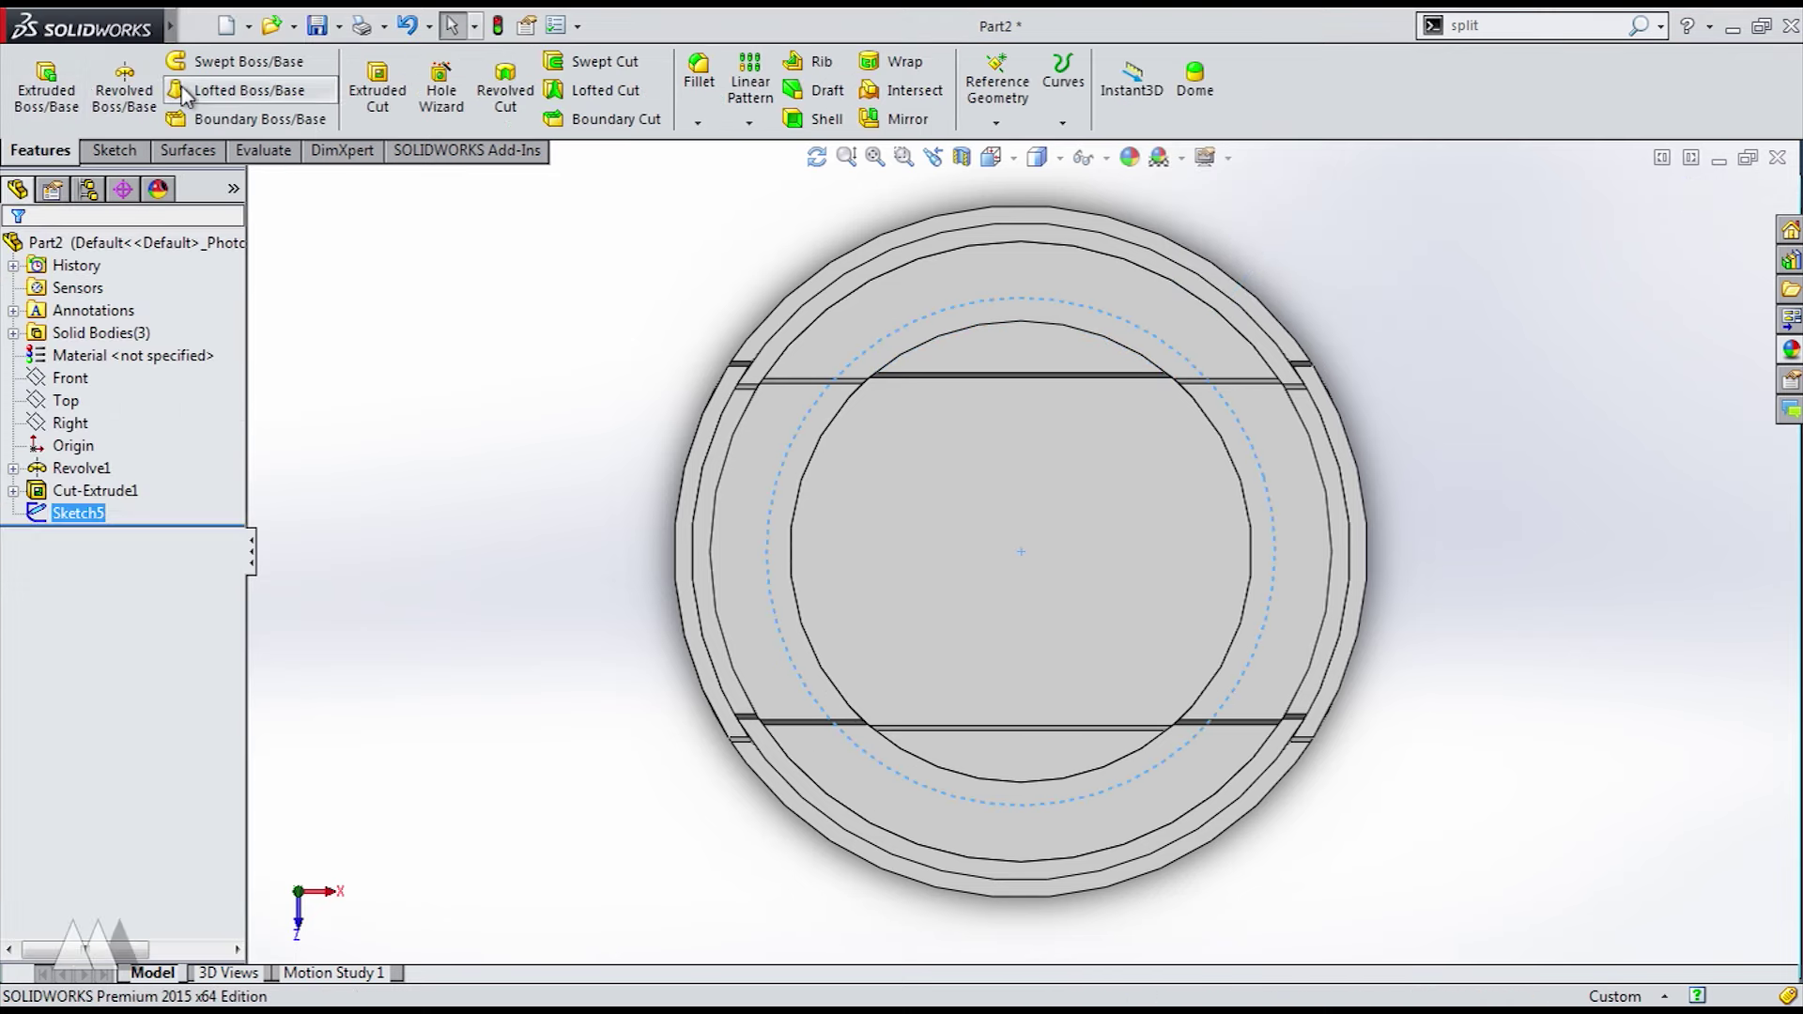
click(374, 82)
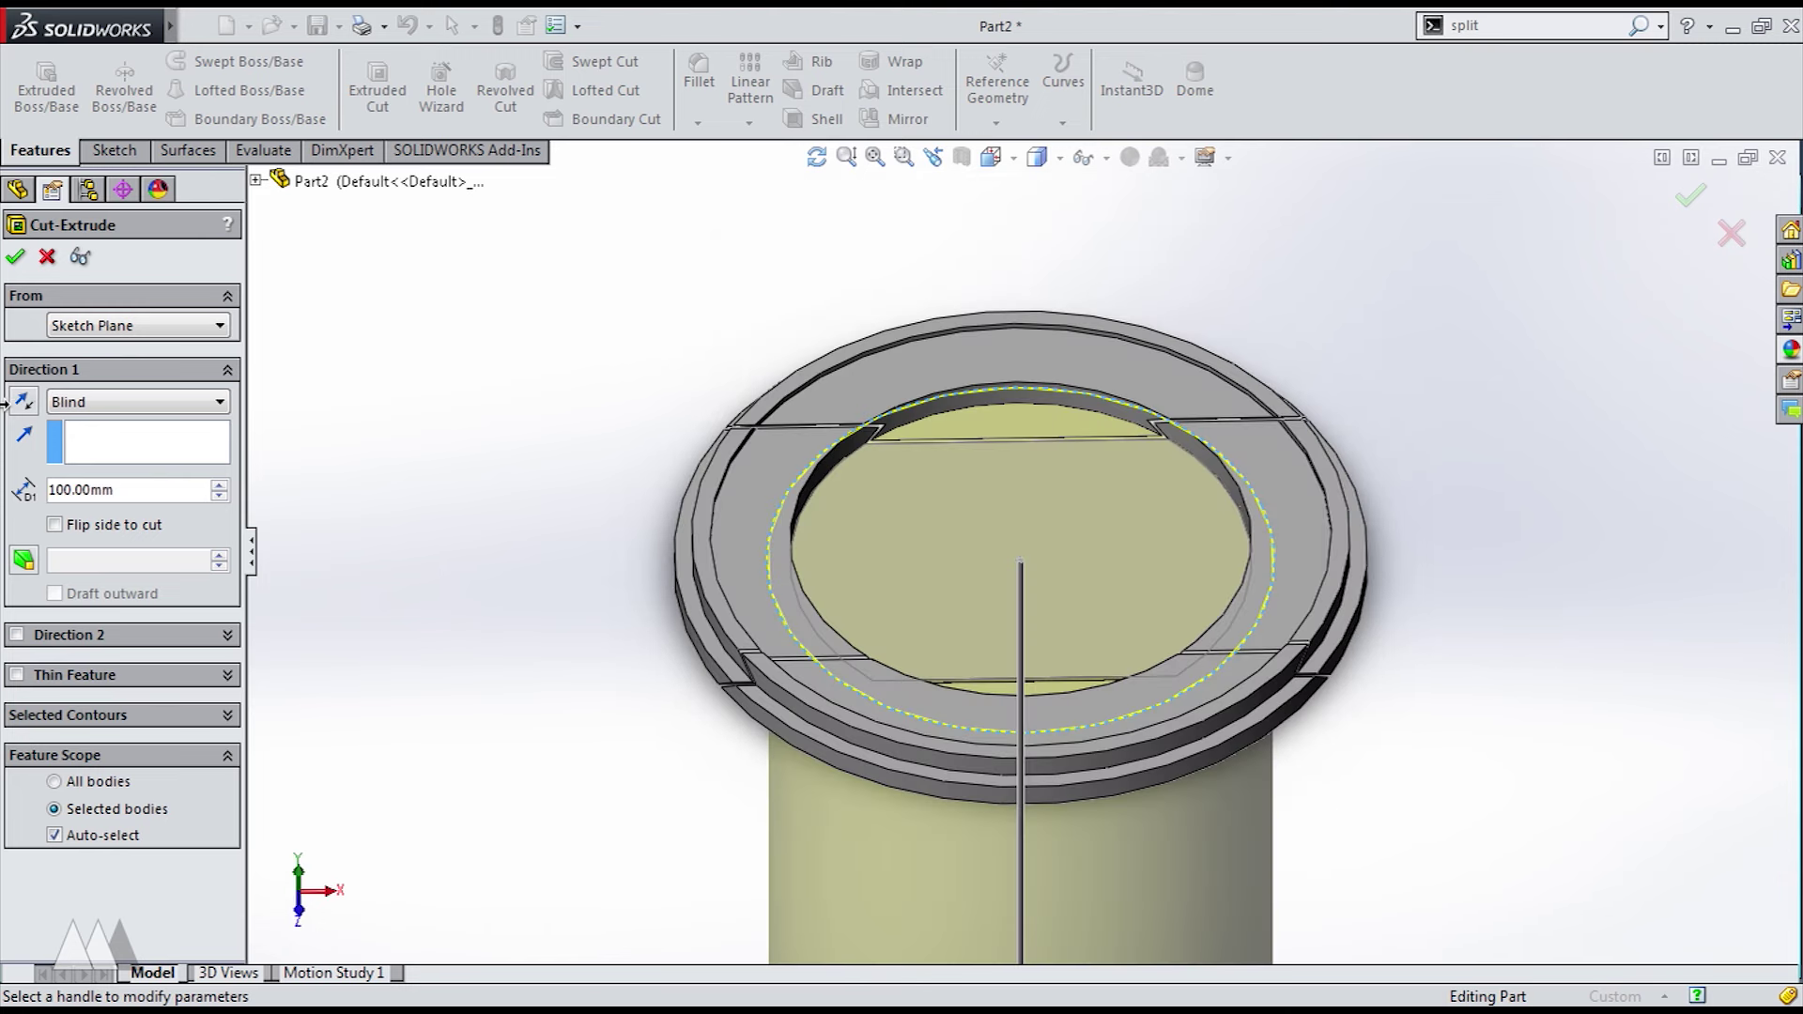
click(23, 403)
click(54, 835)
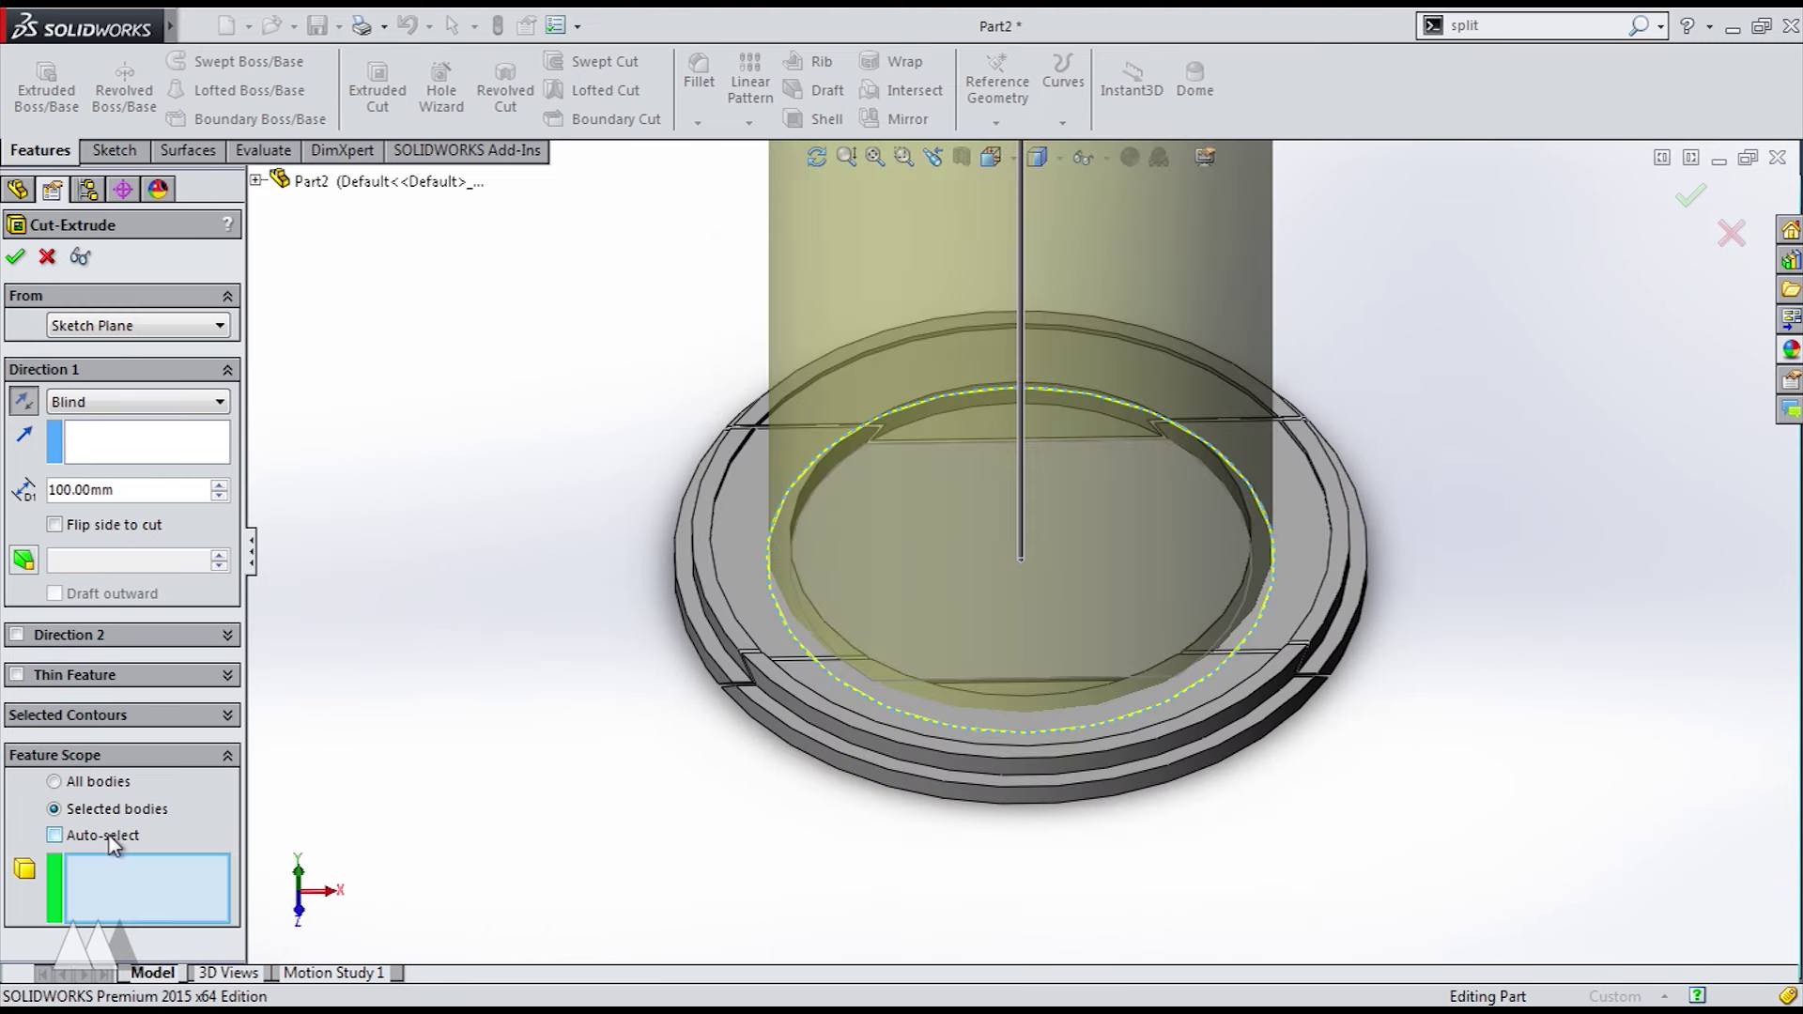
click(851, 721)
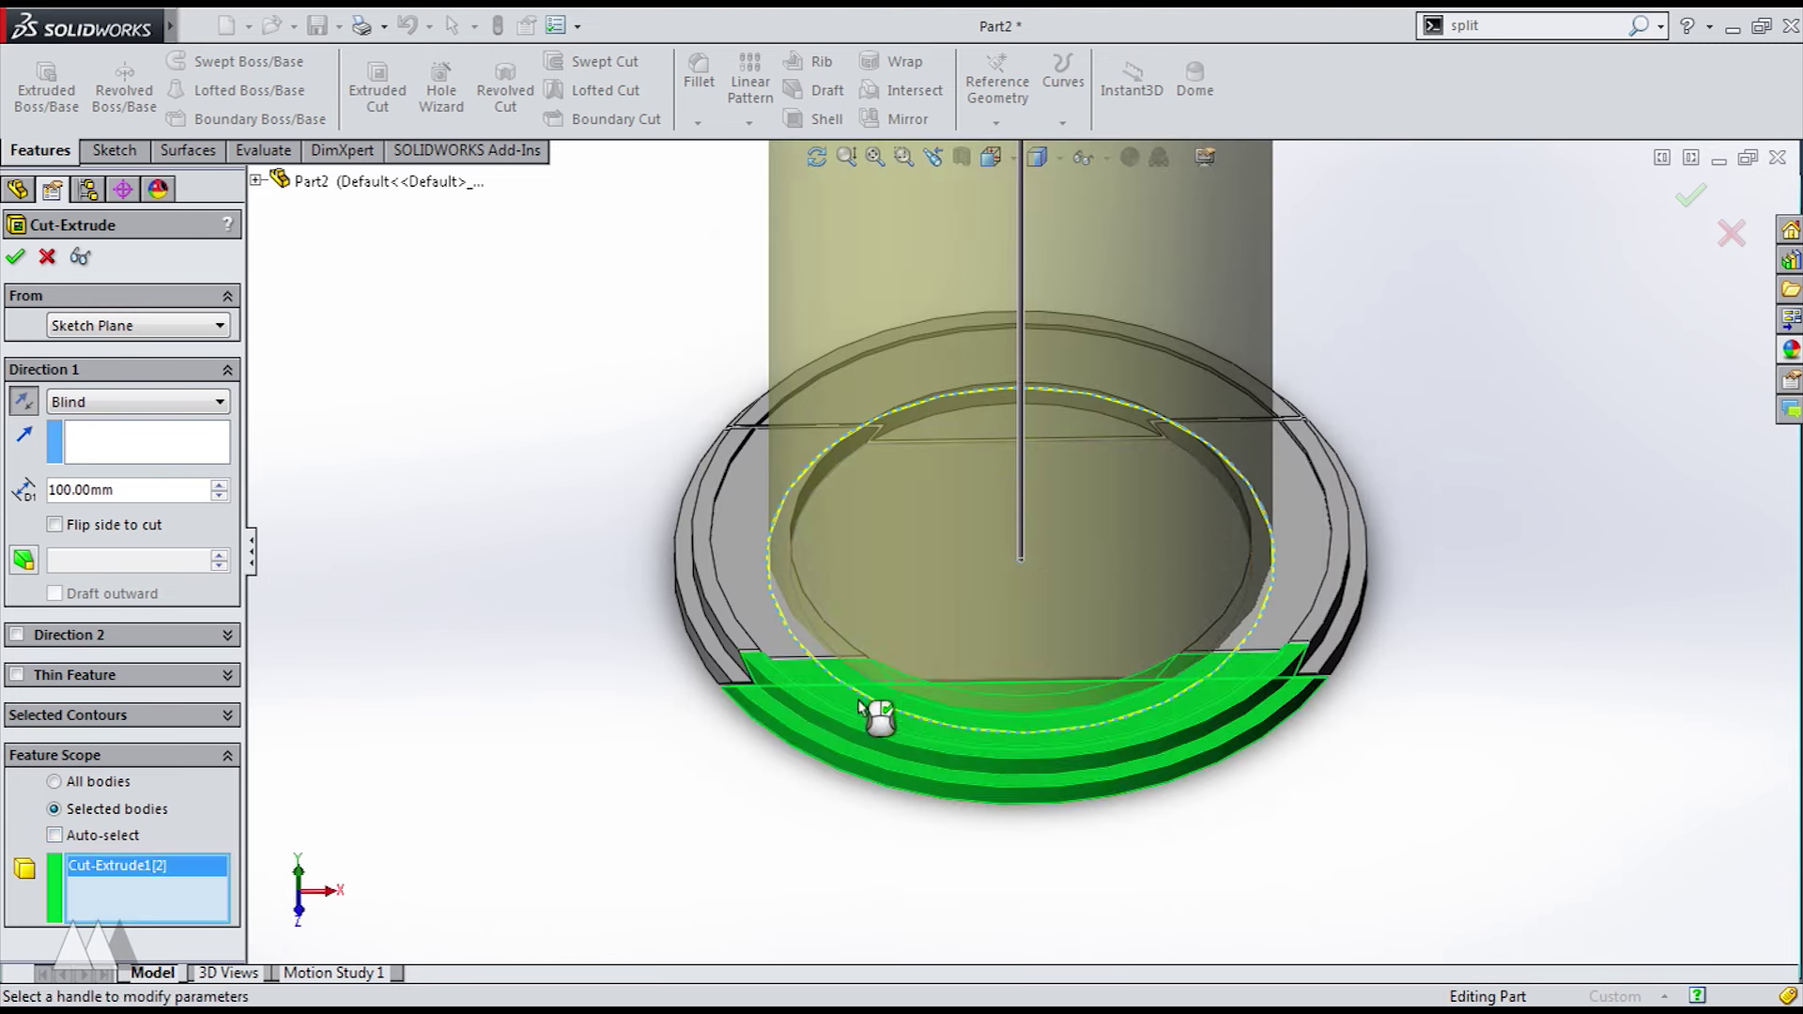
click(920, 337)
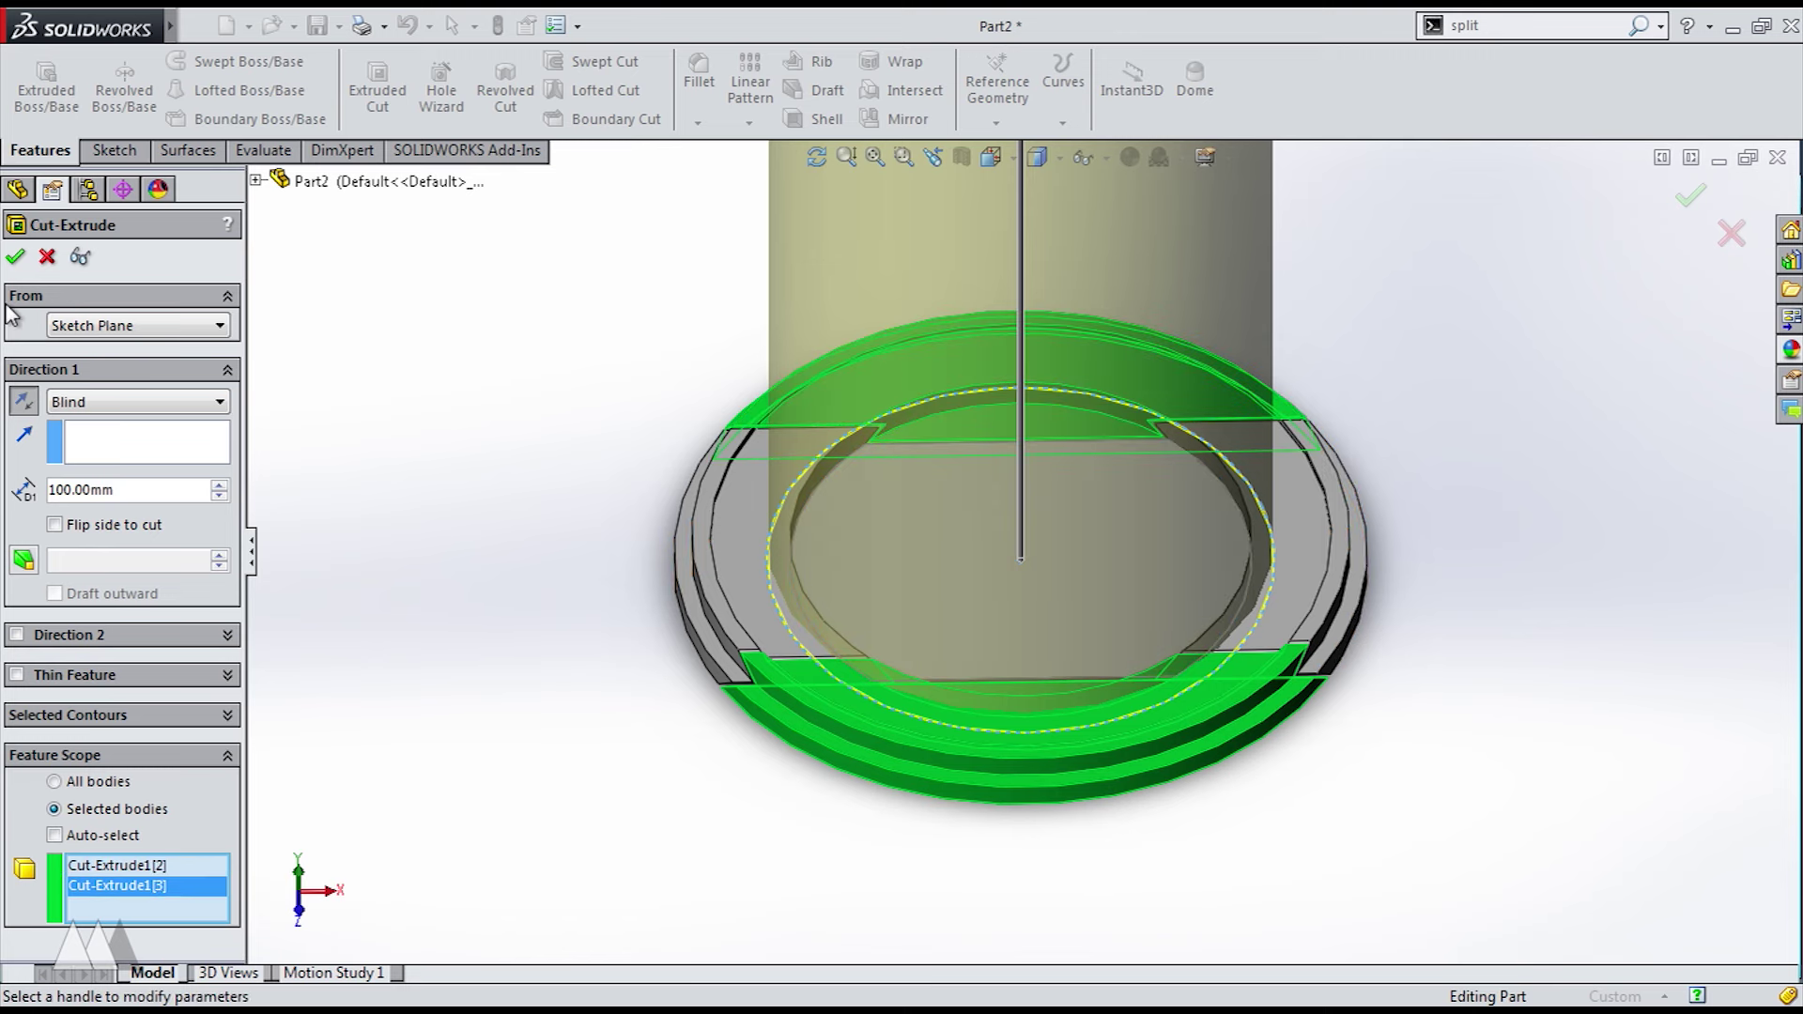
click(13, 258)
- Apply a section view through the middle of the disc
middle_drag(579, 588, 892, 526)
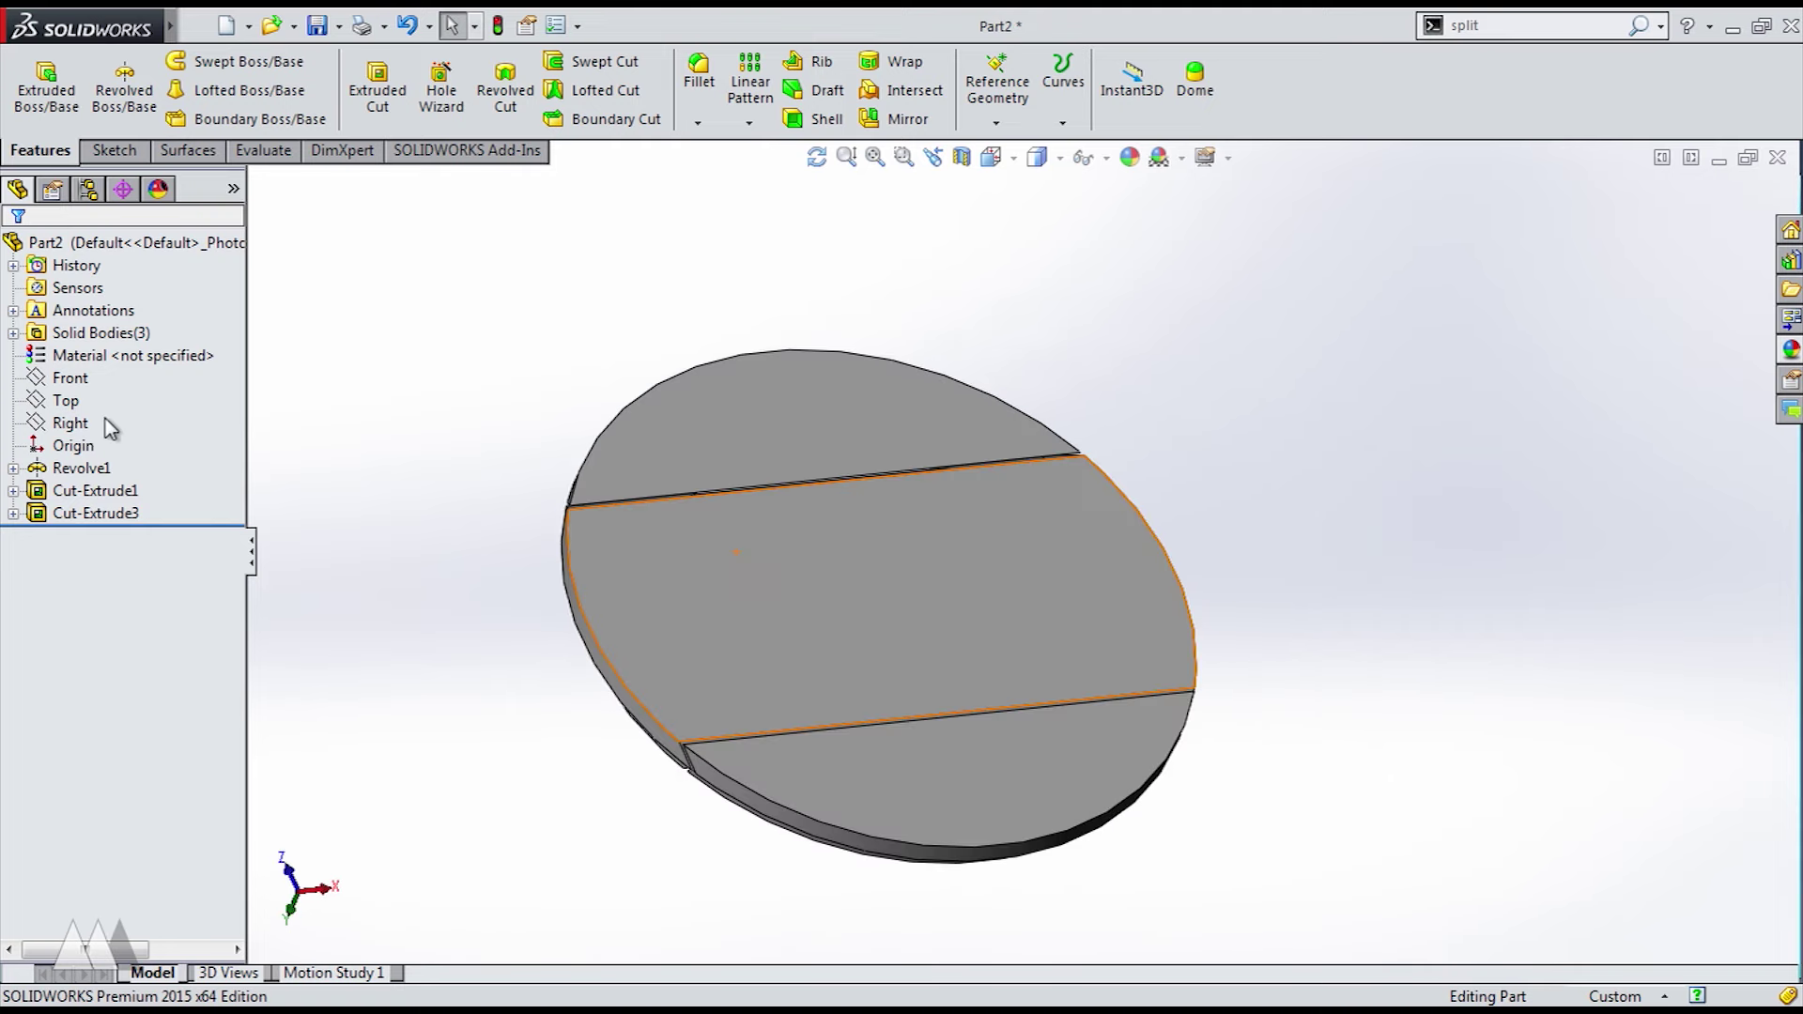
click(961, 156)
click(22, 266)
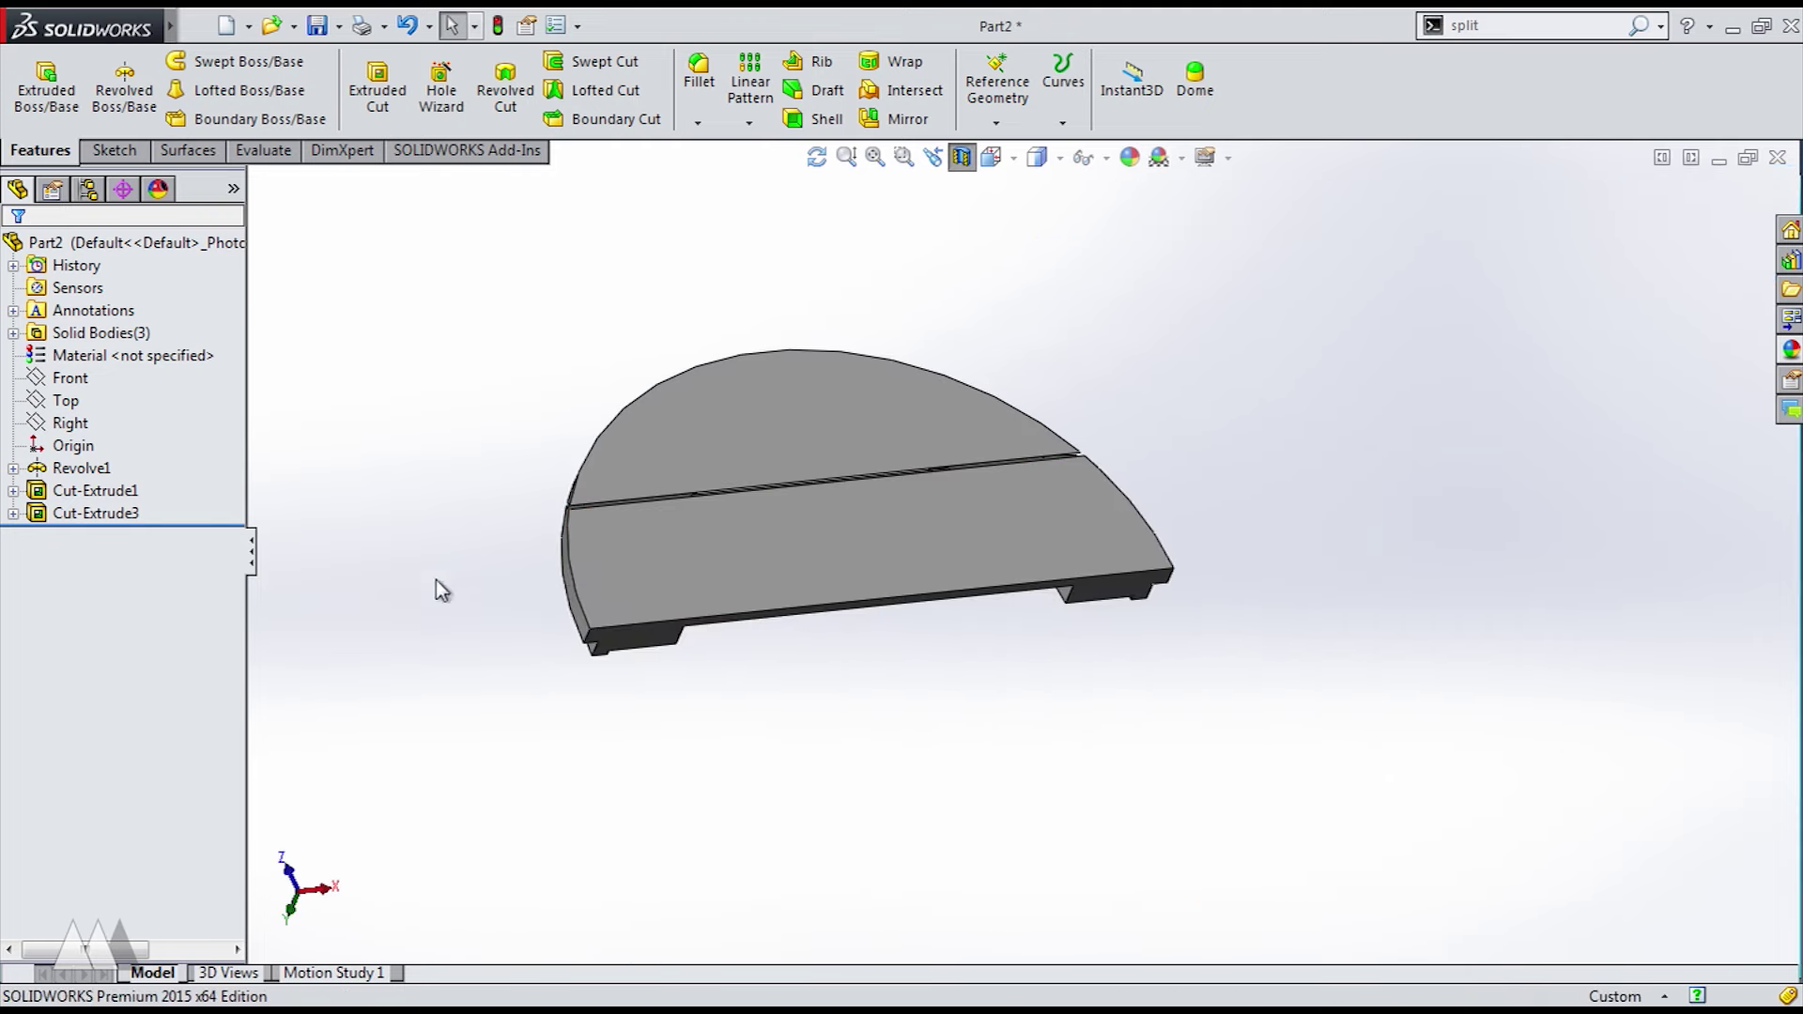
- Sketch a closed rectangular profile on the Front plane, about 24 mm wide from the origin and reaching just above the recess floor
click(71, 377)
click(79, 355)
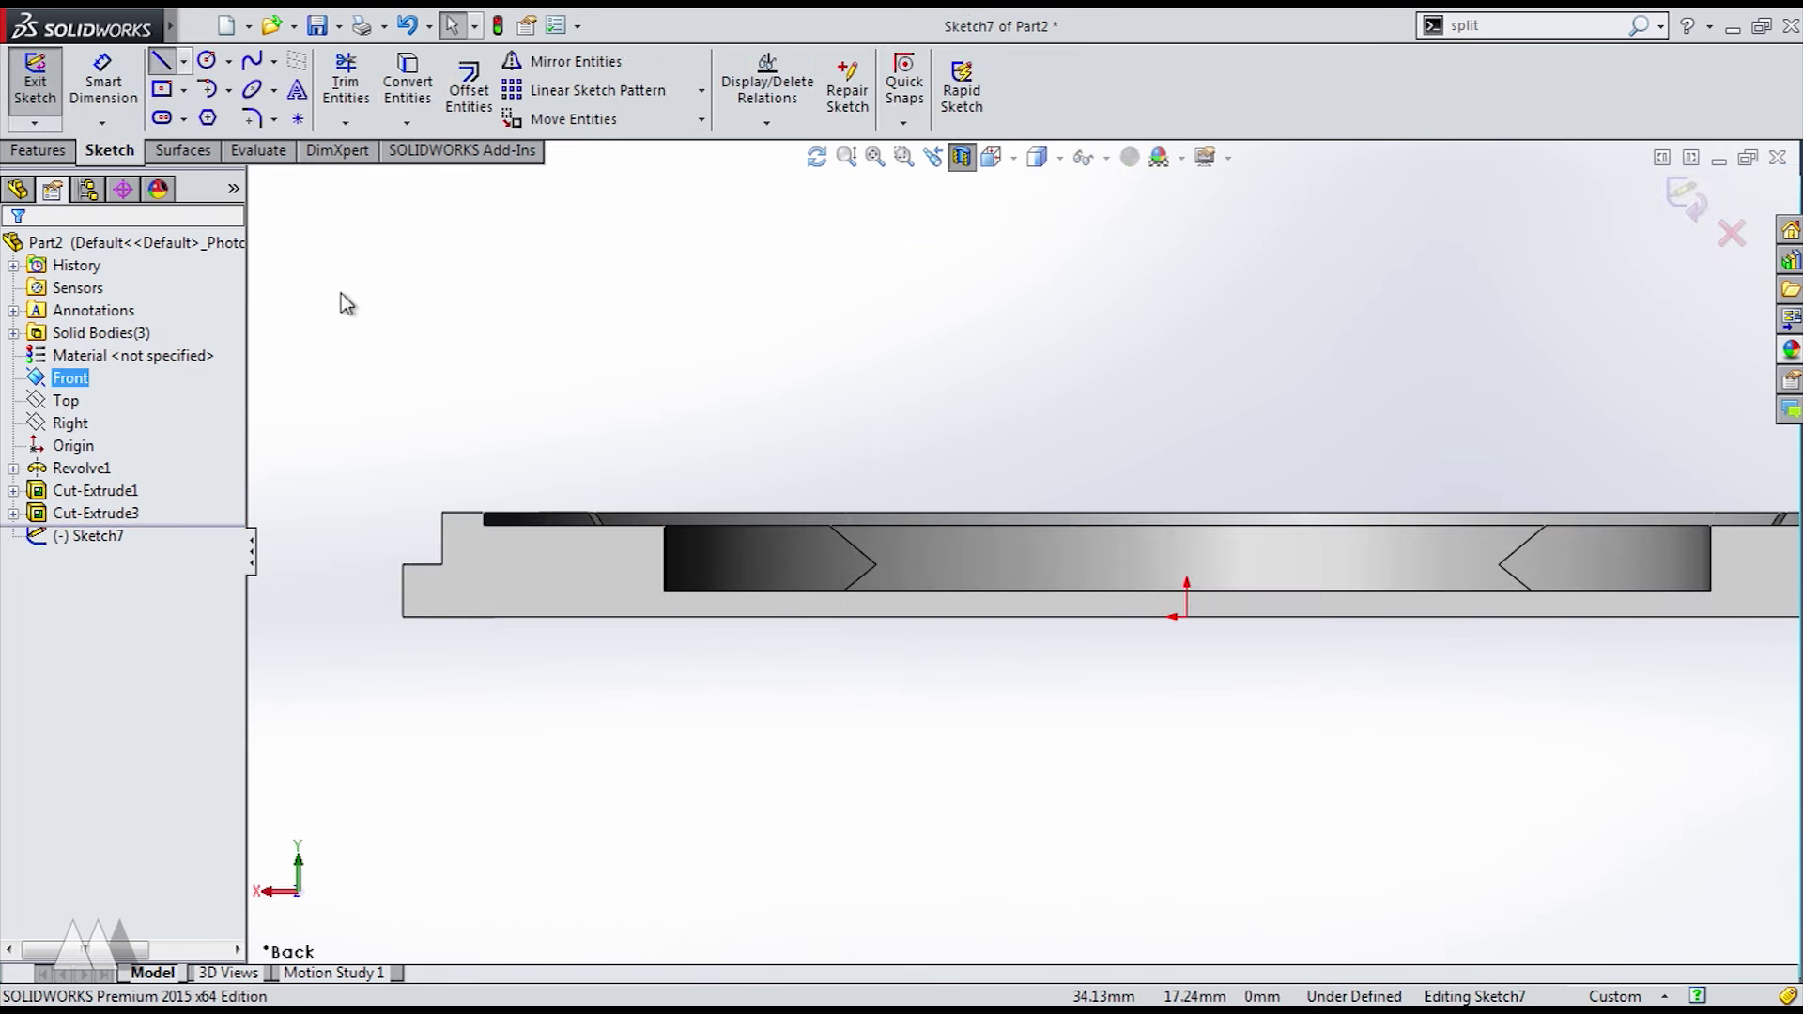
click(1187, 617)
click(1187, 573)
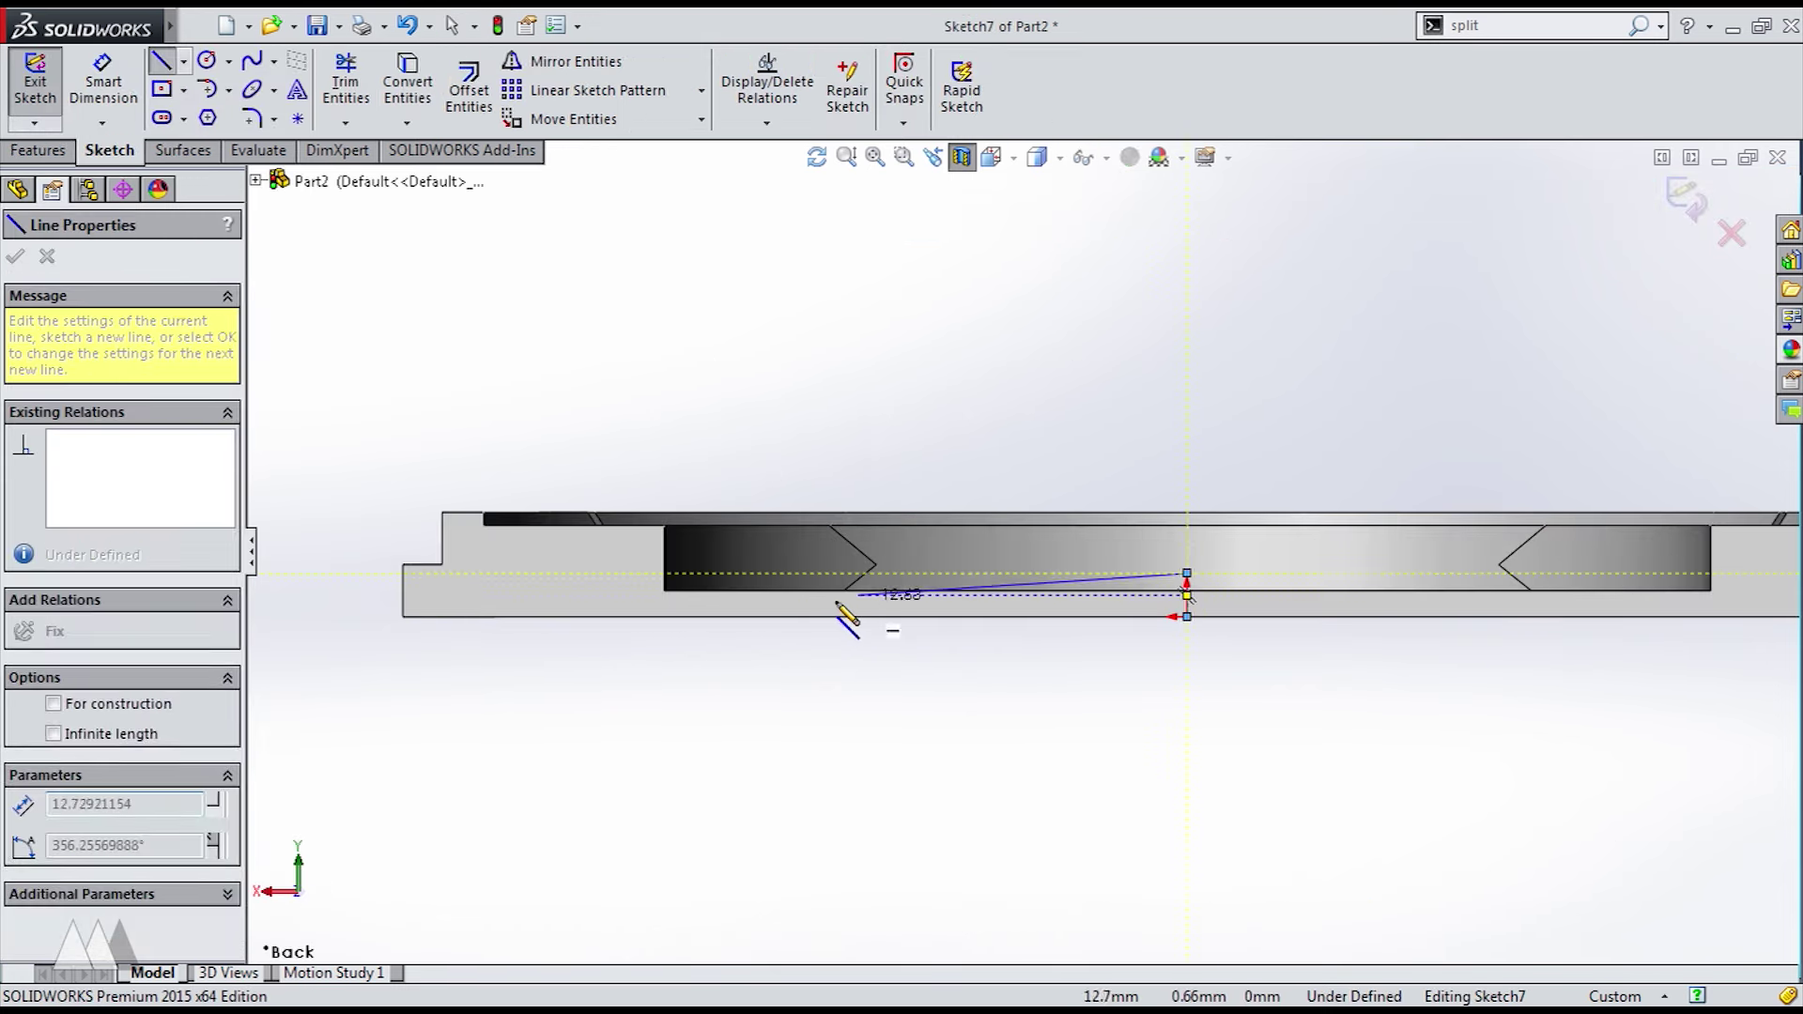
click(564, 573)
click(563, 617)
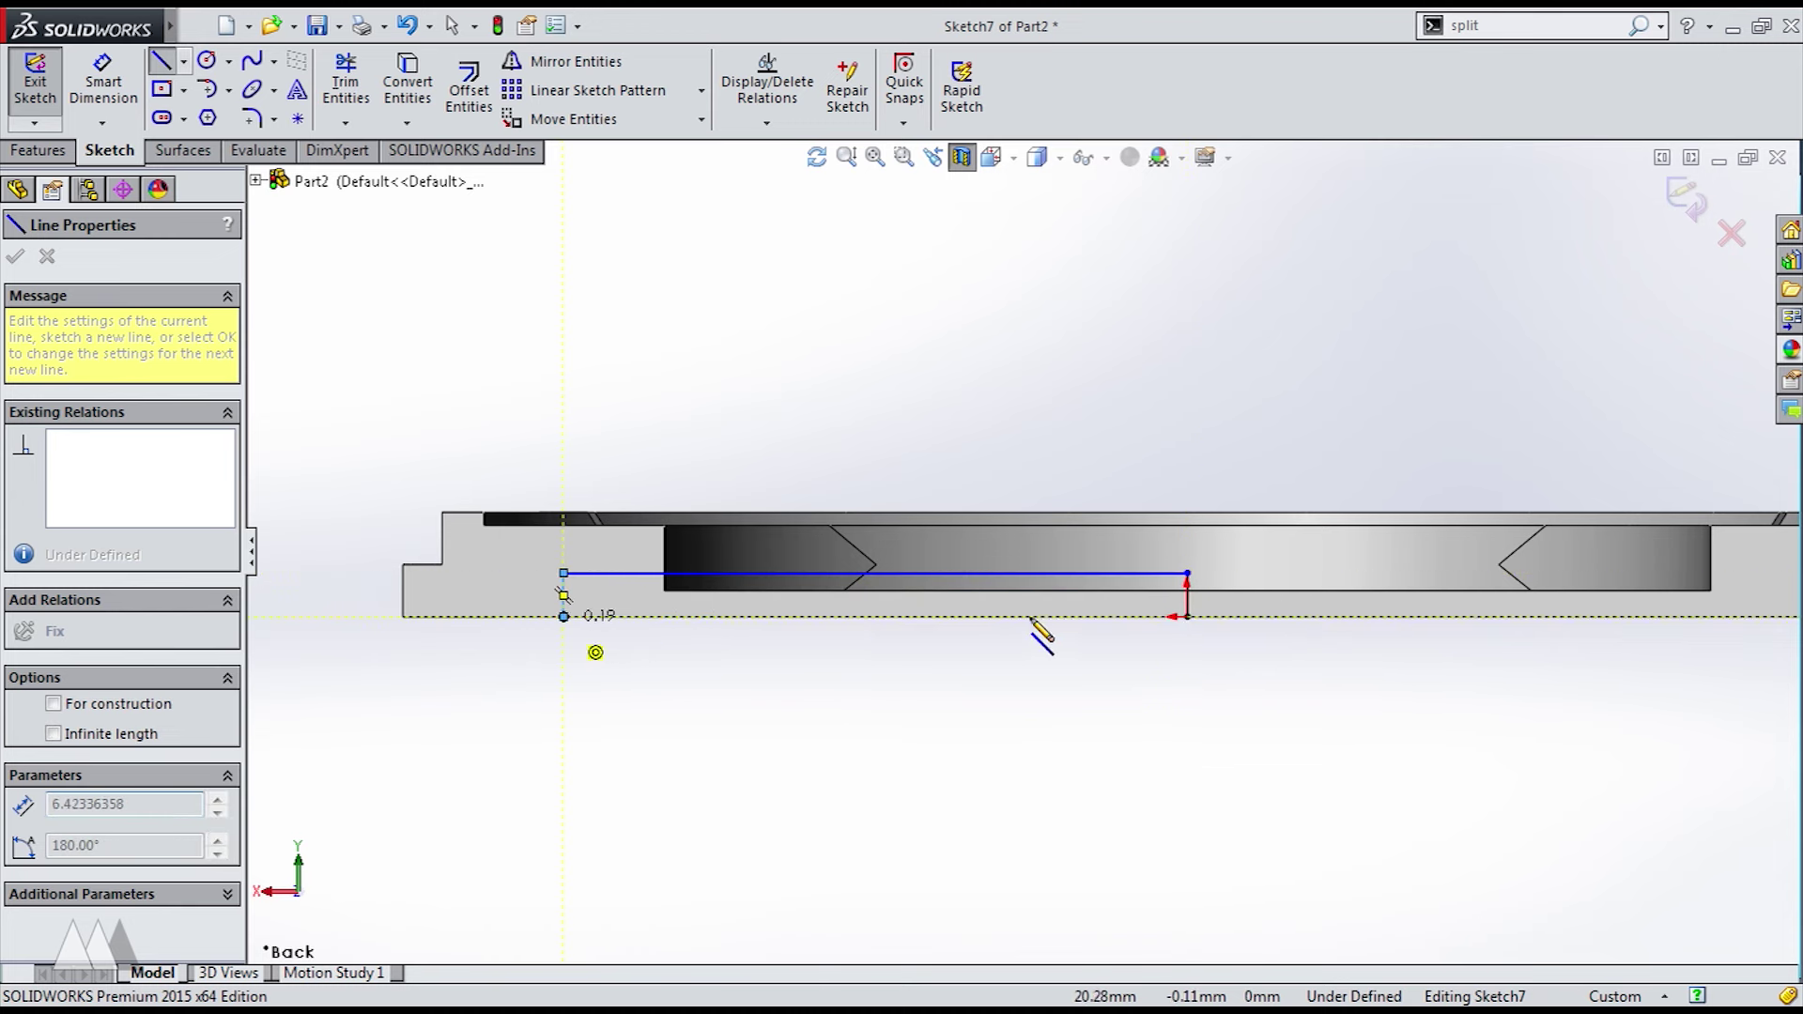
click(1187, 617)
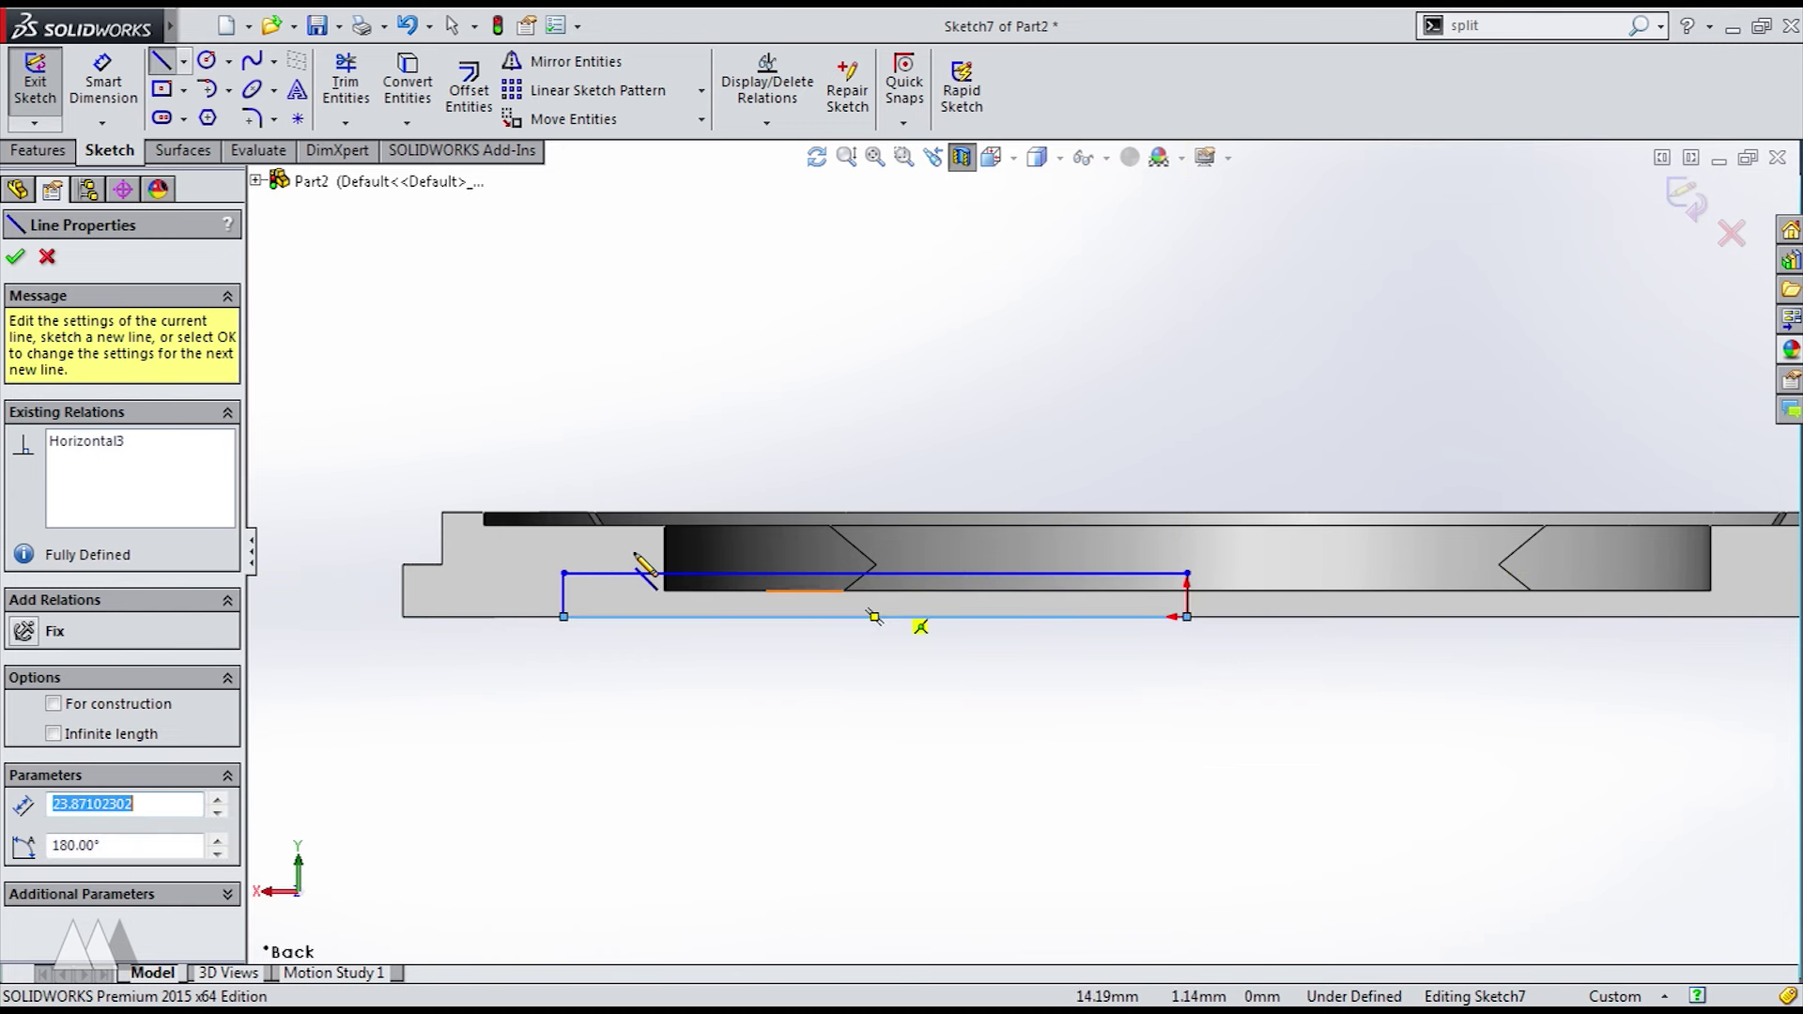
- Dimension the profile's top line 0.25 mm above the recess floor
click(140, 77)
click(894, 574)
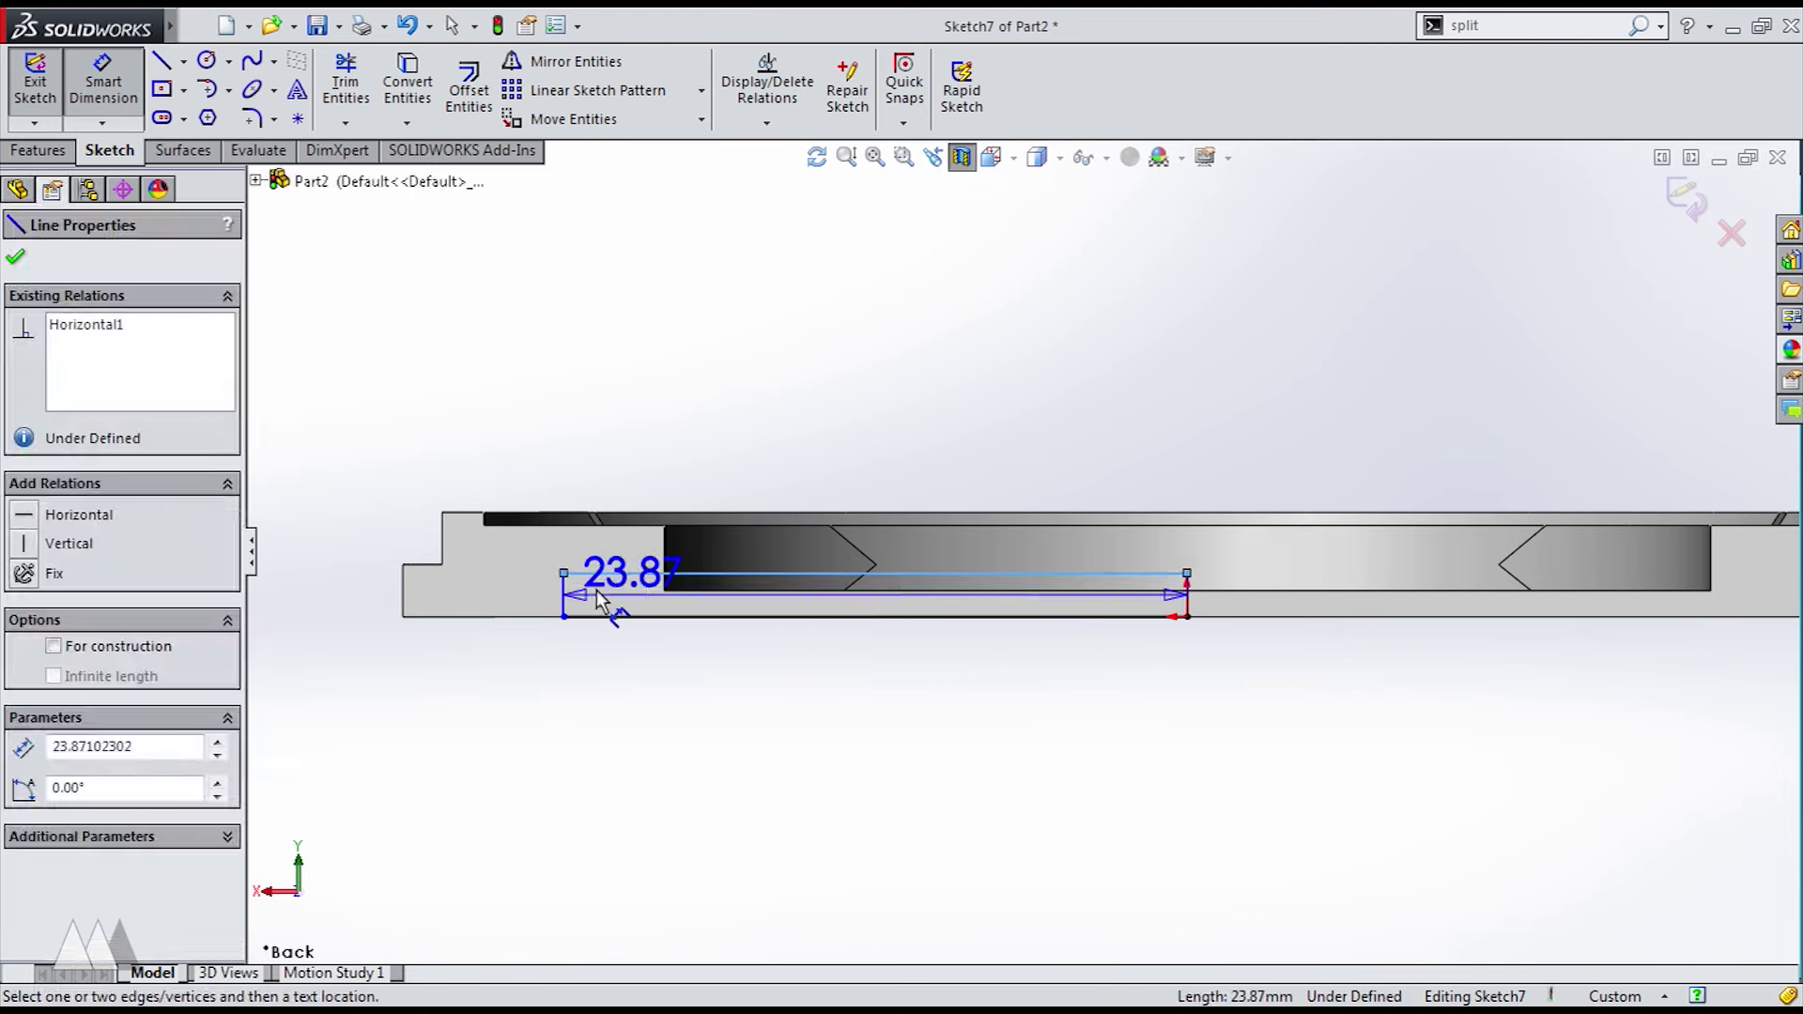
click(679, 590)
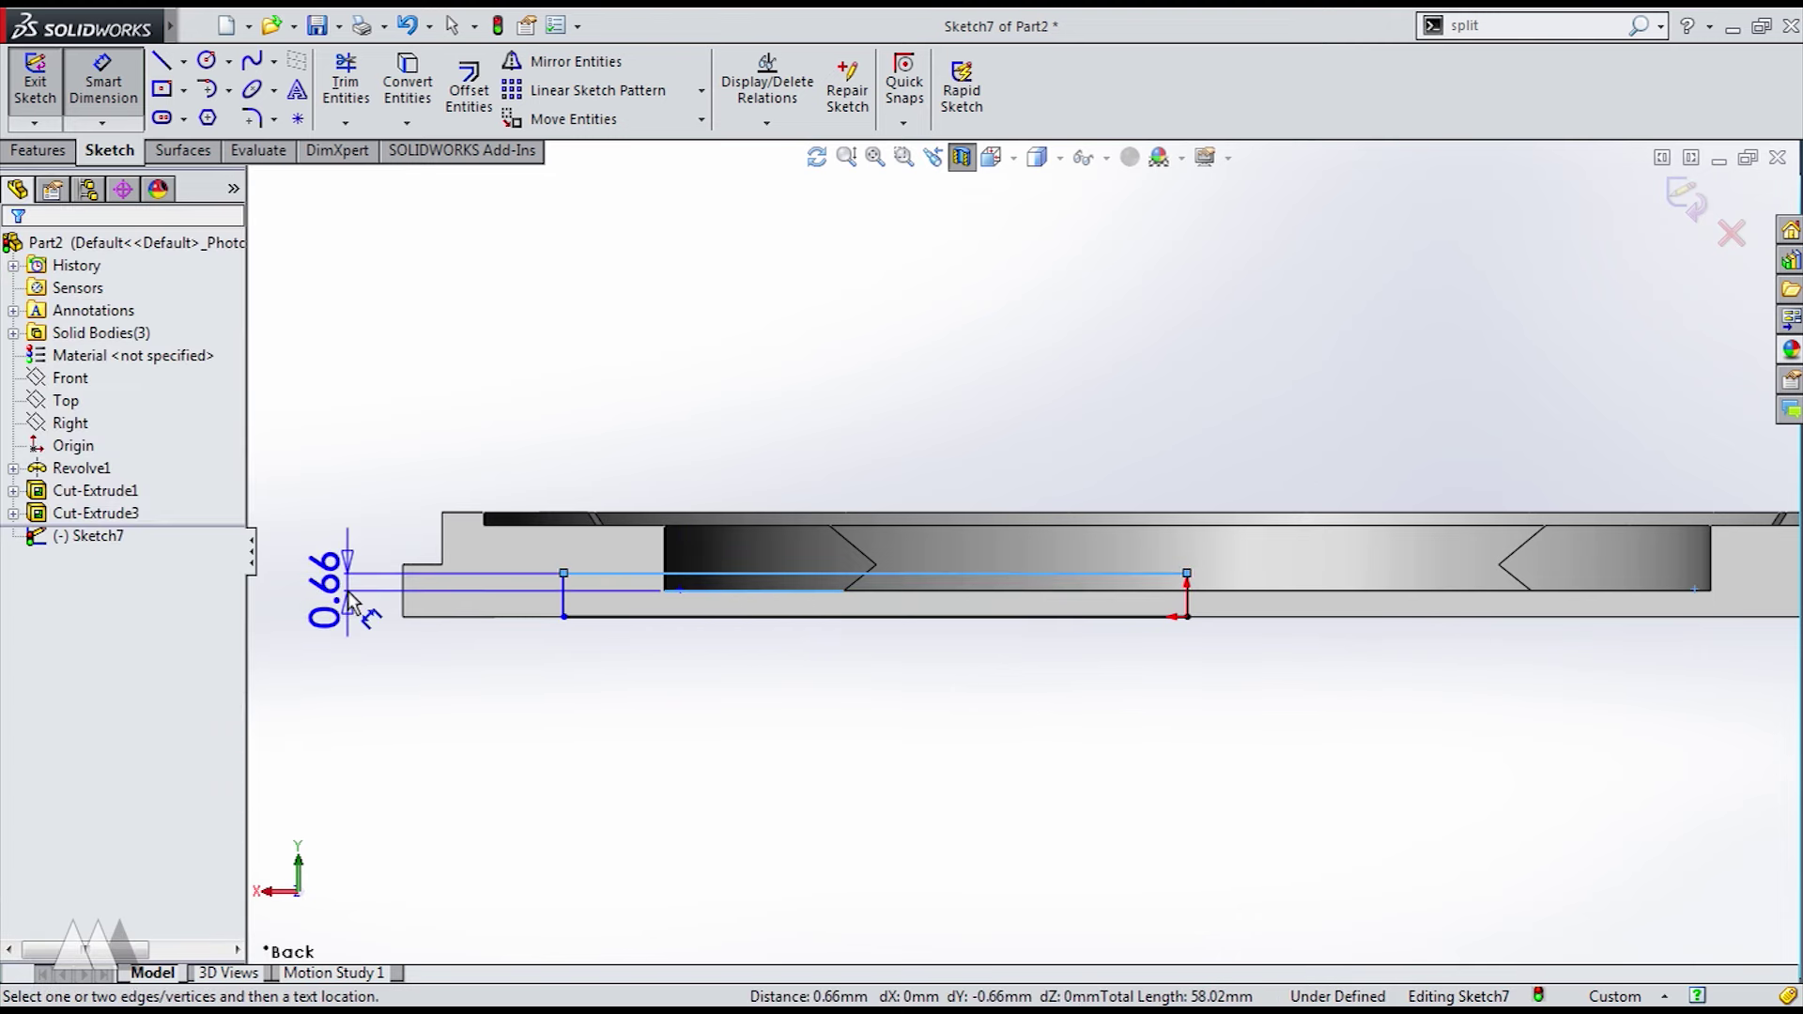
click(348, 591)
text(.25)
key(Return)
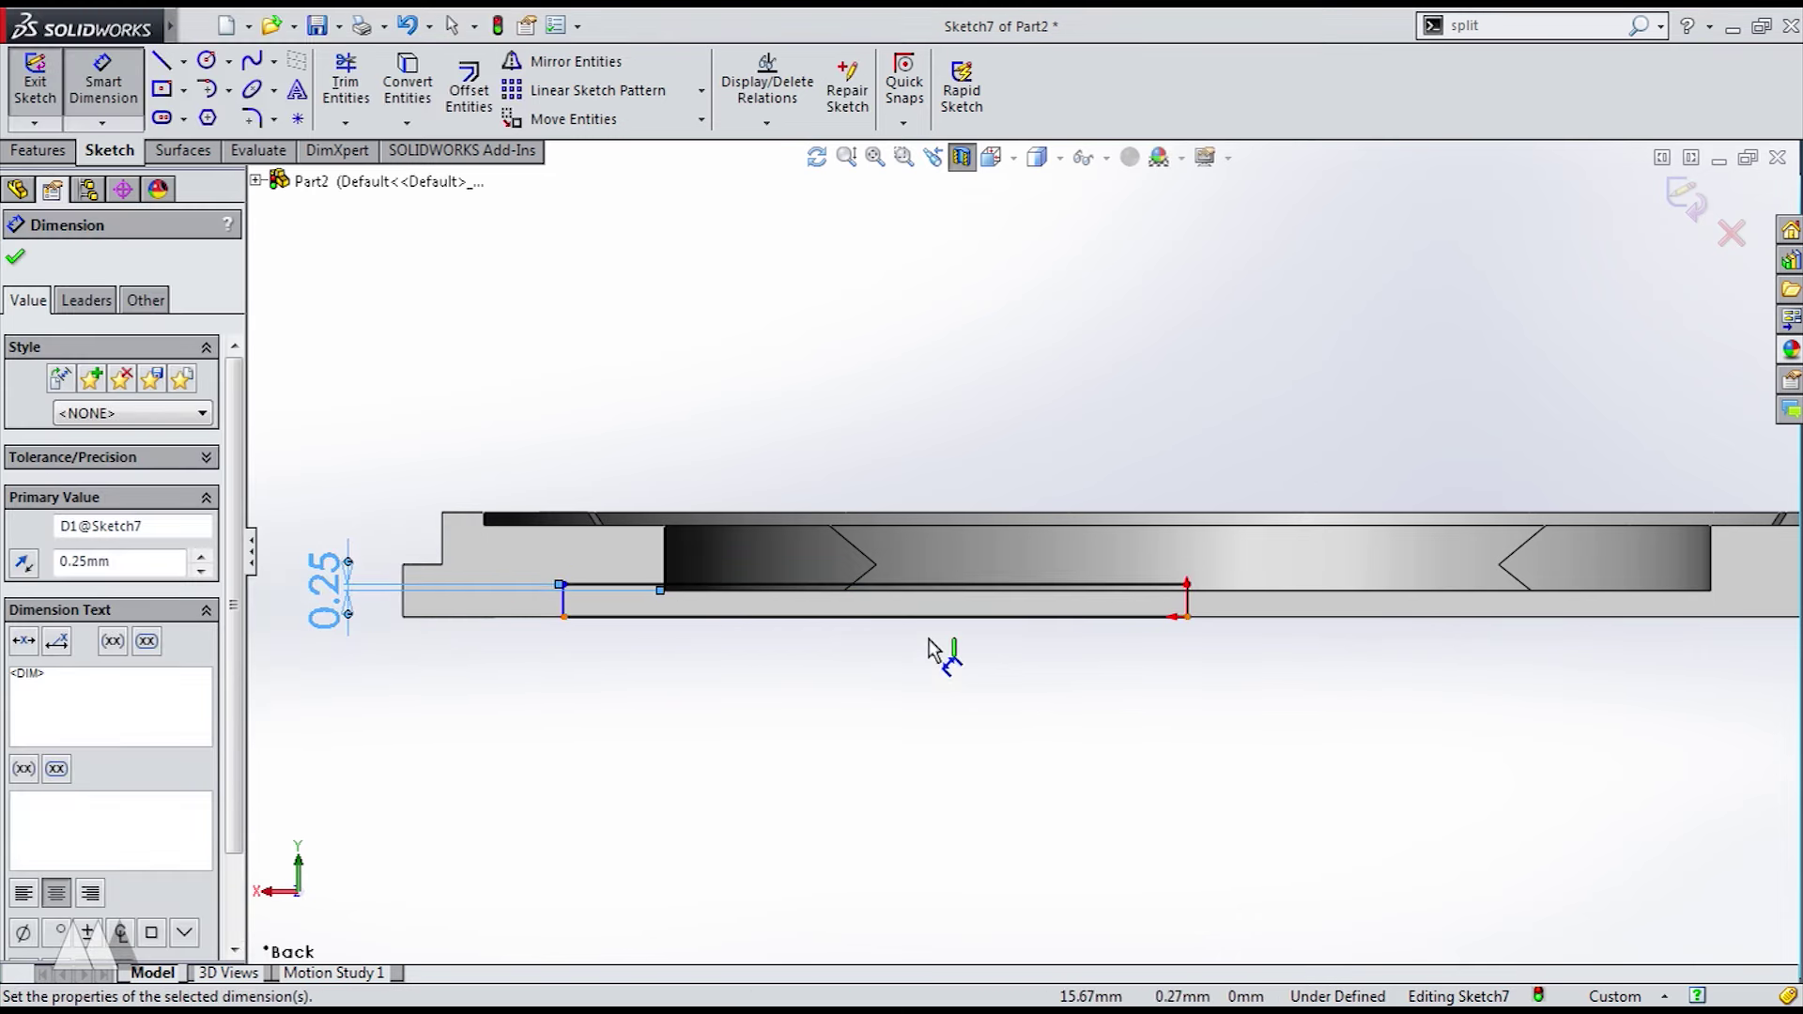
- Convert the middle body's lower outer arc edge into the sketch as a reference
middle_drag(925, 677, 993, 423)
scroll(1018, 632, up, 2)
scroll(1017, 633, down, 1)
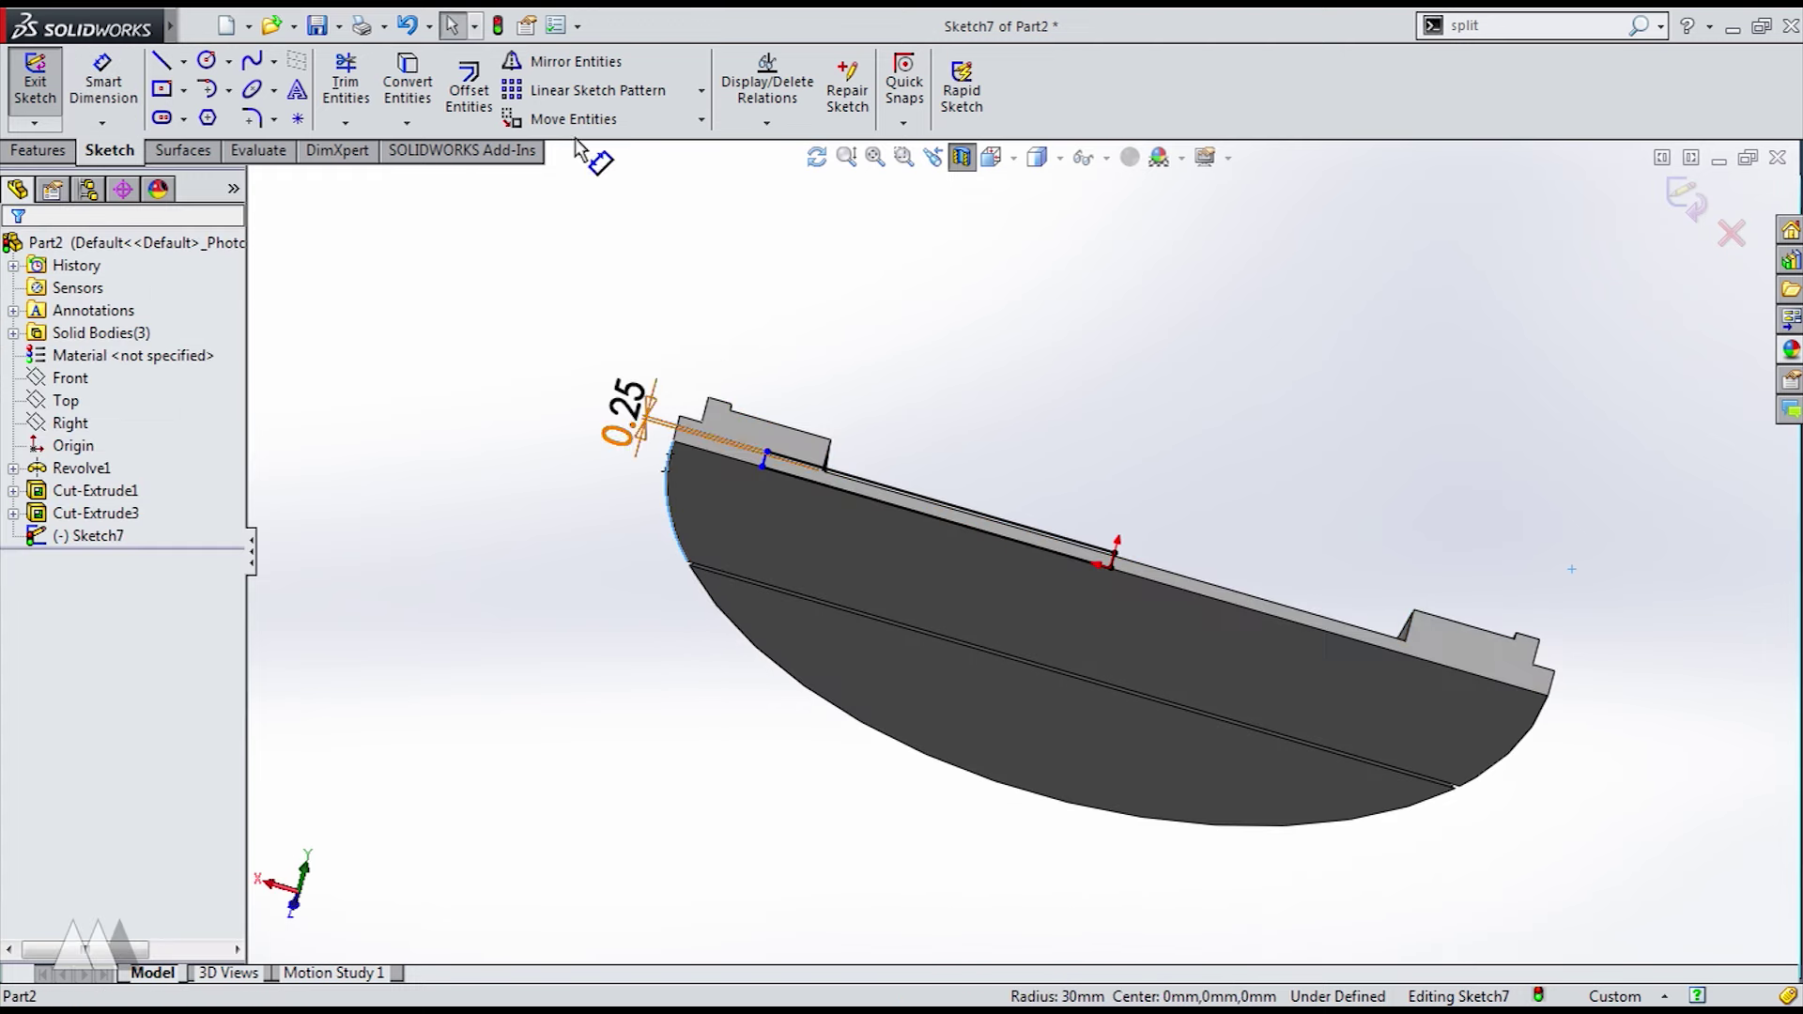
click(406, 86)
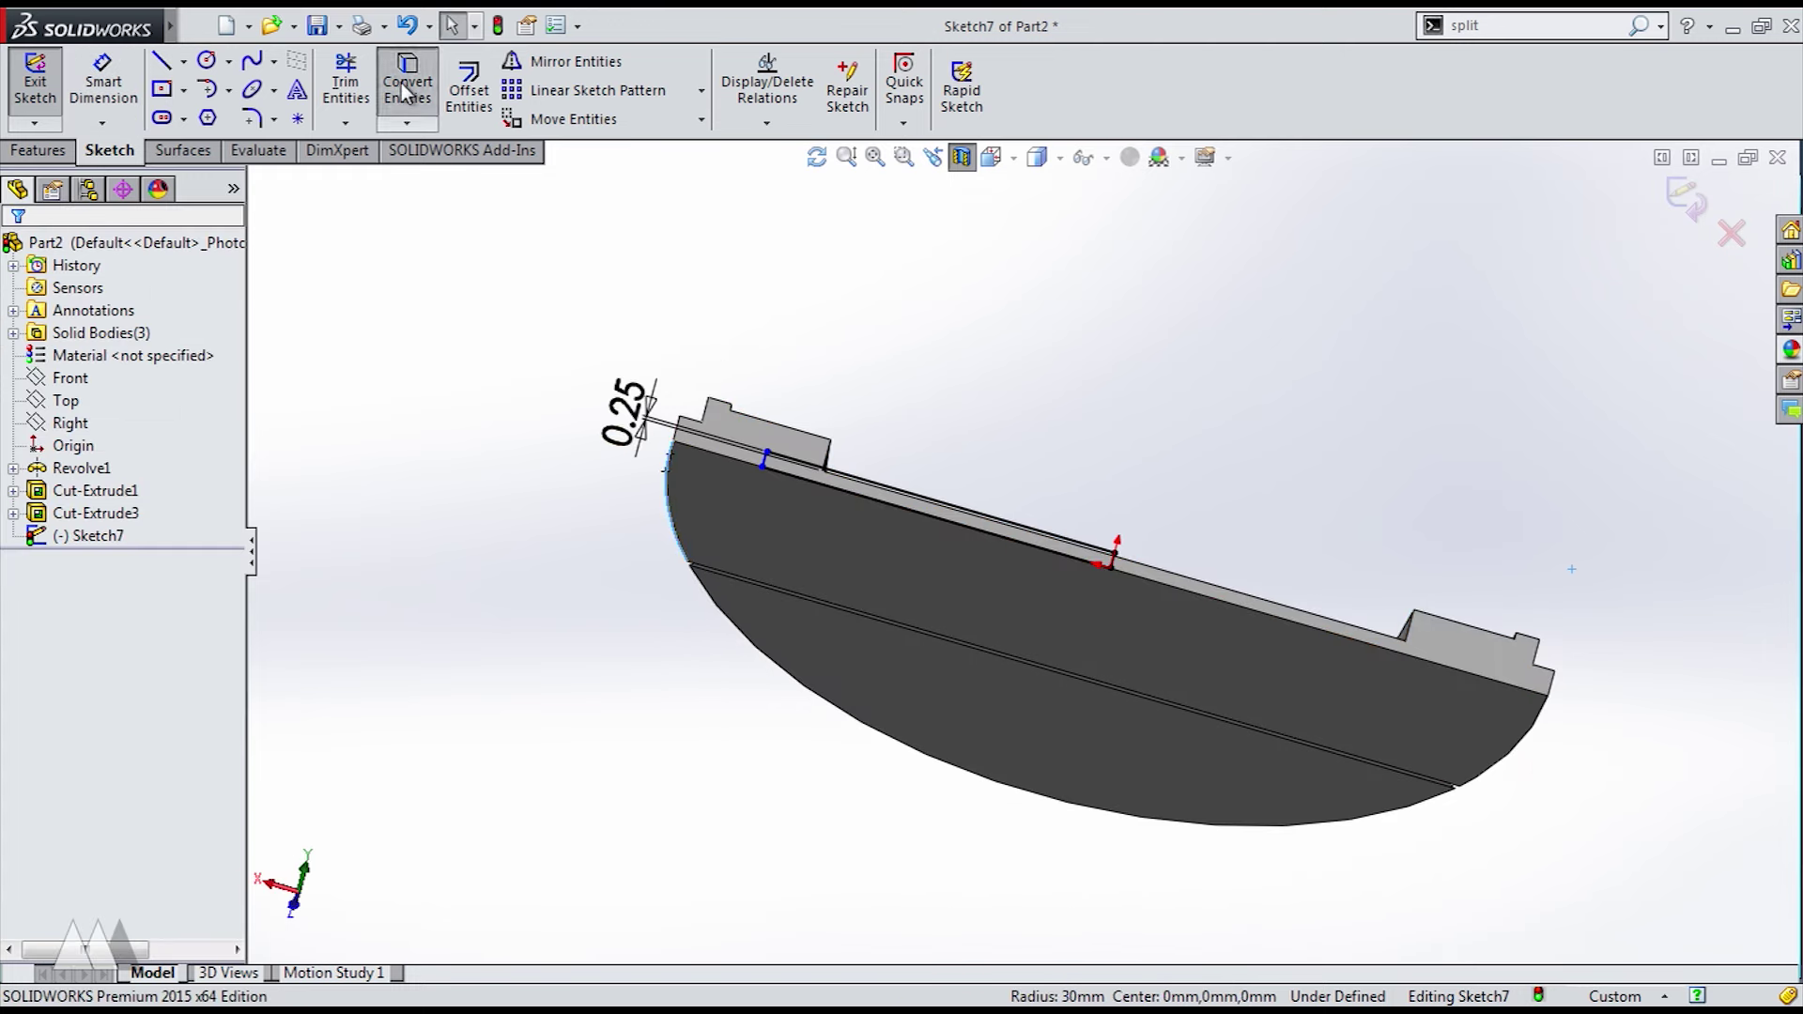
click(697, 459)
click(757, 367)
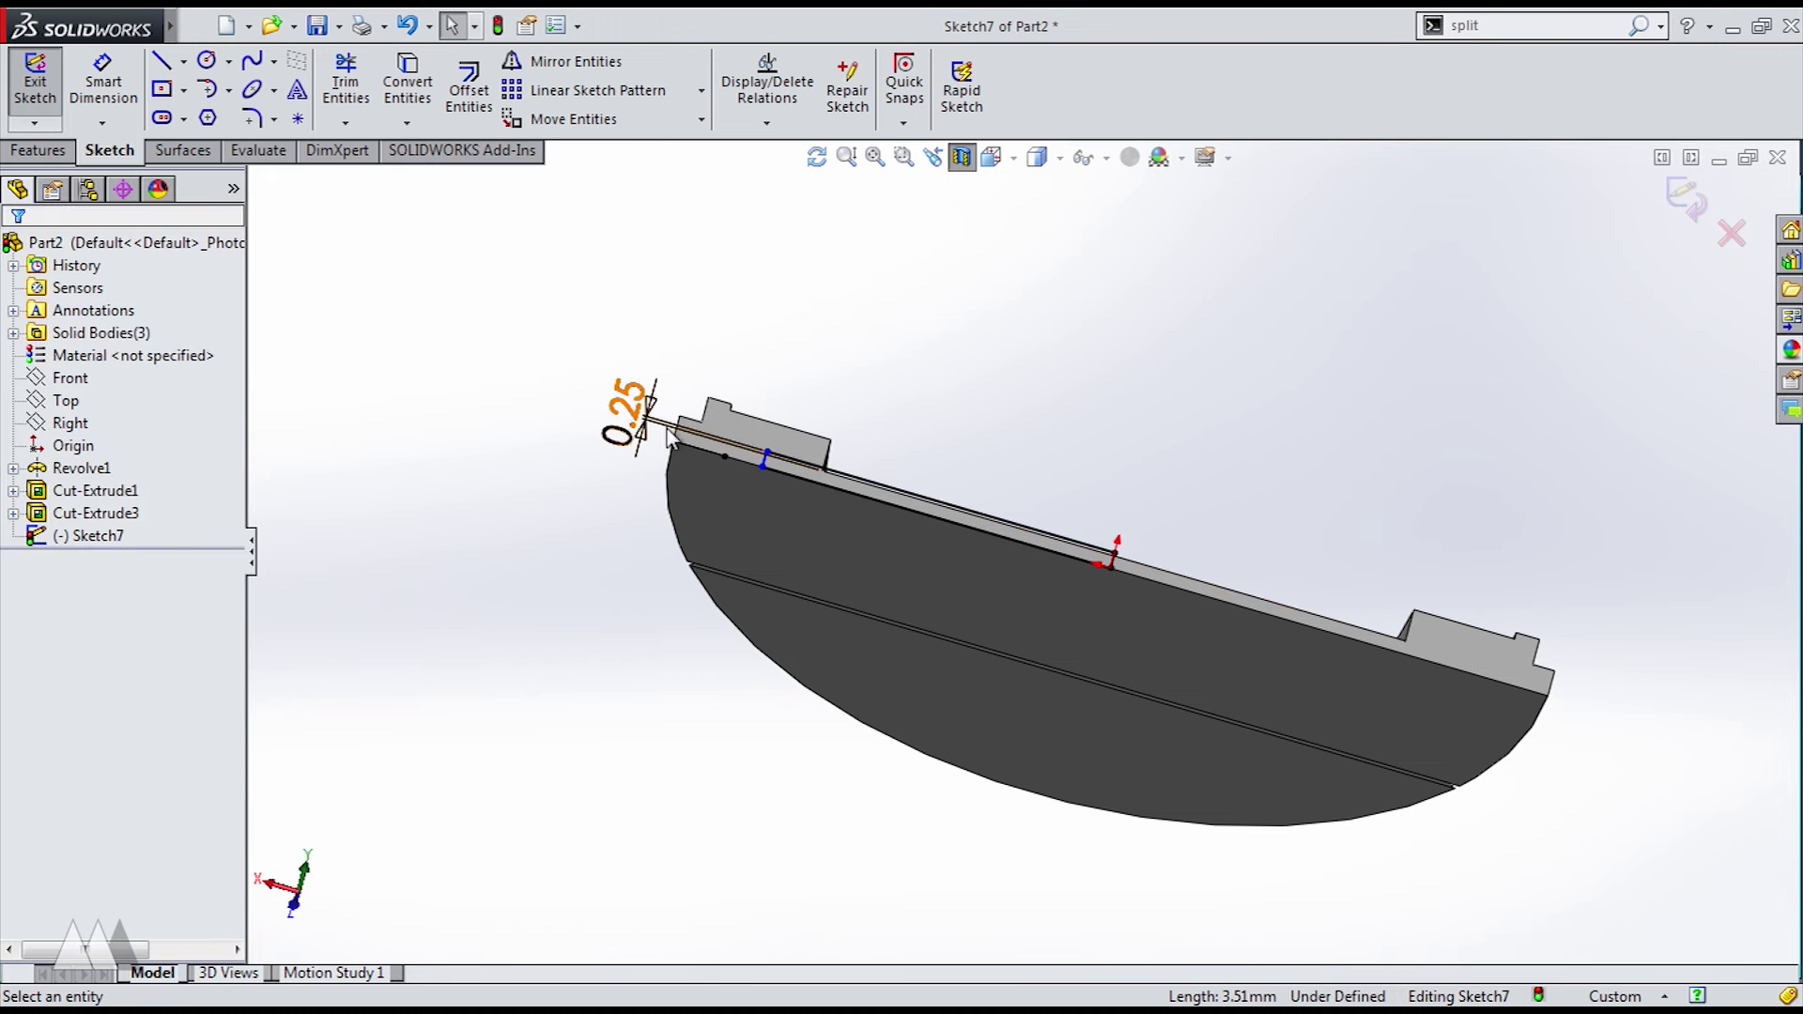
- Dimension the profile's outer lower corner 7 mm from the outer endpoint of the converted edge
click(103, 85)
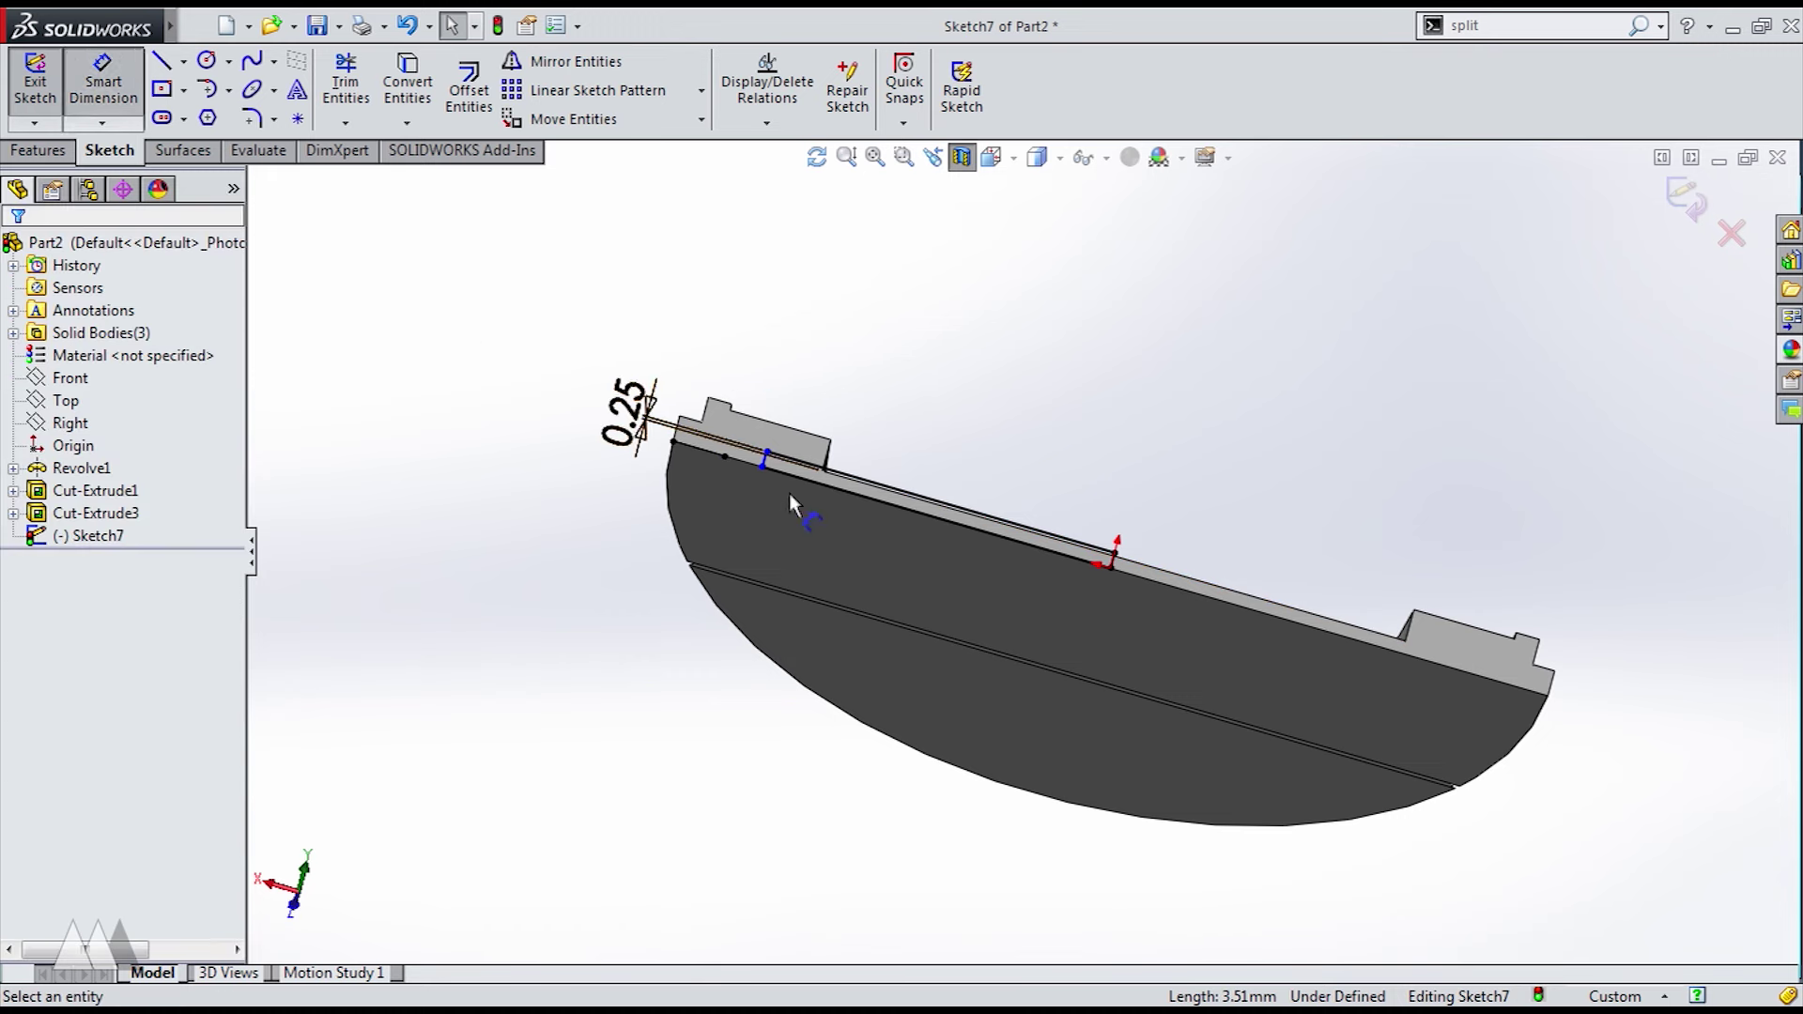
click(672, 441)
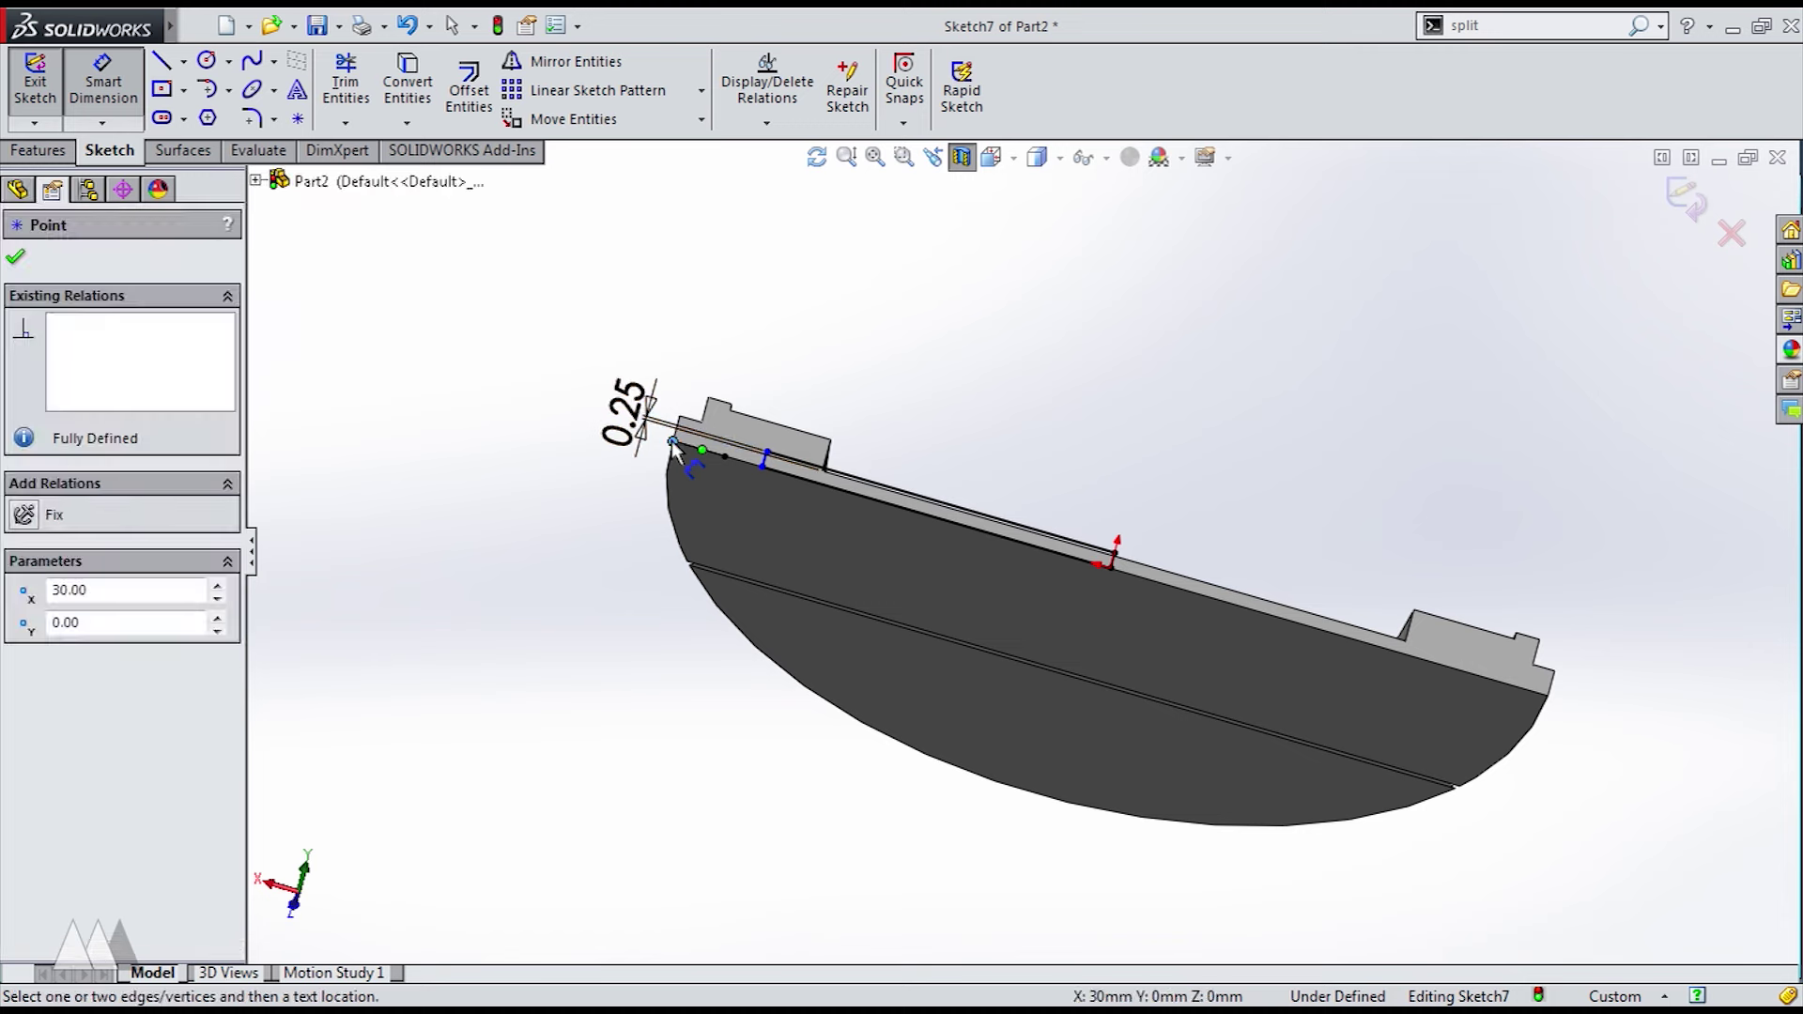
click(762, 465)
click(780, 372)
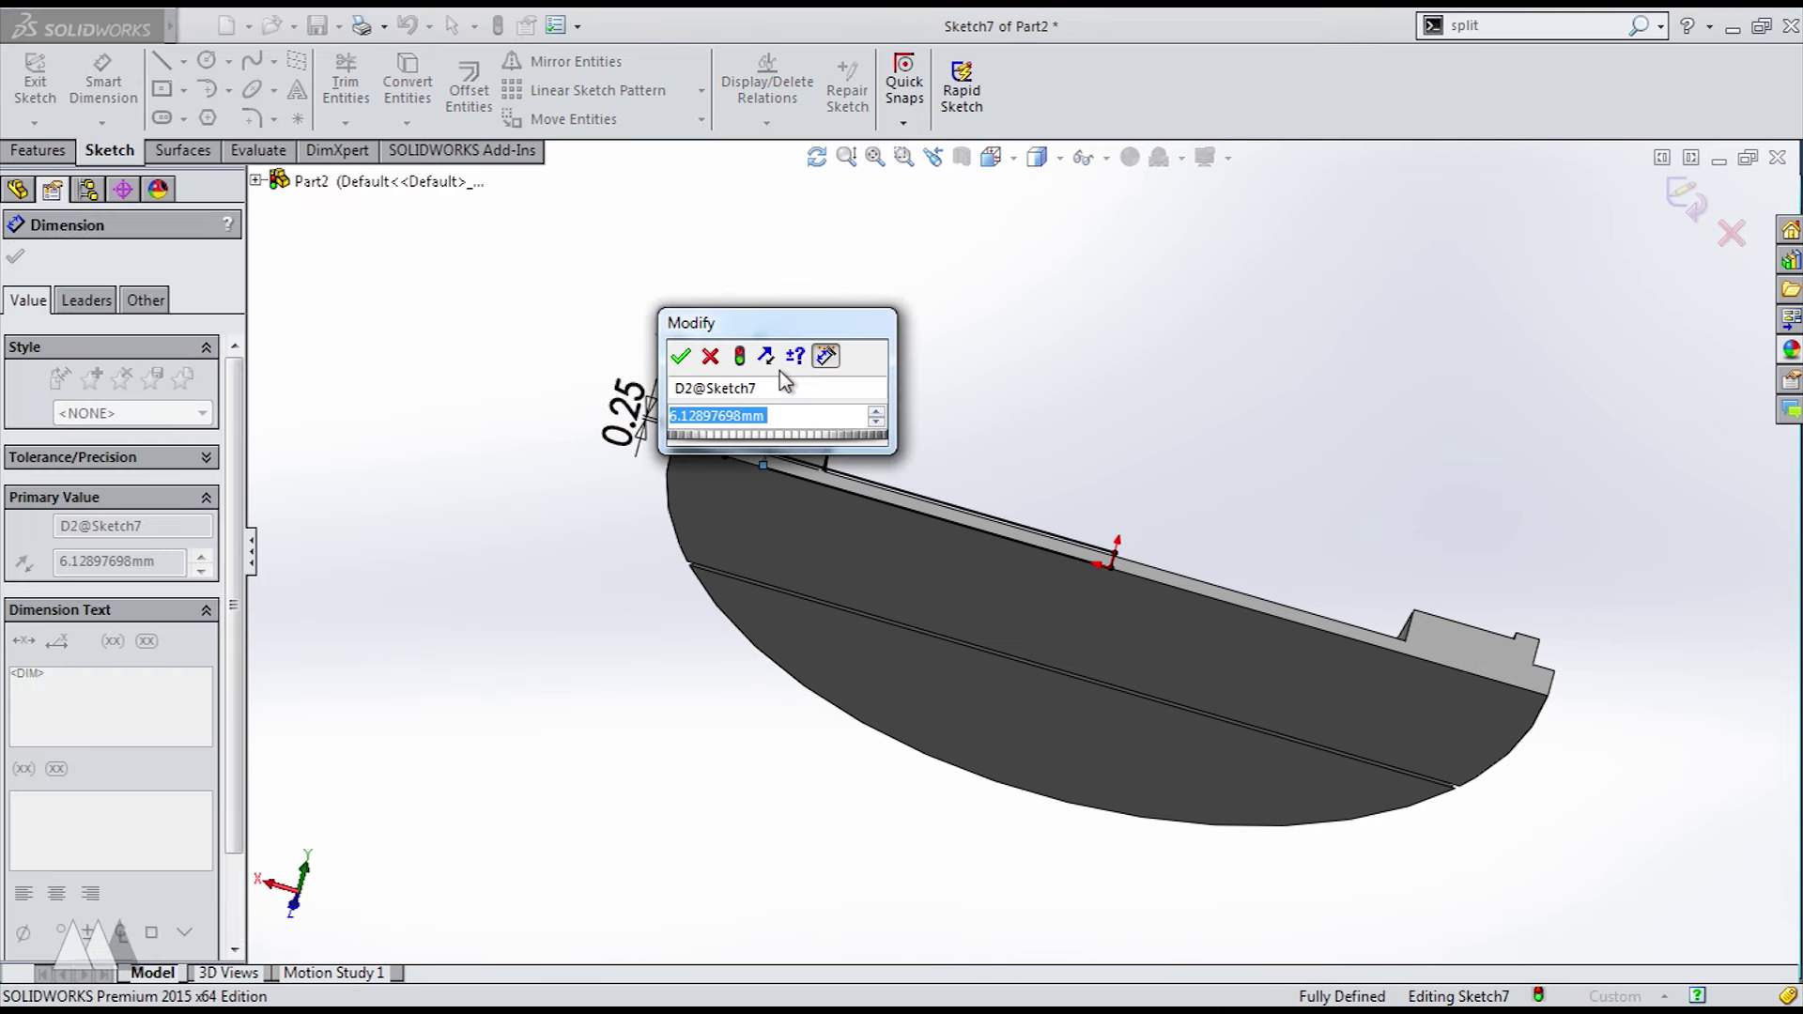
text(7)
key(Return)
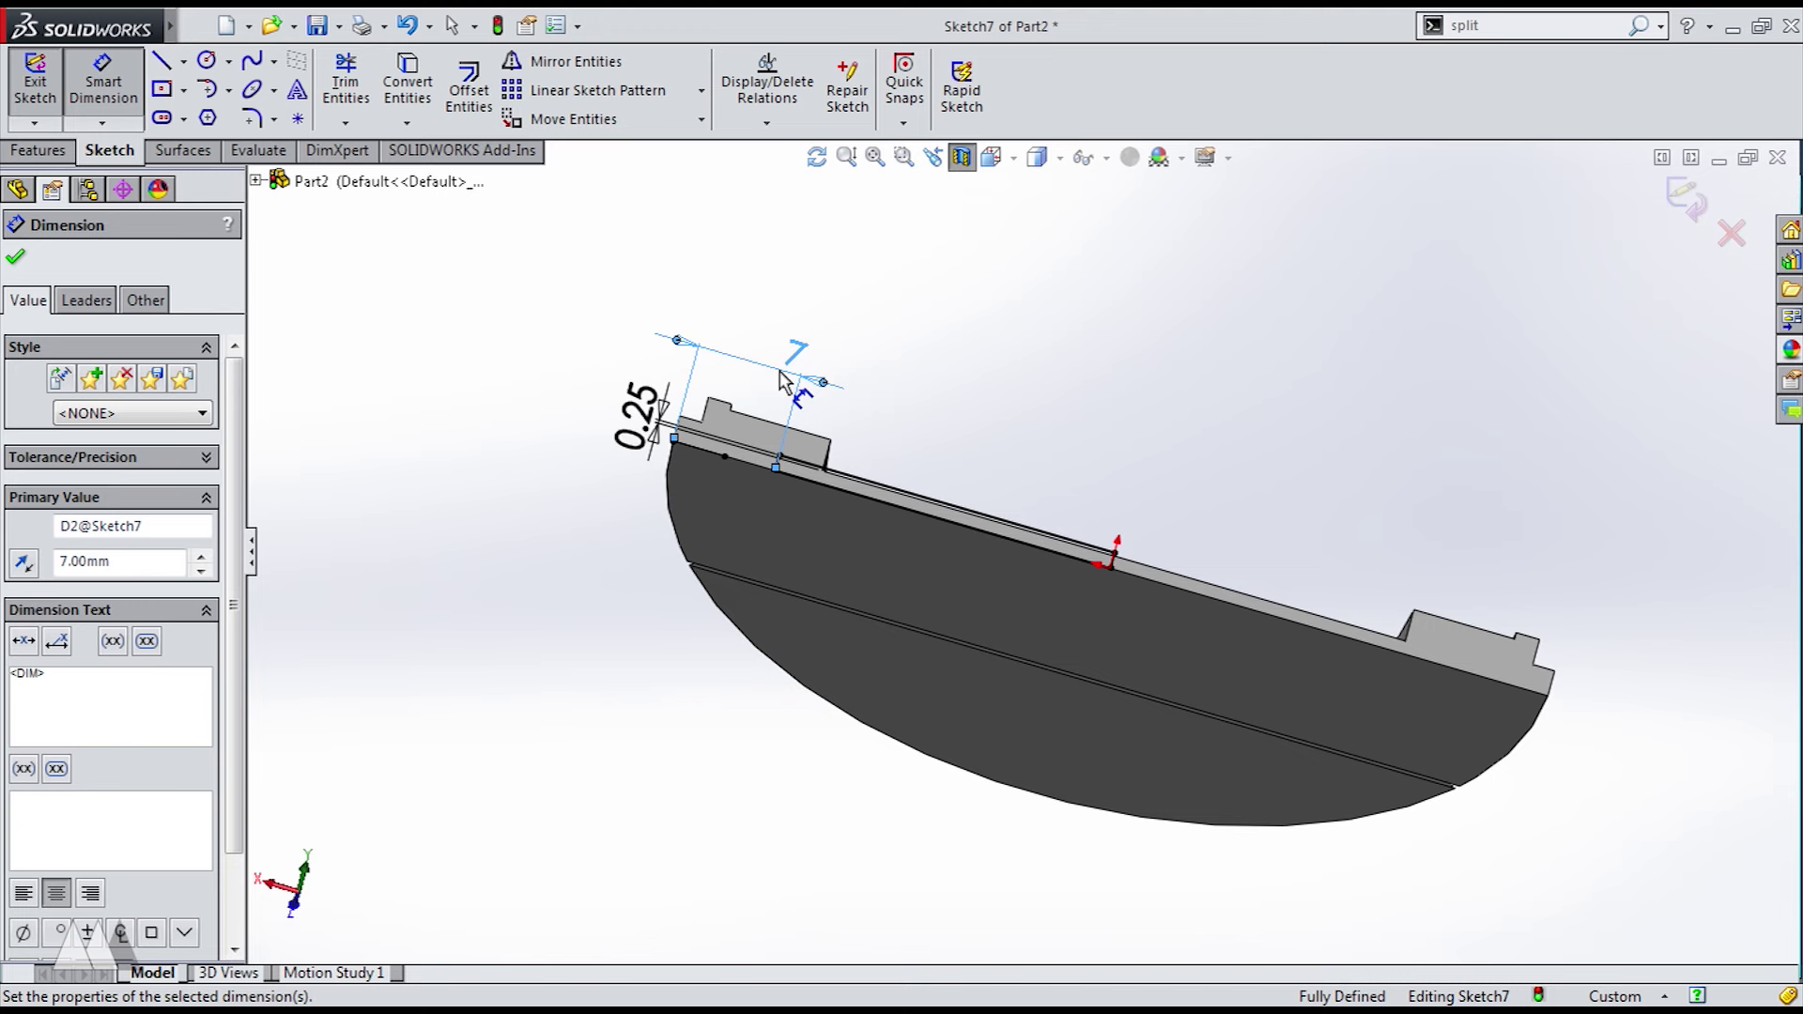
- Revolve-cut the profile 360° about its short vertical line at the origin, affecting only the middle body and keeping all resulting bodies
middle_drag(780, 376, 636, 546)
click(34, 77)
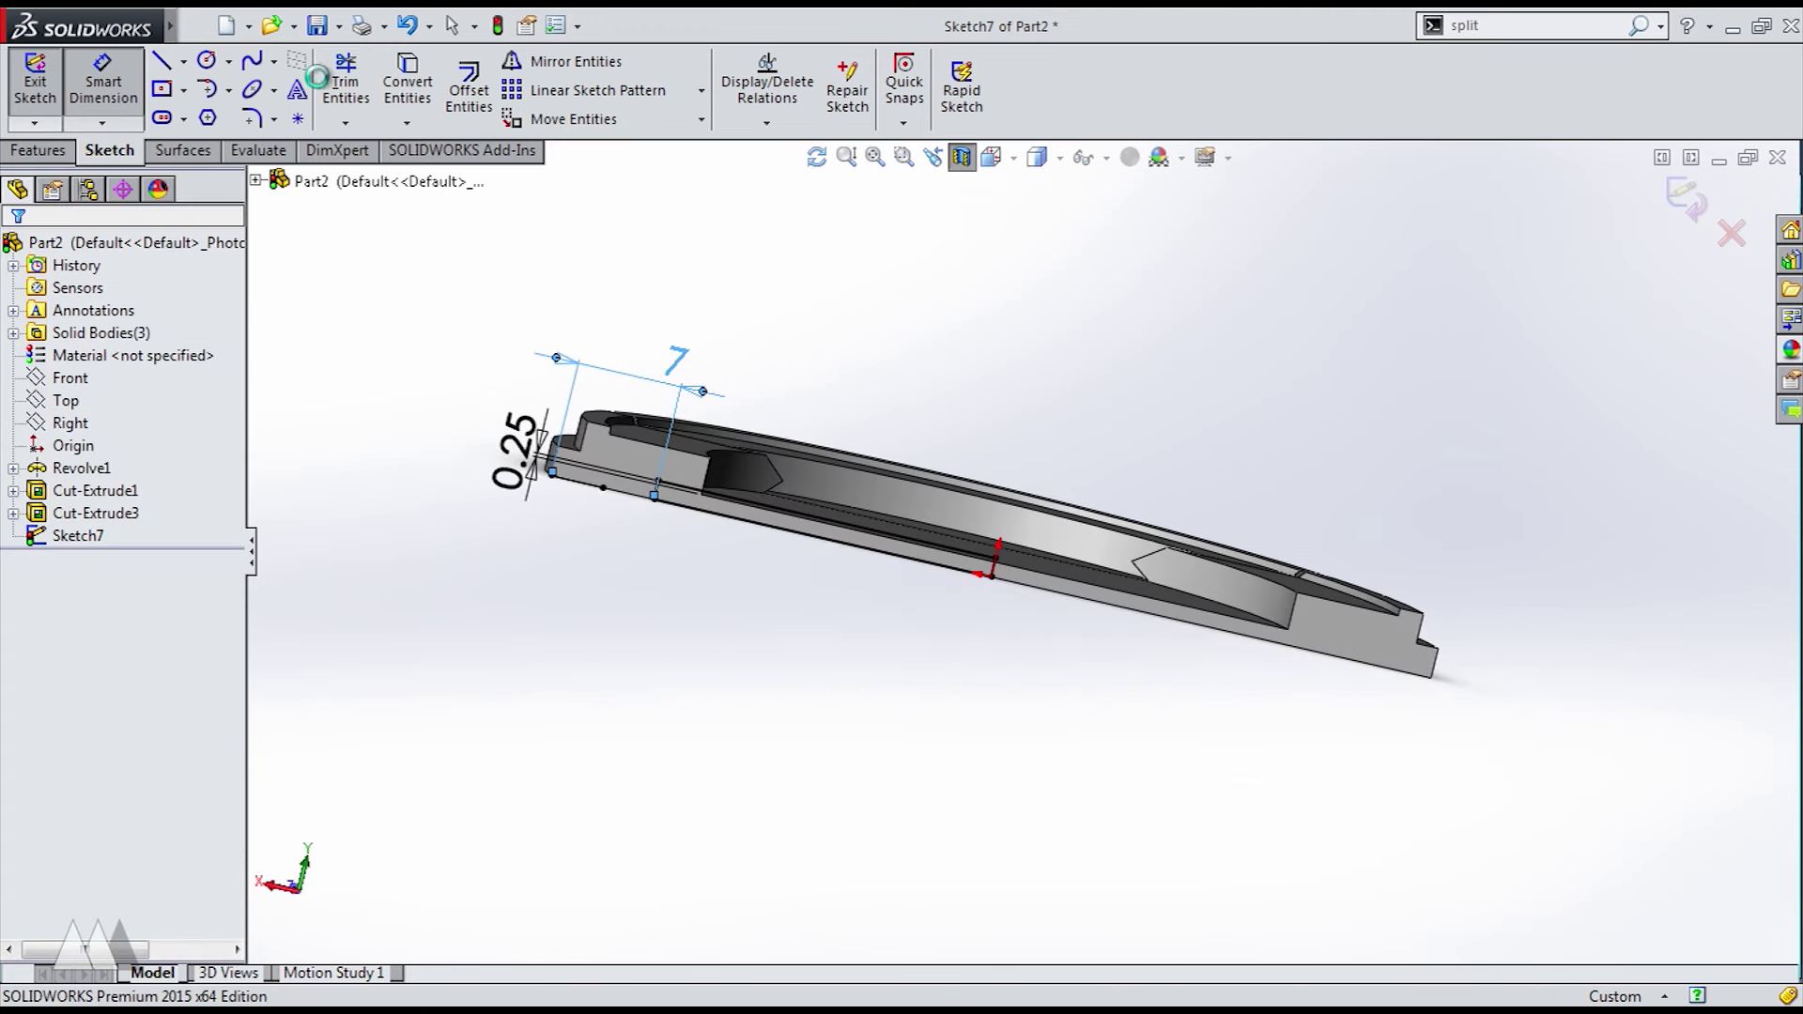
click(37, 150)
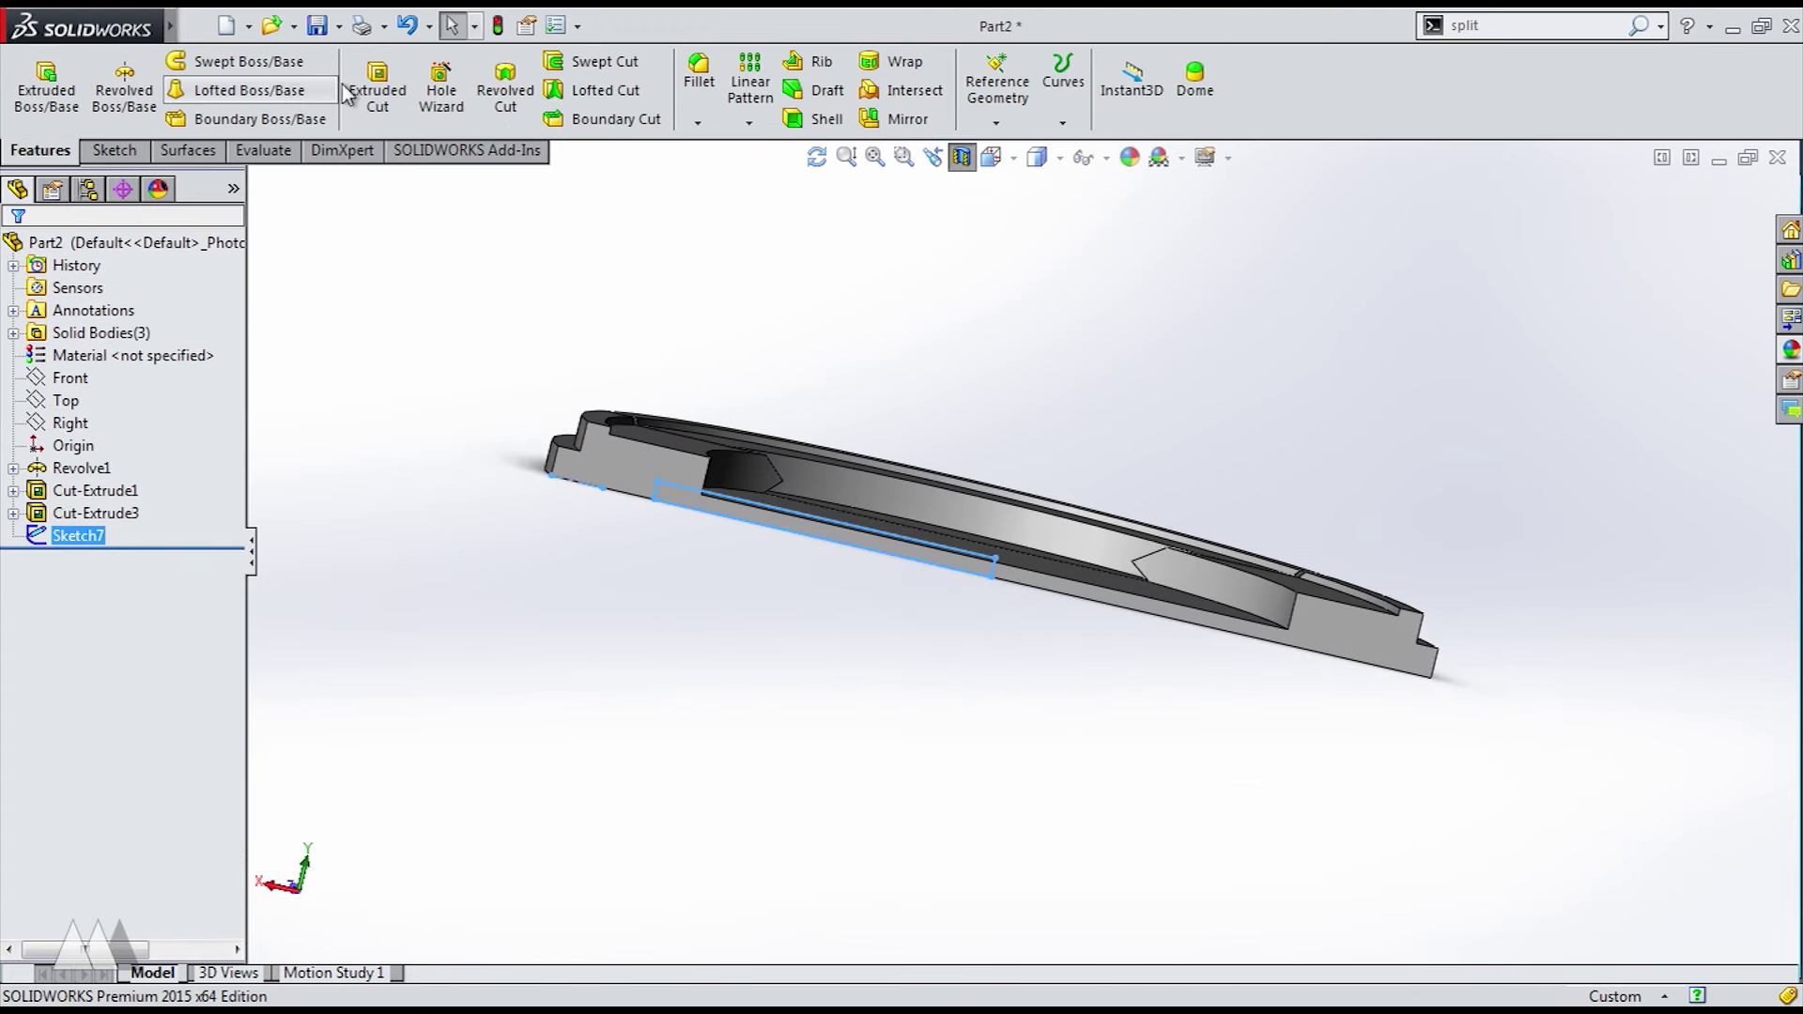
click(521, 91)
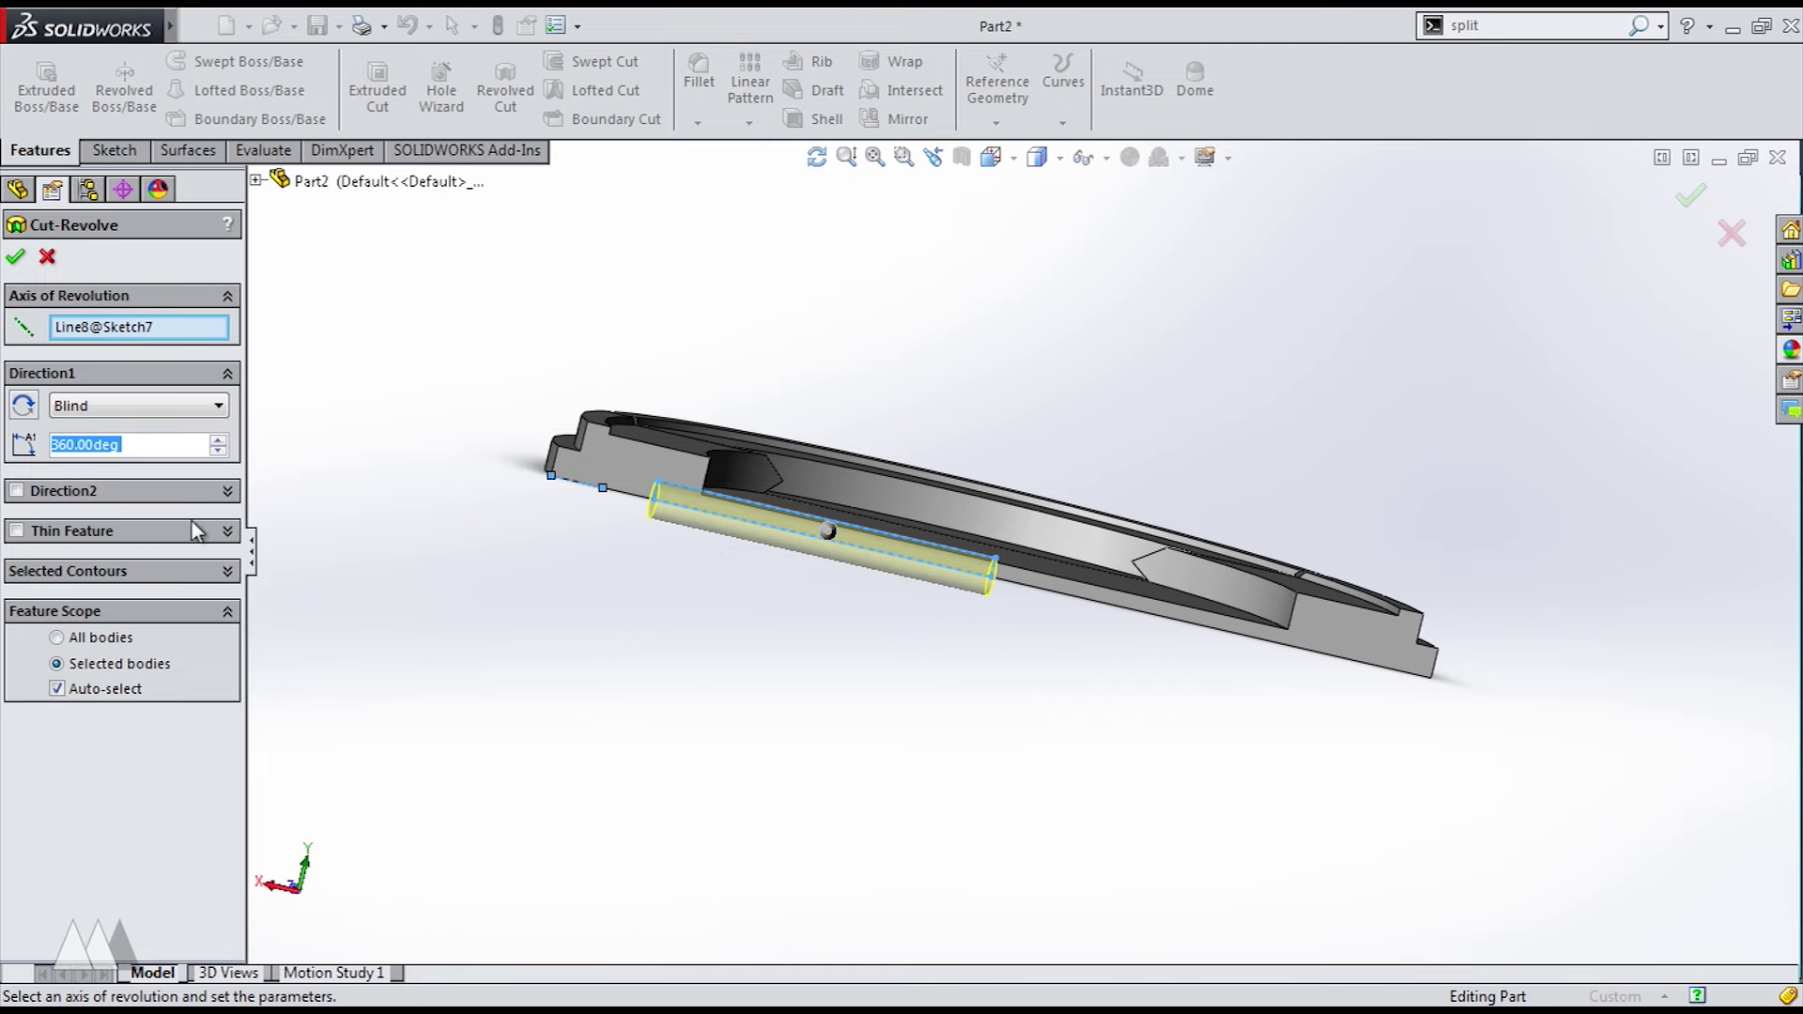
click(995, 575)
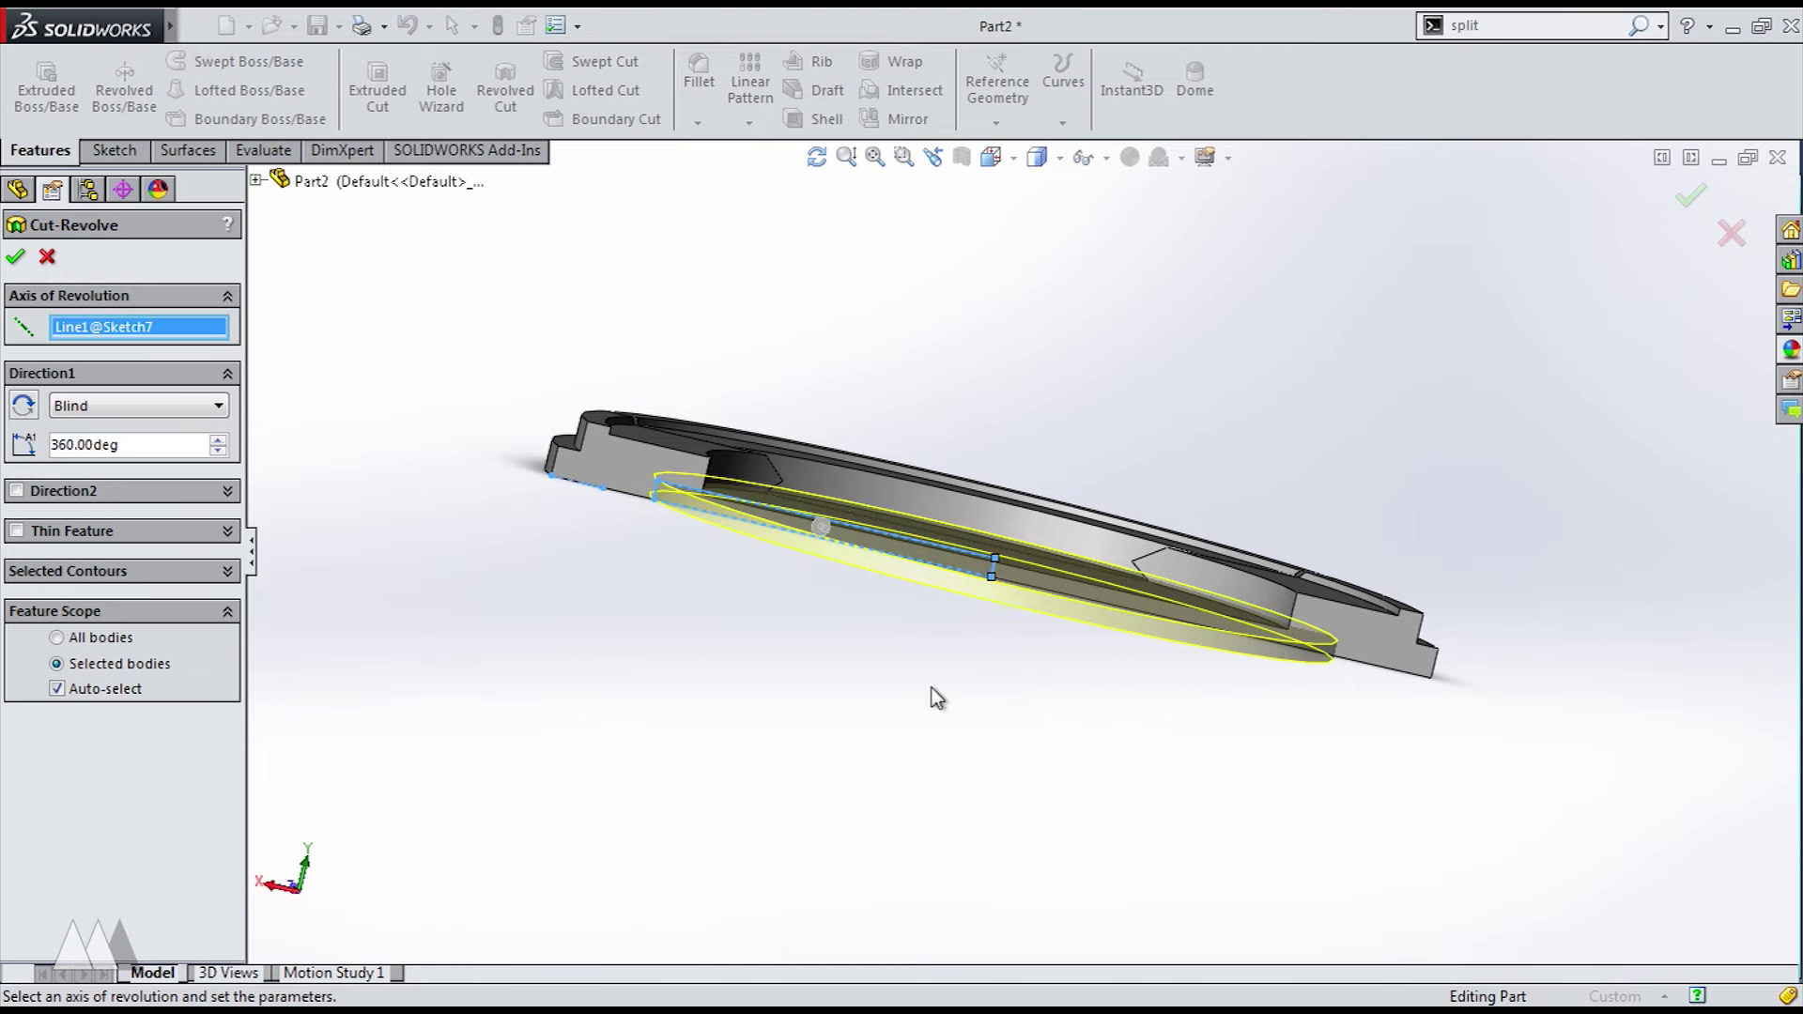
mouse_move(934, 693)
middle_down()
mouse_move(820, 797)
mouse_move(773, 777)
mouse_move(757, 801)
mouse_move(805, 800)
middle_up()
click(119, 691)
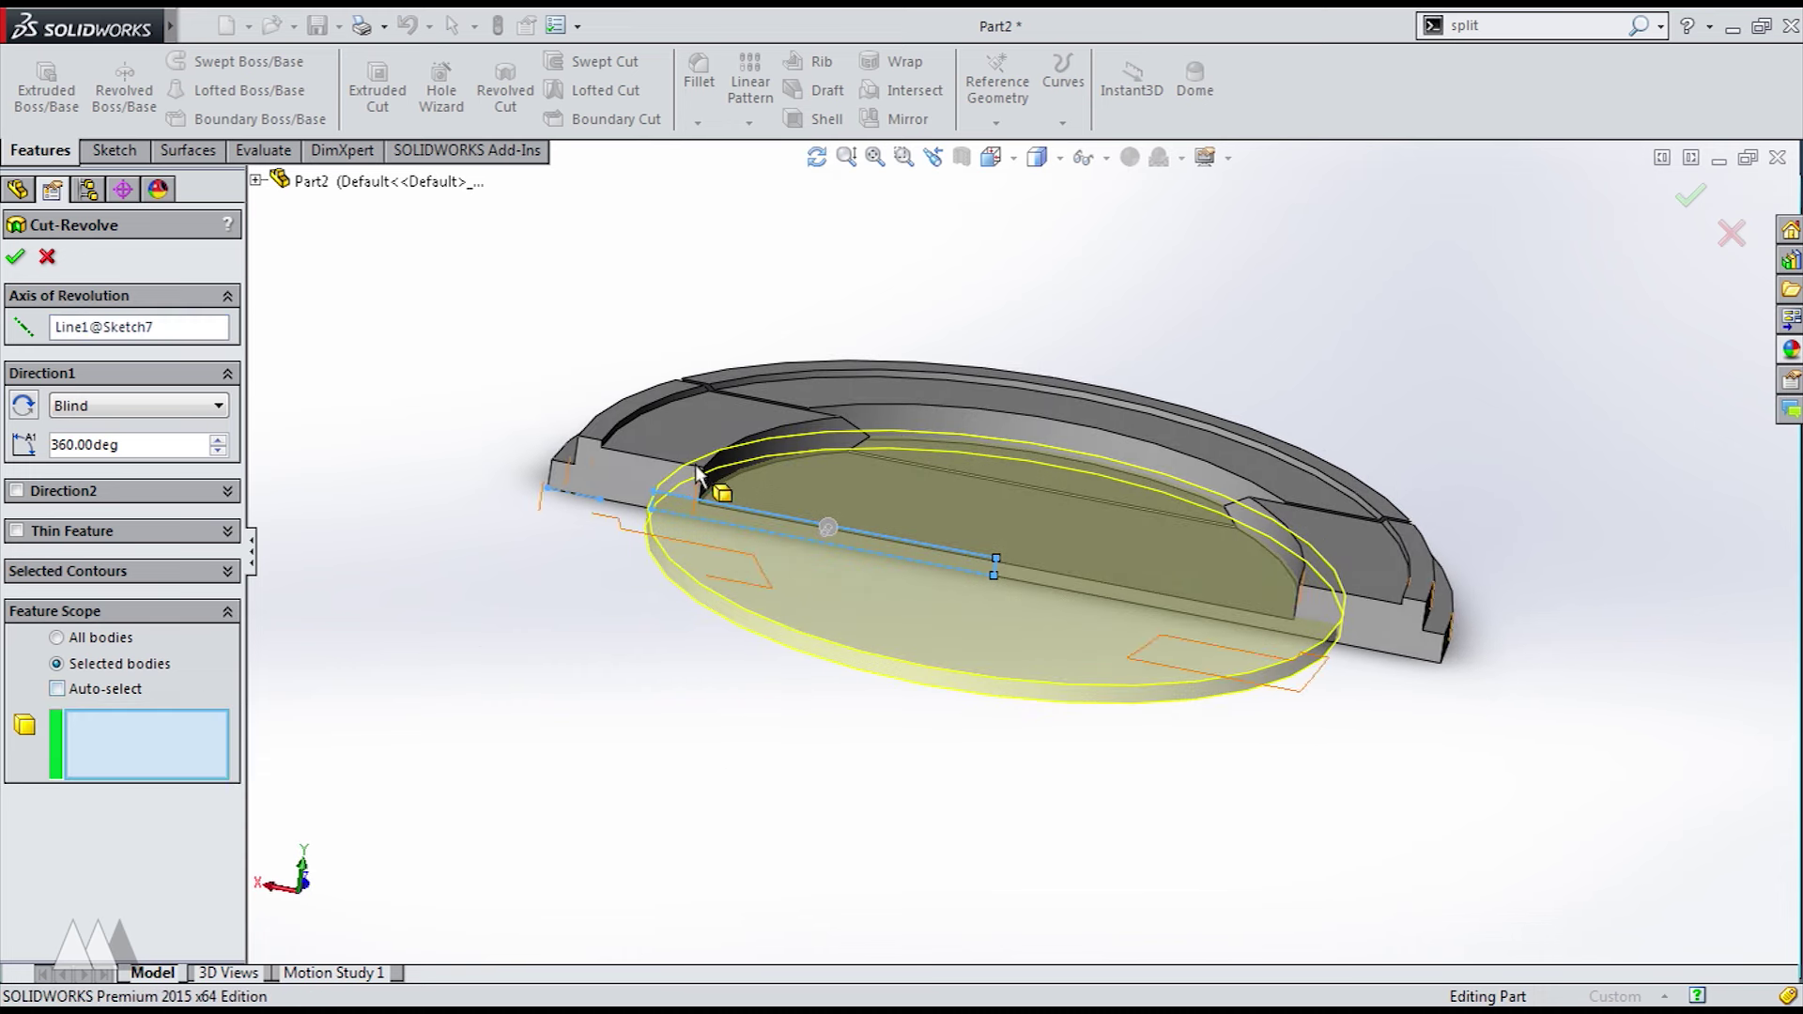
click(683, 445)
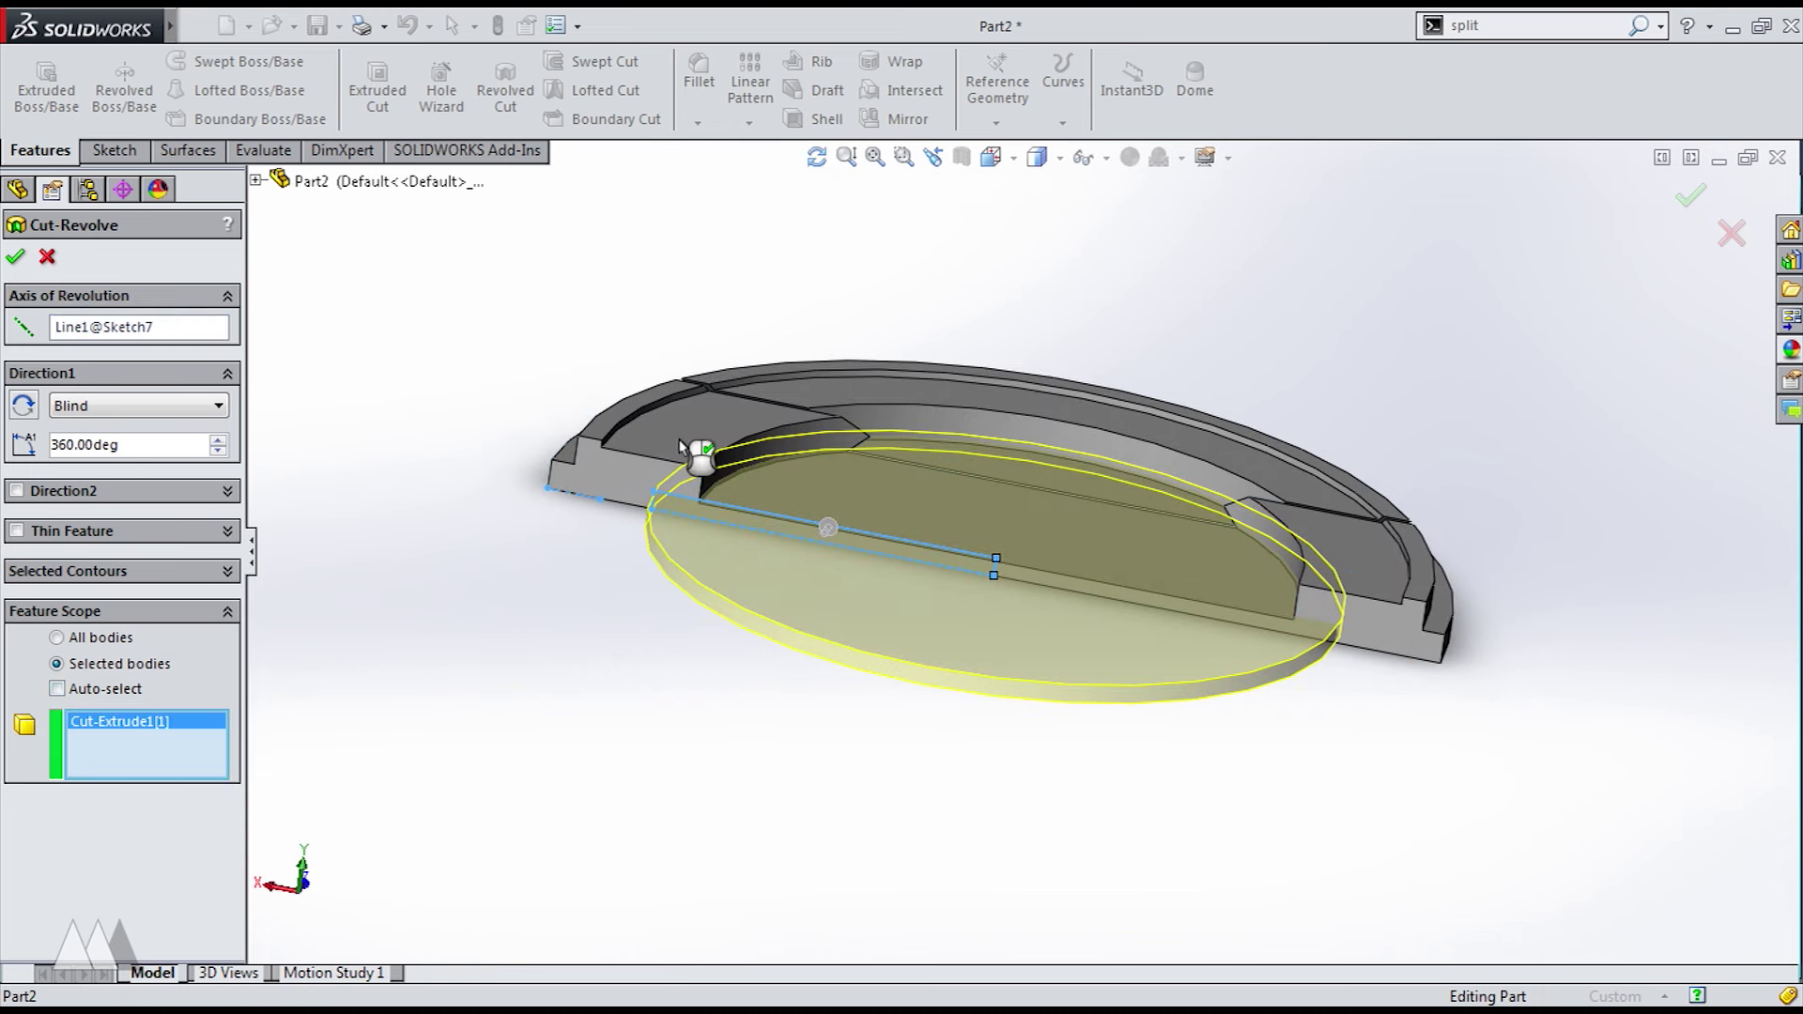
click(15, 258)
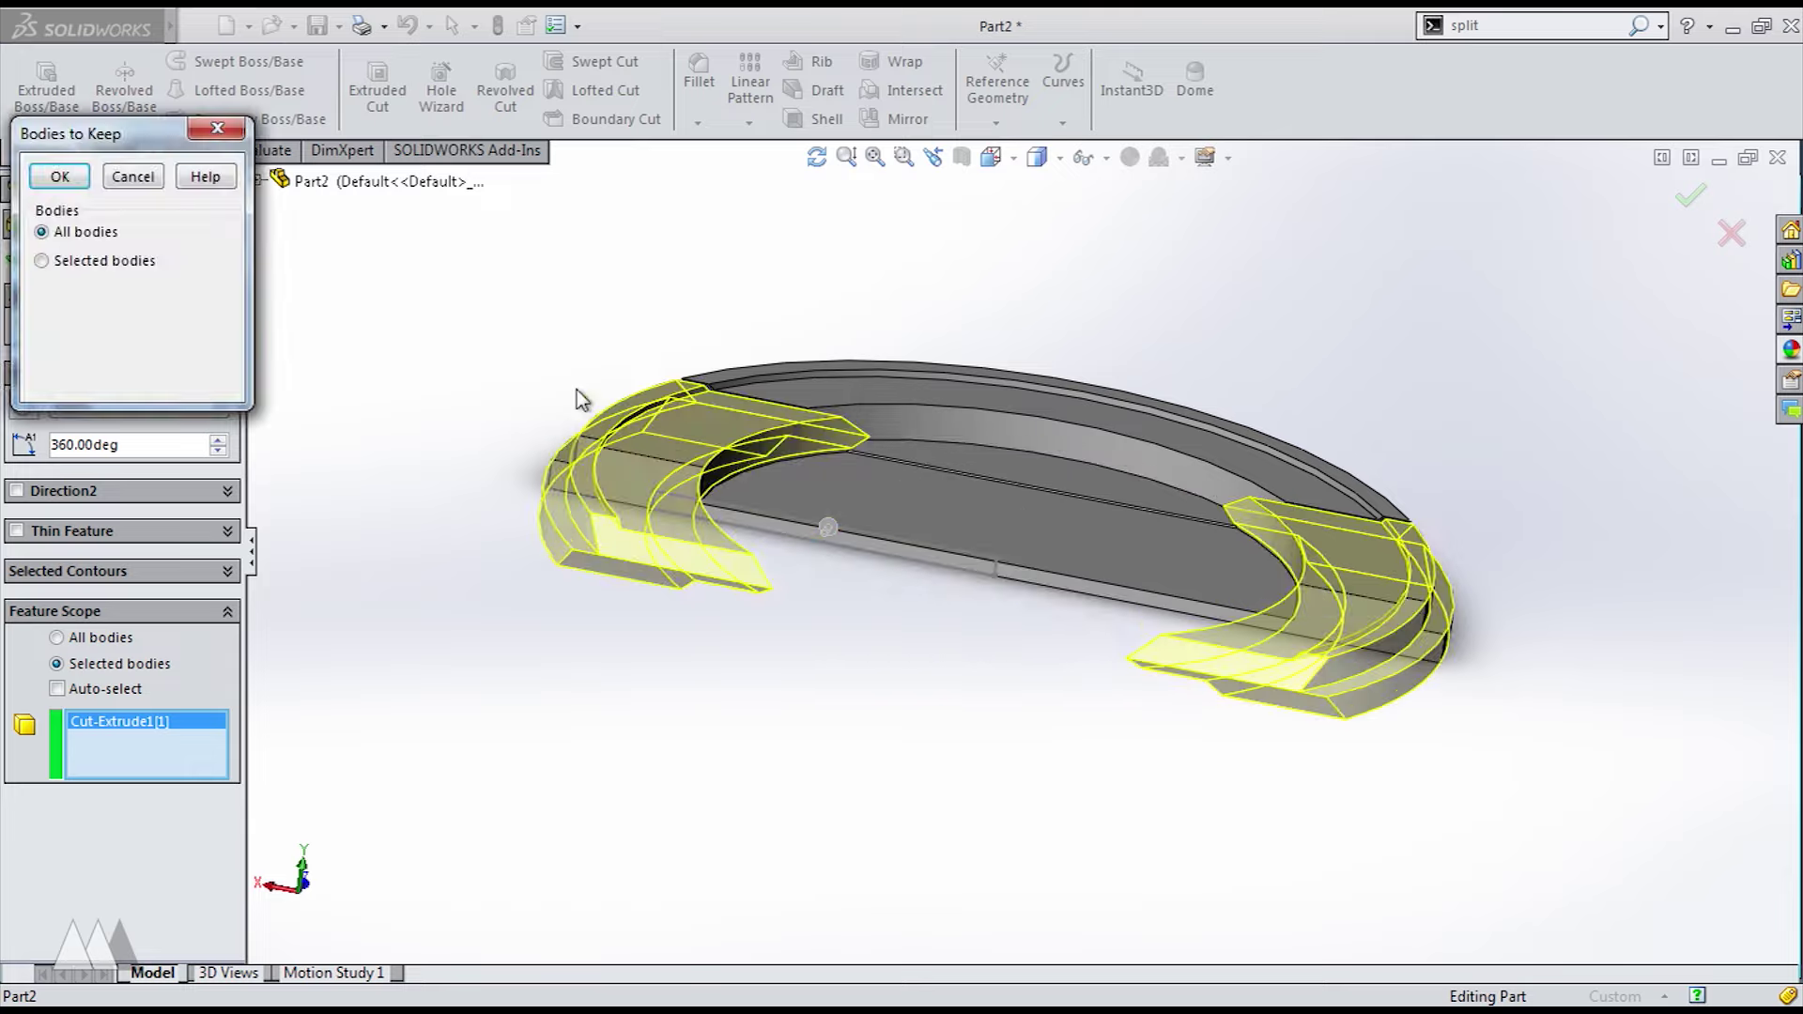
click(76, 185)
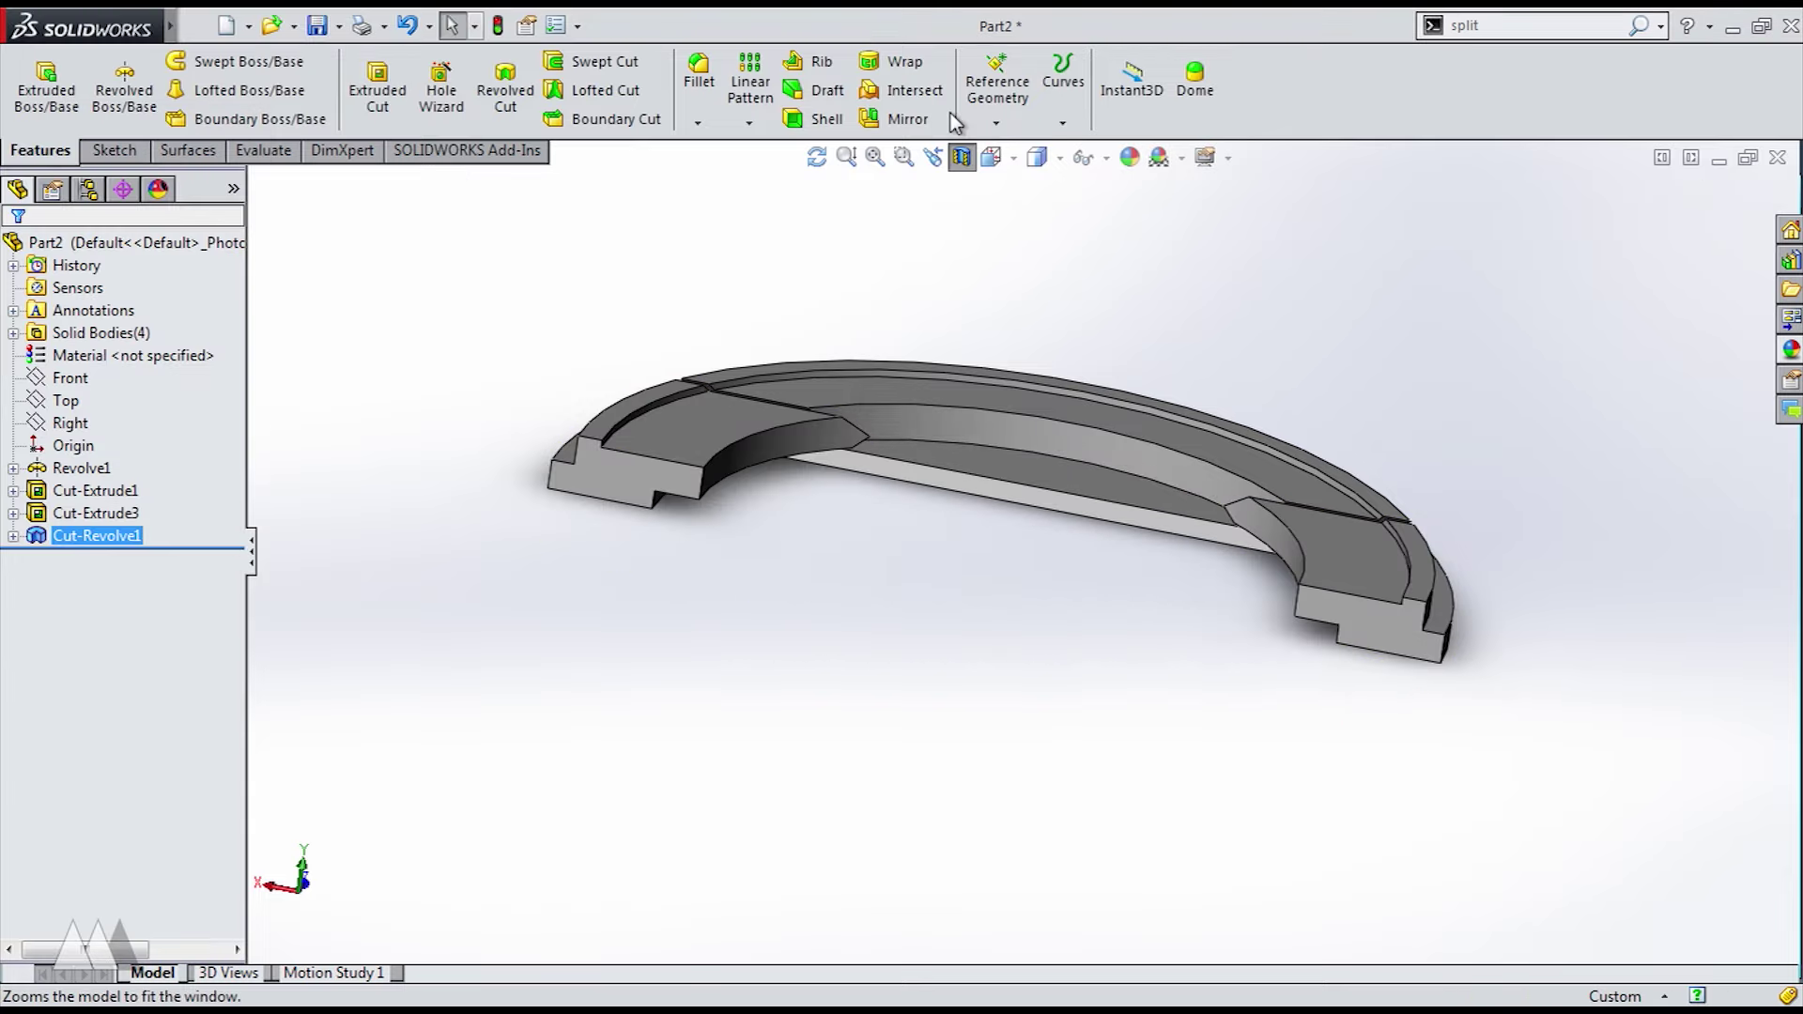
- Colour one of the two end segment bodies light red, applying the appearance to the whole body
middle_drag(897, 752, 1010, 268)
click(996, 277)
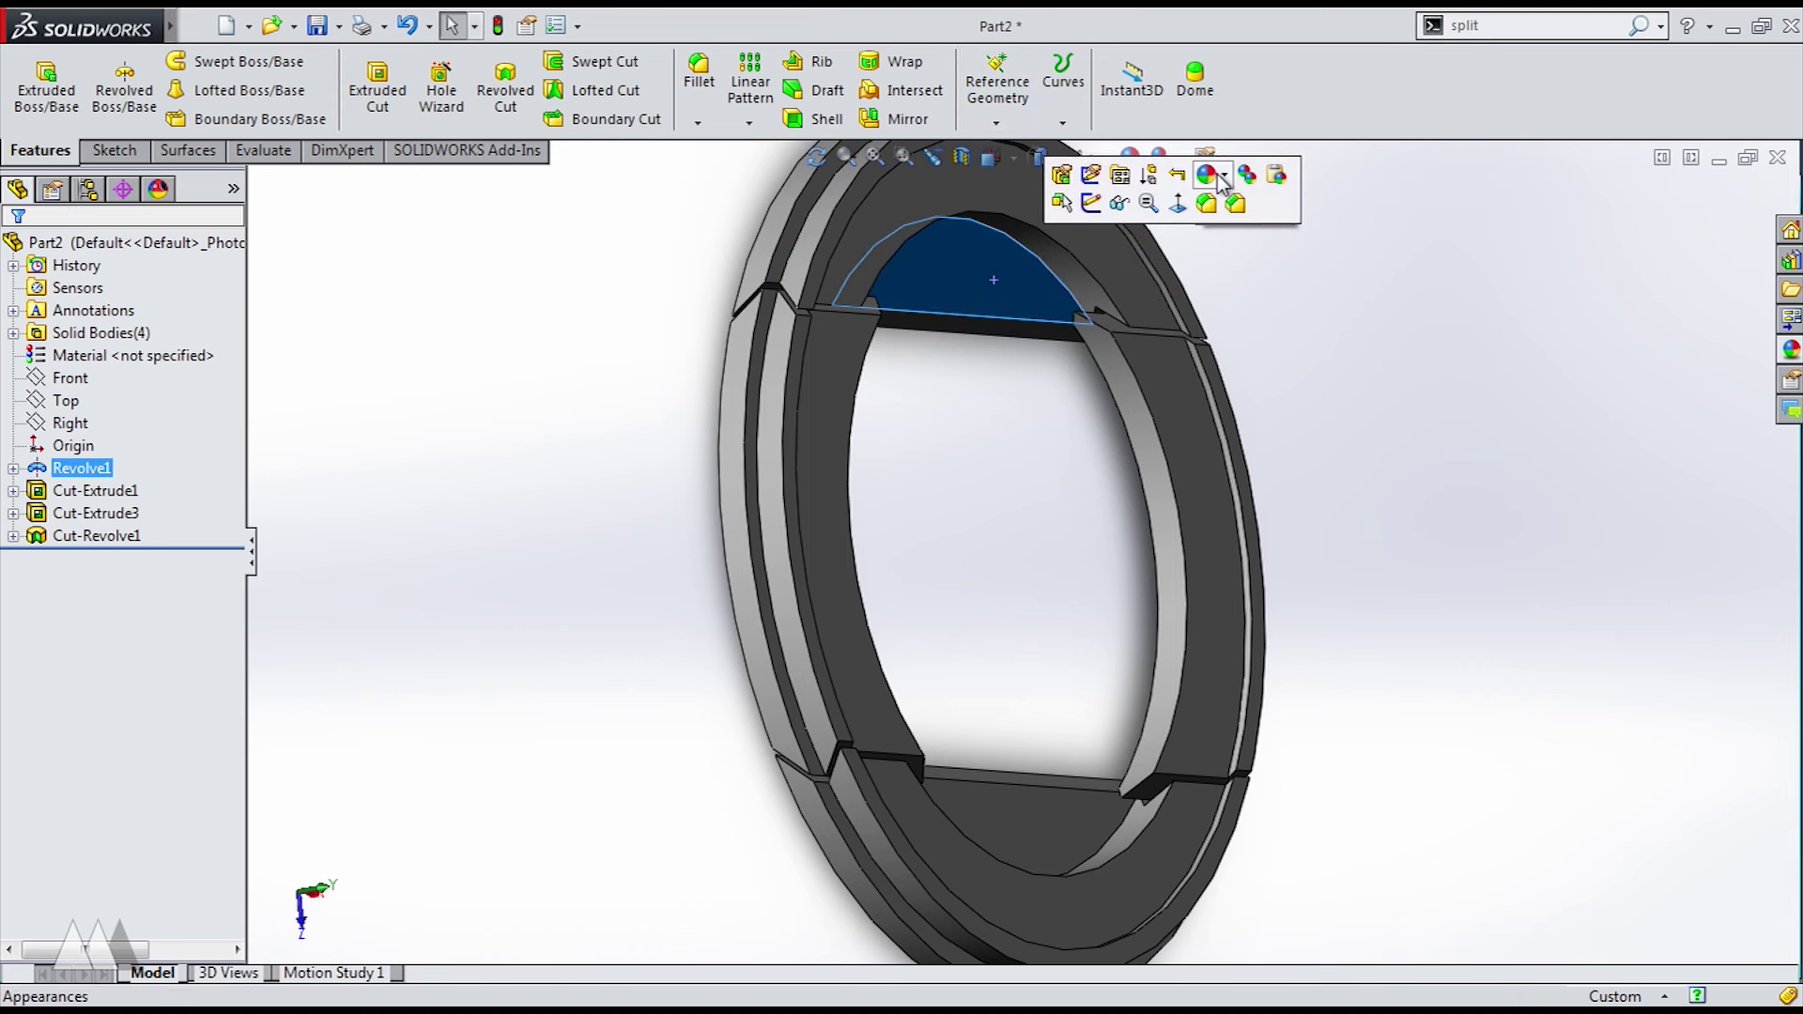
click(1221, 174)
click(1240, 269)
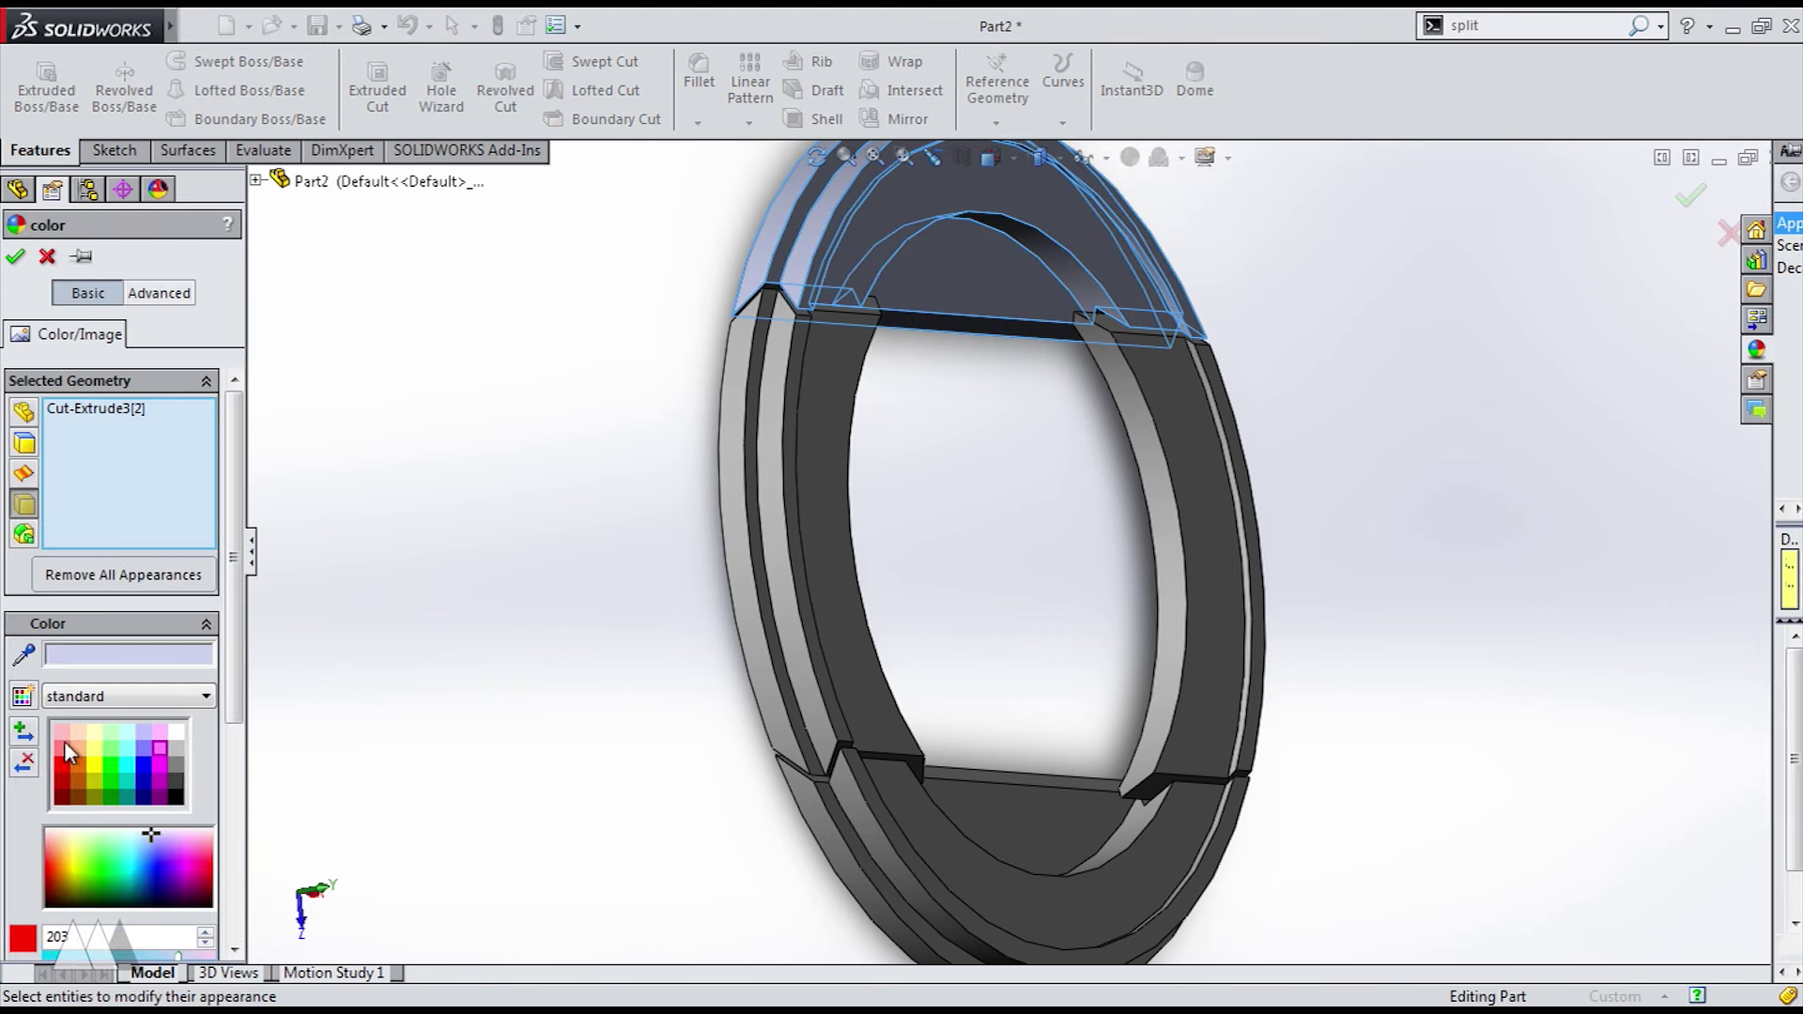
click(62, 747)
key(f)
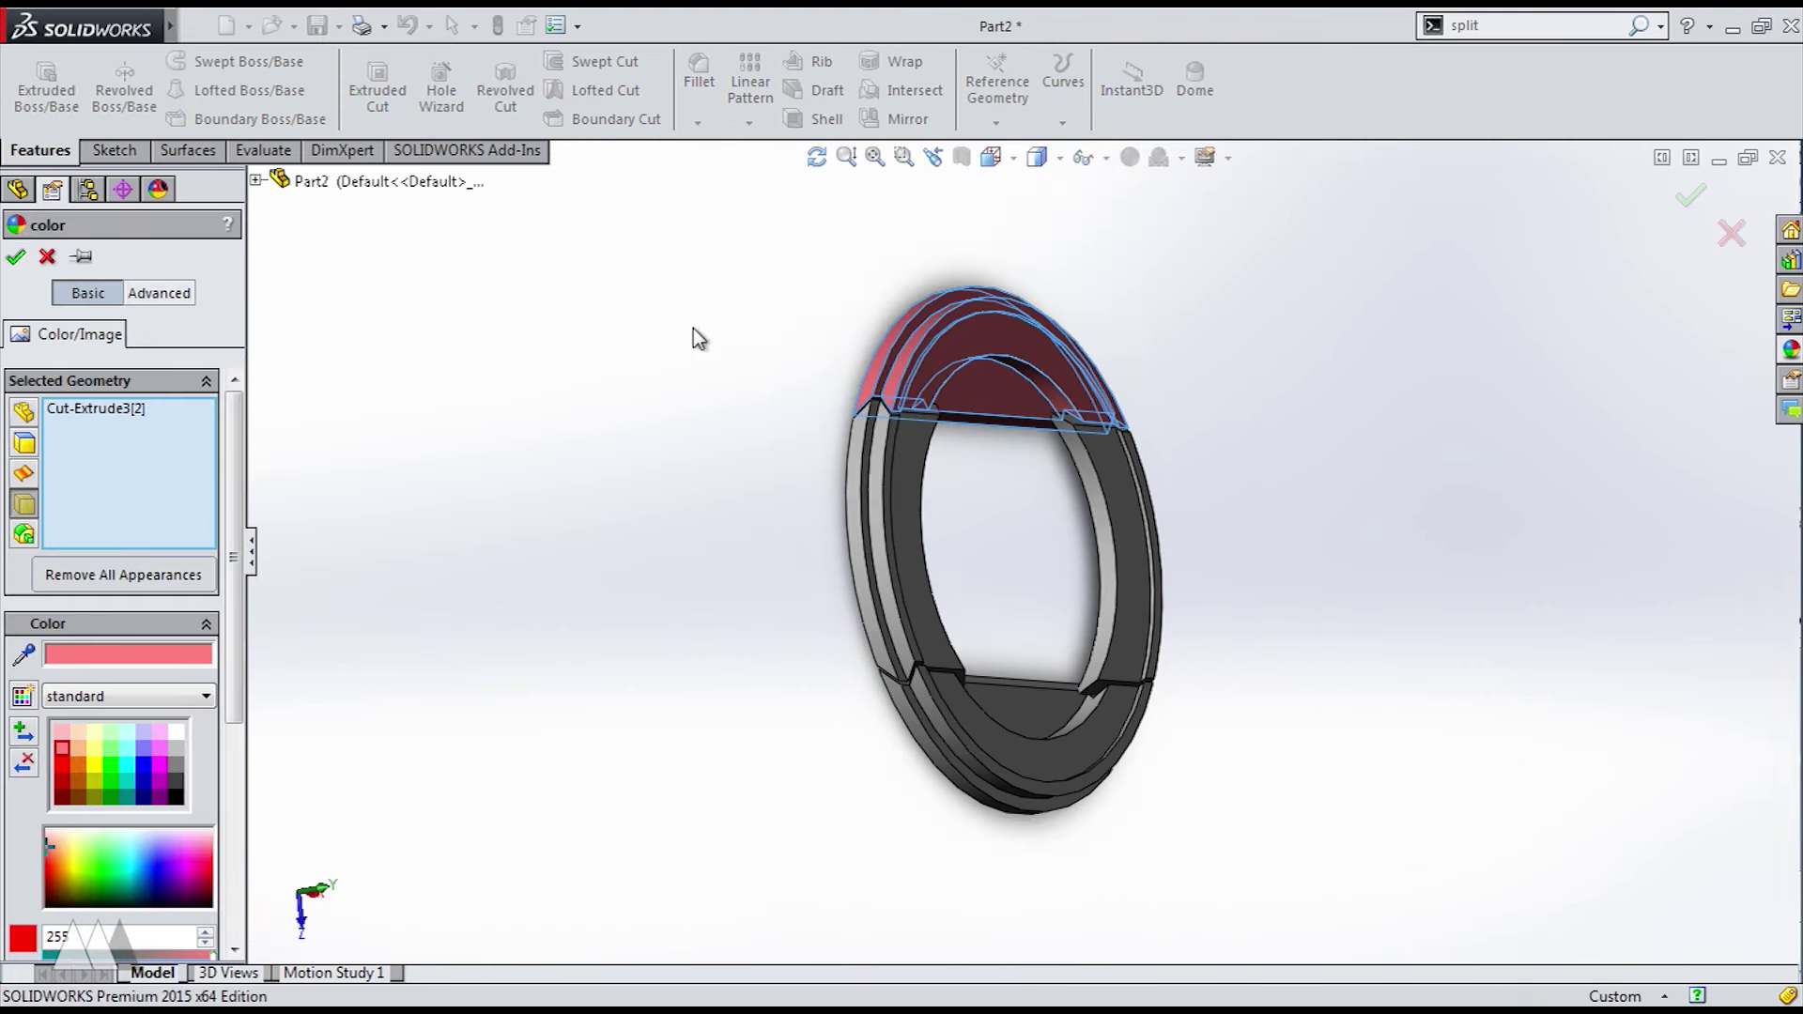
key(Return)
- Colour one of the two remaining middle ring bodies light yellow at body level
click(909, 464)
click(1133, 355)
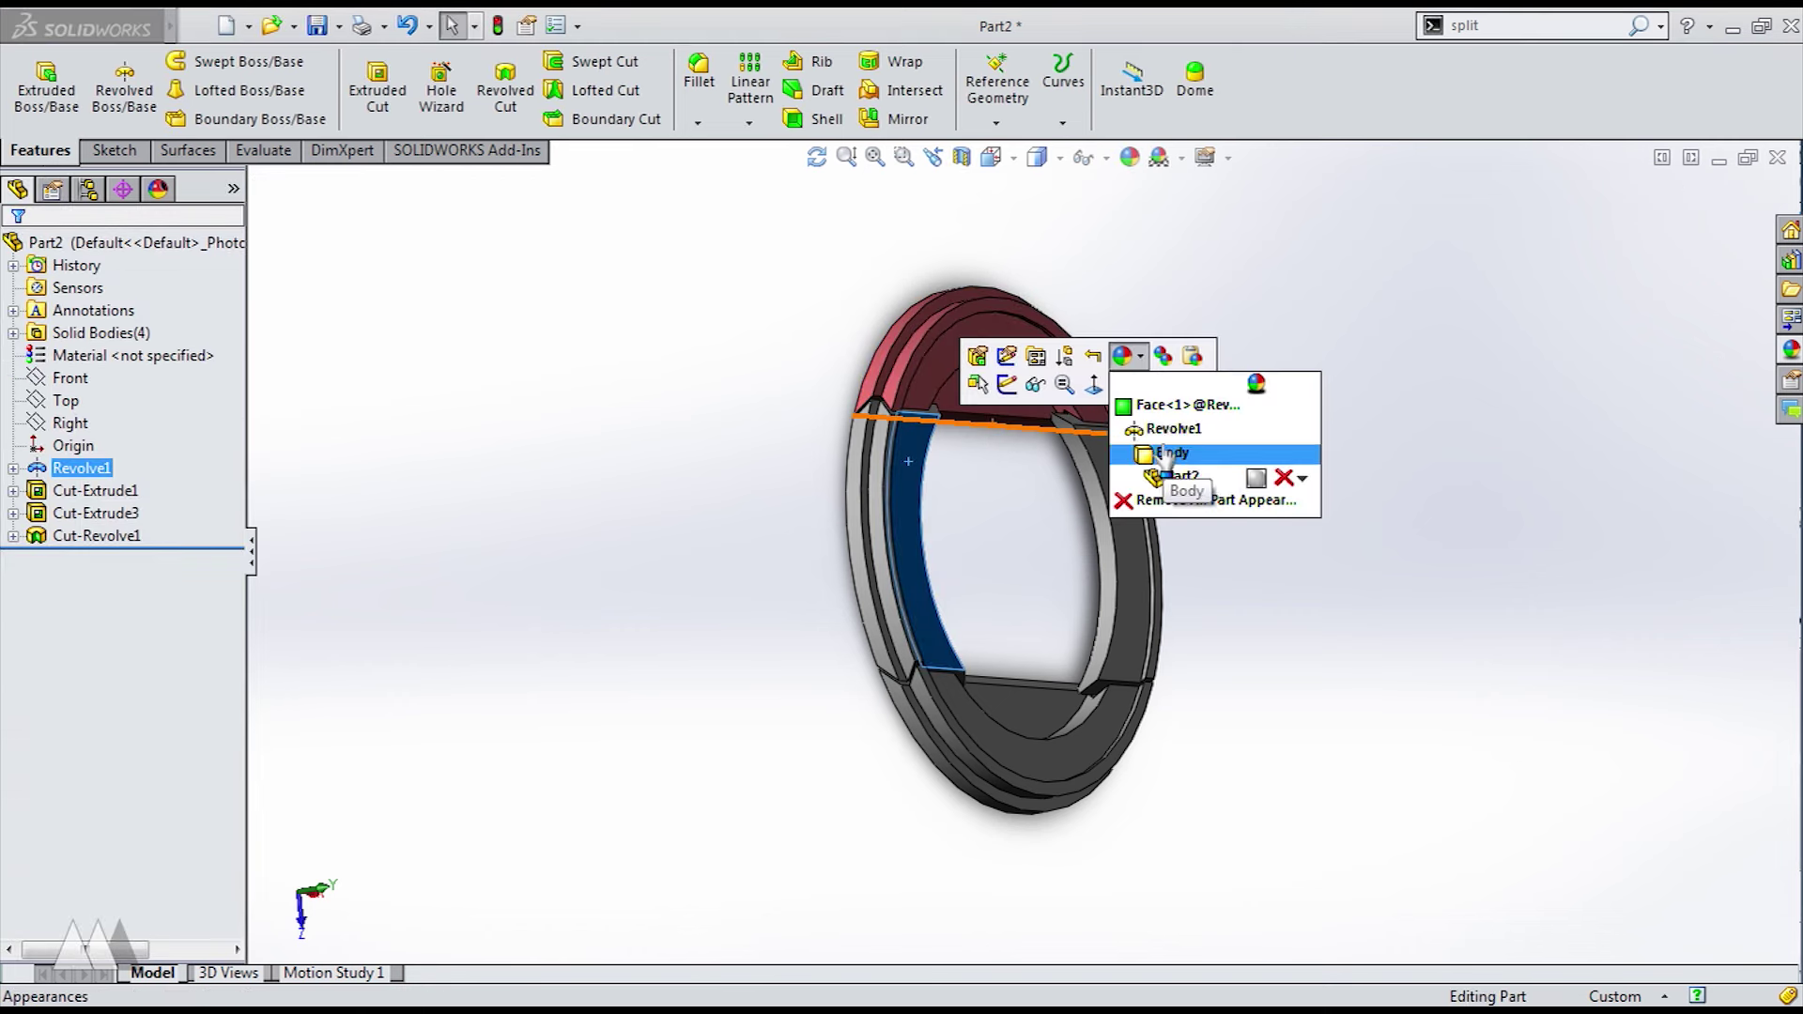
click(1164, 455)
click(93, 751)
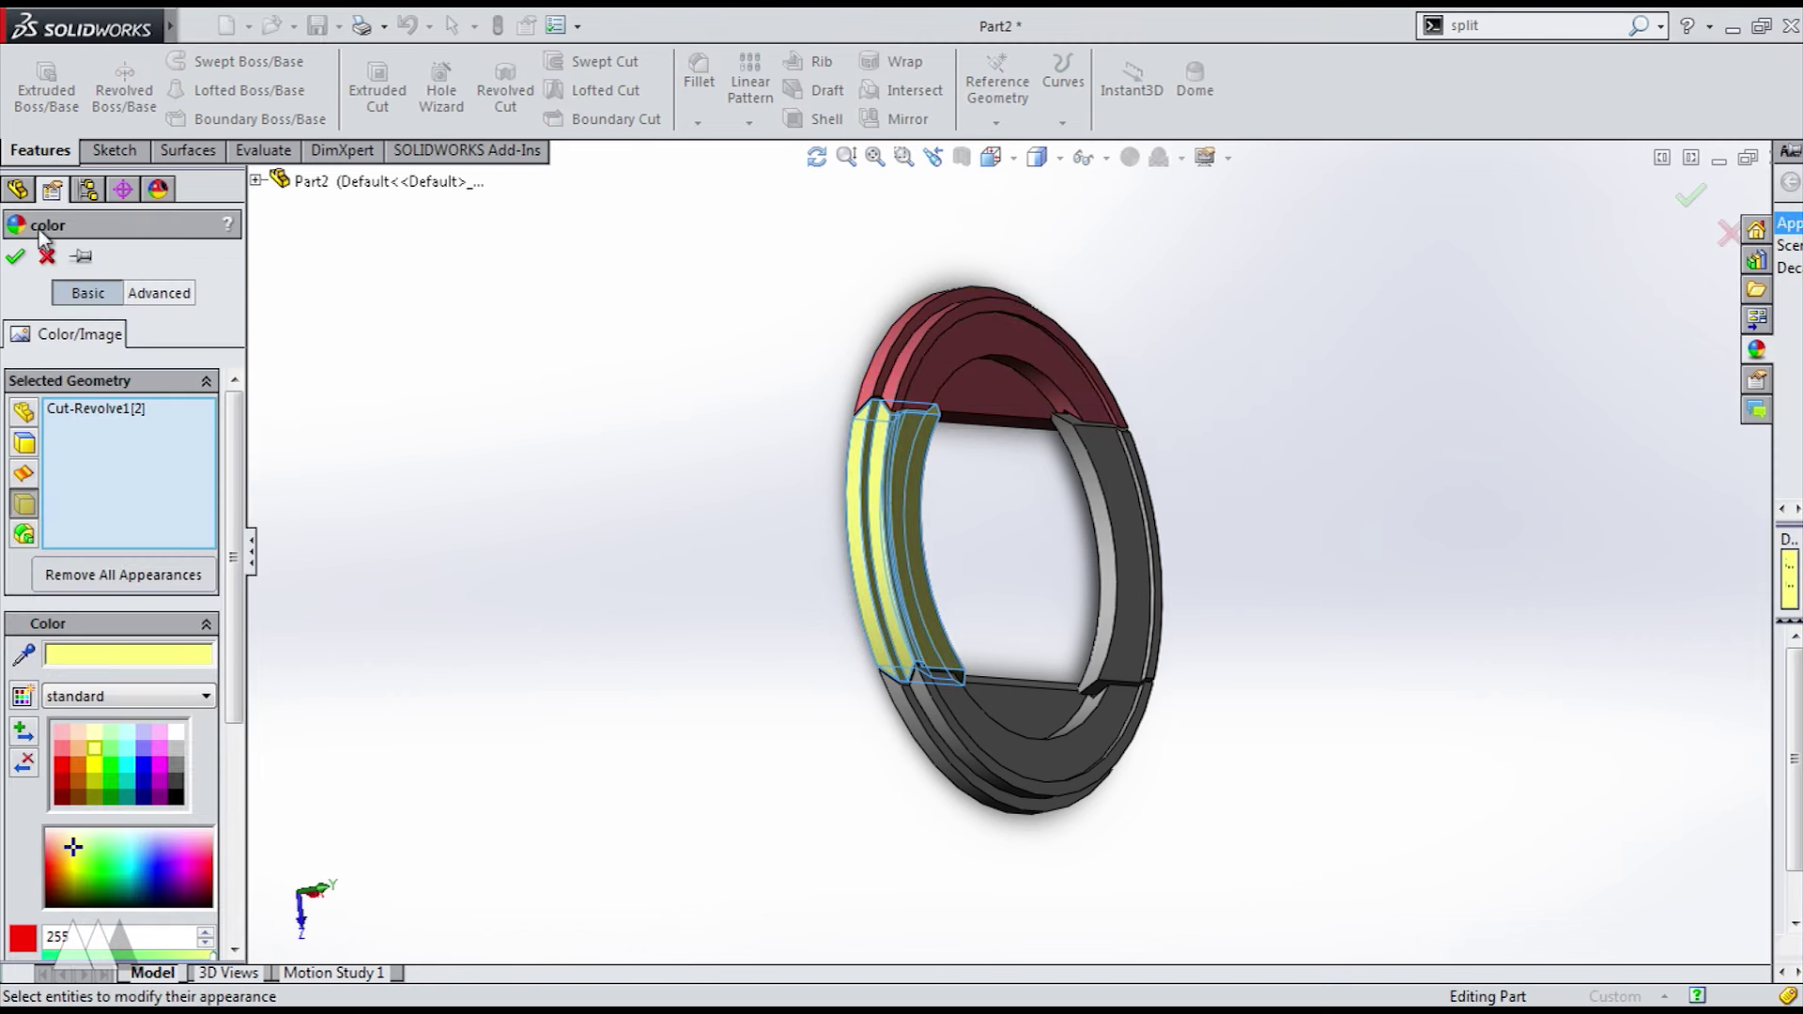
right_click(1117, 488)
- Colour the other middle ring body, opposite the yellow one, light green at body level
click(1117, 488)
click(1334, 385)
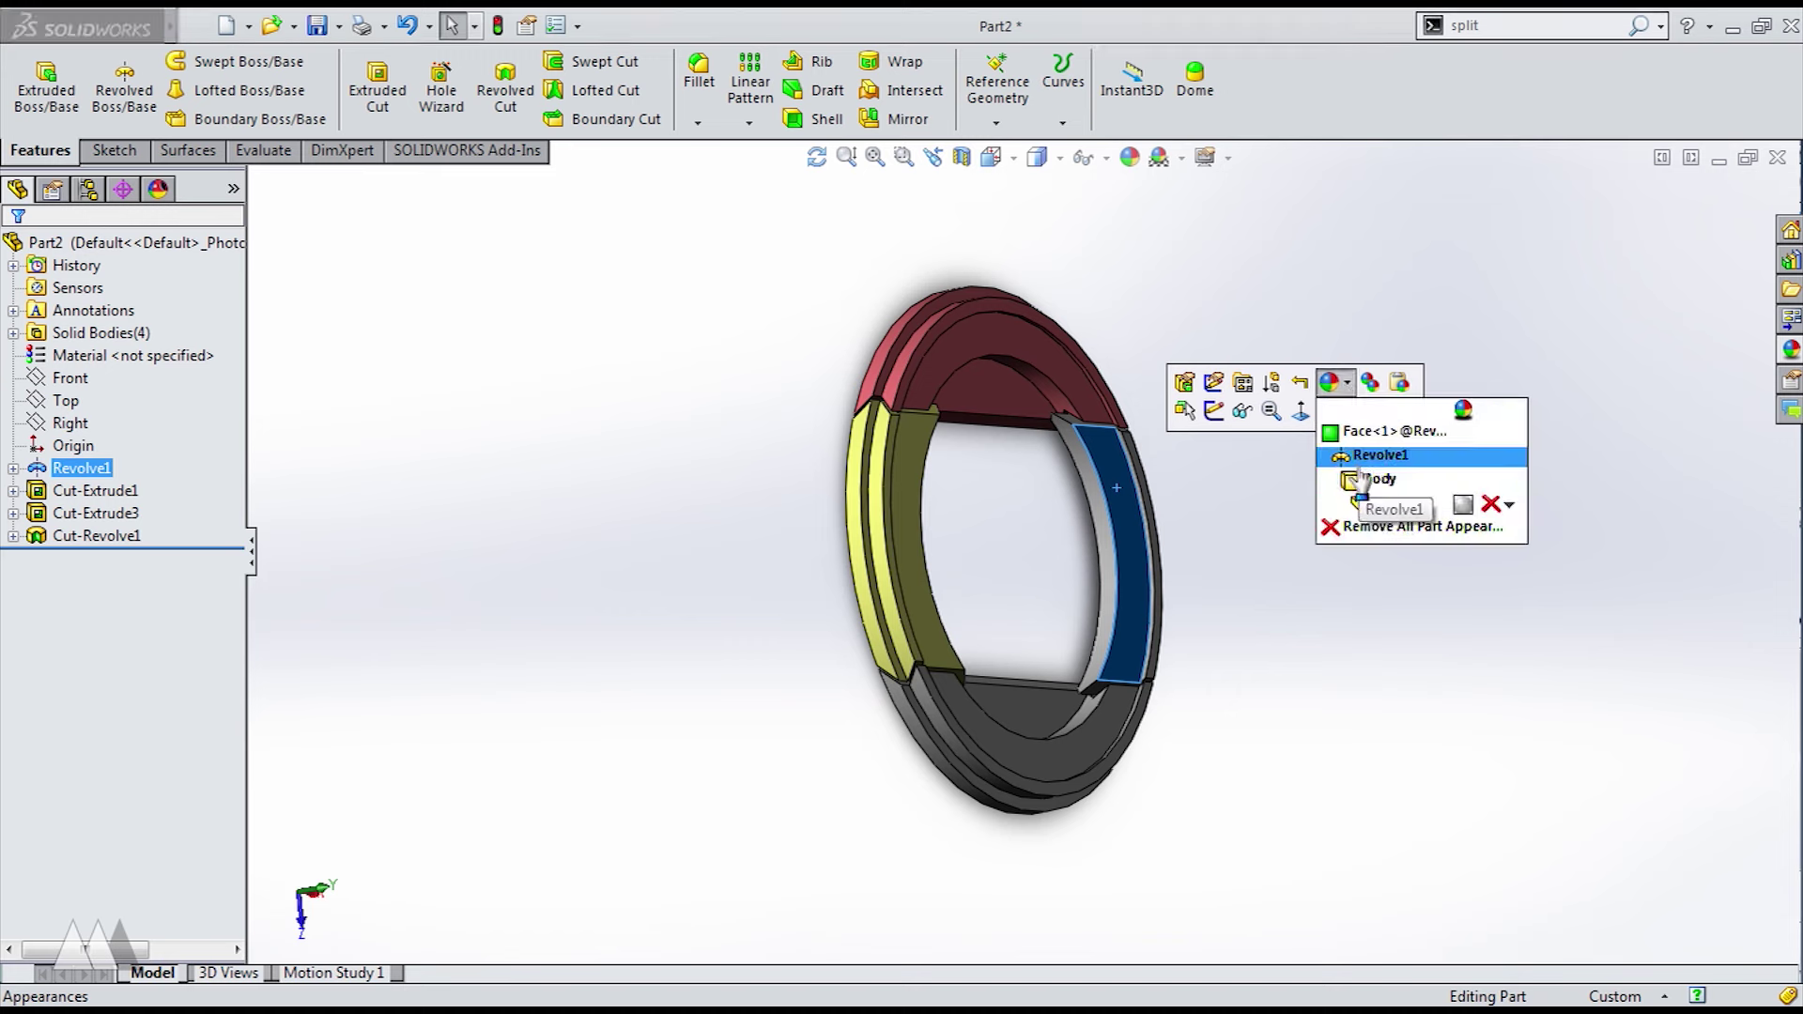
click(1360, 483)
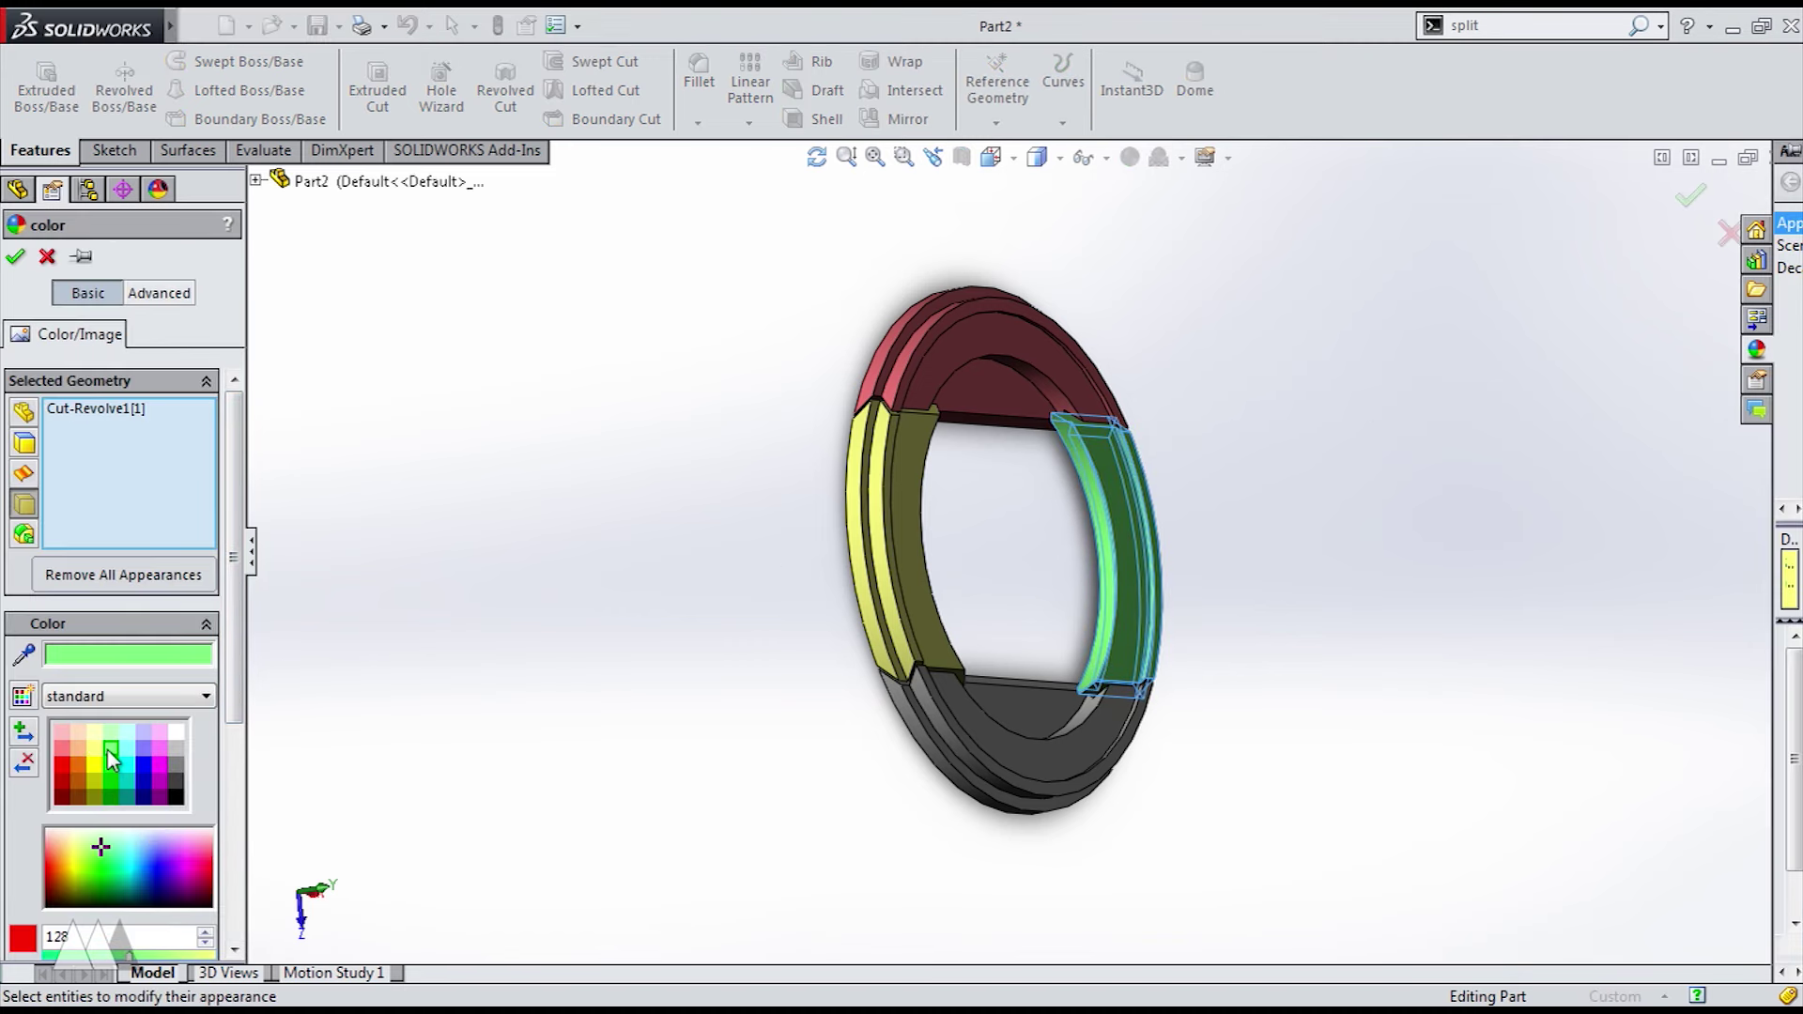
key(Return)
- Colour the remaining grey end segment body light blue with RGB 128, 194, 255
click(1036, 728)
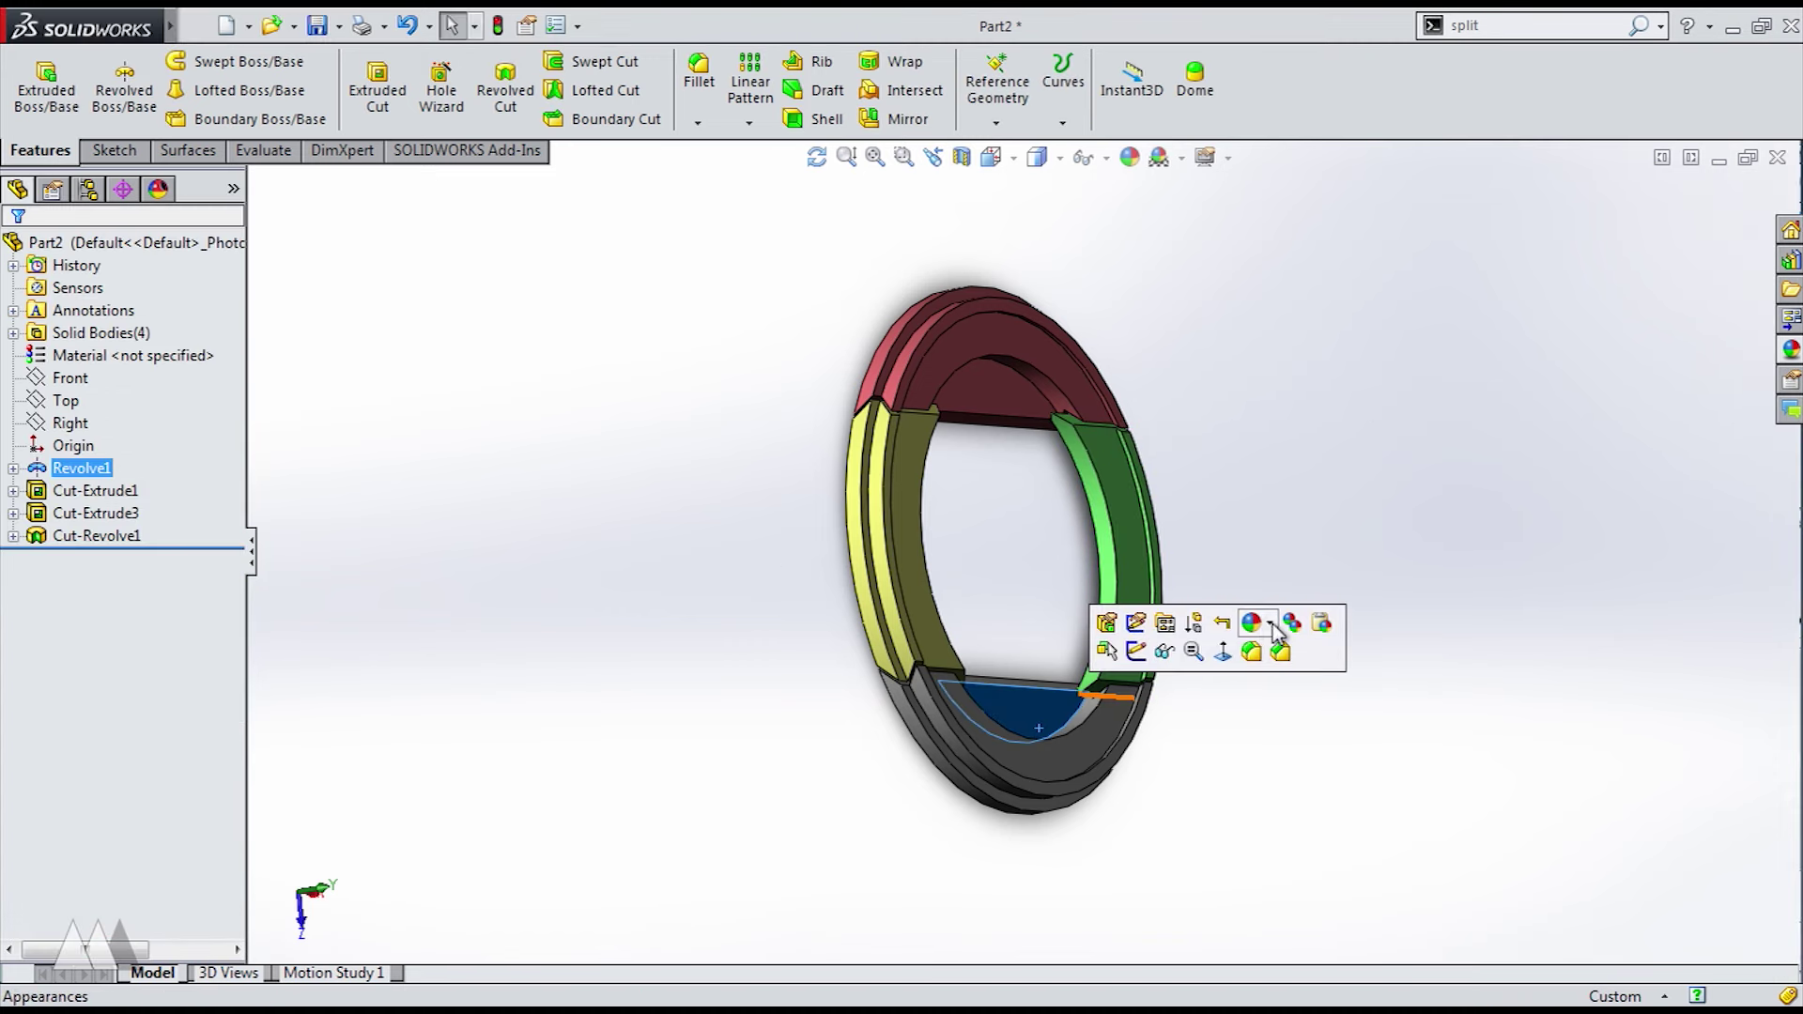
click(1263, 628)
click(1307, 725)
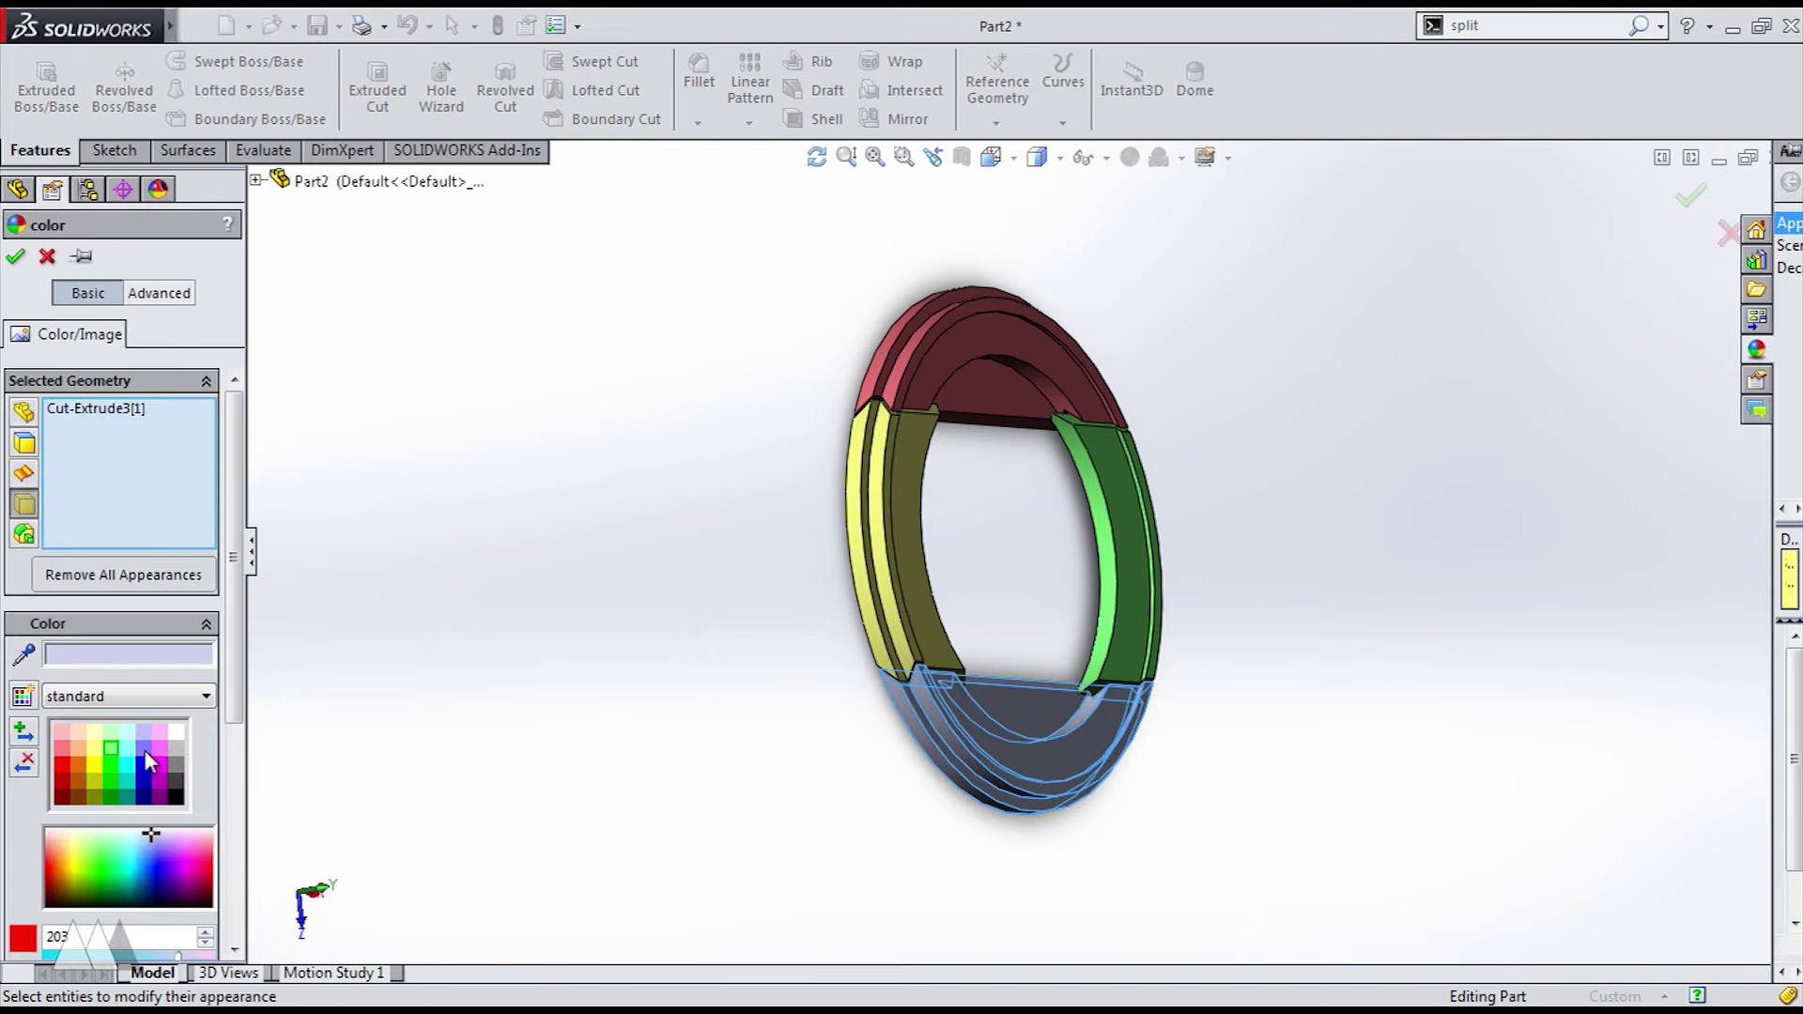
click(142, 752)
scroll(146, 826, down, 5)
scroll(144, 605, up, 3)
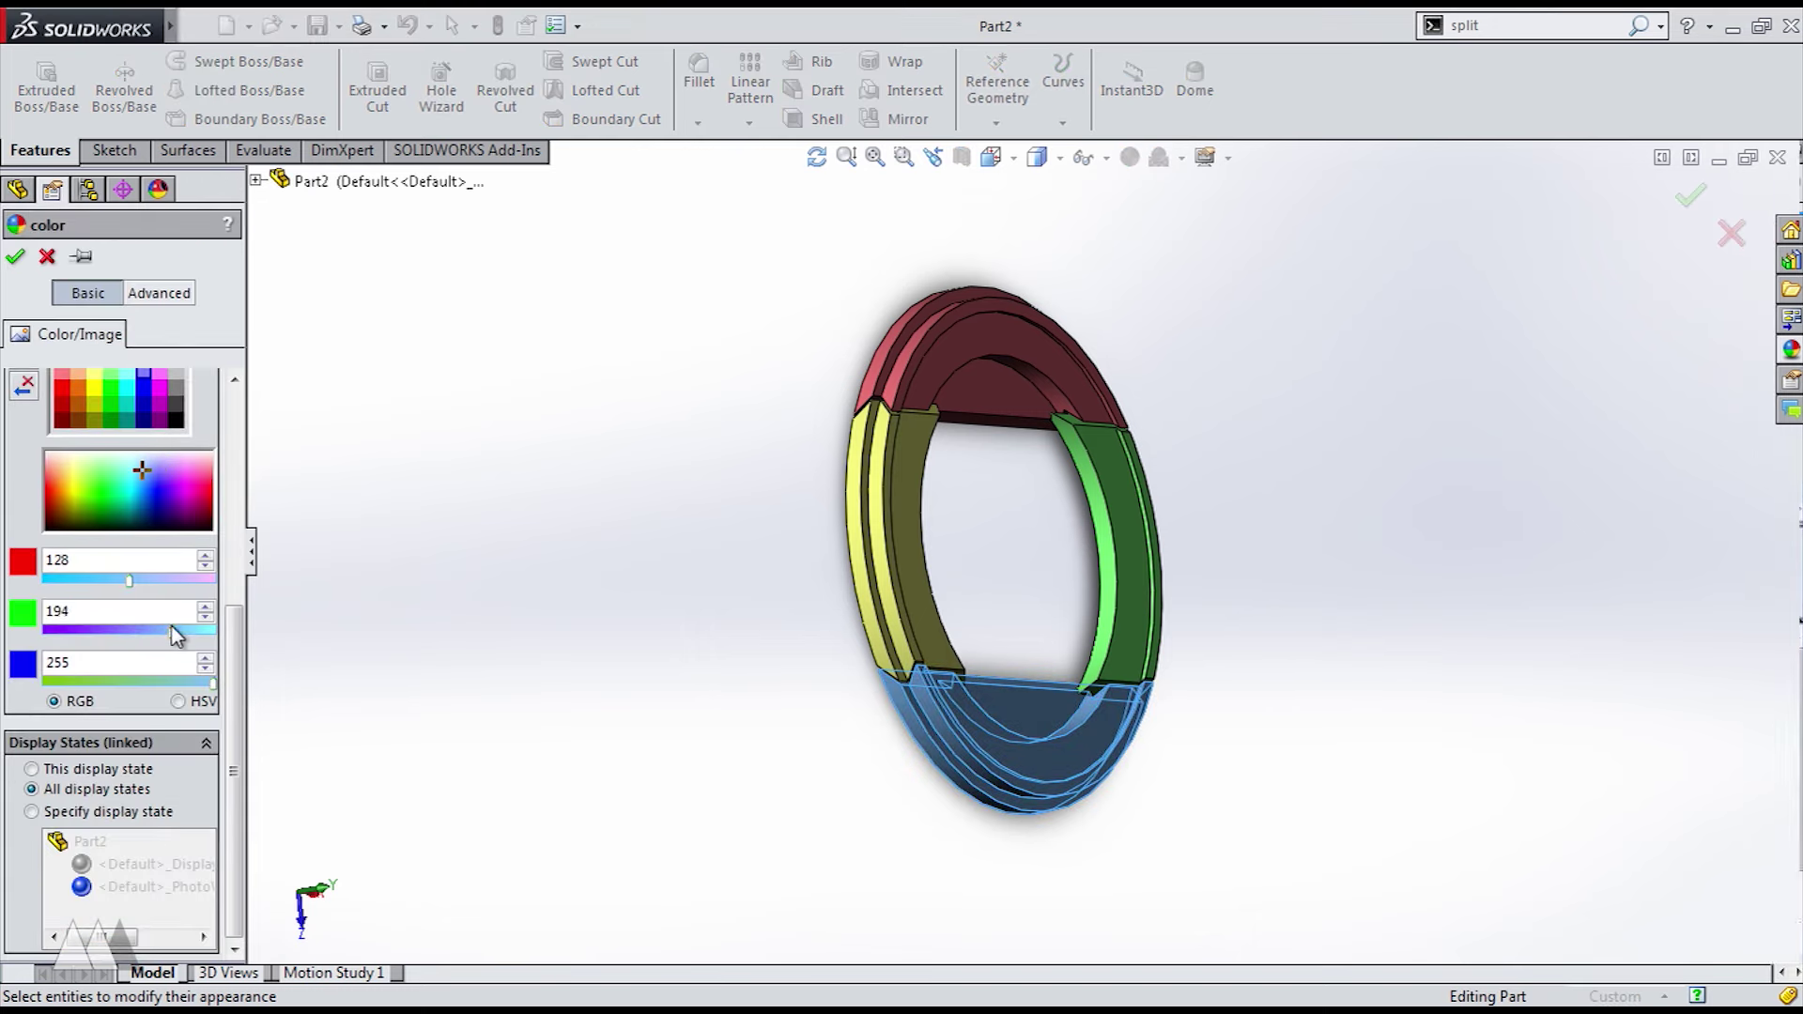
key(Return)
- Edit the revolved cut's sketch and set the profile's distance from the disc's outer edge to 5 mm
middle_drag(788, 792, 752, 826)
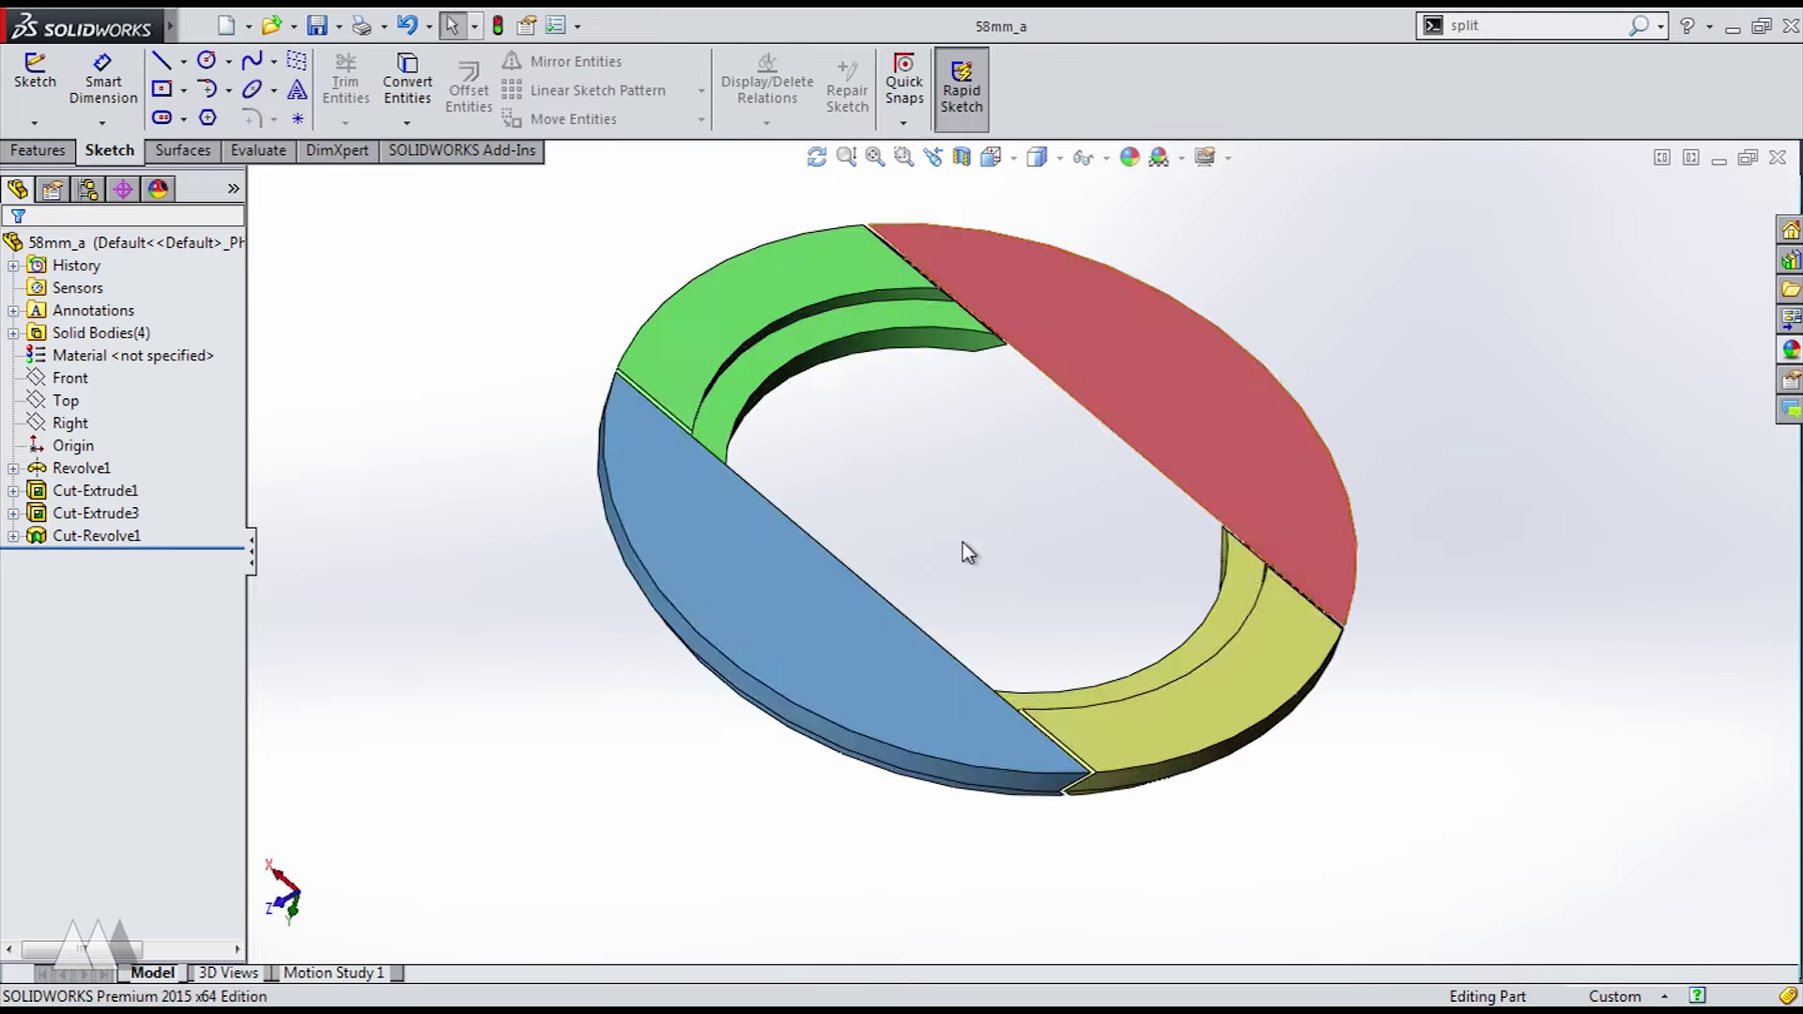
mouse_move(966, 551)
middle_down()
mouse_move(1030, 217)
mouse_move(1032, 446)
middle_up()
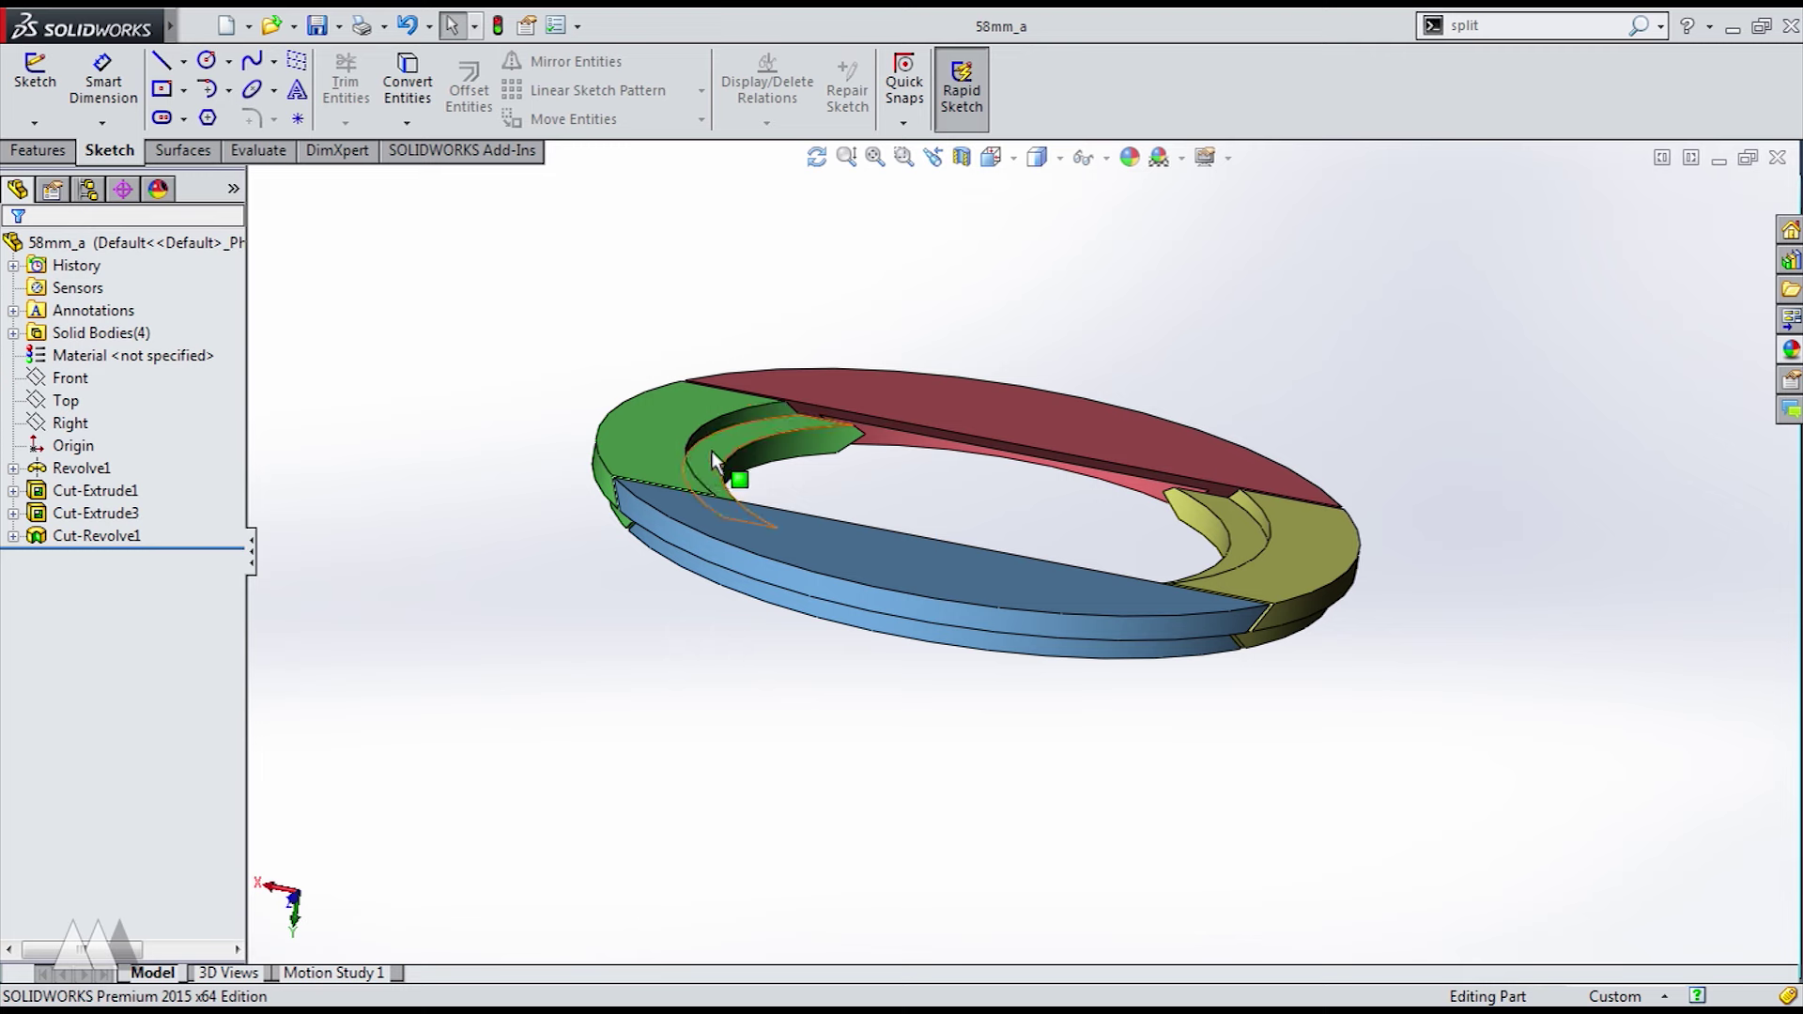
click(711, 451)
click(804, 354)
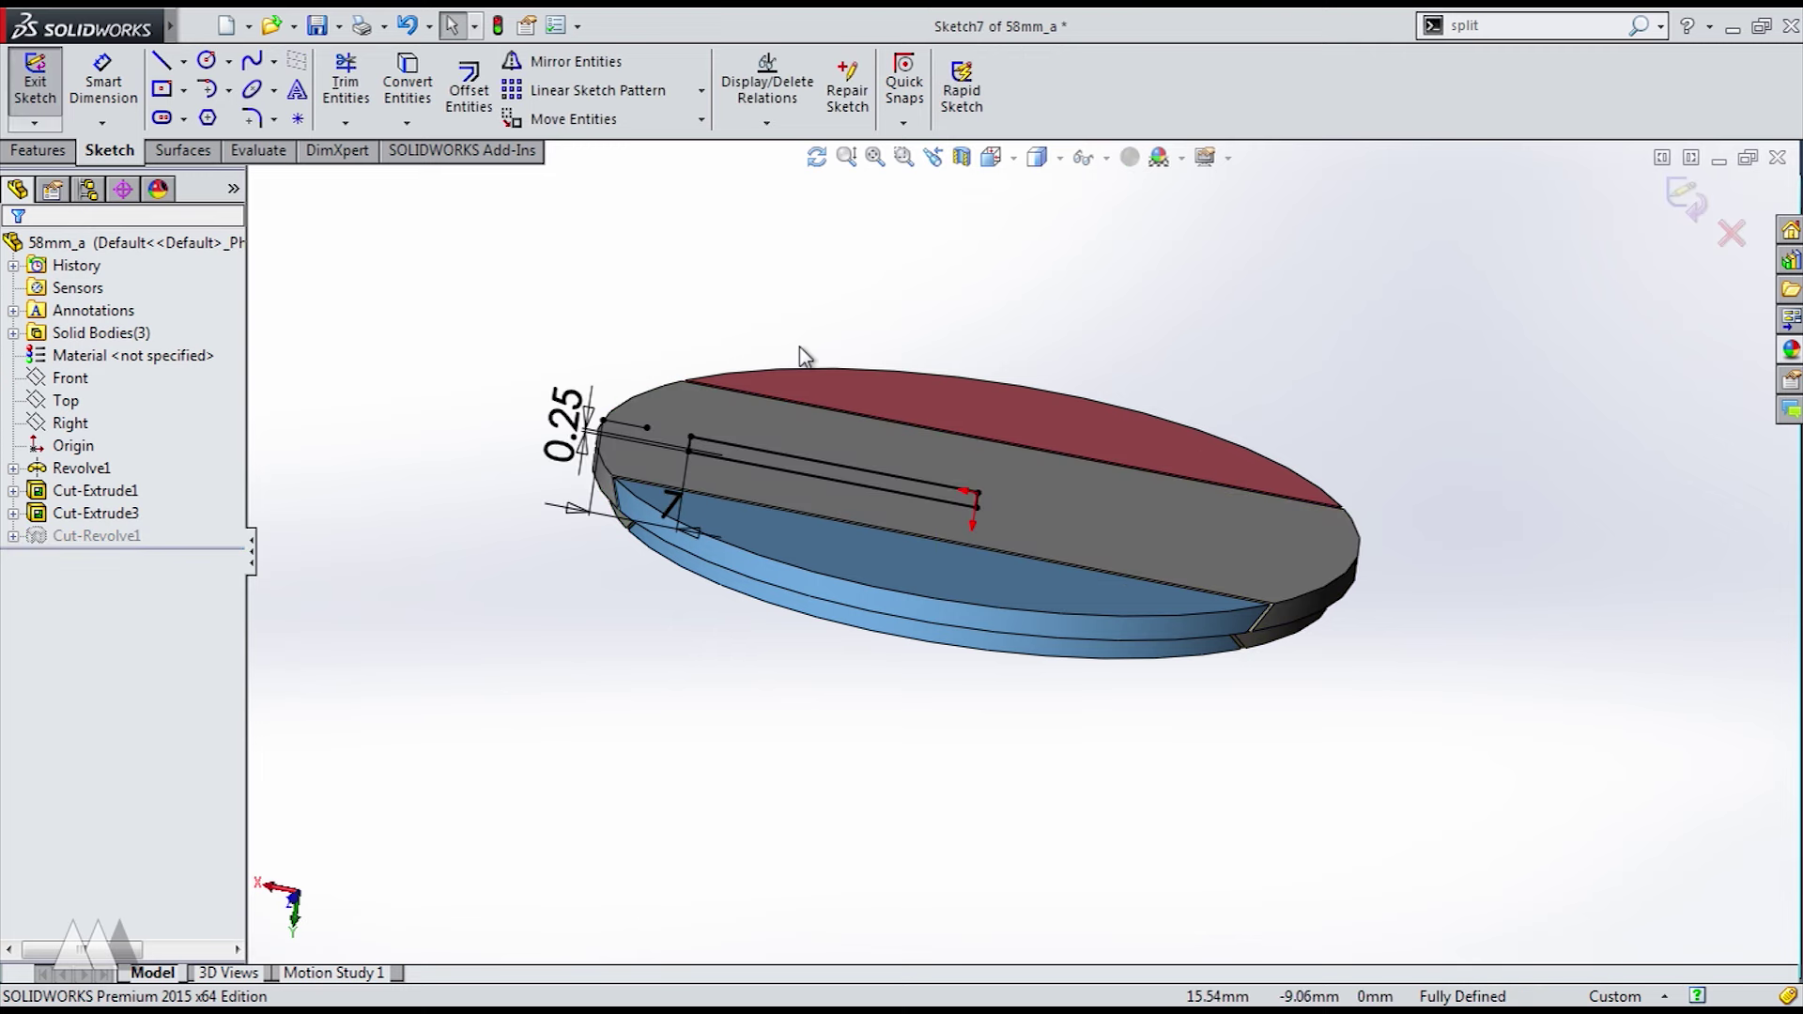
double_click(678, 507)
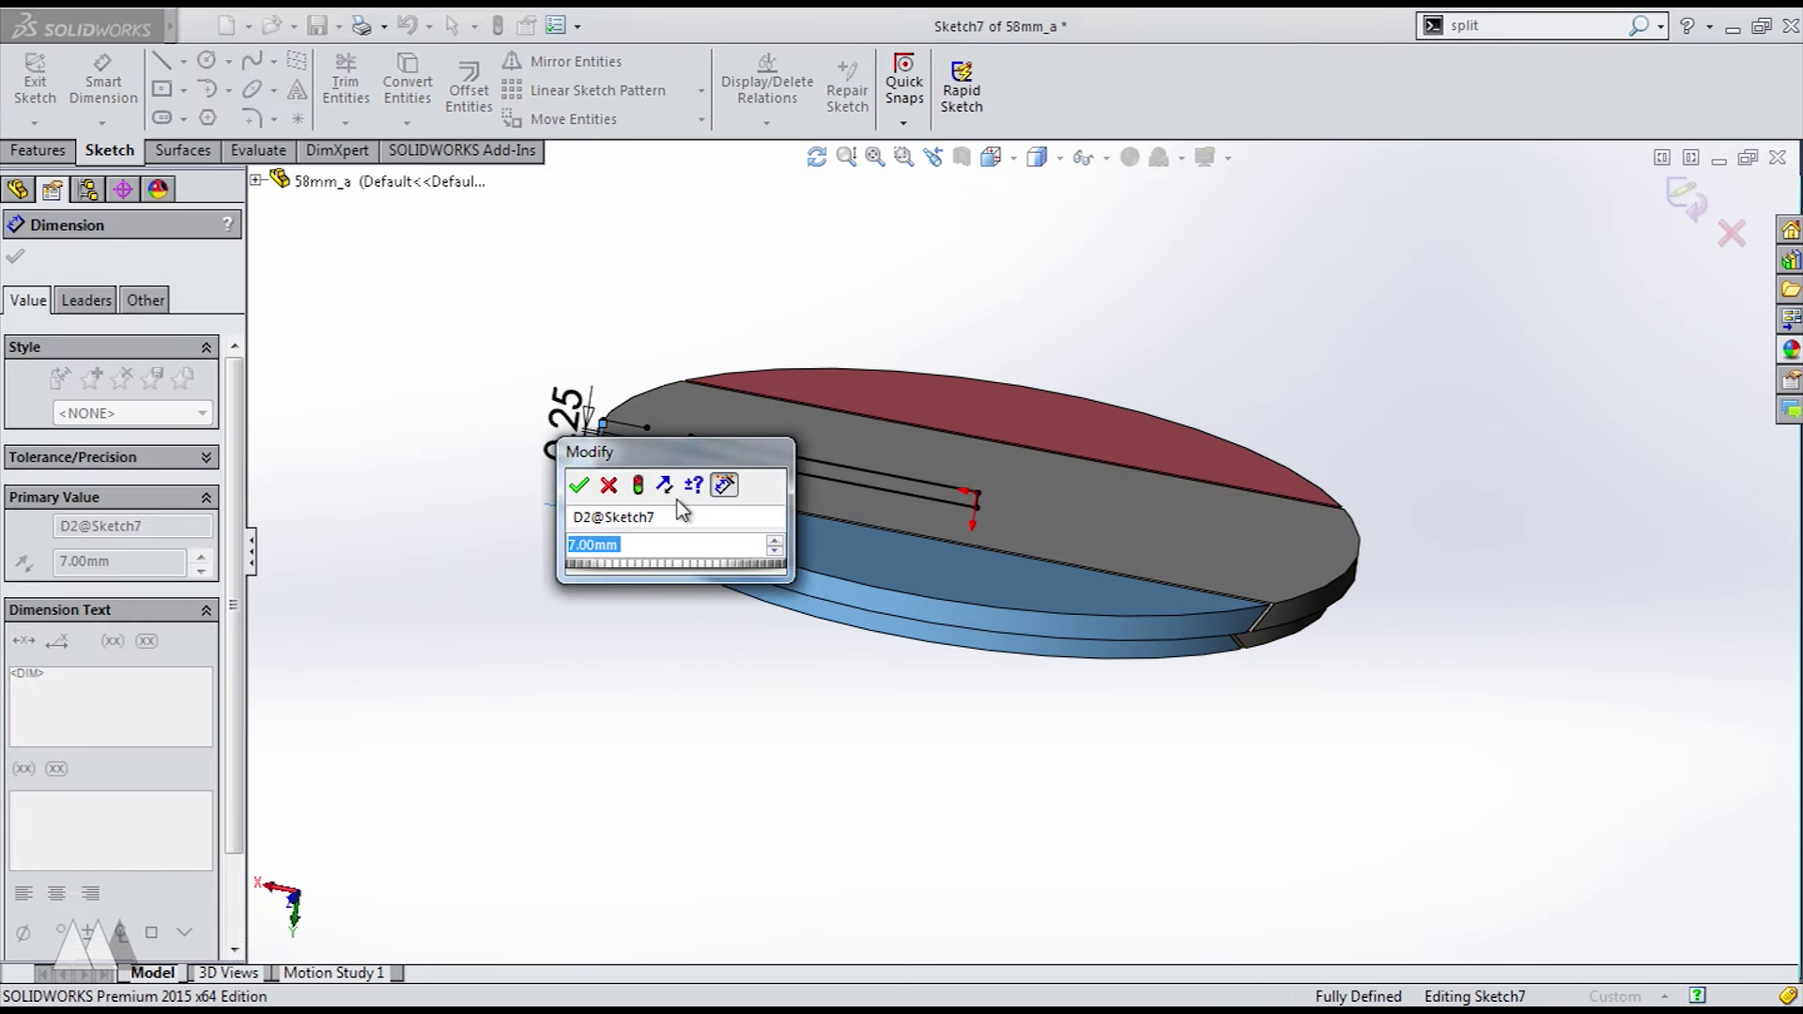
text(5)
key(Return)
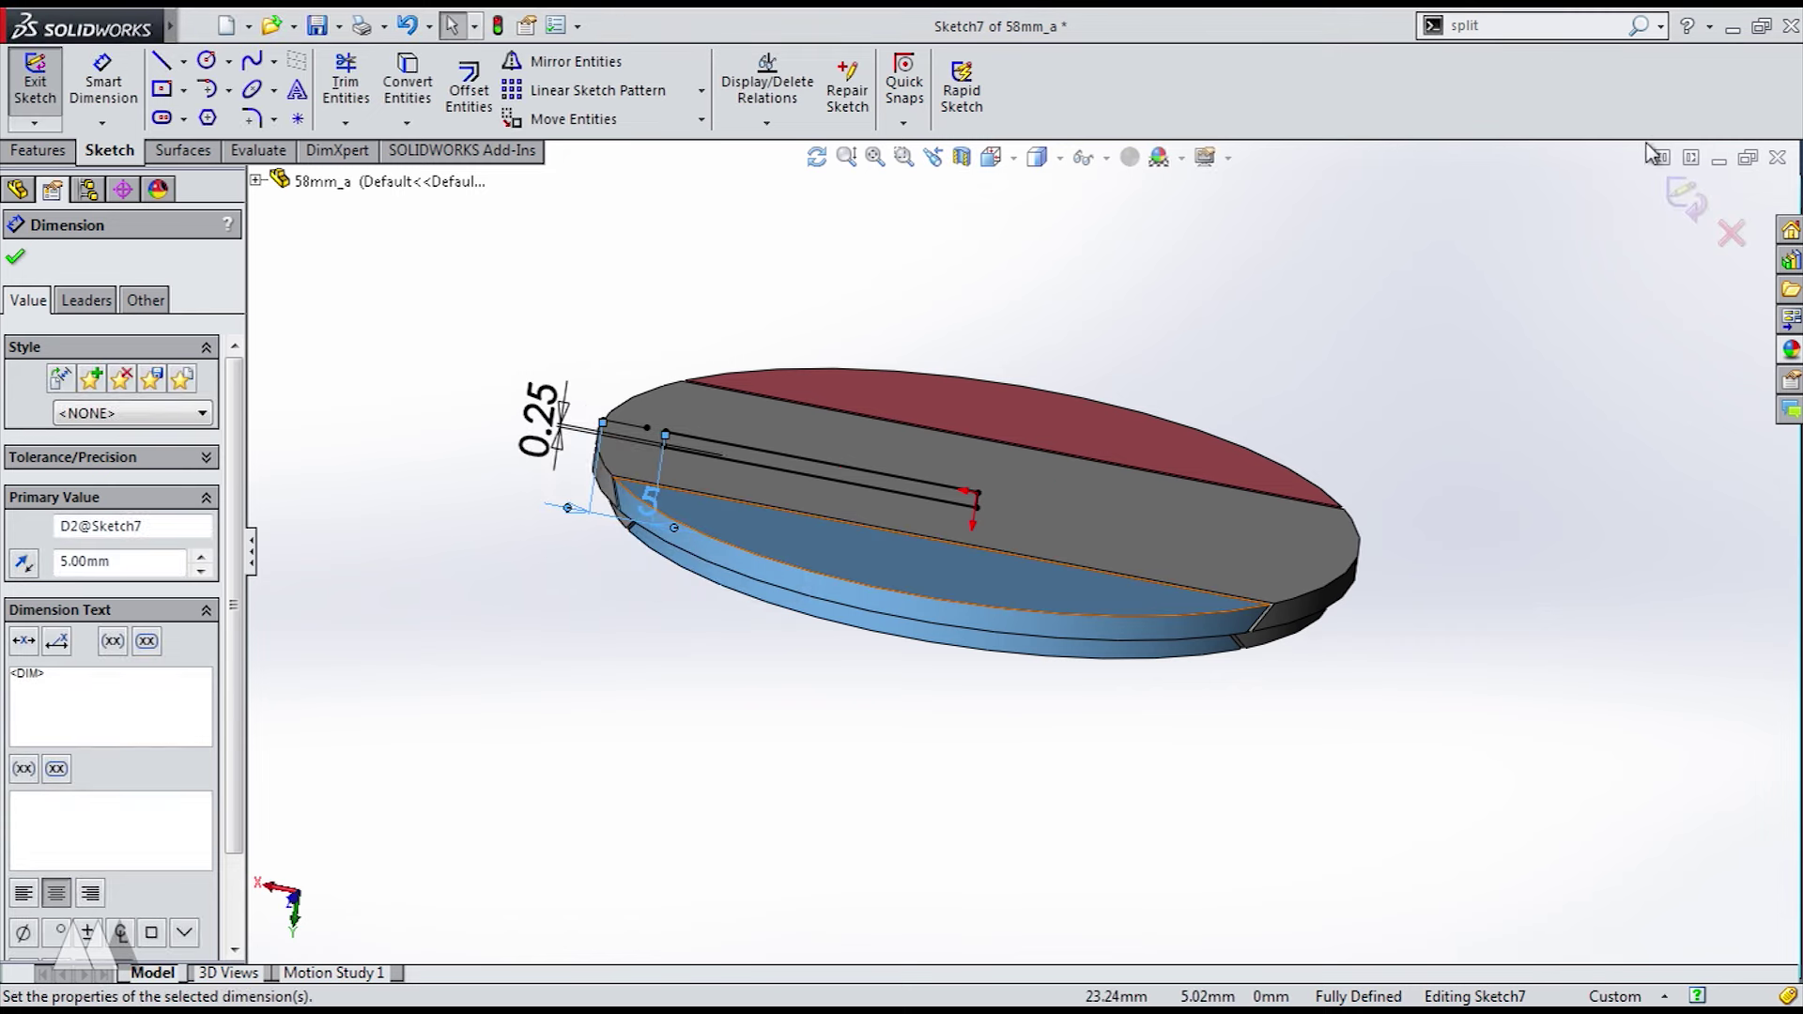
click(1681, 199)
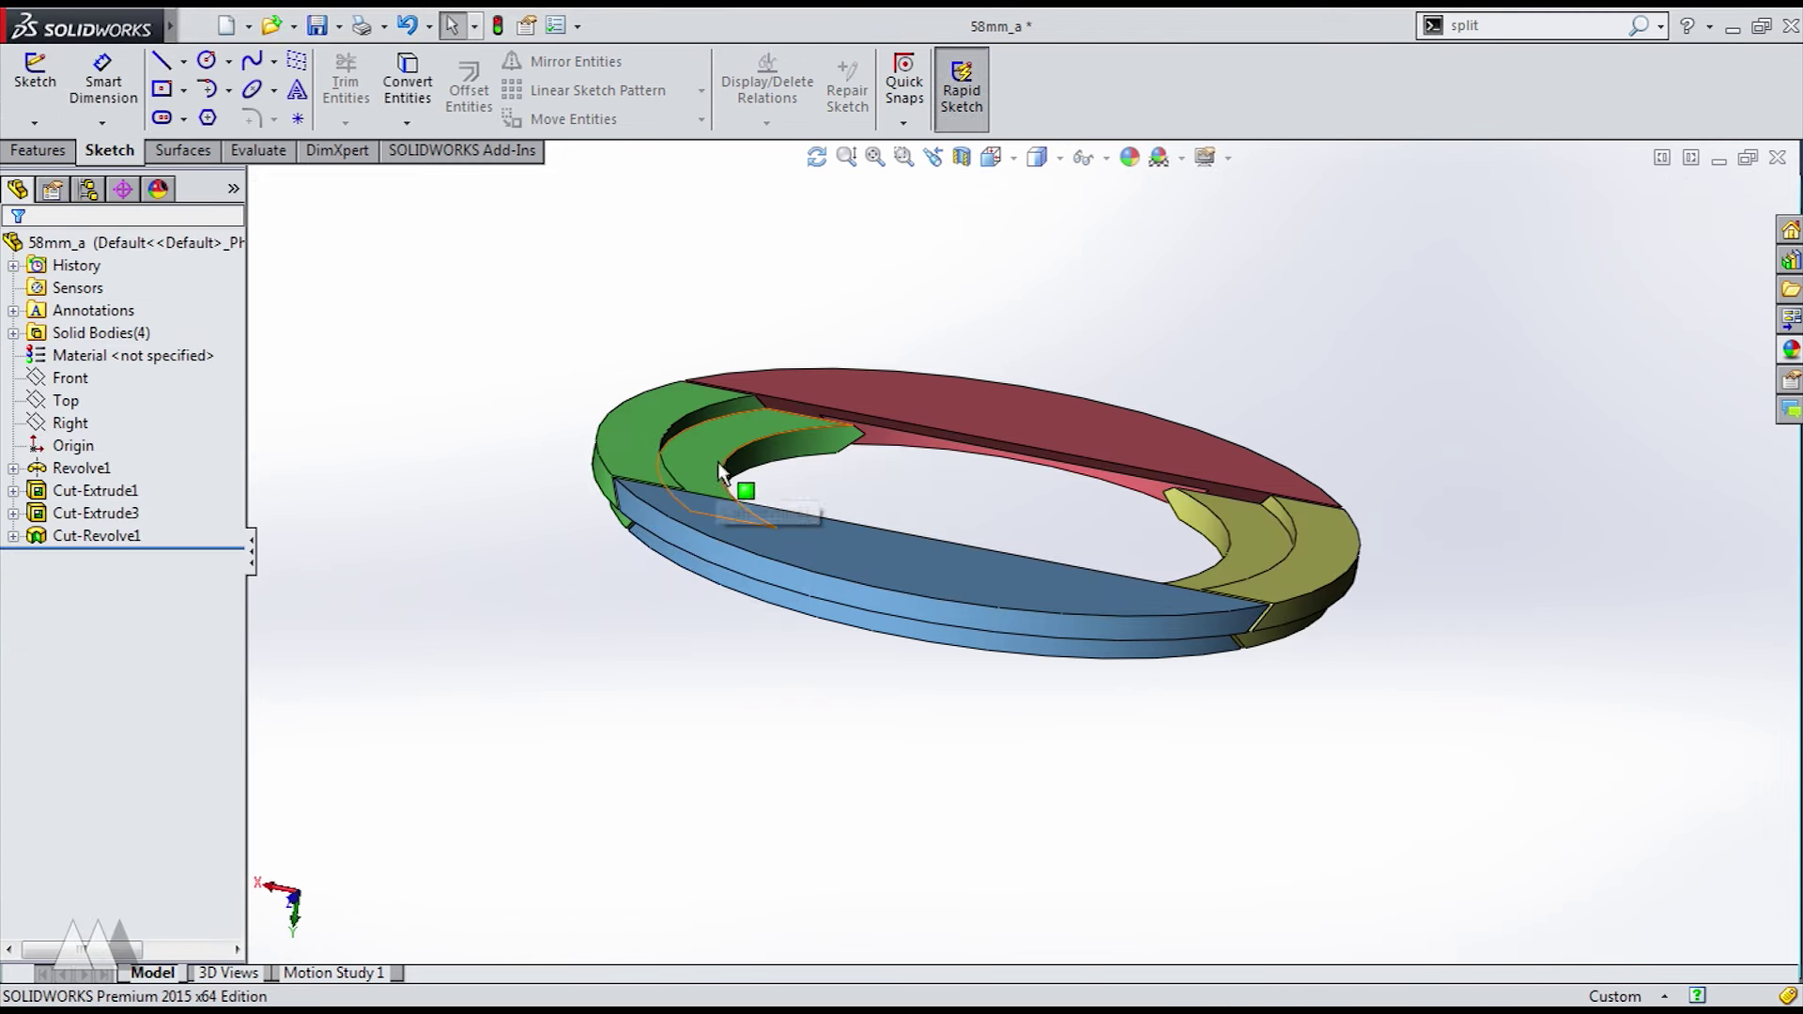
- Sketch a circle of about 45.5 mm diameter on the red body's flat outer face, centred on the origin
middle_drag(1471, 591, 1039, 349)
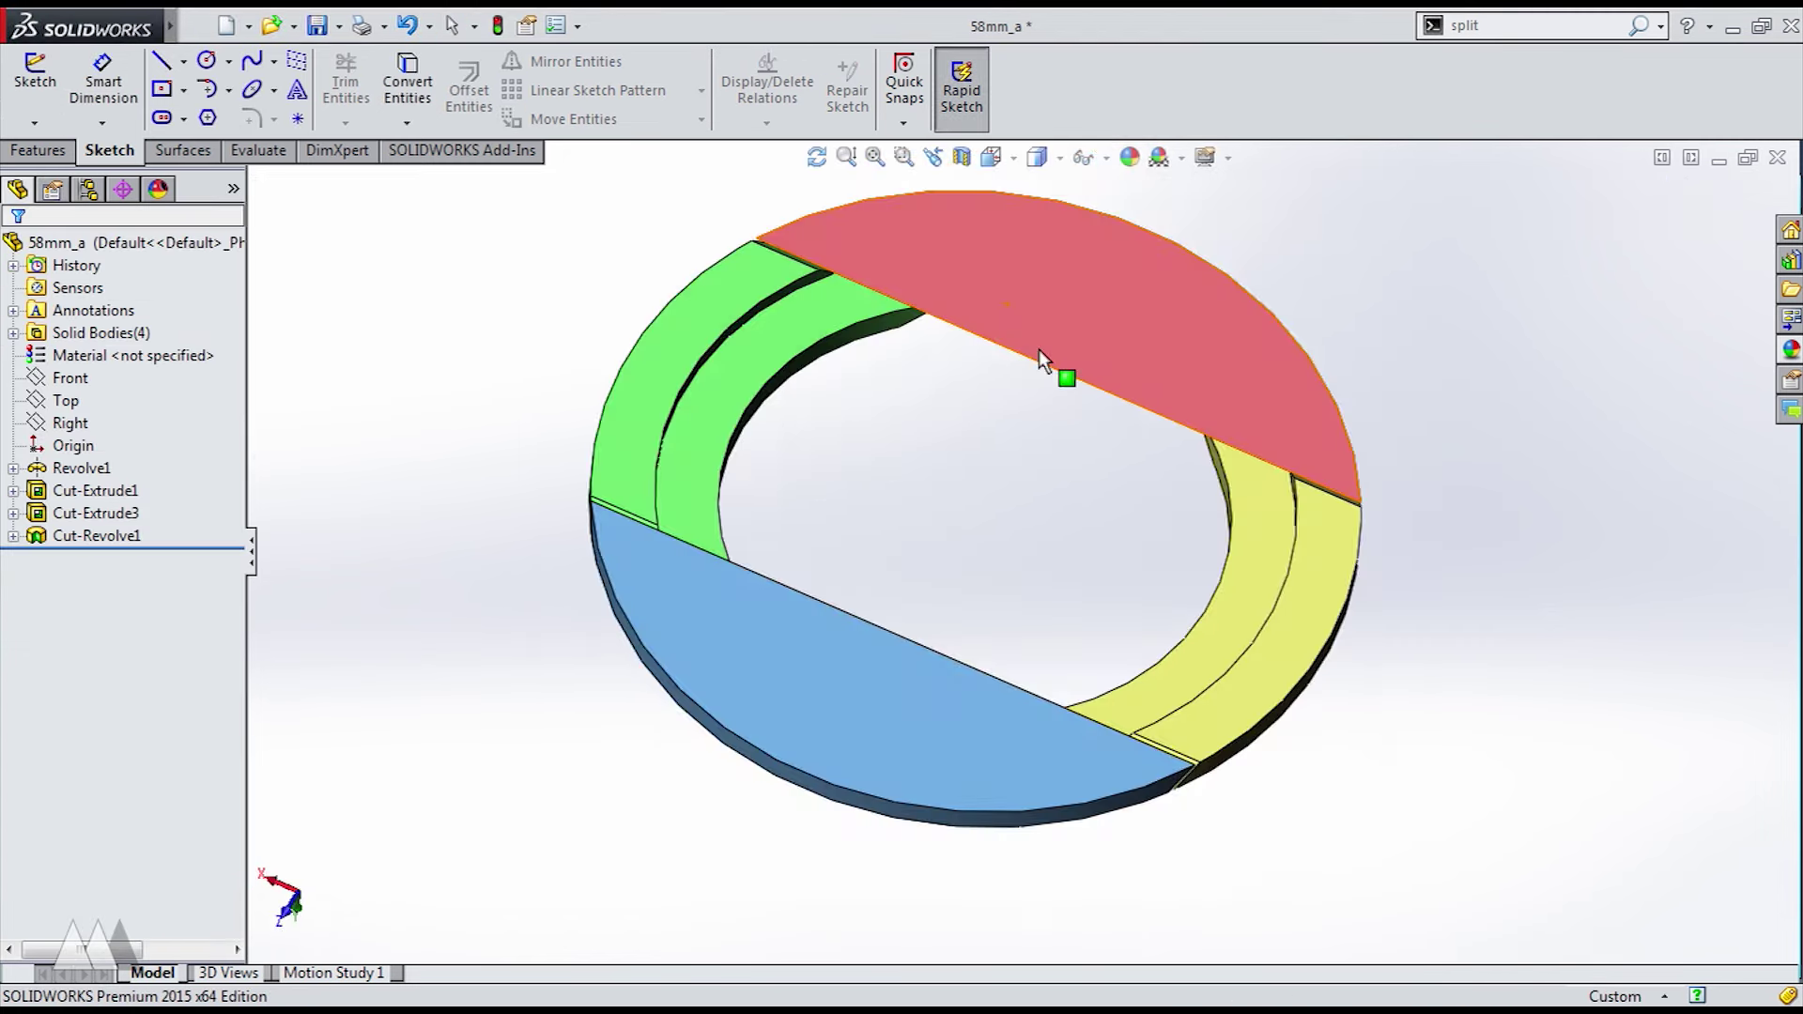
click(1038, 349)
click(1136, 271)
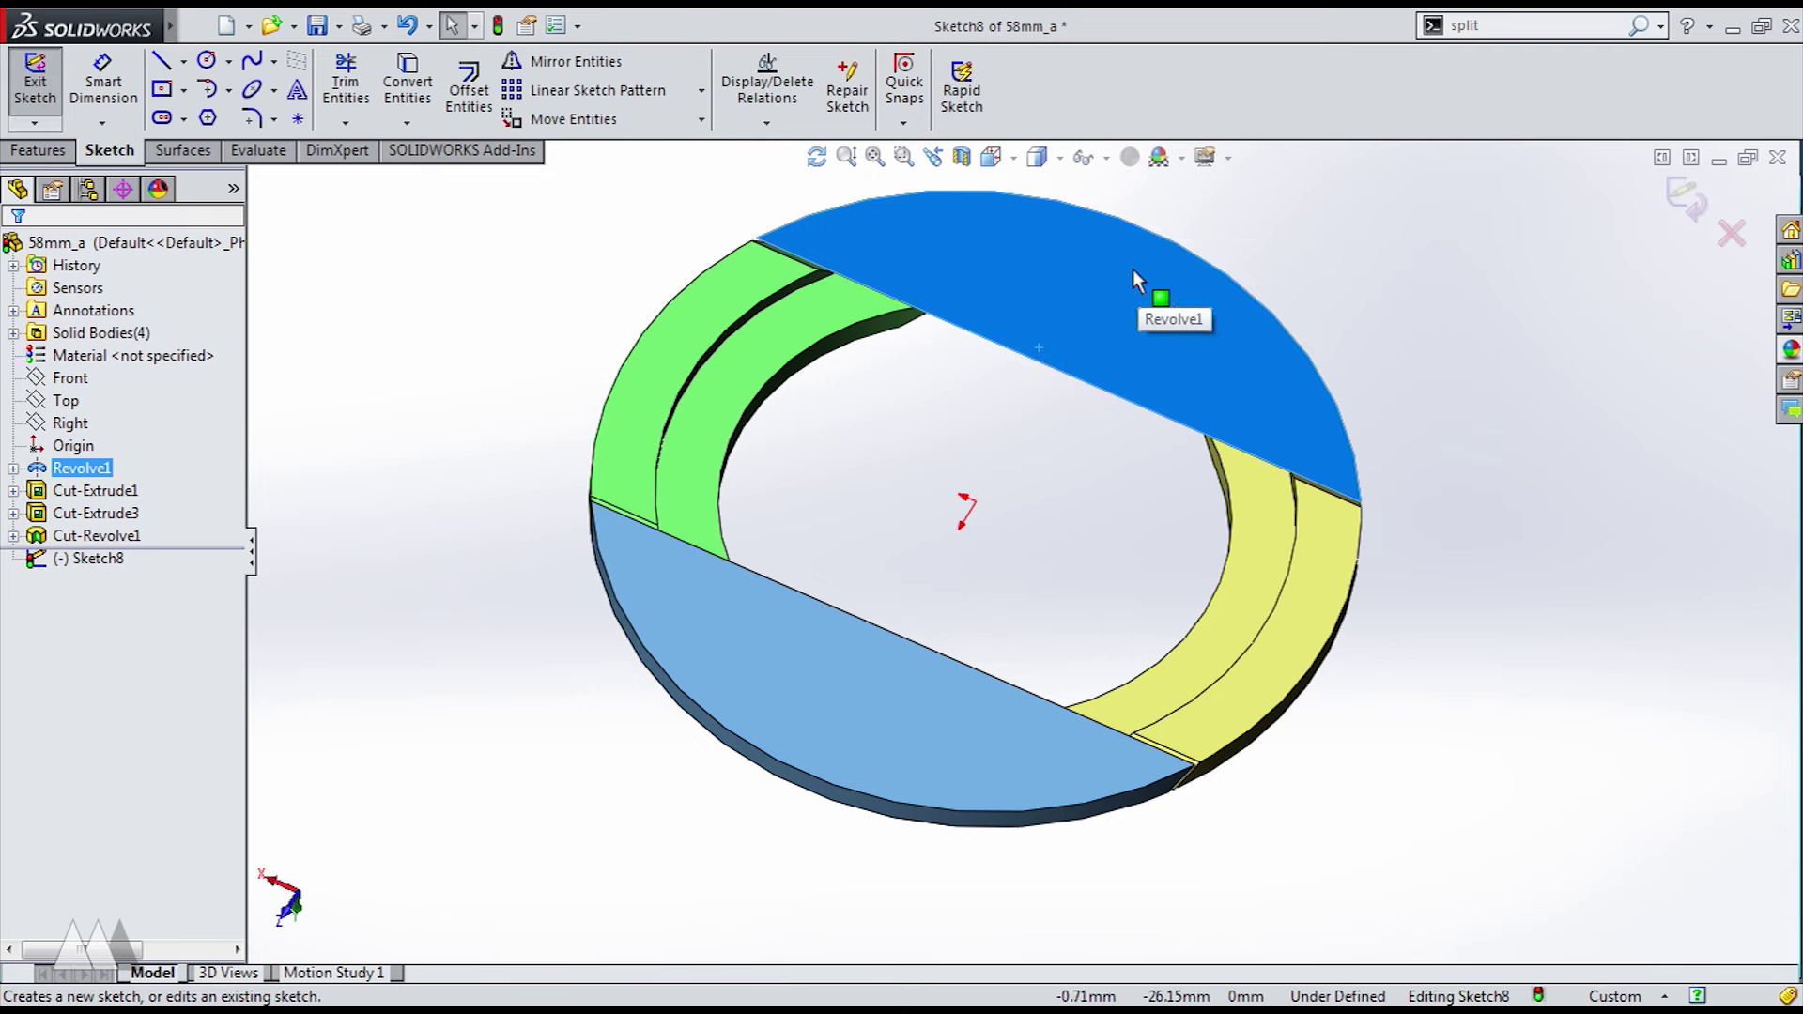
click(208, 60)
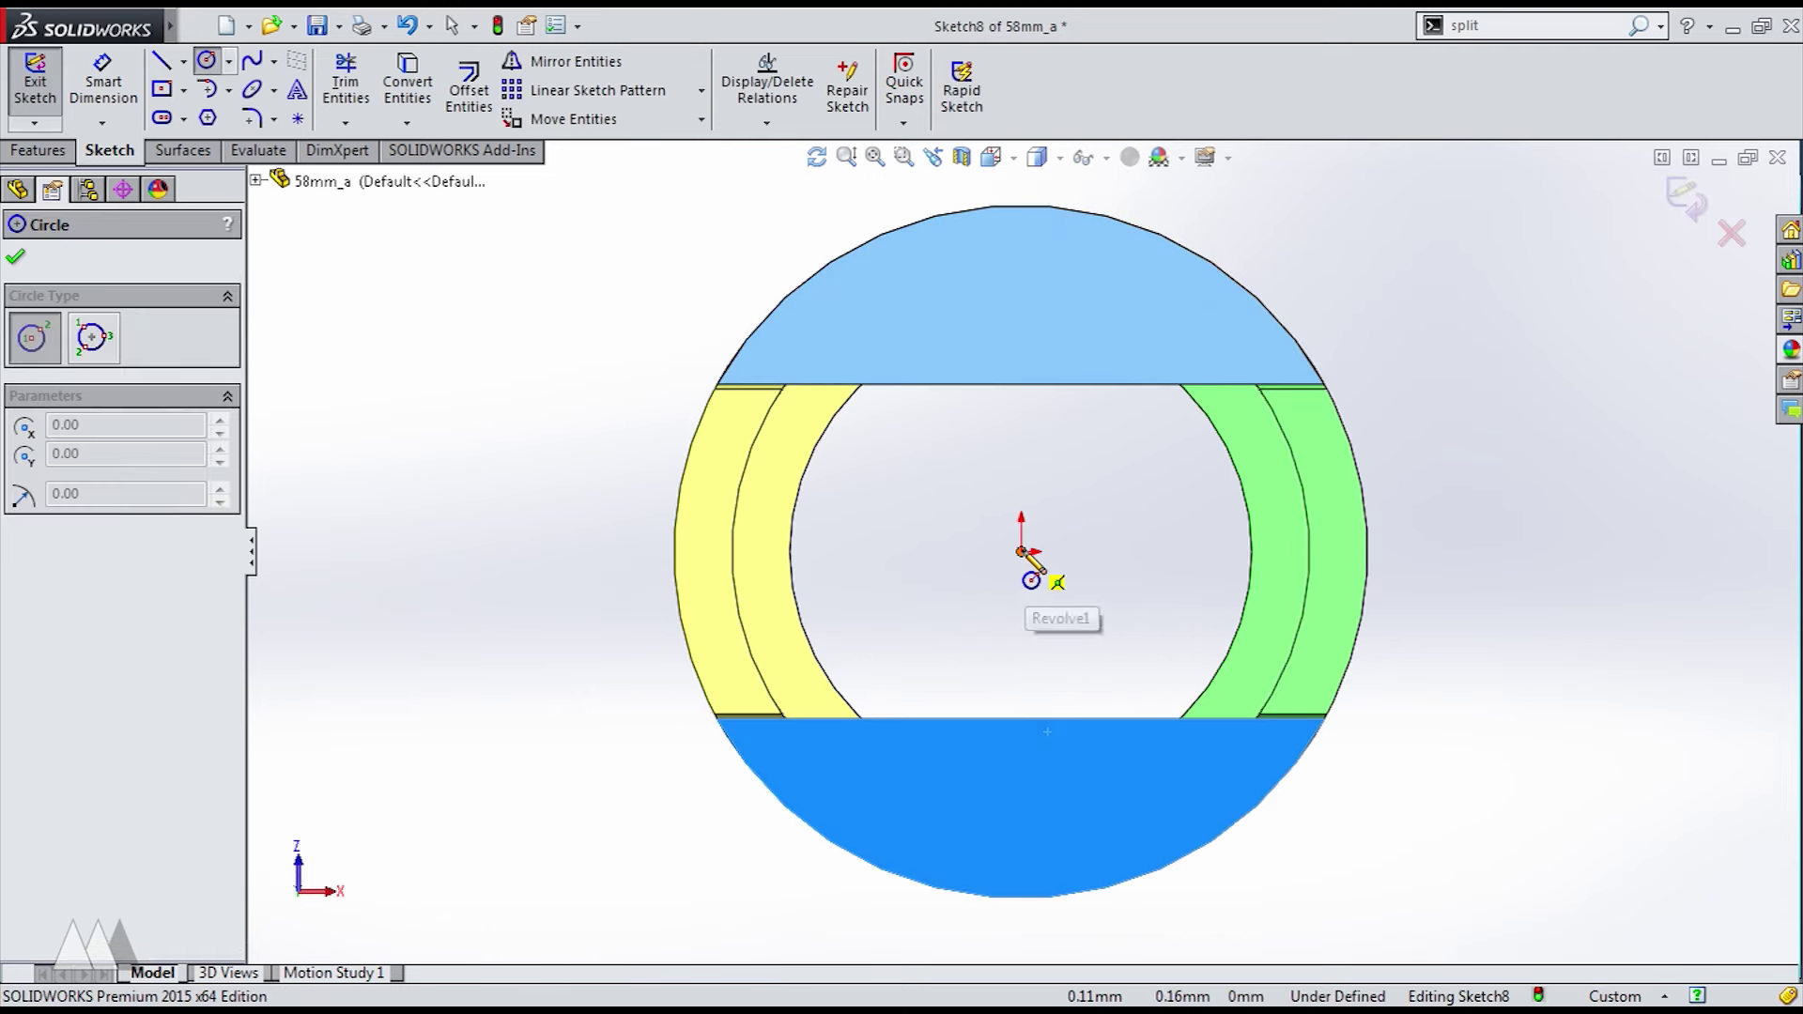
click(1021, 553)
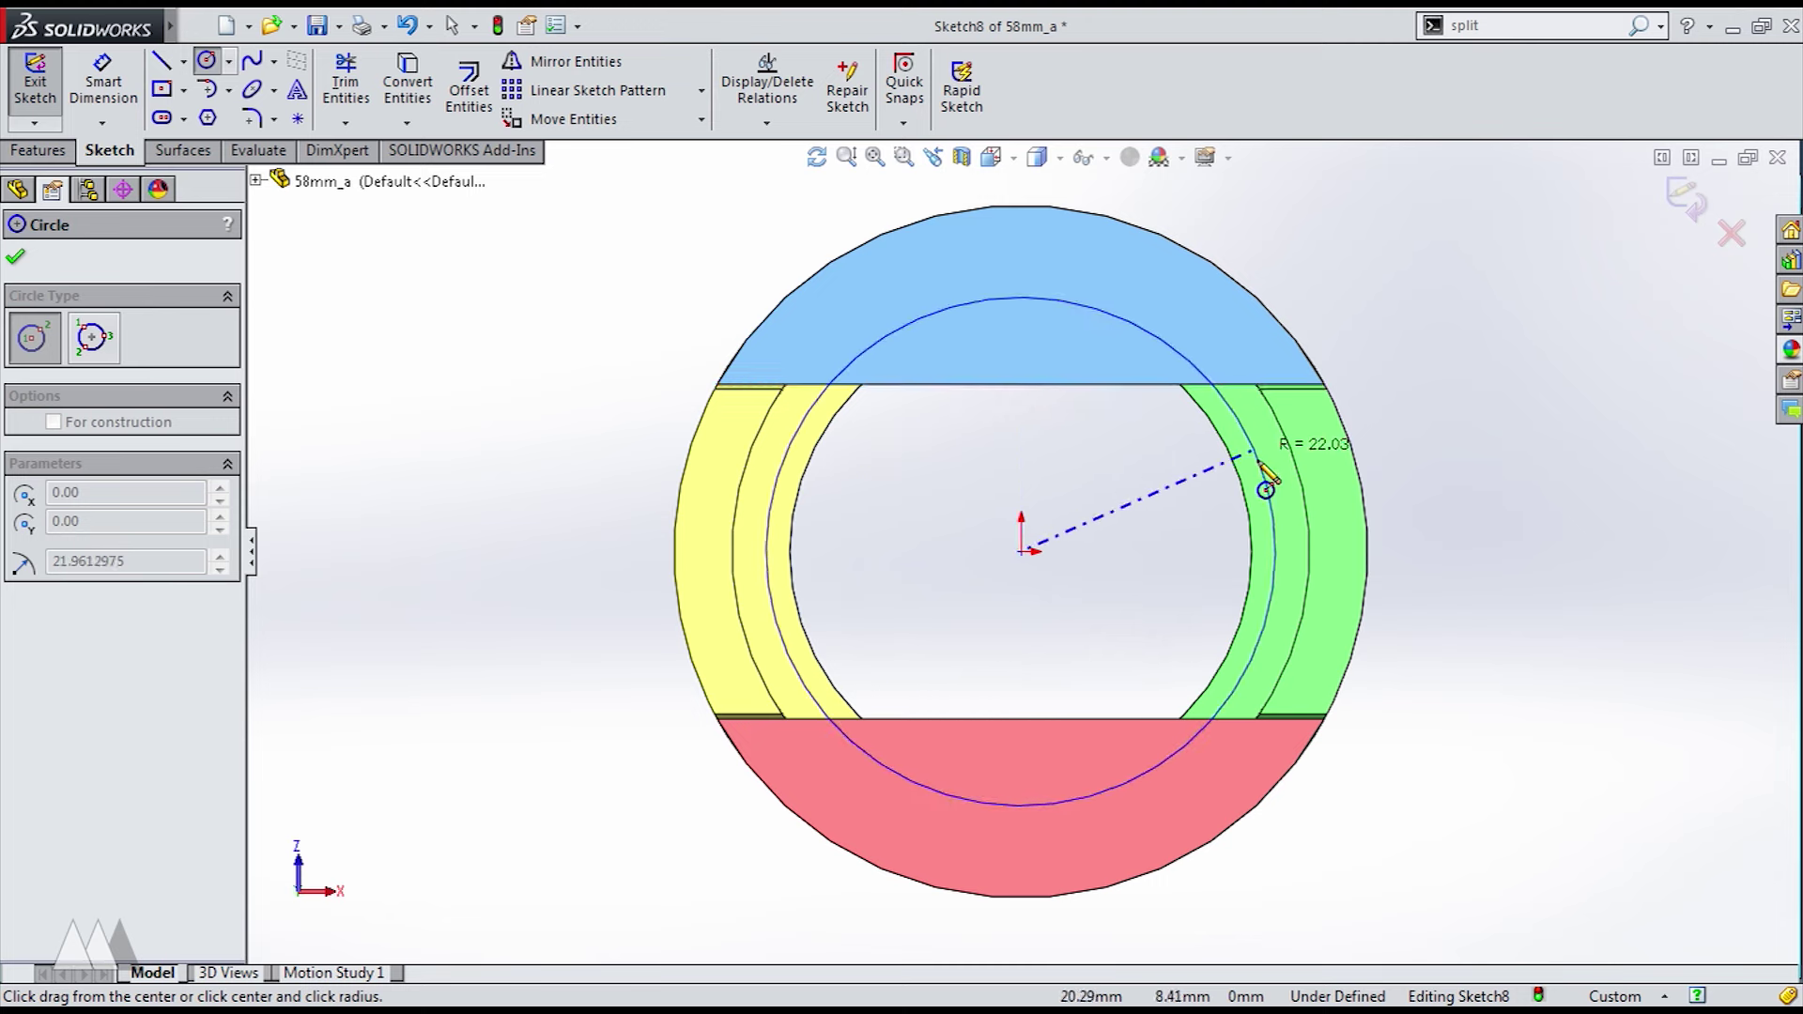
click(1284, 516)
- Dimension the circle 1.5 mm inside the green body's circular recess edge
click(103, 83)
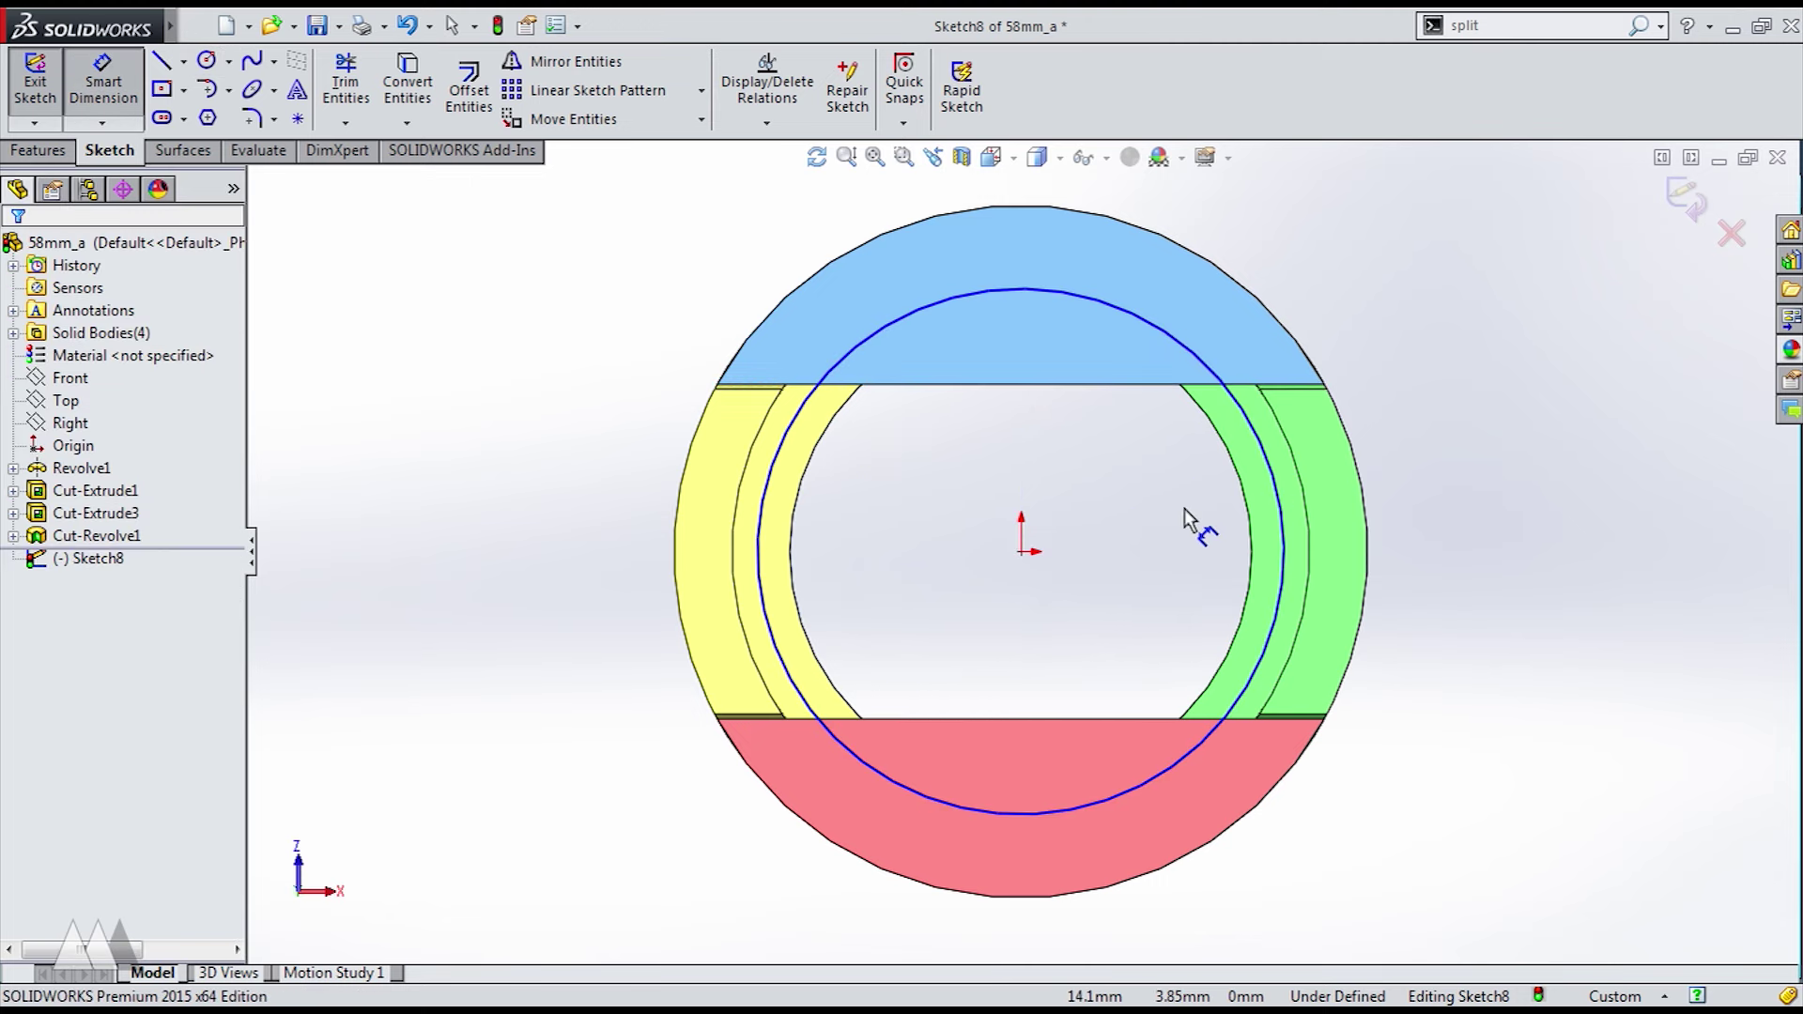
click(1286, 535)
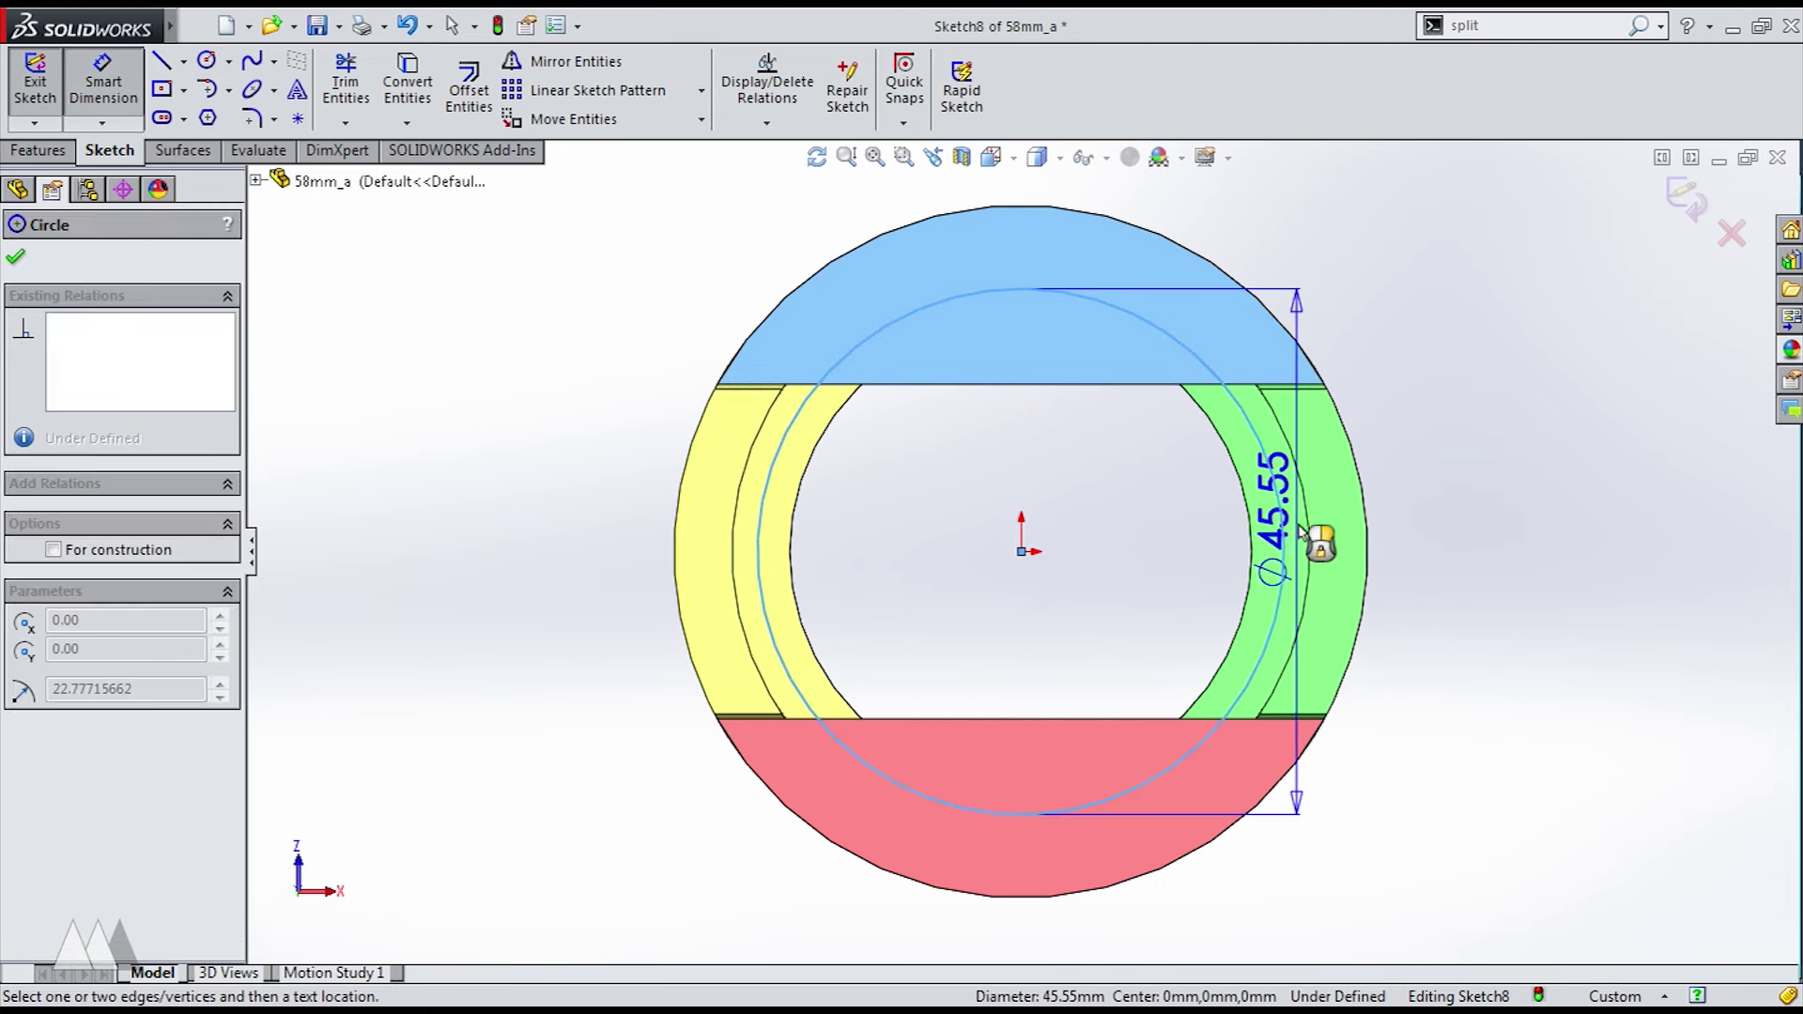
click(1310, 532)
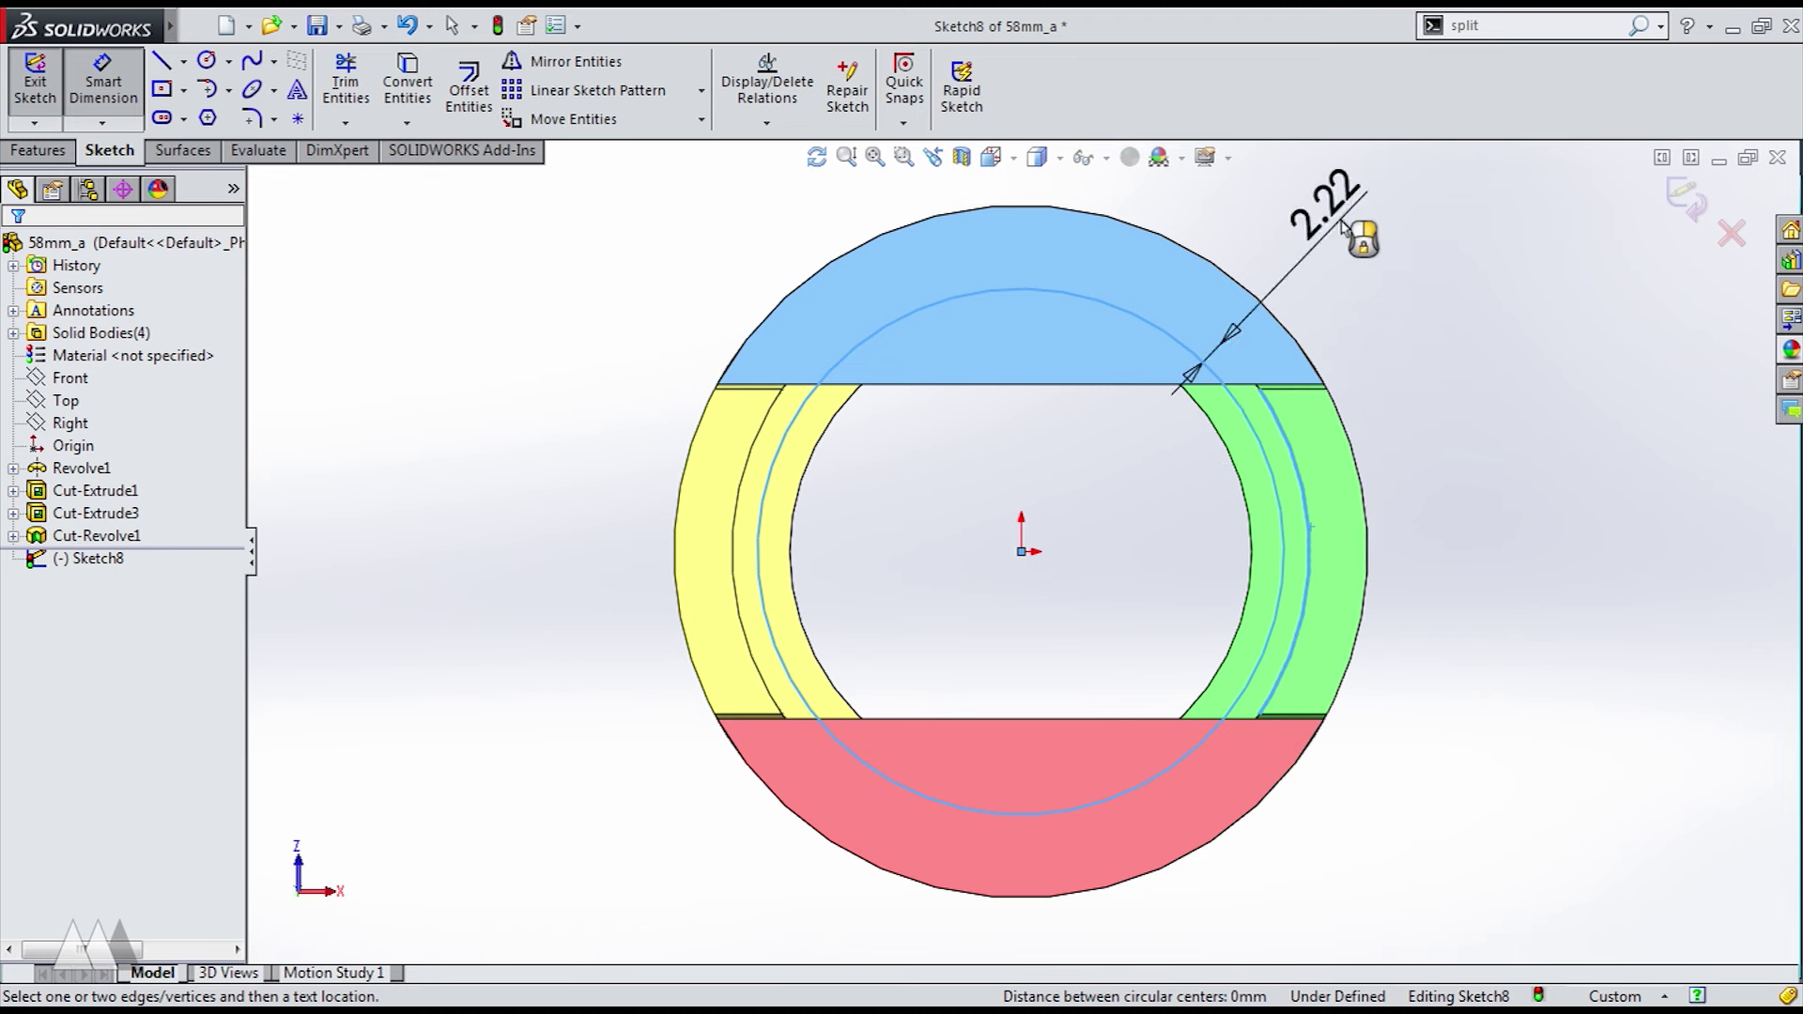
click(1361, 232)
text(1.)
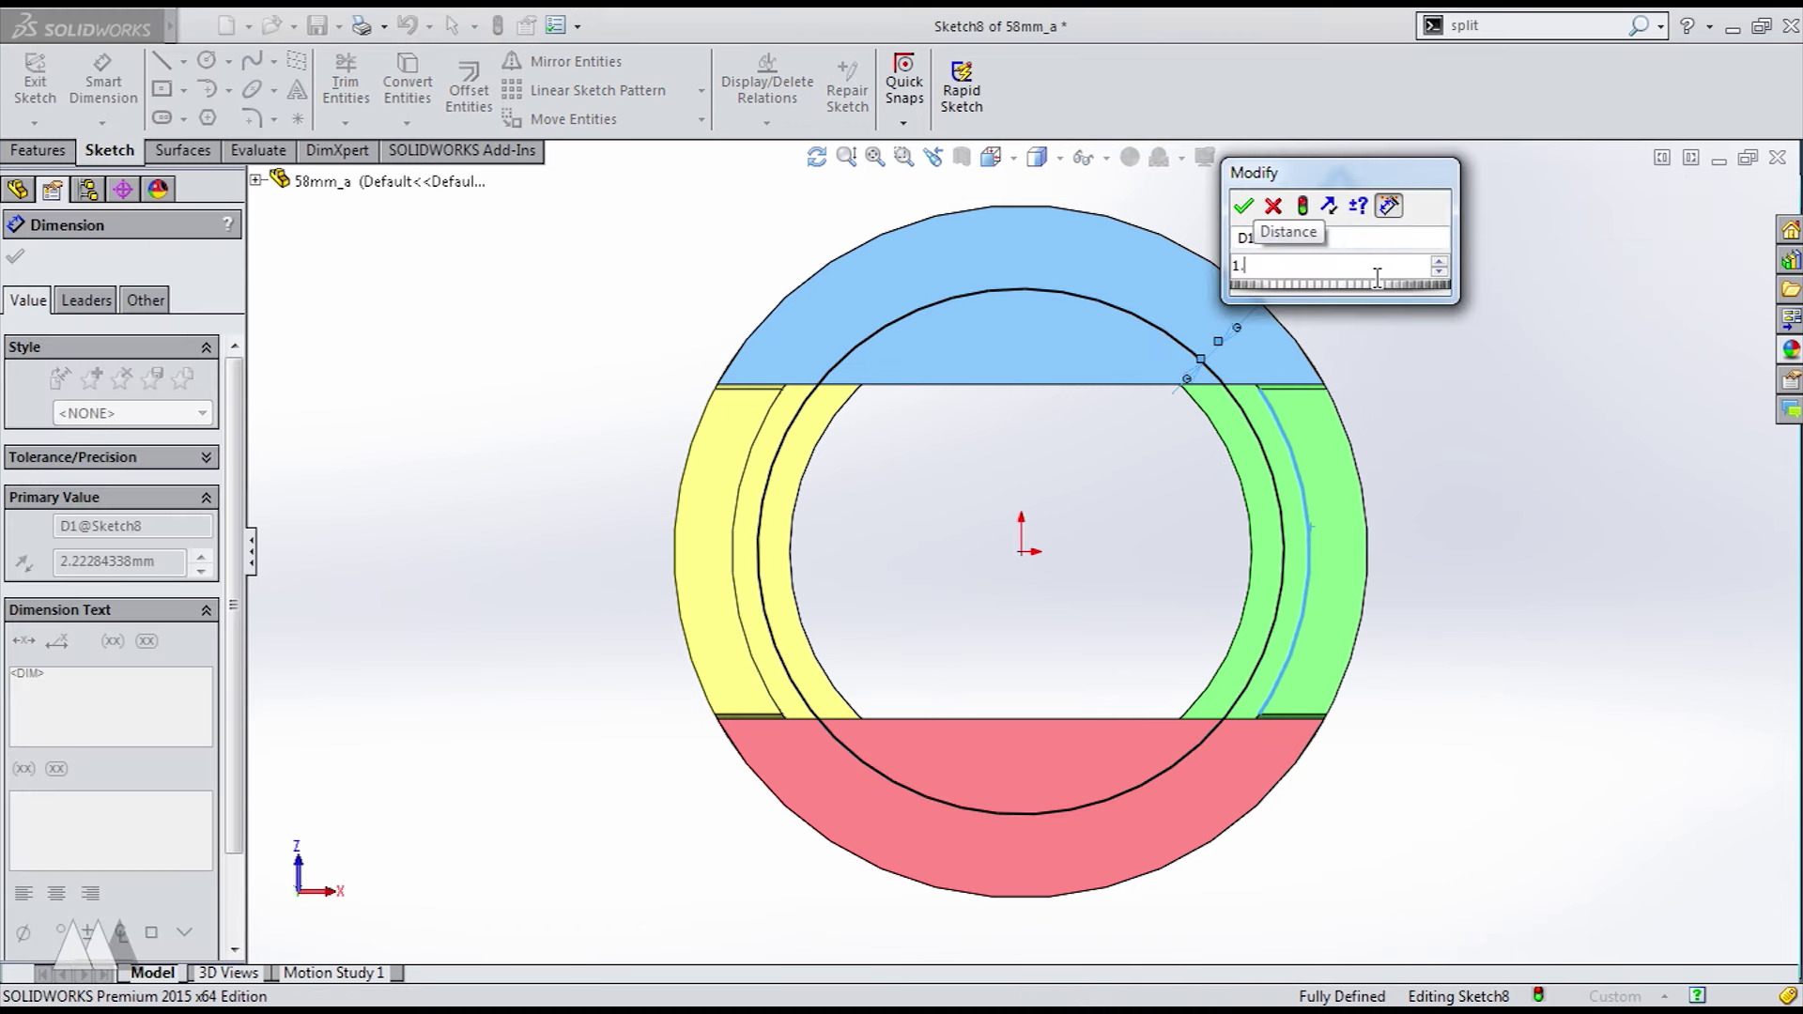
text(5)
key(Return)
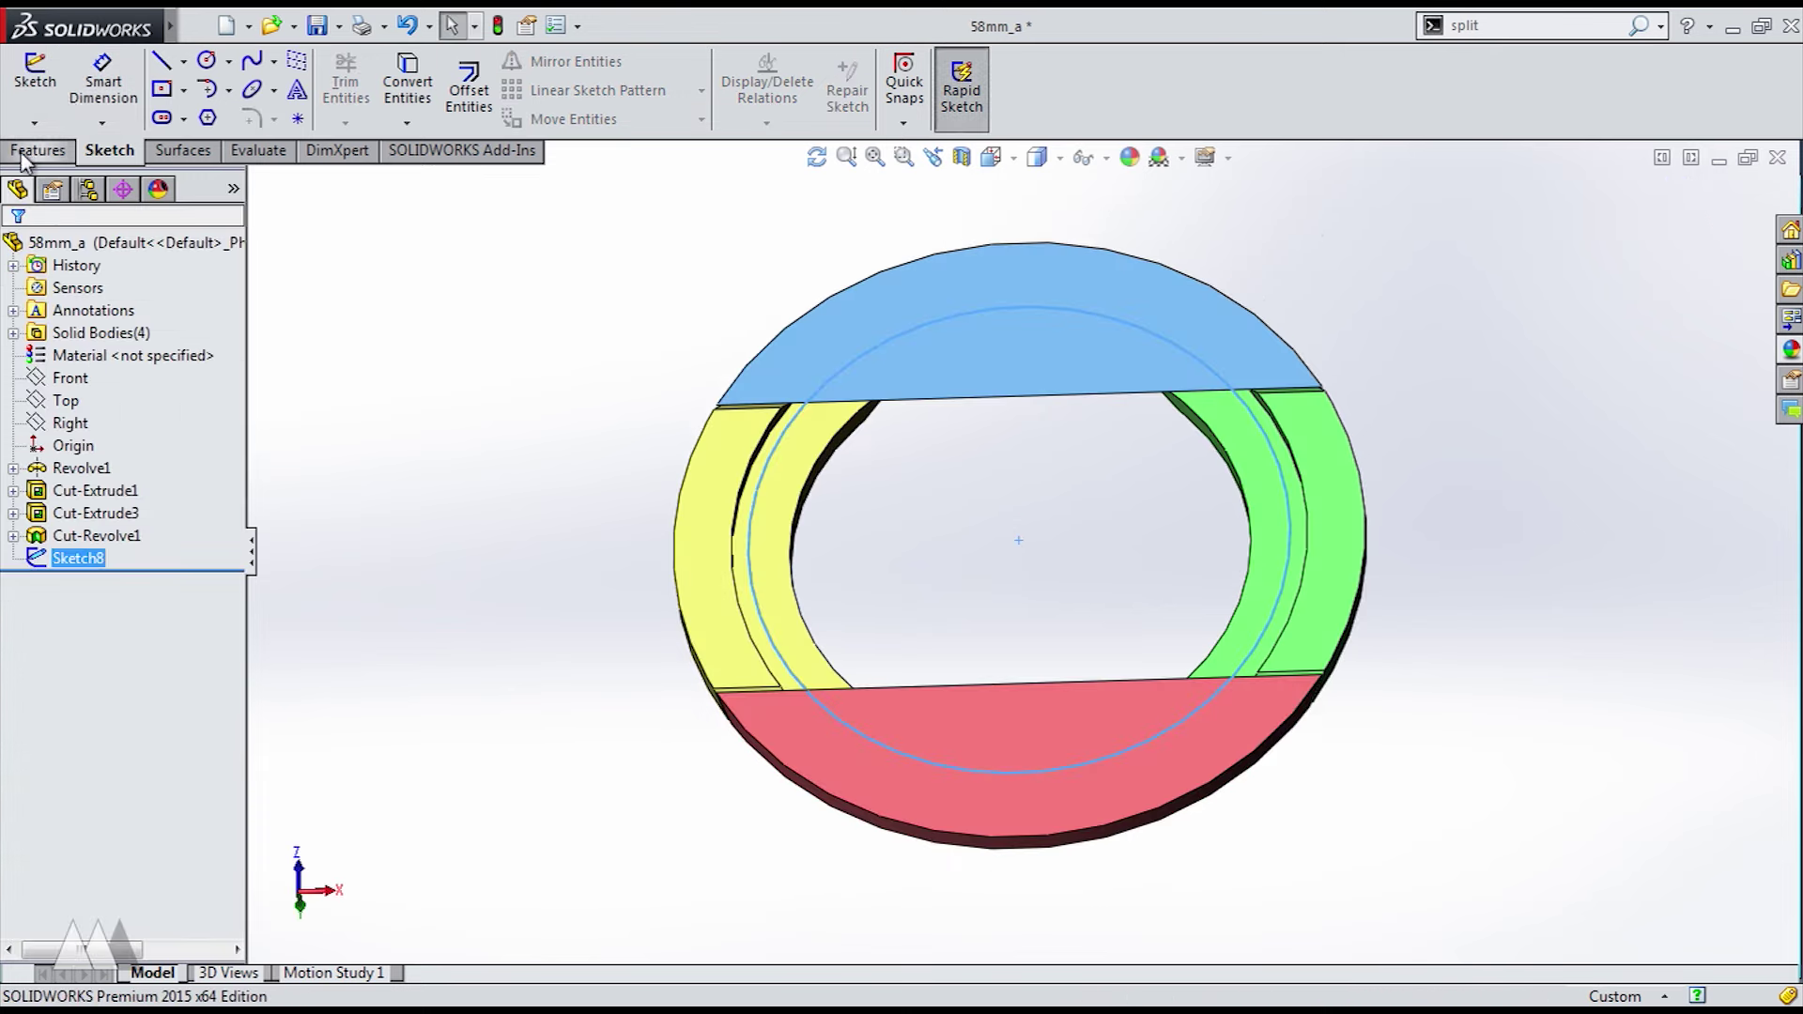
- Extrude the circle as a boss ending at a 0.25 mm offset from the yellow body's recess face
click(26, 152)
click(46, 89)
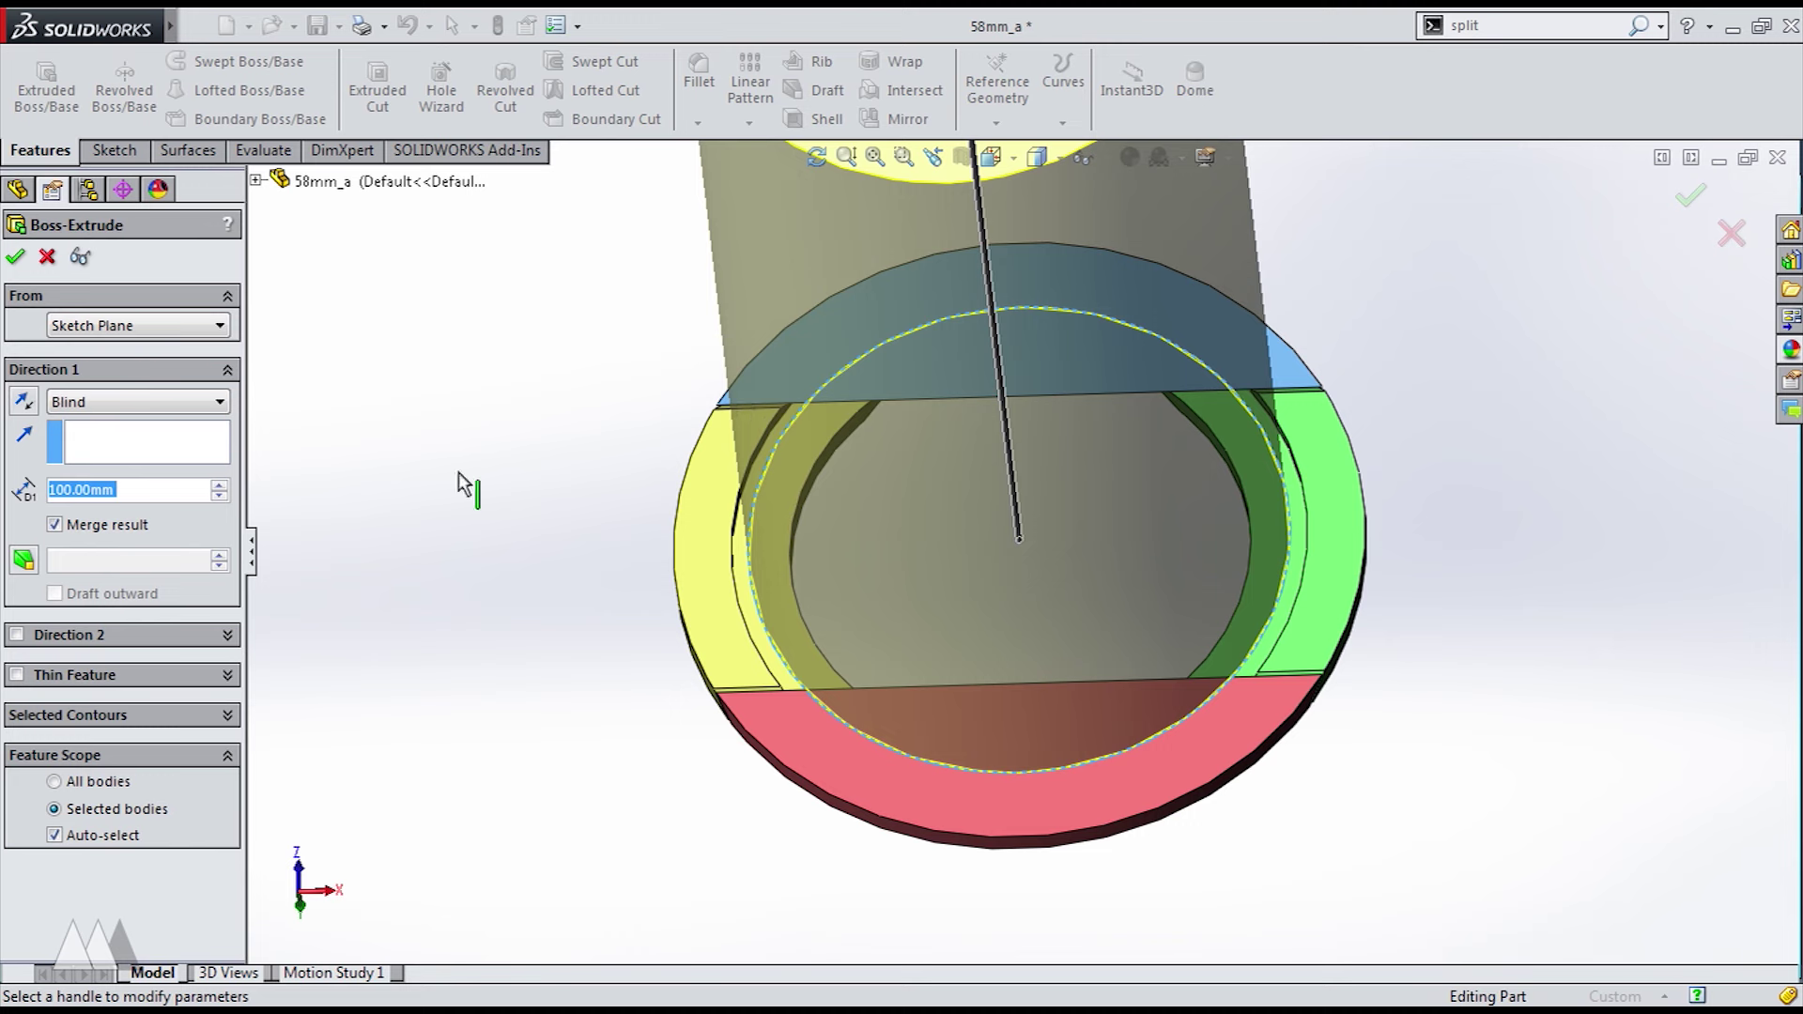
click(85, 486)
click(779, 503)
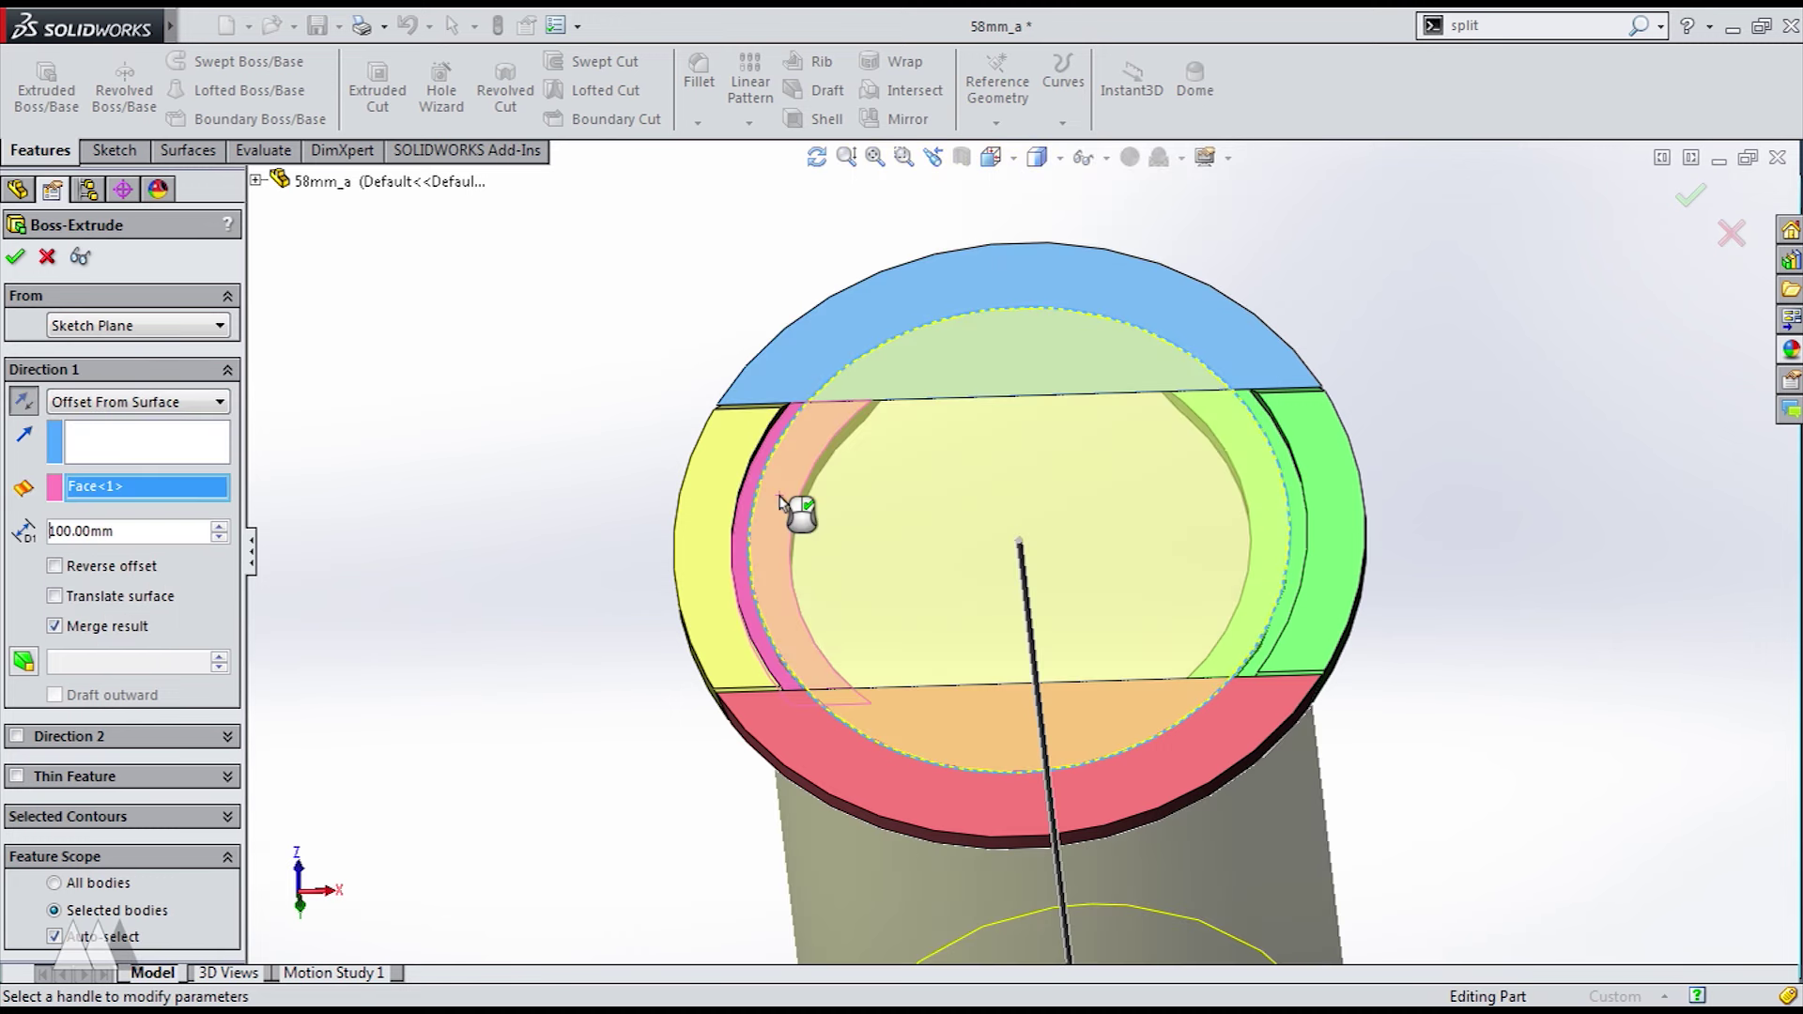
text(.)
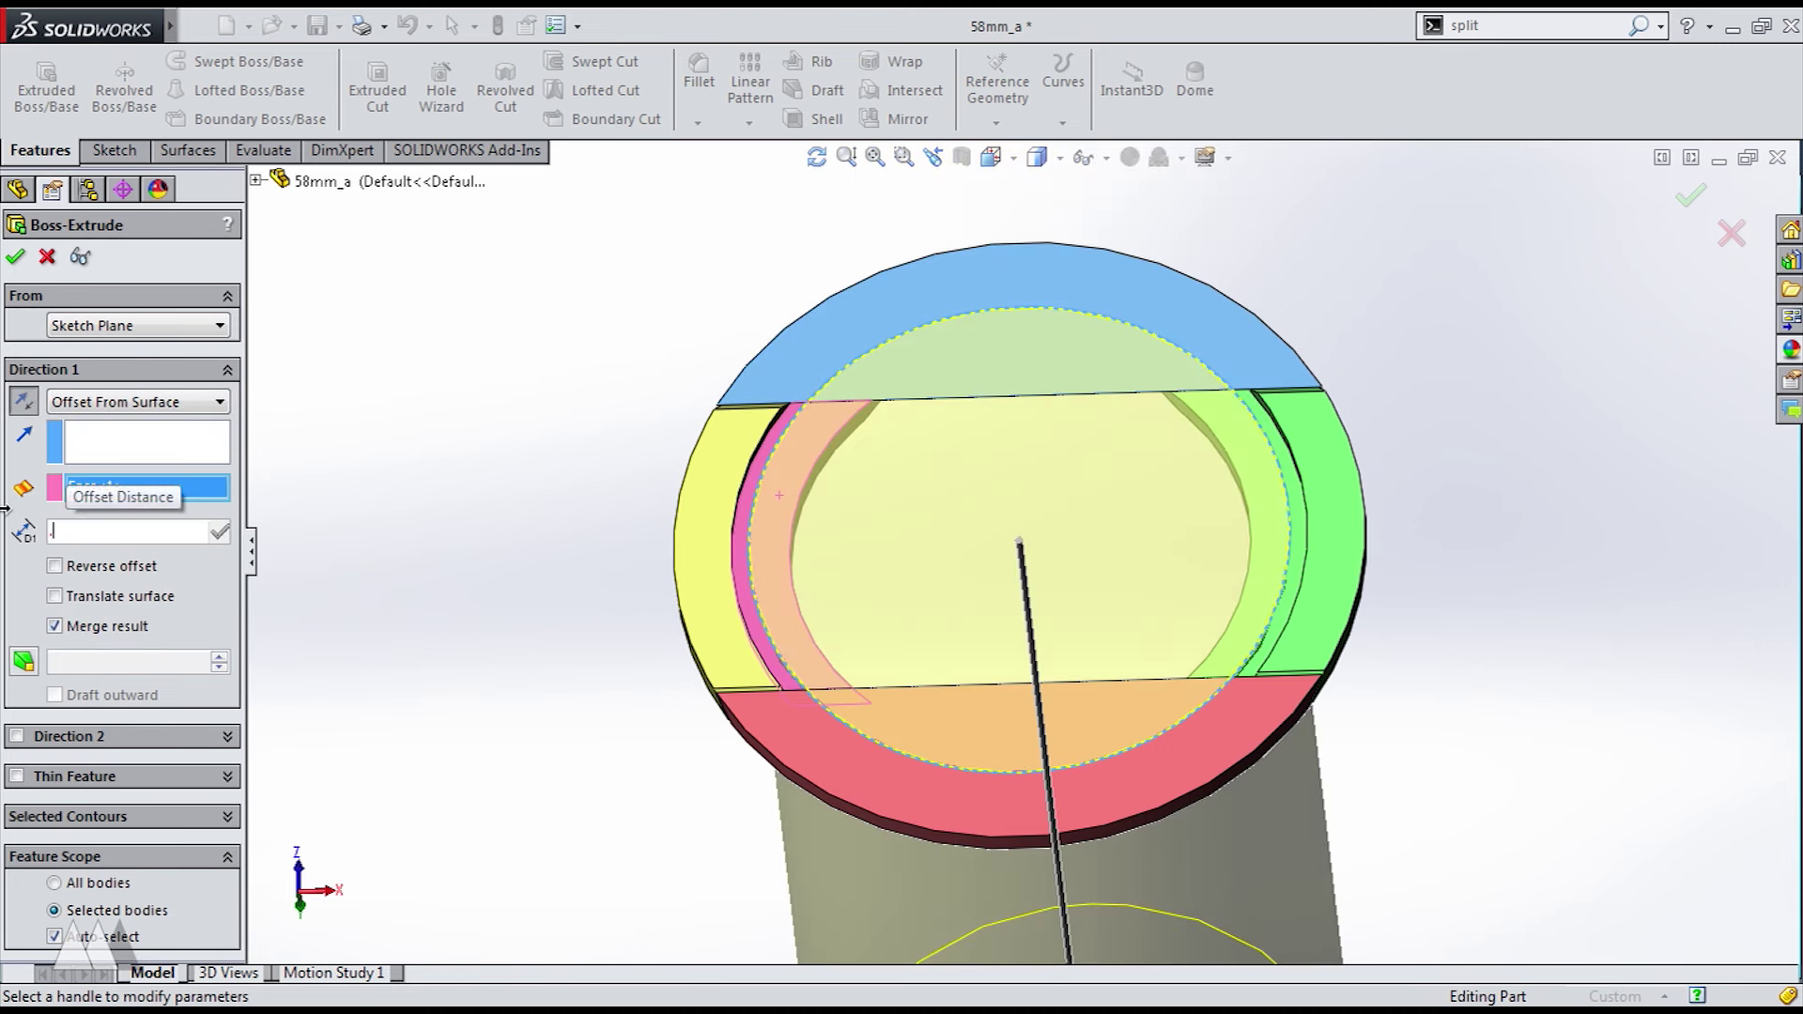
text(25)
key(Return)
middle_drag(822, 897, 798, 634)
scroll(798, 634, down, 2)
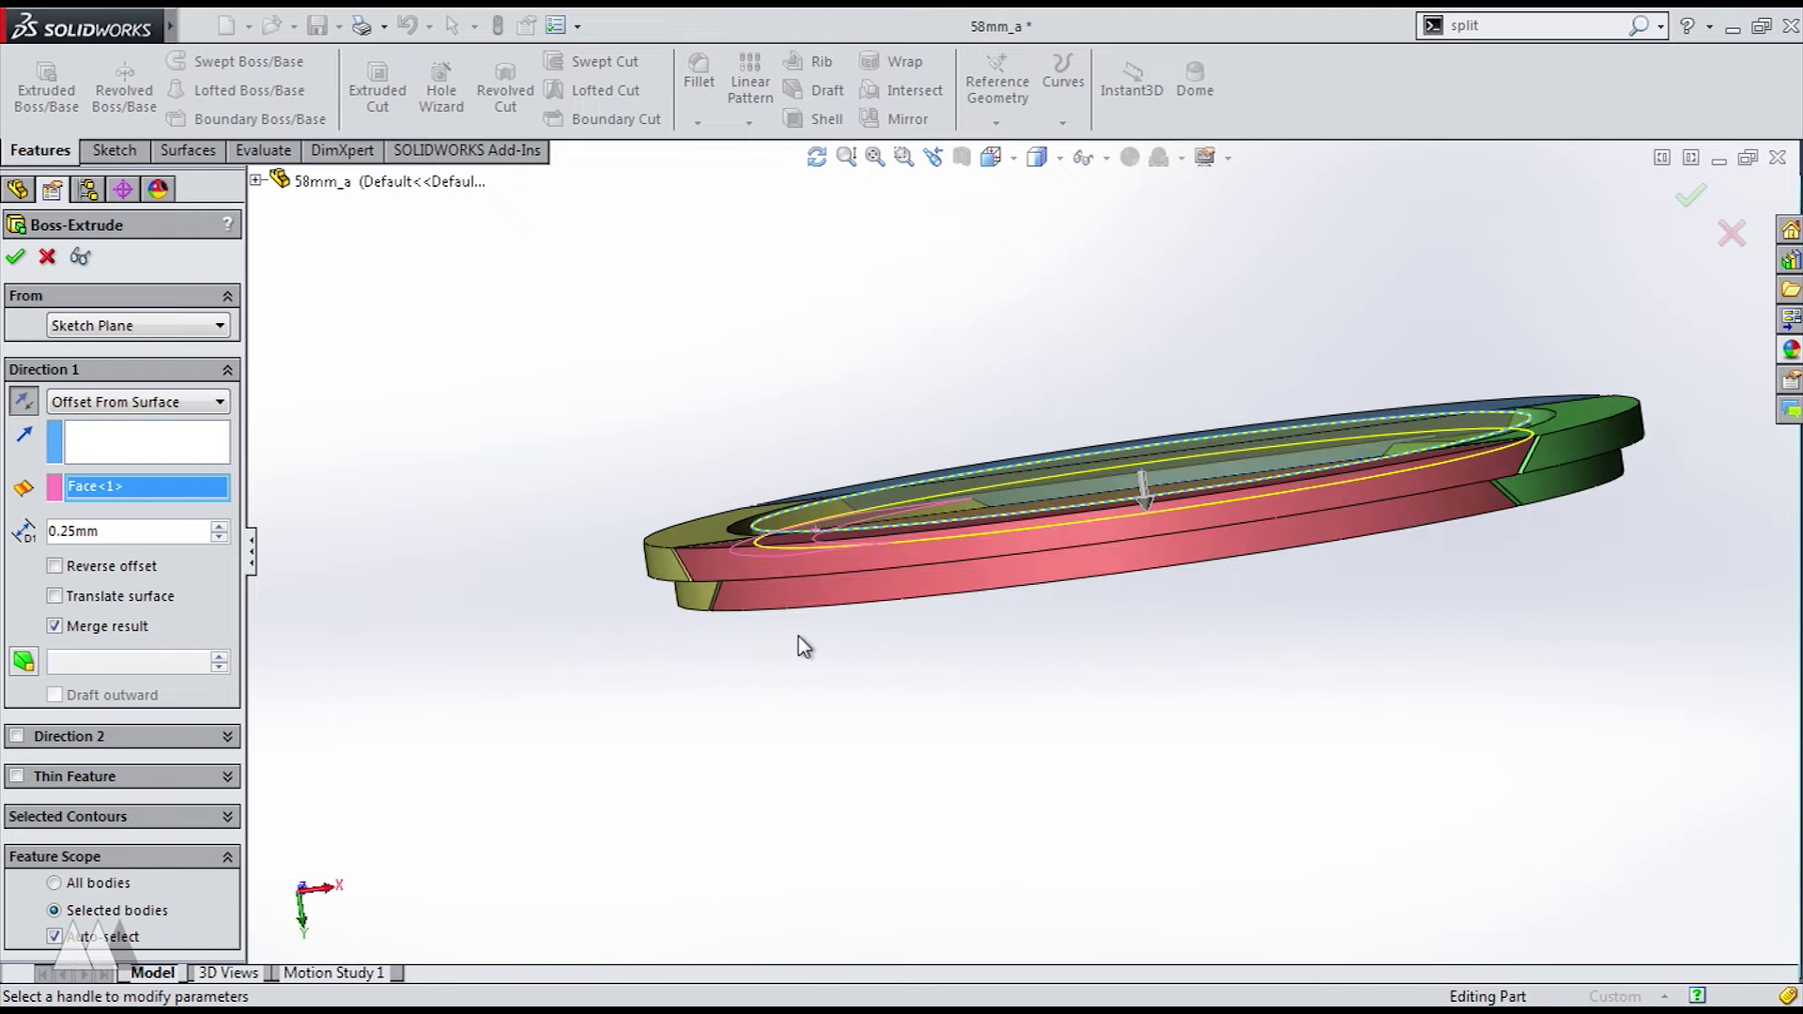
scroll(798, 635, down, 2)
click(116, 565)
click(117, 565)
middle_drag(582, 606, 602, 754)
scroll(603, 754, up, 2)
click(16, 258)
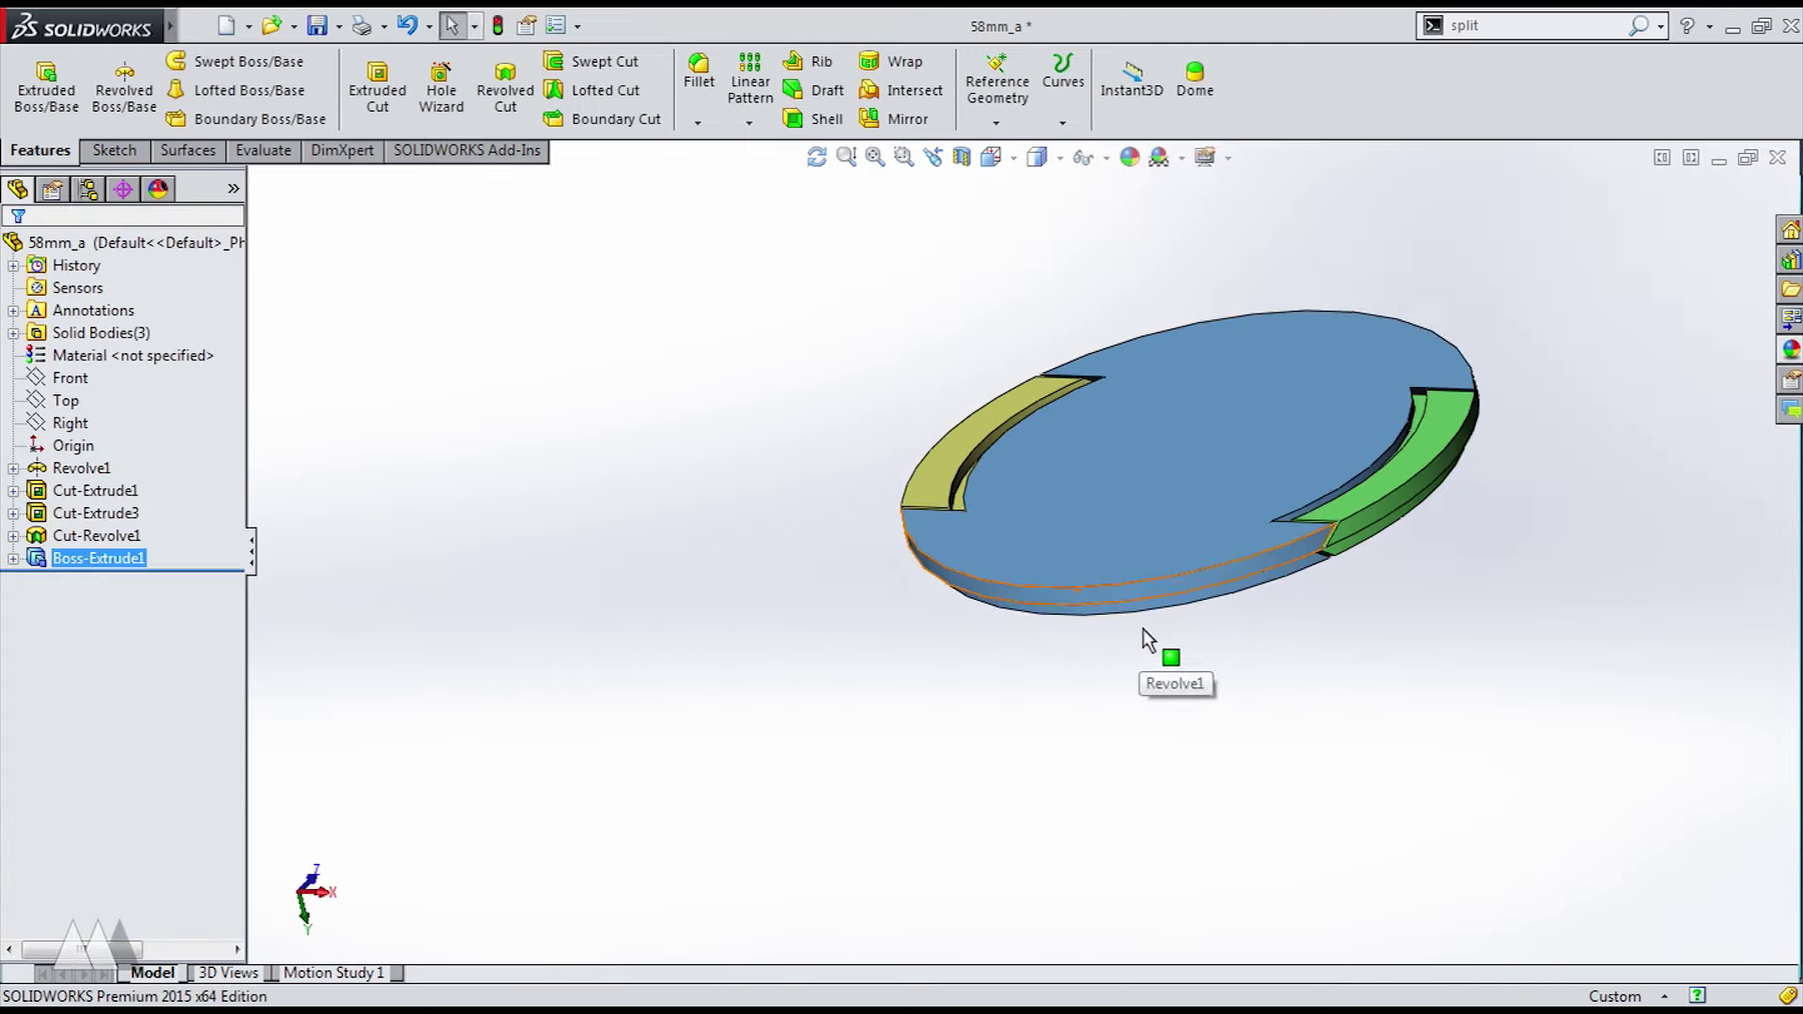
- Inspect the extruded insert and its clearance inside the recess using a section view through the Front plane
middle_drag(1078, 442, 1258, 268)
scroll(1198, 460, down, 2)
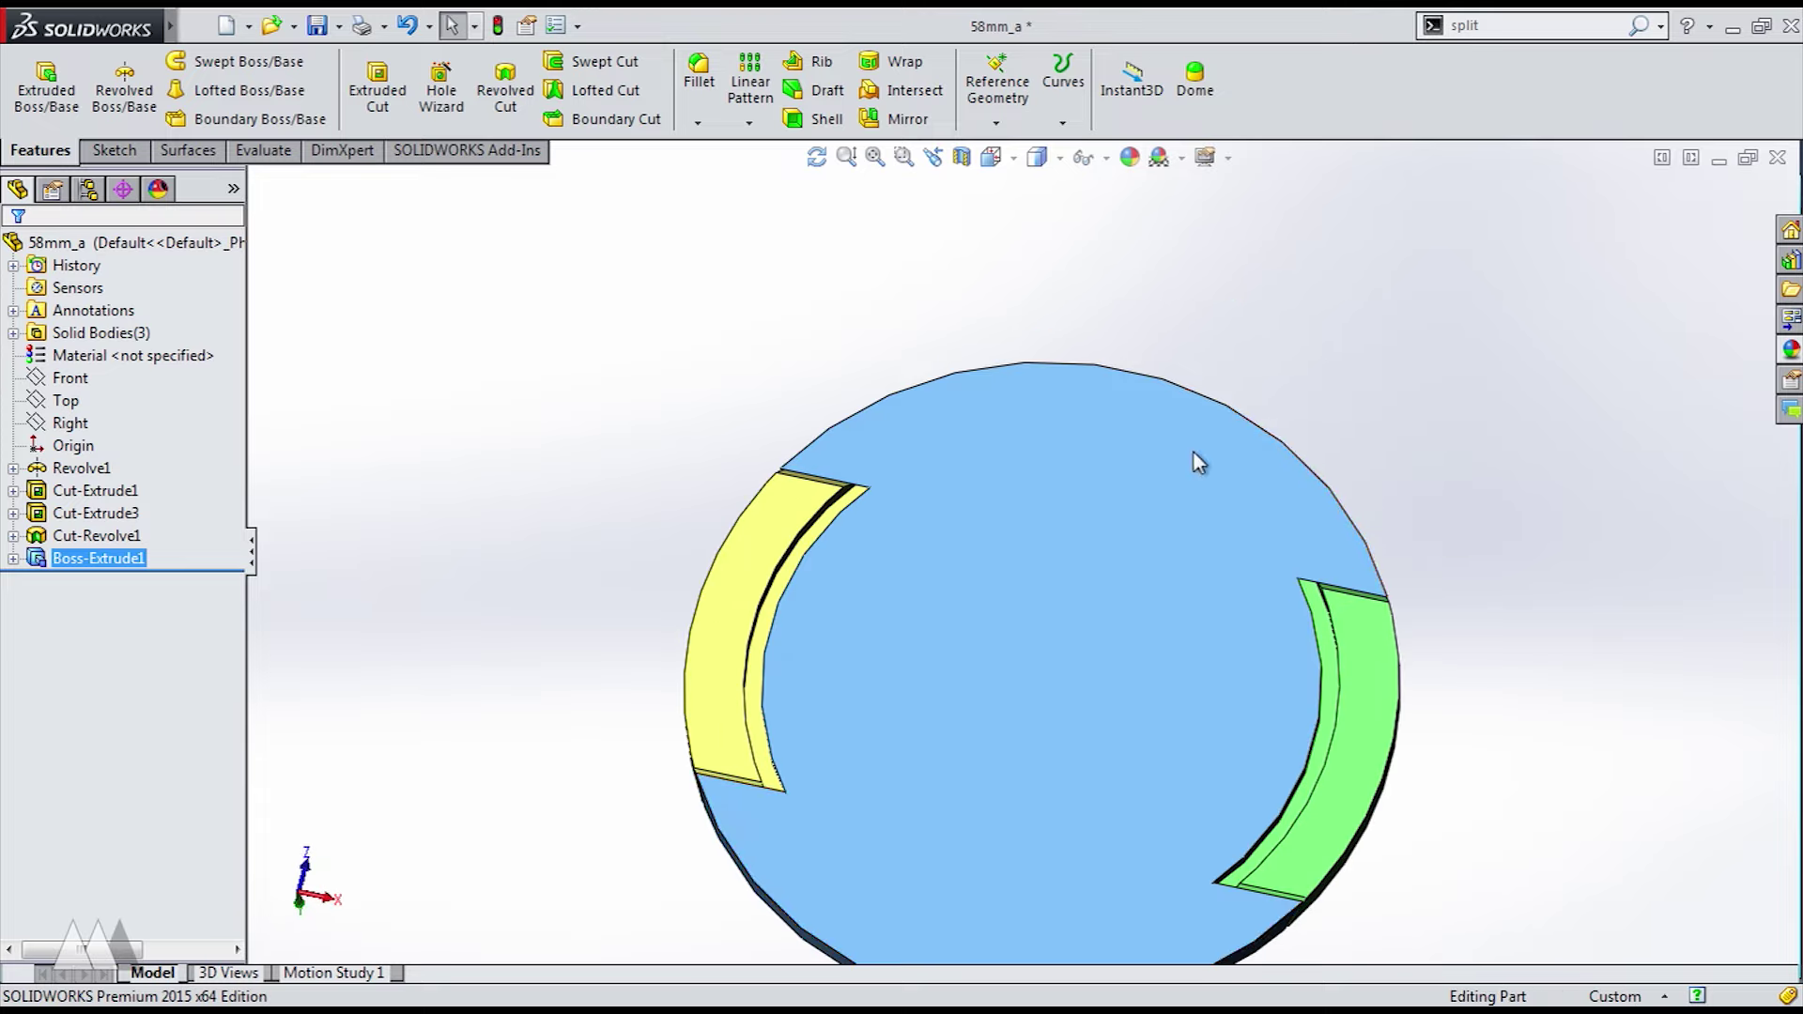
middle_drag(1493, 652, 1269, 539)
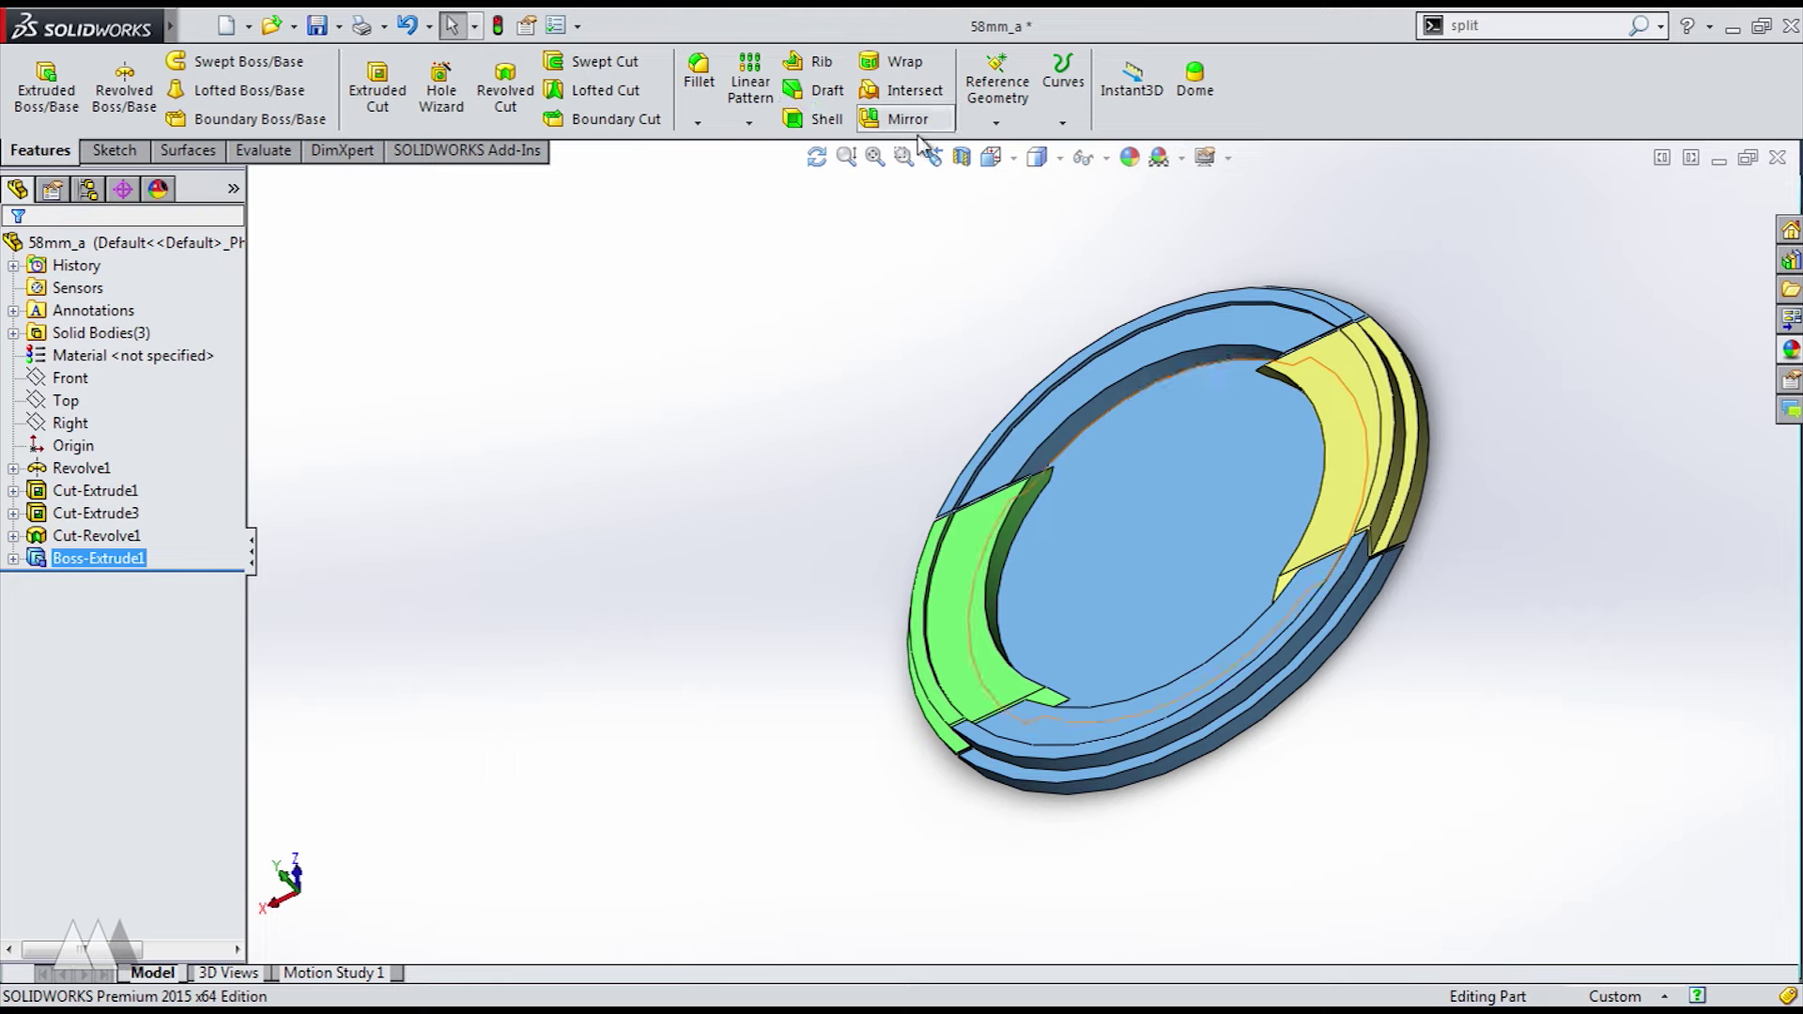
click(963, 158)
click(16, 253)
middle_drag(941, 690, 958, 609)
scroll(998, 630, down, 6)
middle_drag(1034, 660, 1101, 602)
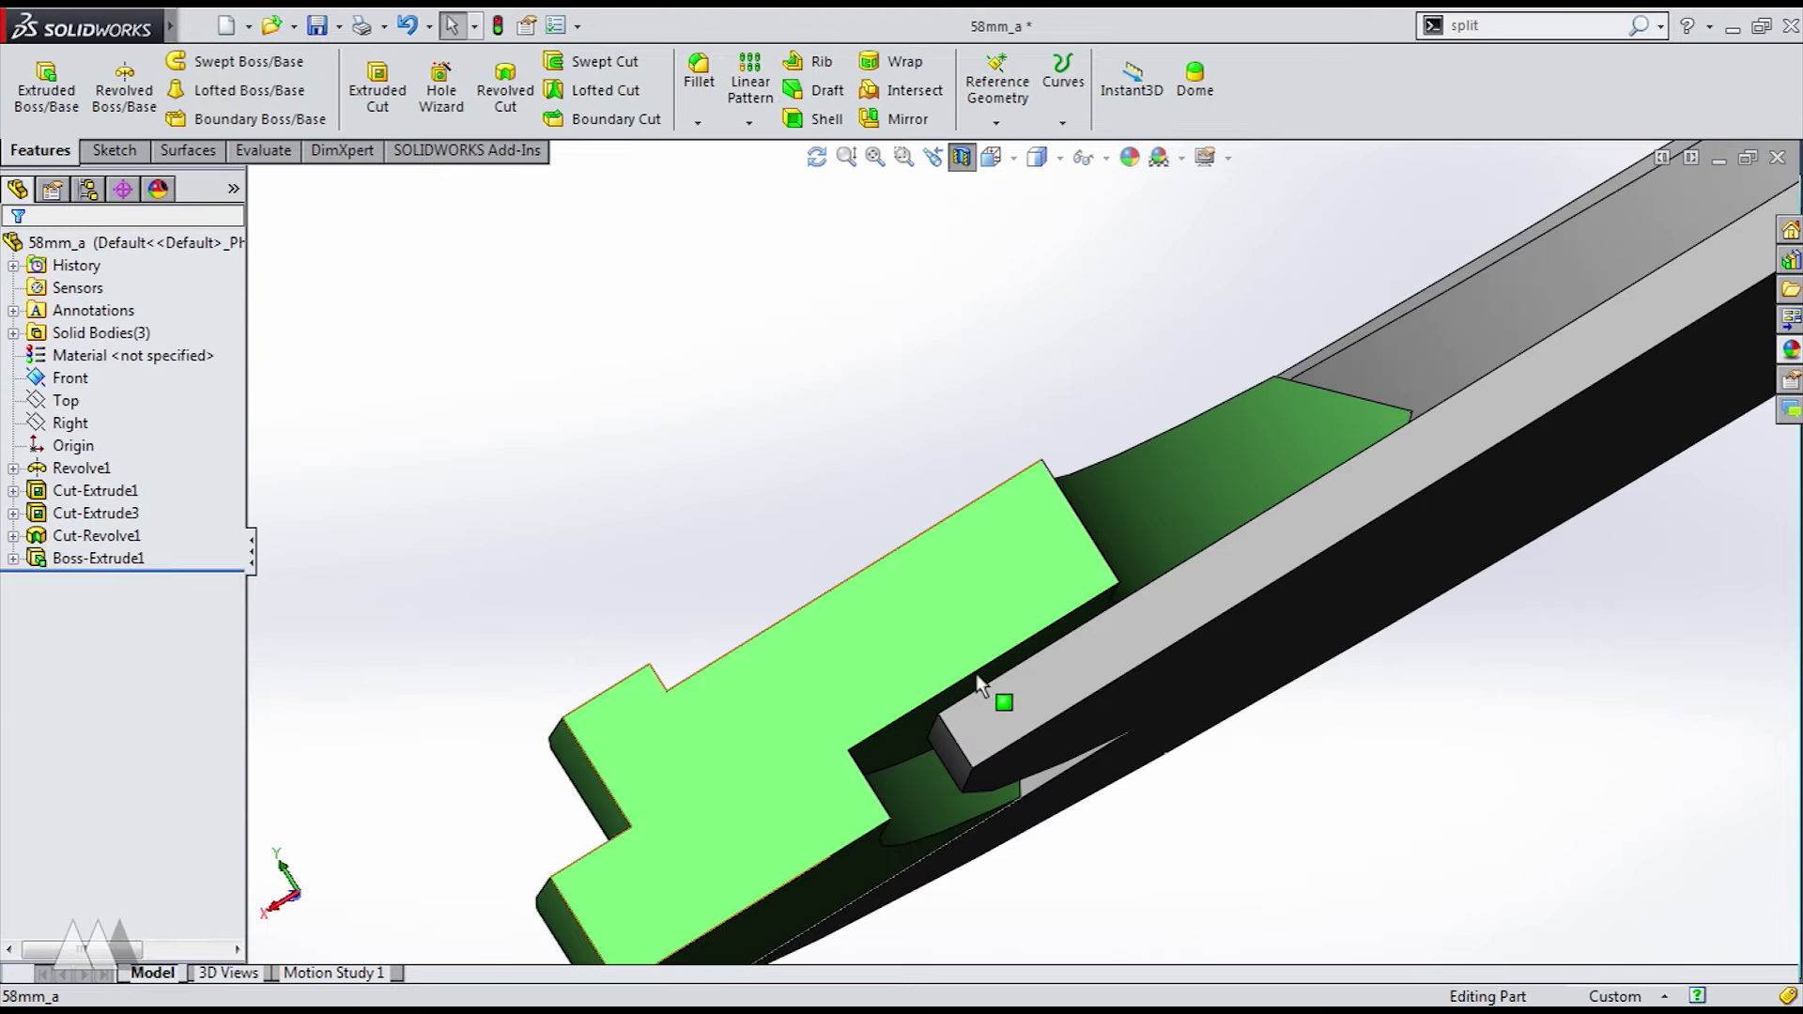
middle_drag(977, 674, 1000, 708)
scroll(1001, 707, up, 3)
scroll(1133, 699, up, 5)
middle_drag(1132, 698, 1303, 574)
scroll(1304, 574, up, 2)
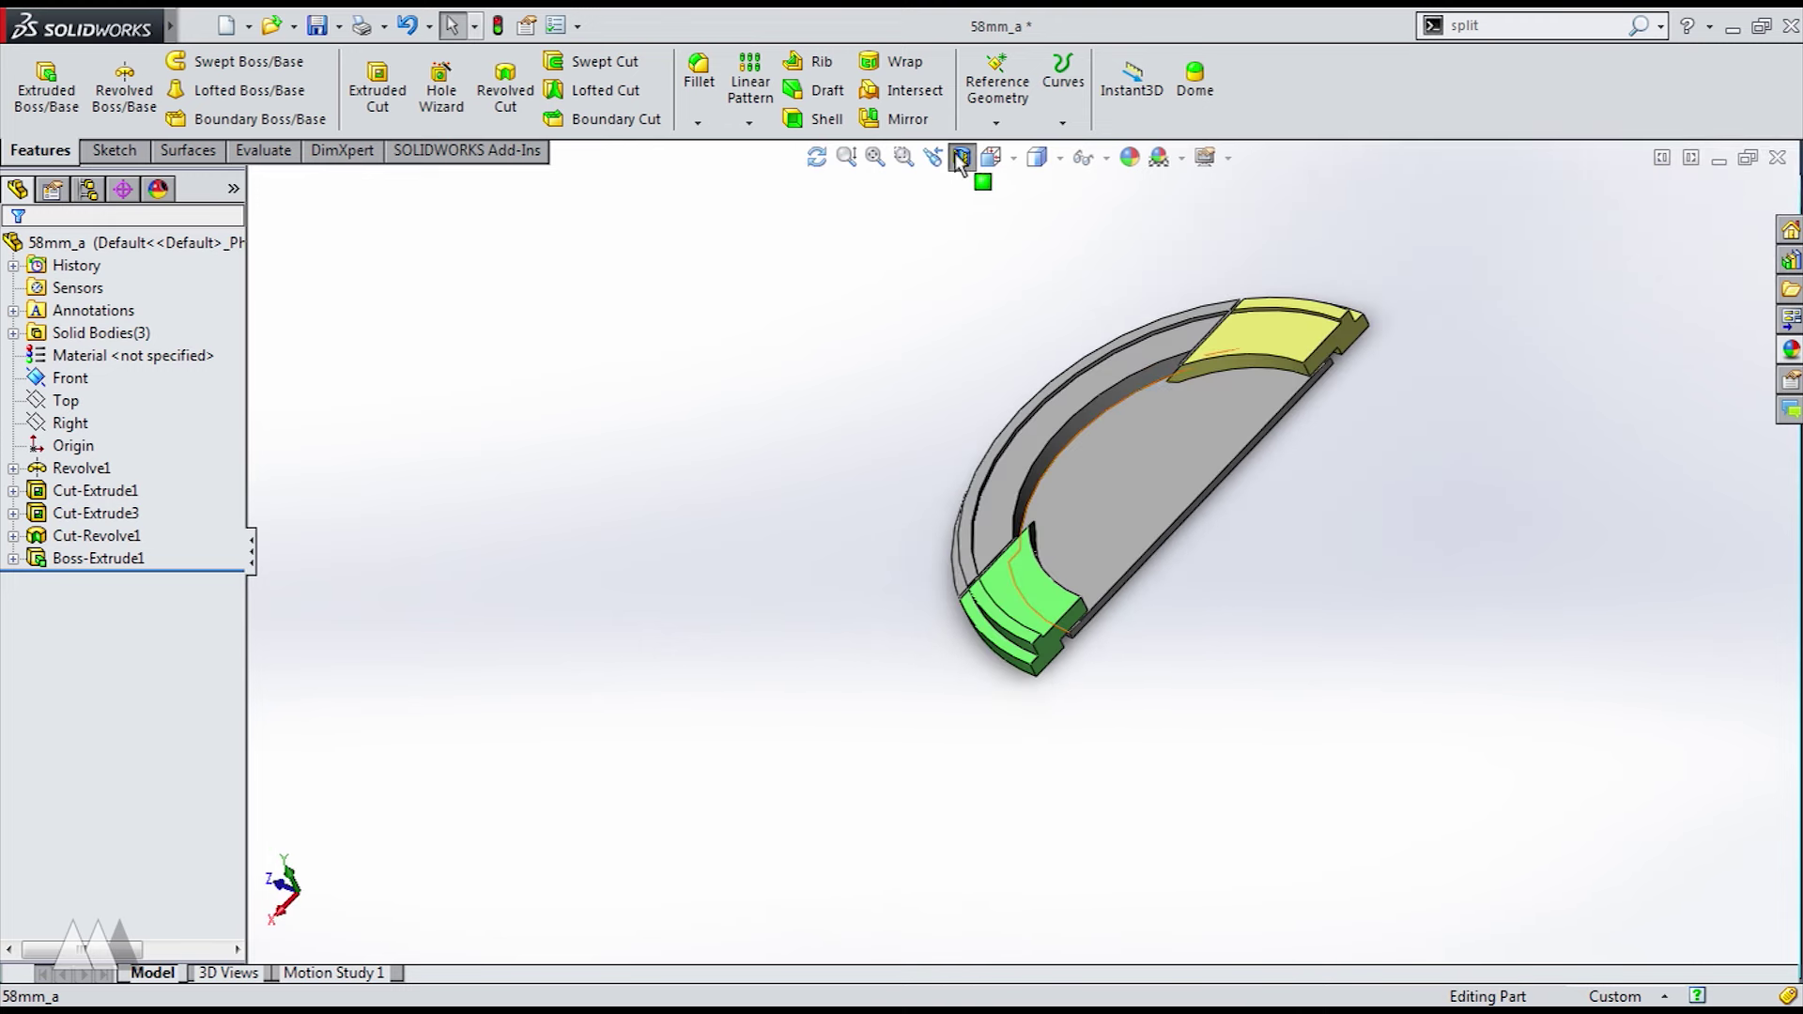
click(961, 158)
- Section the model through the Front plane to expose the disc's stepped profile
middle_drag(1457, 580, 1265, 536)
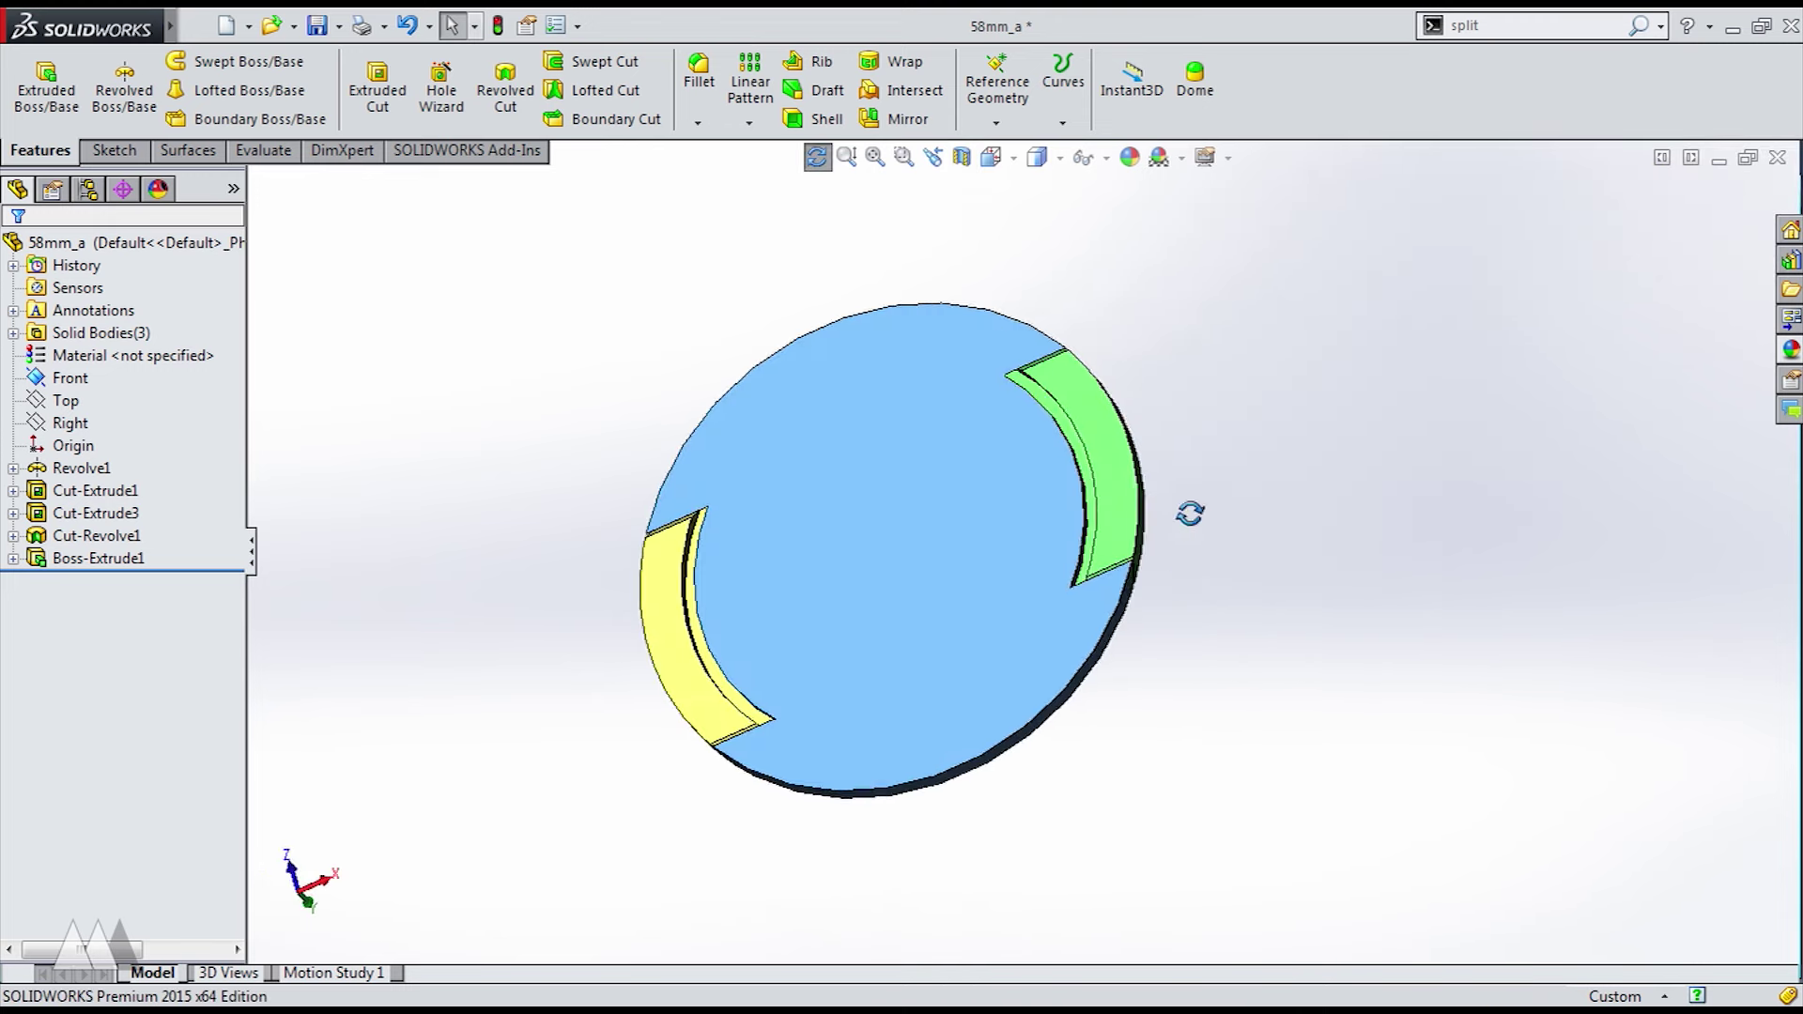
middle_drag(1190, 513, 949, 624)
click(960, 163)
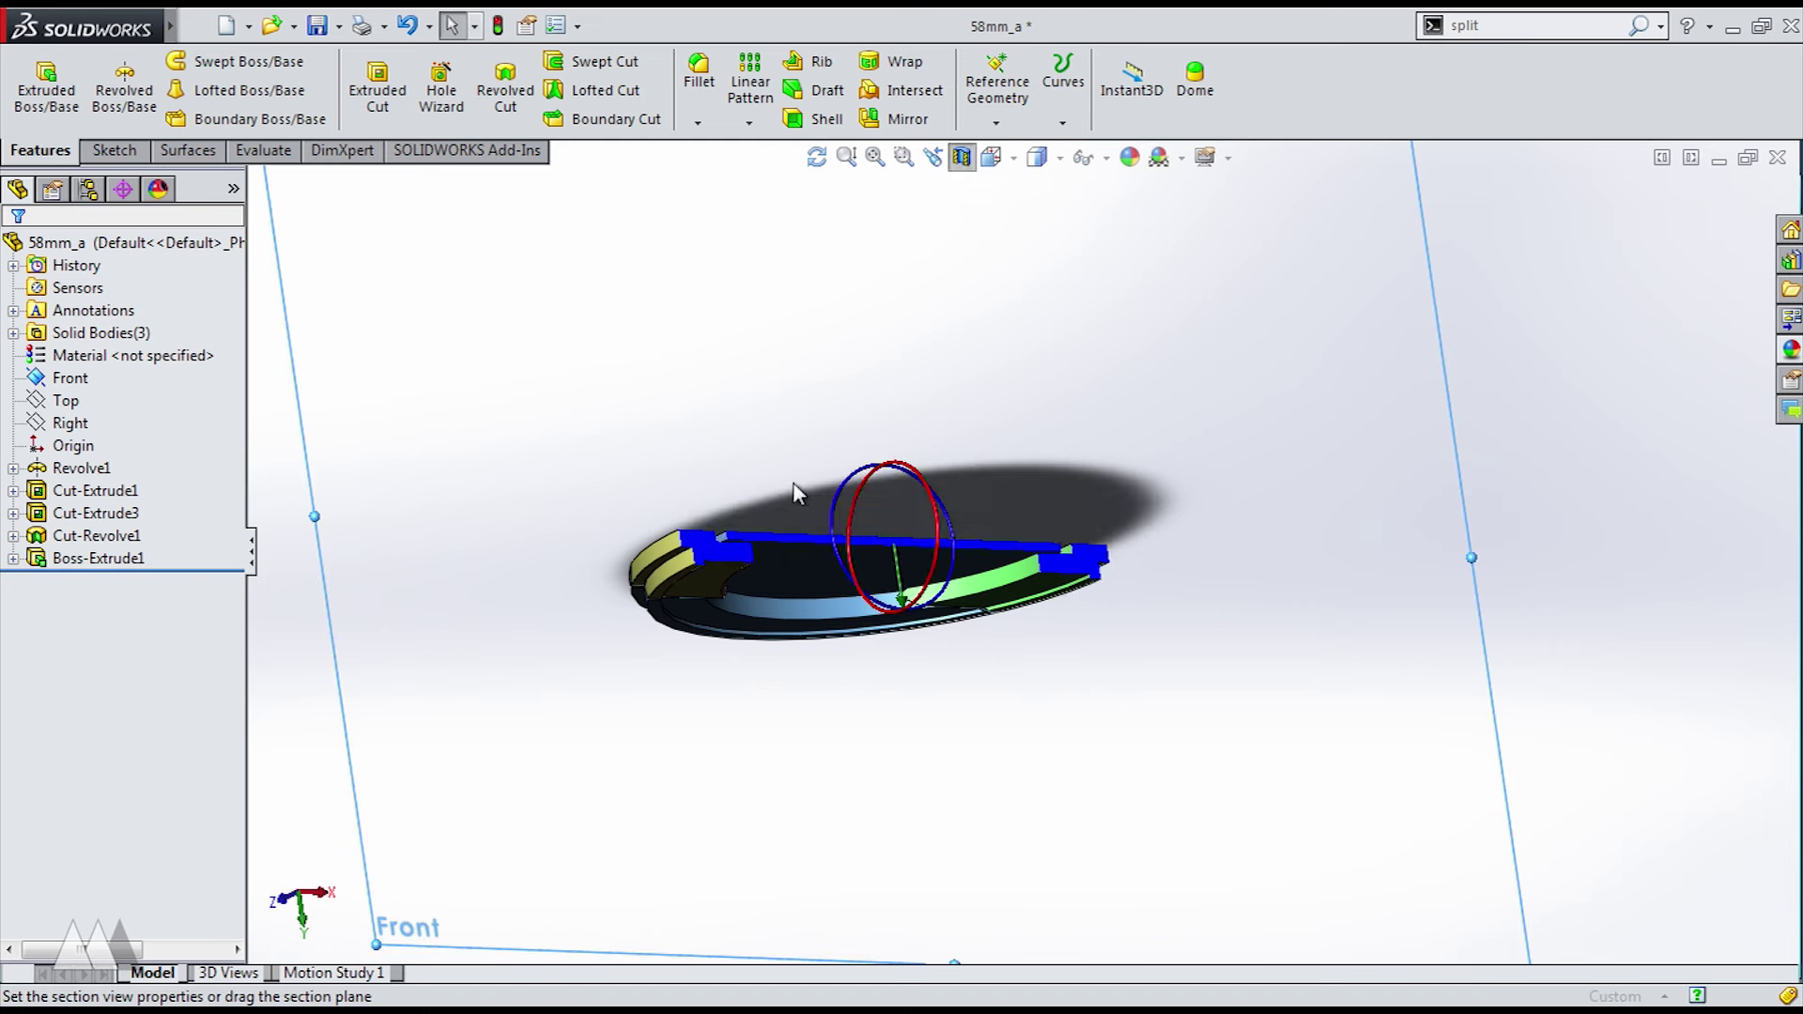
click(18, 258)
middle_drag(599, 669, 592, 752)
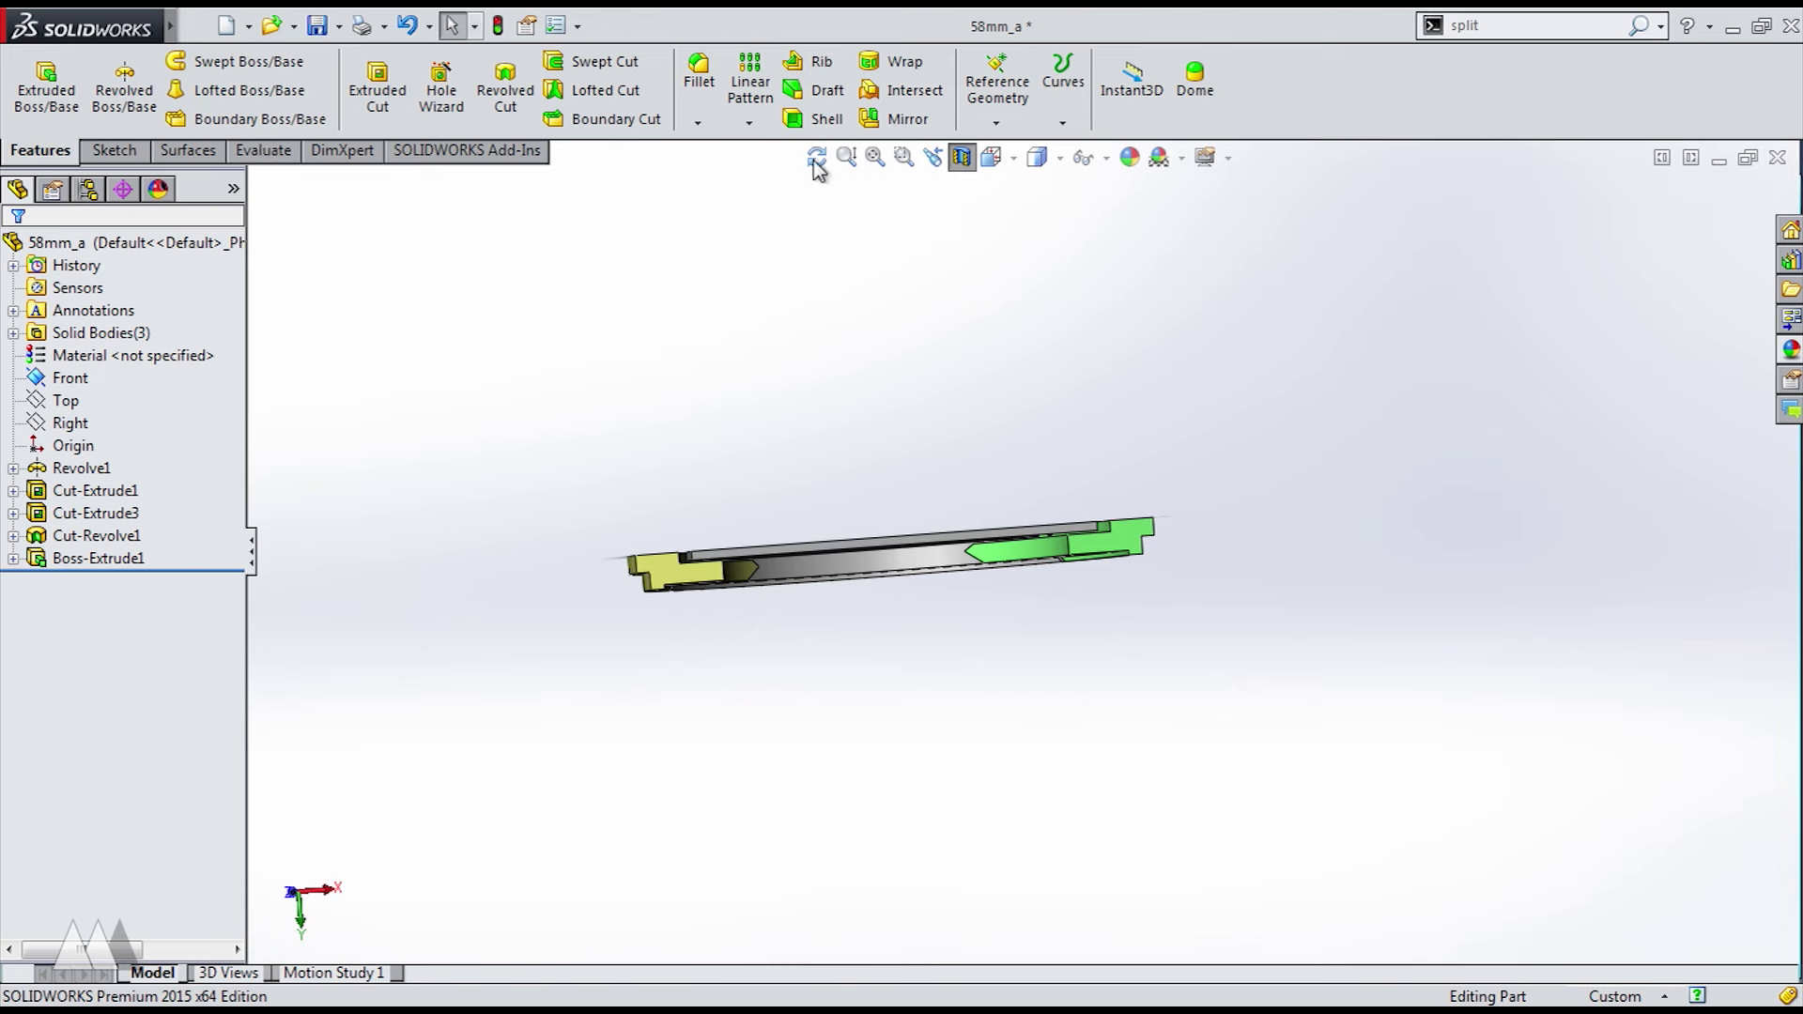
- Start a sketch on the Front plane and draw a vertical construction line up from the origin
click(83, 380)
click(95, 352)
key(ctrl+8)
key(ctrl+8)
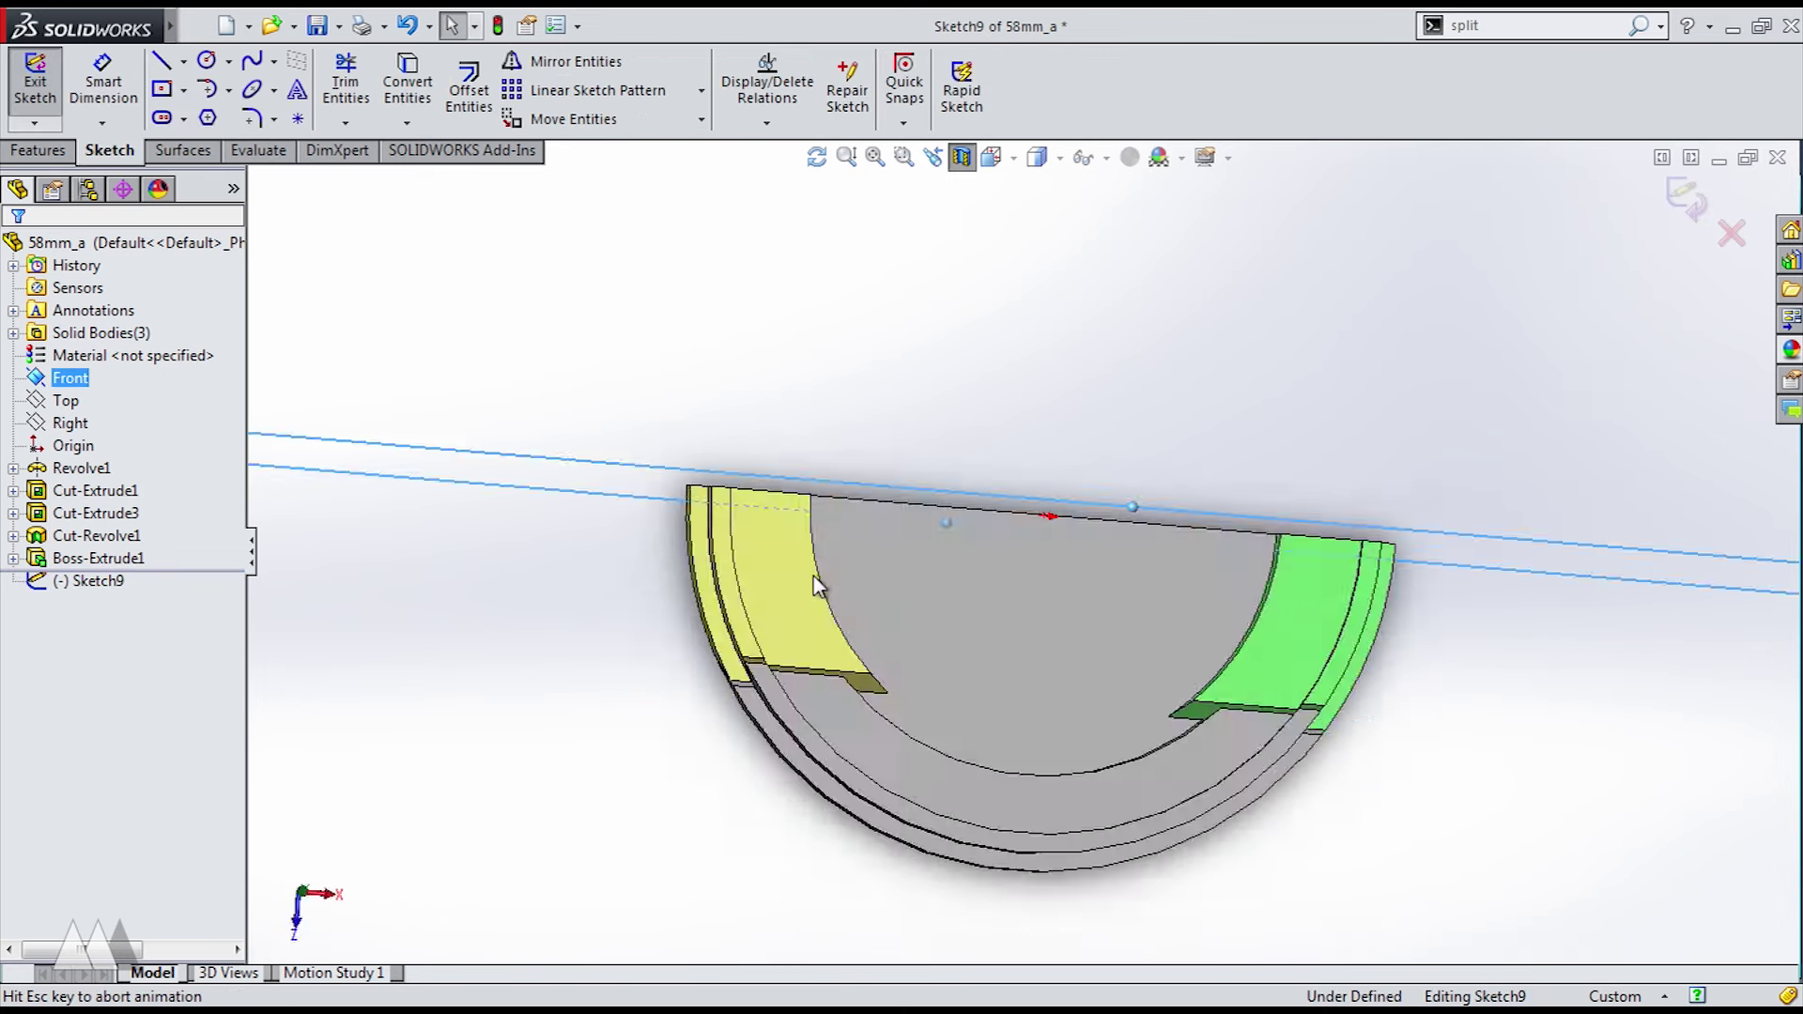
click(184, 61)
click(226, 109)
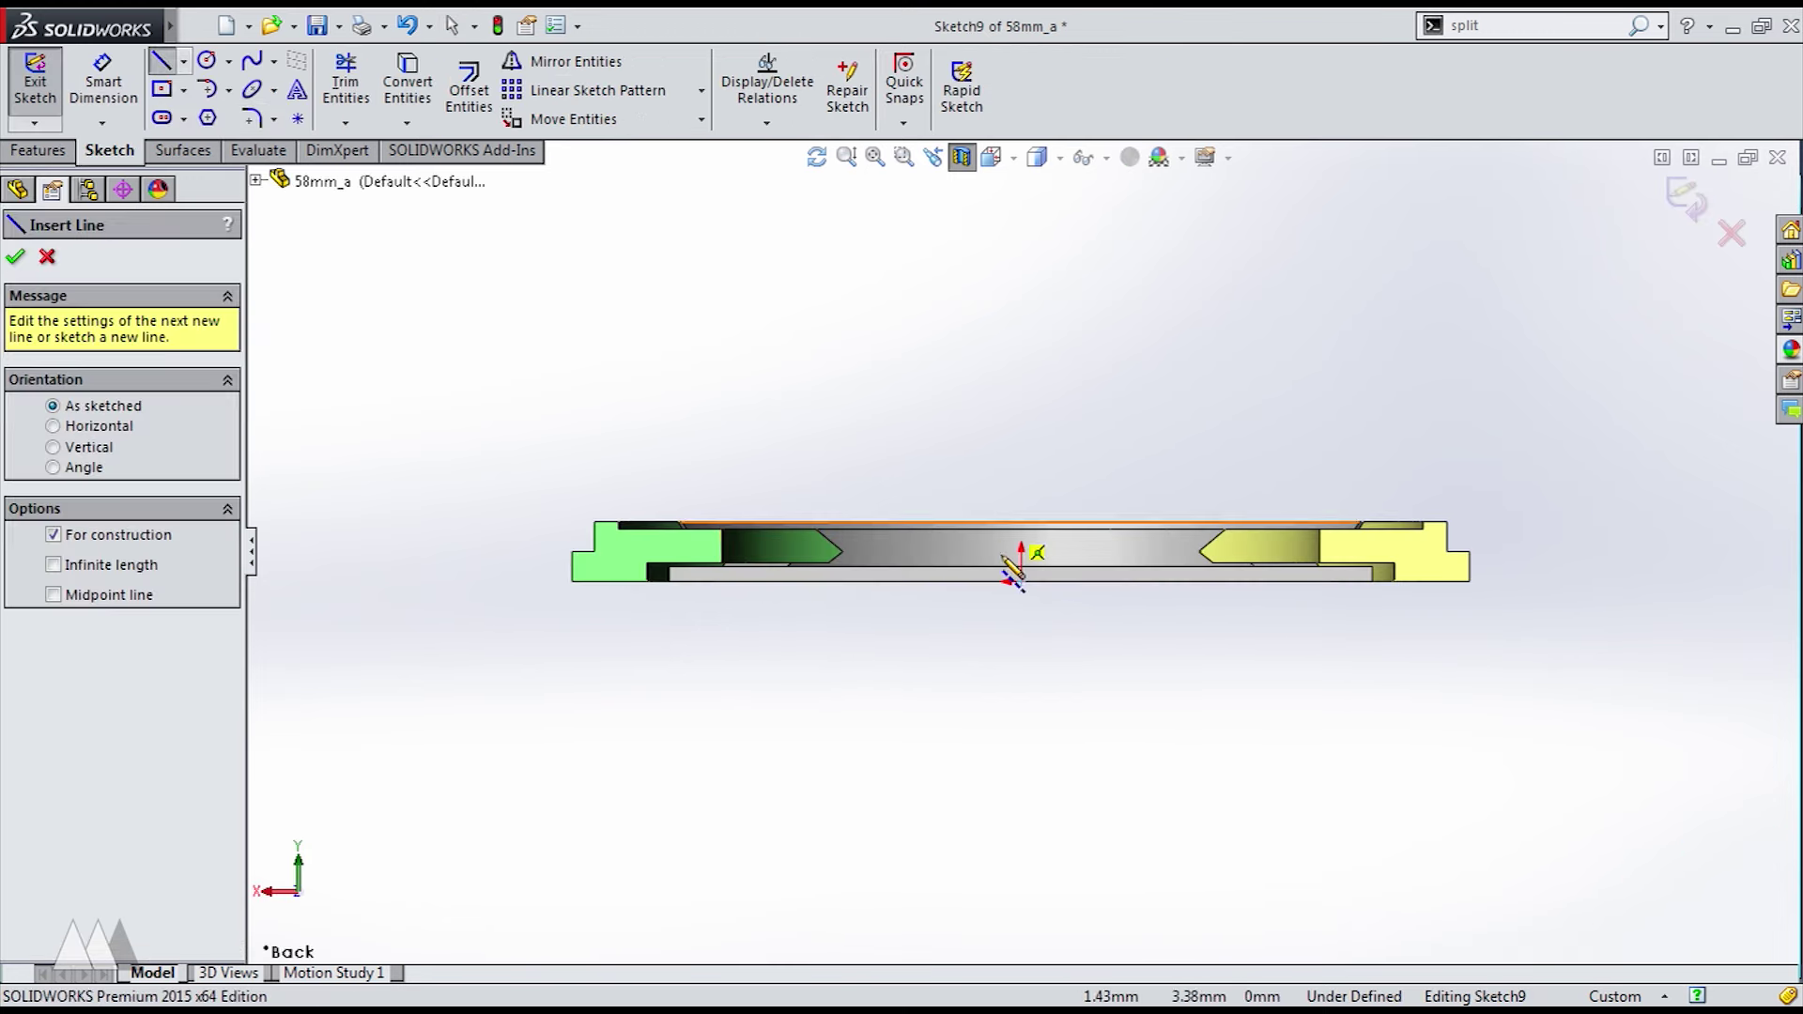
click(1021, 581)
click(1021, 404)
key(Escape)
scroll(618, 581, down, 6)
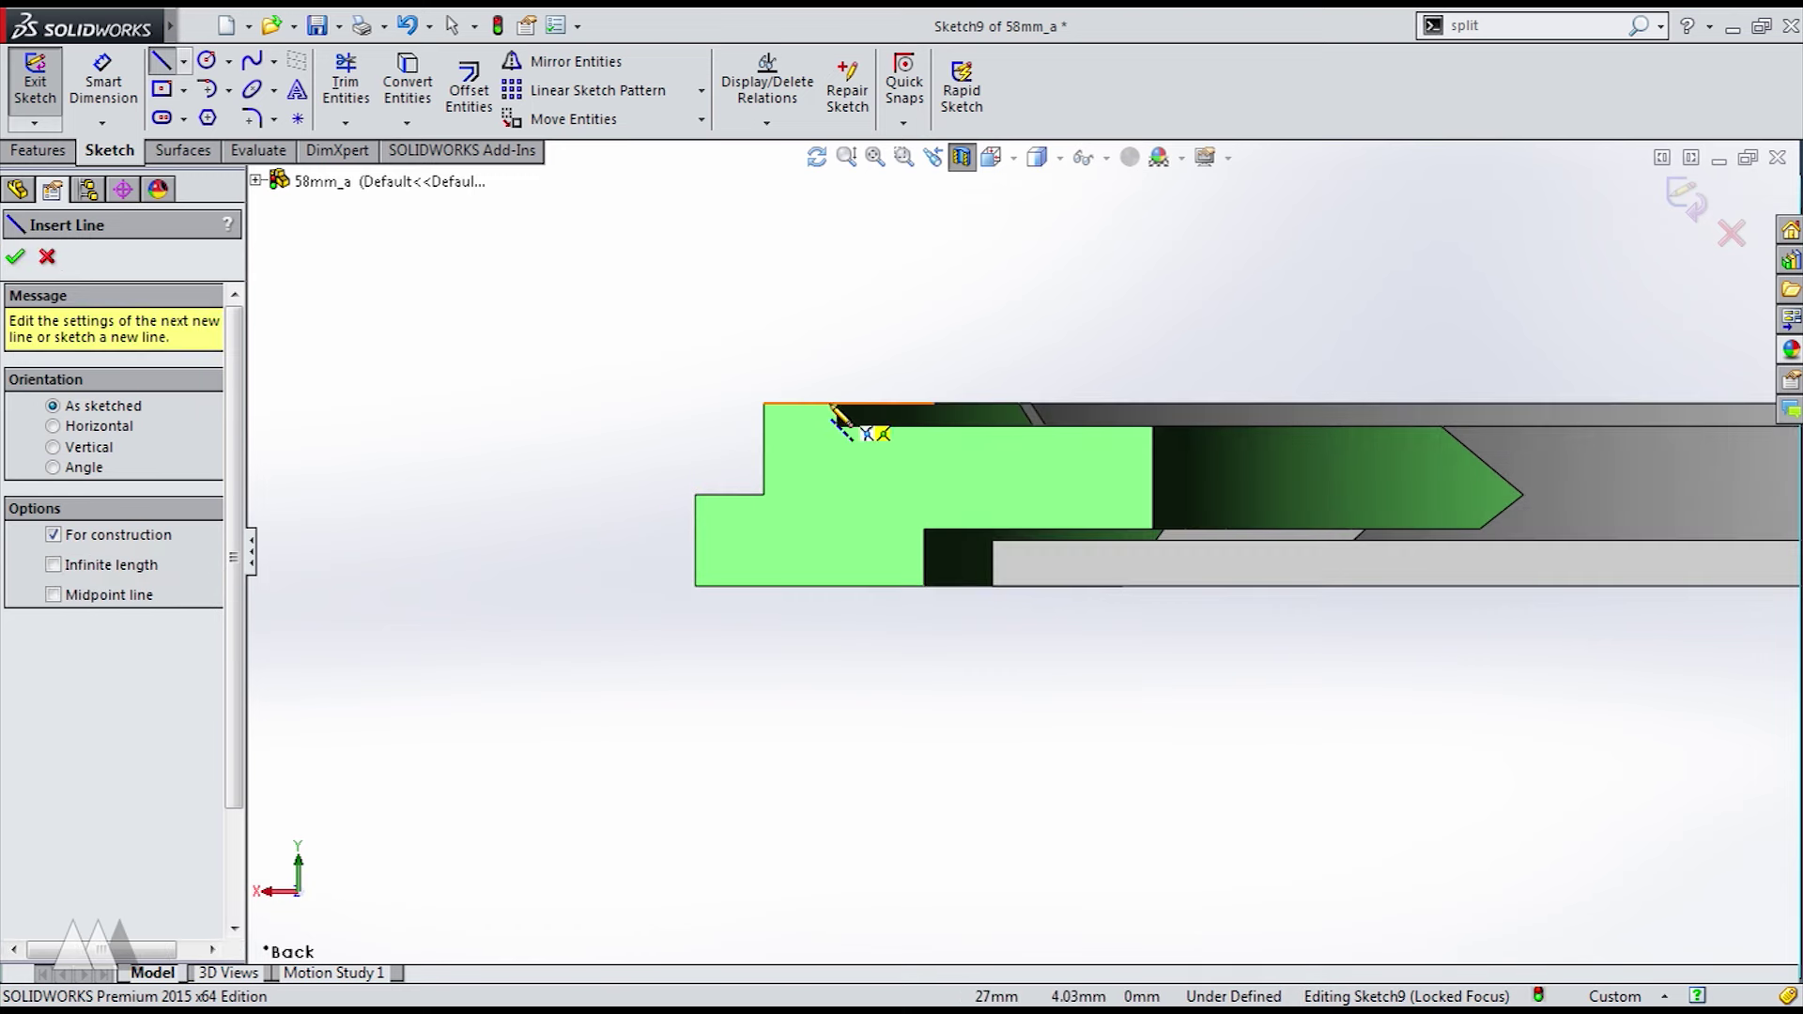
- Convert the green body's upper rim edge and outer step edge into sketch lines and make both construction geometry
scroll(835, 414, down, 4)
click(161, 68)
click(162, 67)
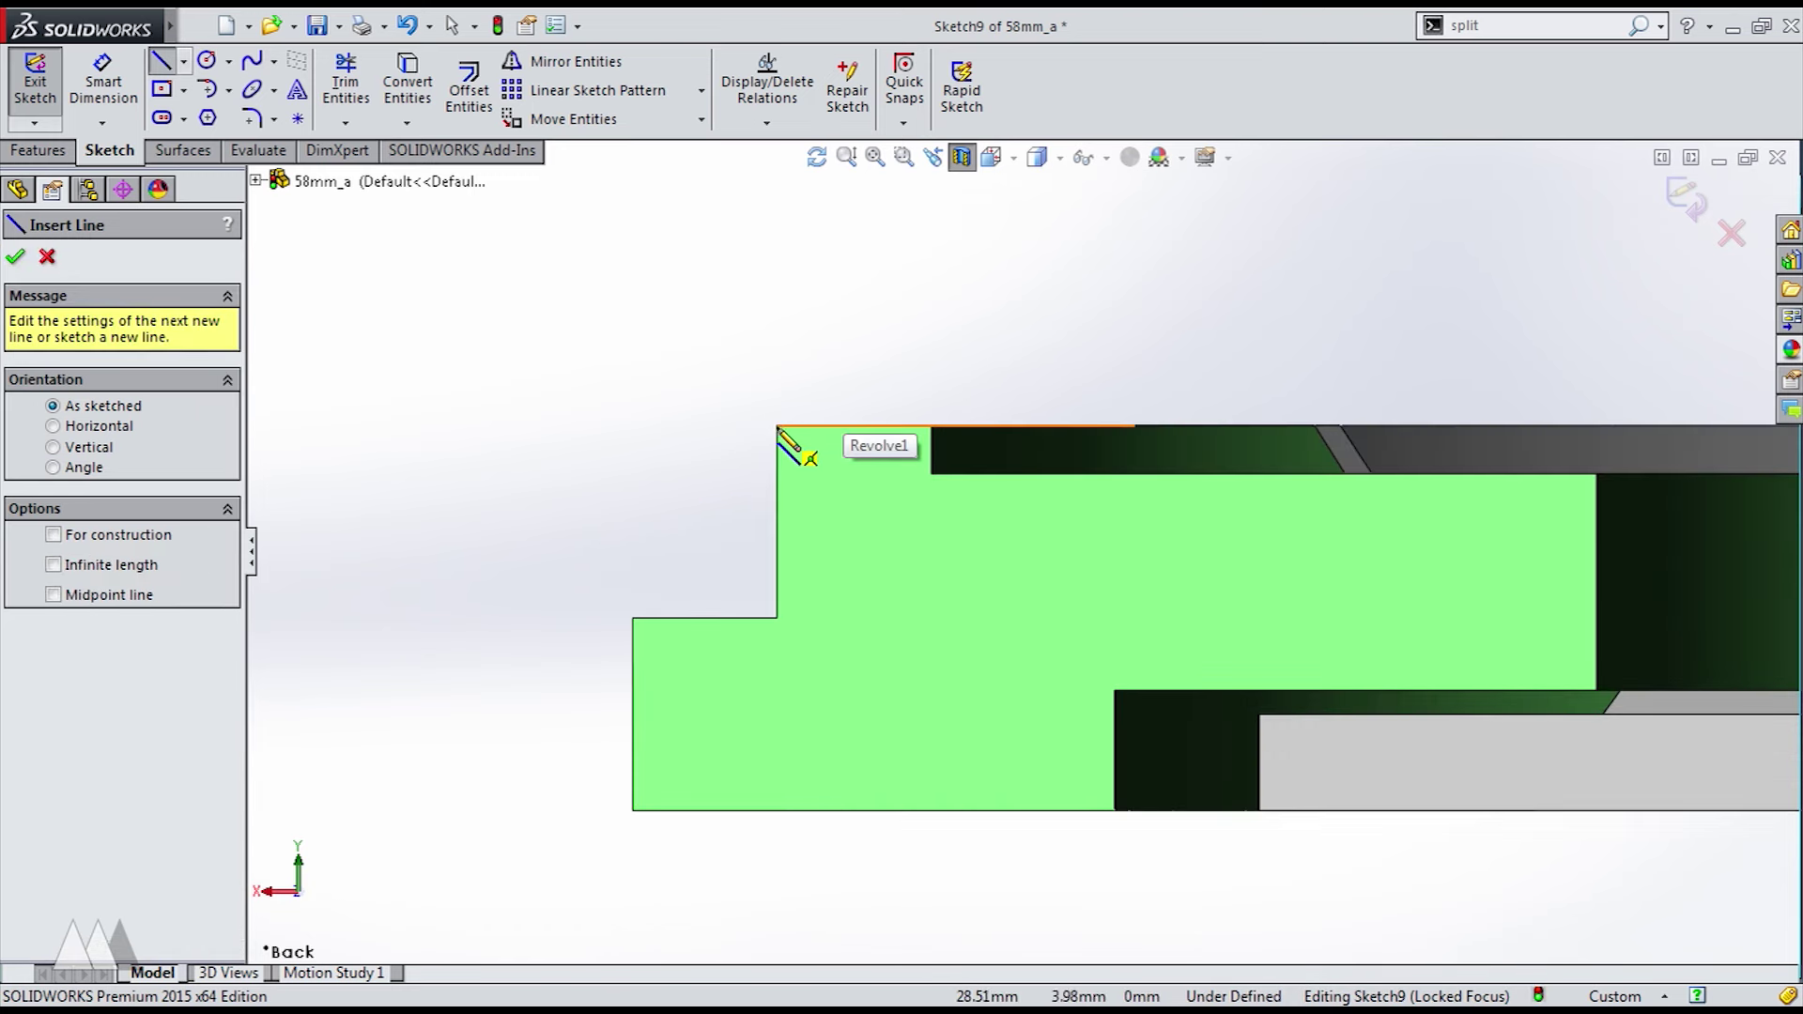
key(Escape)
mouse_move(636, 455)
middle_down()
mouse_move(676, 467)
mouse_move(725, 578)
middle_up()
click(725, 578)
click(728, 584)
ctrl+click(715, 375)
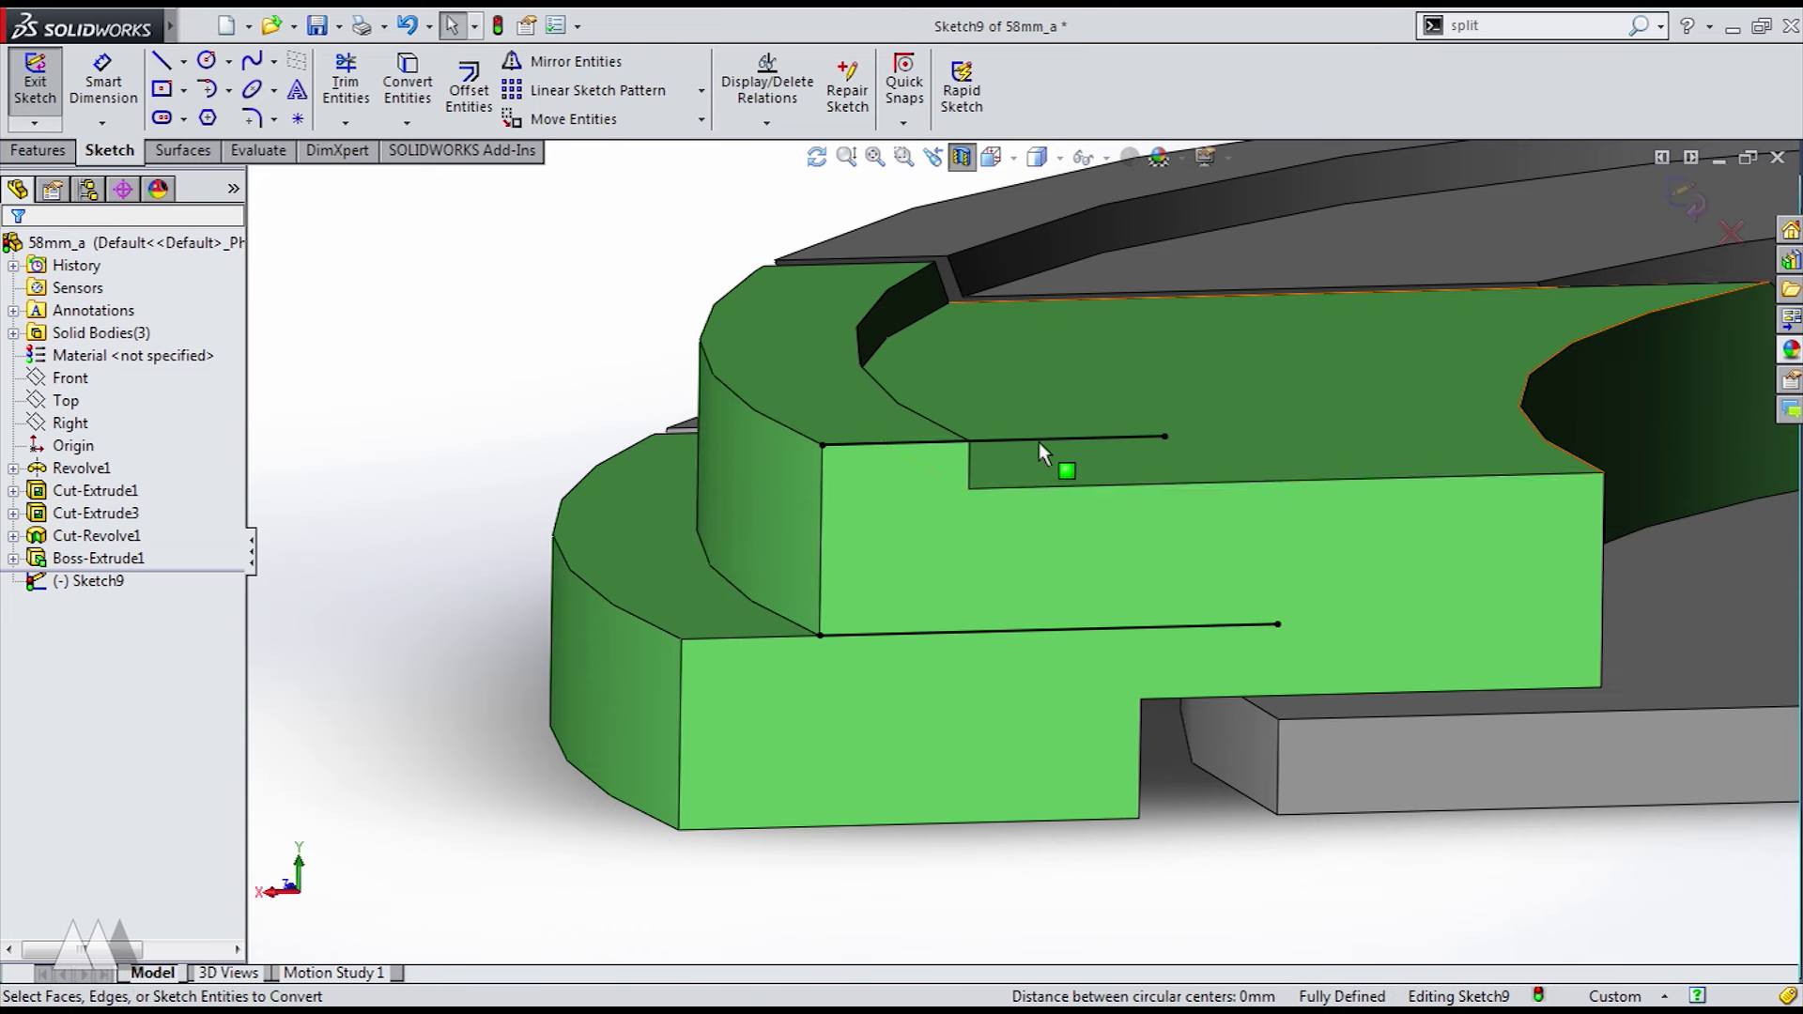
click(1039, 440)
ctrl+click(1087, 628)
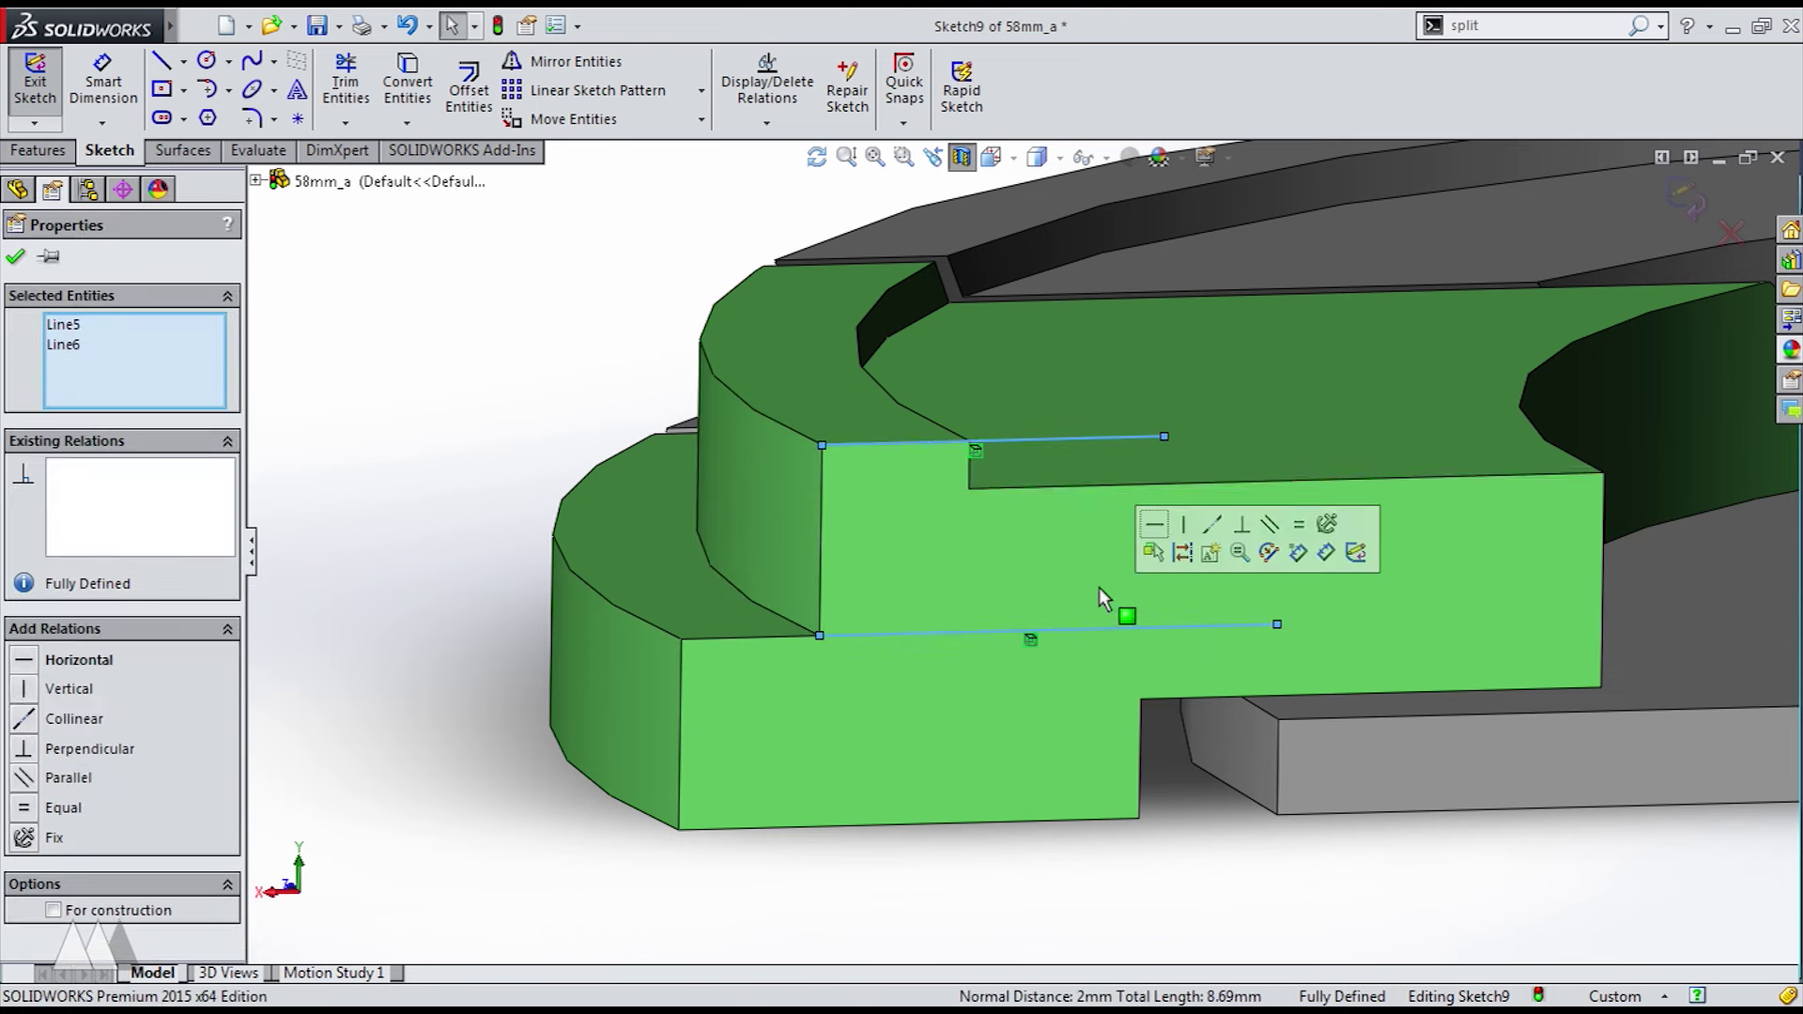
click(1187, 544)
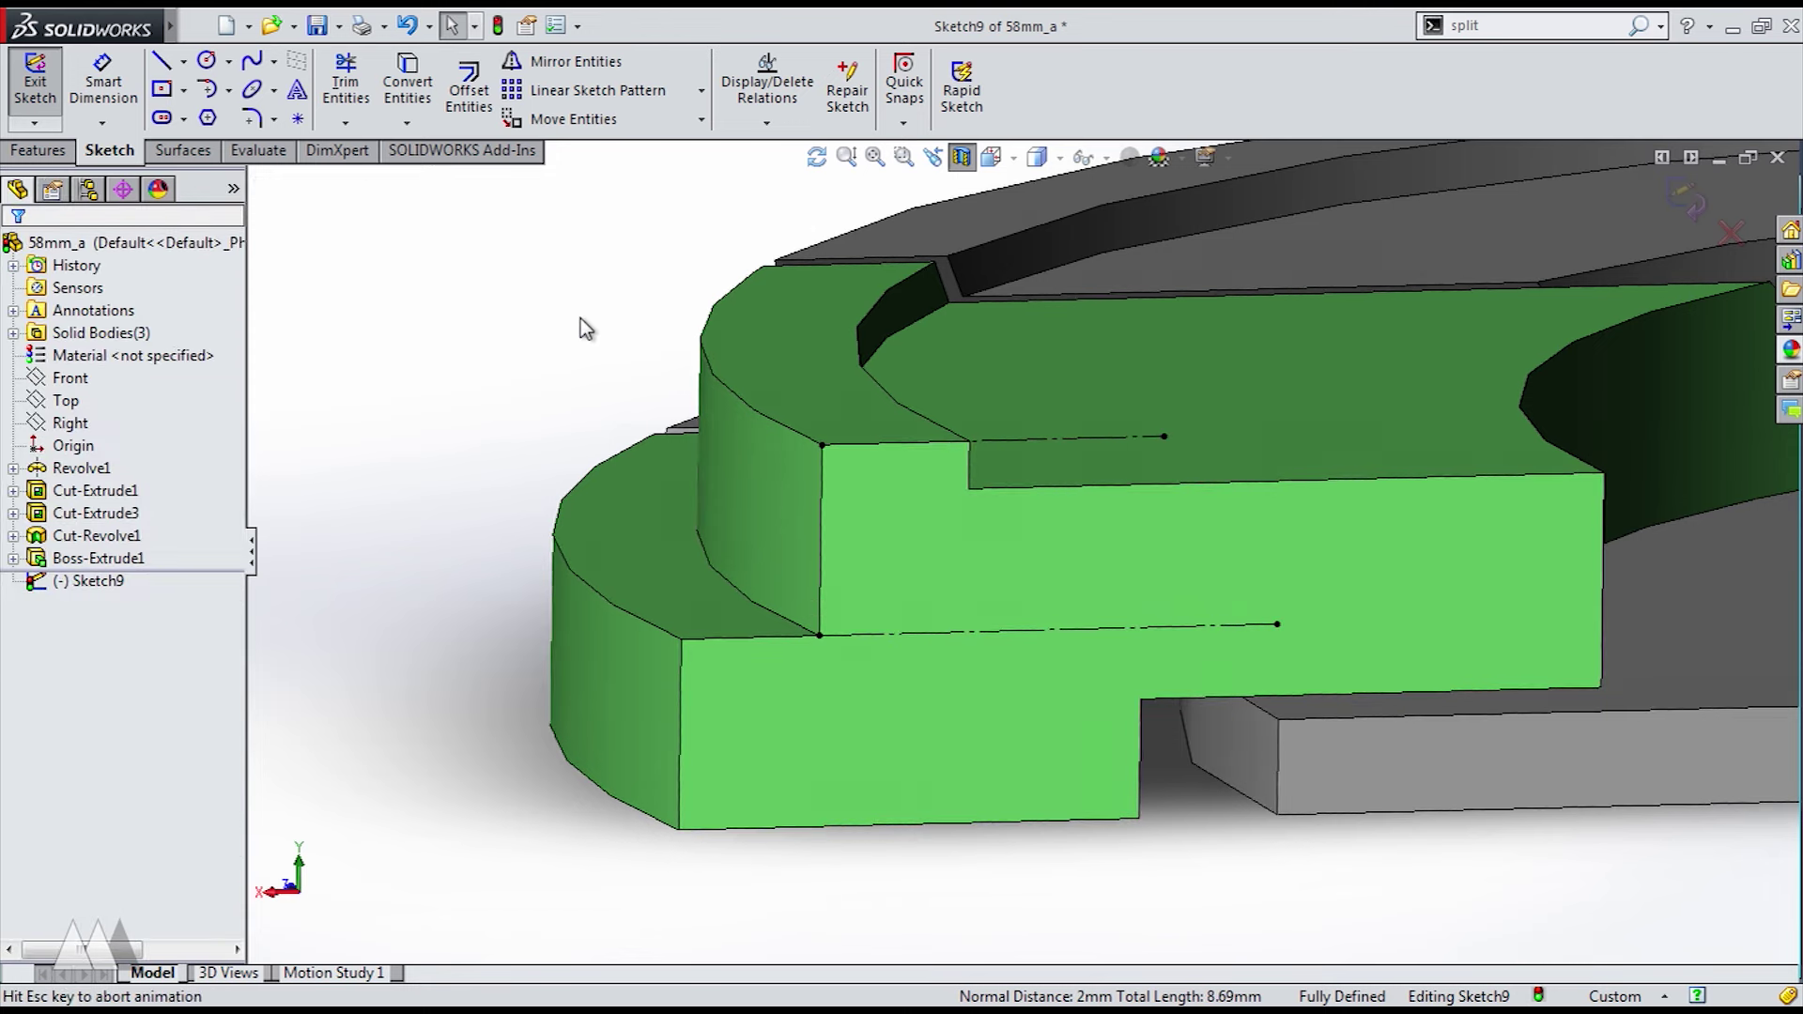
- Sketch a zigzag tooth profile from the green body's upper outer corner to its step corner, about 0.77 mm wide
key(ctrl+2)
scroll(696, 609, down, 2)
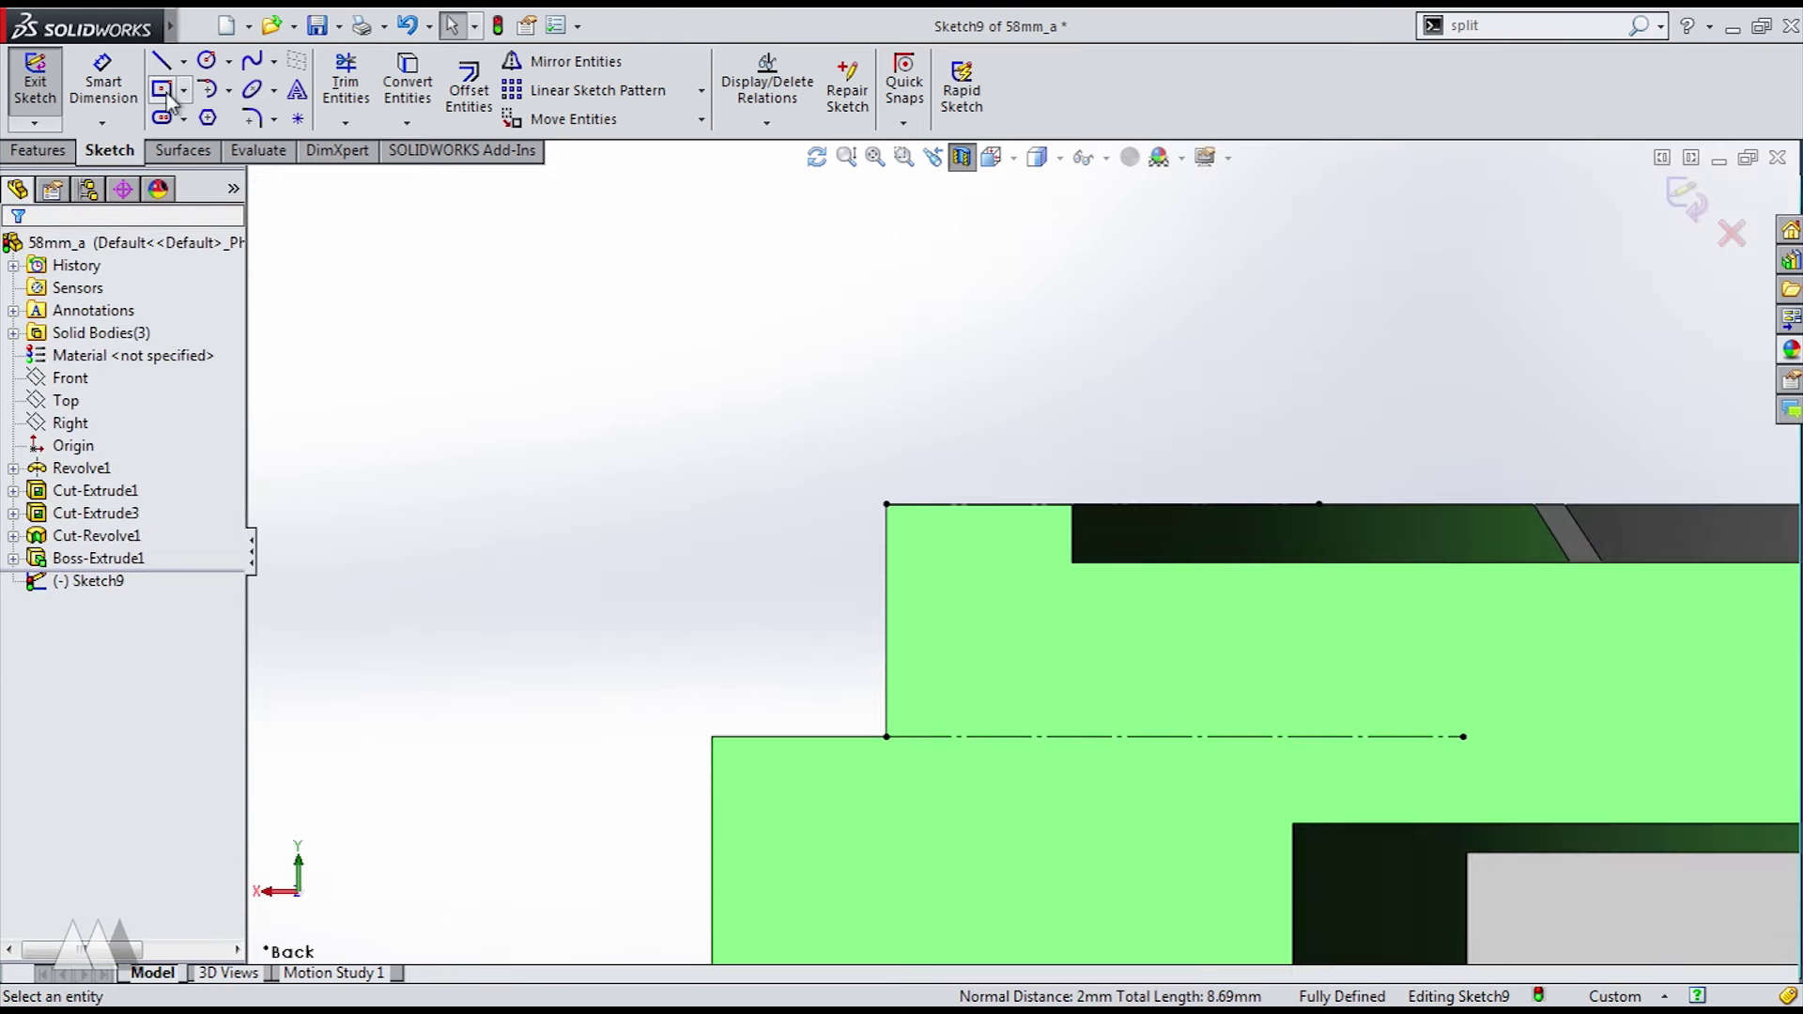
key(l)
click(885, 505)
click(797, 505)
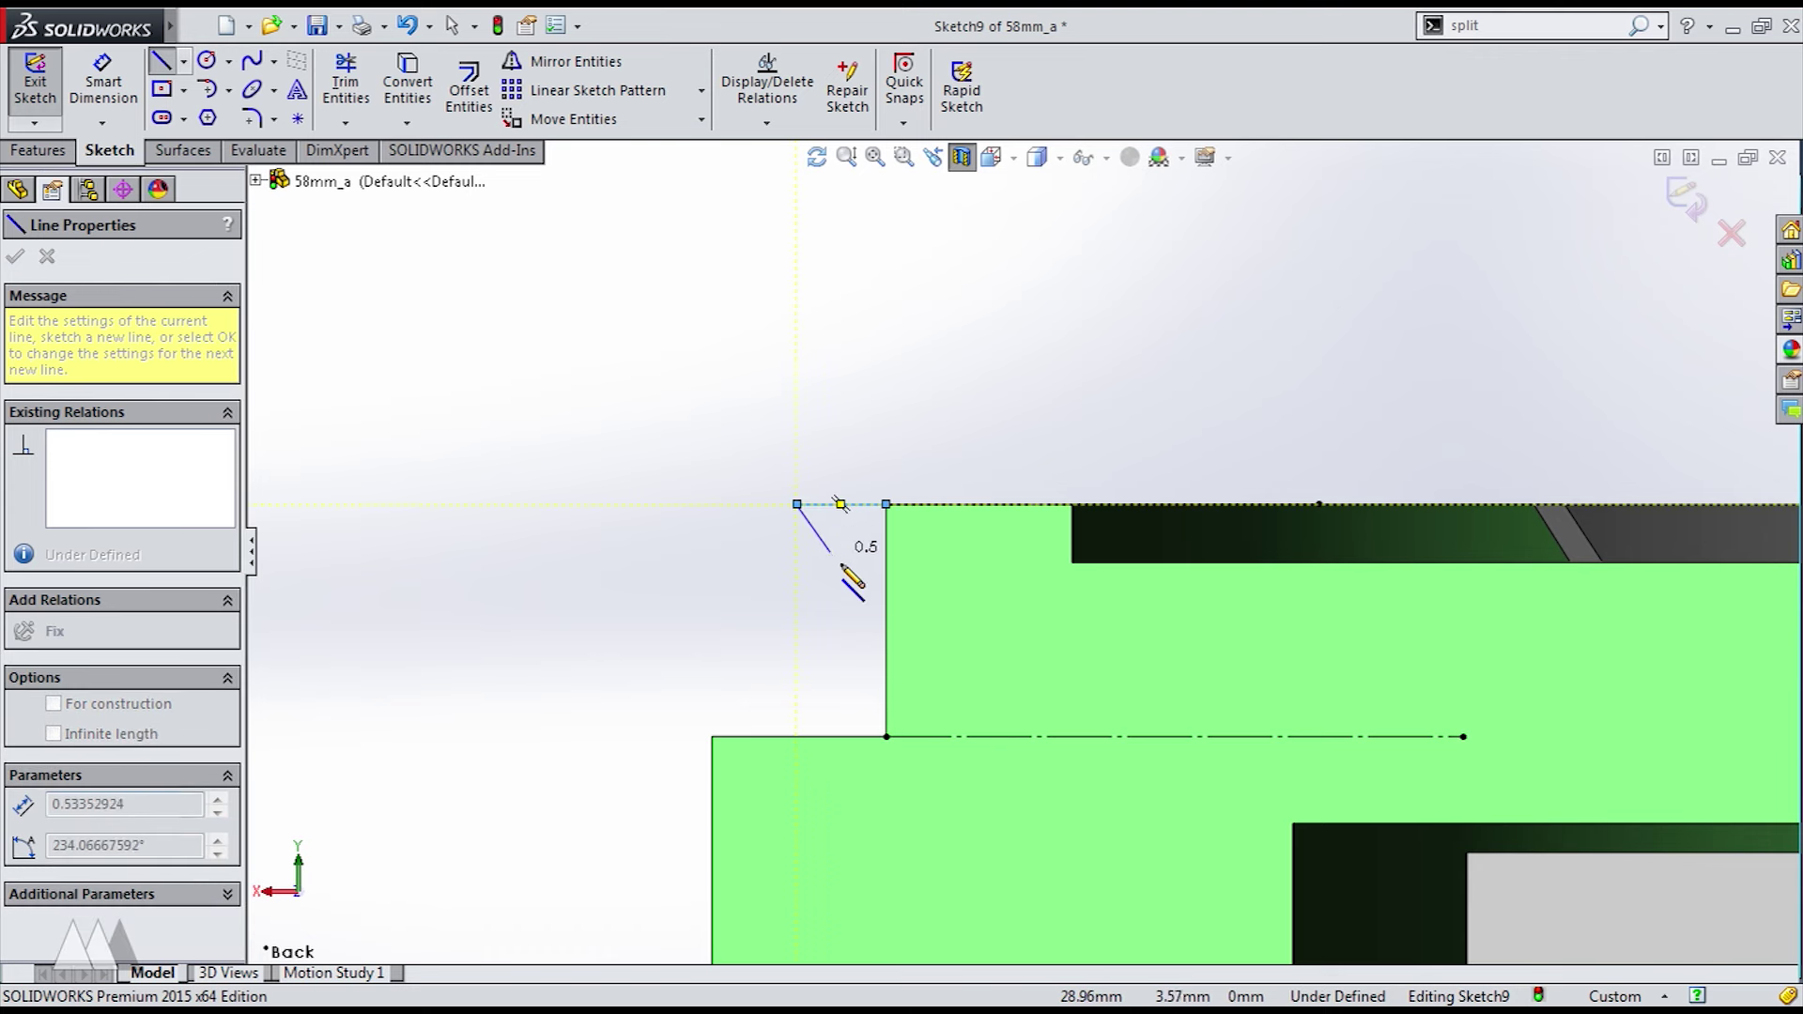
click(886, 584)
click(797, 664)
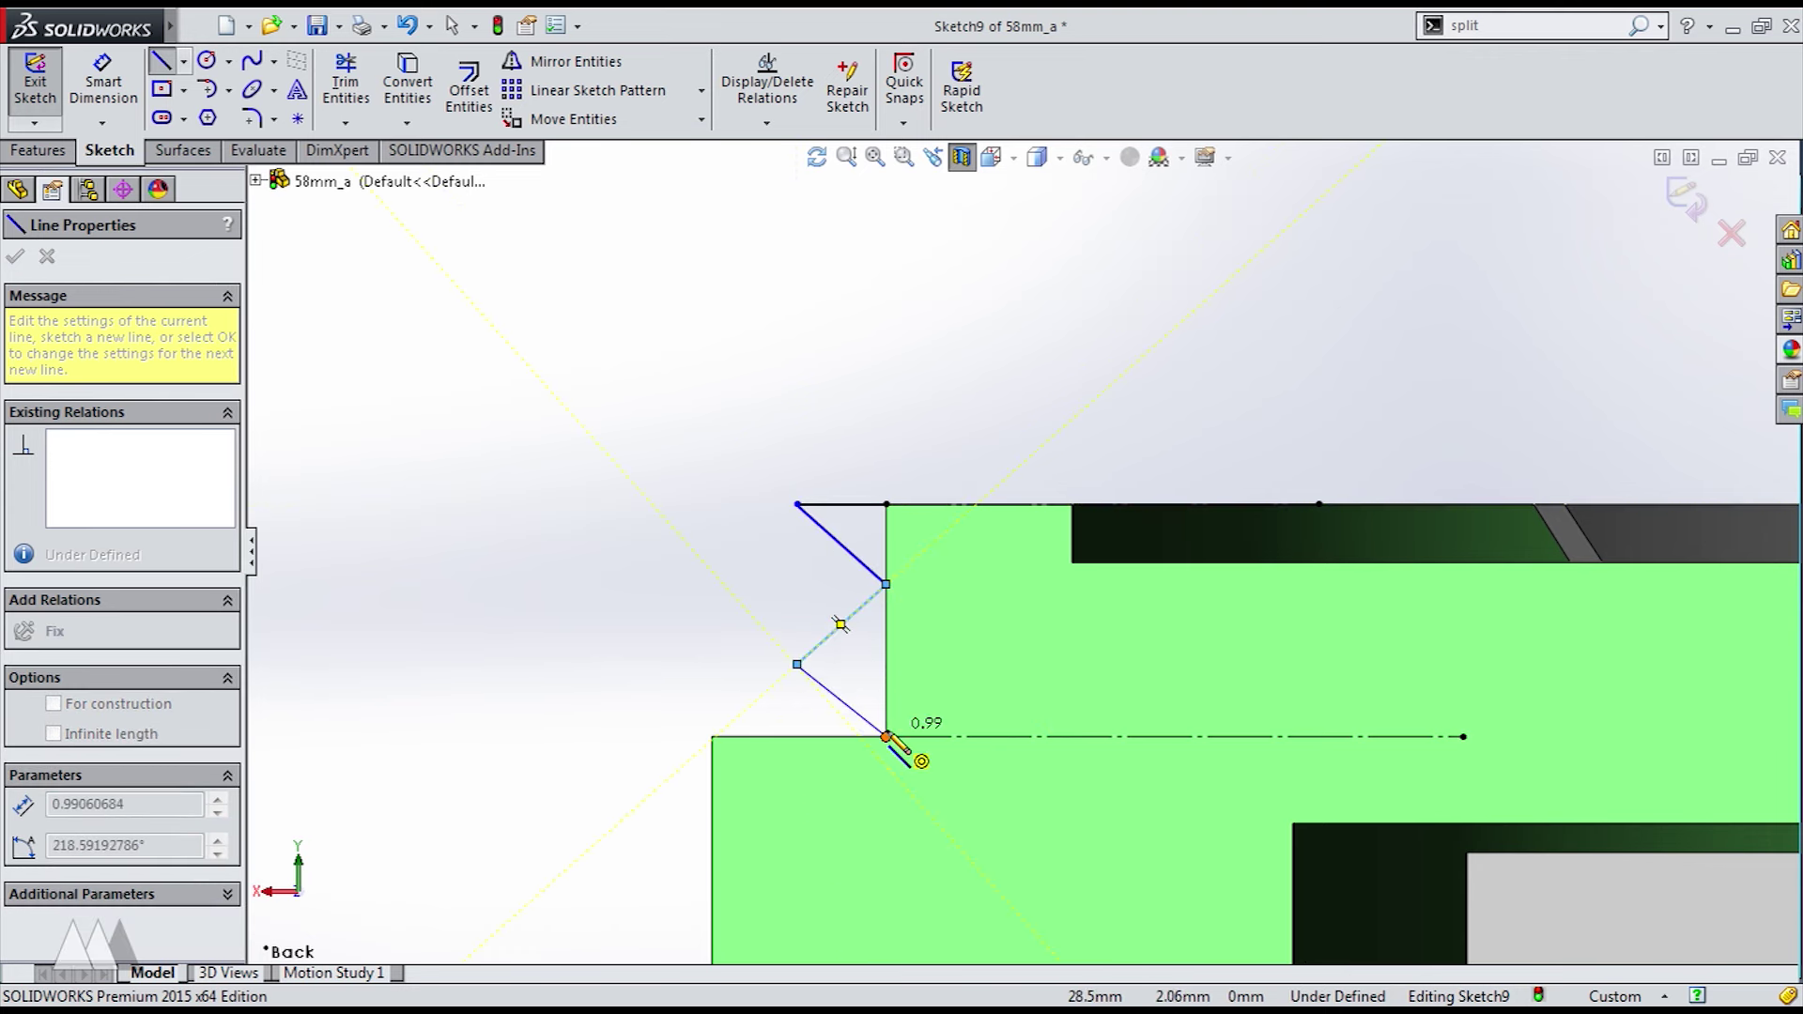
click(885, 736)
key(Escape)
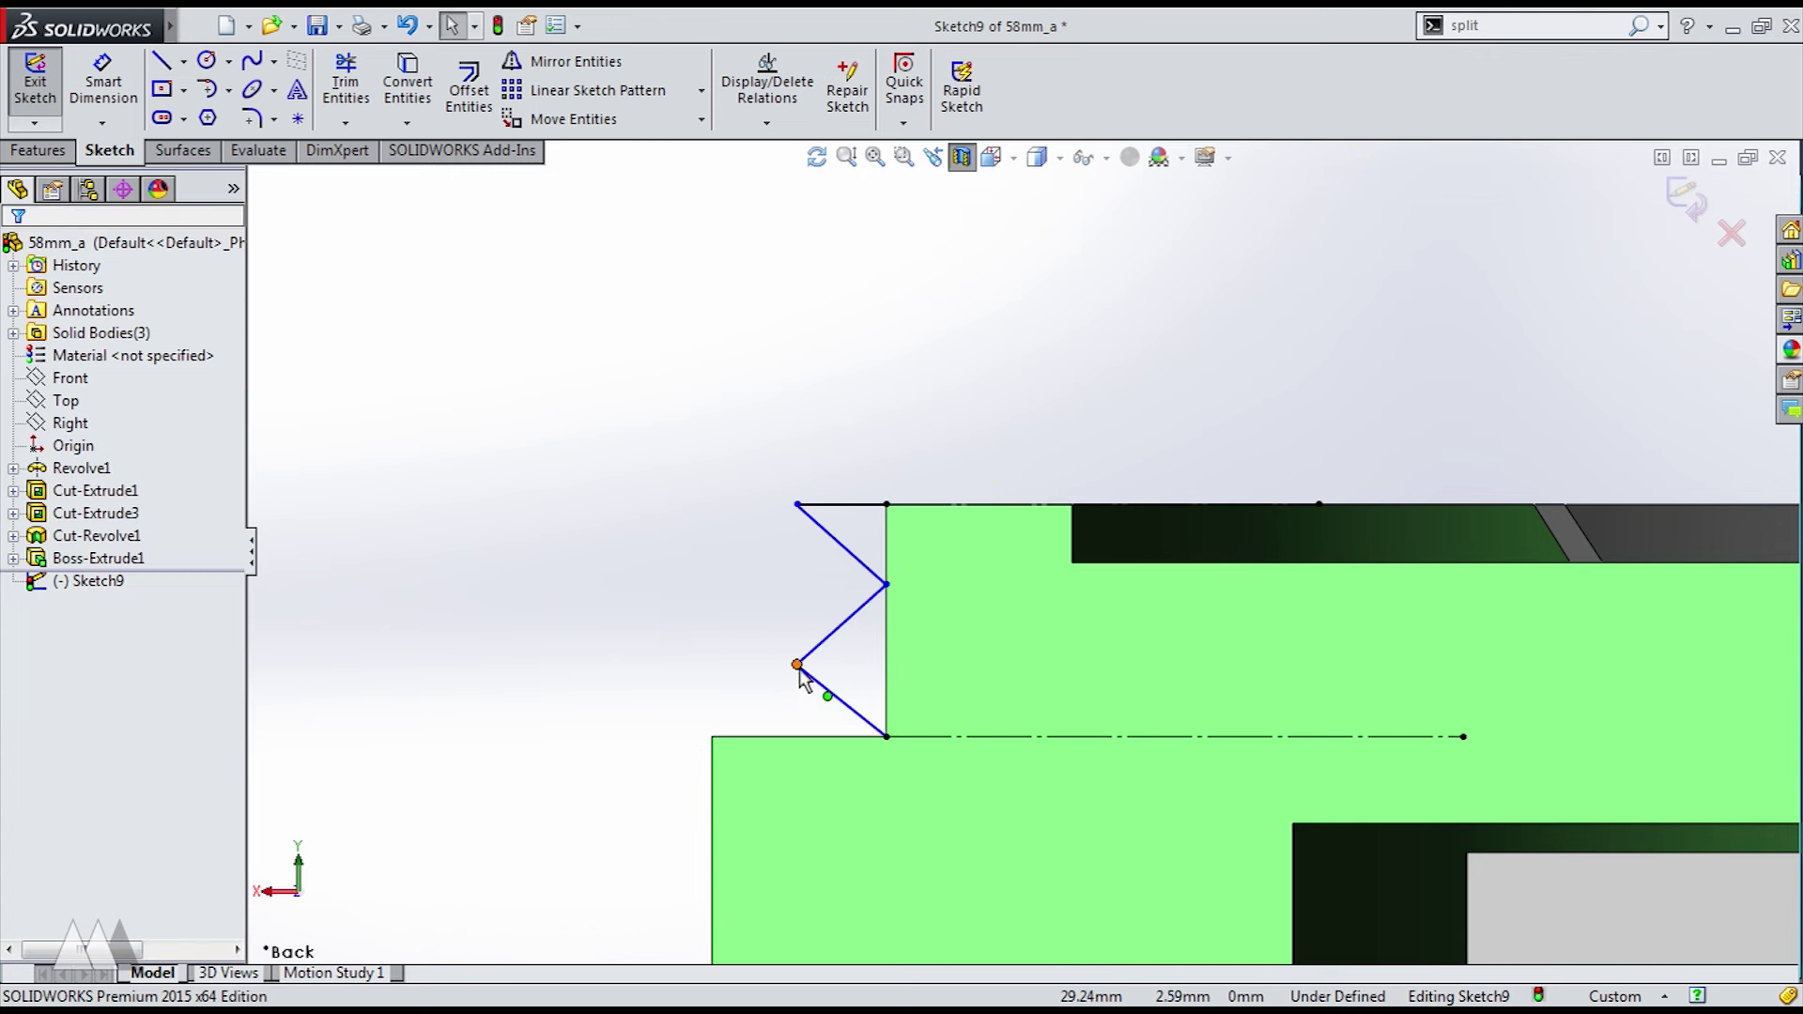
- Align the zigzag's two outer points vertically and dimension them 1 mm from the green body's side
click(797, 664)
ctrl+click(797, 504)
click(893, 409)
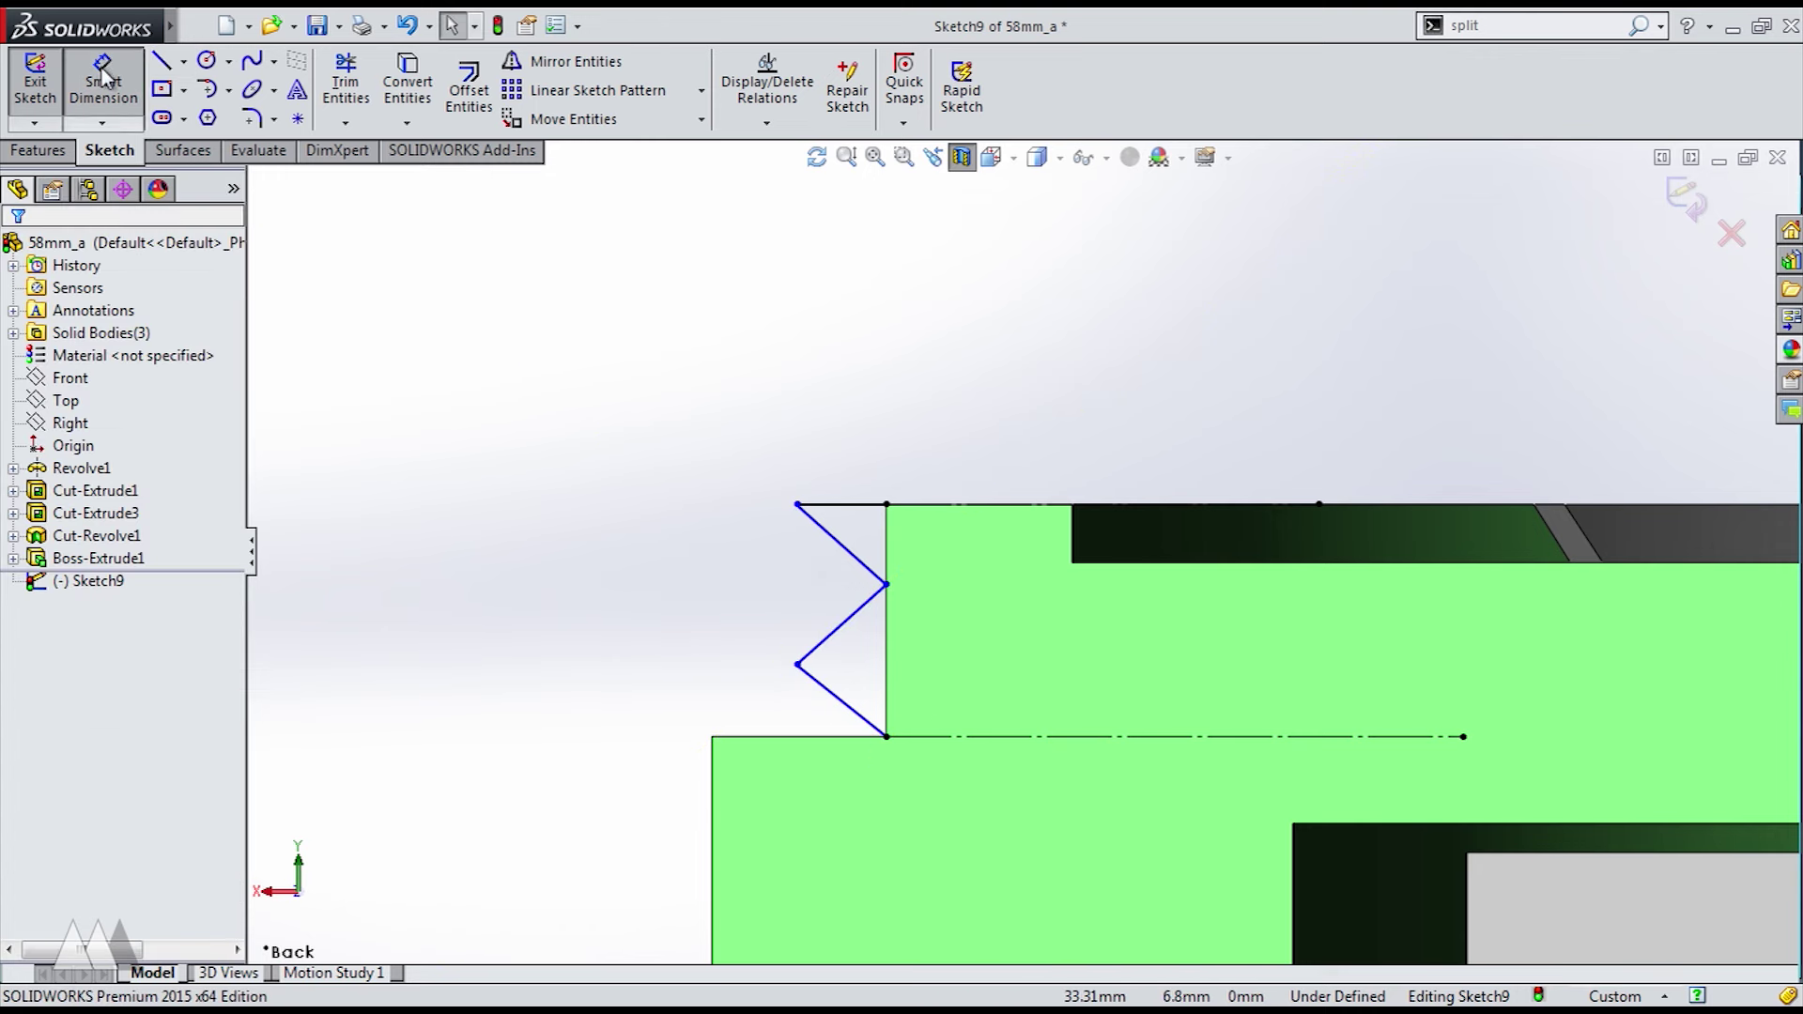
click(797, 664)
click(885, 737)
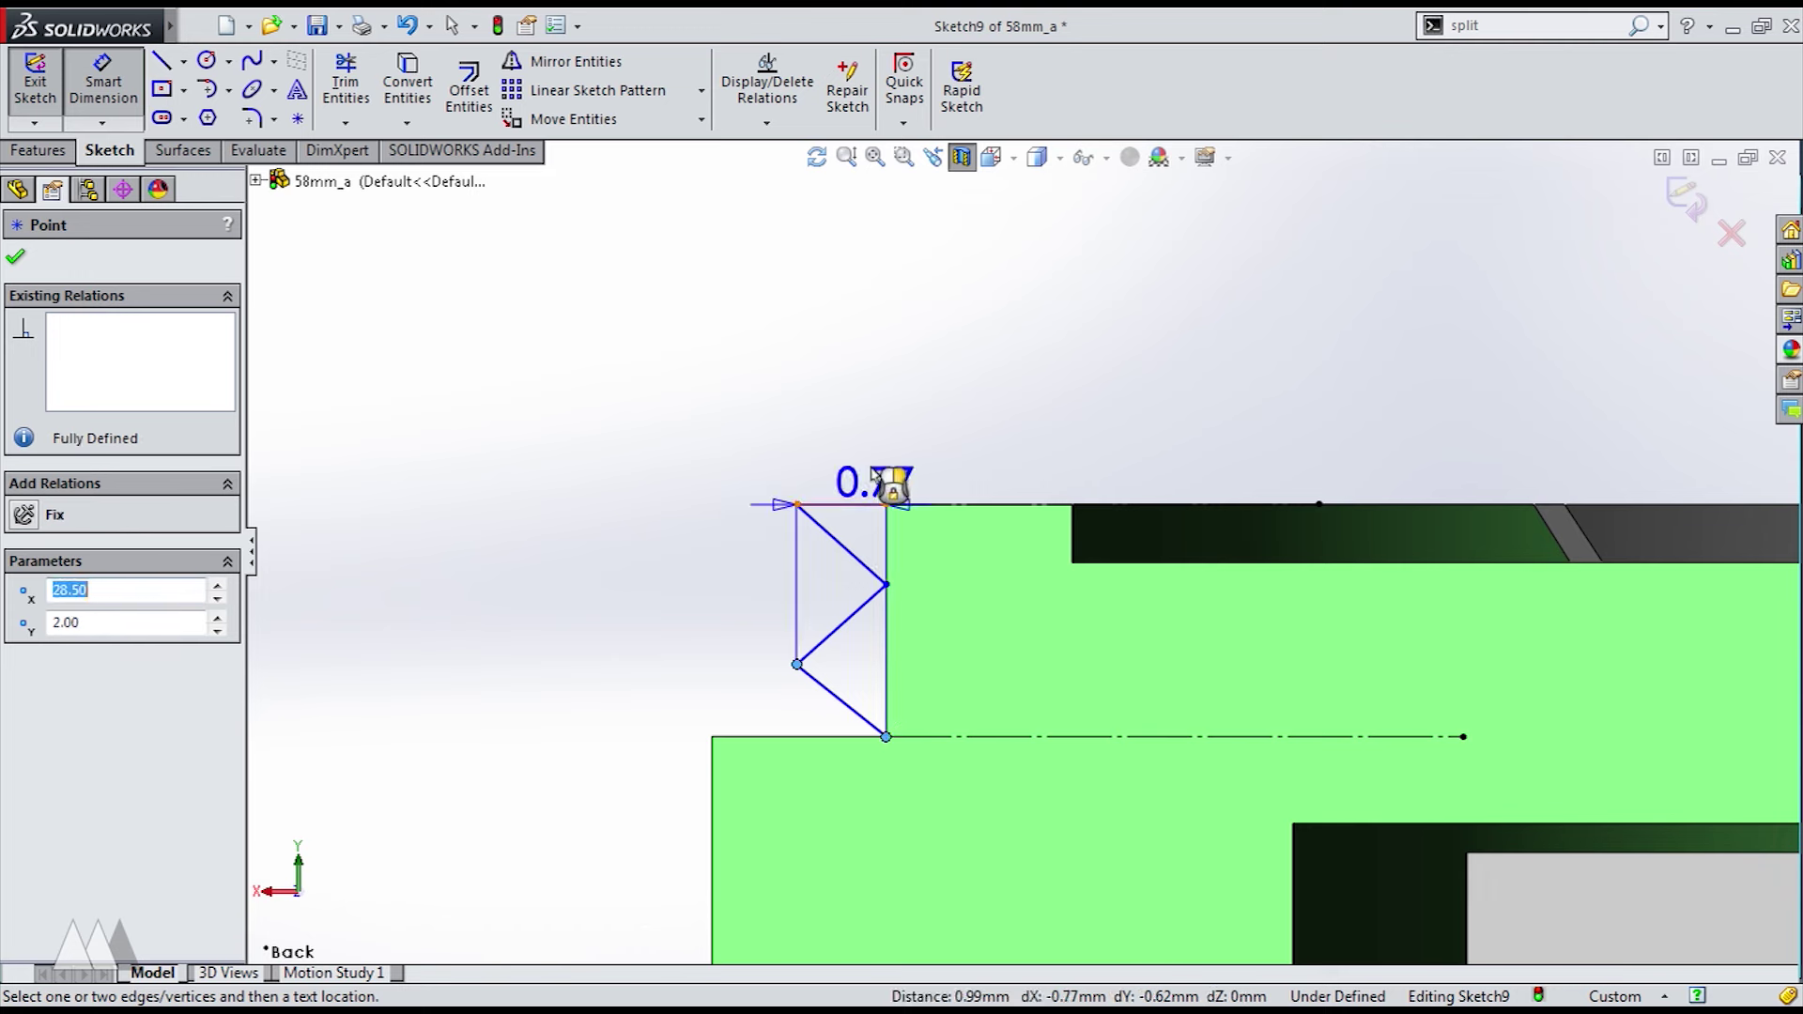
click(878, 387)
key(Return)
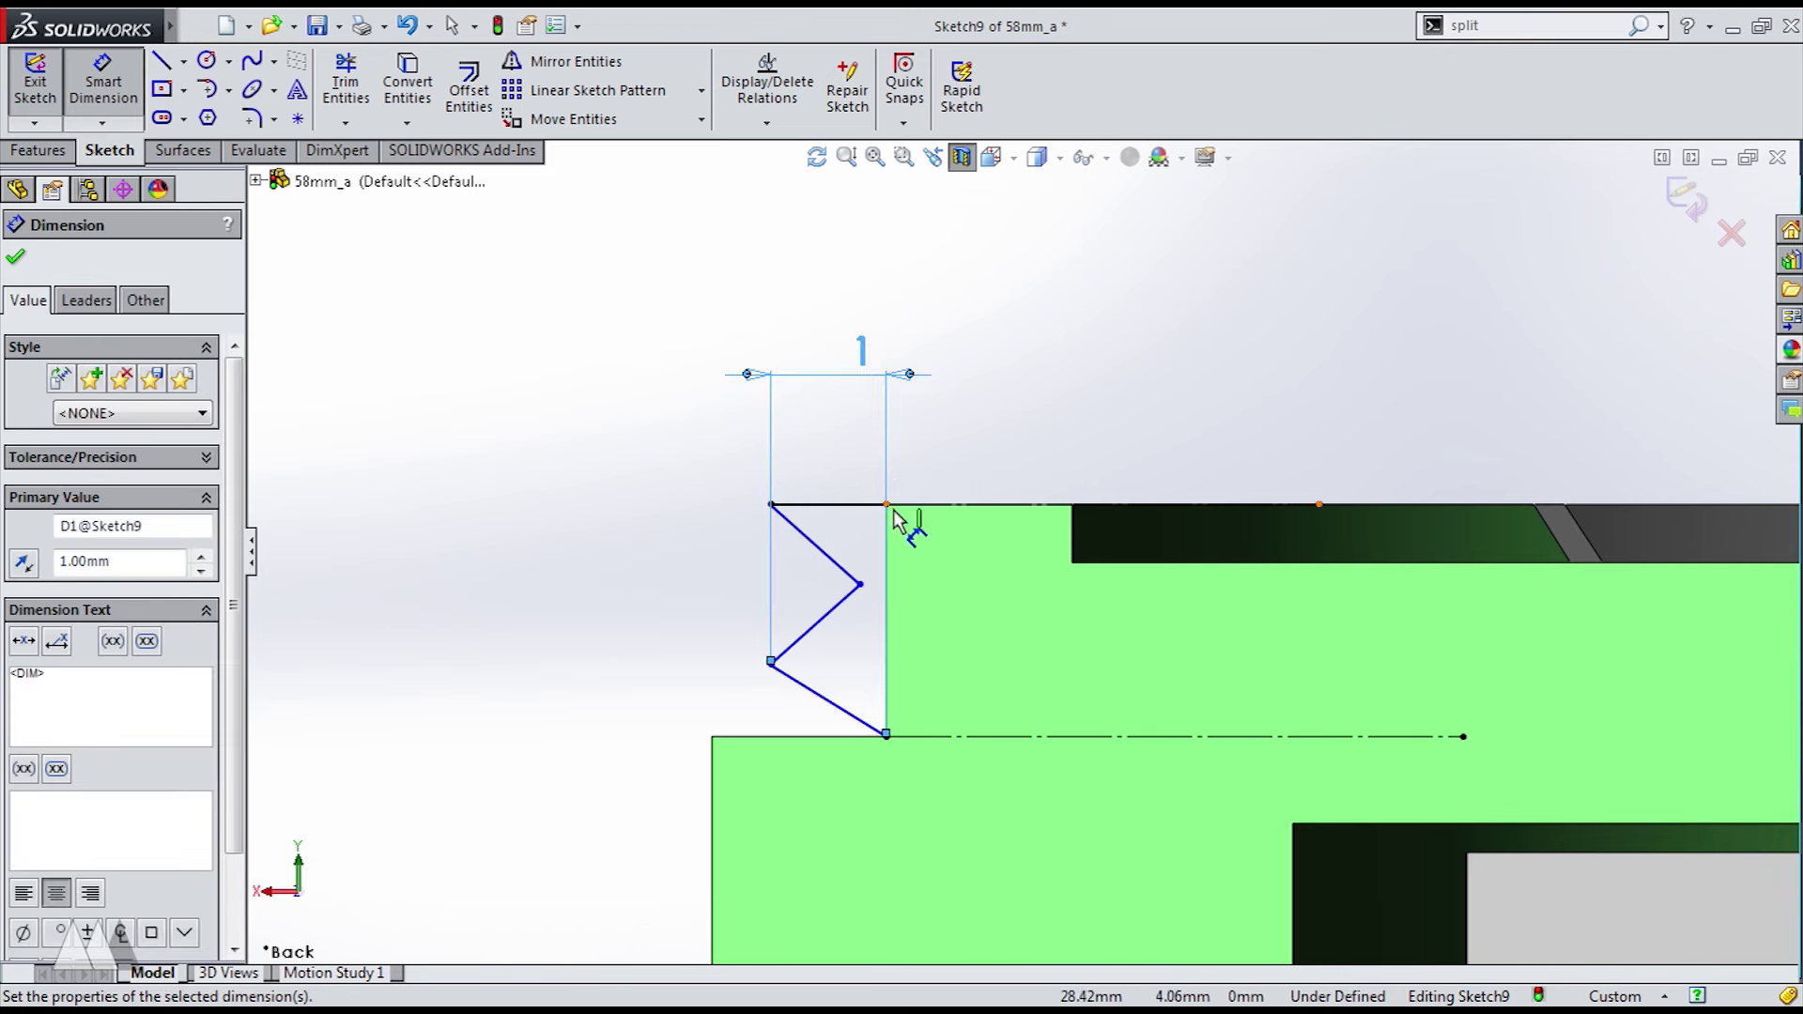
- Dimension the vertical distance between the two outer tooth points as 0.75 mm
click(769, 631)
click(769, 505)
click(618, 571)
text(.7)
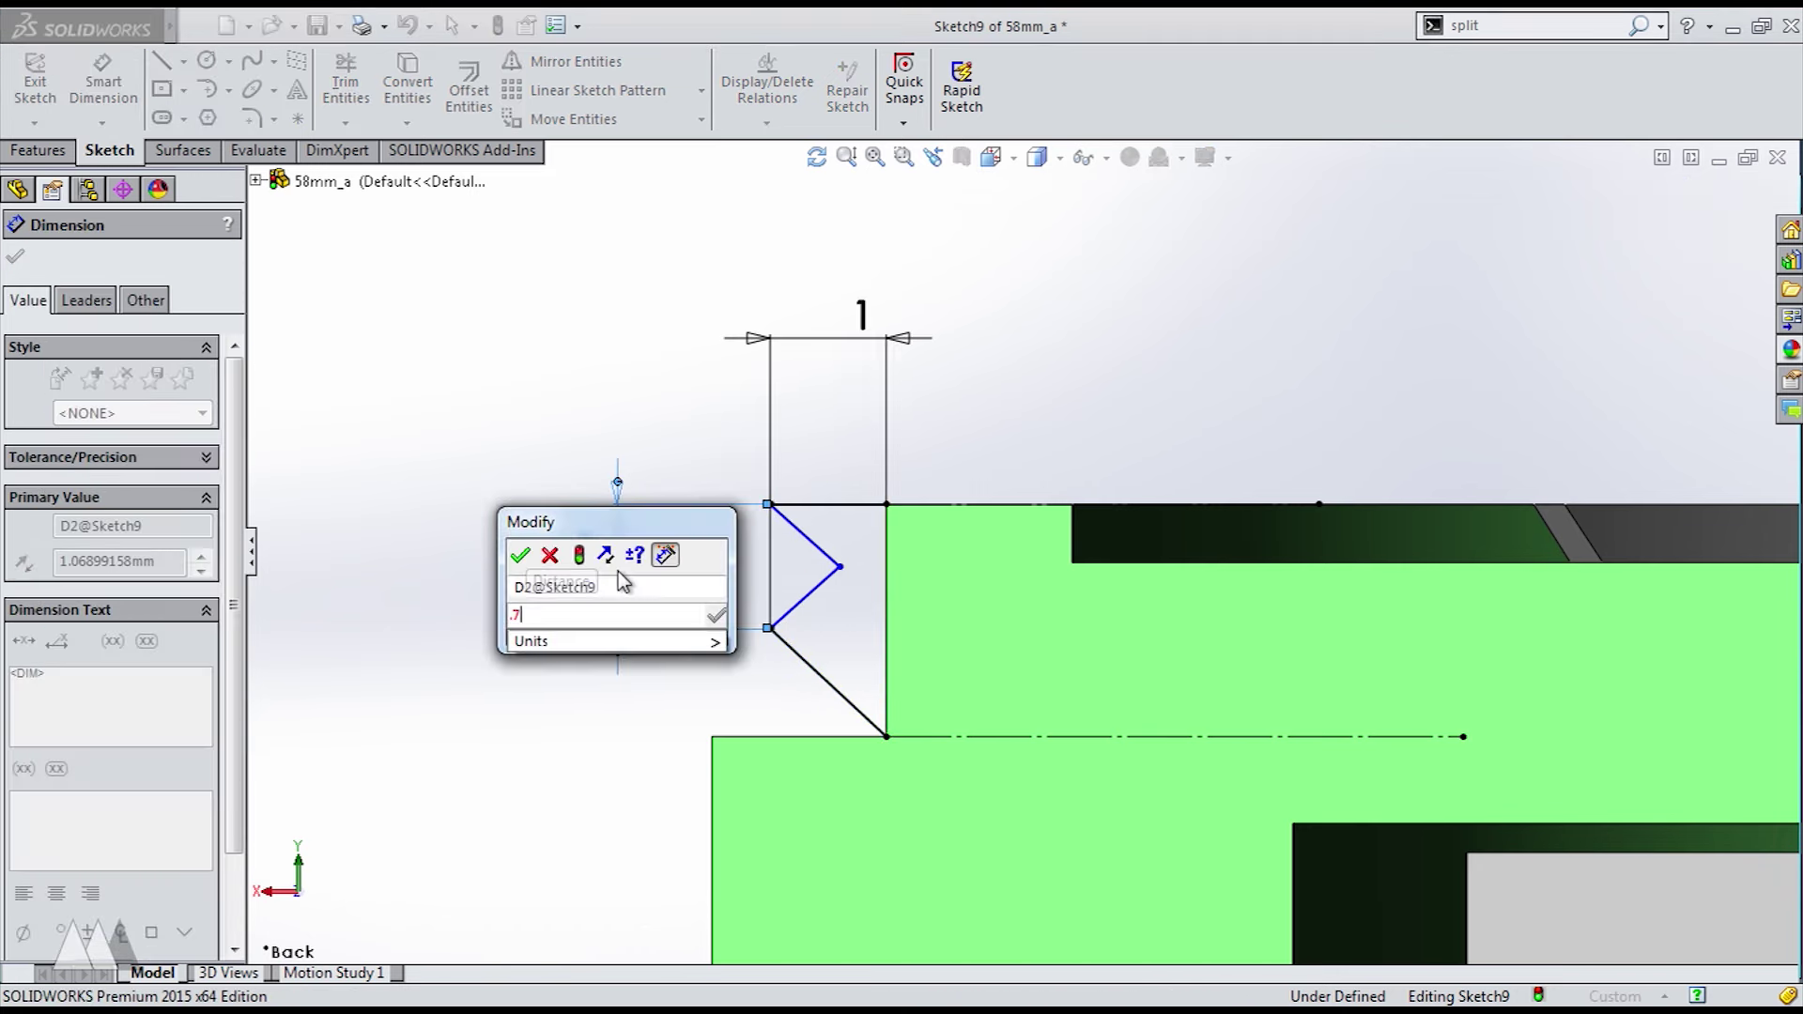
text(5)
key(Return)
key(Escape)
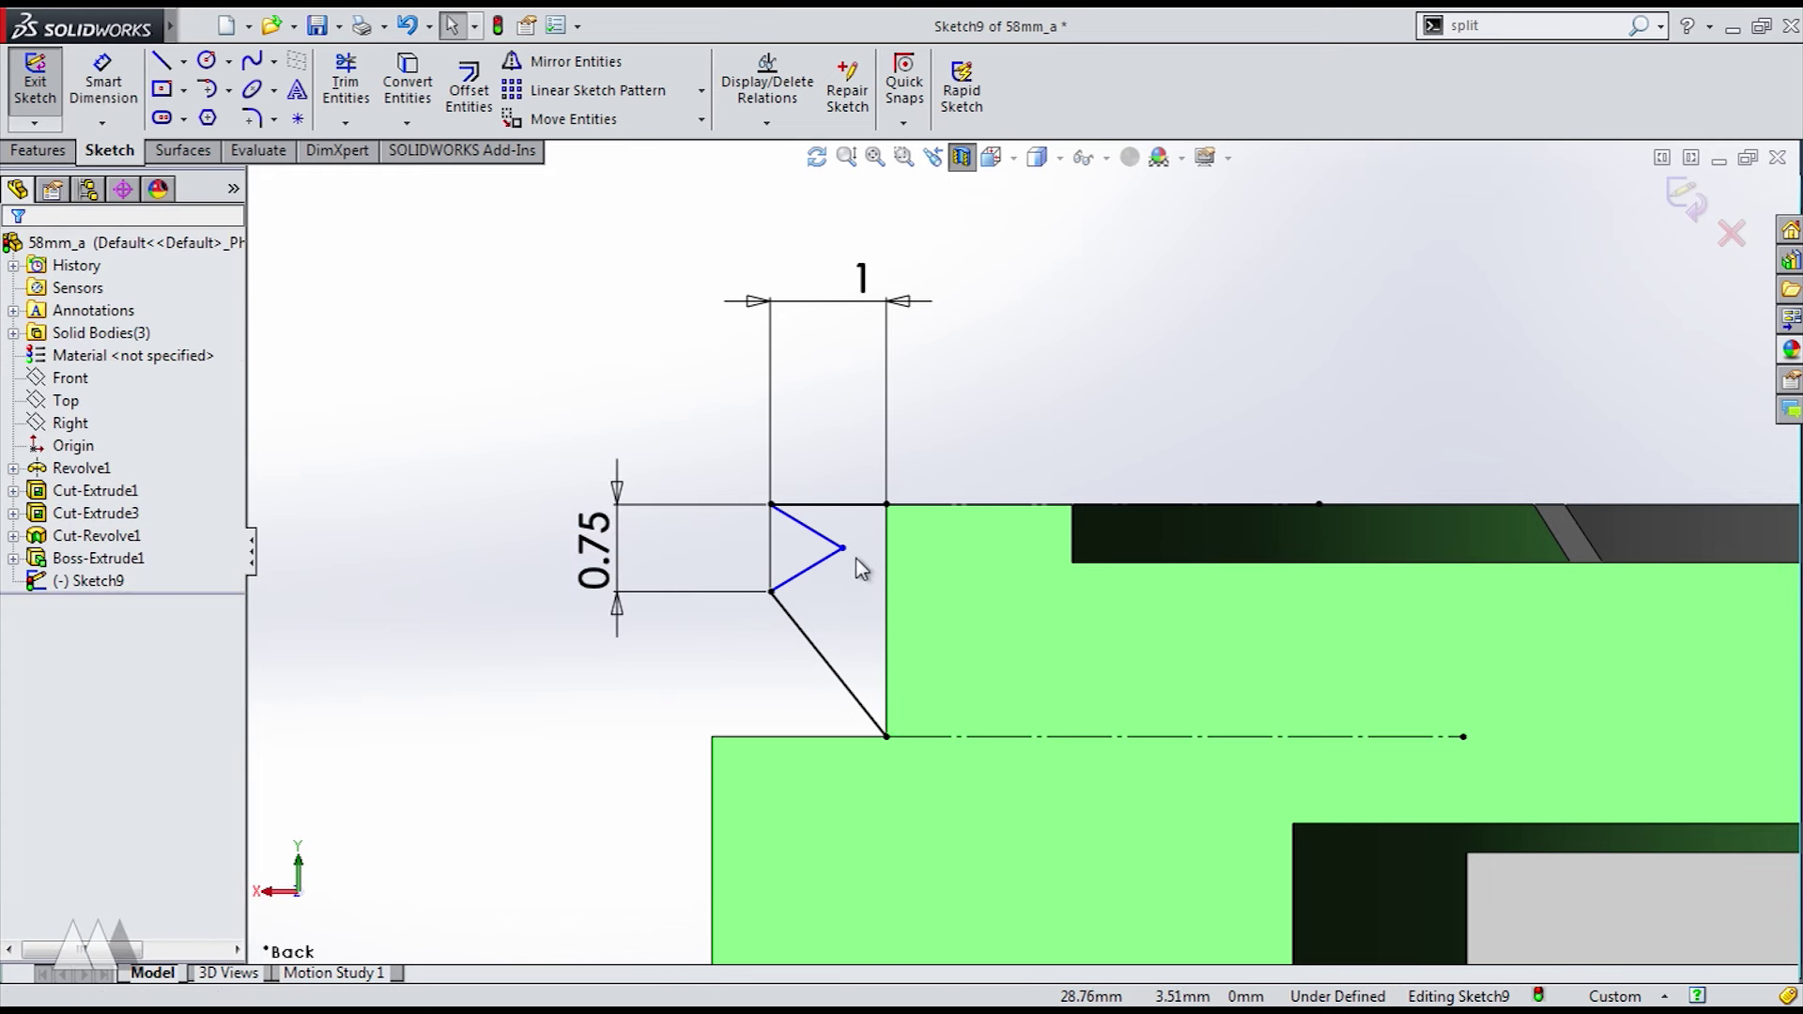
- Set the tooth profile's horizontal width to 0.75 mm
click(844, 549)
double_click(856, 282)
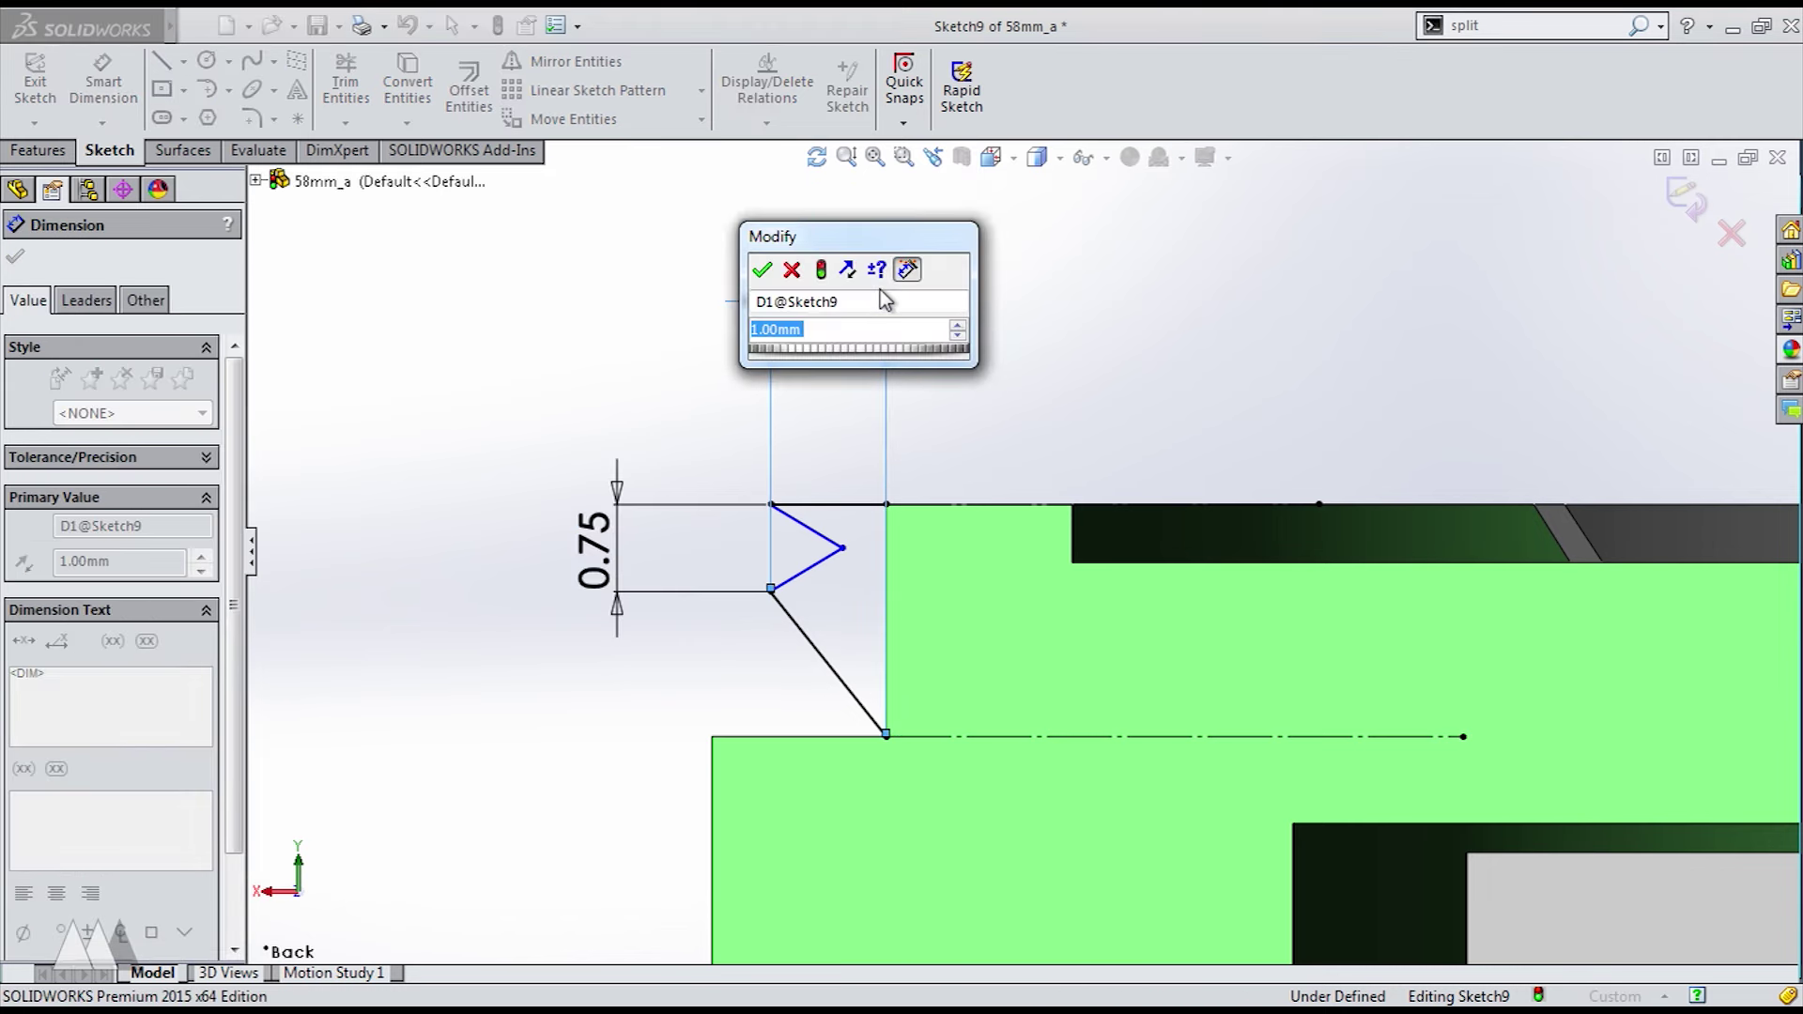
text(.75)
key(Return)
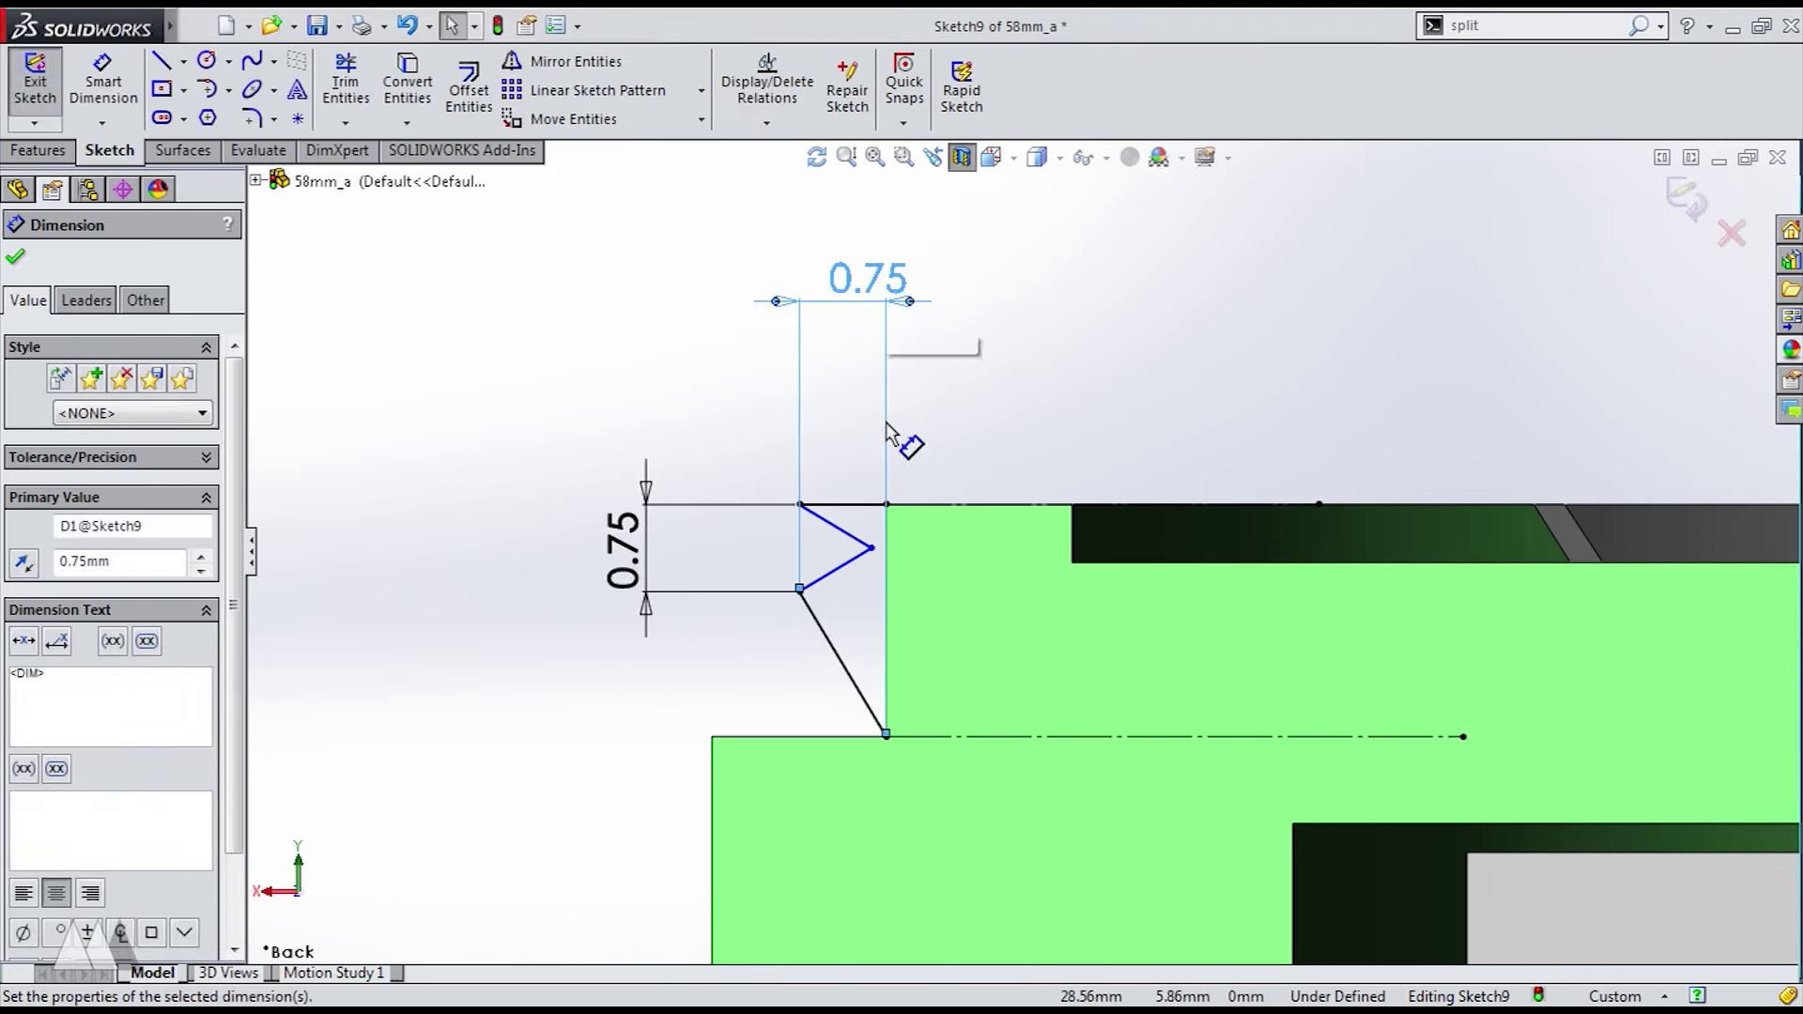
click(871, 547)
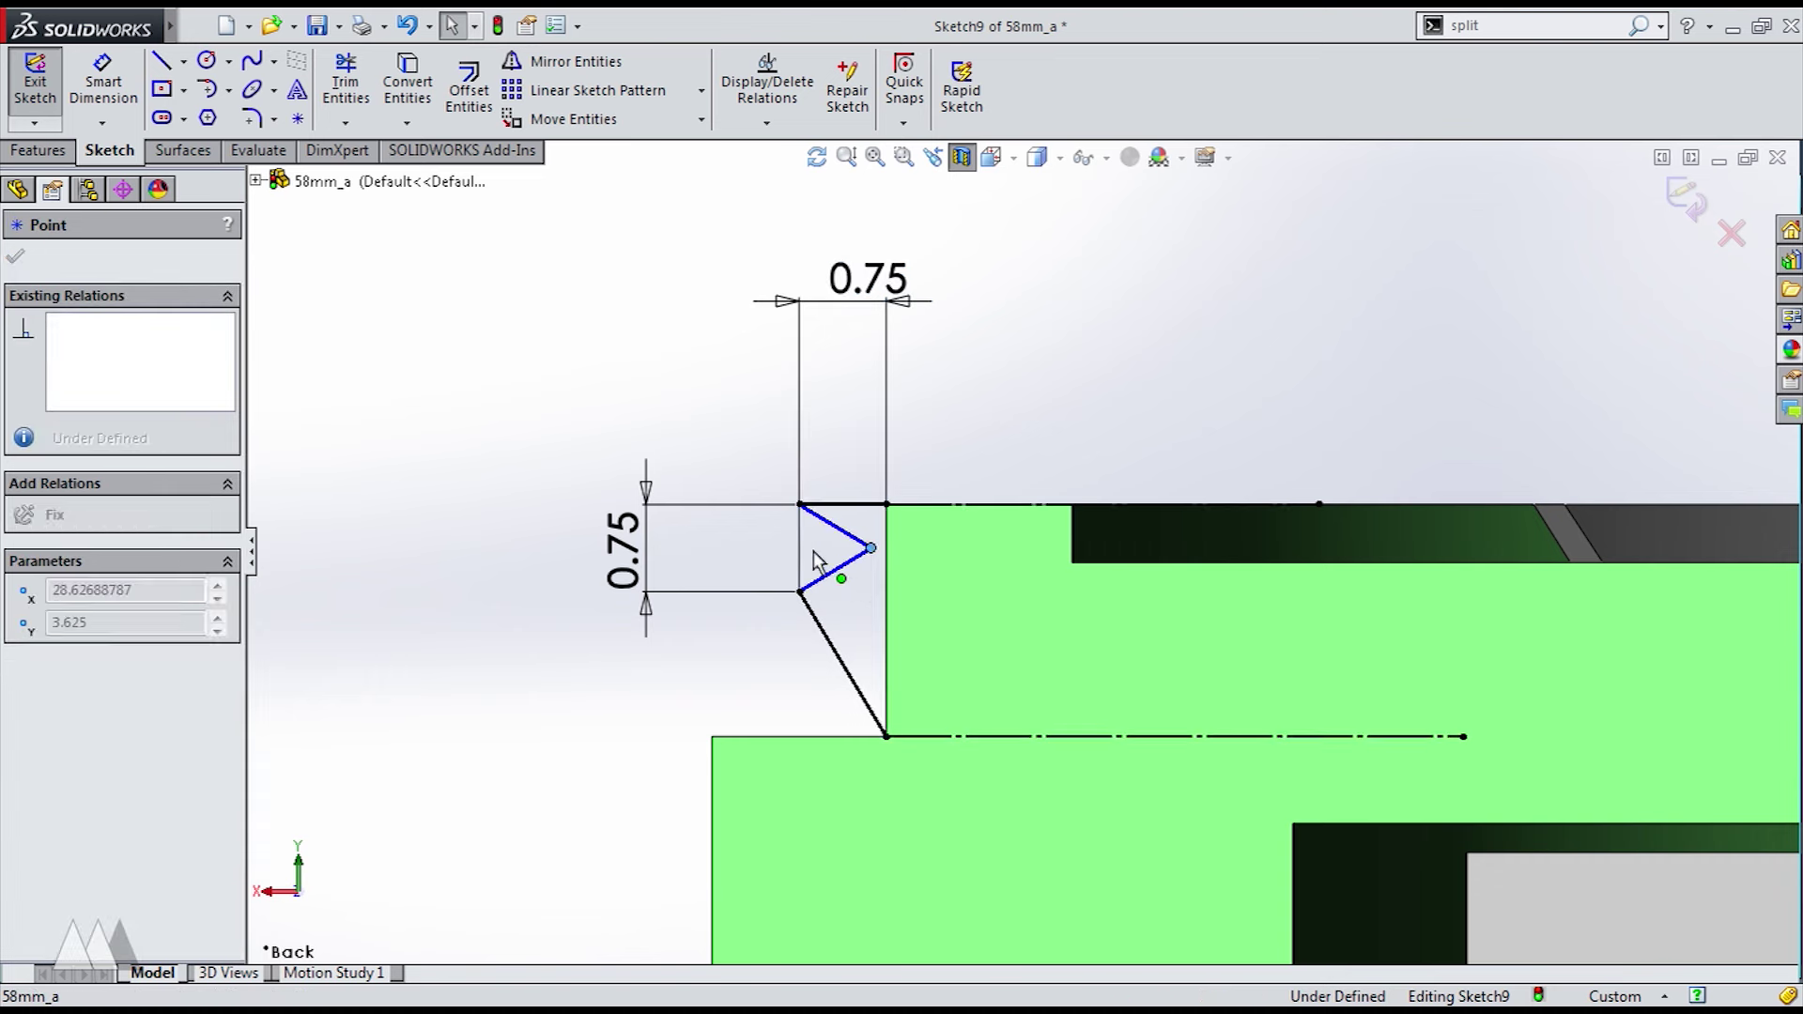
- Replace the zigzag's lowest line with a new one from the lower outer point to the green body's side
click(831, 646)
key(Delete)
key(l)
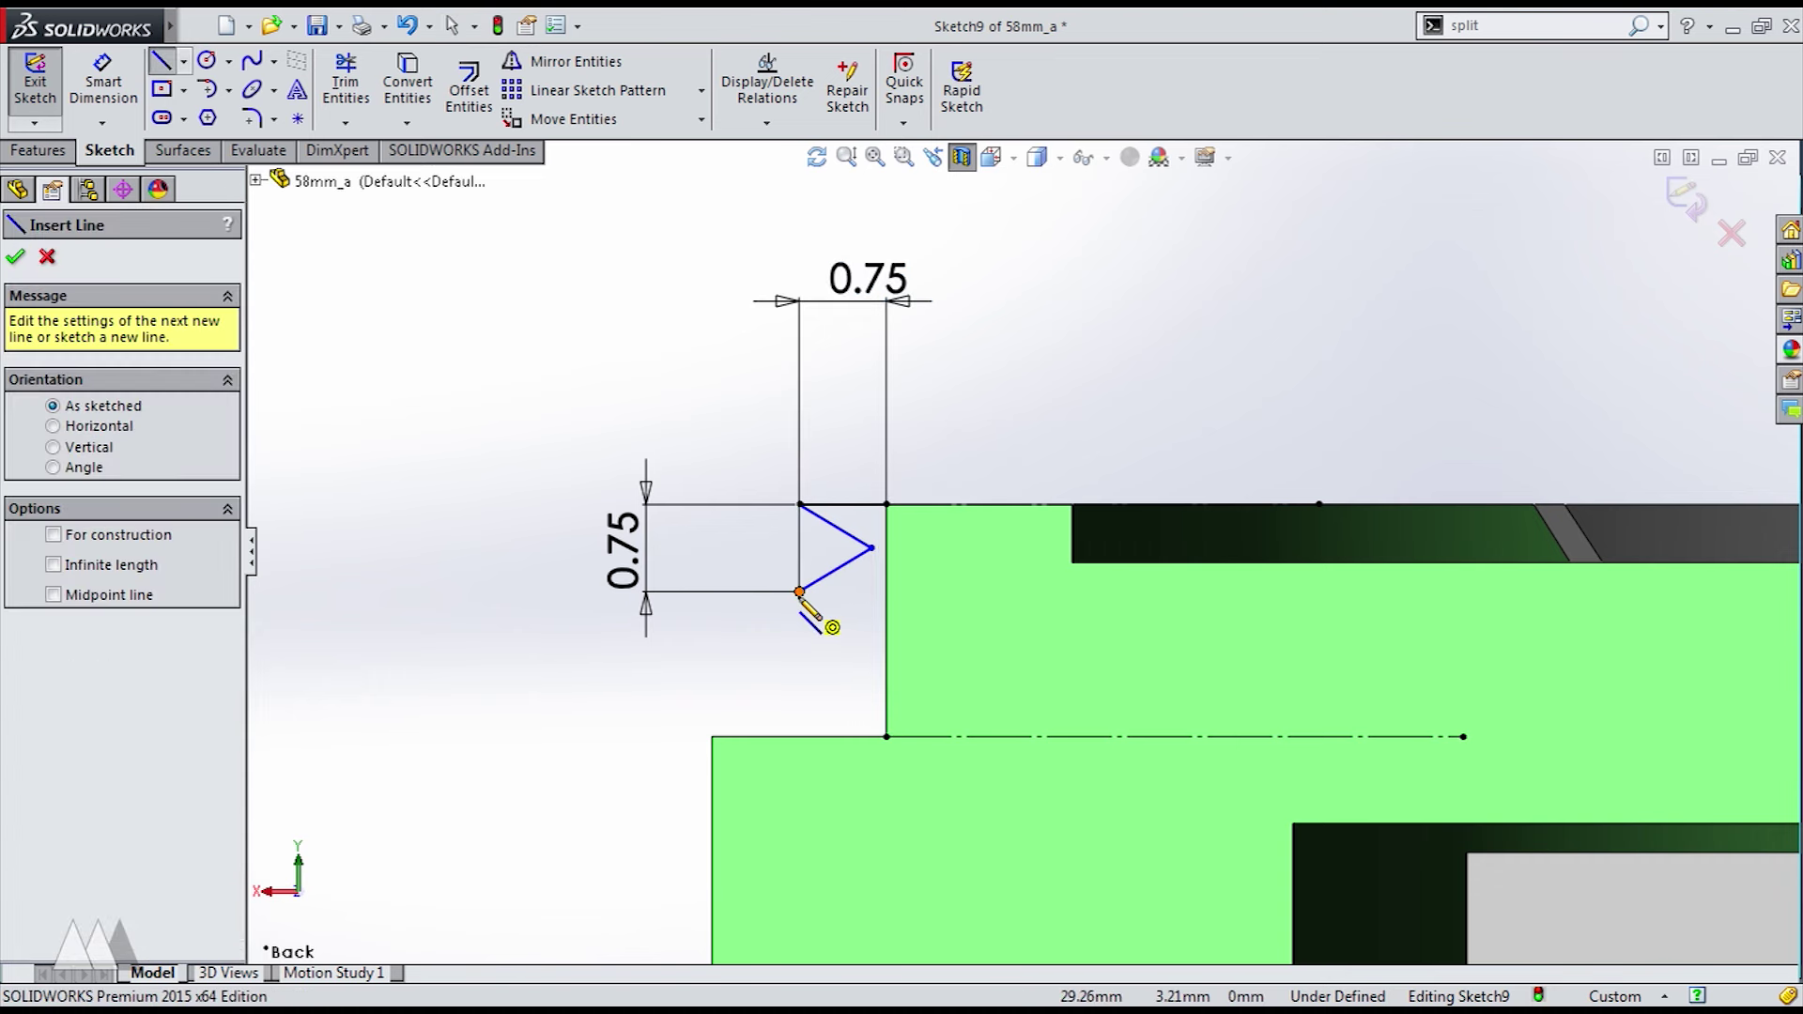
click(800, 591)
click(870, 639)
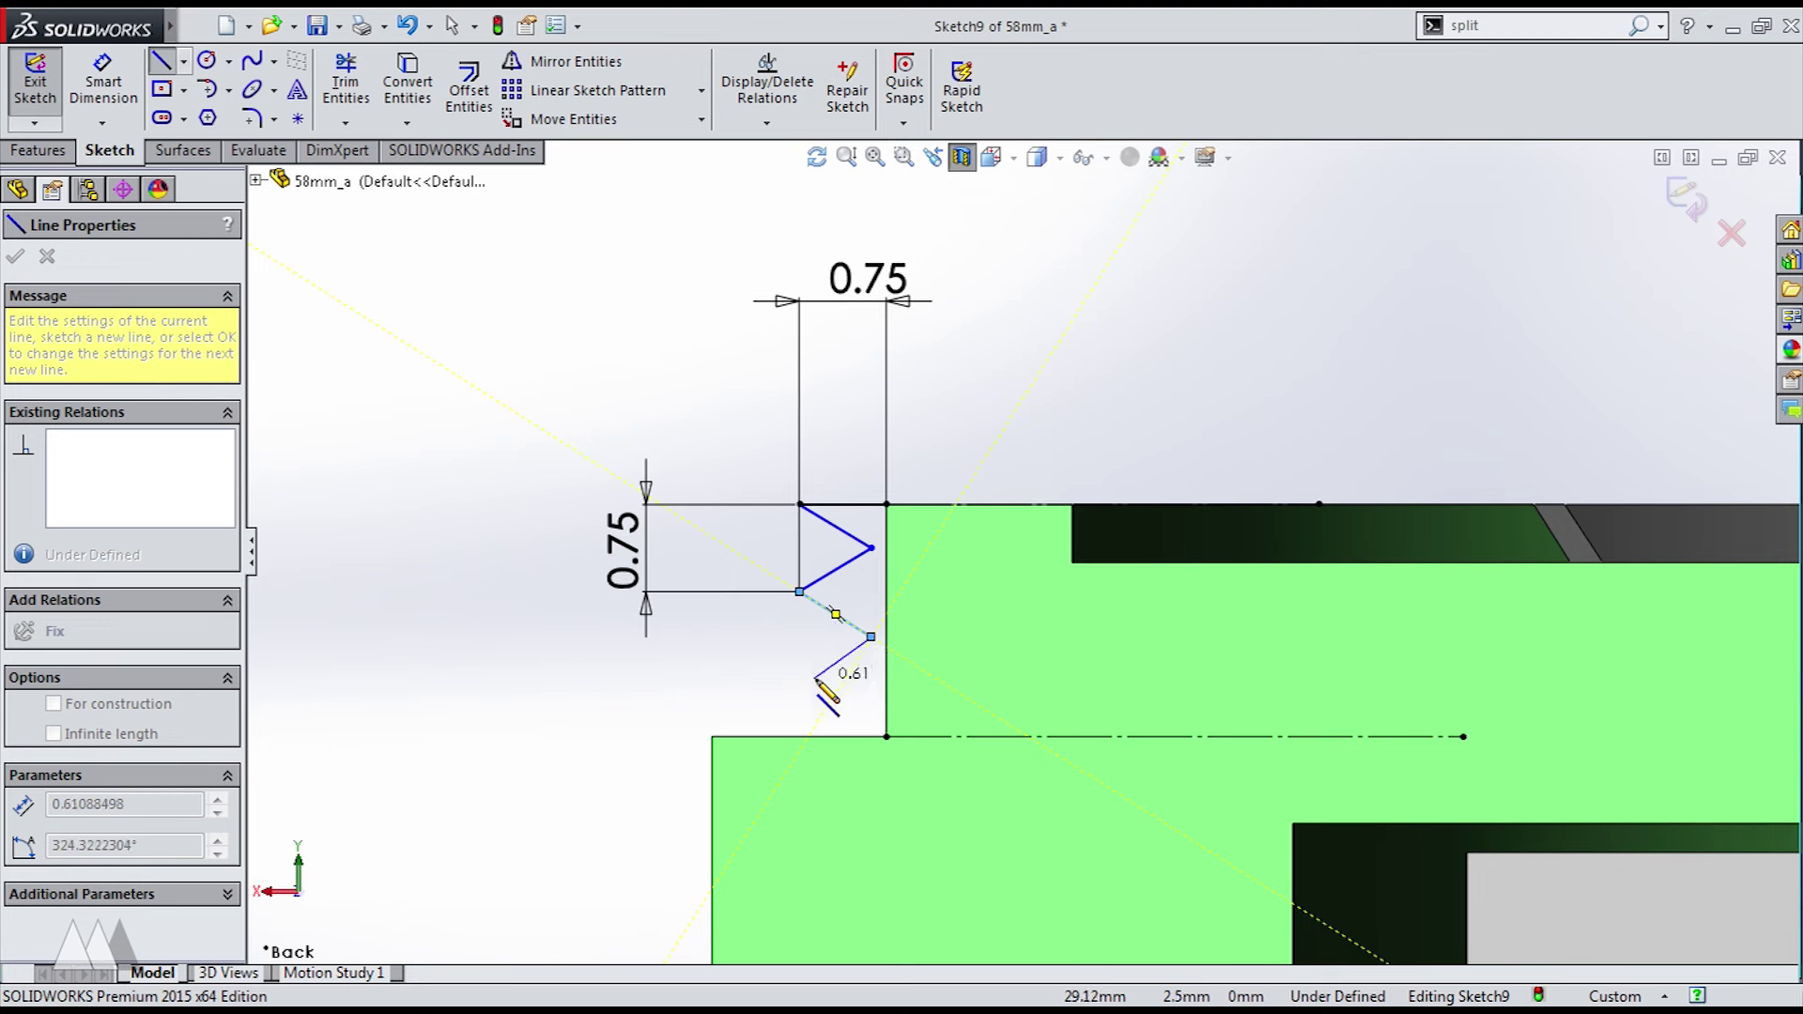
key(Escape)
mouse_move(872, 639)
mouse_down()
mouse_move(895, 663)
mouse_move(885, 640)
mouse_up()
- Make the new lower line parallel to the upper sloping line of the tooth
click(847, 619)
ctrl+click(836, 525)
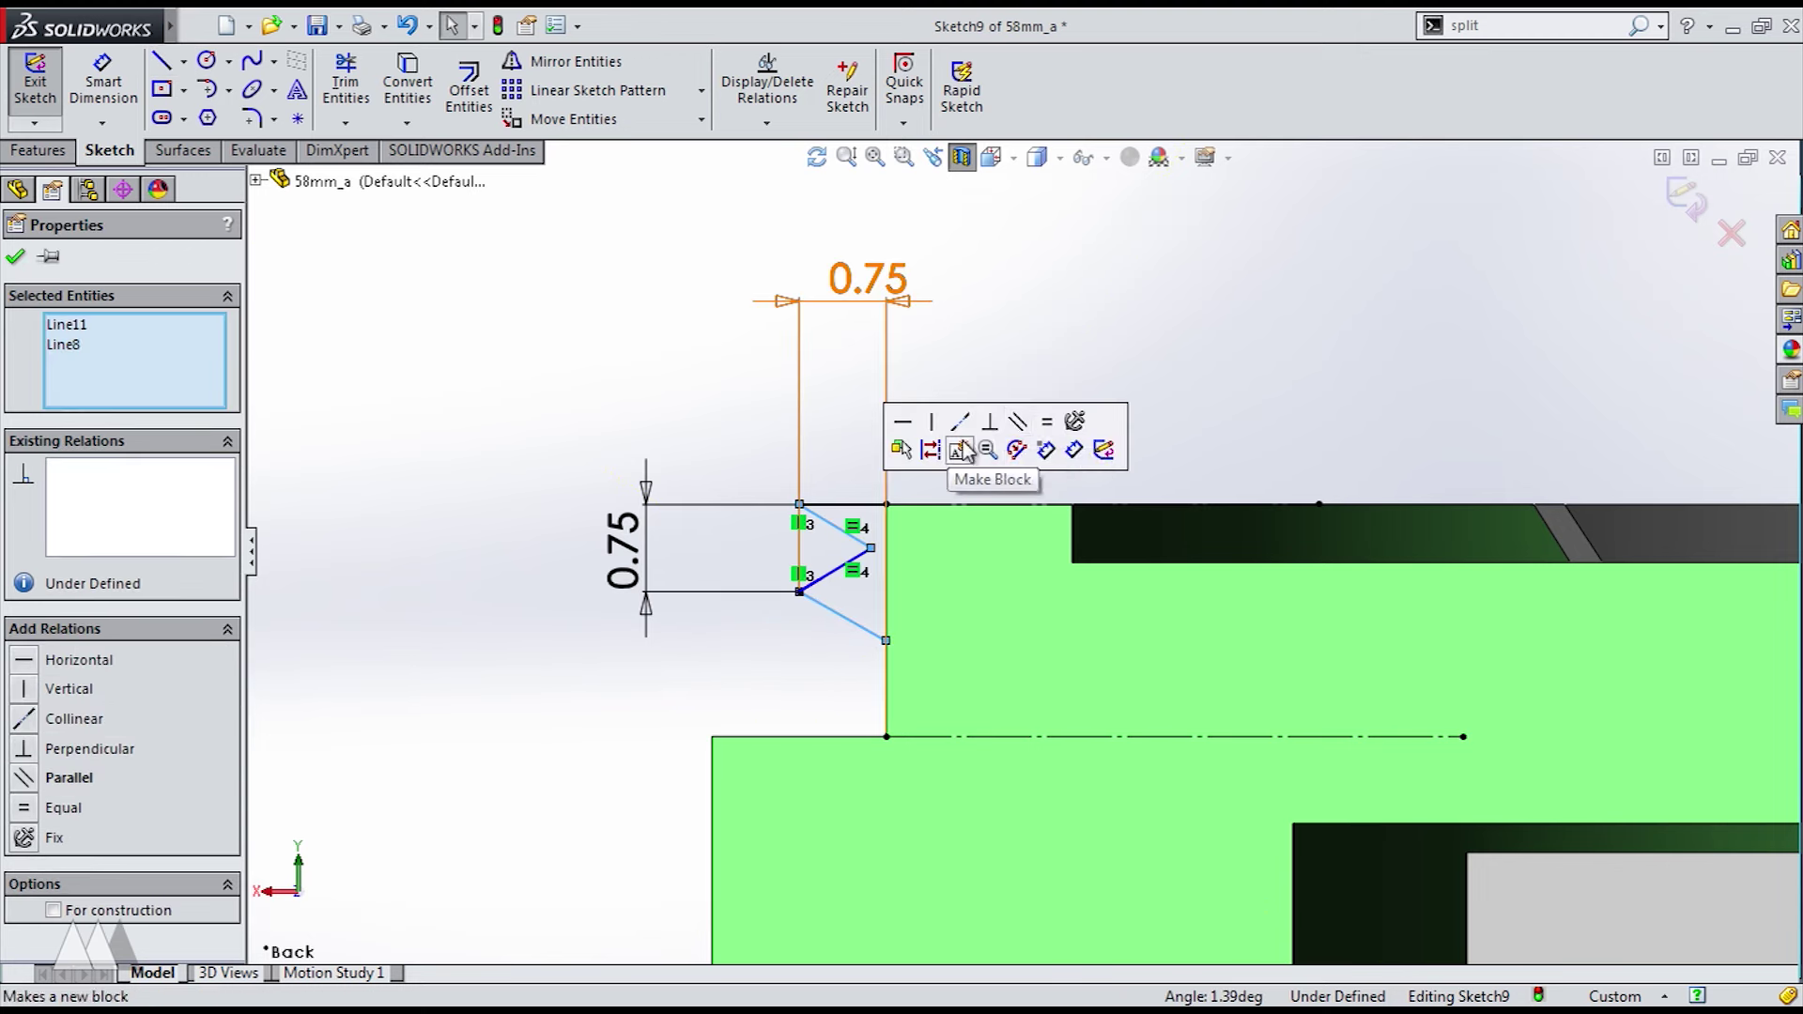
click(976, 434)
key(Escape)
- Add a vertical relation between the lower tooth line's inner end point and the green body's step corner
click(886, 737)
ctrl+click(887, 737)
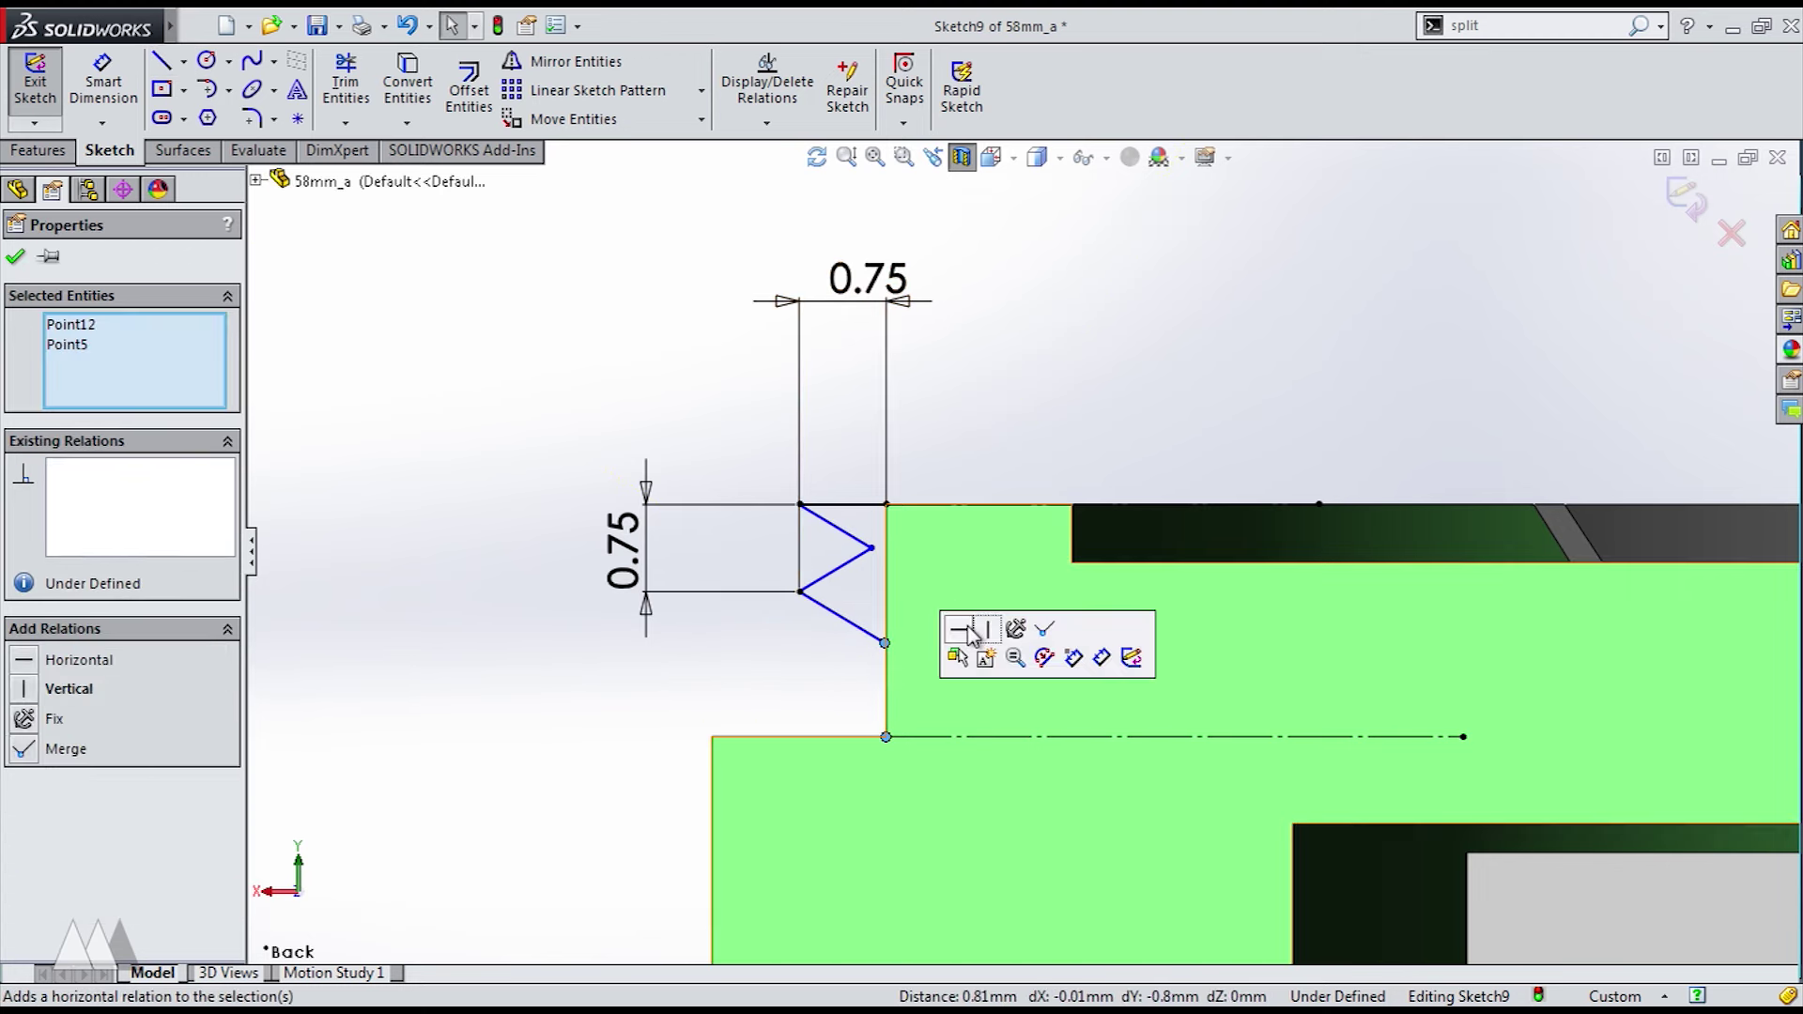
click(990, 628)
- Dimension the angle between the tooth's two upper sloping lines as 90° and exit the sketch
key(d)
click(841, 567)
click(840, 529)
click(842, 550)
text(90)
key(Return)
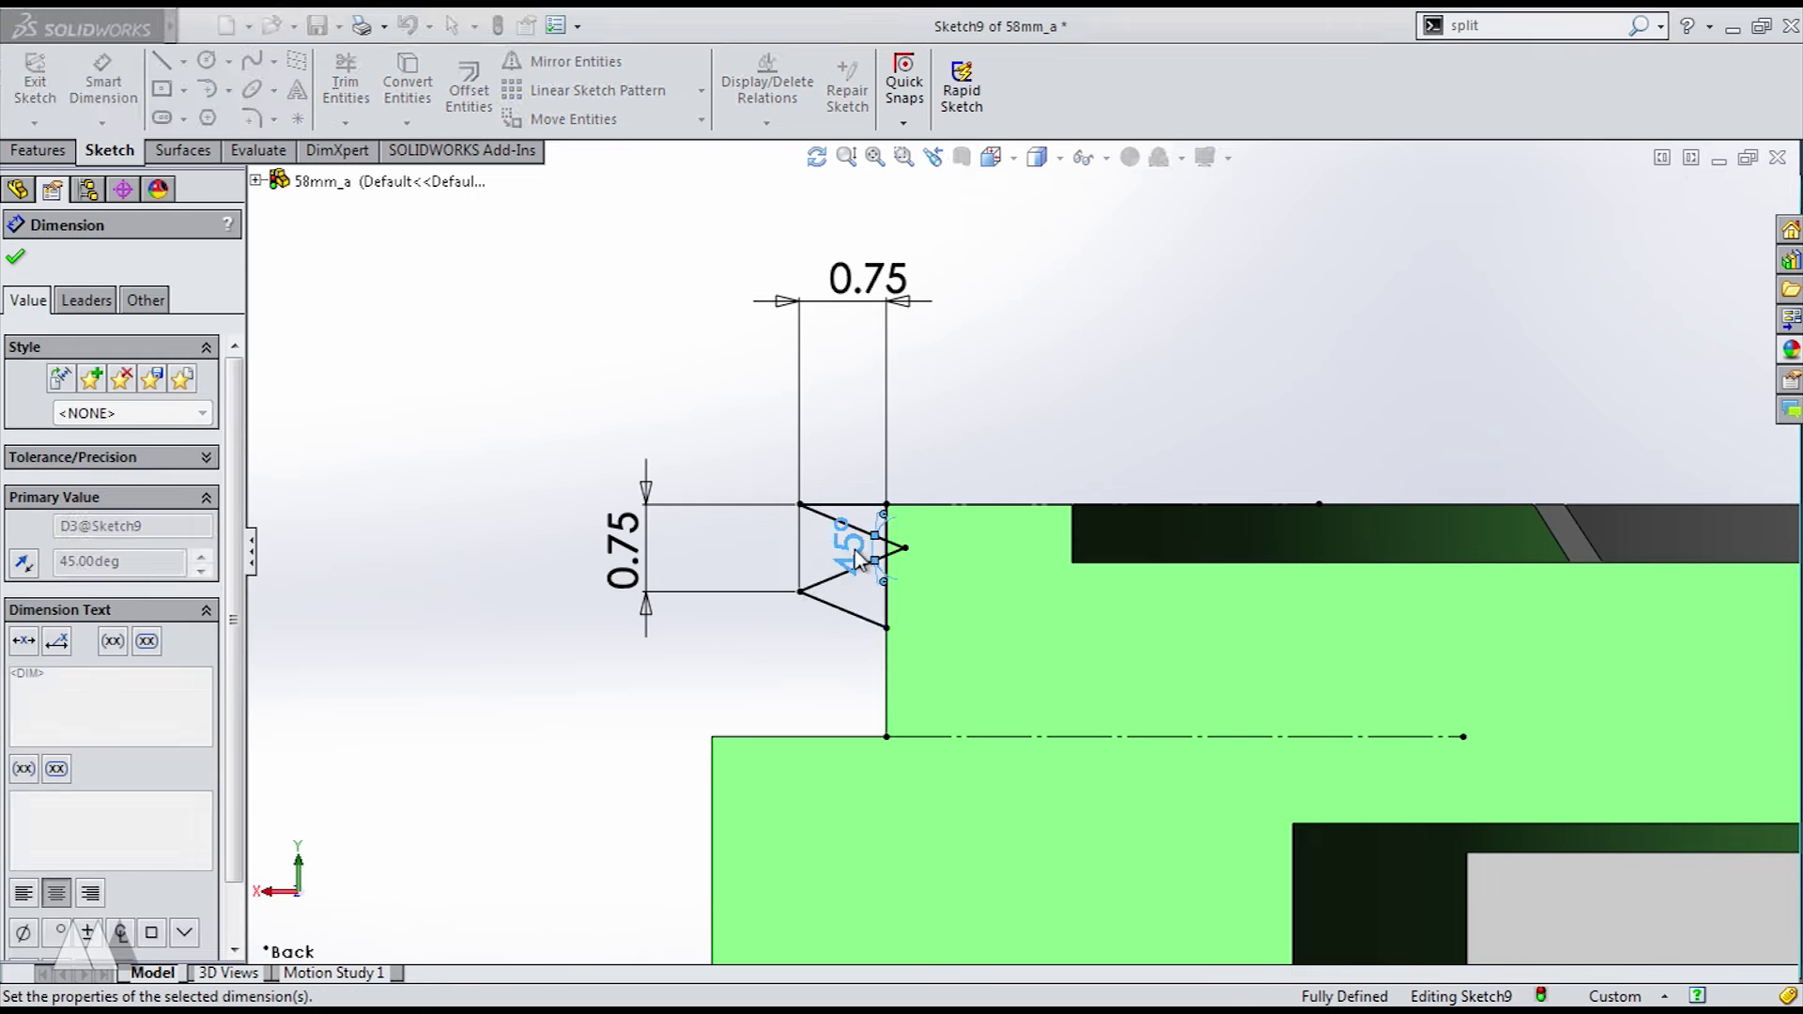
key(Escape)
scroll(954, 579, up, 5)
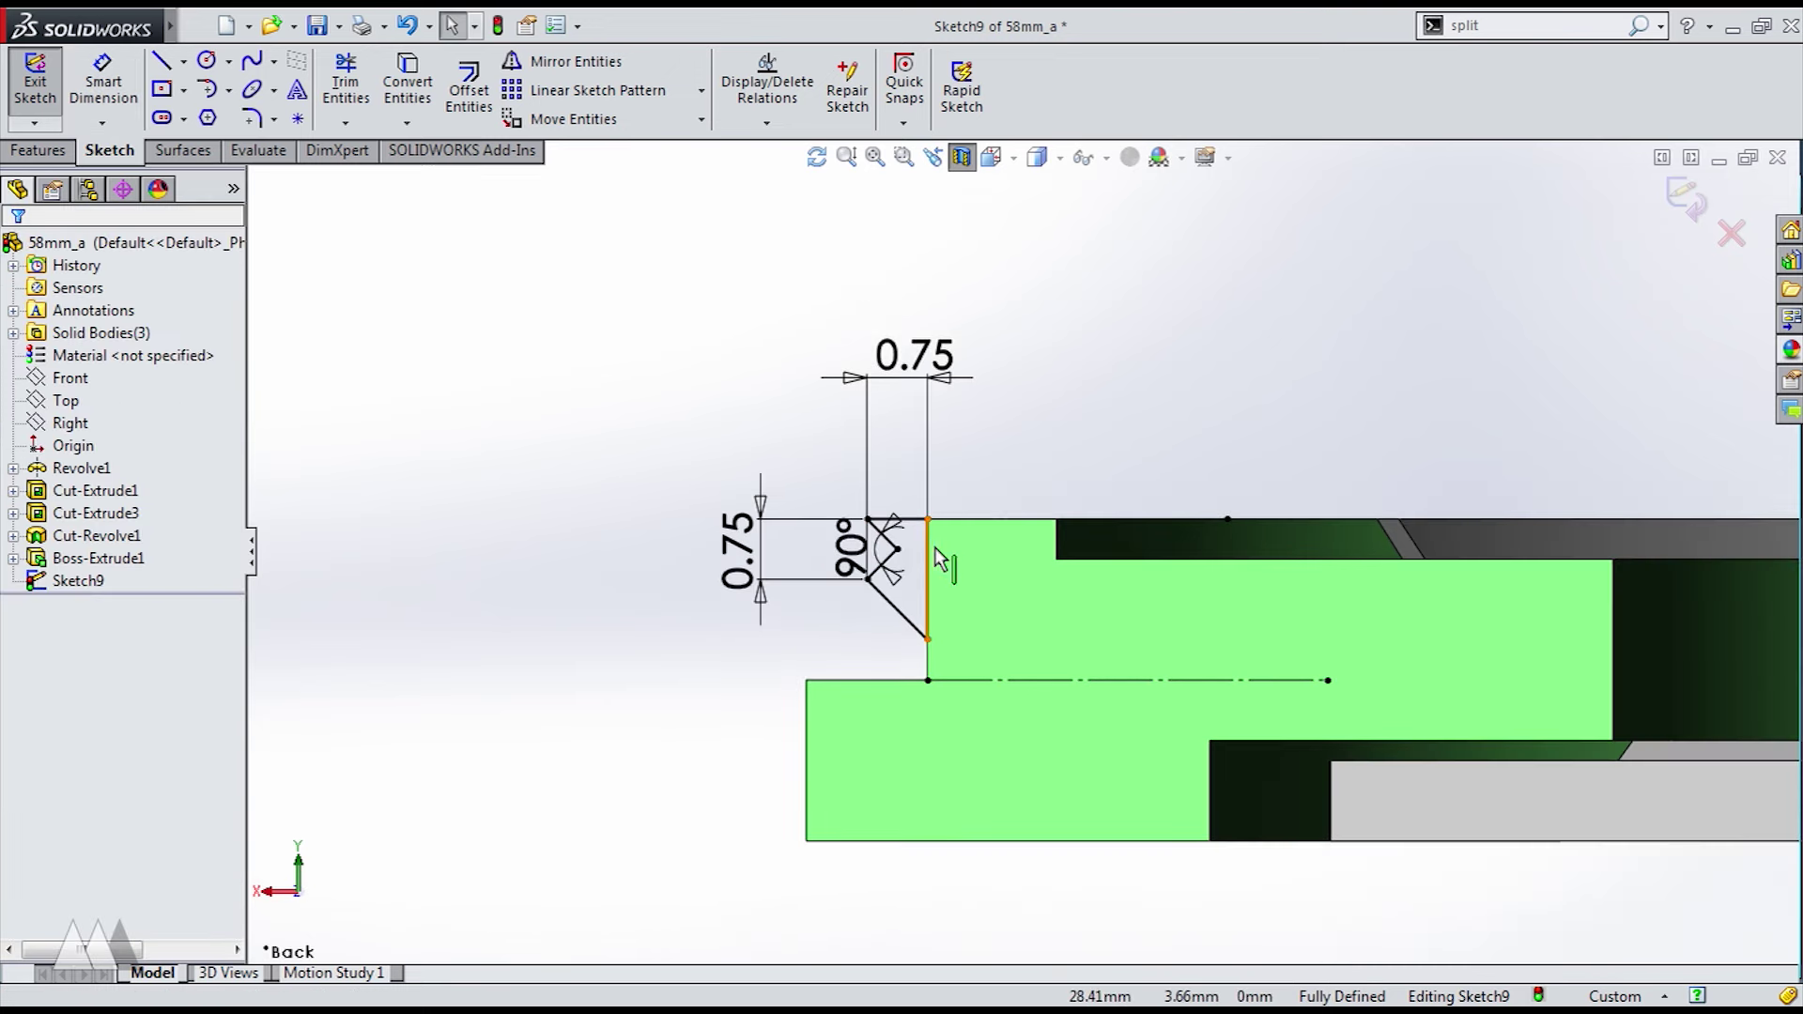
click(35, 86)
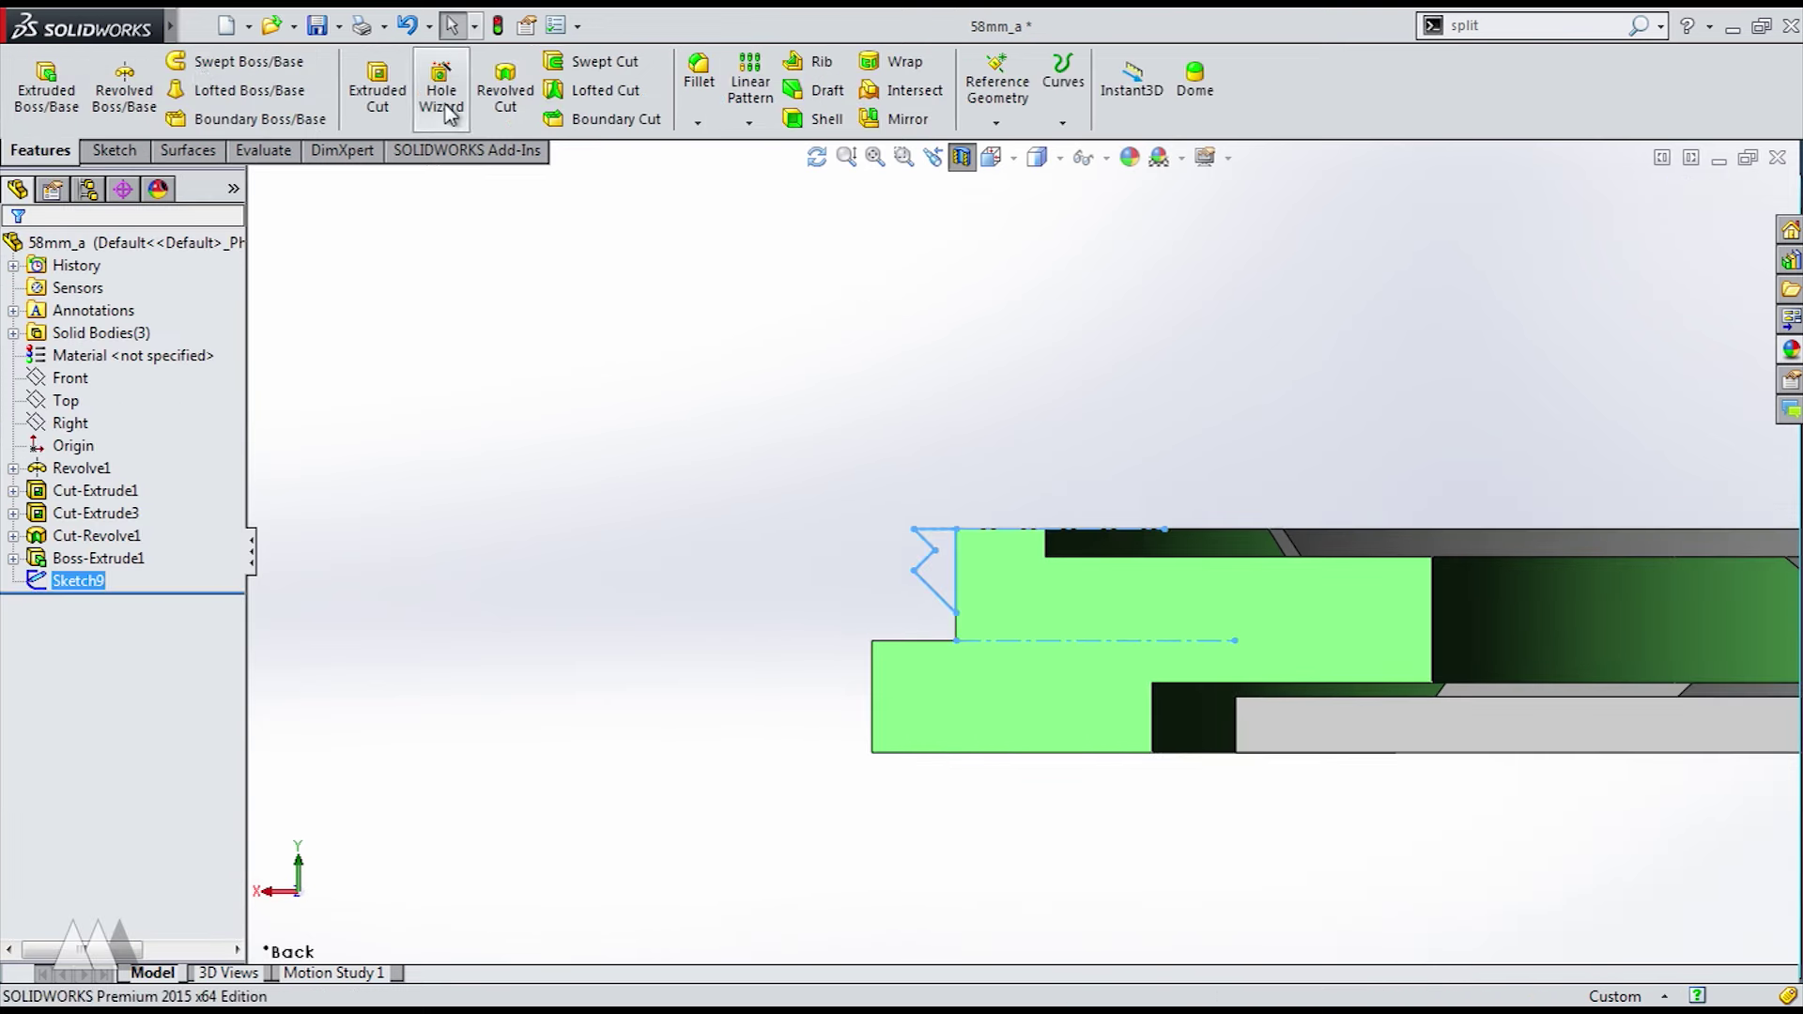
- Revolve the tooth profile 360° about the disc's vertical centerline as a separate body, without merging the result
click(124, 90)
scroll(1716, 538, up, 2)
click(1745, 515)
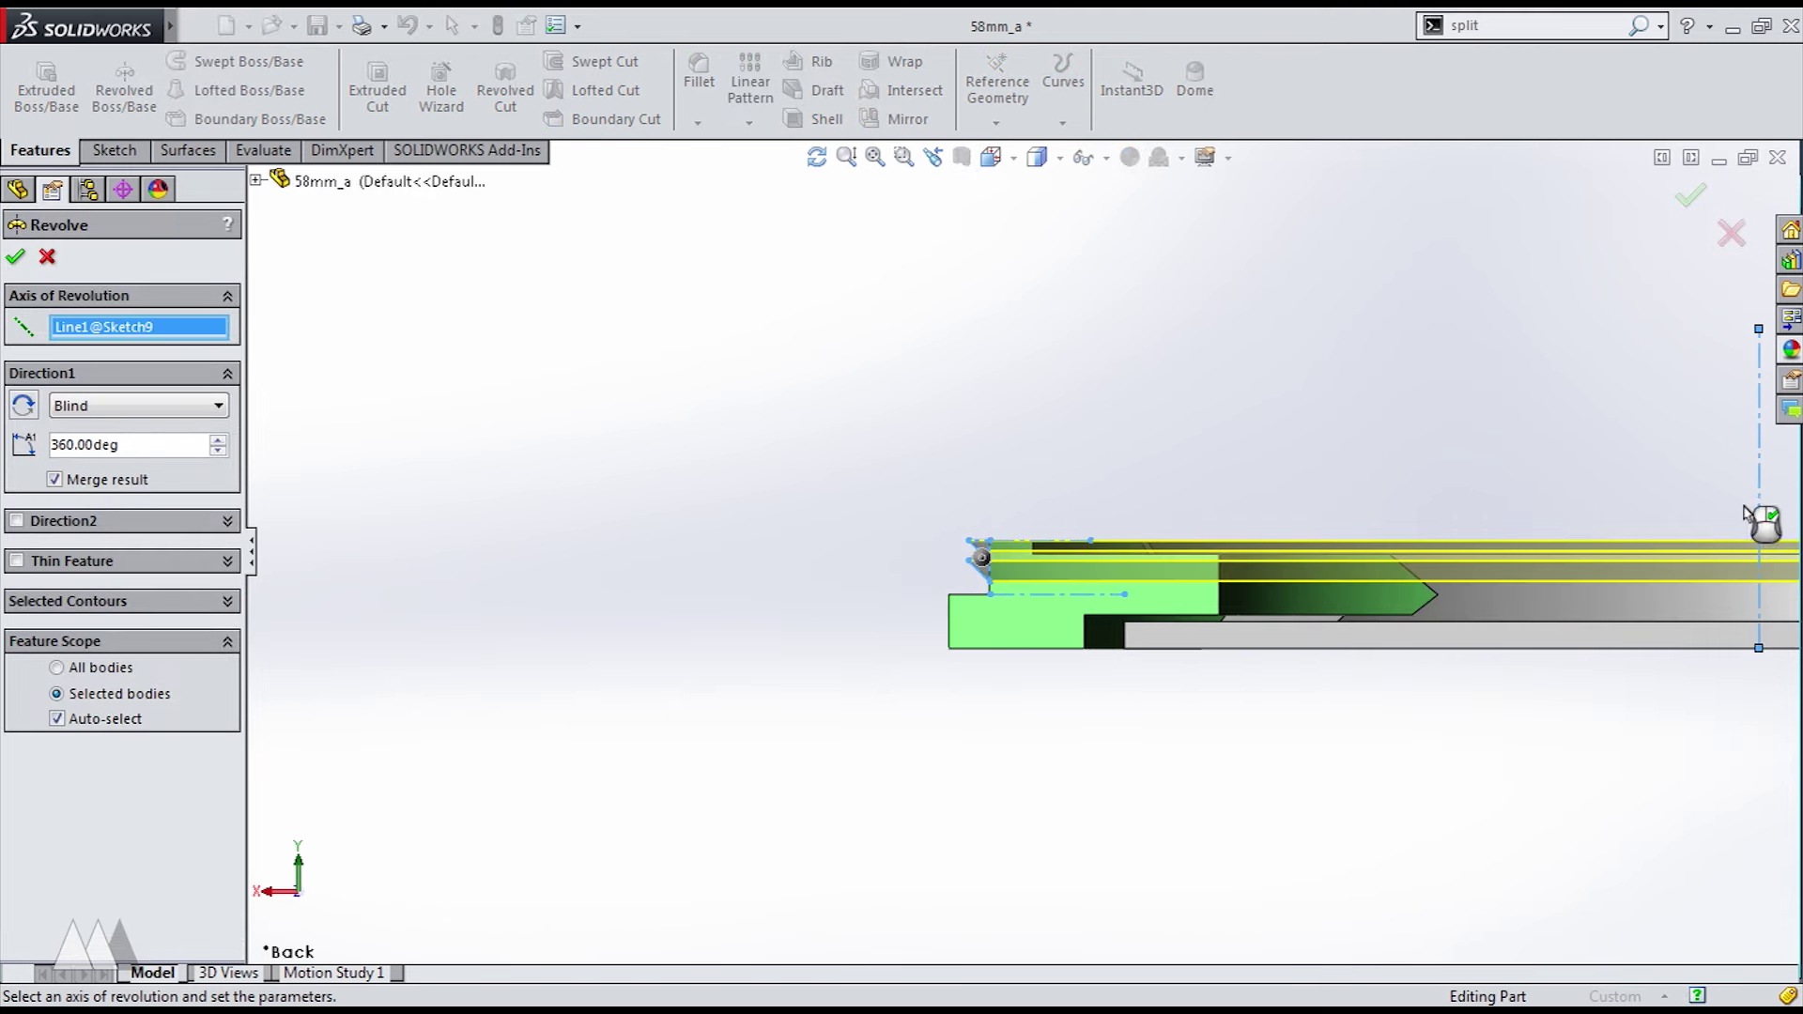
click(56, 479)
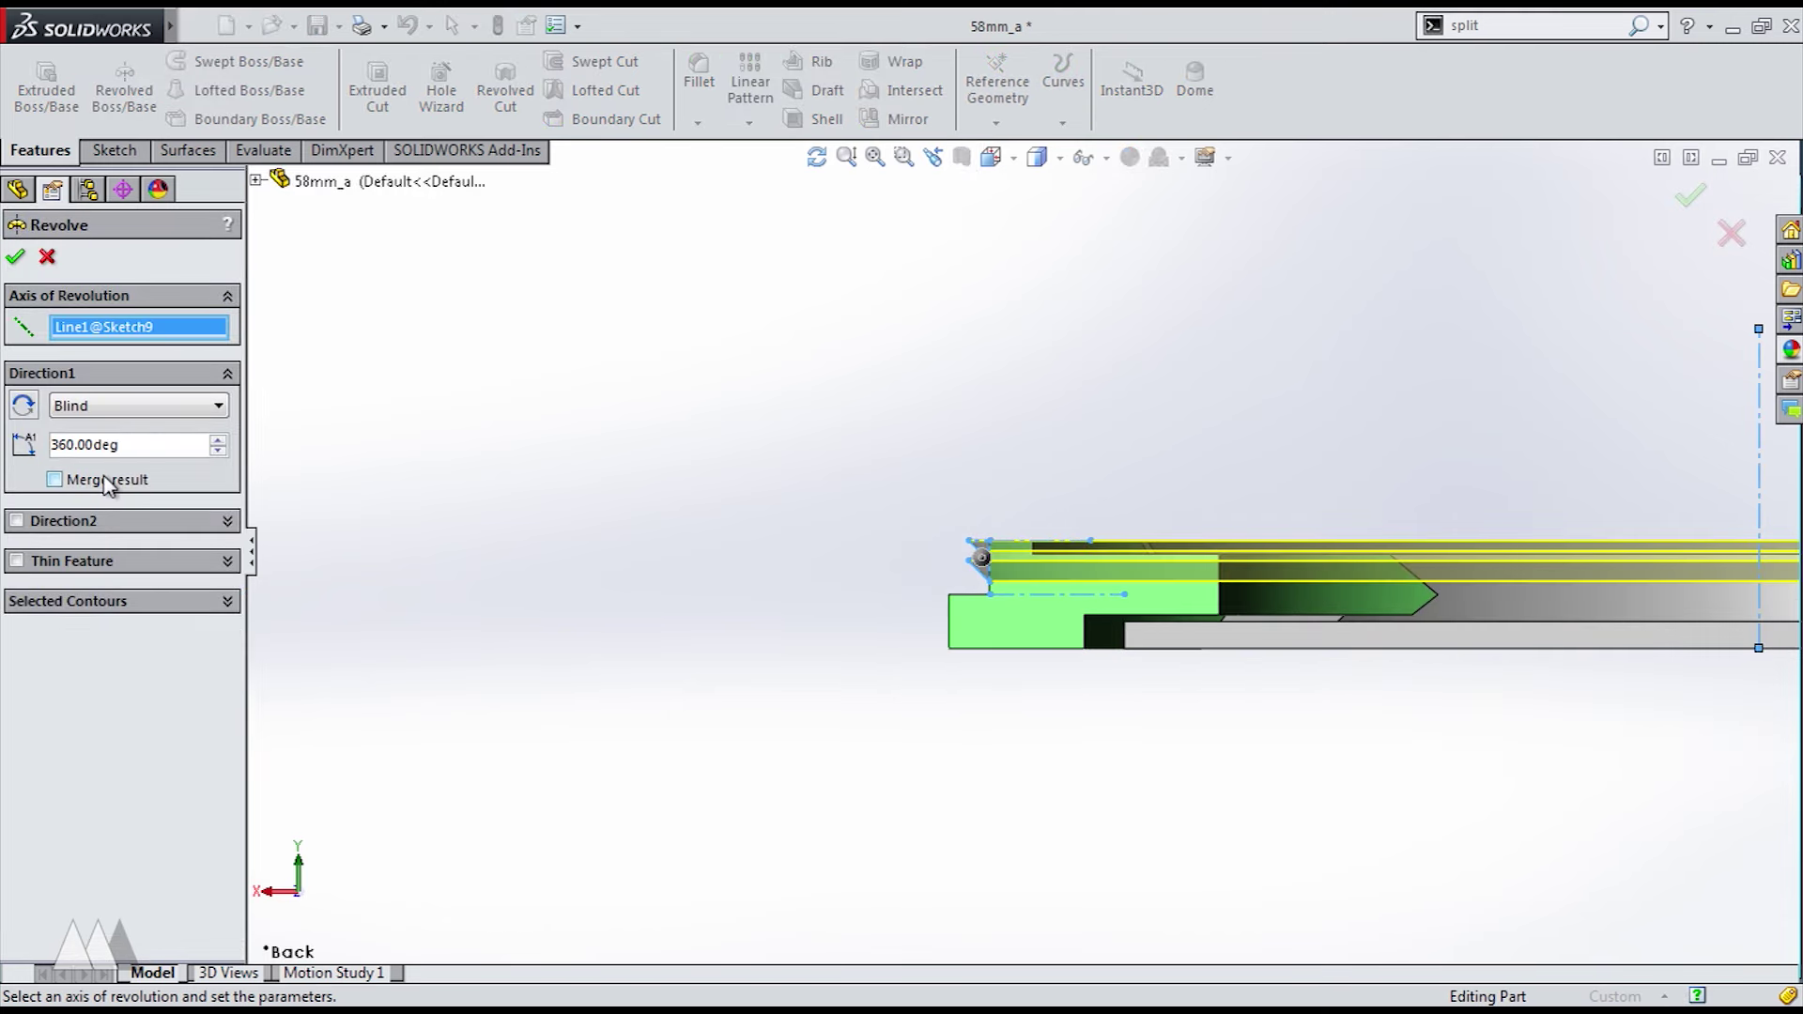
click(13, 258)
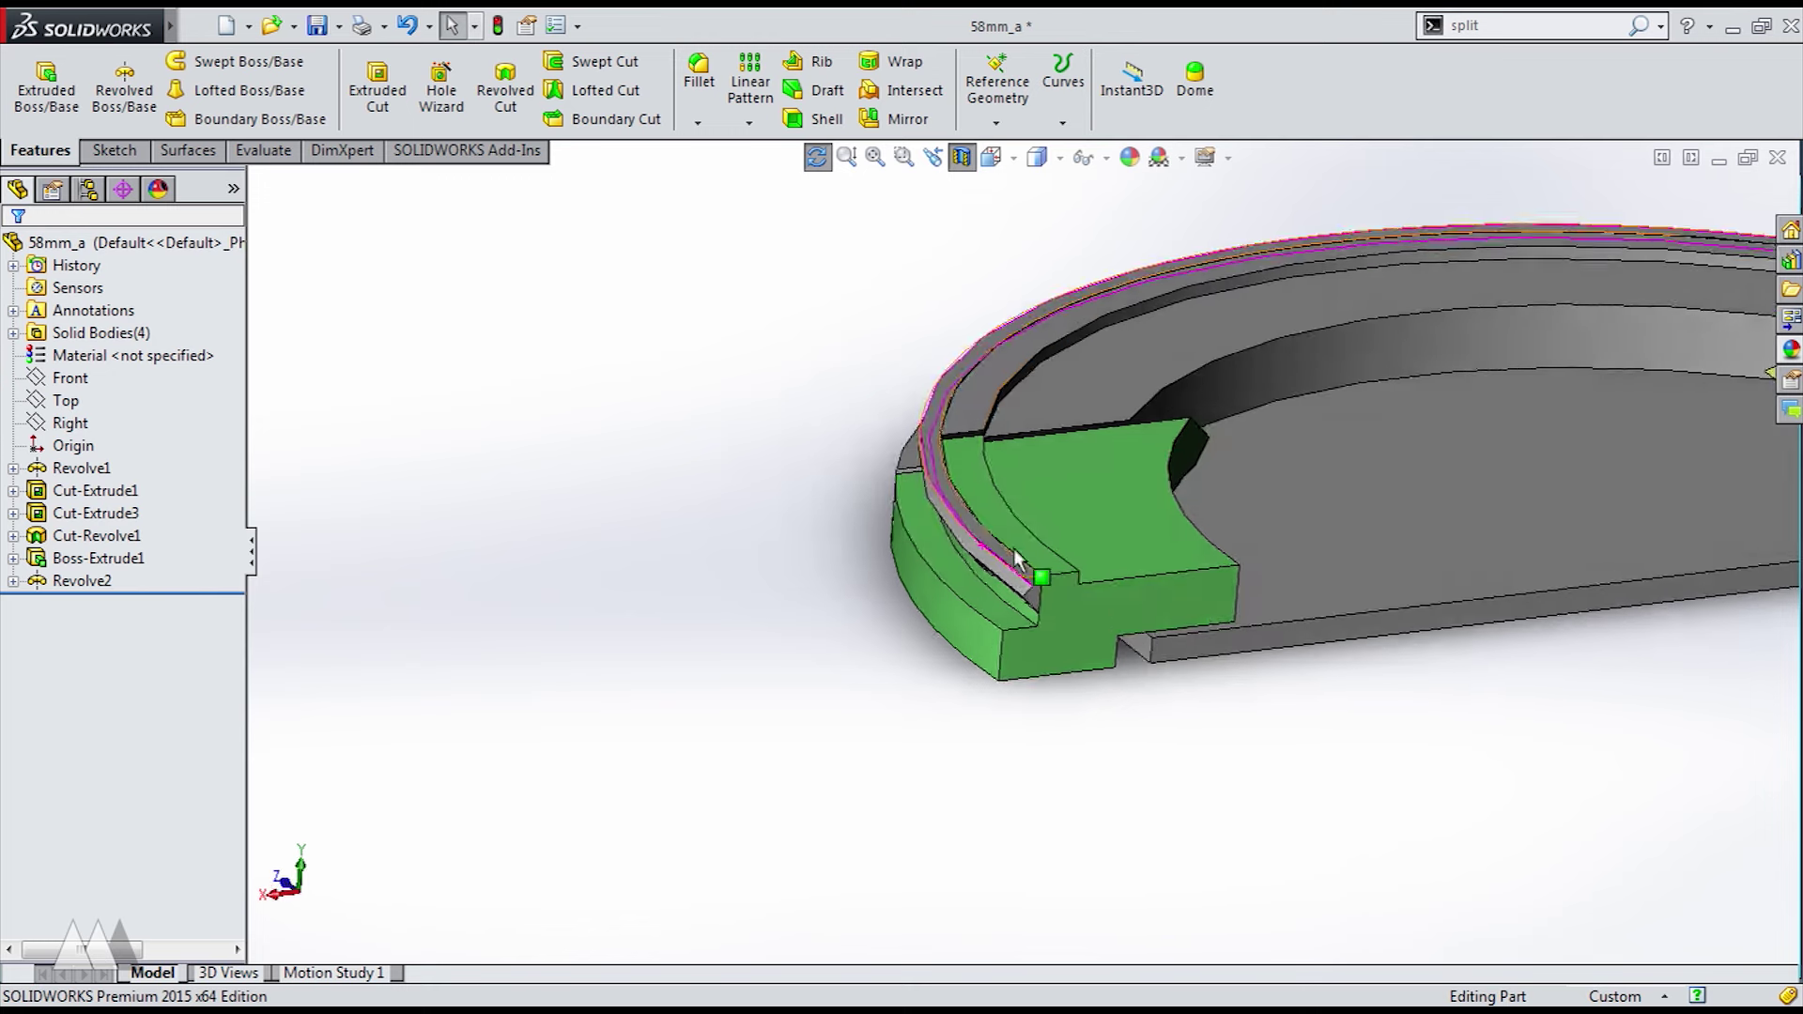
- Examine the sketch behind Cut-Extrude1, with its angled slits that split the disc, and exit it unchanged
middle_drag(1230, 475, 1202, 410)
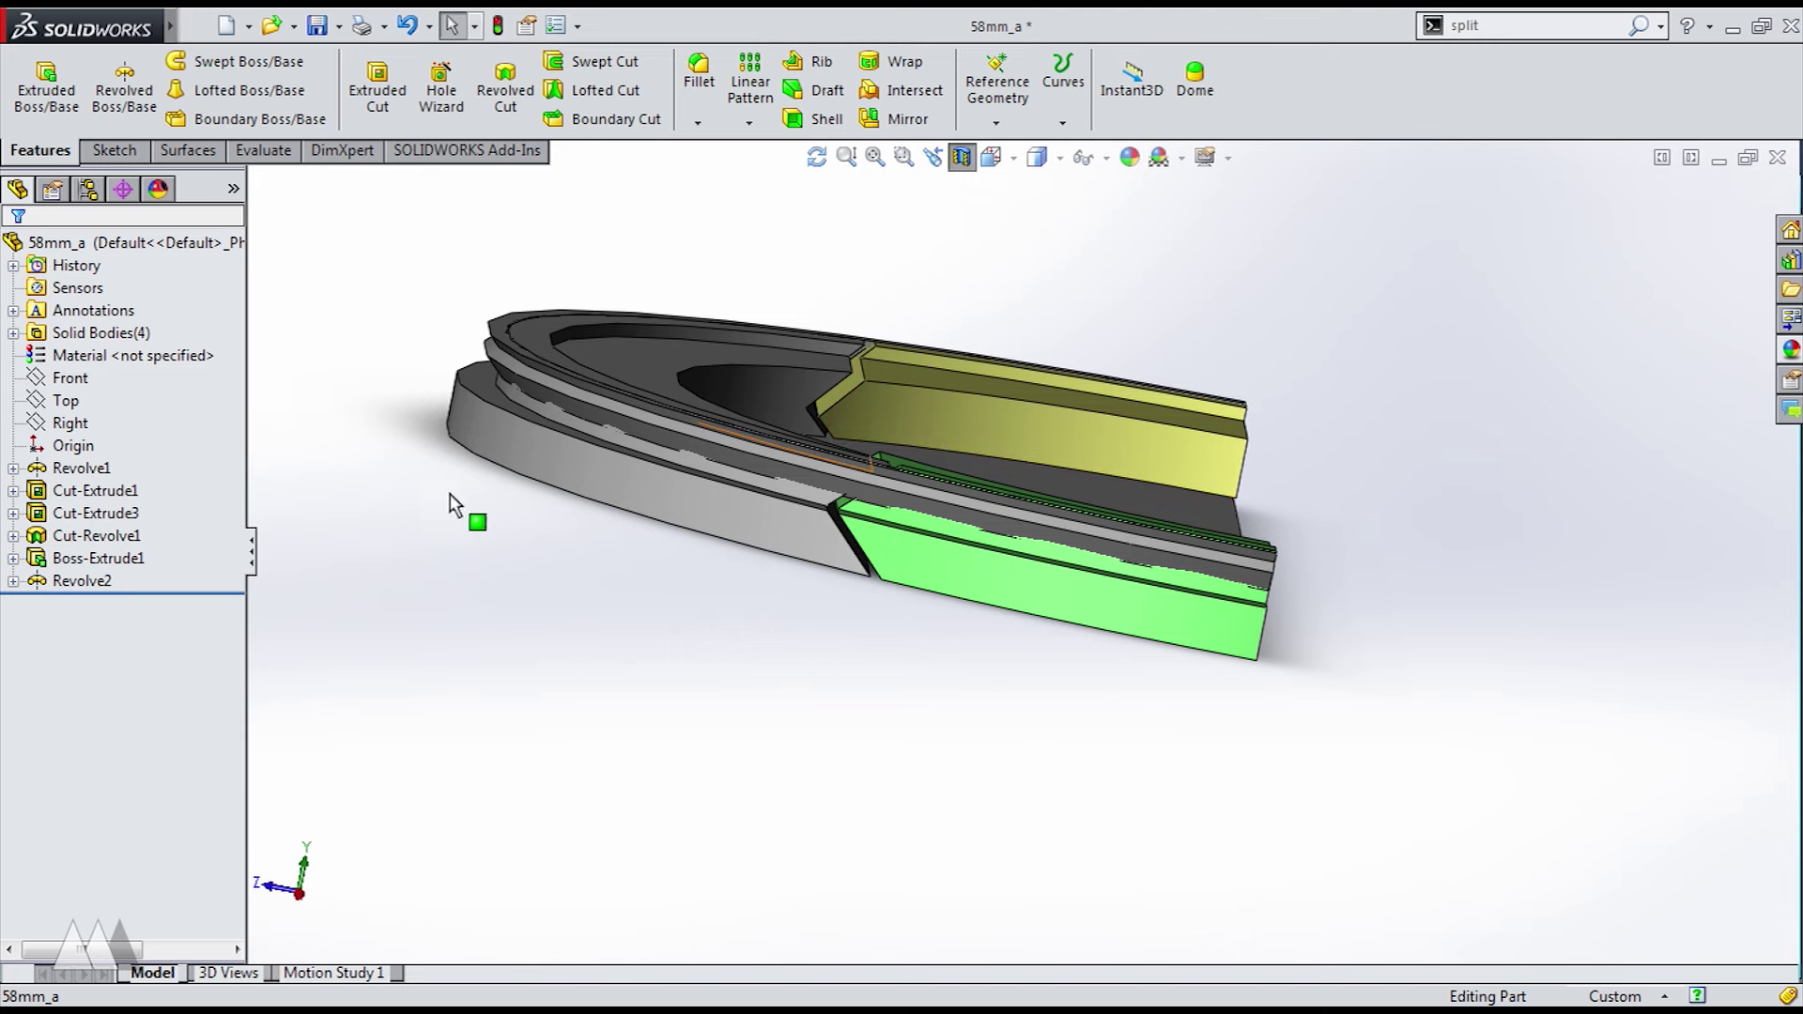
click(68, 492)
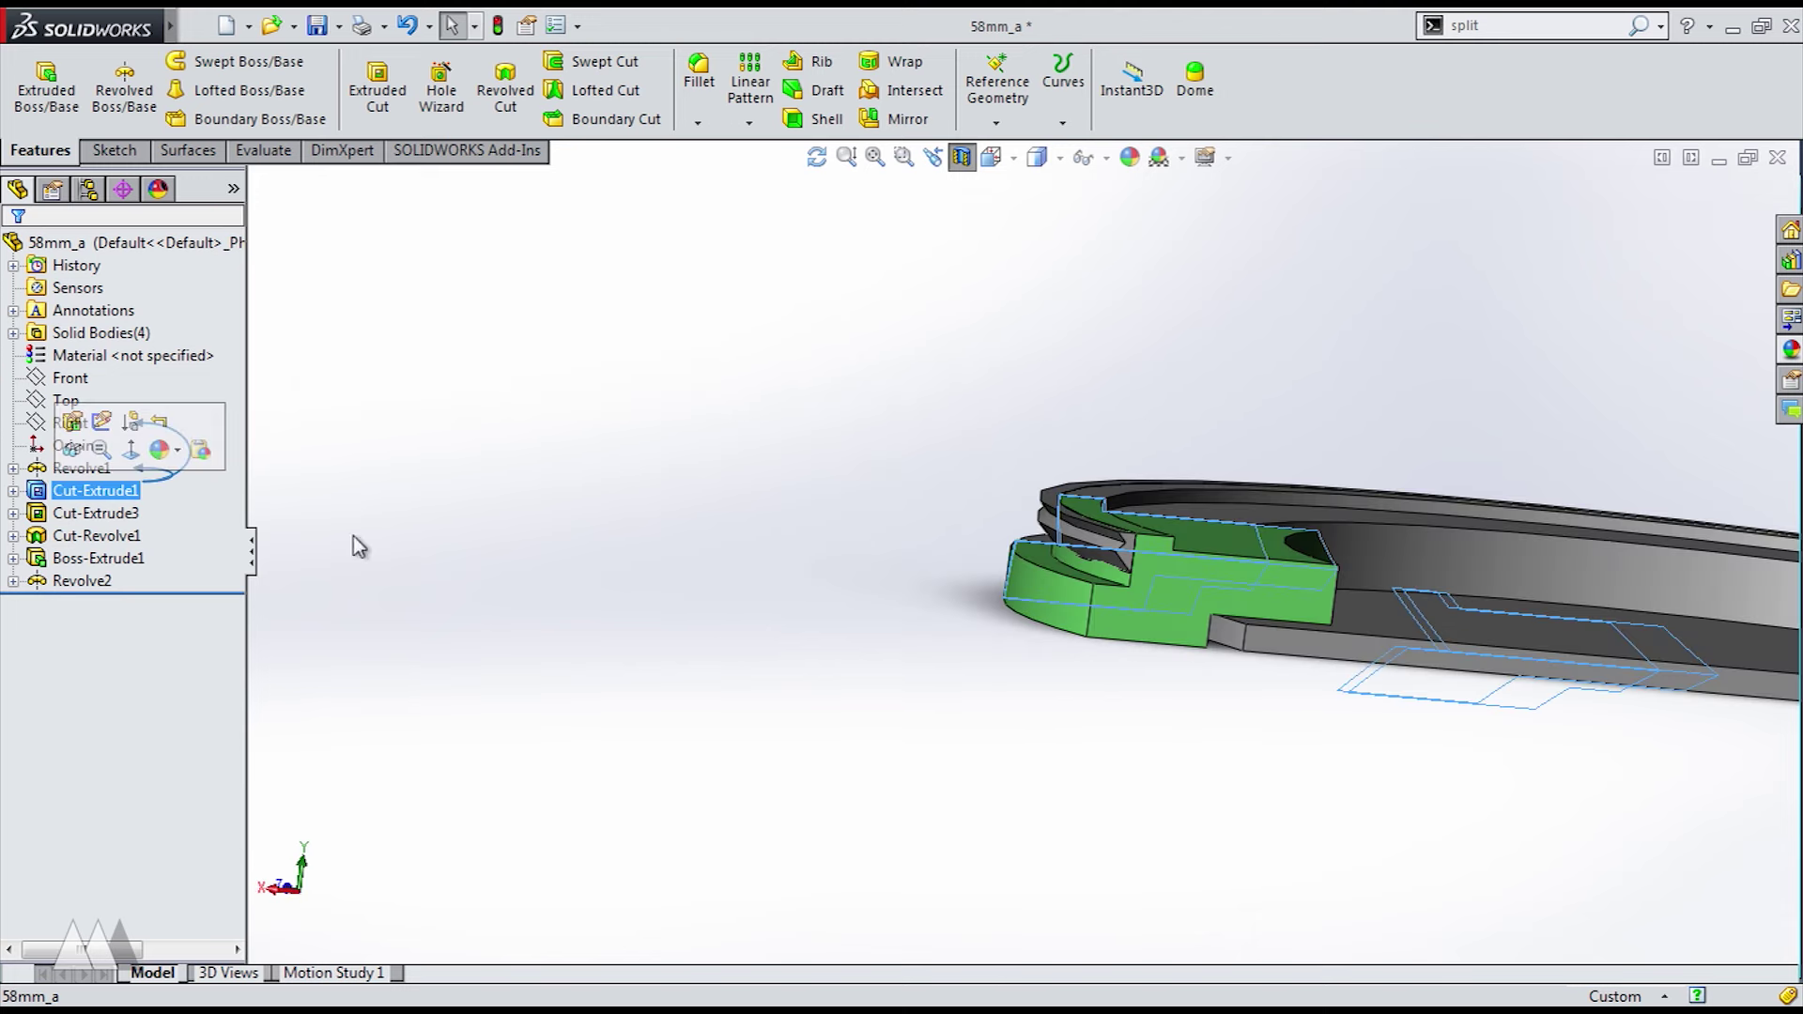
middle_drag(375, 545, 859, 562)
click(13, 490)
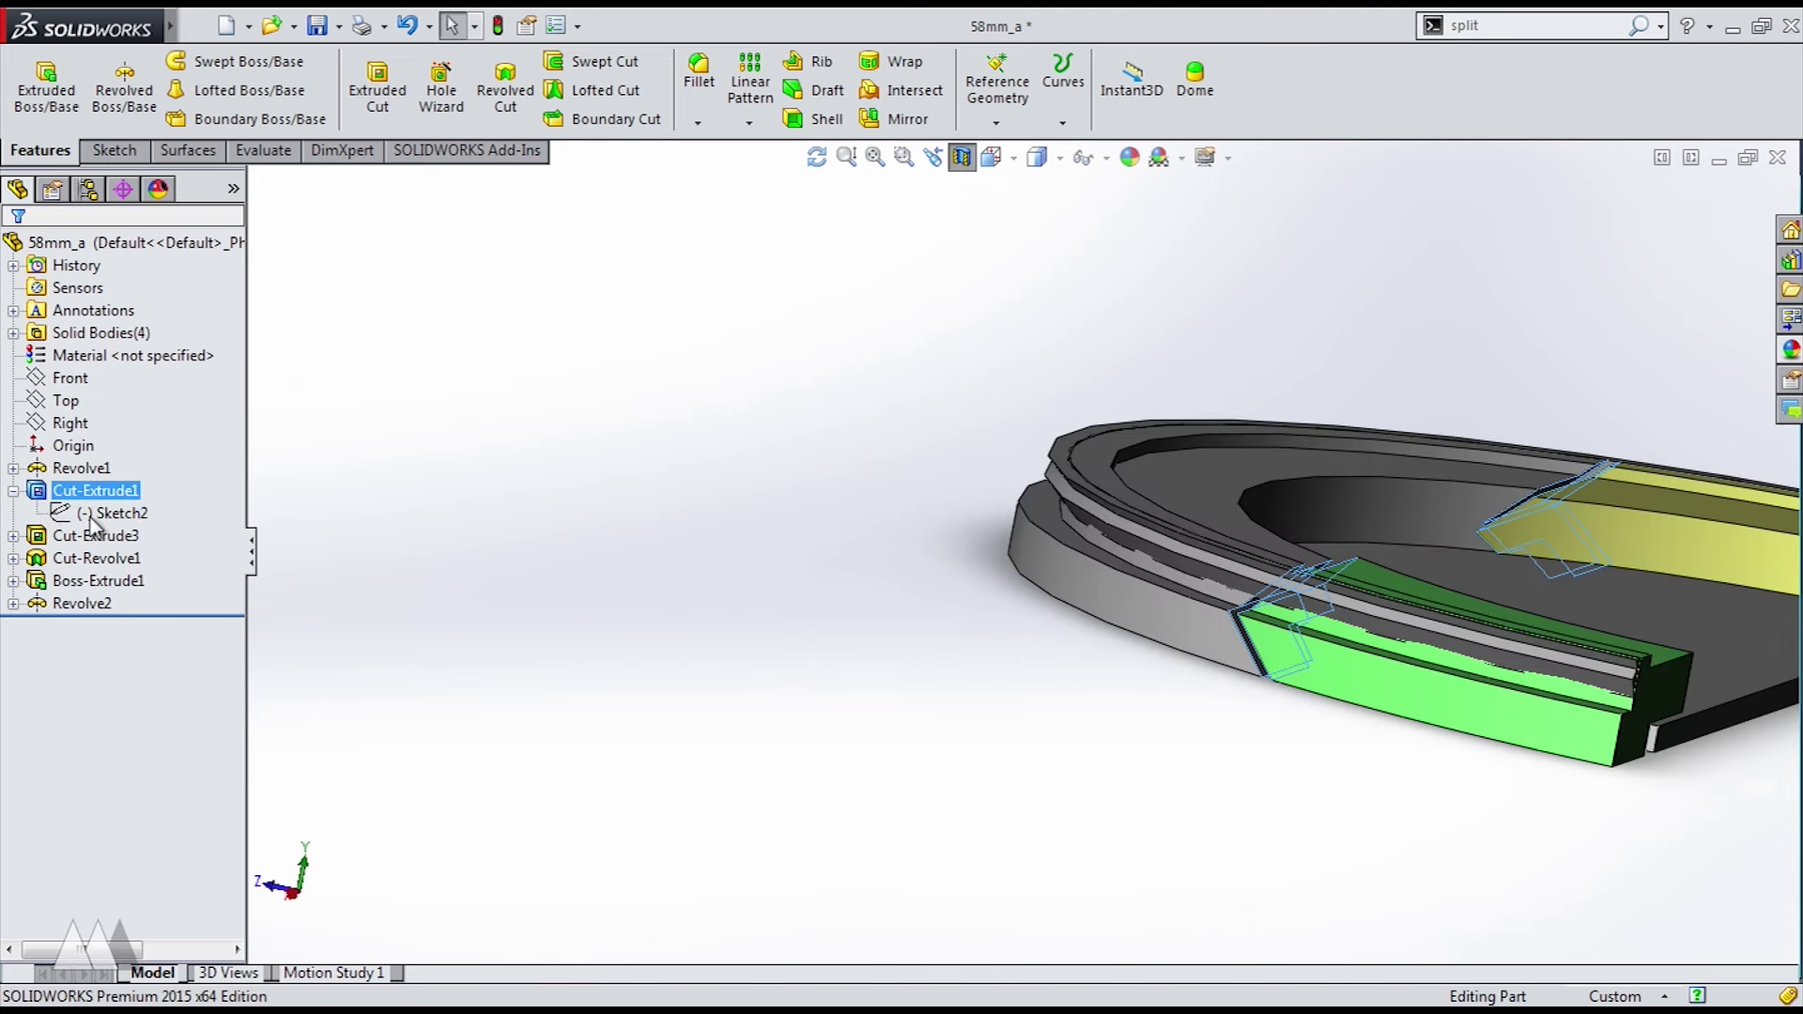
click(111, 513)
click(113, 449)
scroll(1559, 344, up, 2)
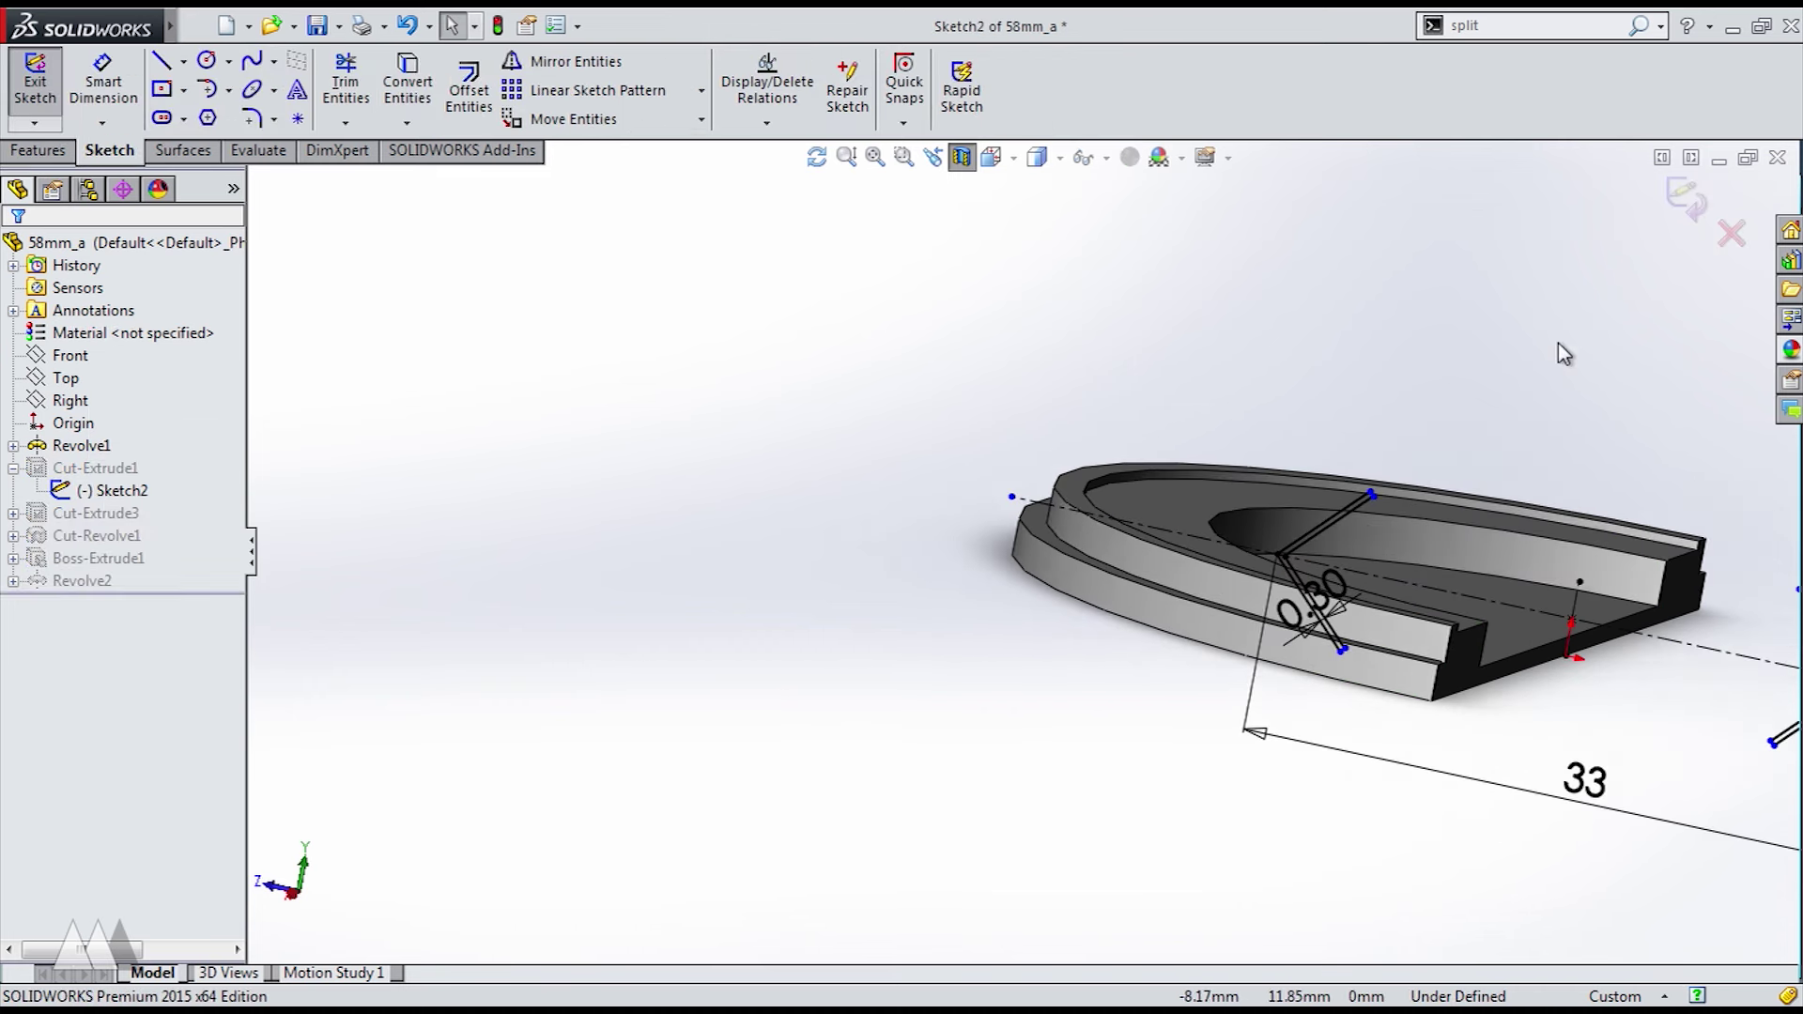
click(1686, 198)
- Set up an extruded cut from Cut-Extrude1's Sketch2 using Mid Plane with a depth of about 60 mm
click(111, 515)
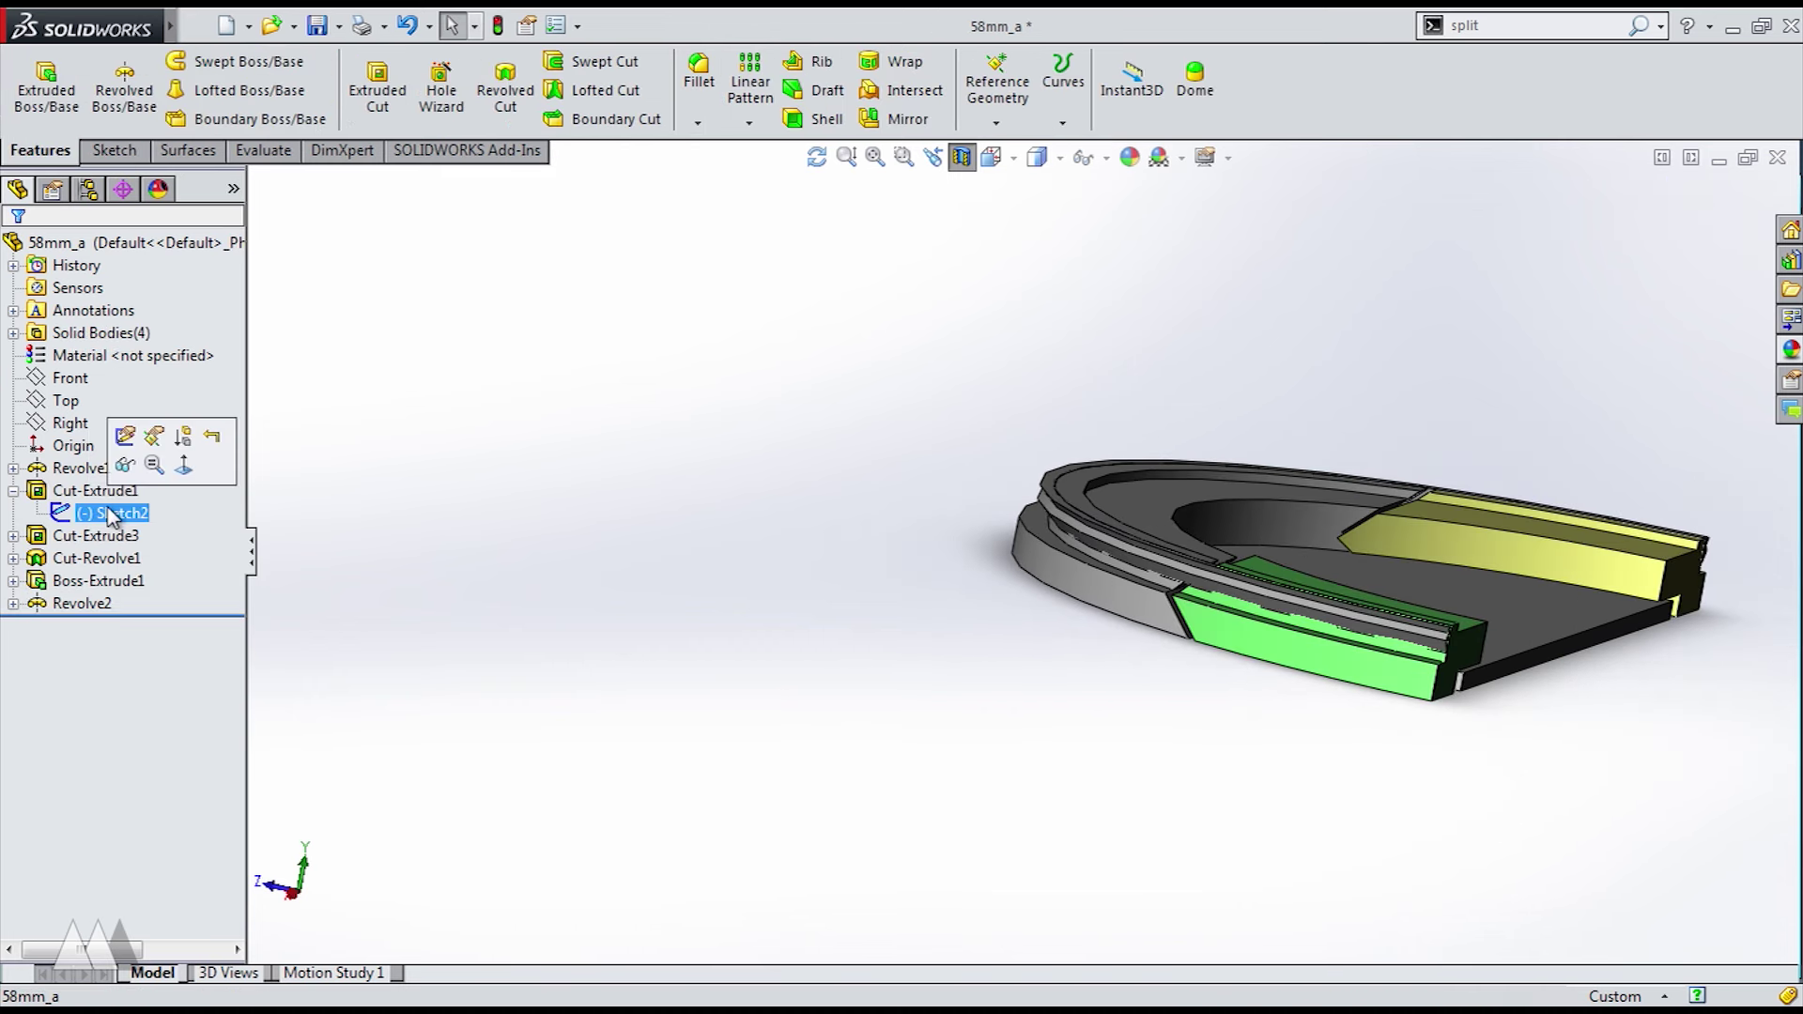
click(377, 89)
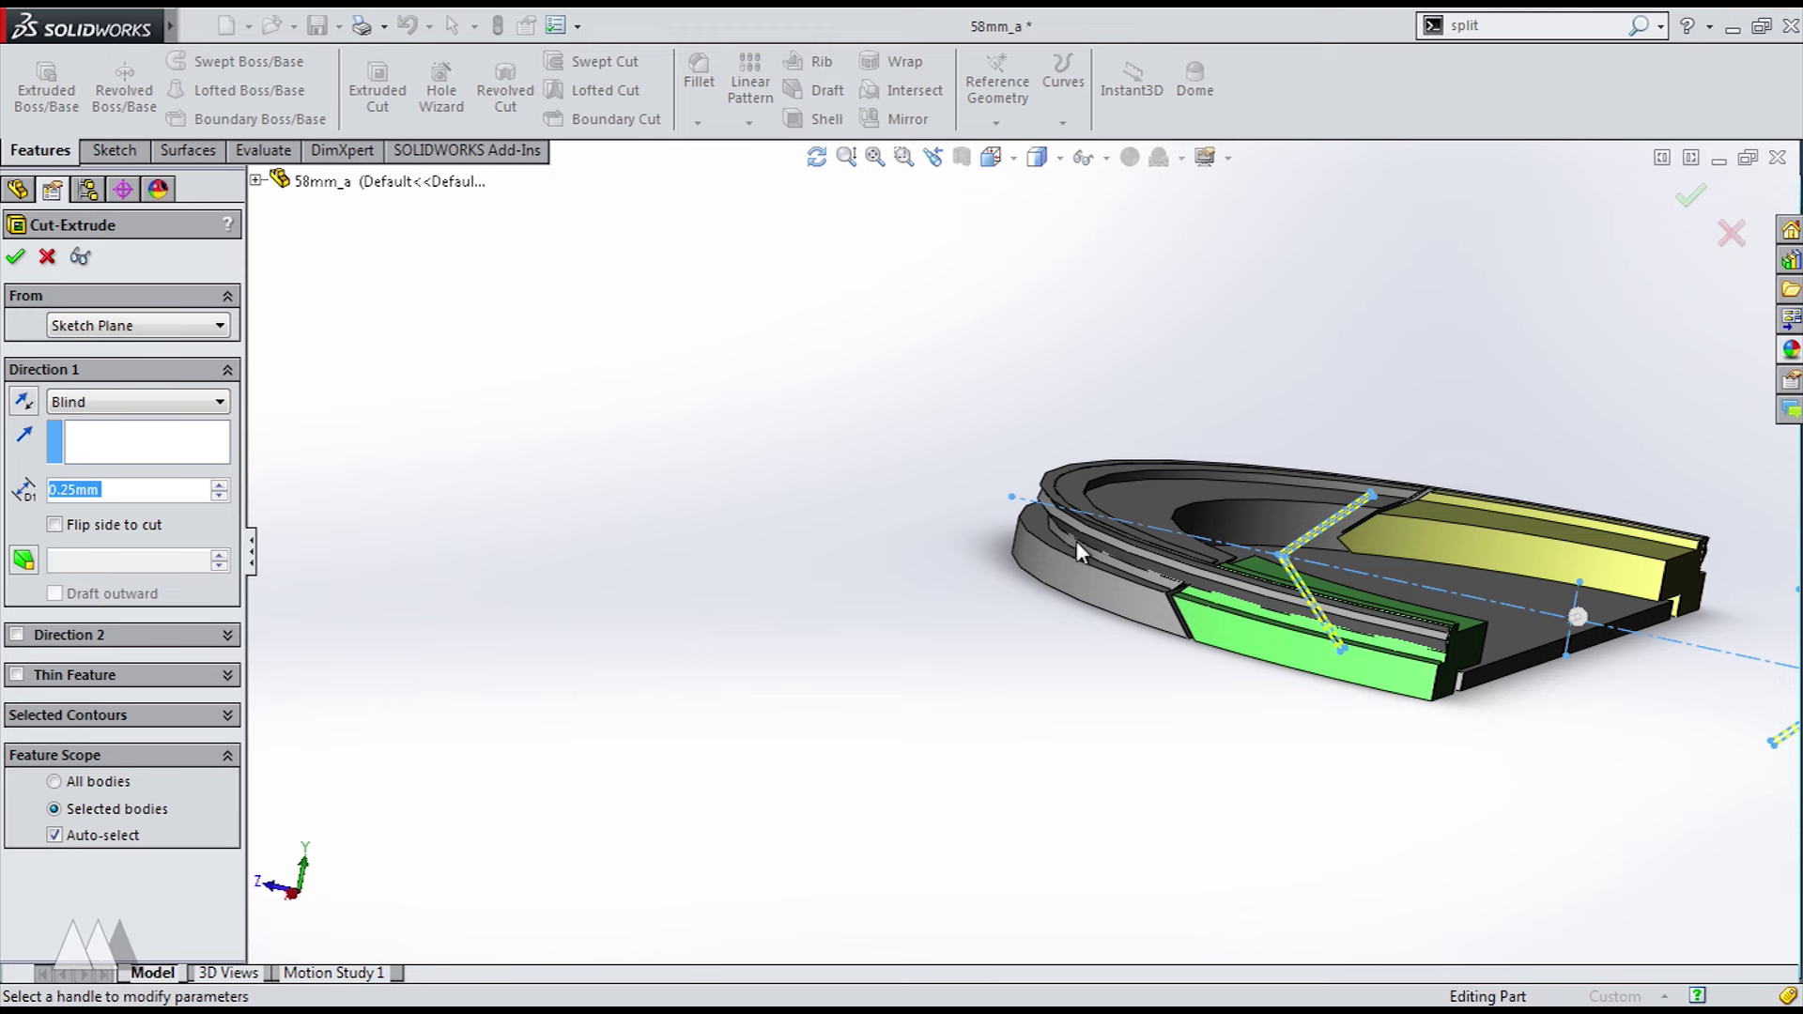
click(202, 402)
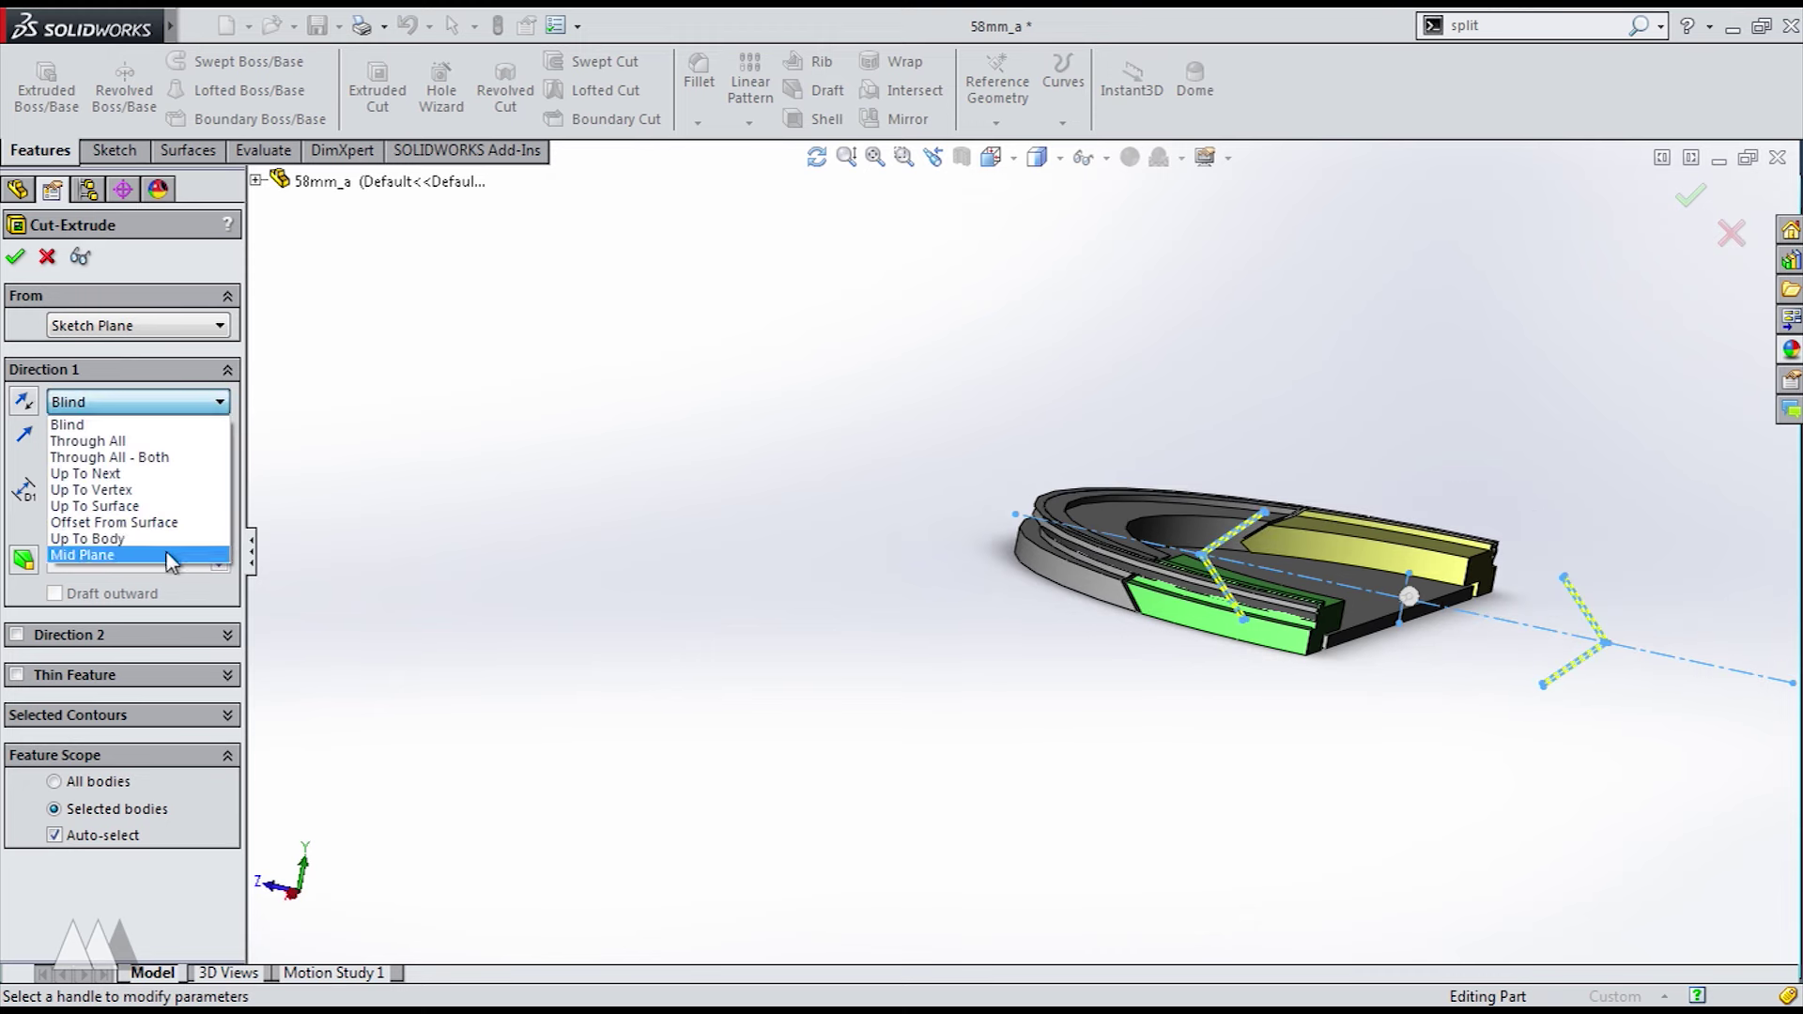
click(166, 554)
drag(1405, 599, 1548, 492)
middle_drag(1545, 495, 1460, 600)
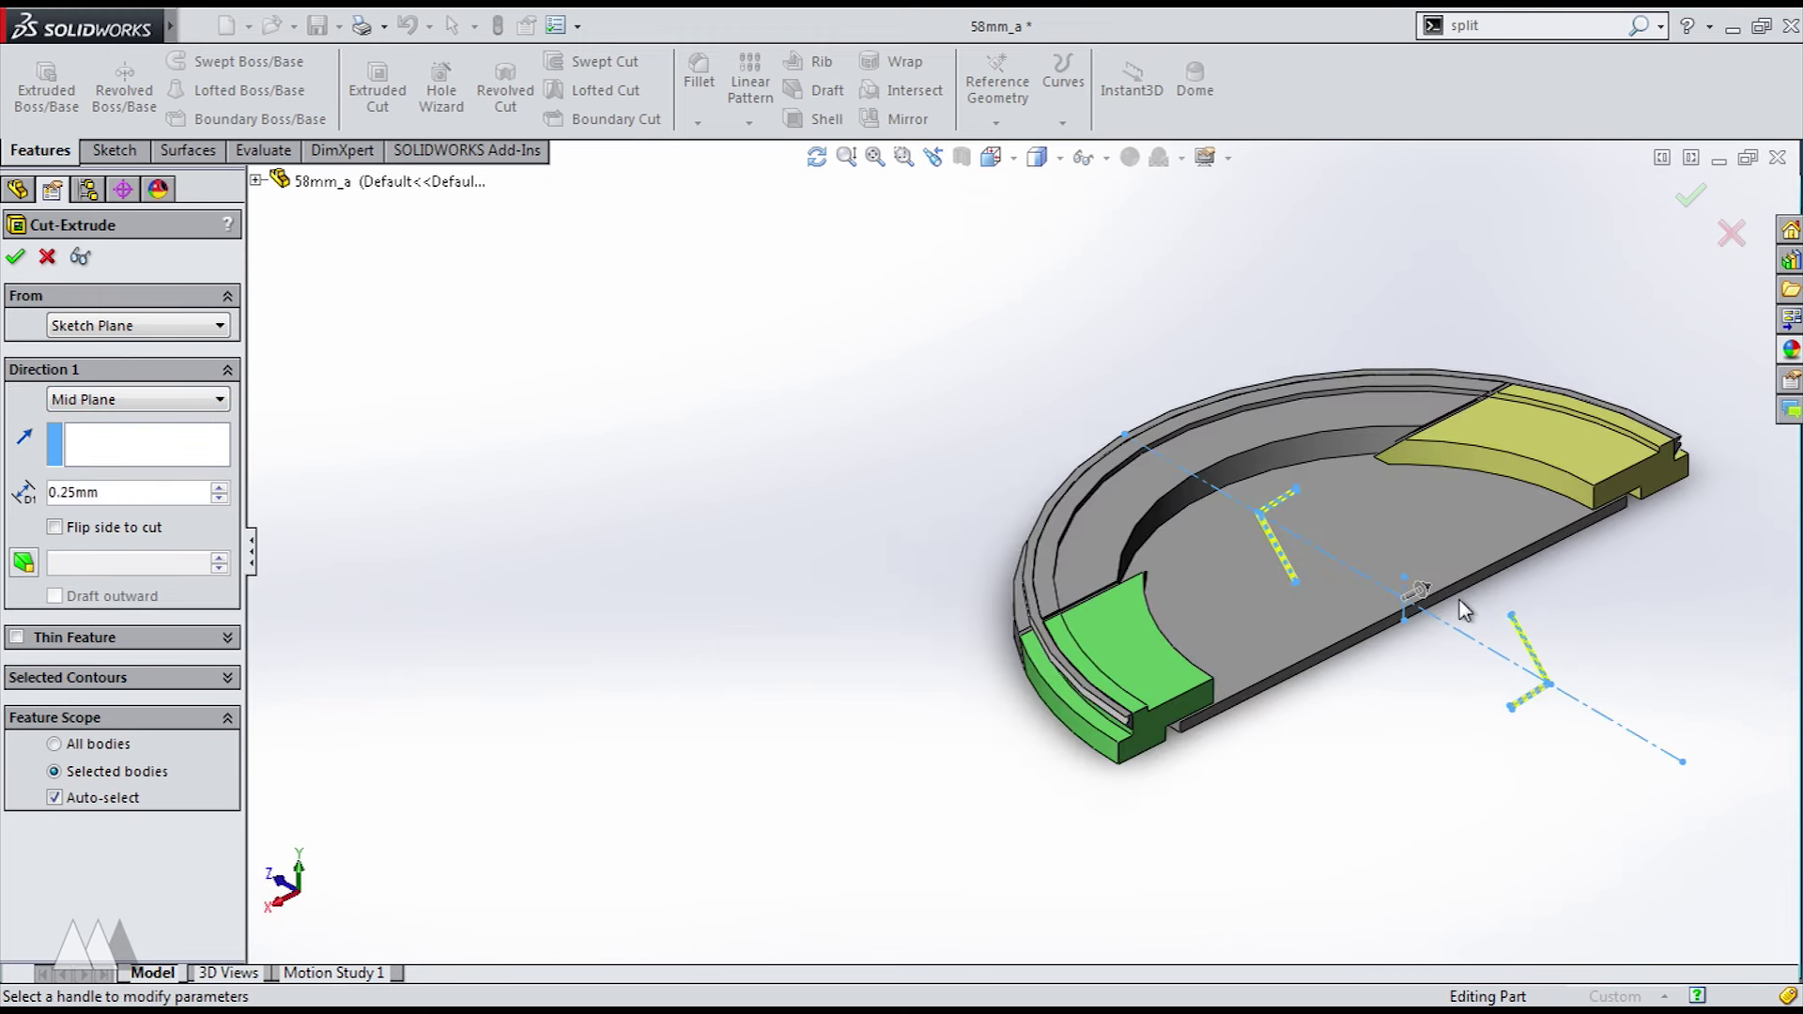
drag(1424, 586, 1693, 373)
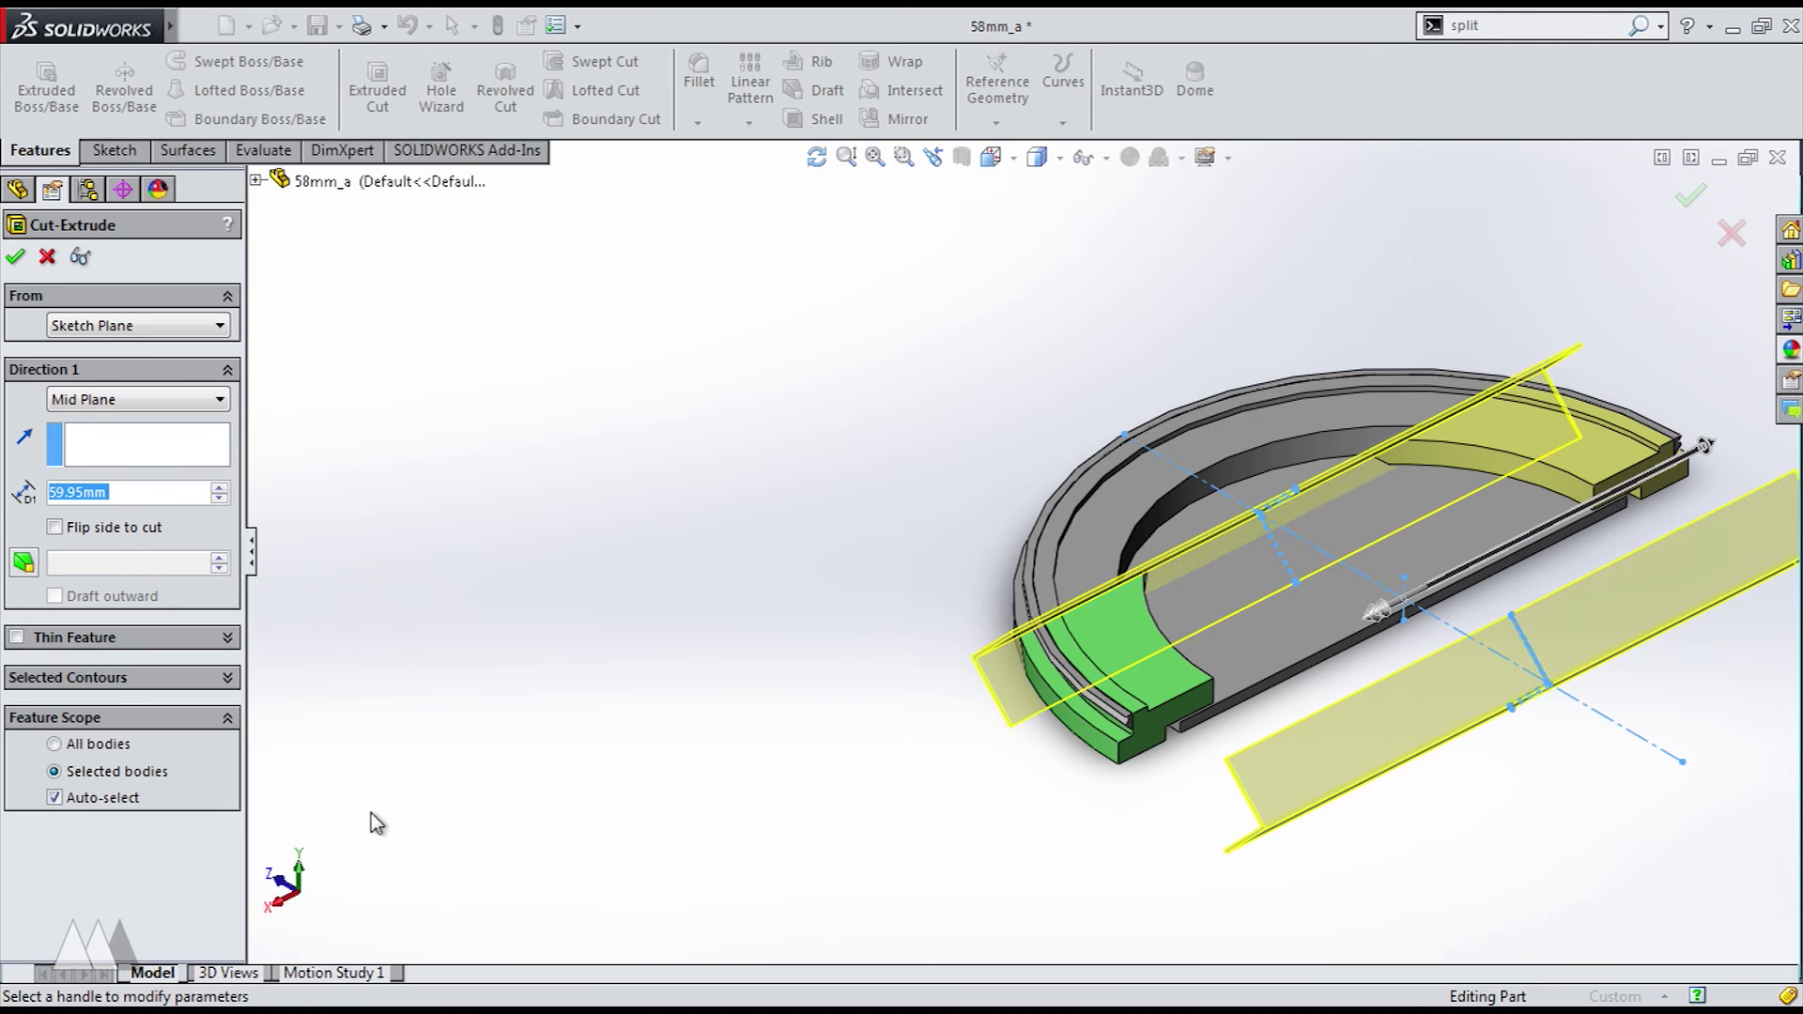
- Turn off automatic body selection, limit the cut to the revolved tooth ring, and apply it
click(54, 797)
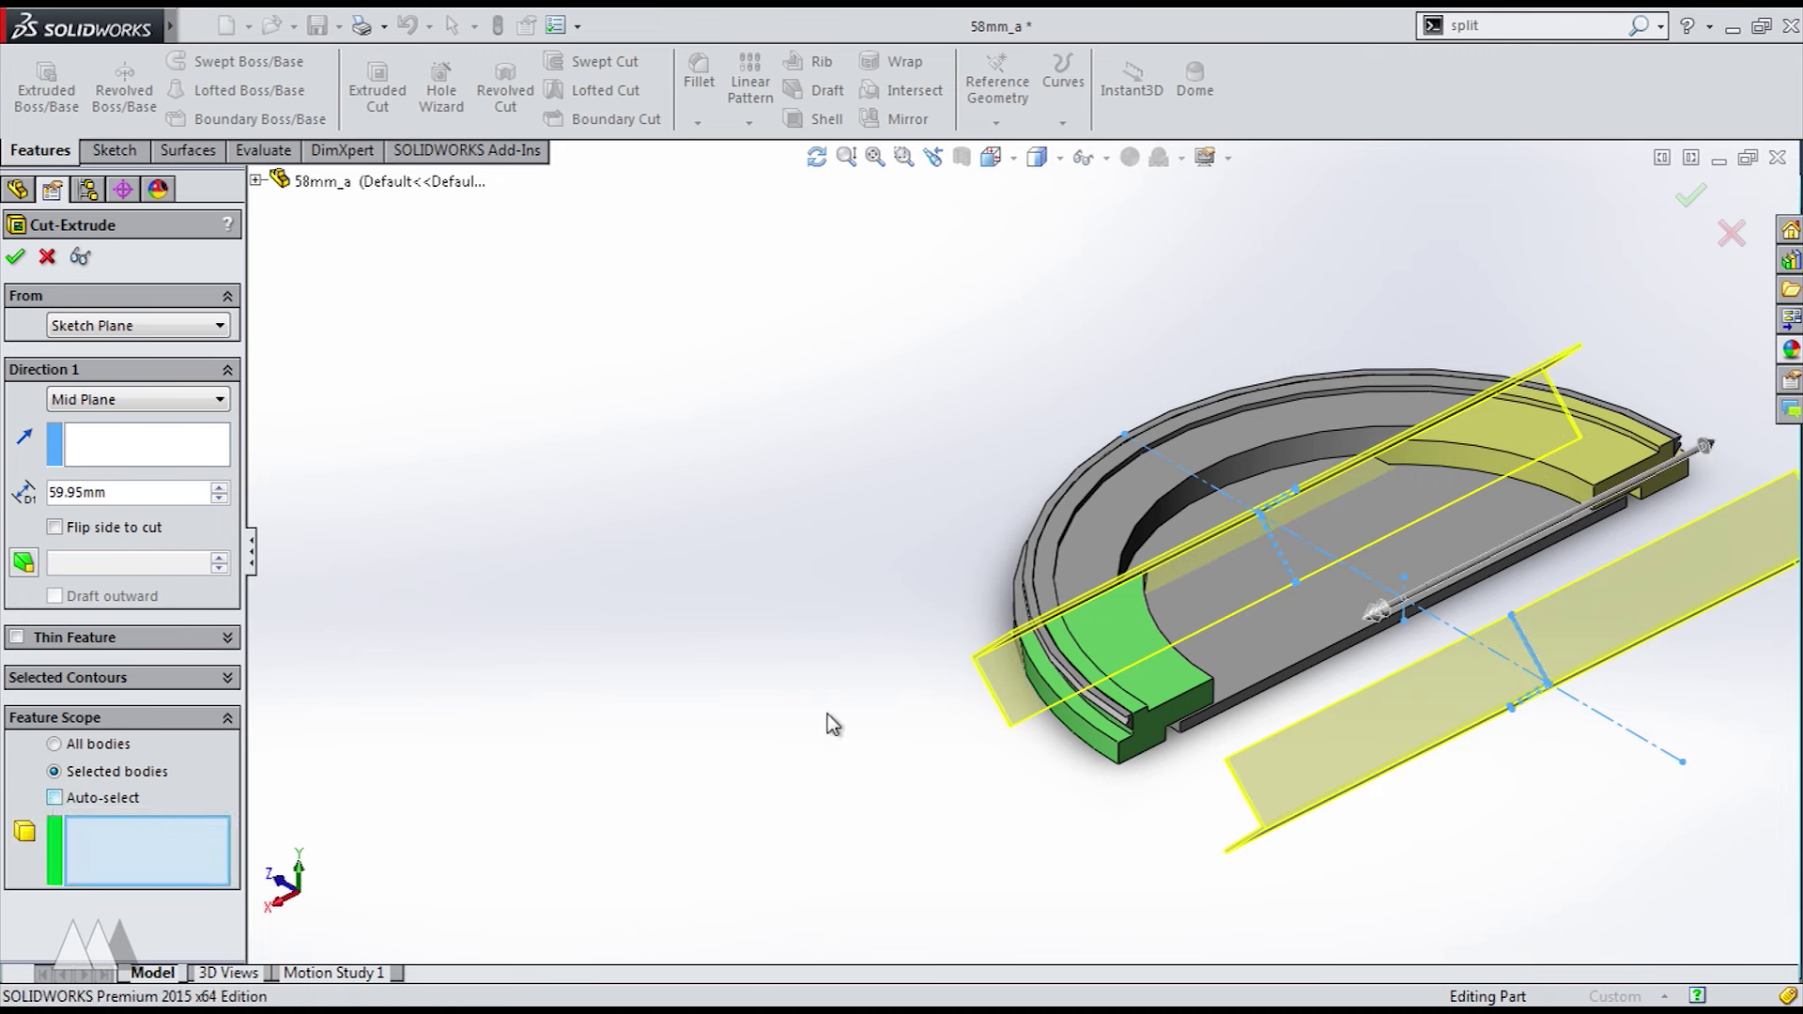
click(1061, 667)
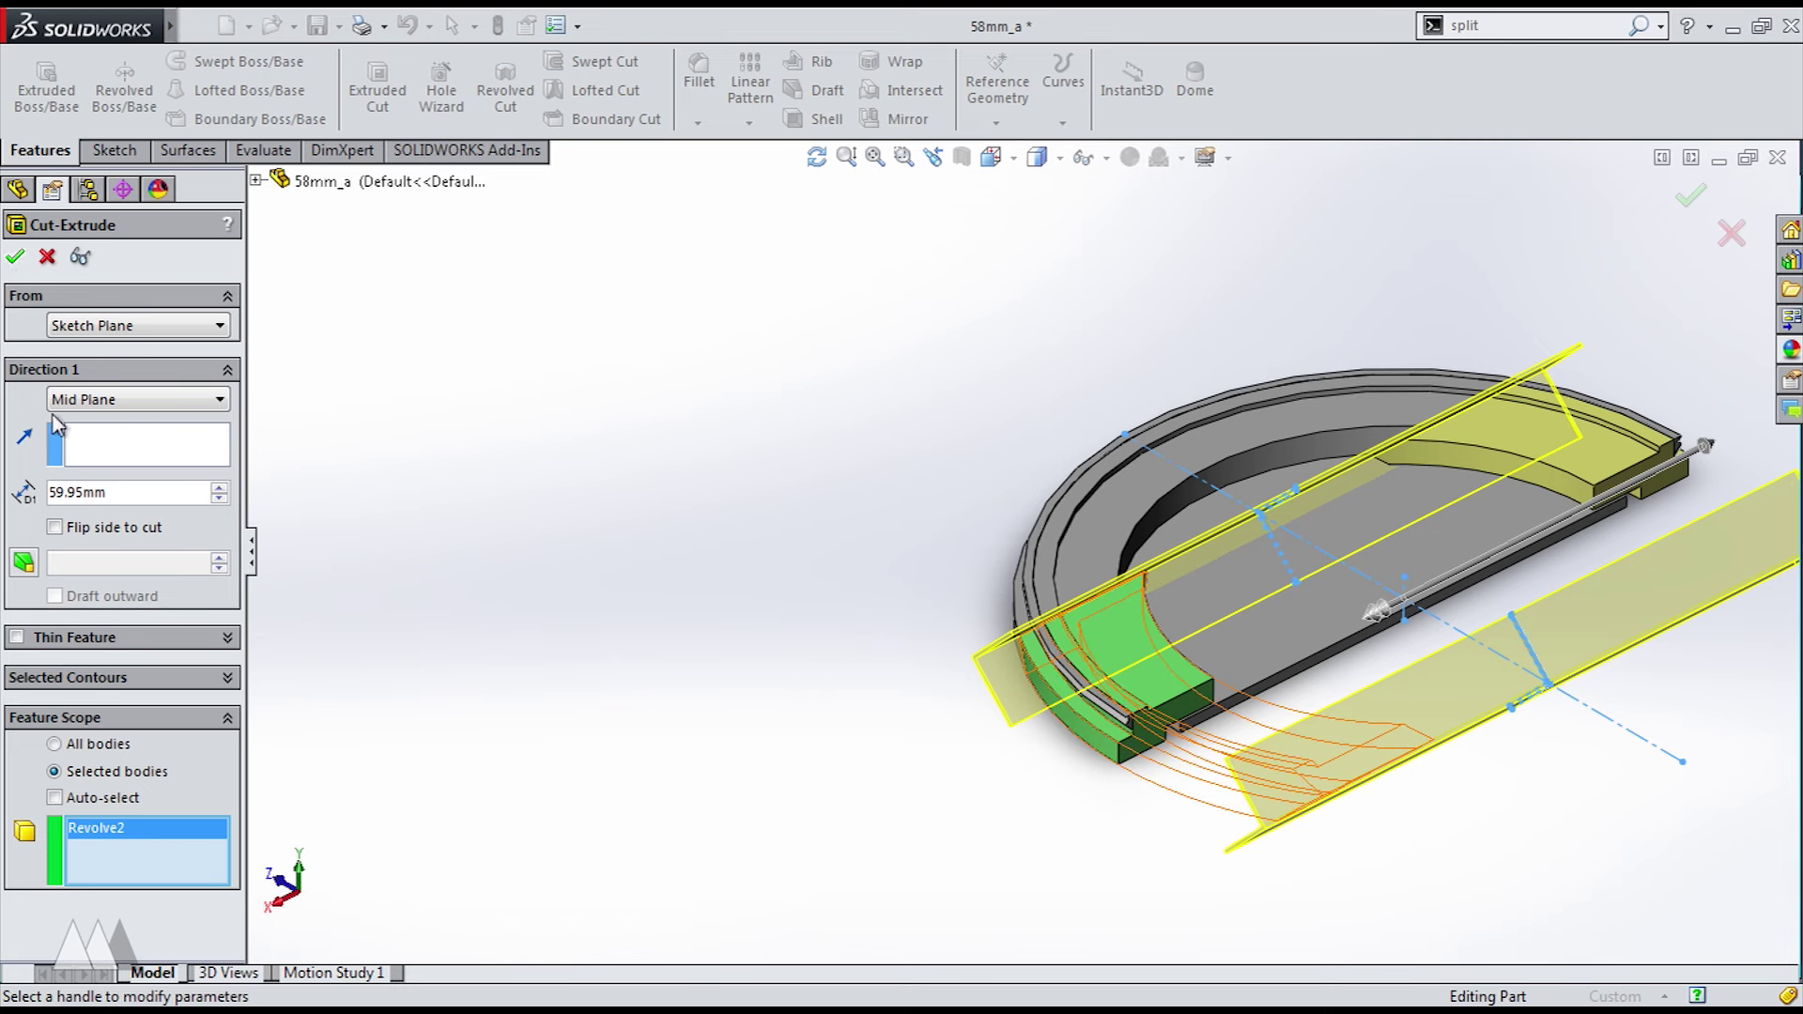
click(15, 259)
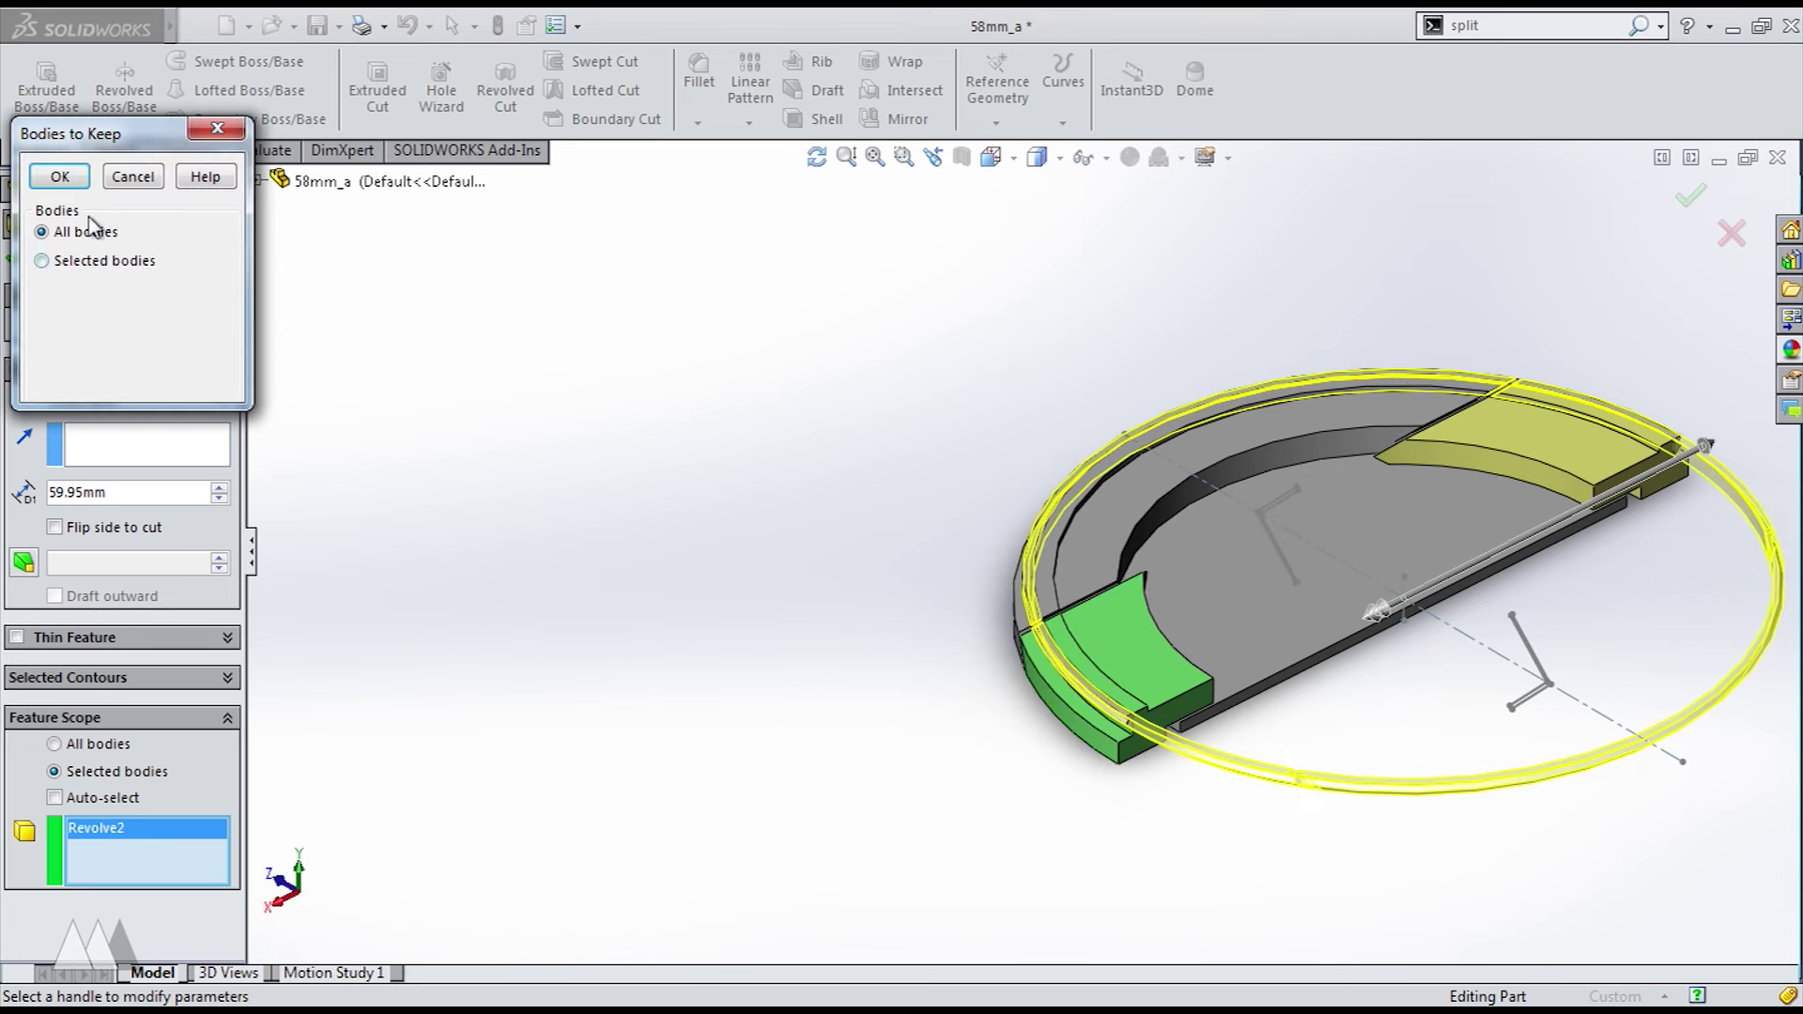
- Keep only Body 3 and Body 4 from the cut, the ring segments along the yellow and green bodies
click(43, 261)
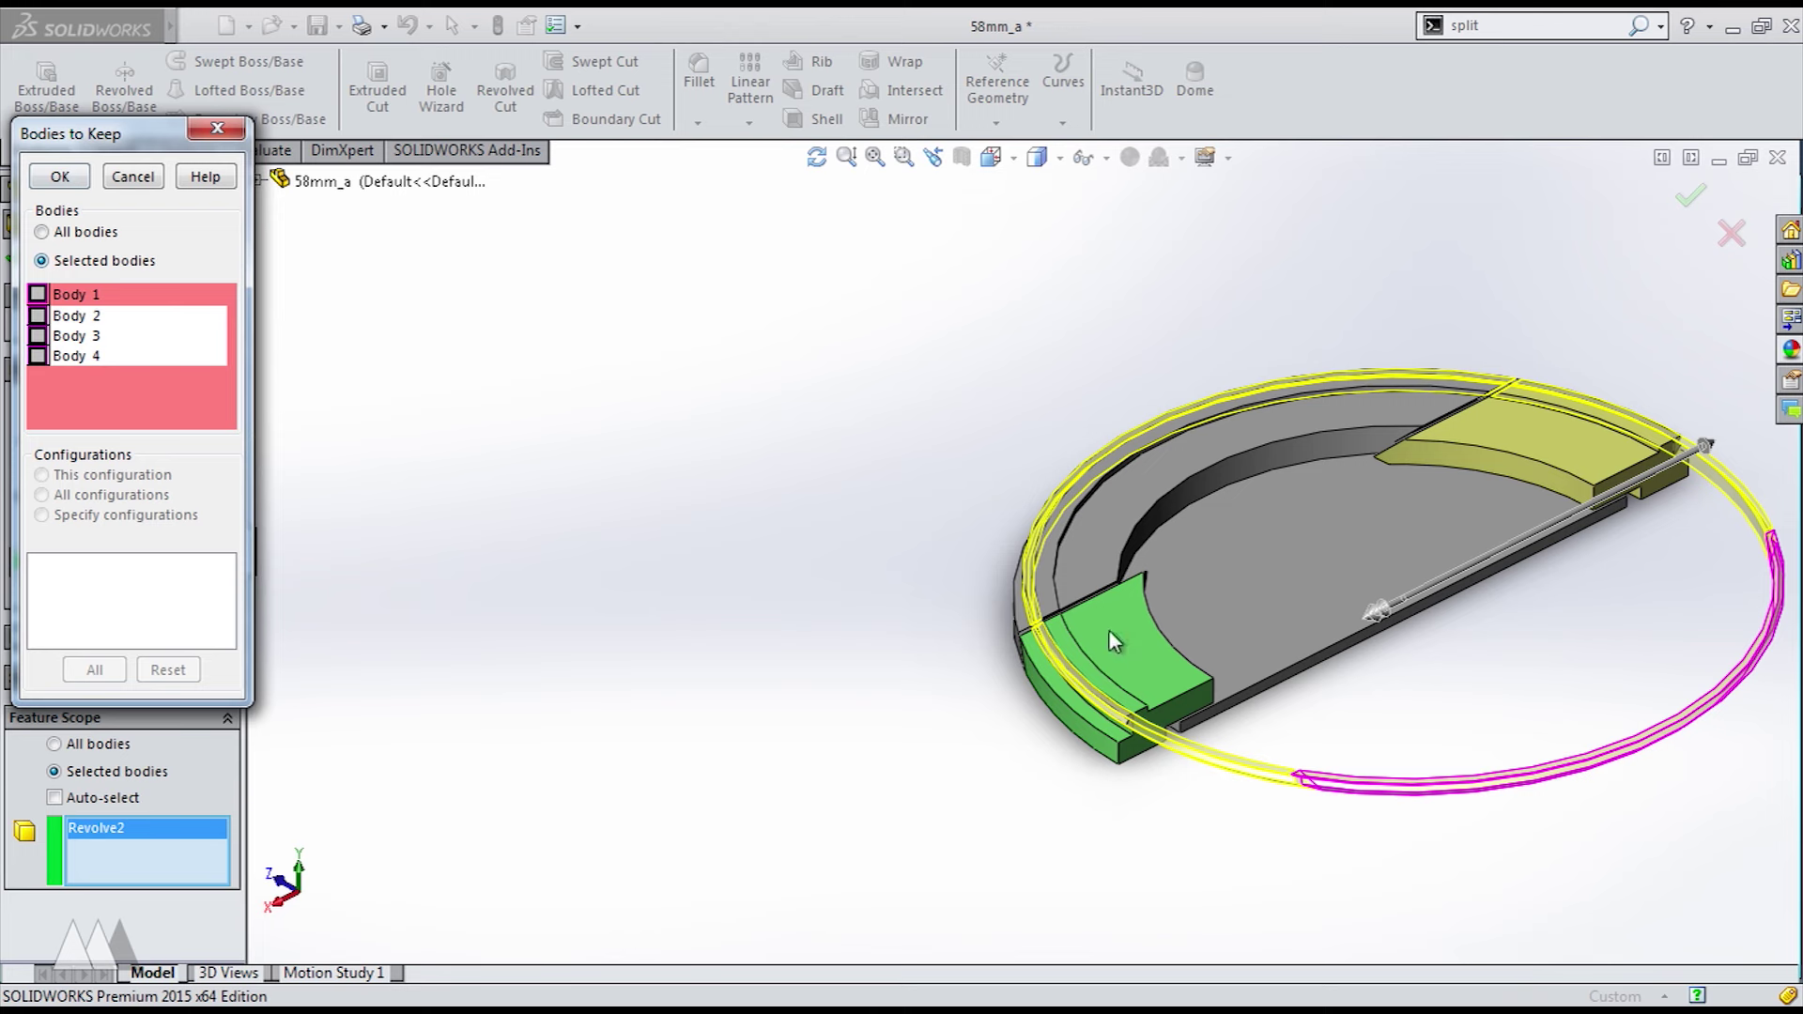
click(37, 316)
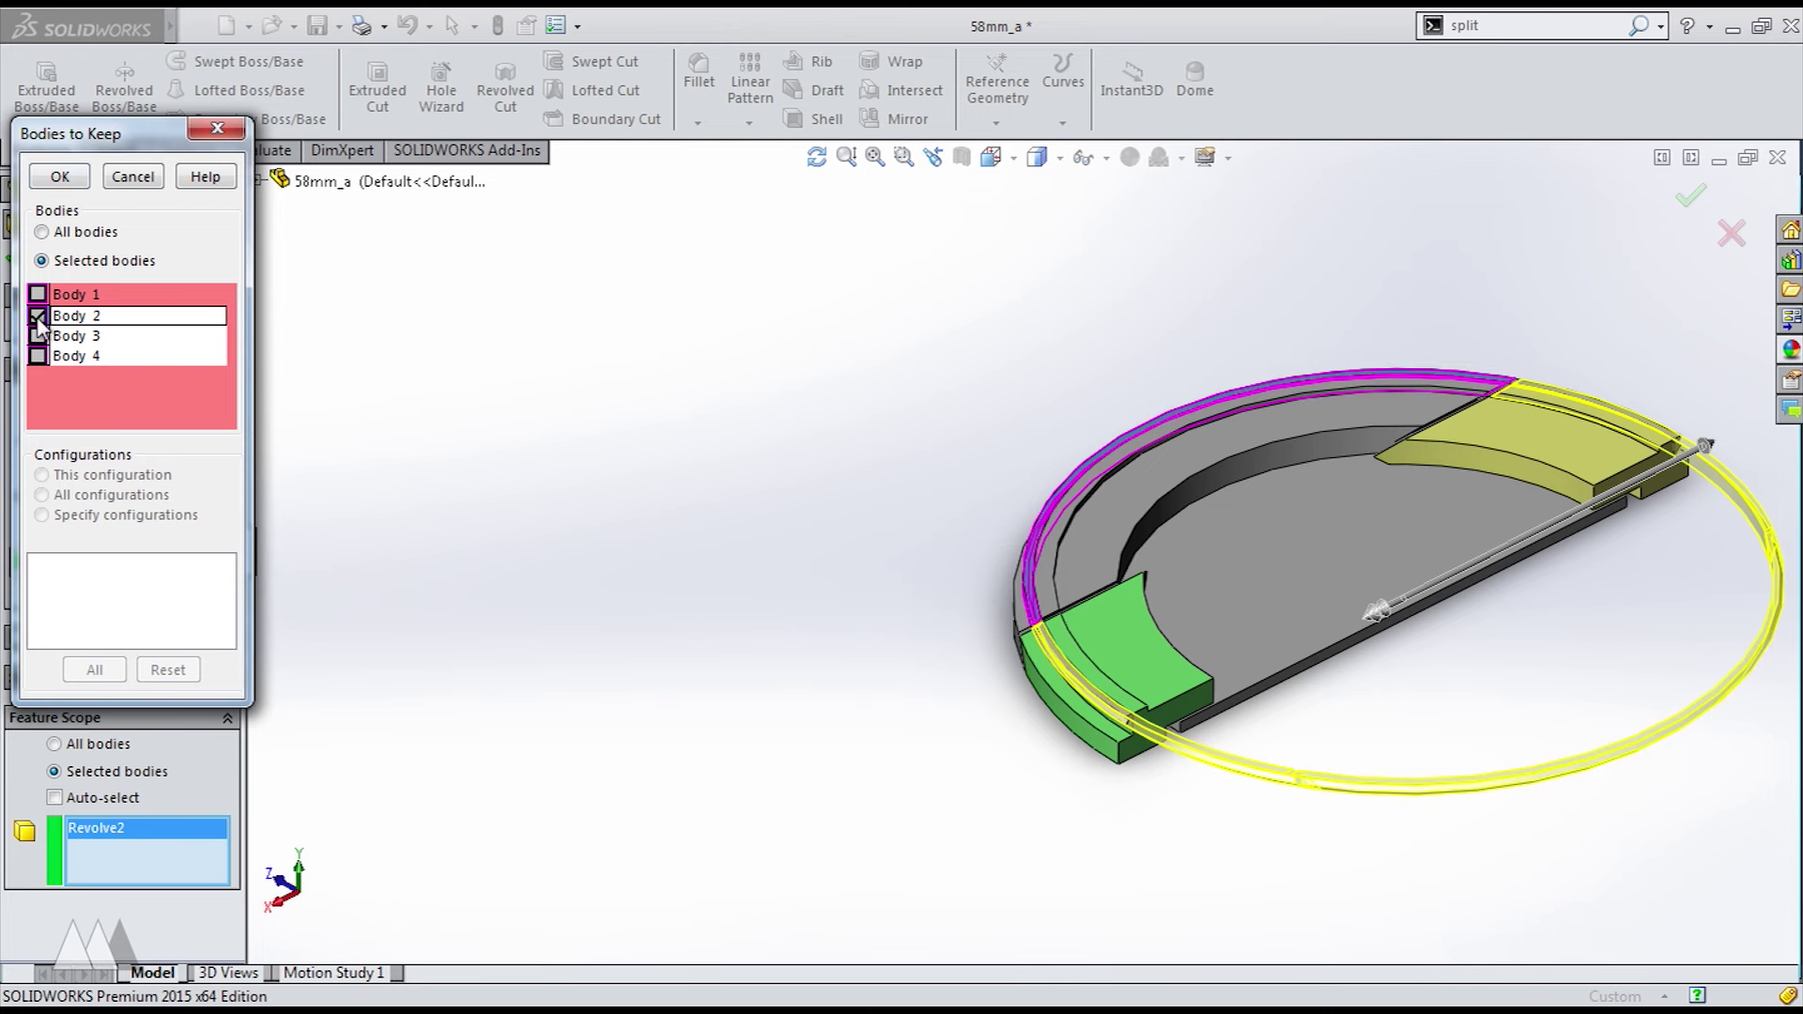
click(38, 316)
click(36, 335)
click(38, 356)
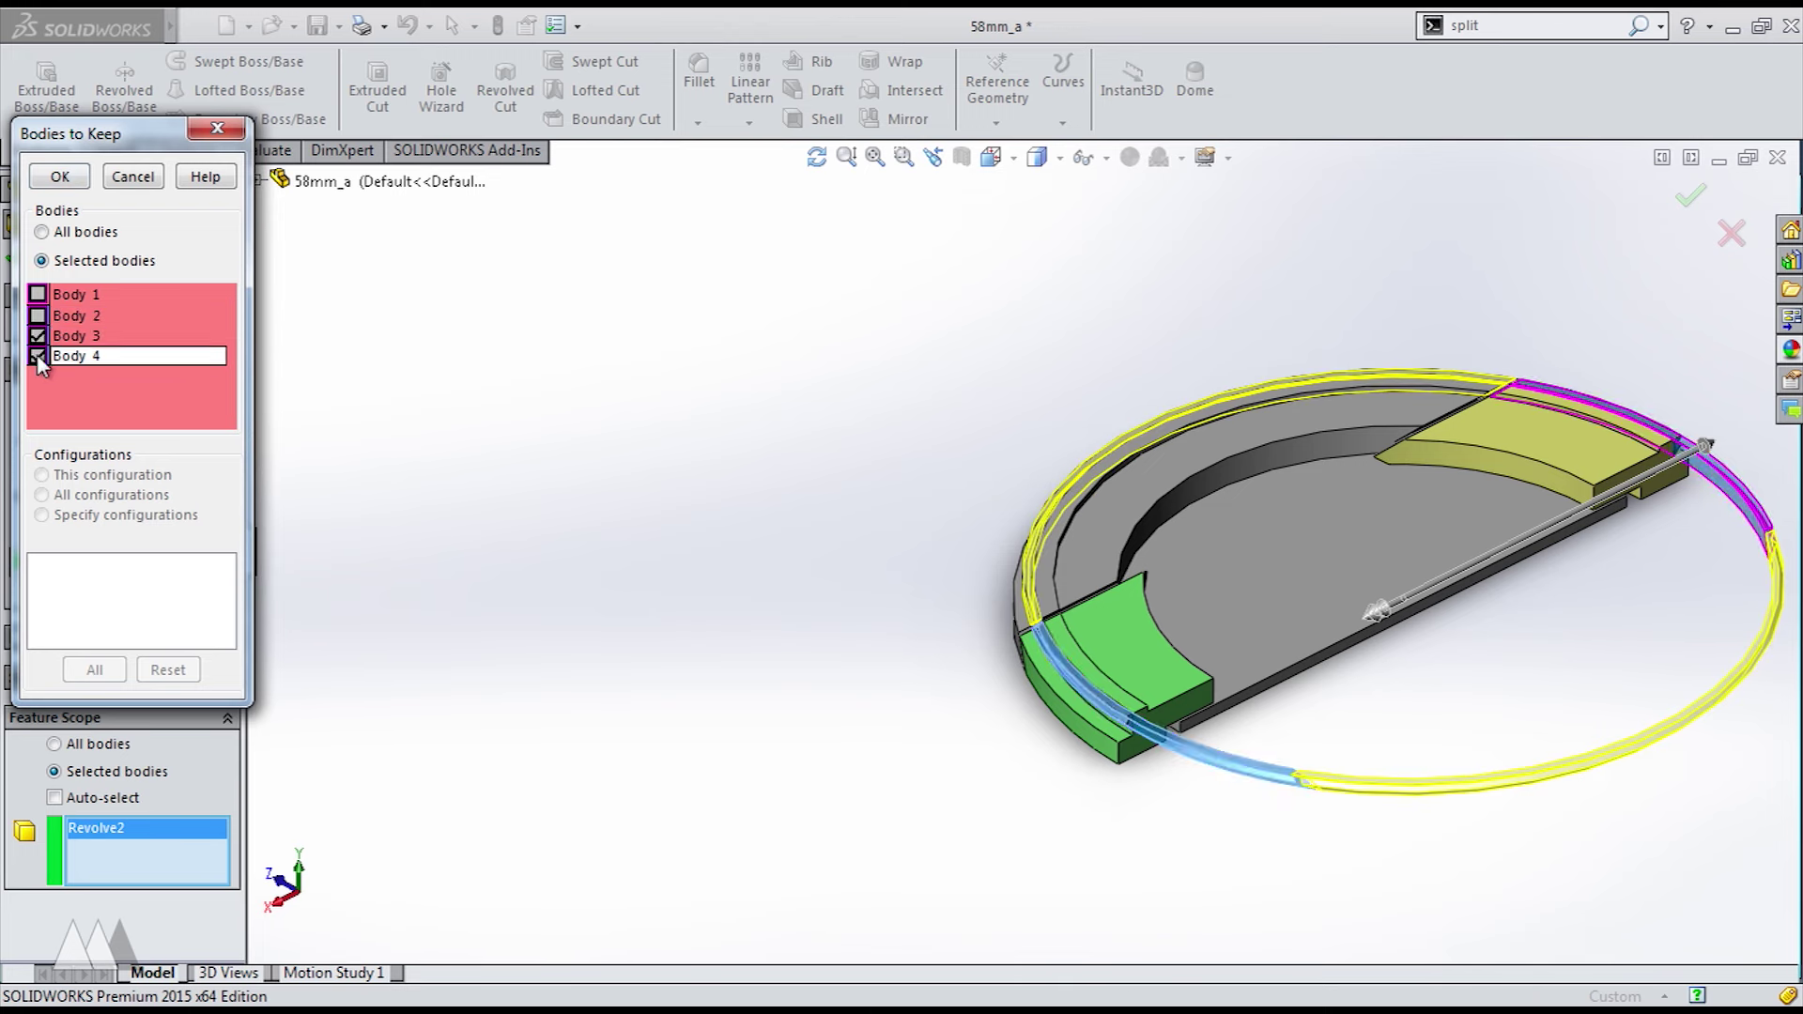
click(42, 181)
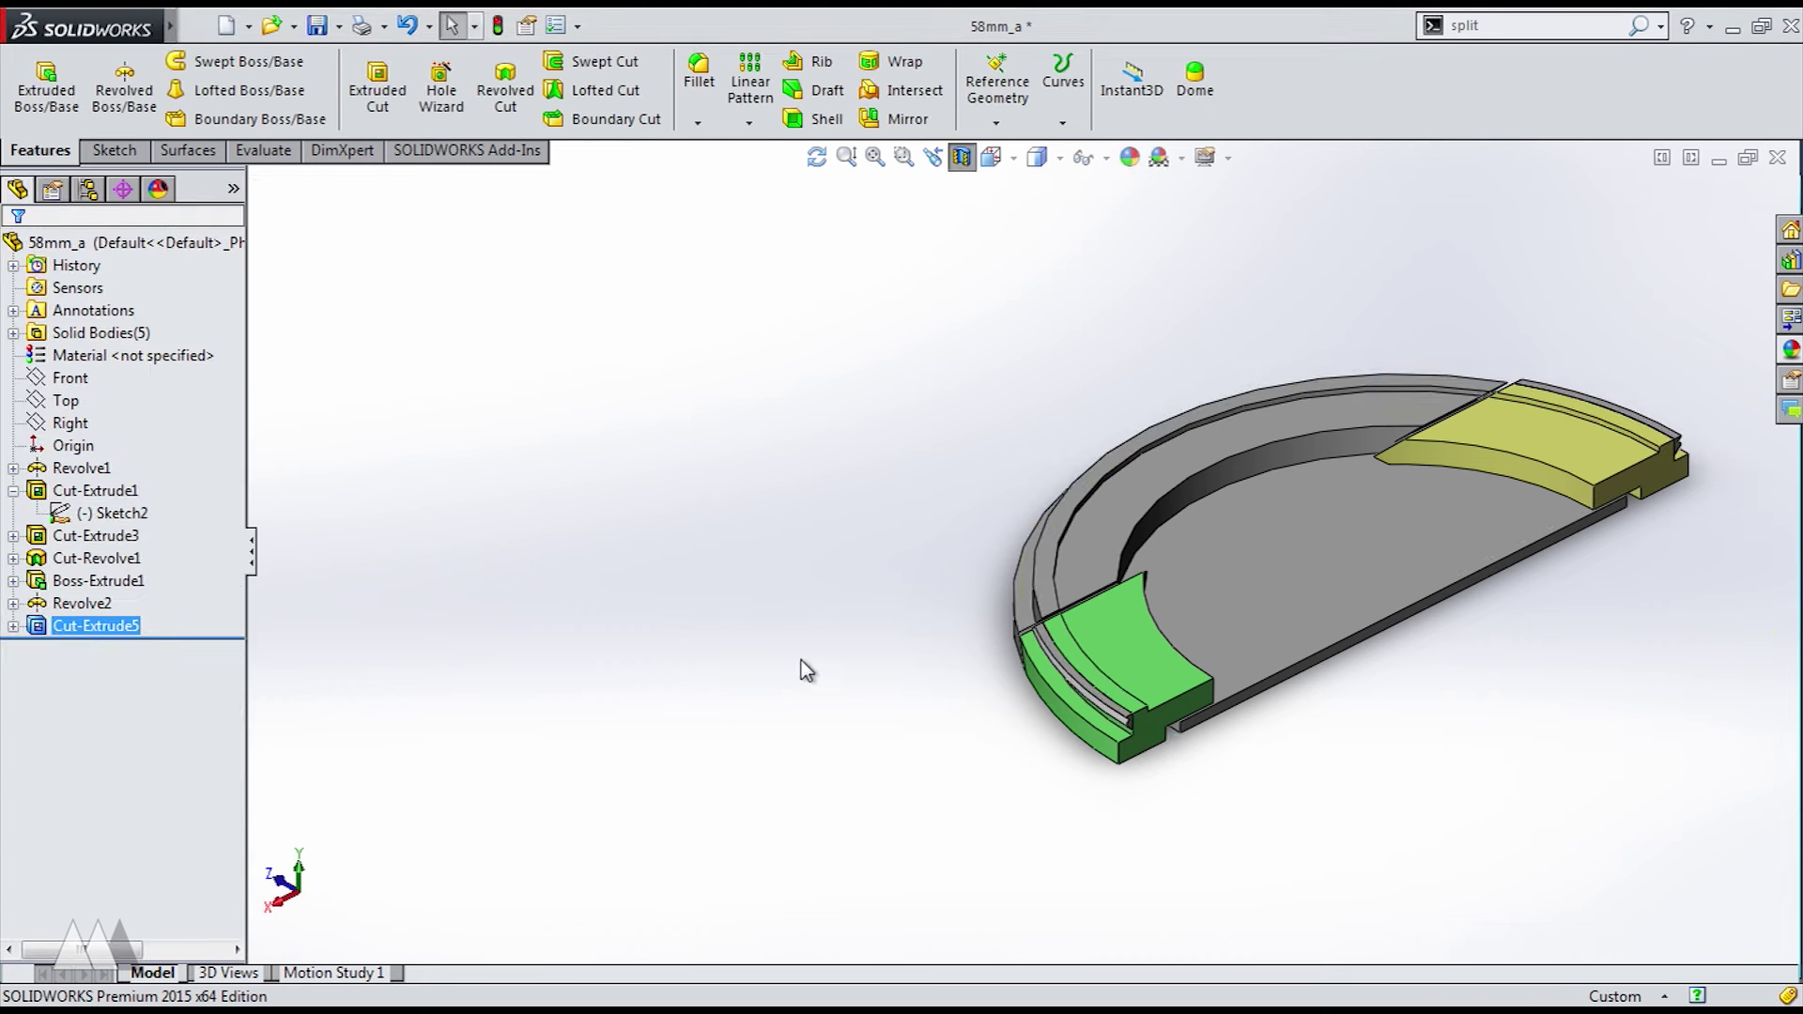
- Turn off the section view and combine the green body with its tooth ring segment using the Add operation
click(961, 157)
middle_drag(832, 522, 1476, 86)
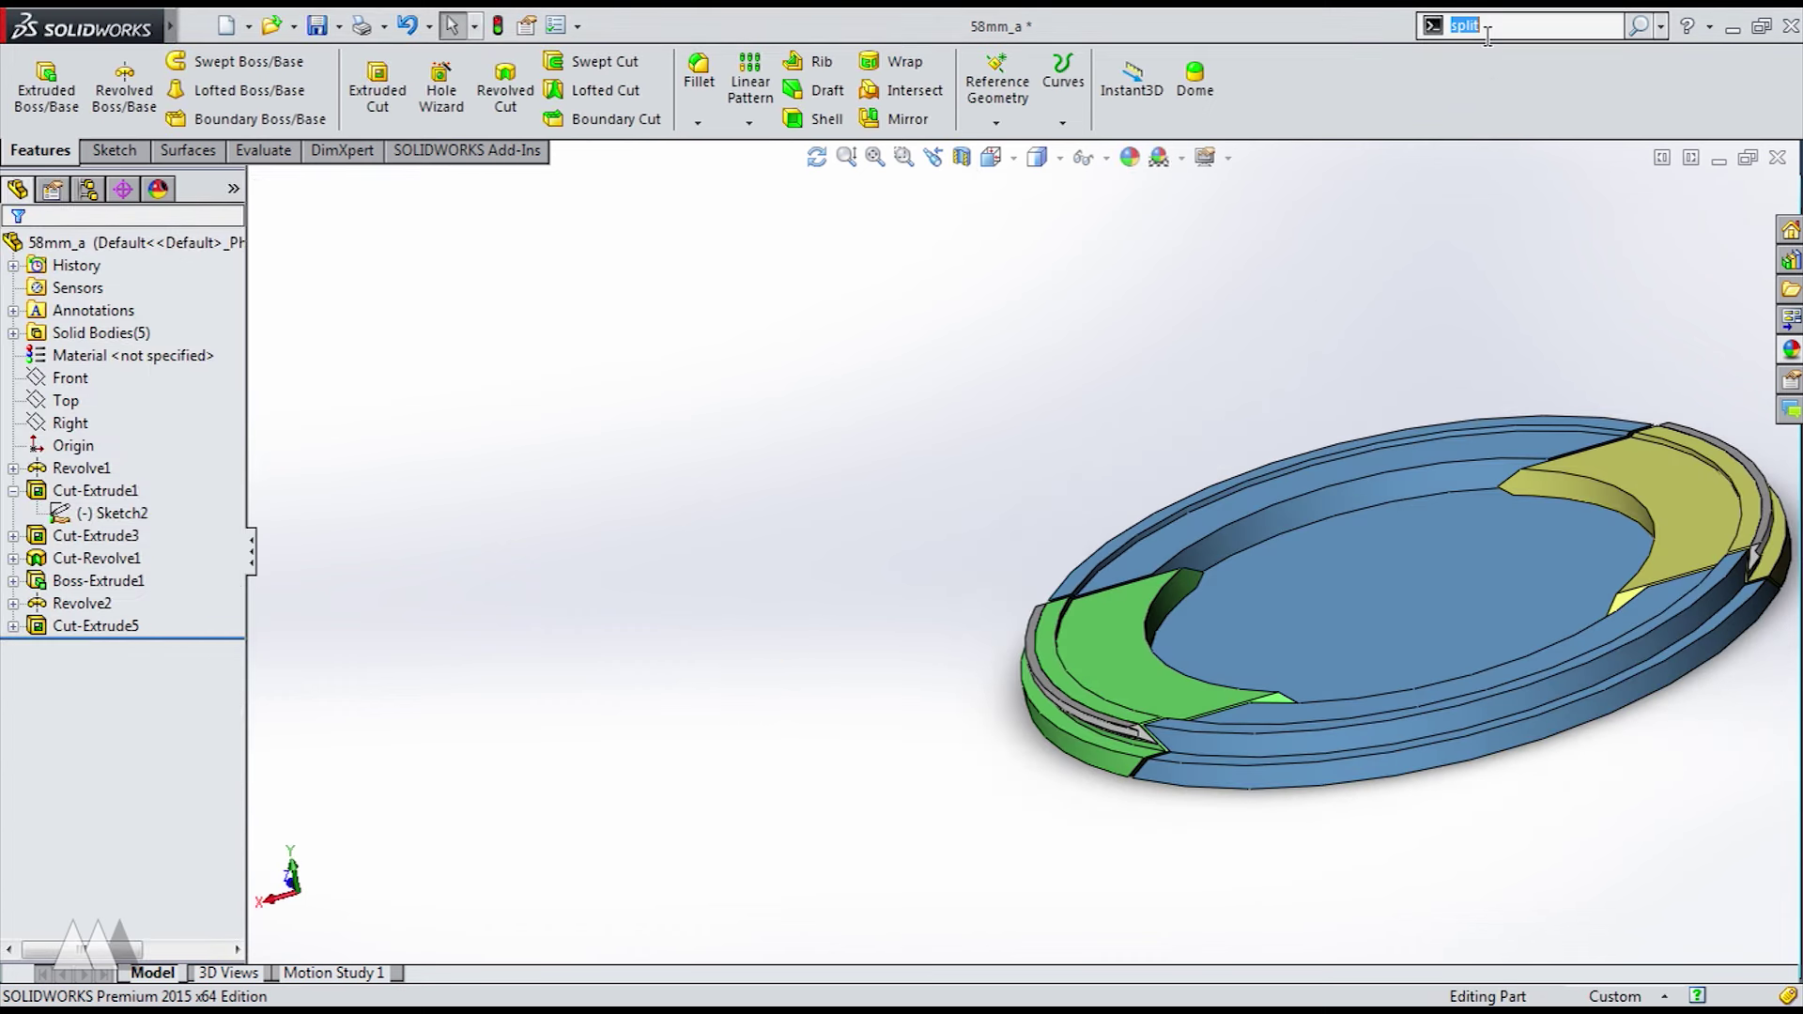
text(e)
key(Return)
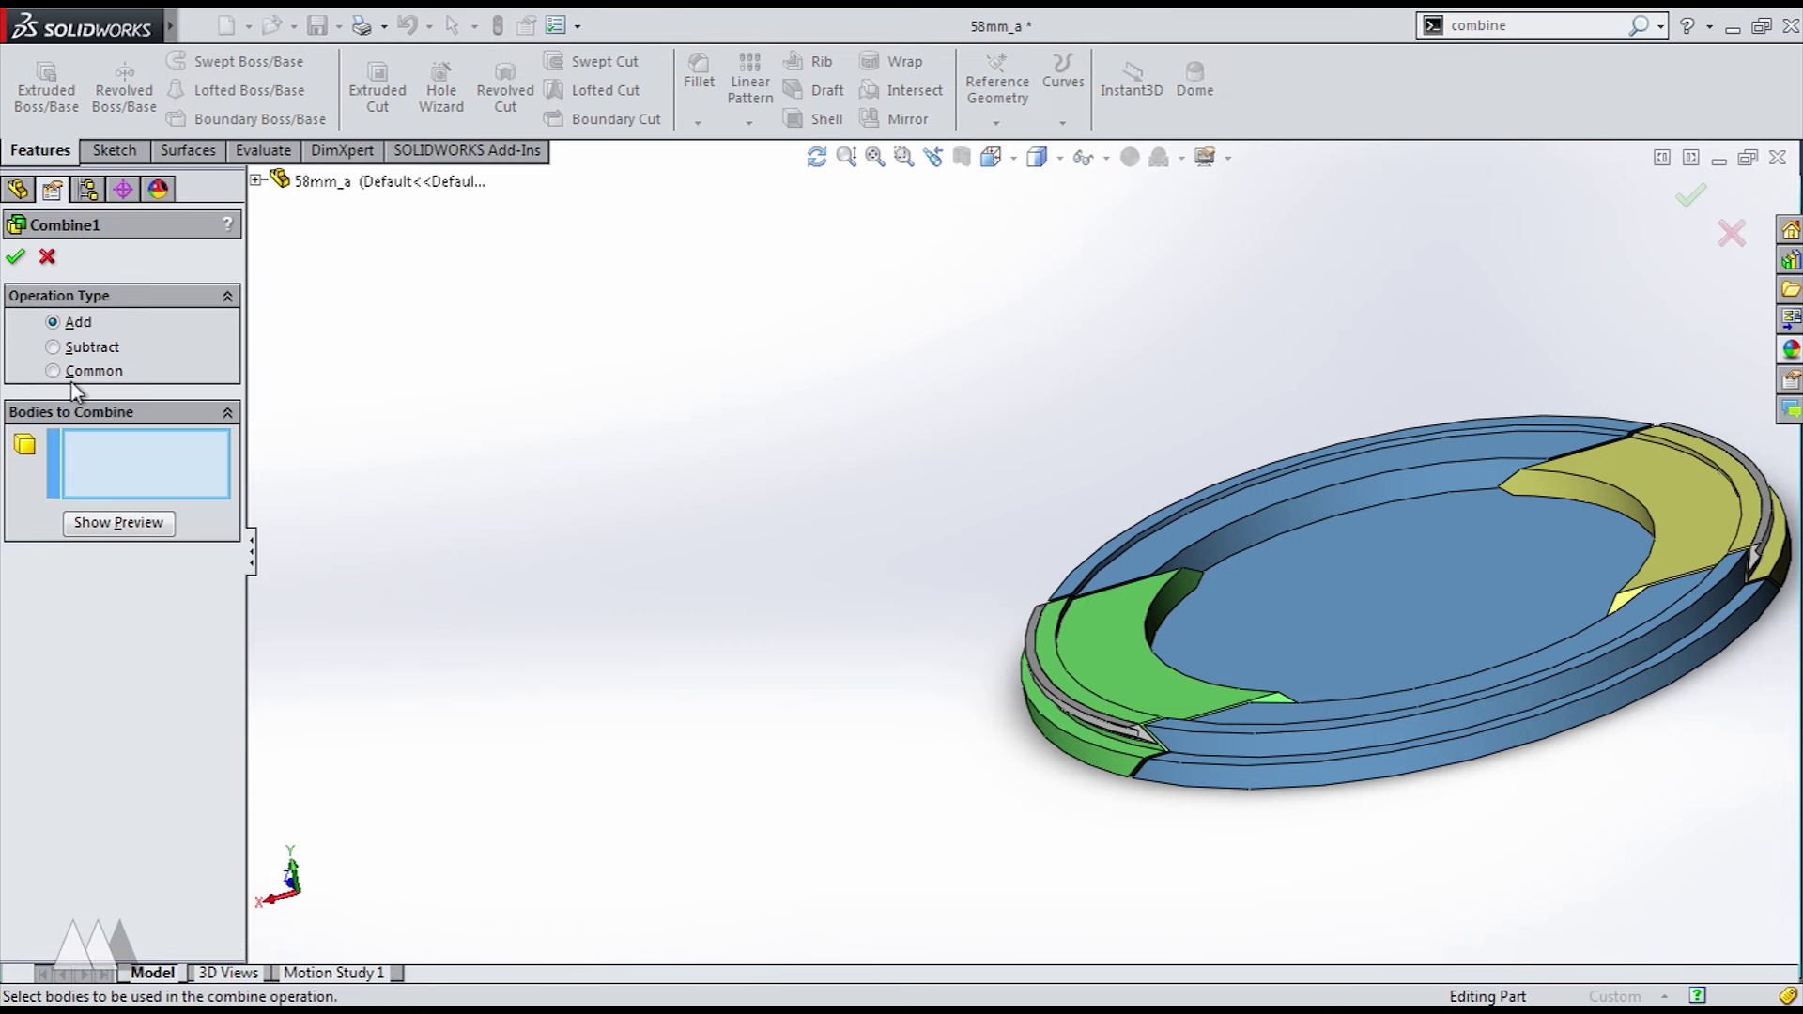
click(1084, 642)
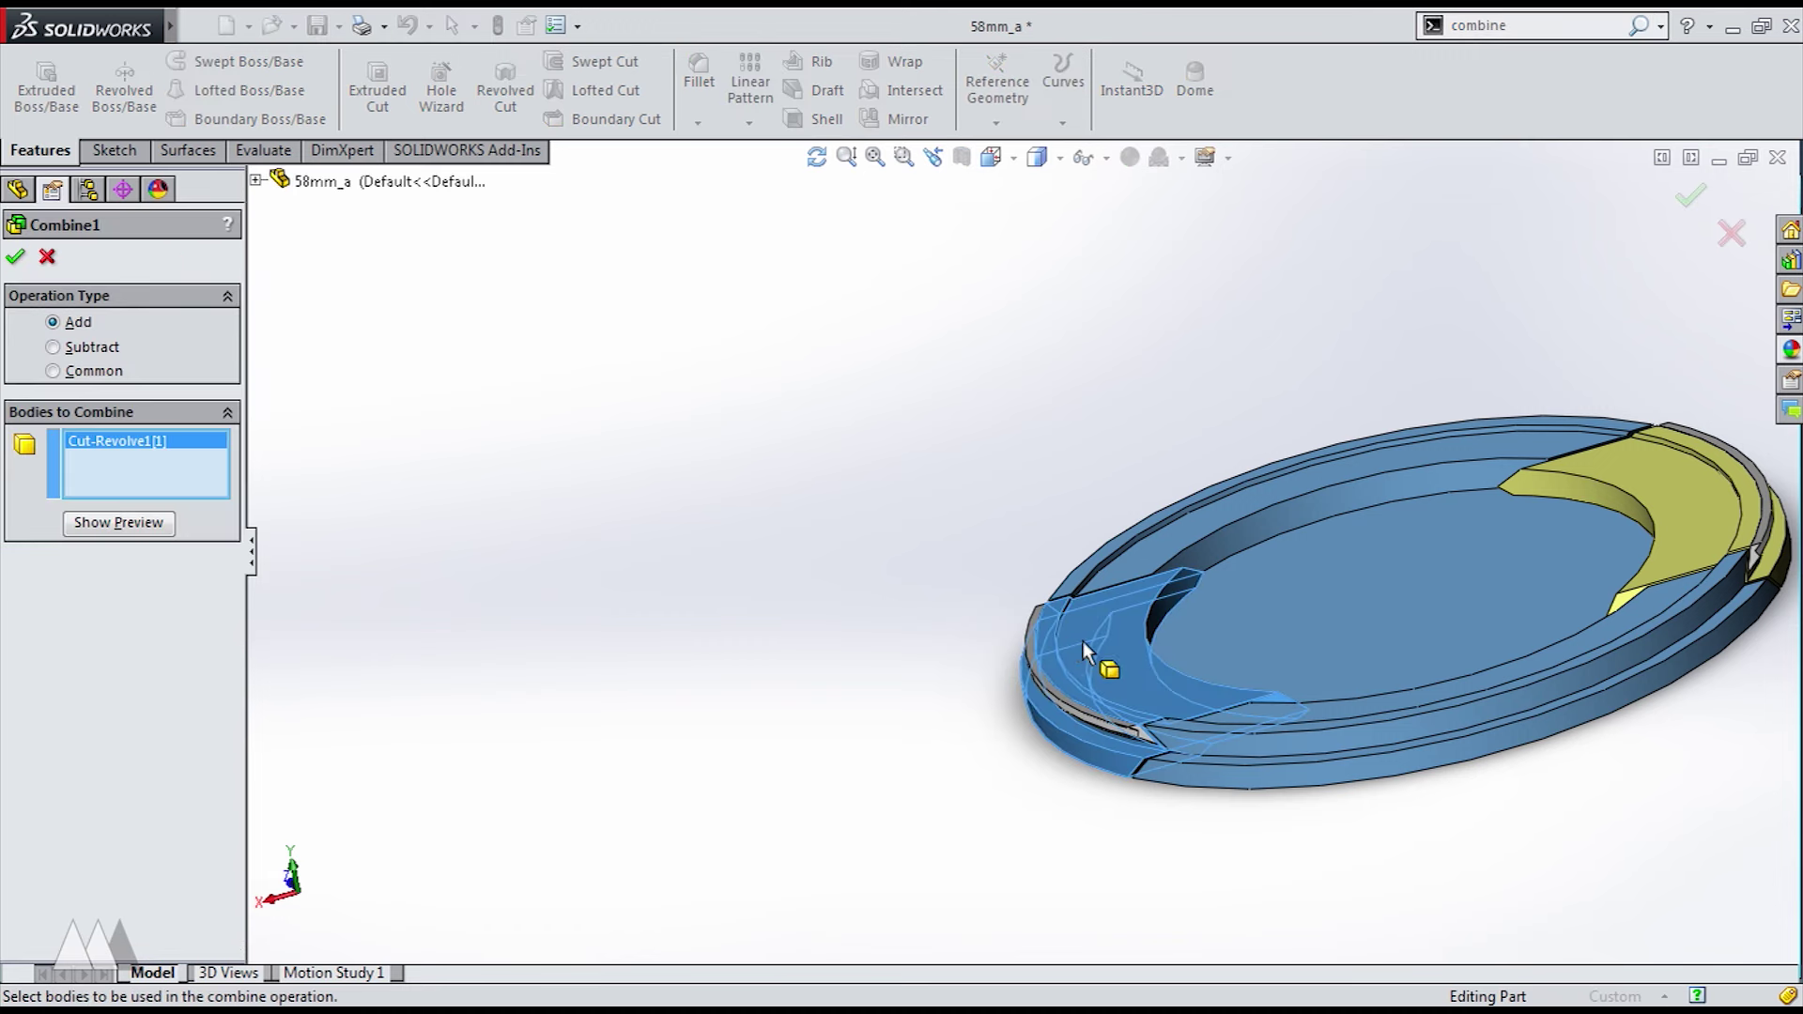
click(1034, 642)
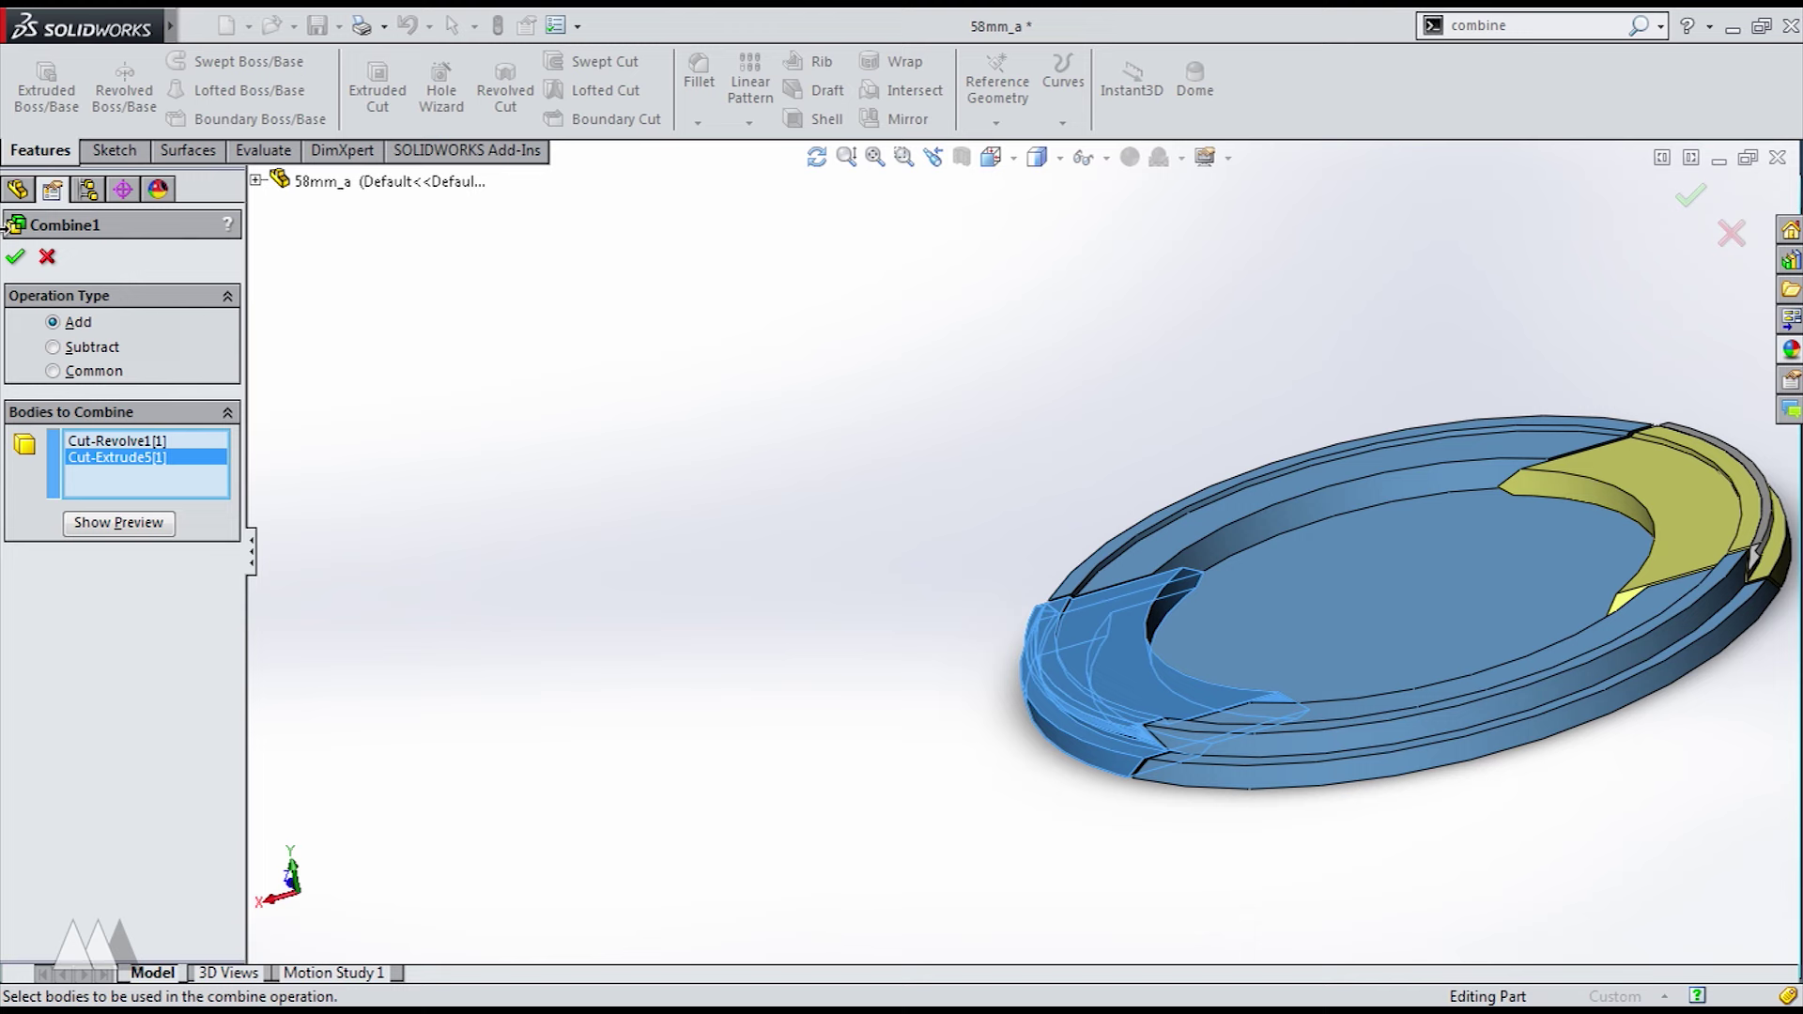
click(15, 257)
- Combine the yellow body with its tooth ring segment using the Add operation
key(f)
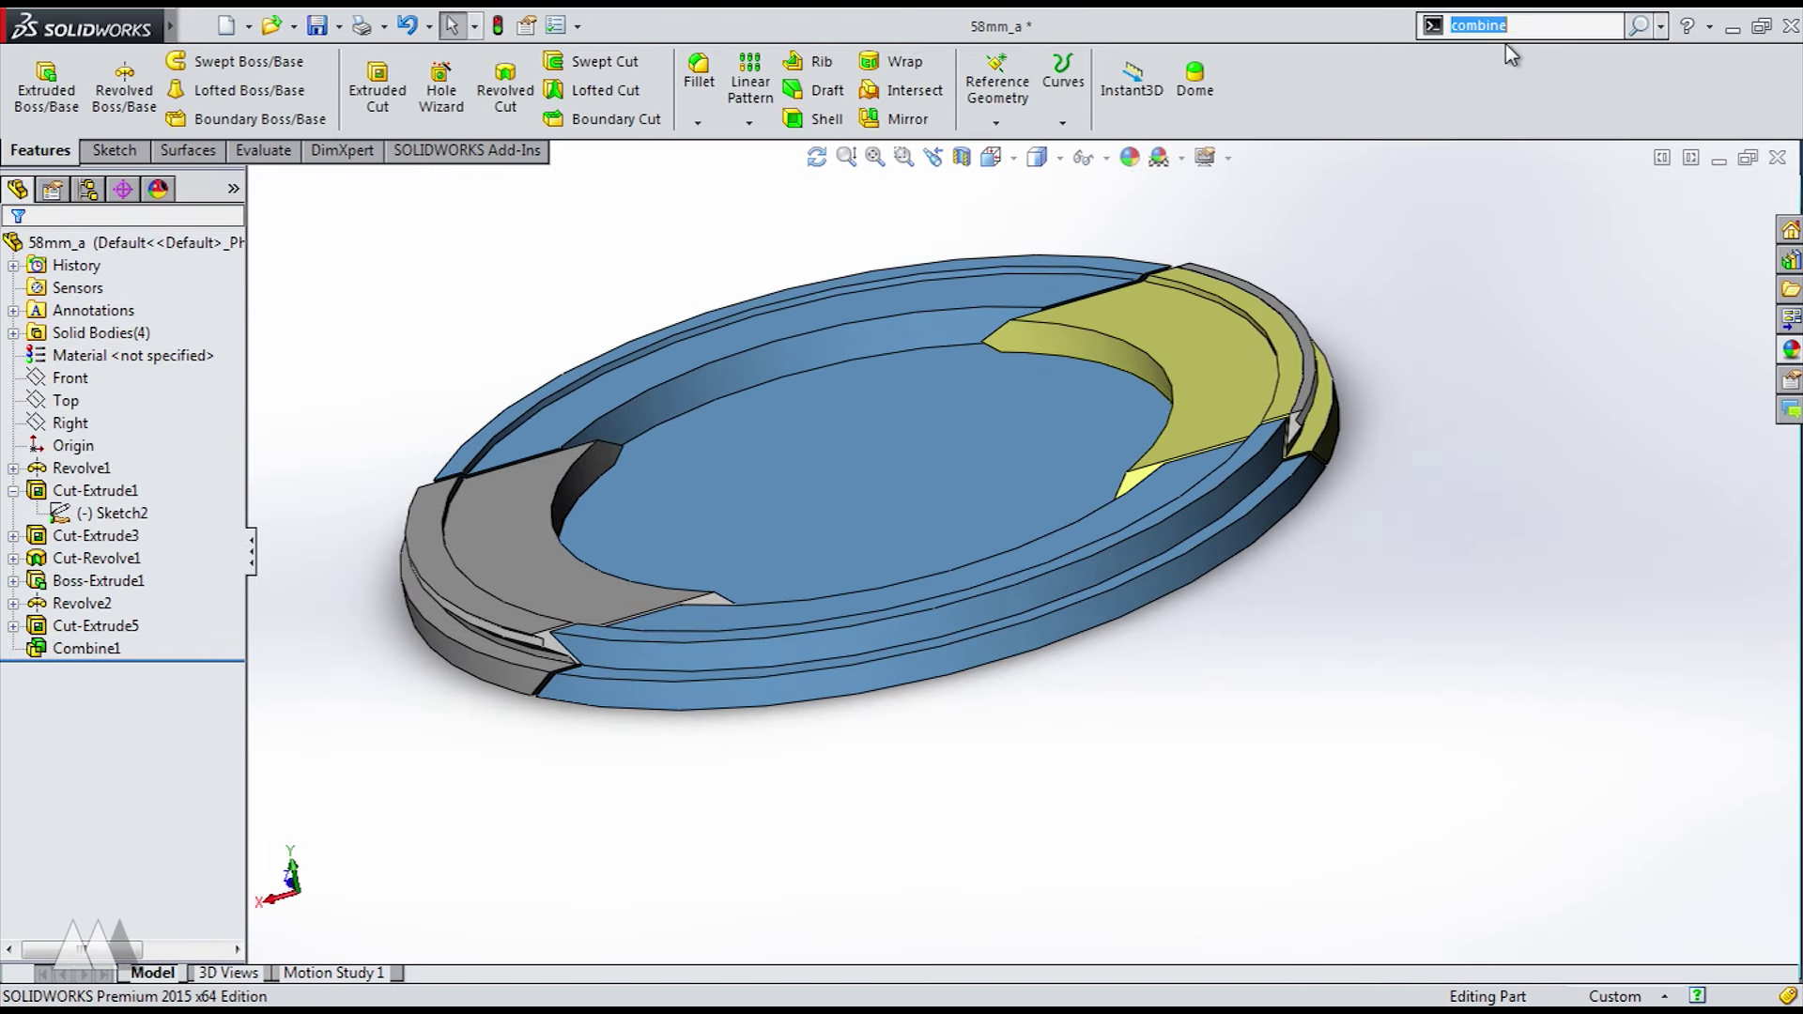
click(1503, 54)
click(1303, 340)
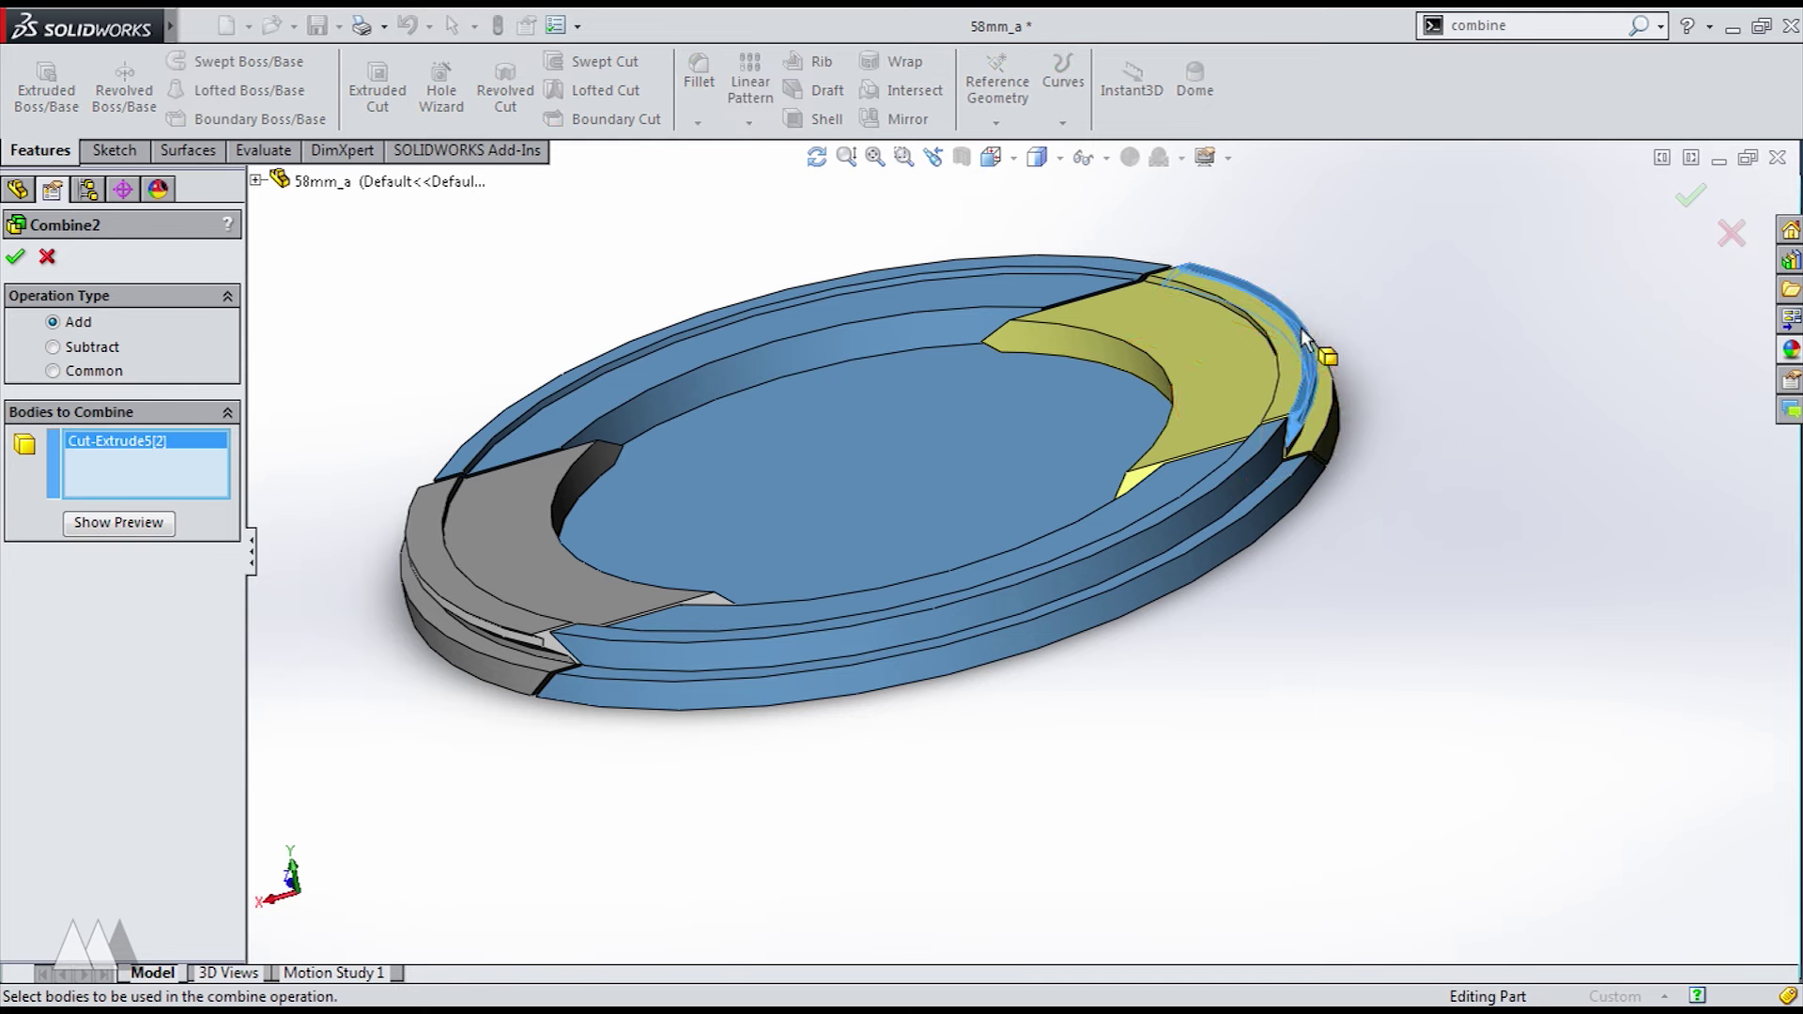
click(1251, 340)
right_click(1251, 340)
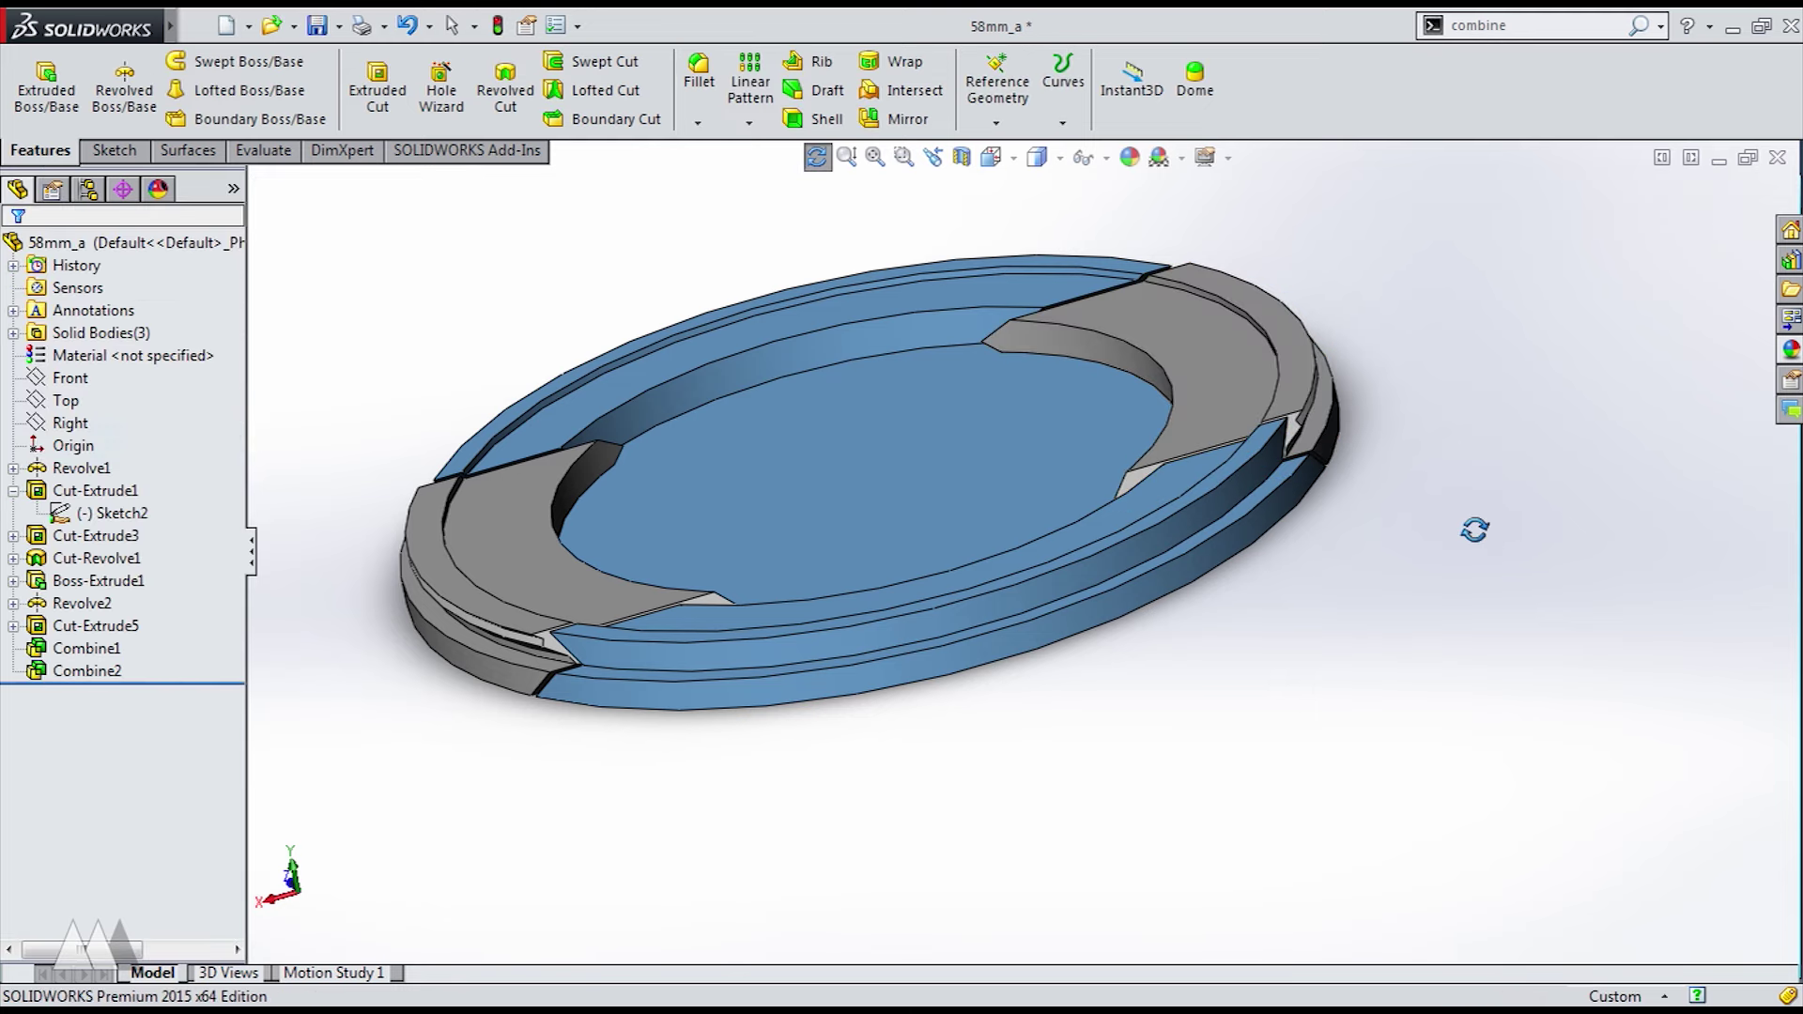
- Apply a light yellow color to the second combined body
middle_drag(1474, 530, 1392, 559)
click(1217, 364)
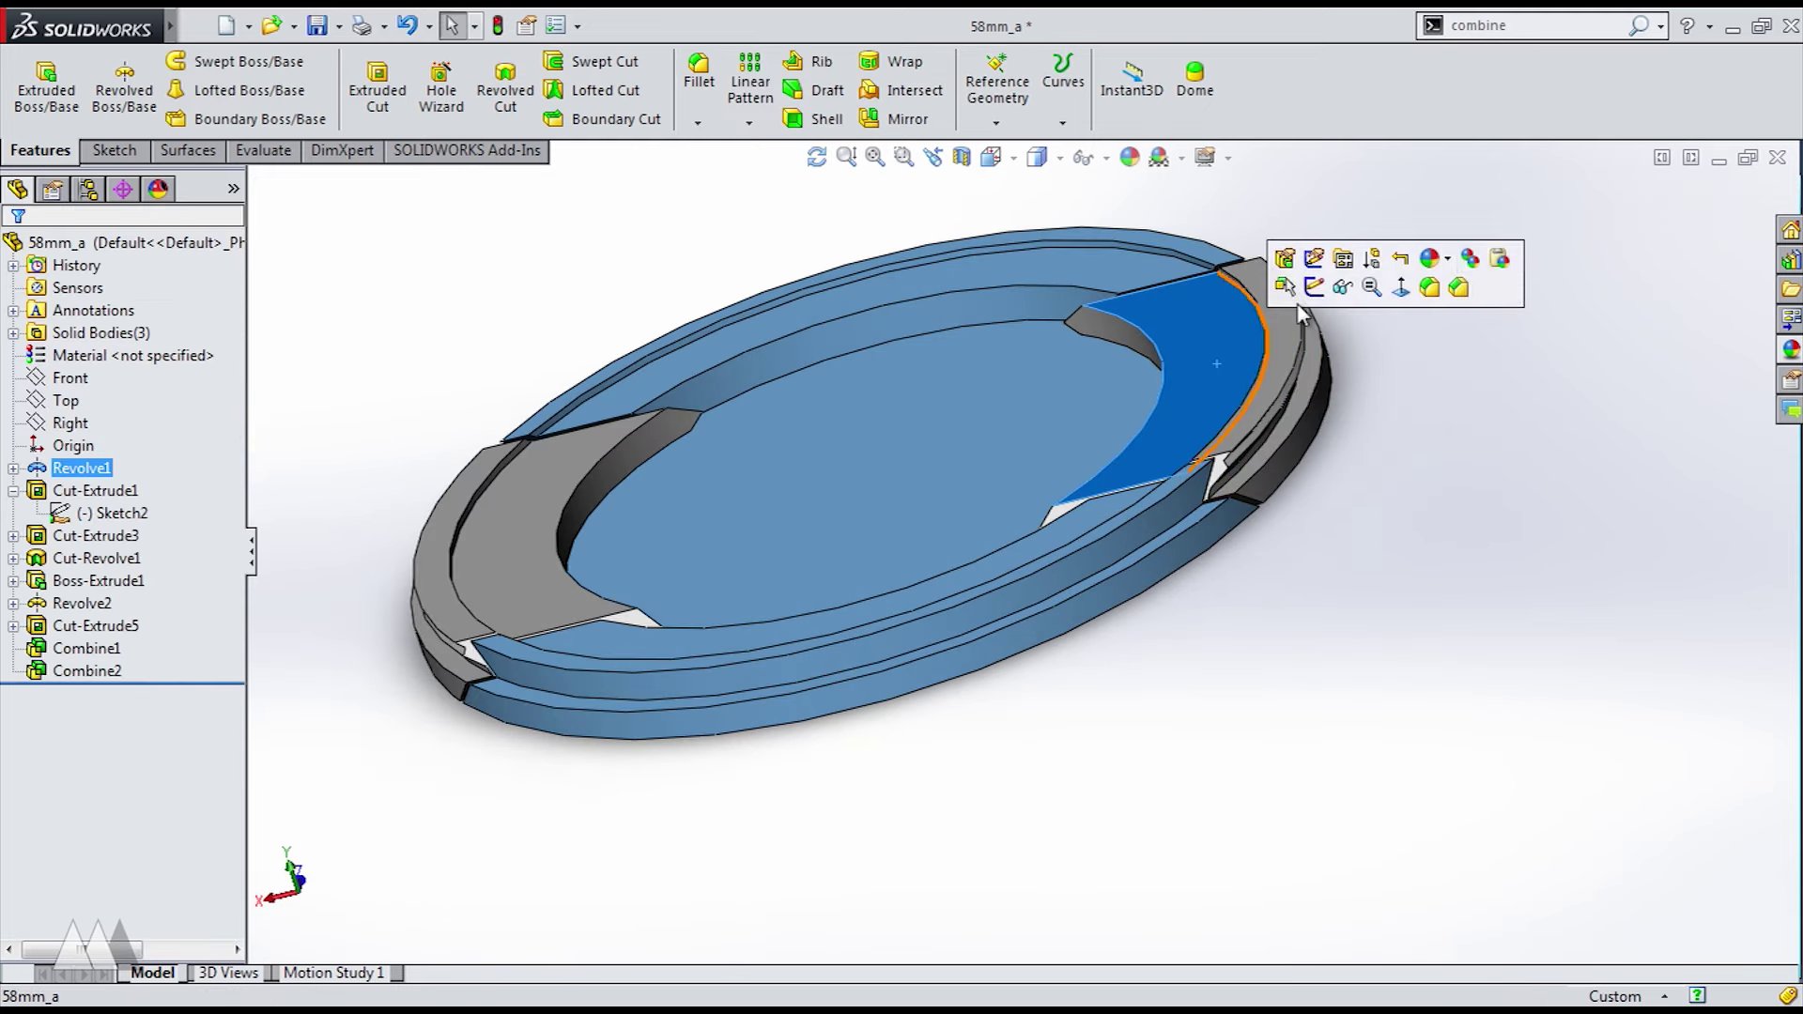
click(1448, 259)
click(1483, 371)
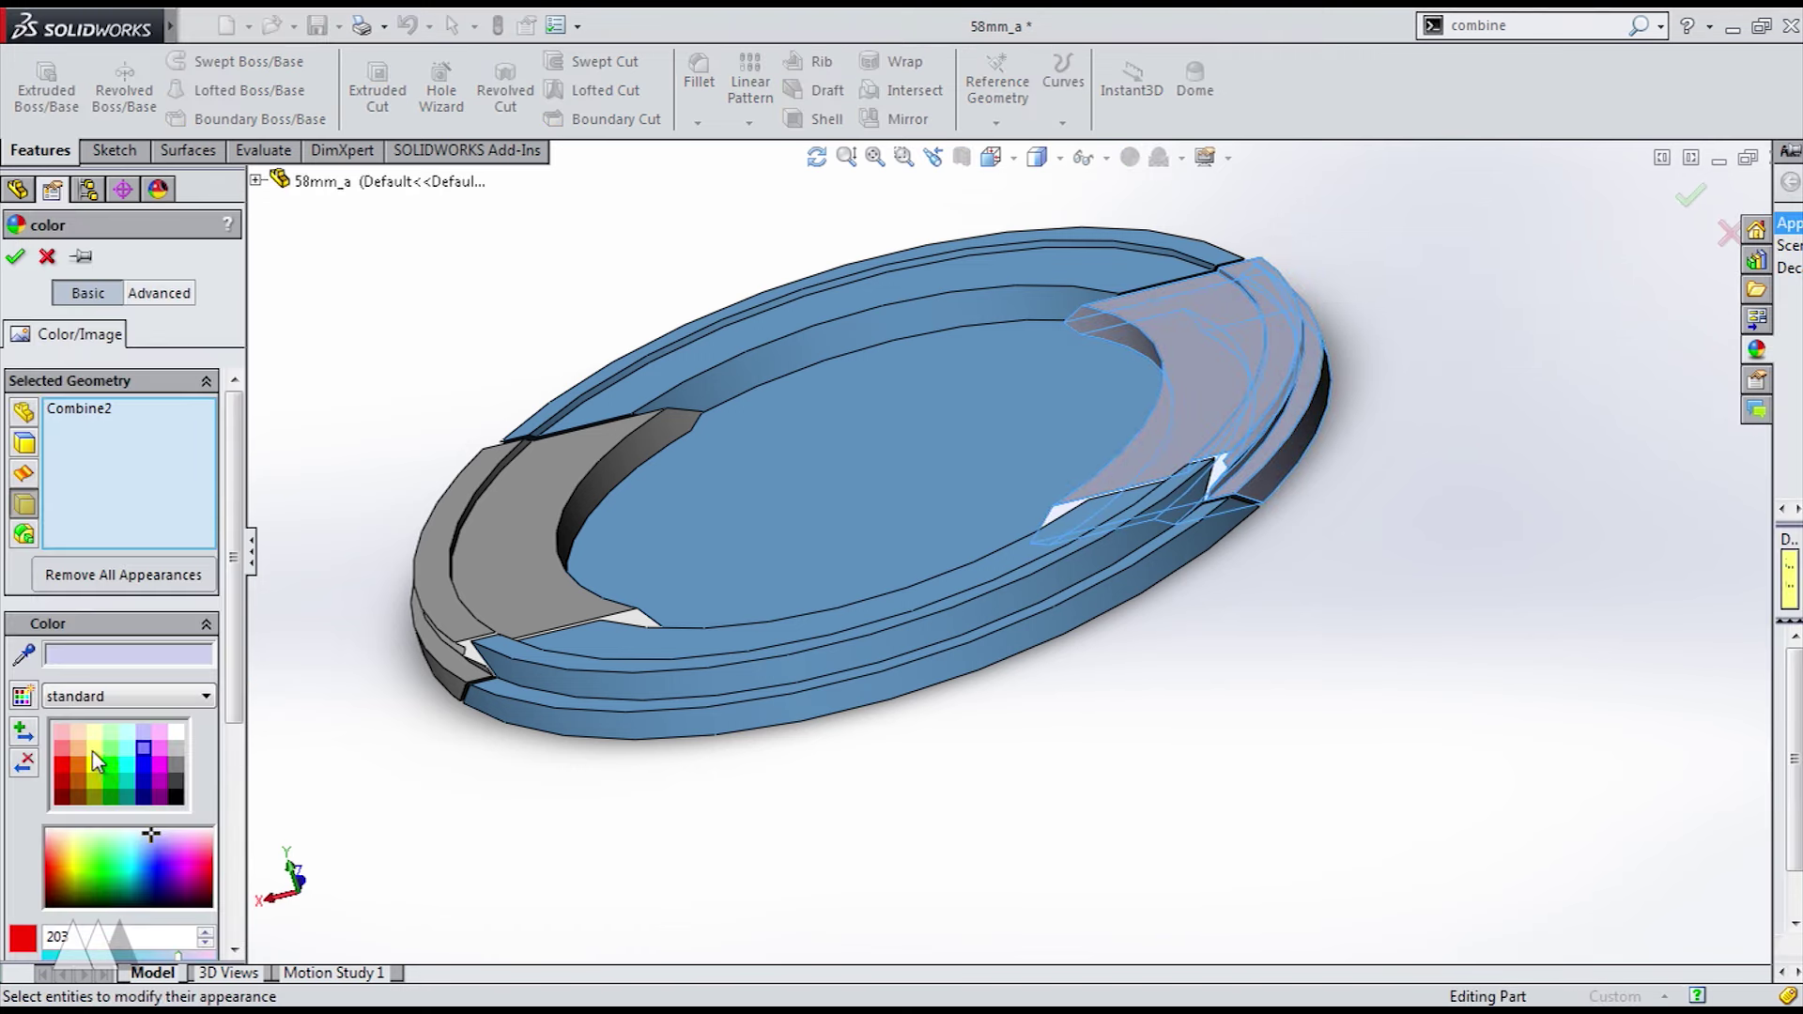
click(93, 751)
key(Return)
- Apply a light red color to the first combined body at the opposite end of the disc
click(492, 567)
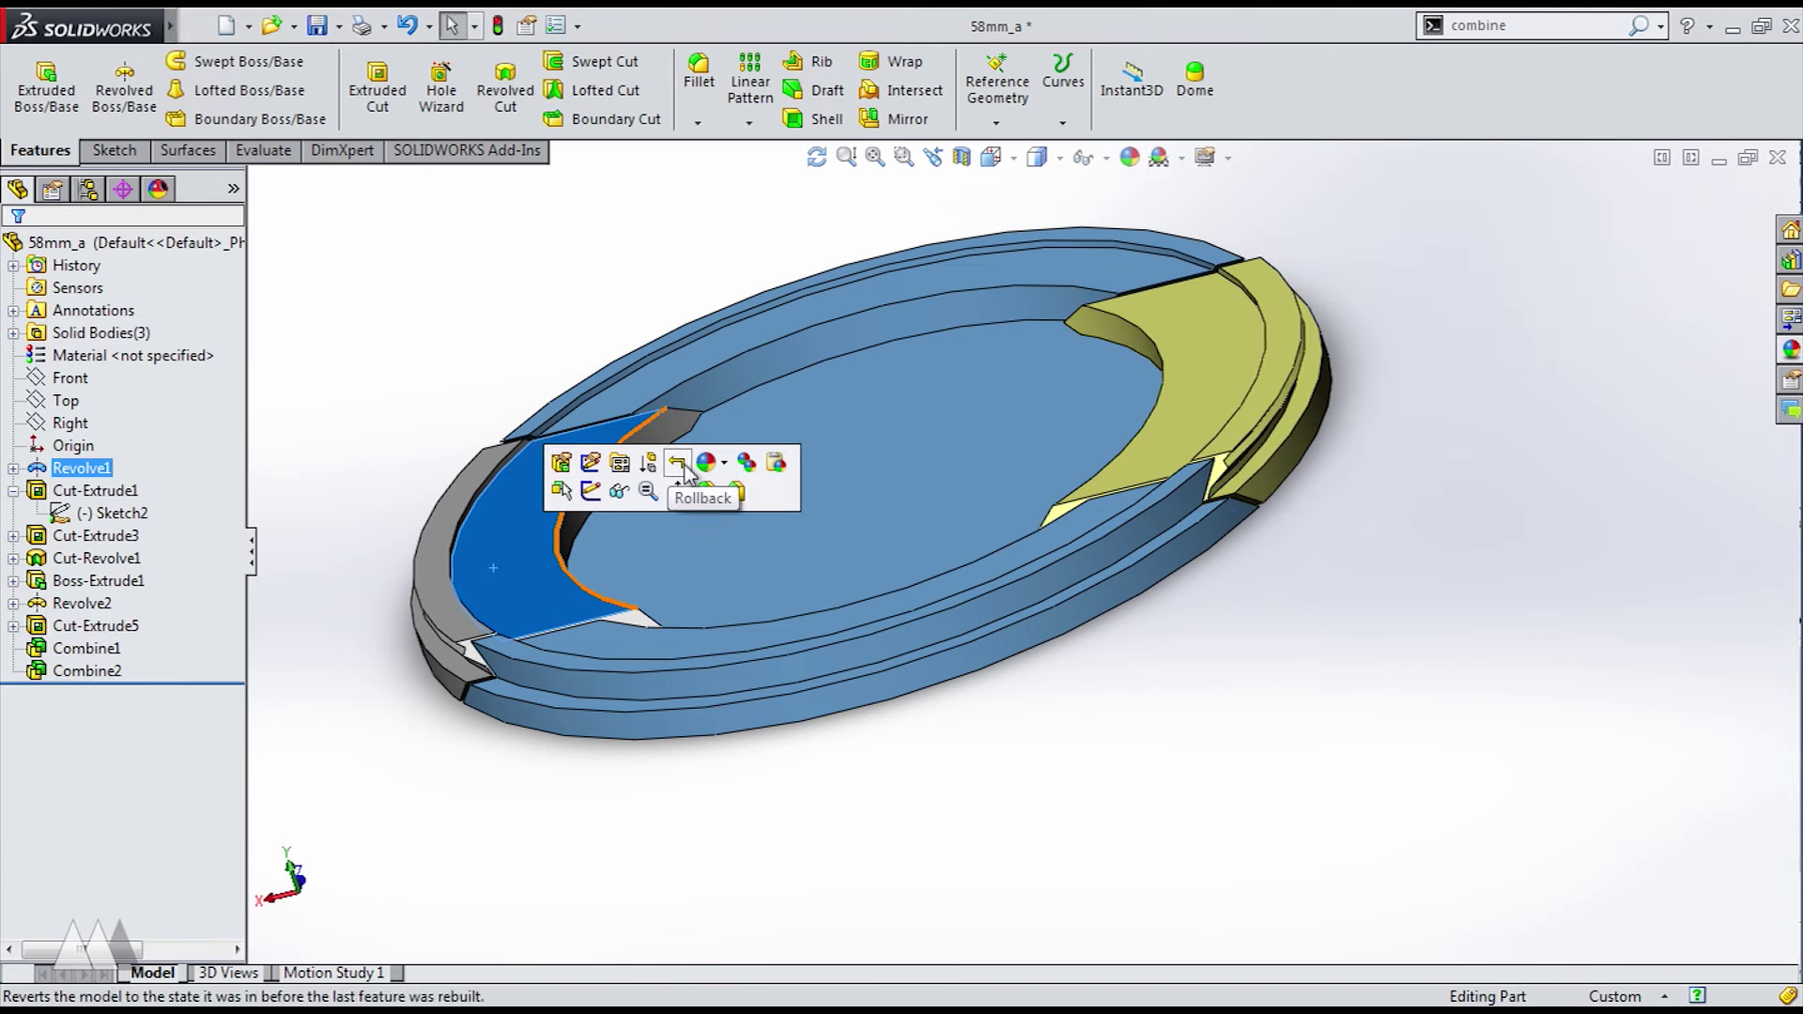
click(706, 462)
click(732, 573)
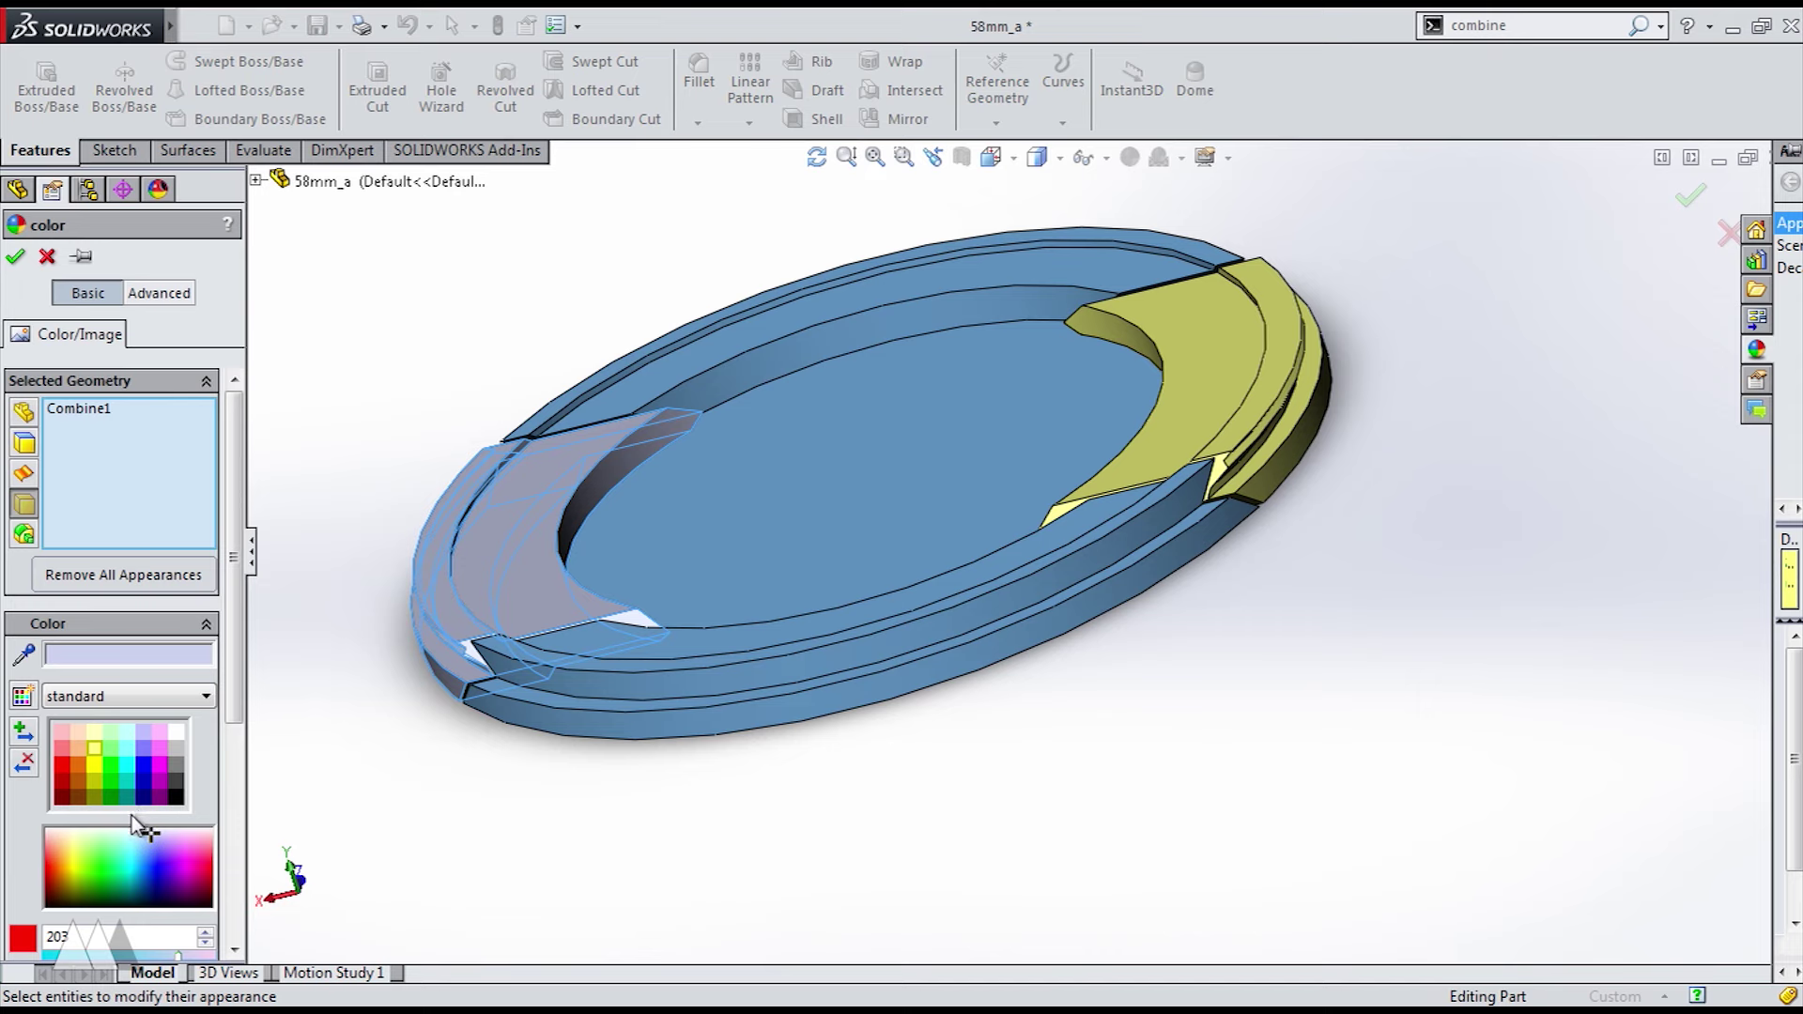
click(60, 750)
middle_drag(442, 342, 451, 285)
key(Return)
scroll(826, 592, up, 2)
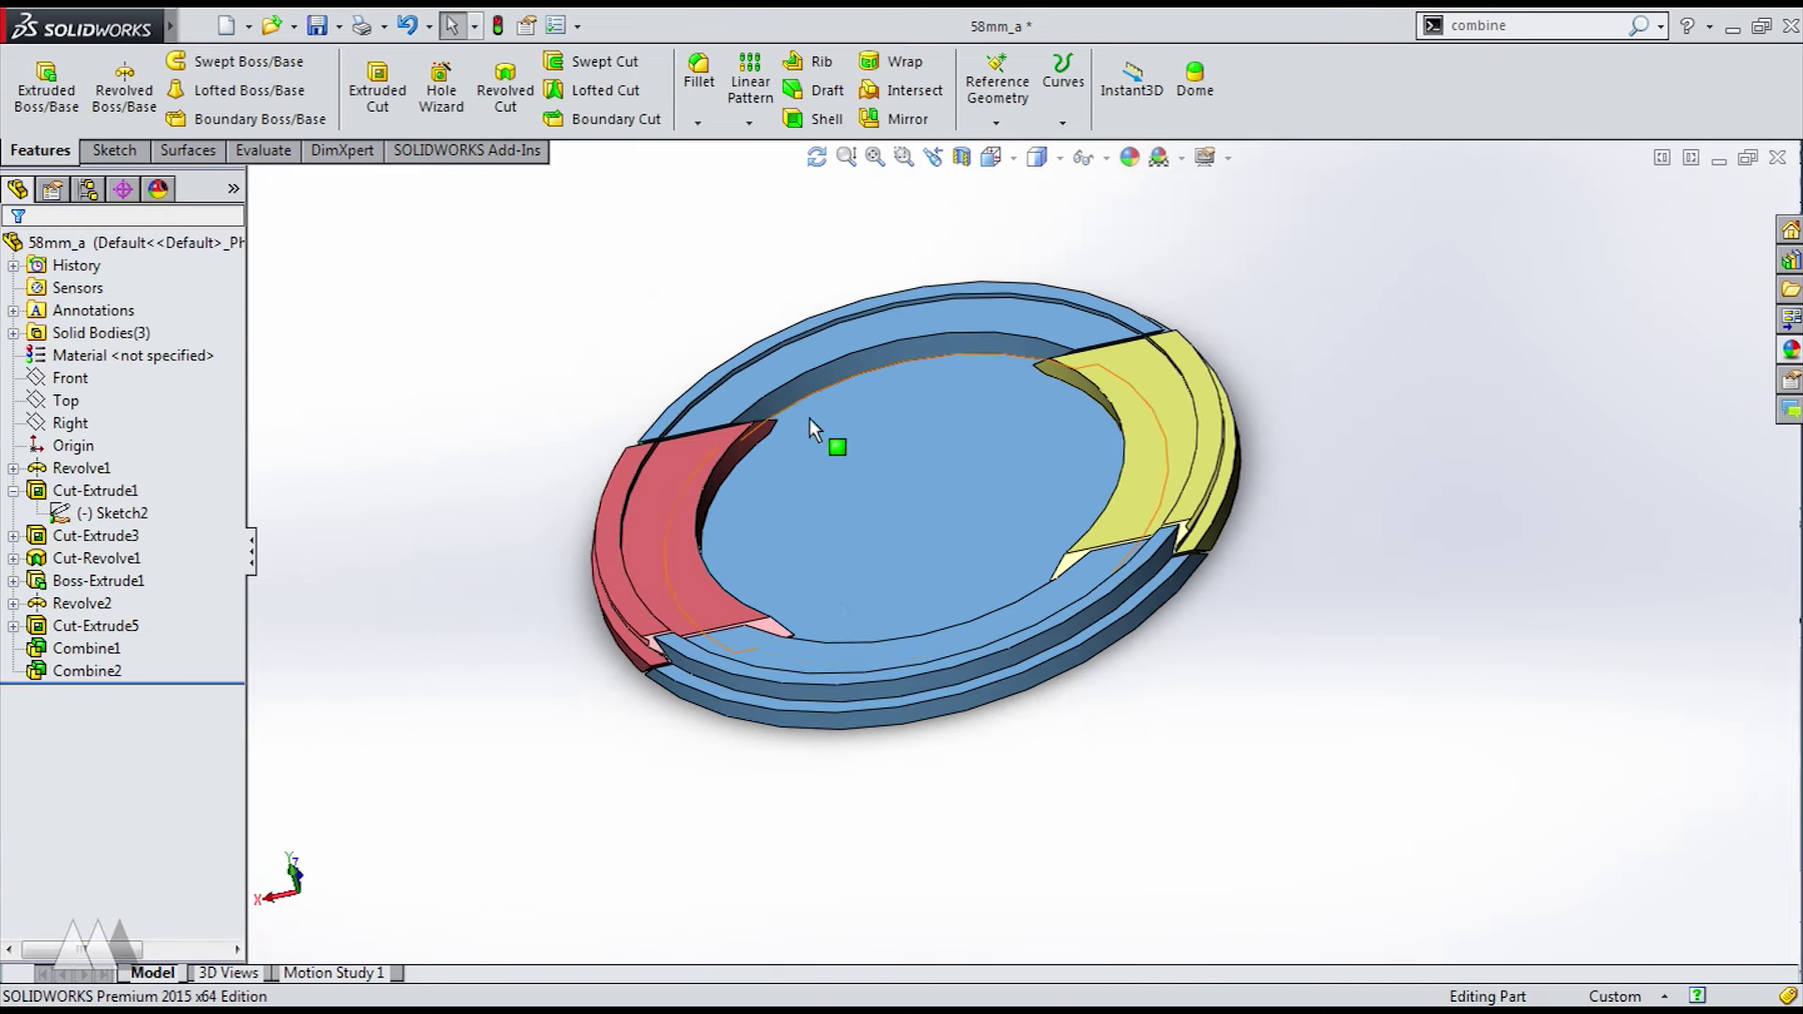
- Save the part with the red and yellow end bodies in place
scroll(809, 418, down, 1)
key(ctrl+s)
middle_drag(1312, 855, 977, 169)
- Start Move/Copy Body on the yellow end body and switch it to translate/rotate mode
click(1533, 25)
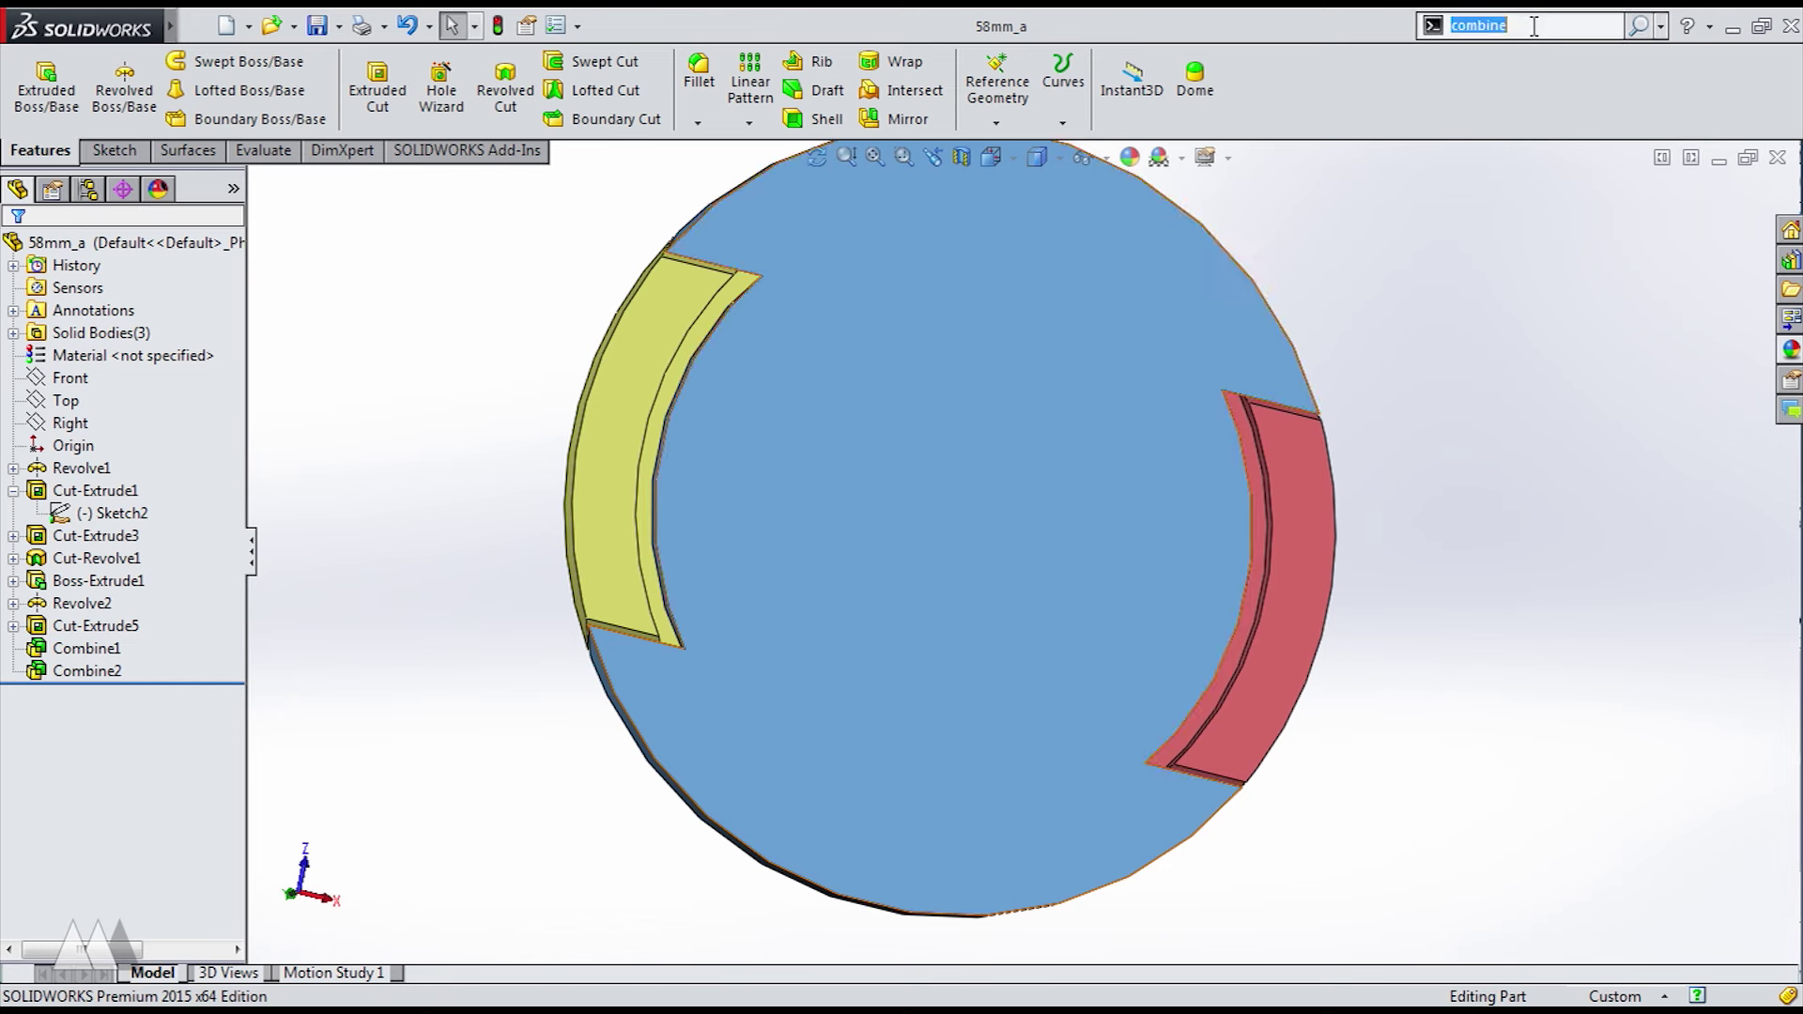
text(move)
key(Return)
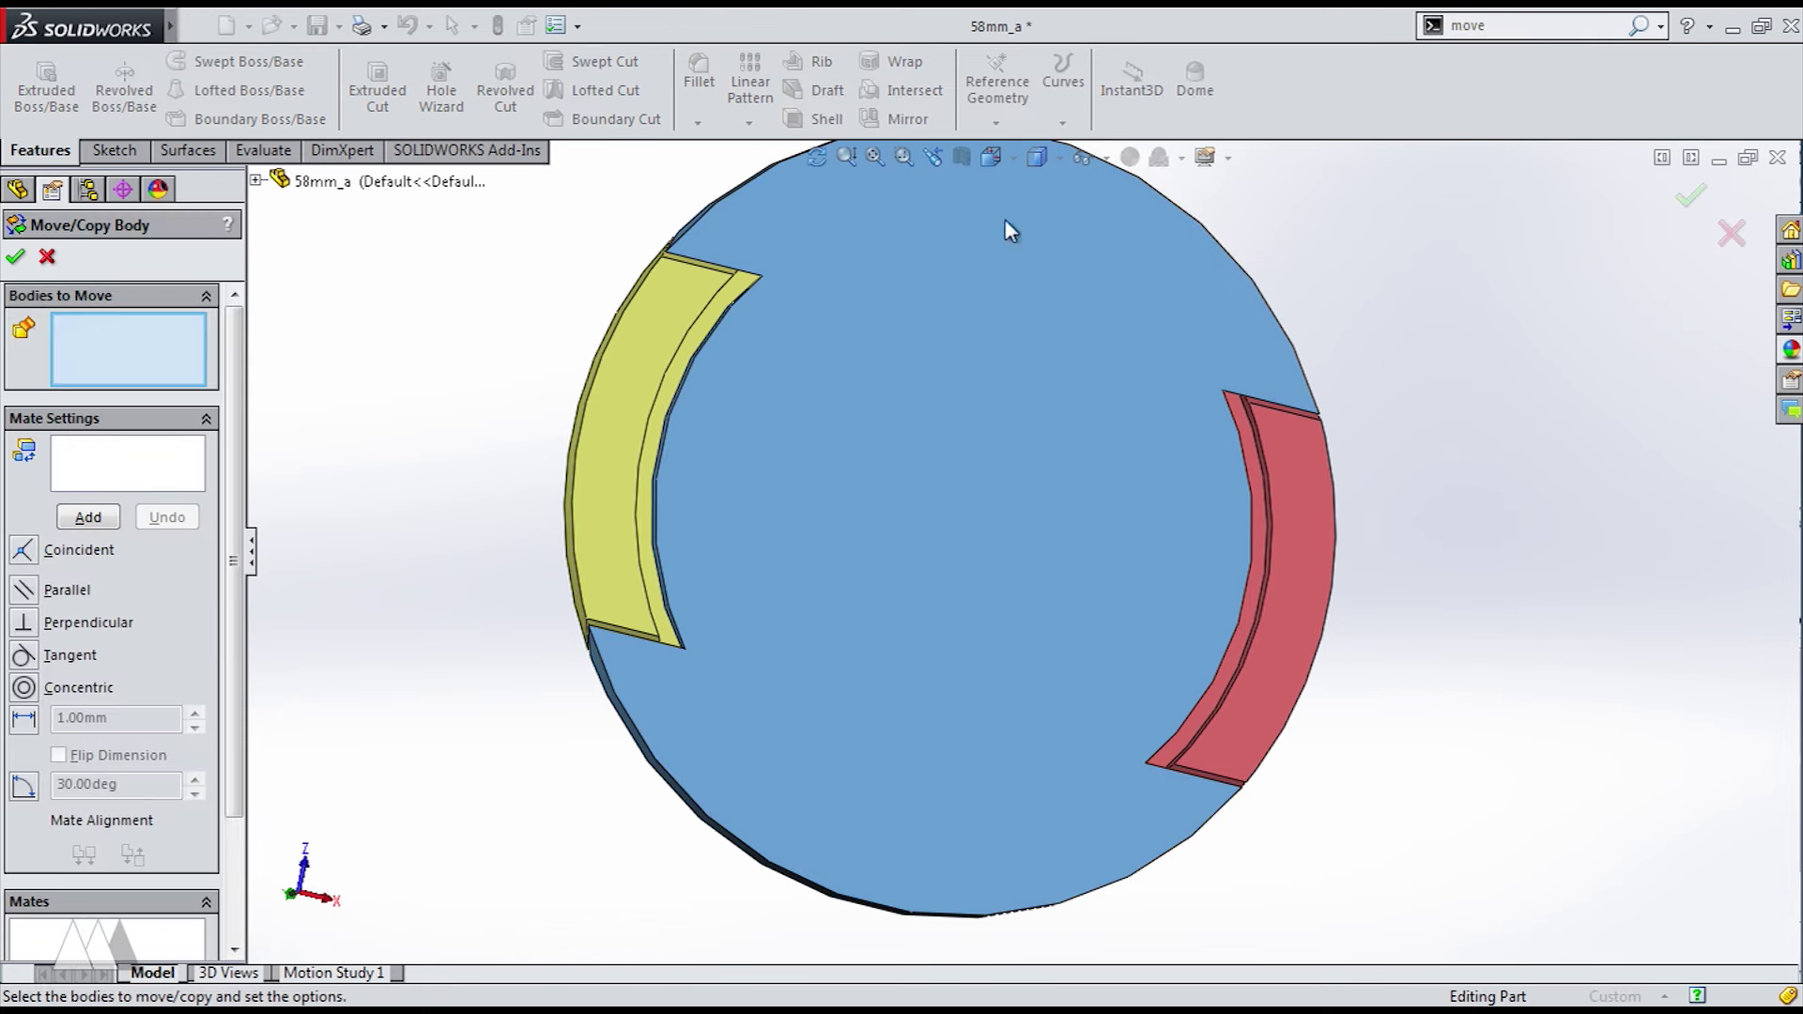
click(507, 299)
middle_drag(507, 301, 817, 618)
scroll(817, 617, up, 5)
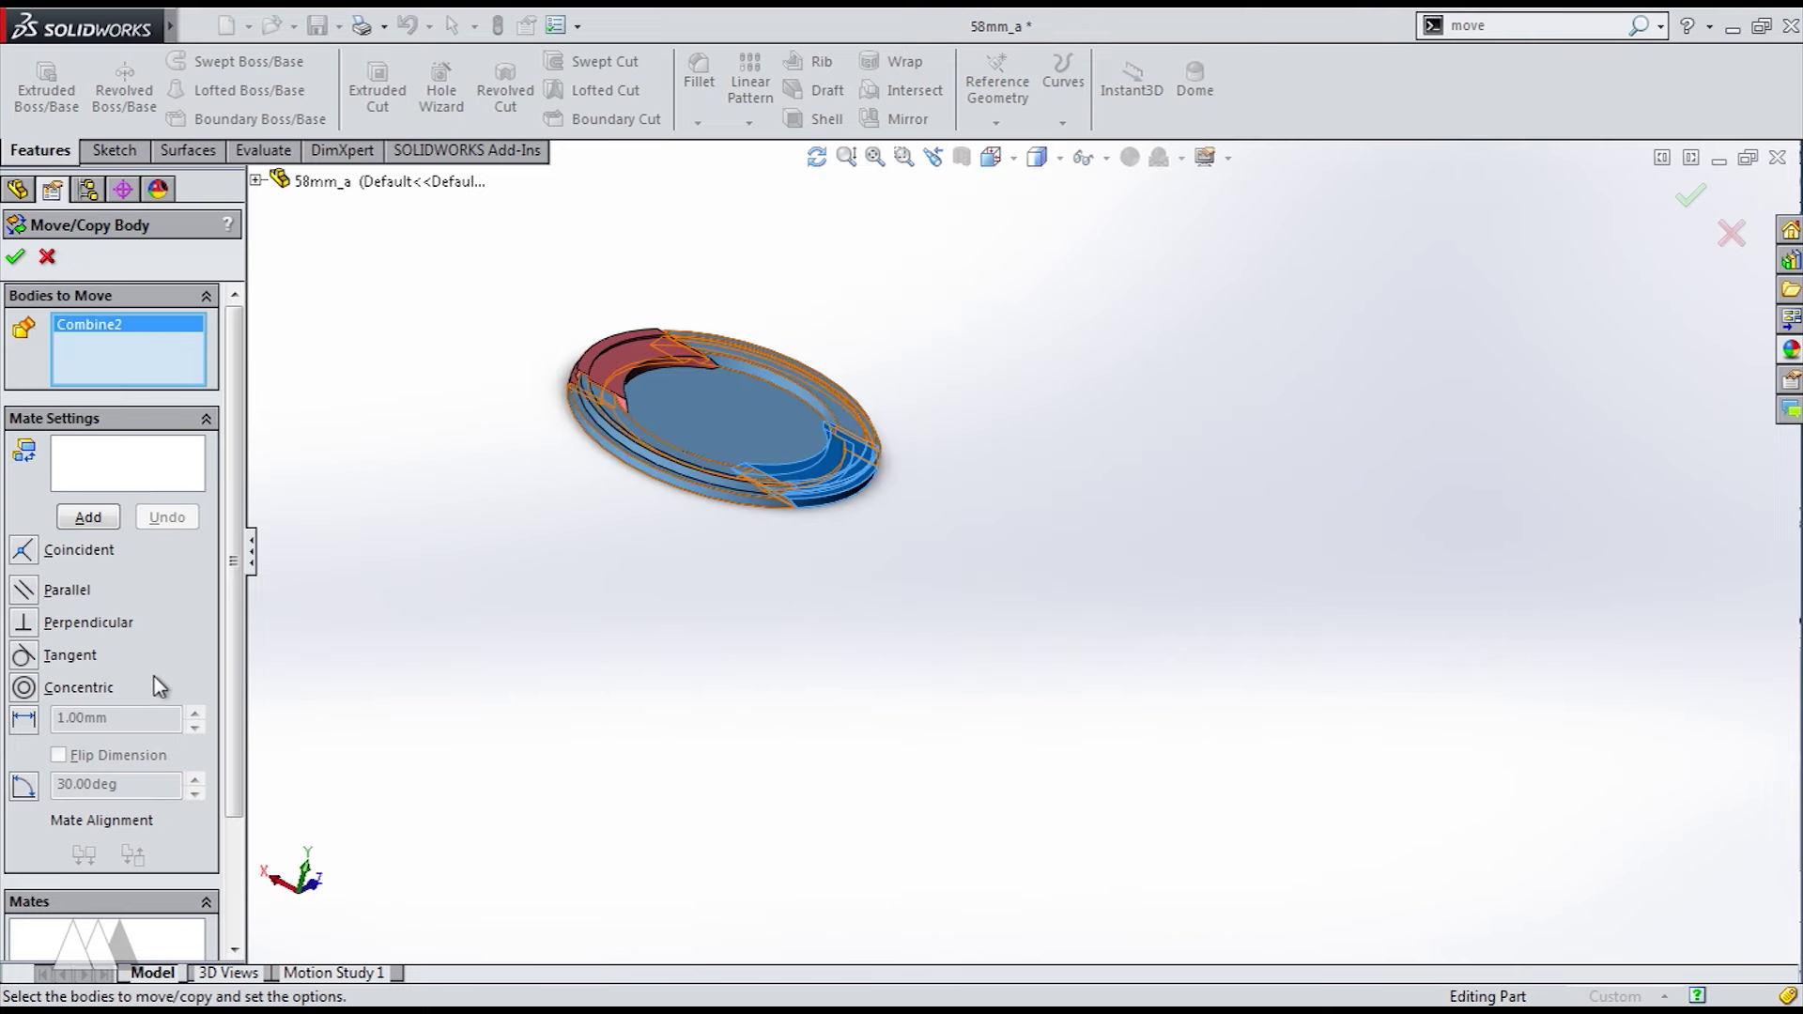
scroll(235, 594, down, 3)
click(117, 938)
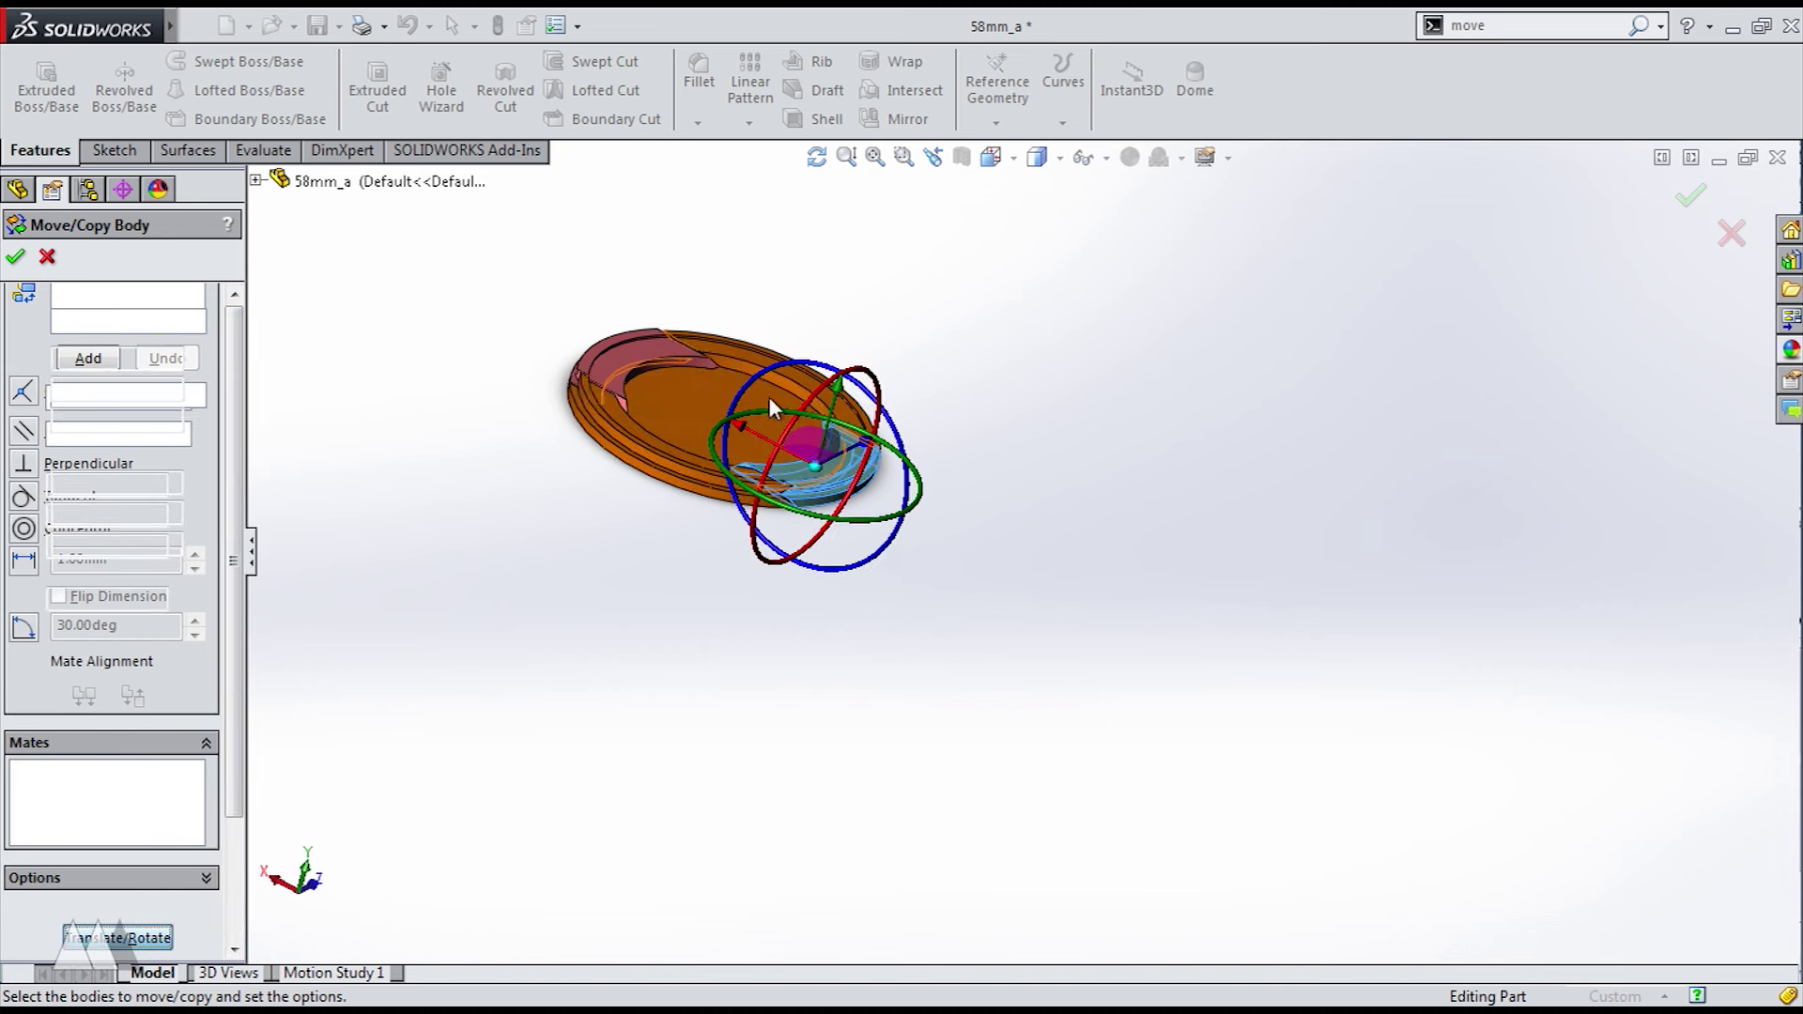
scroll(761, 385, down, 1)
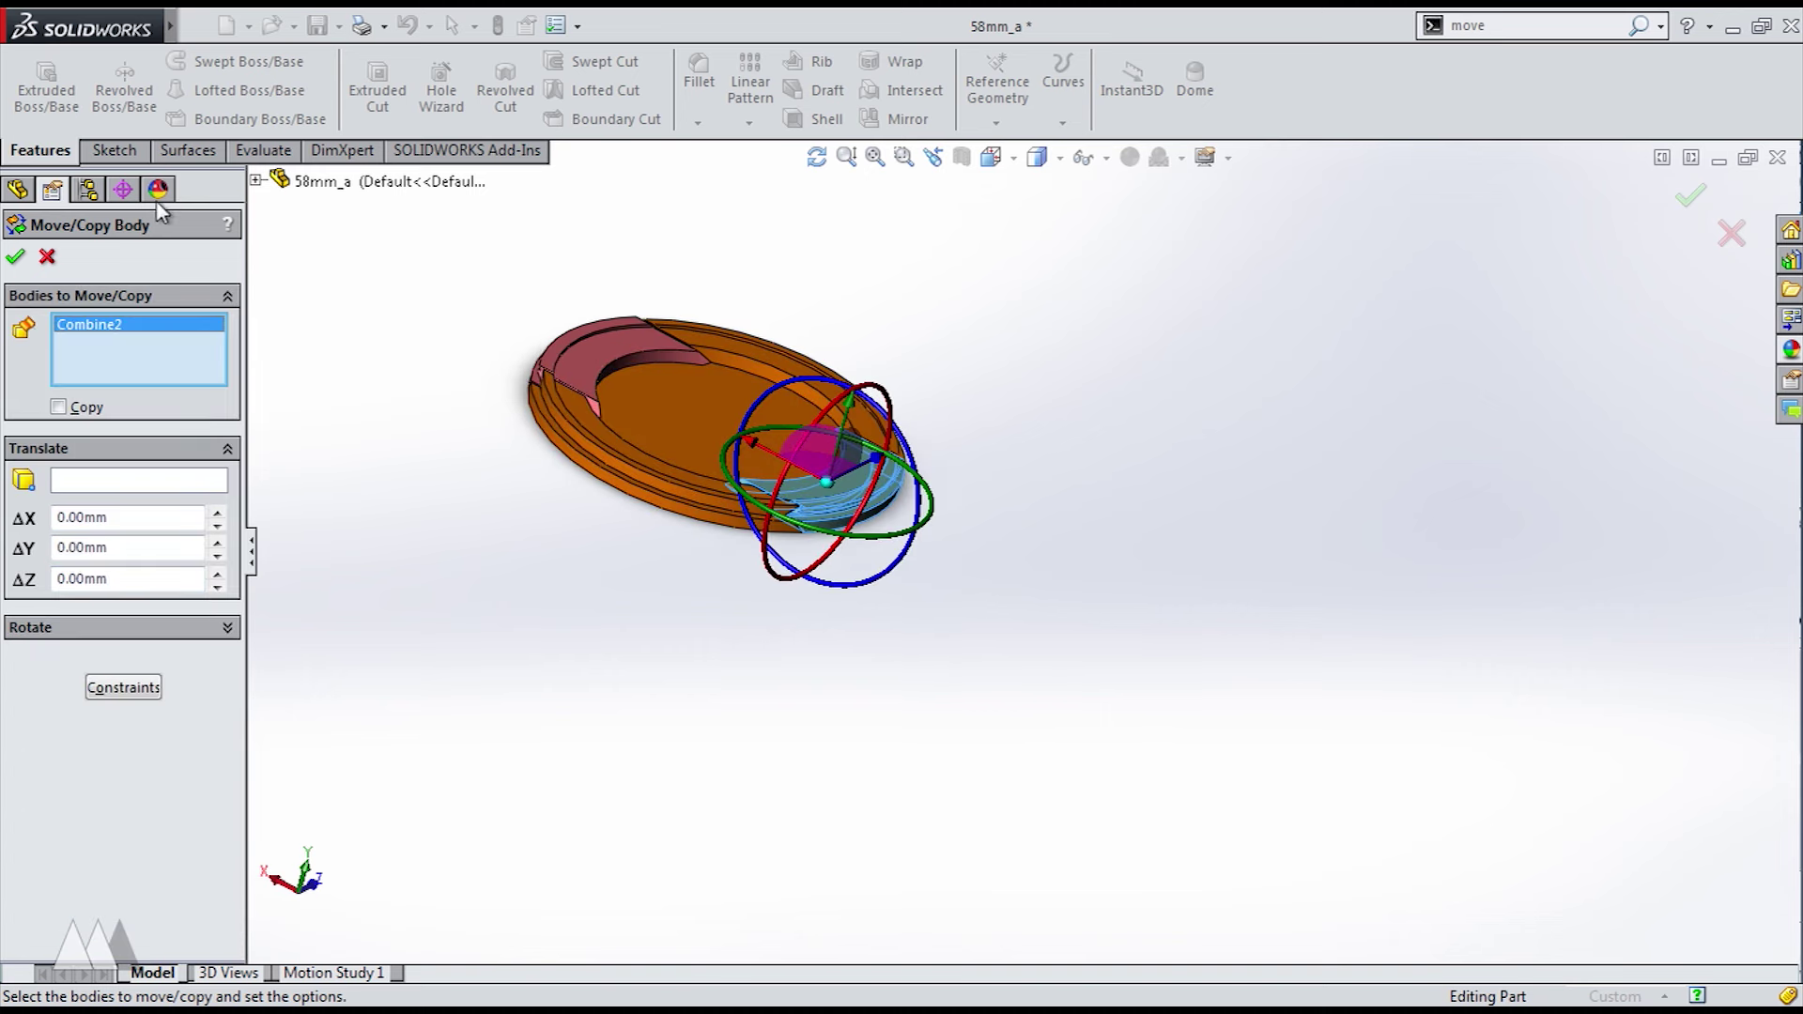
scroll(840, 477, down, 2)
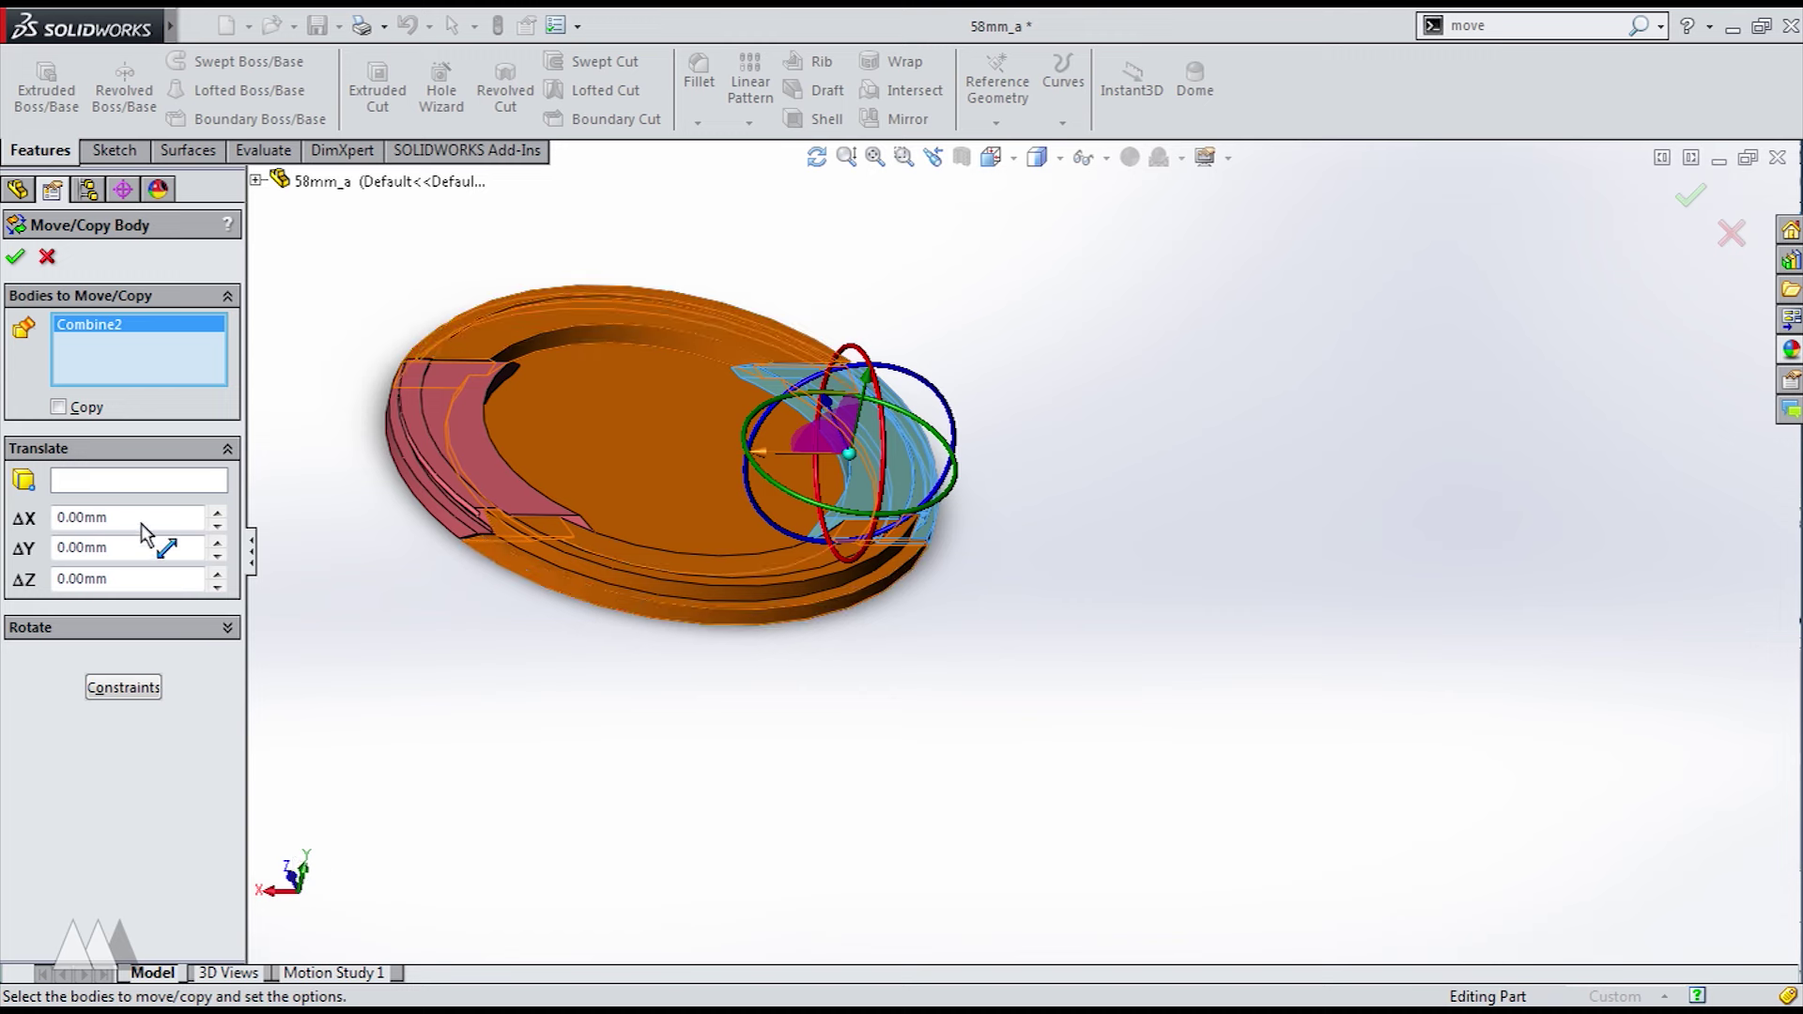
- Translate the yellow end body -1 mm along X without copying it
click(217, 513)
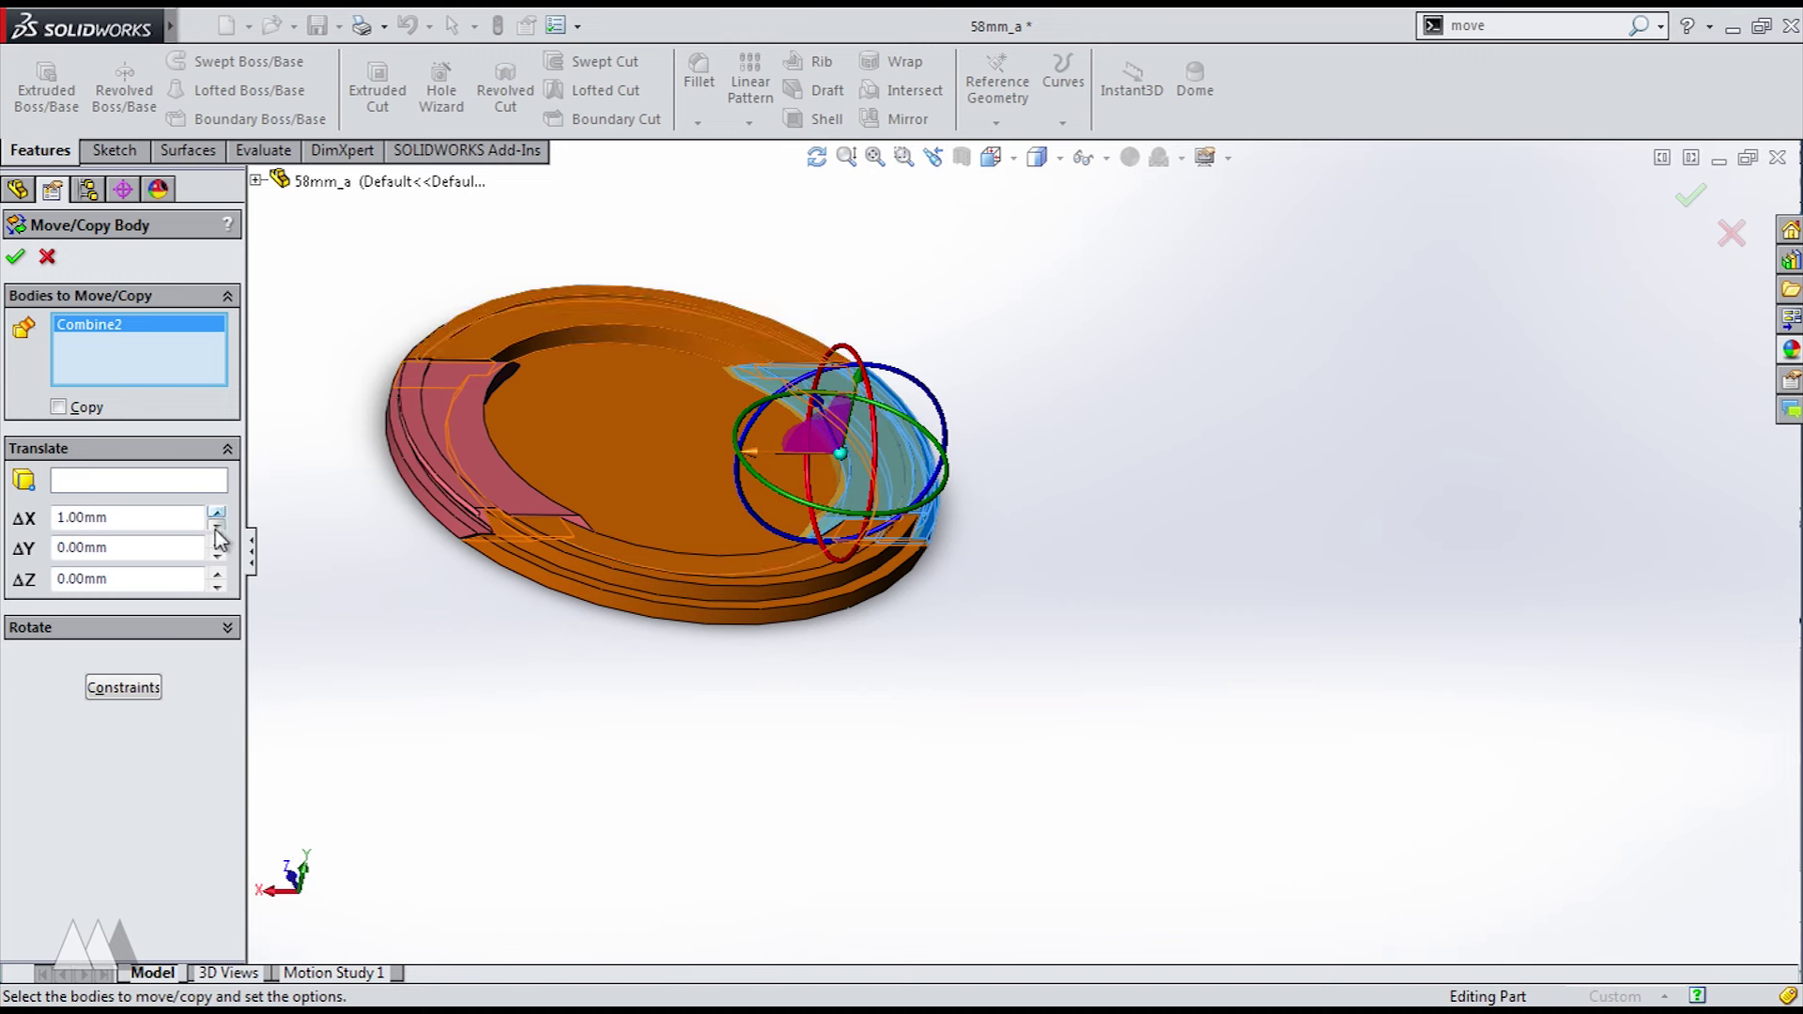
click(217, 529)
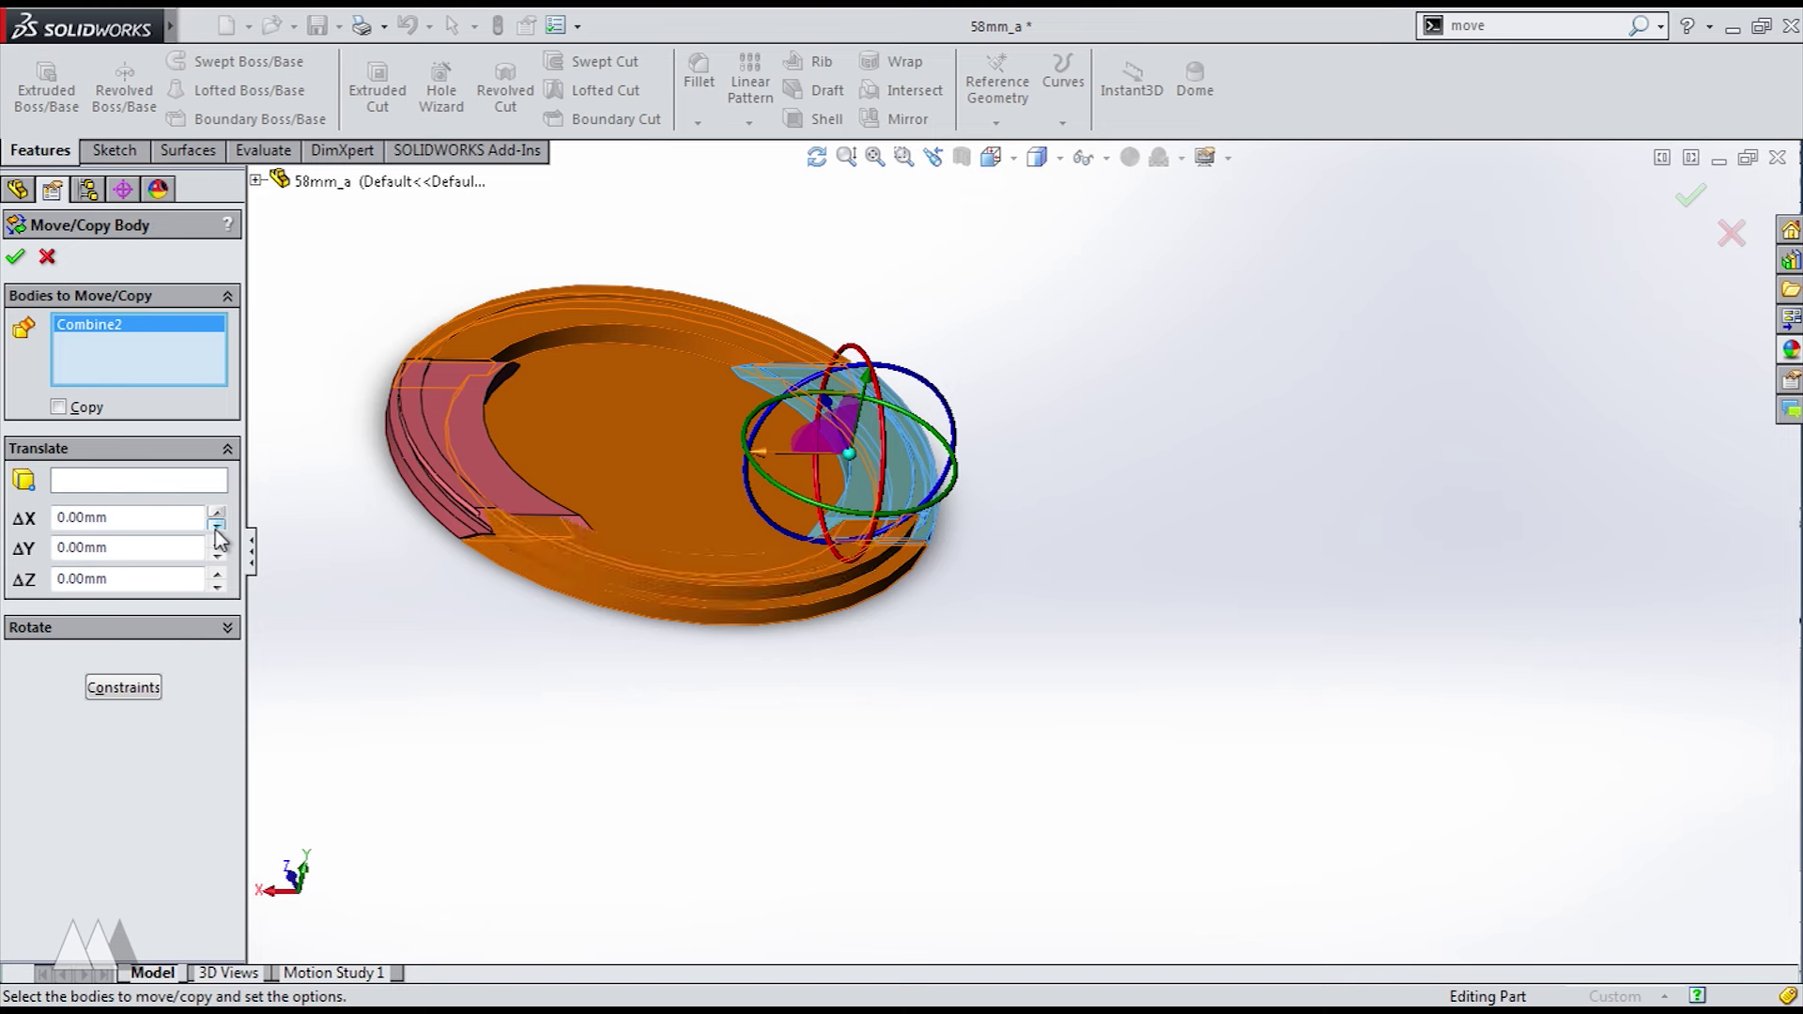
click(217, 528)
click(217, 528)
middle_drag(714, 592, 766, 601)
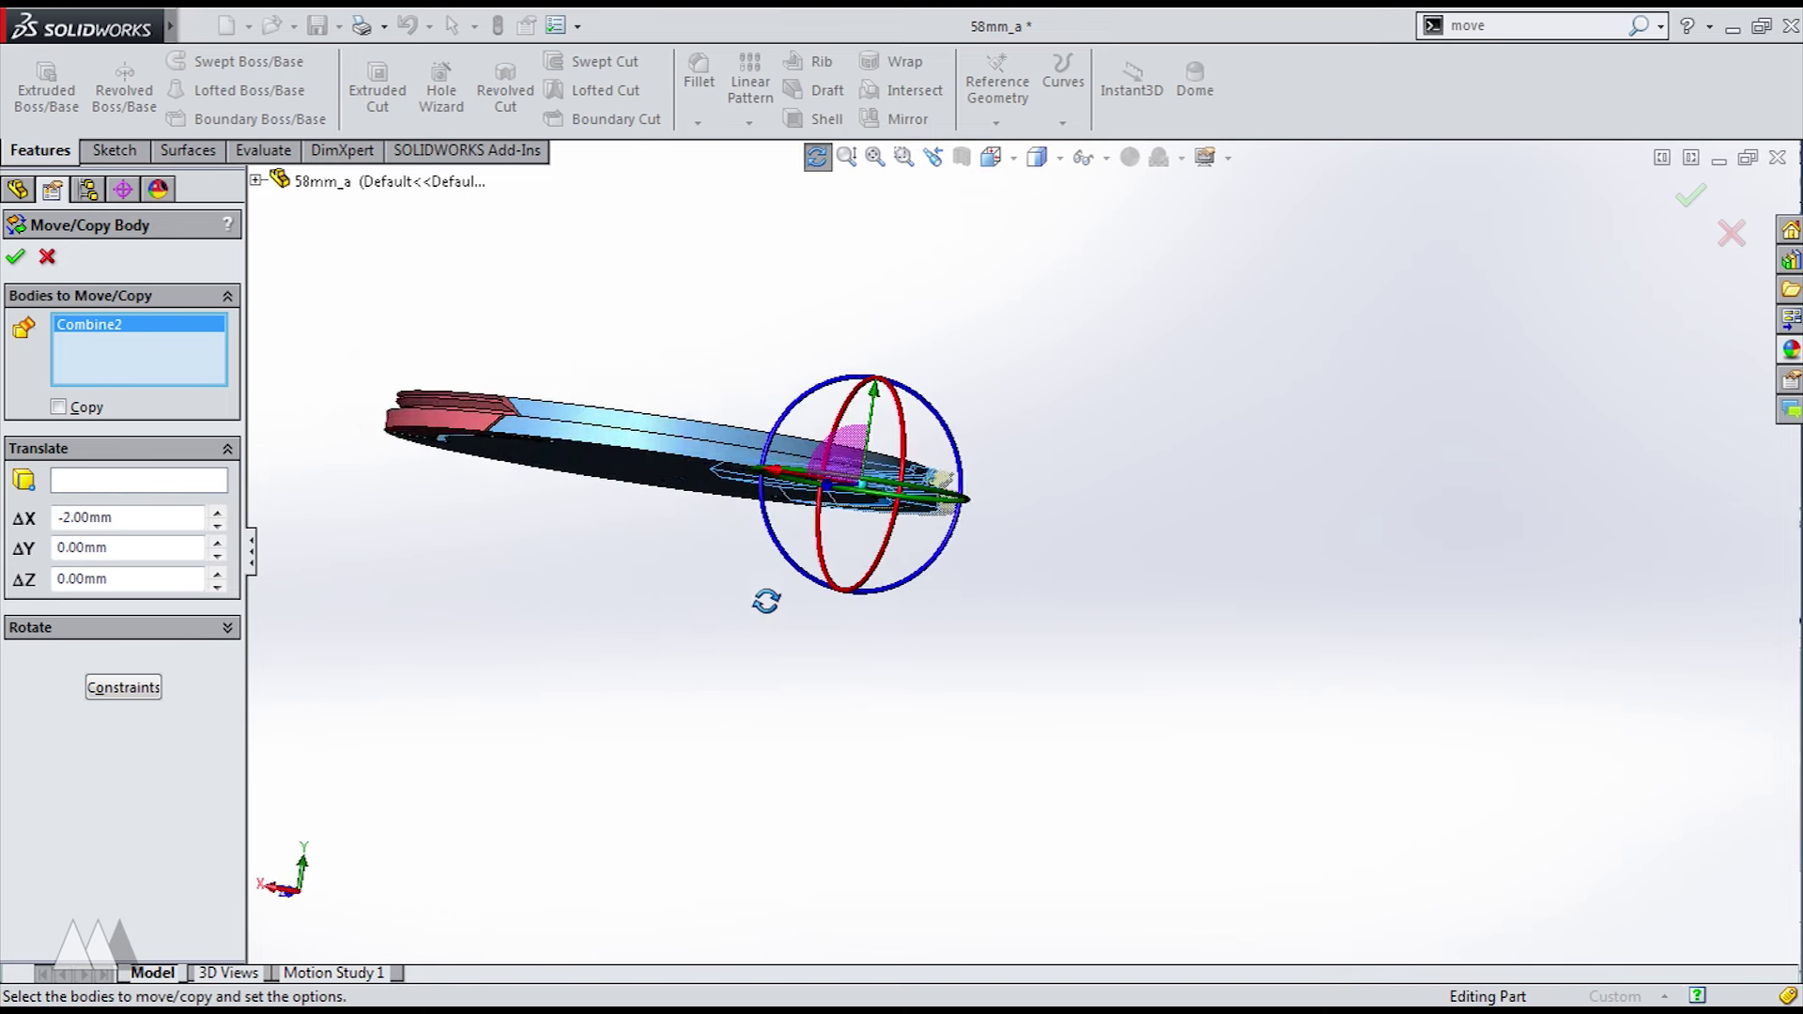
middle_drag(767, 601, 772, 586)
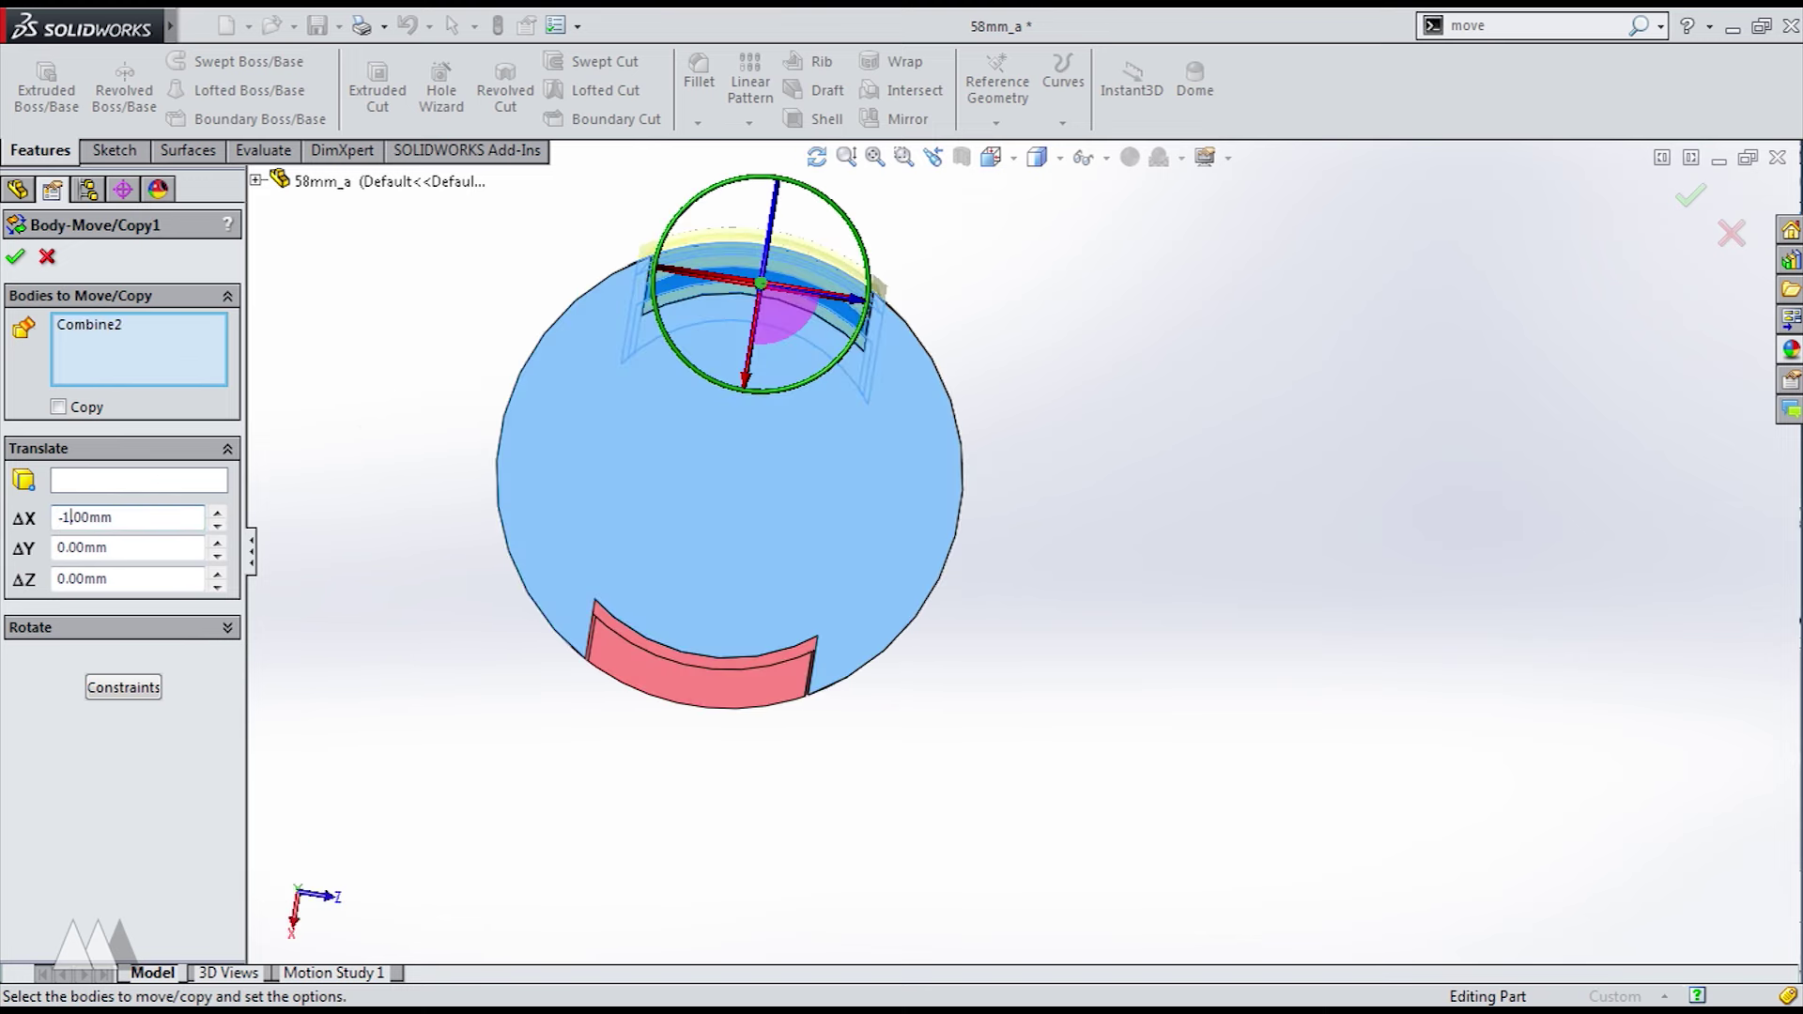
text(1)
key(Return)
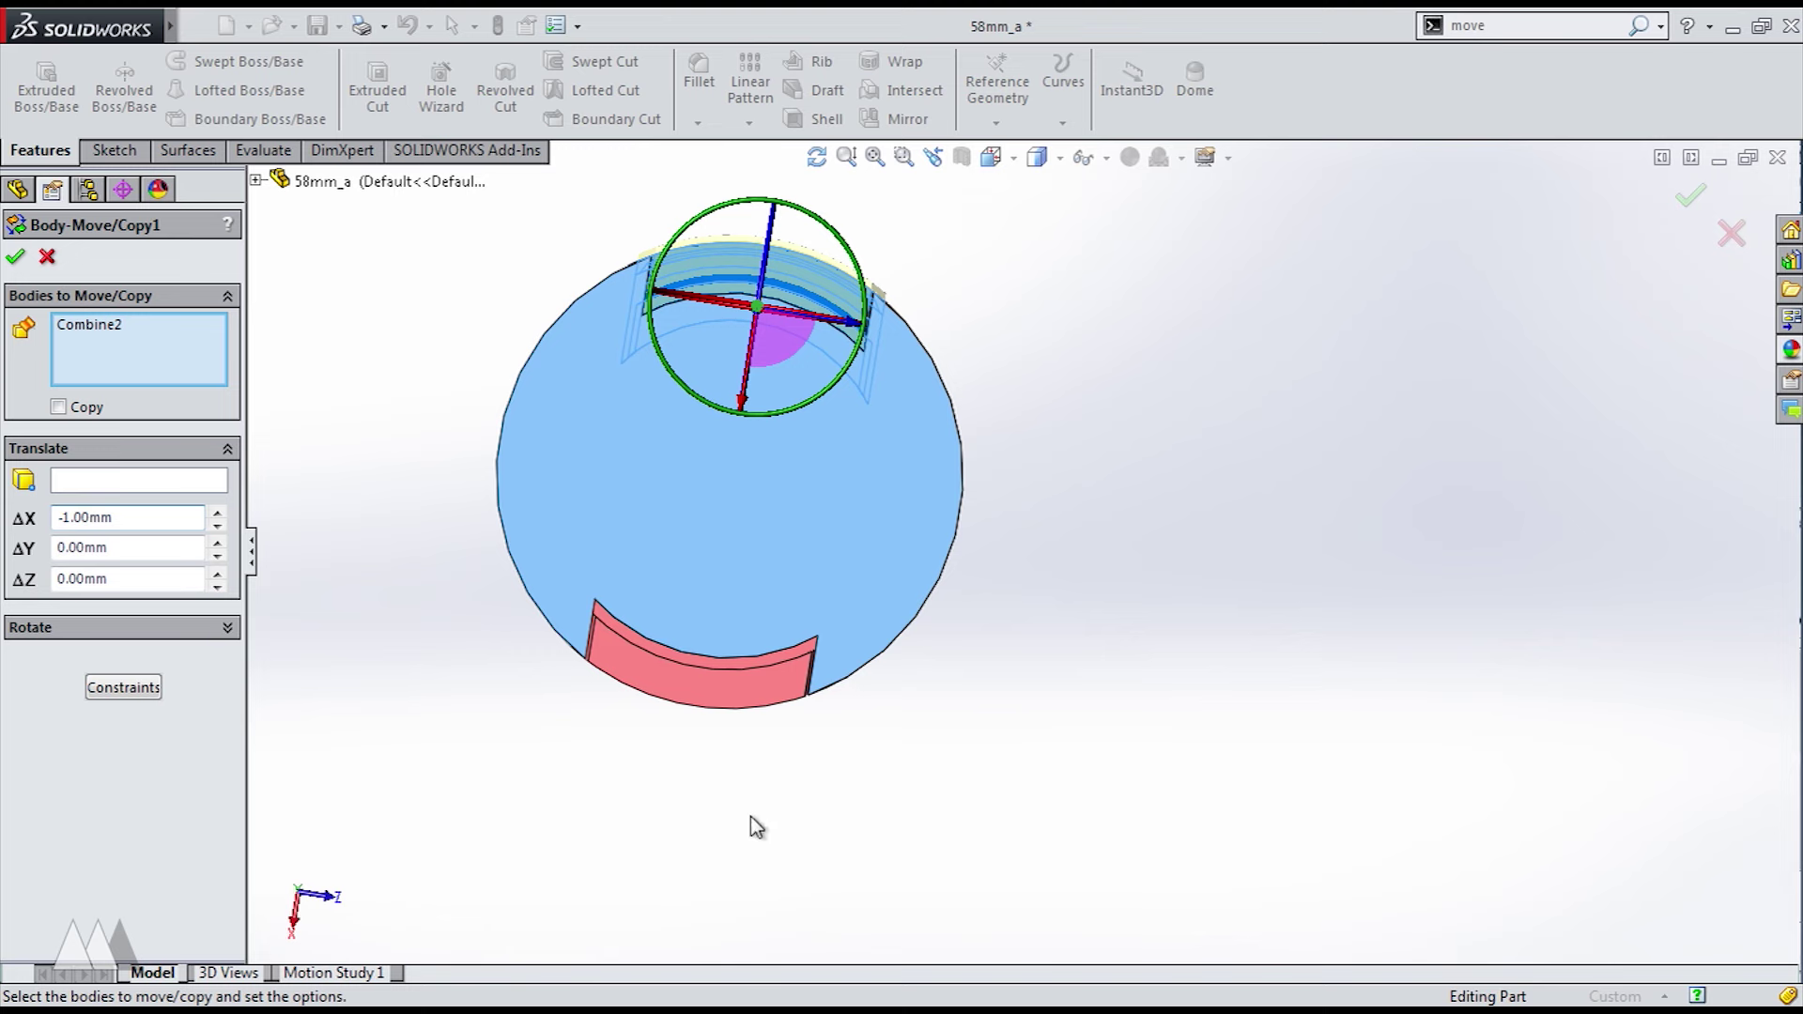
click(15, 257)
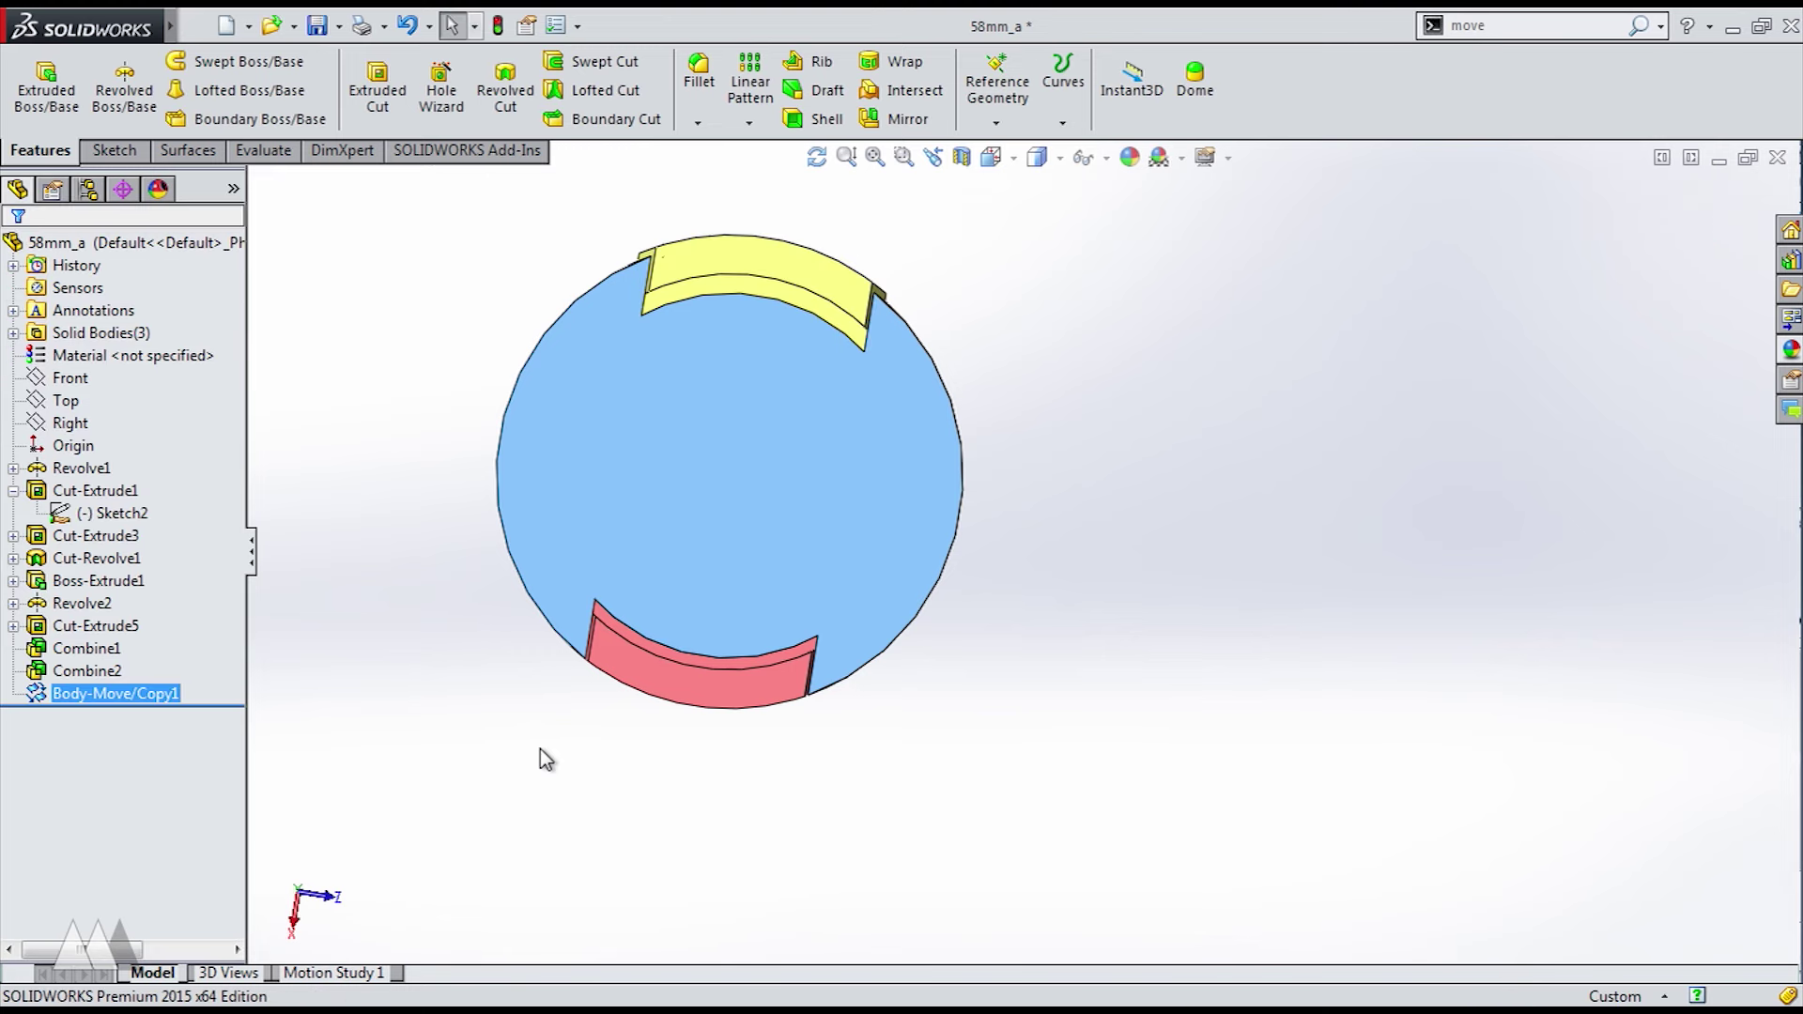
- Move the red end body 1 mm along X with Move/Copy Body
click(623, 690)
click(633, 674)
click(1480, 27)
click(1482, 48)
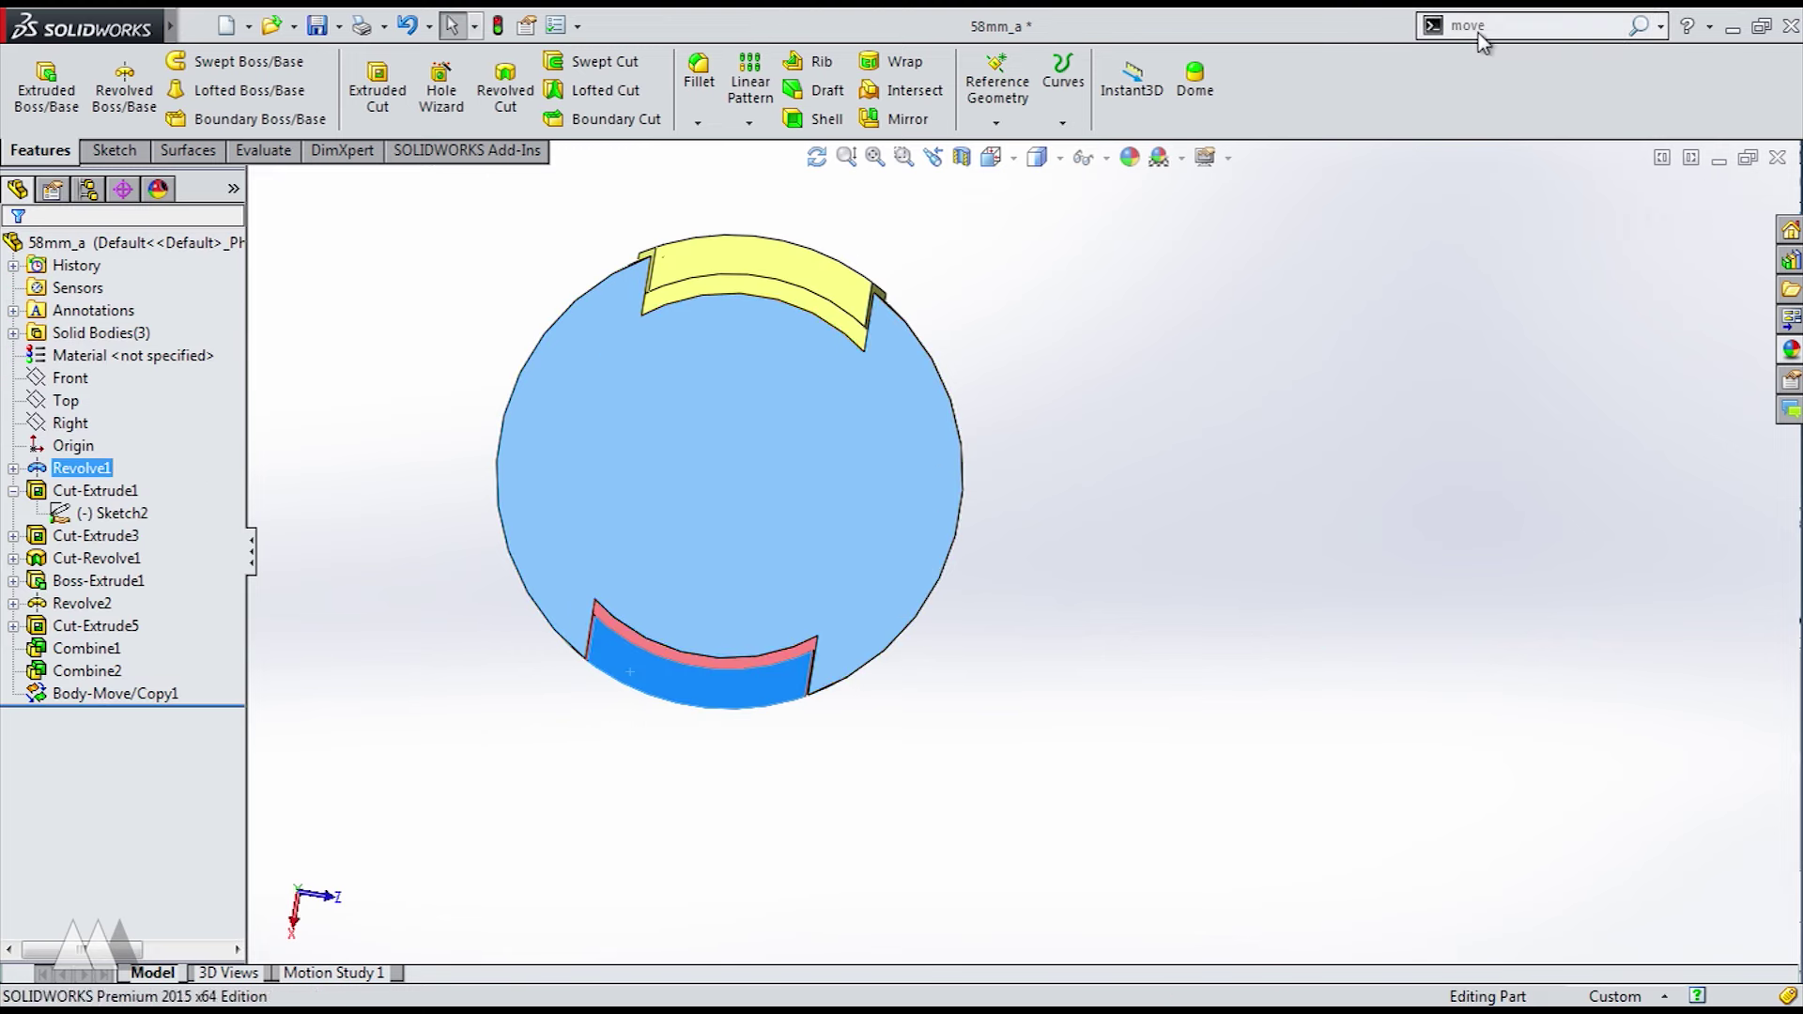
click(218, 514)
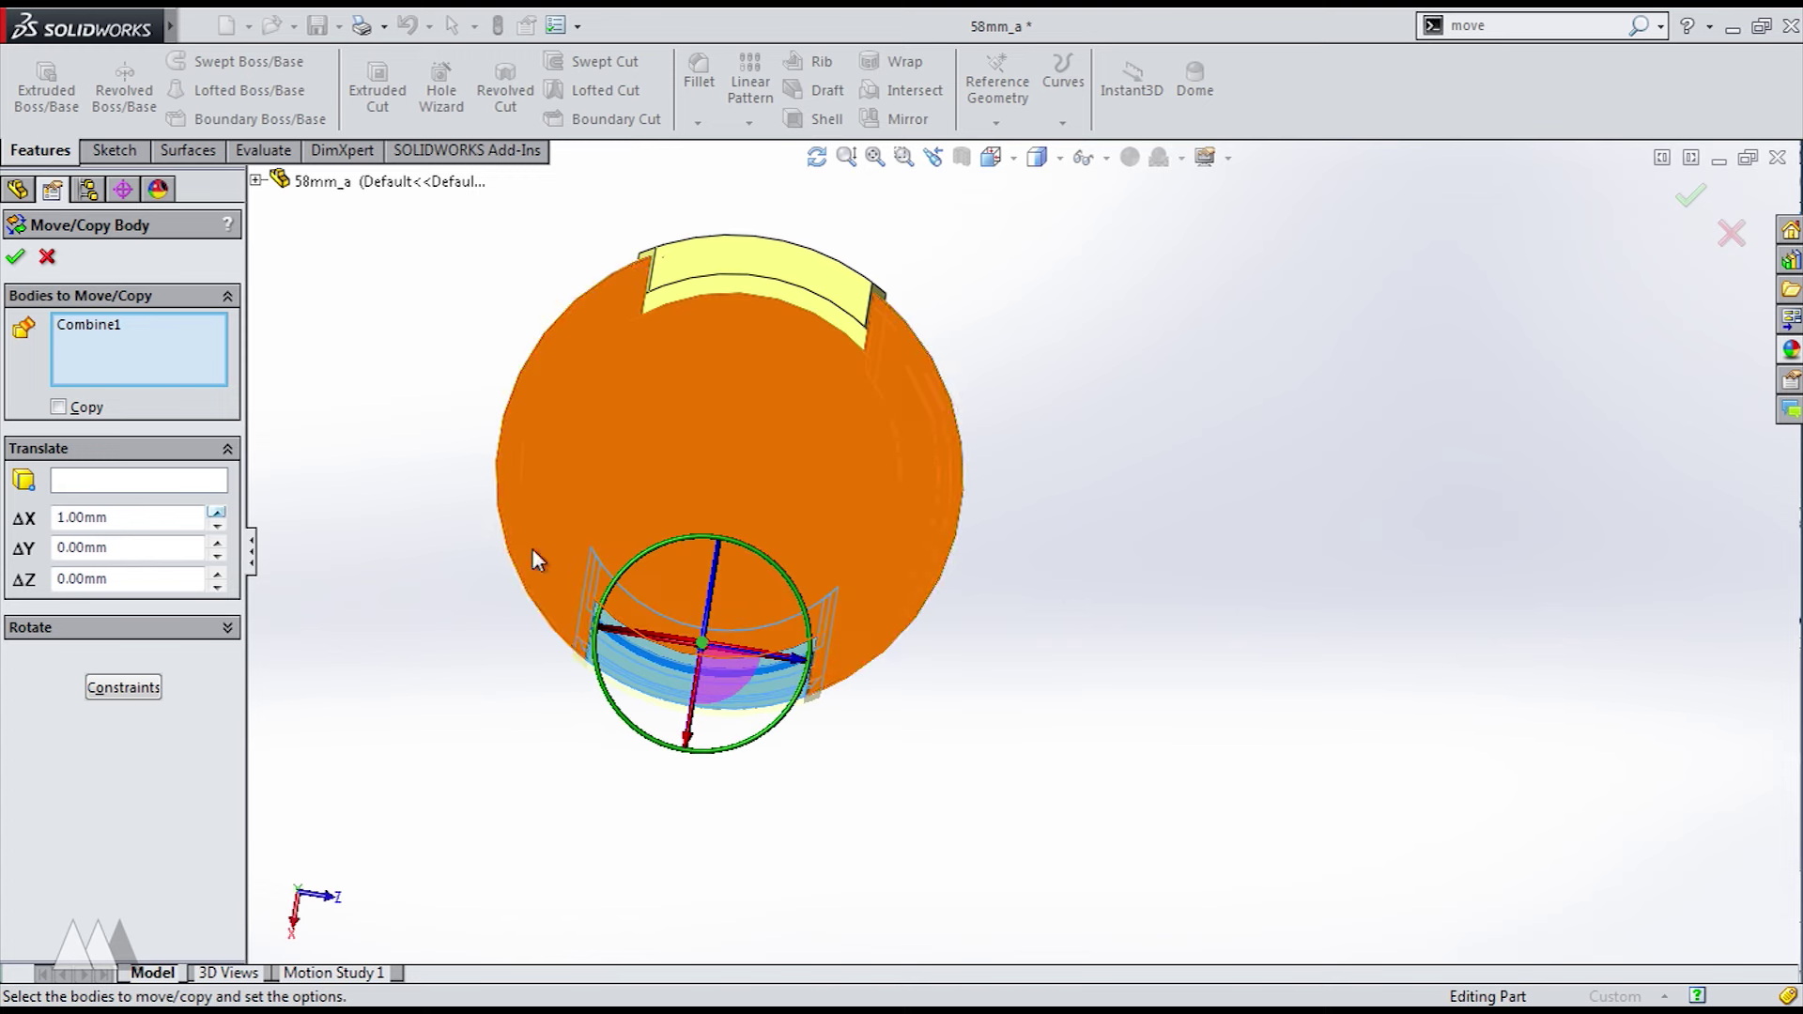
click(16, 257)
- Start a sketch on the yellow body's flat upper face and draw a circle centred on the origin, inside the disc's recess
middle_drag(622, 768, 346, 588)
mouse_move(720, 720)
middle_down()
mouse_move(741, 604)
mouse_move(813, 552)
mouse_move(872, 610)
mouse_move(877, 680)
mouse_move(870, 600)
mouse_move(857, 701)
mouse_move(731, 739)
mouse_move(704, 555)
middle_up()
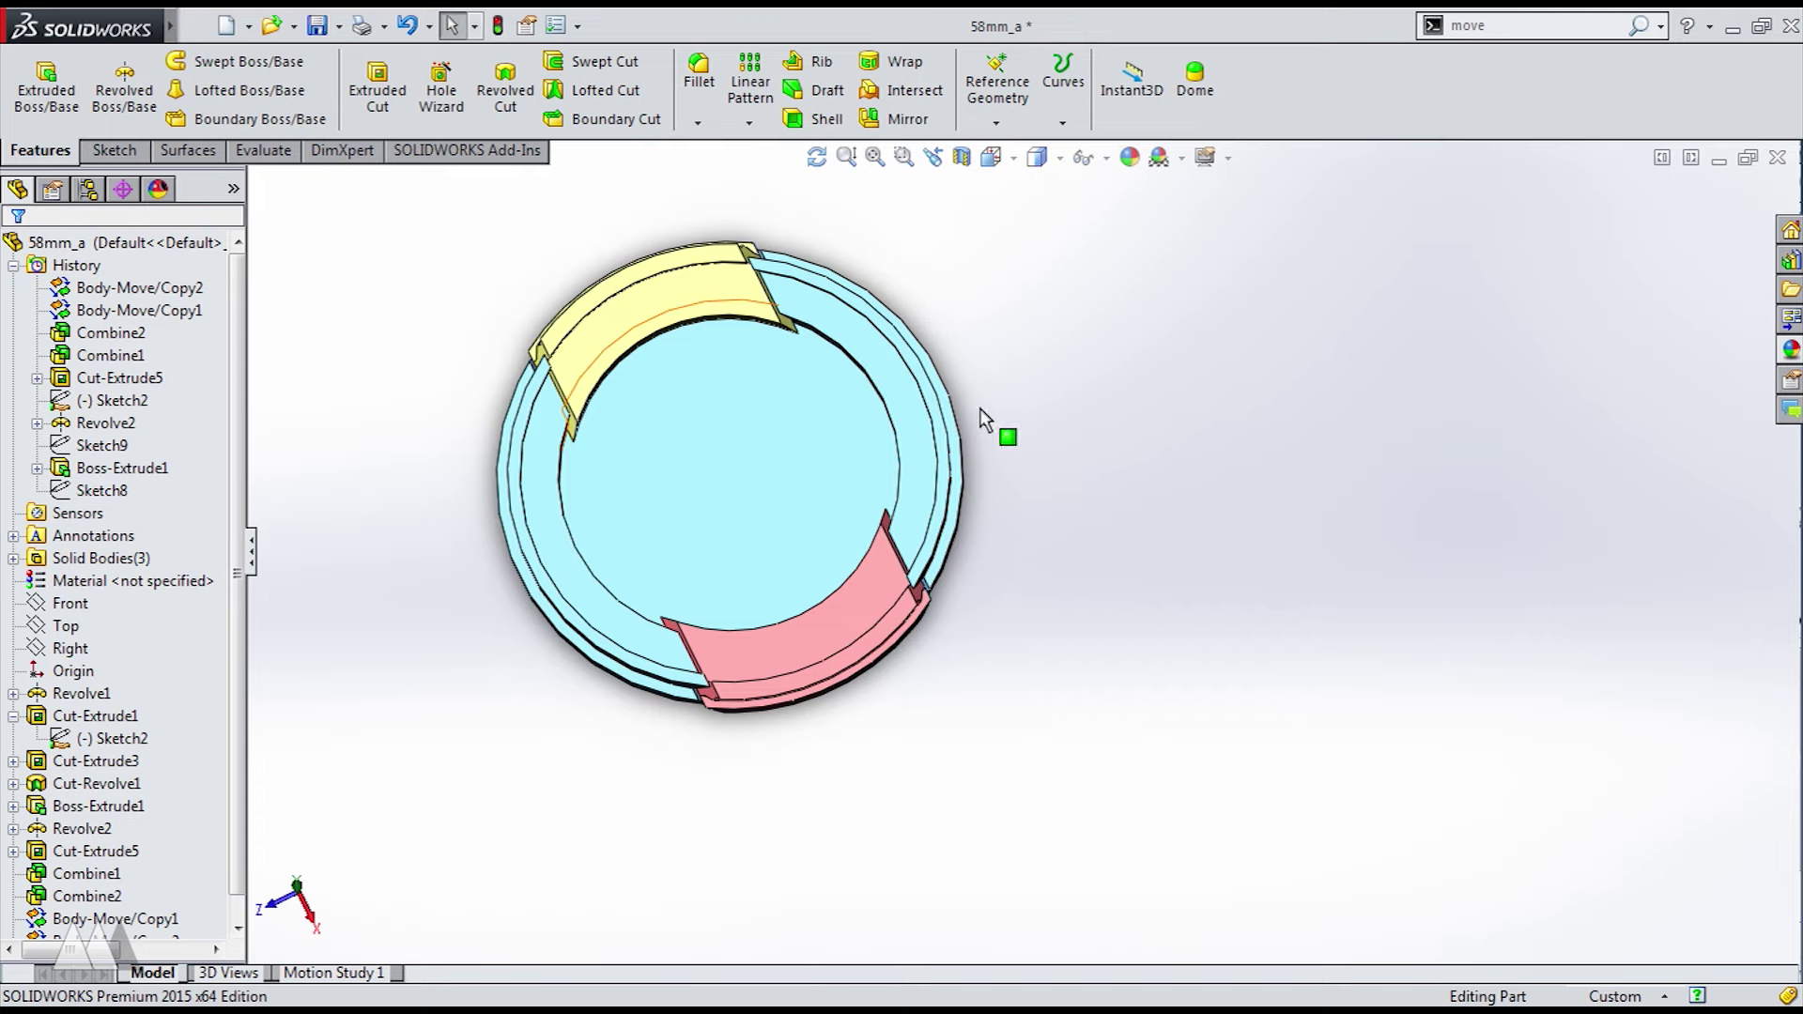
middle_drag(937, 762, 591, 638)
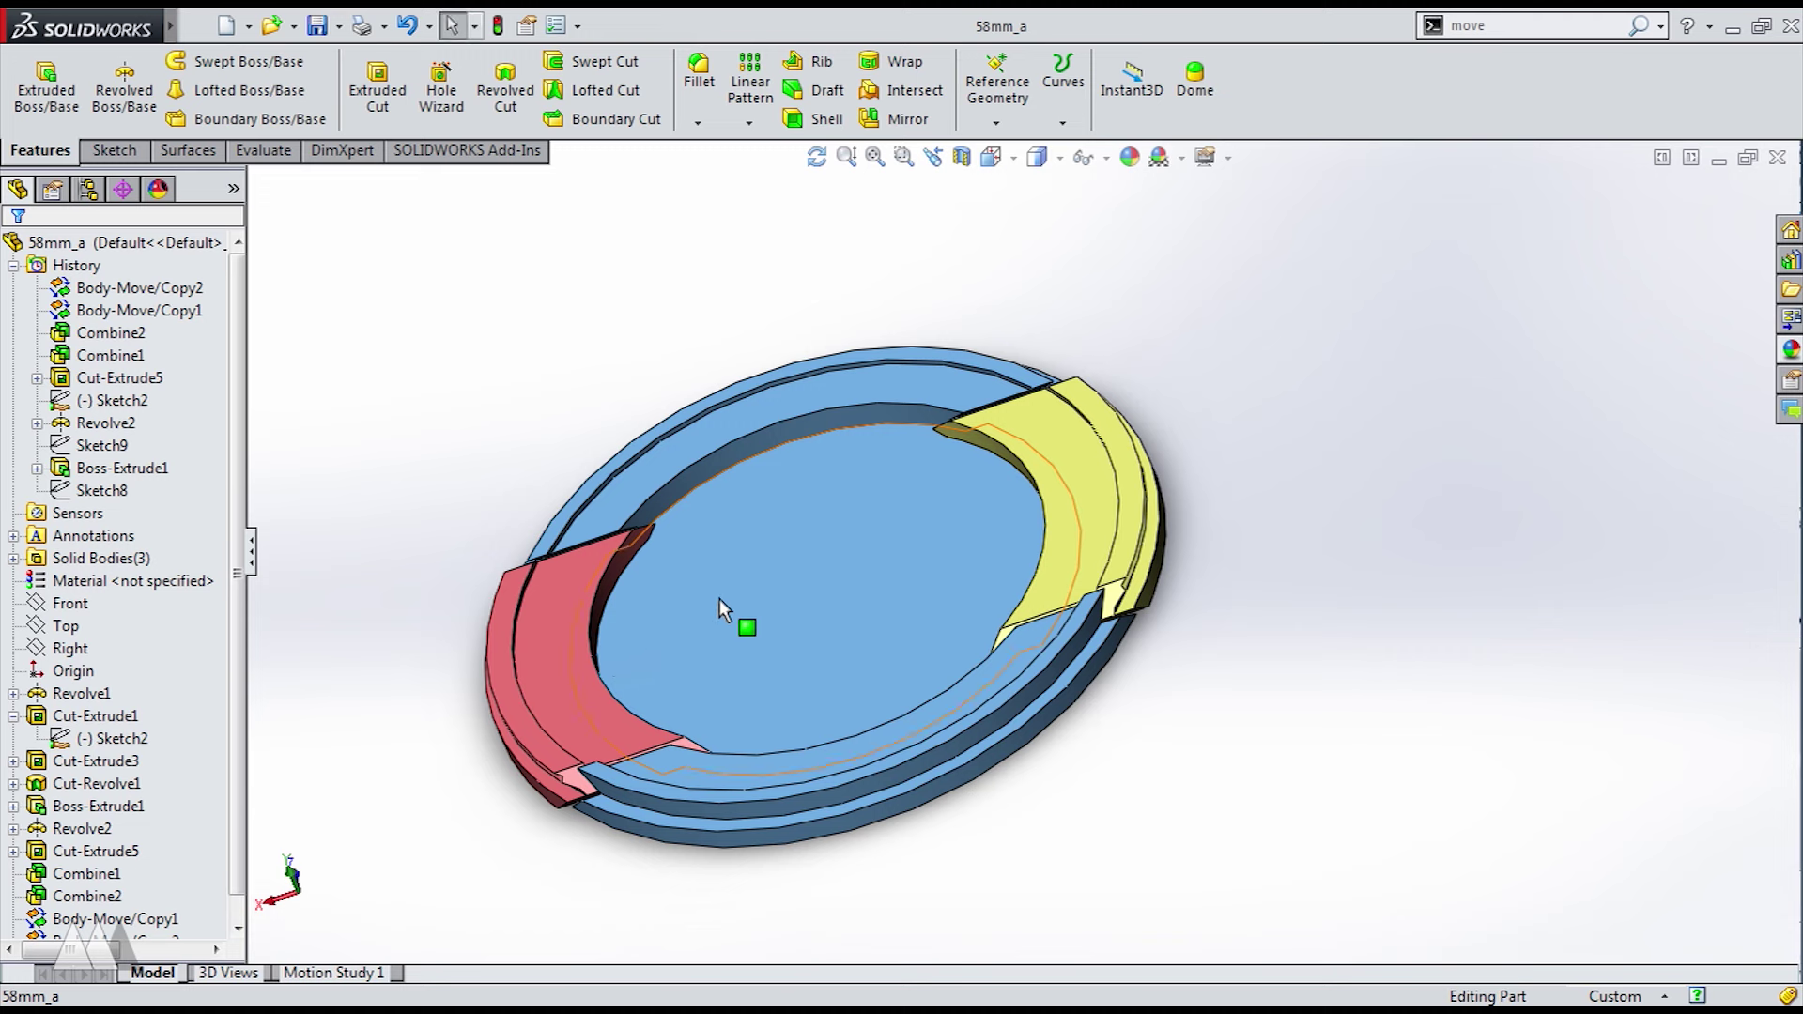
click(1045, 458)
click(1136, 373)
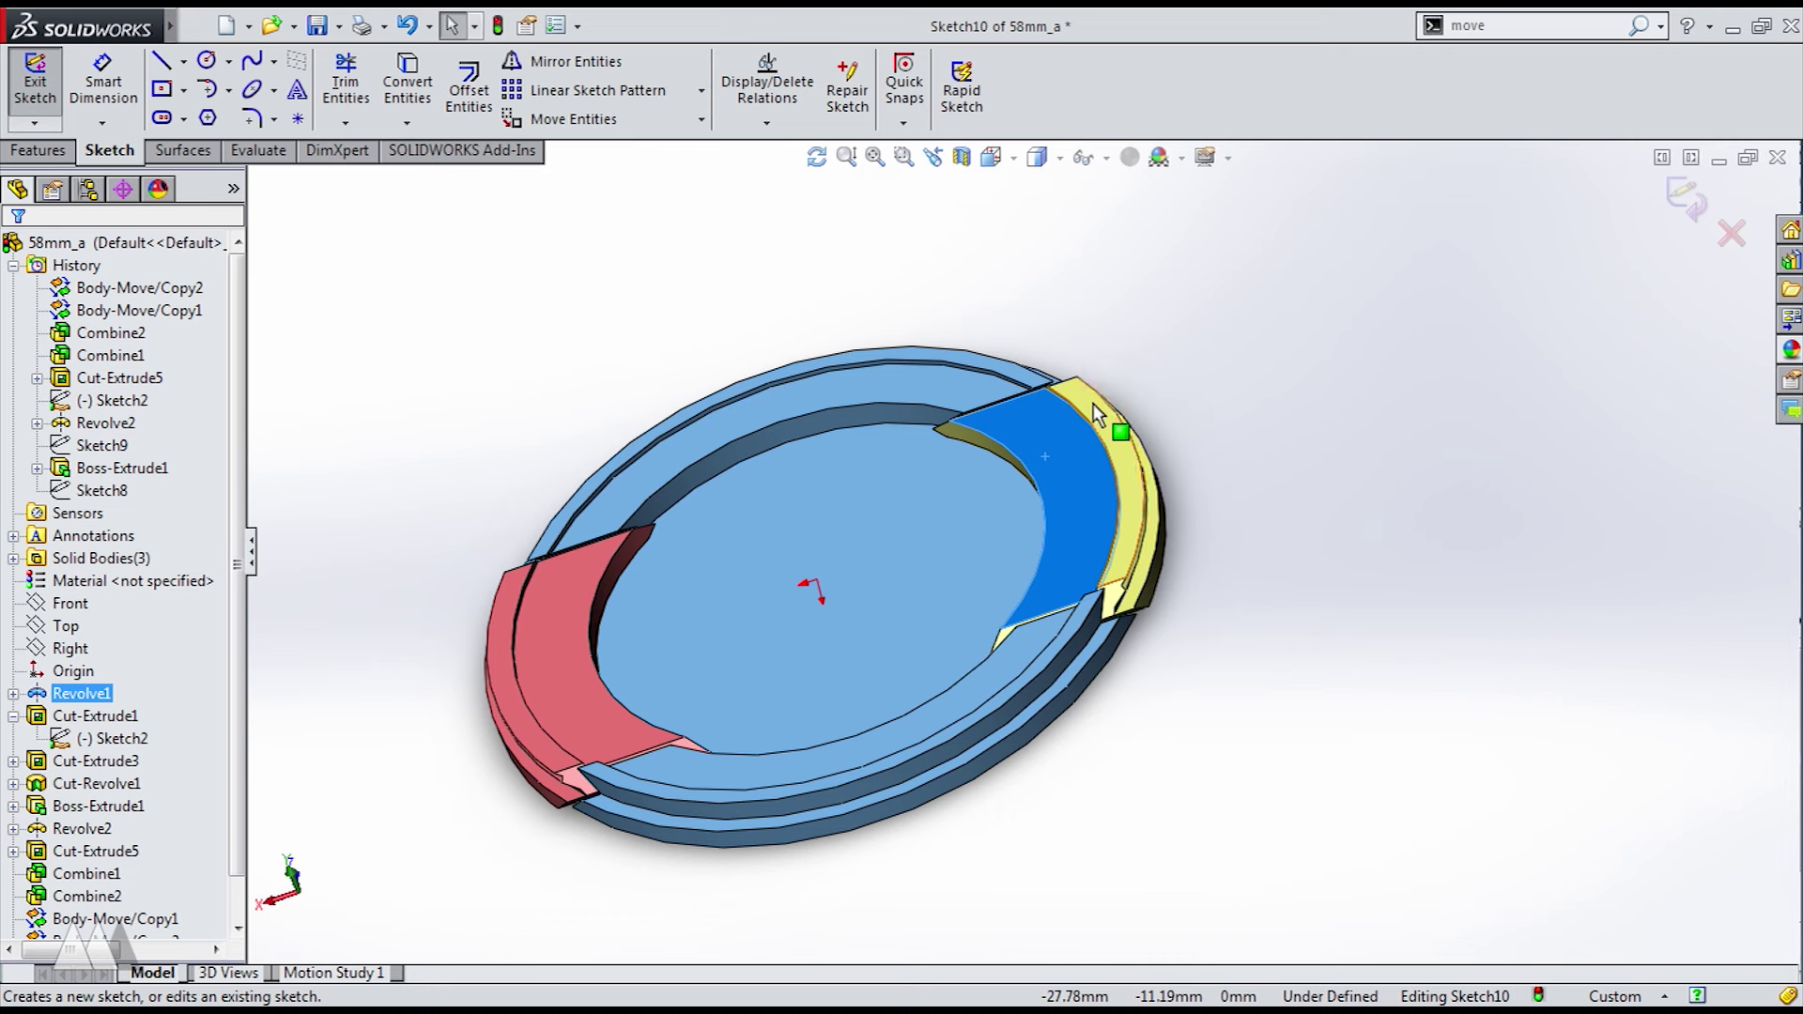
click(207, 62)
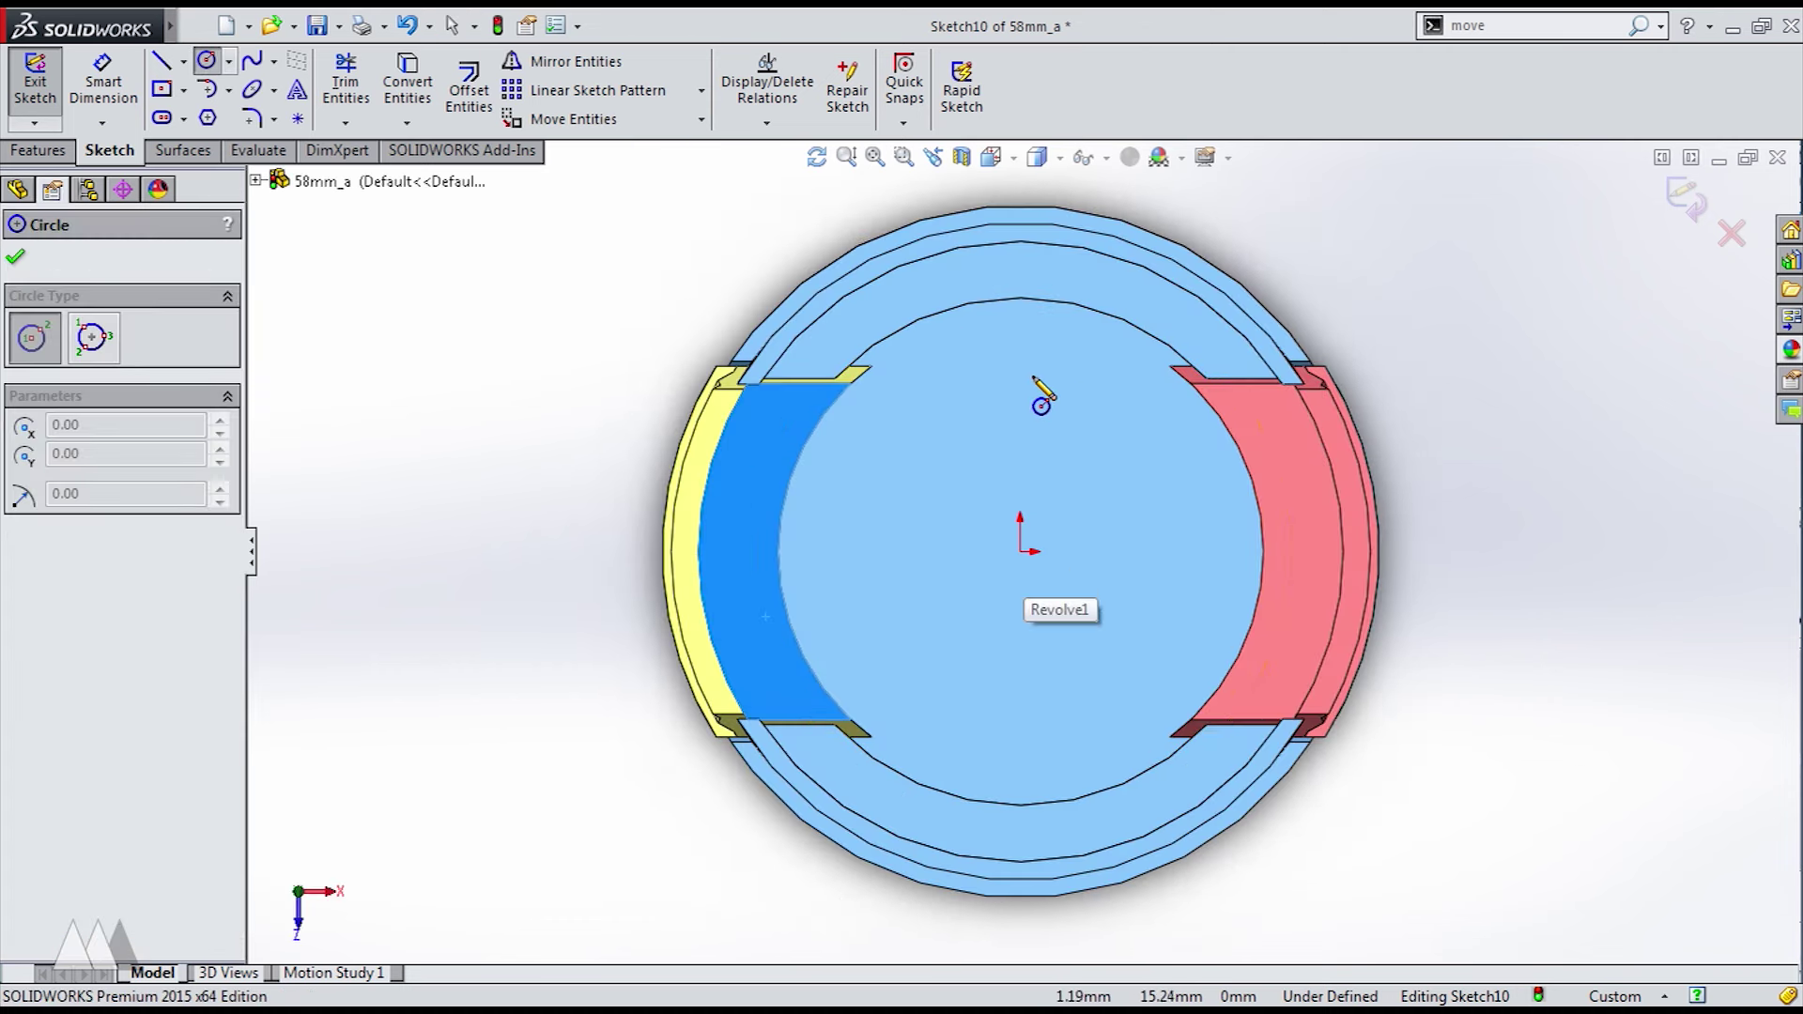
click(1021, 551)
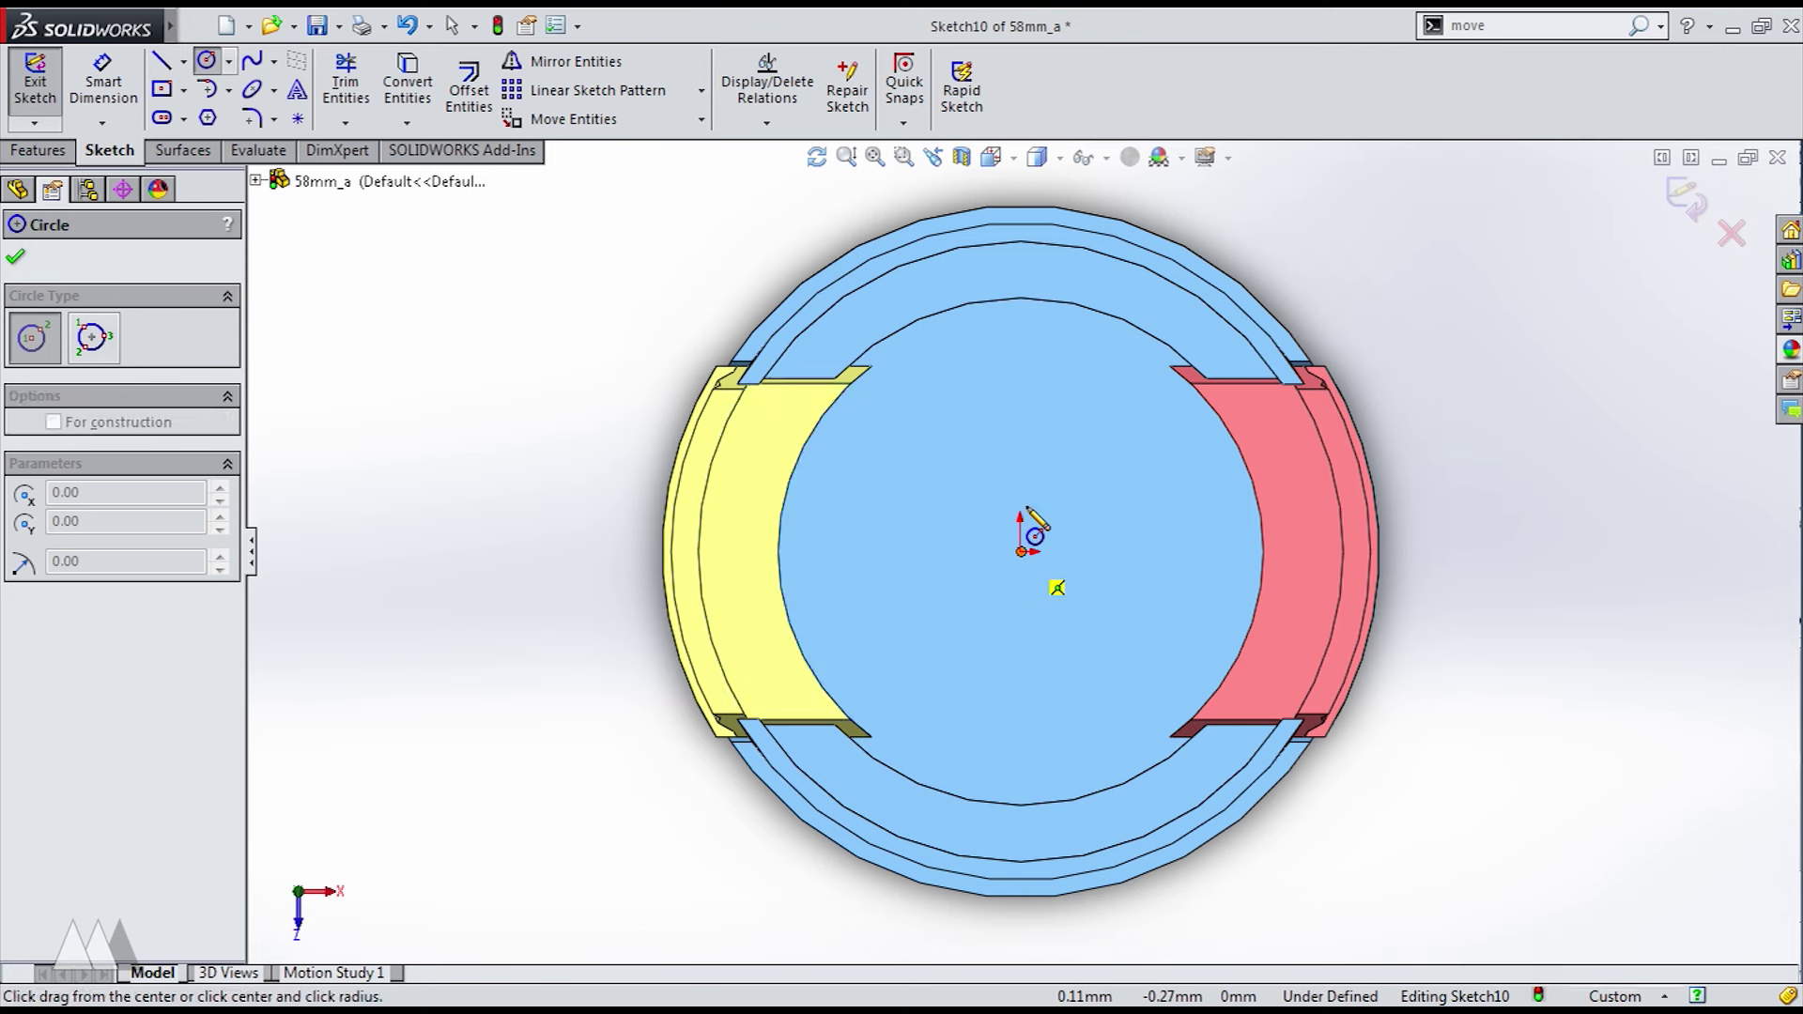
click(1020, 355)
- Offset the sketched circle 2 mm inward
click(465, 91)
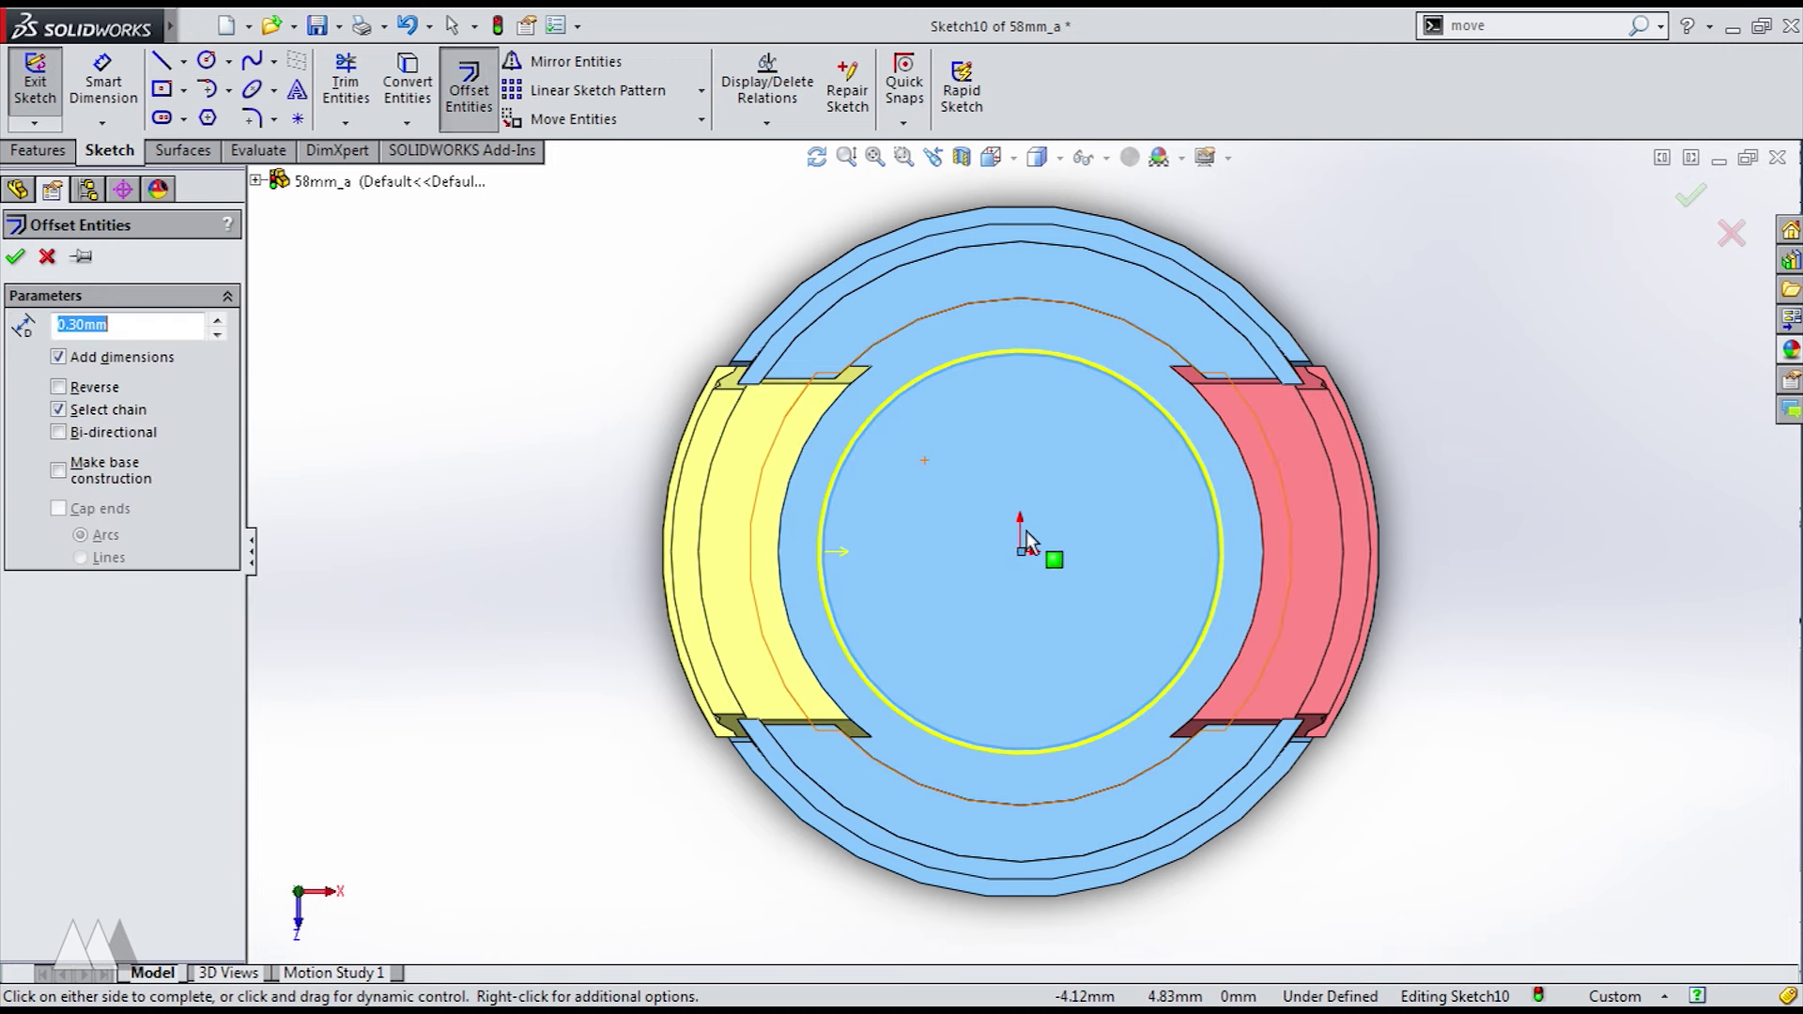
click(65, 384)
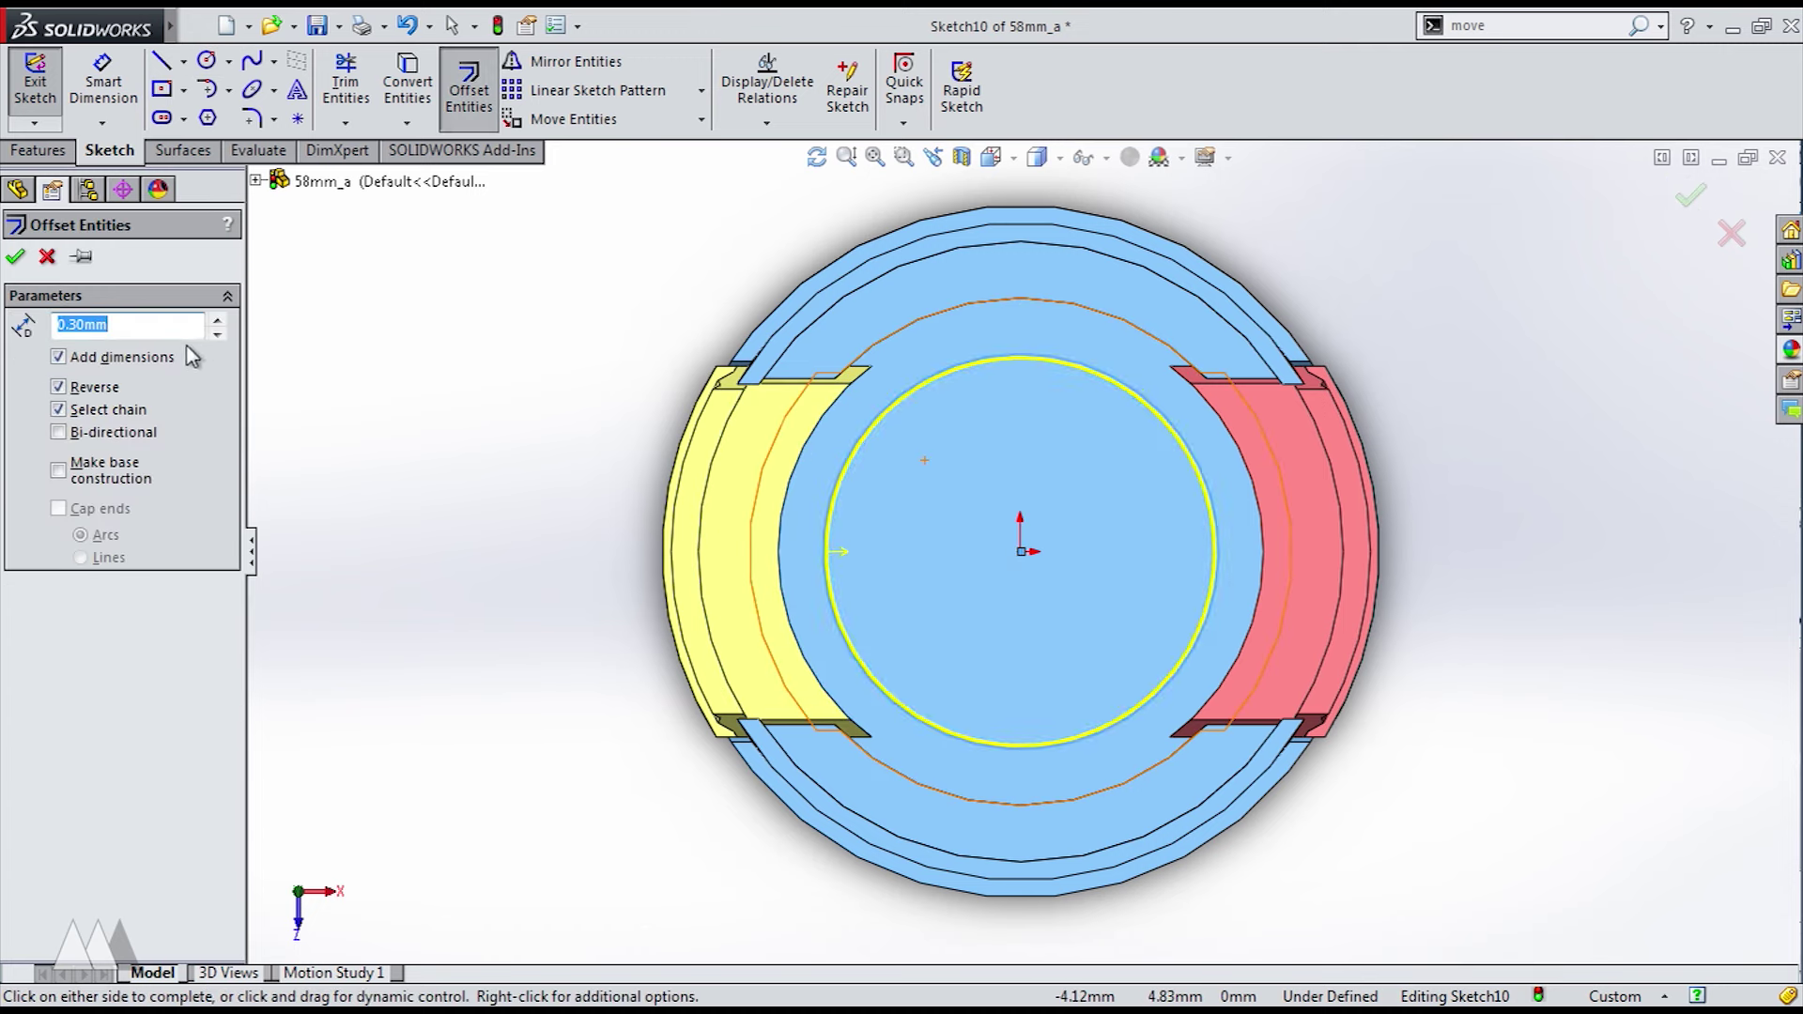
text(2.)
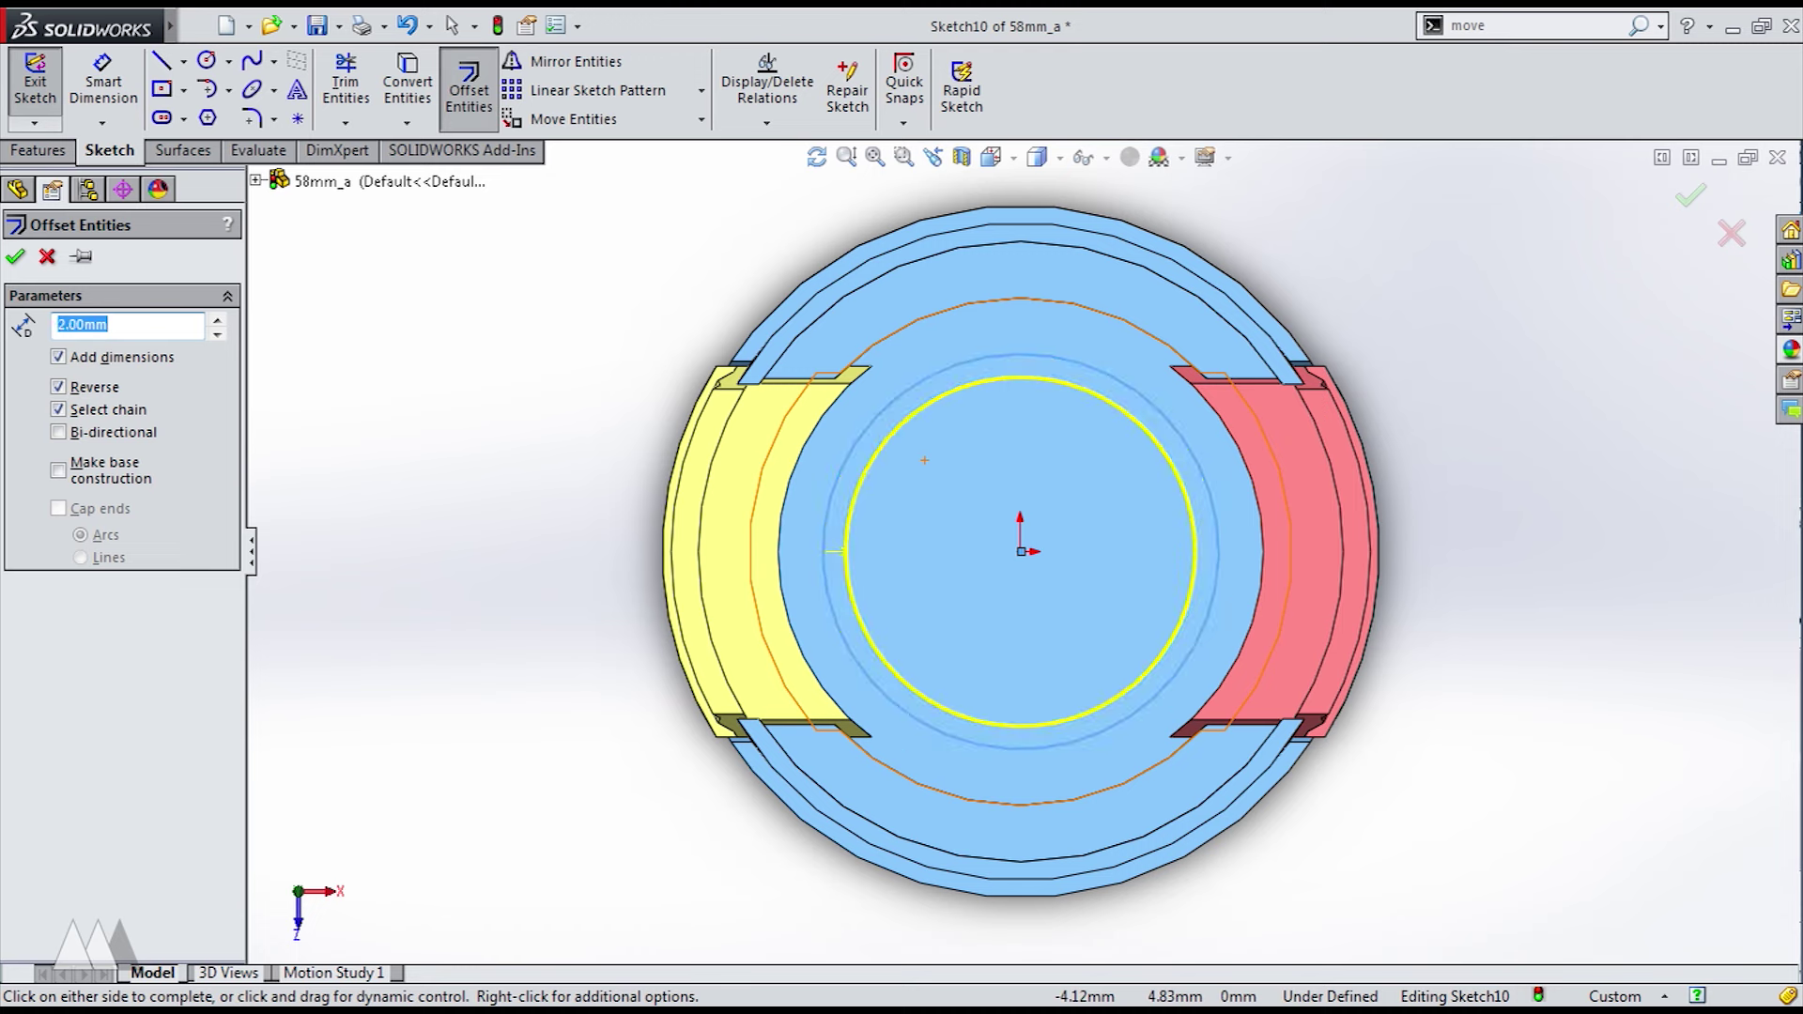
key(Return)
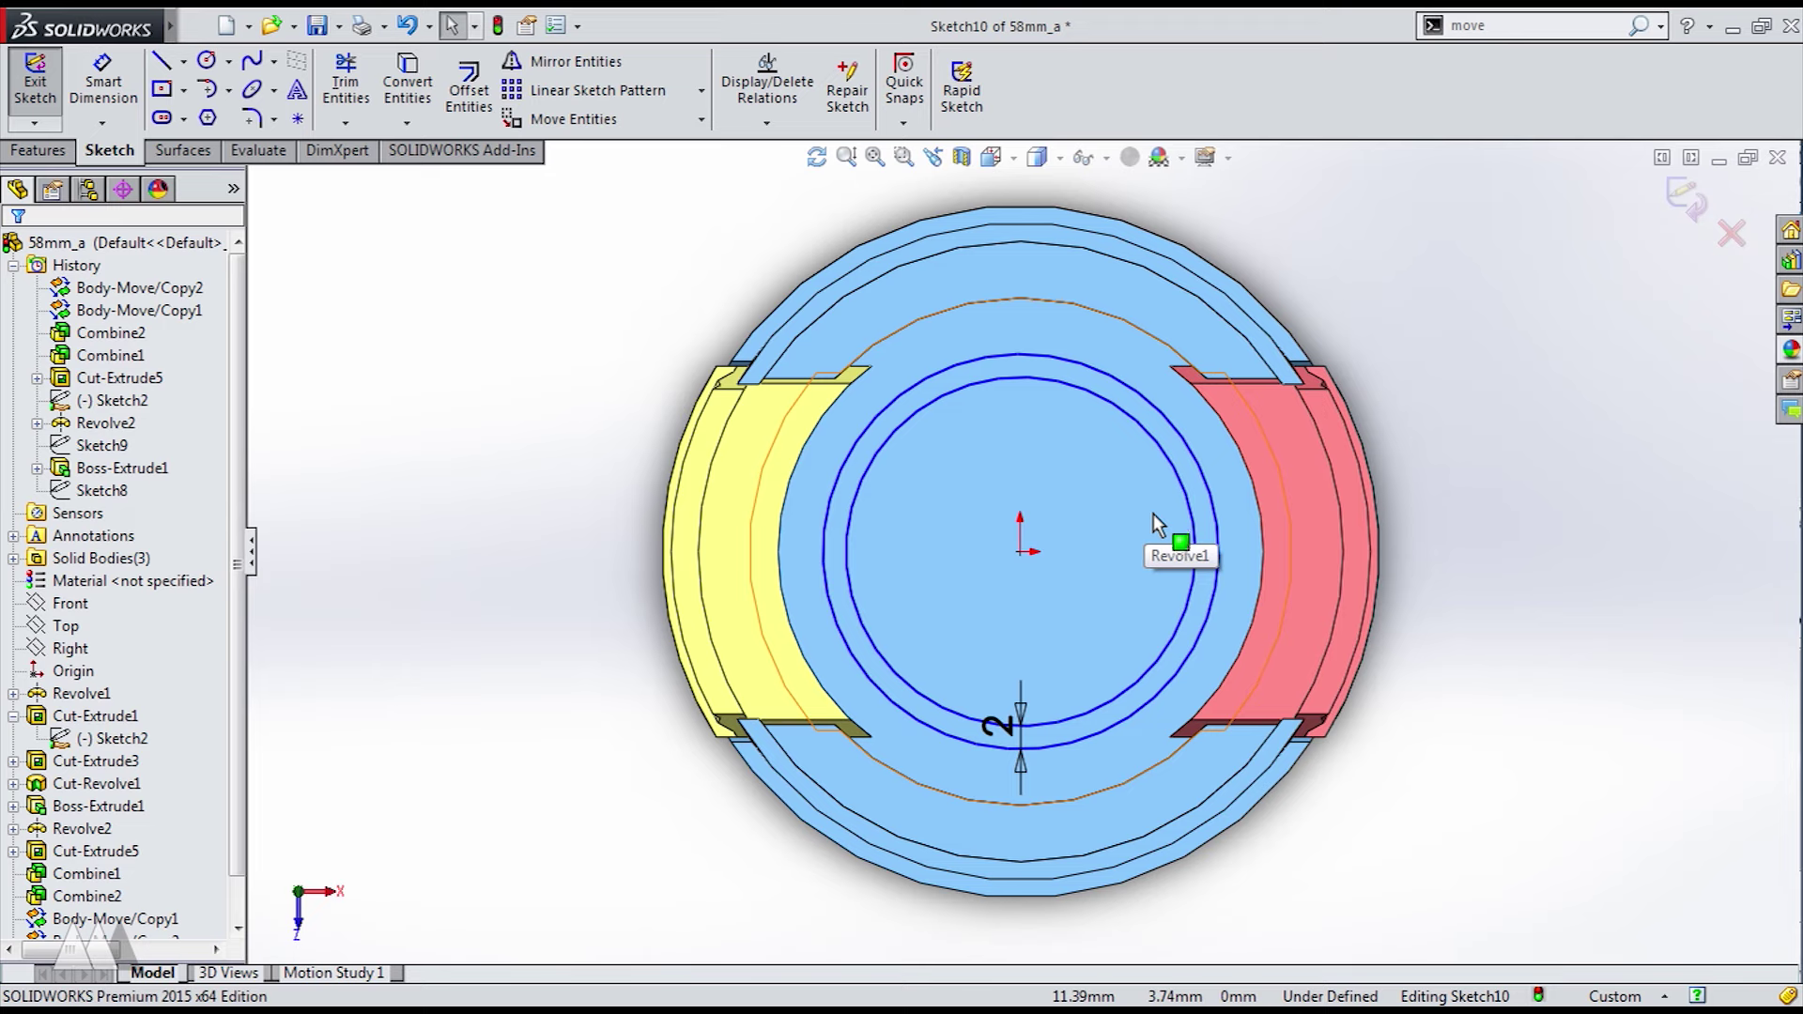
- Sketch a center rectangle about 48.6 by 16.8 mm on the origin, reaching from the yellow body to the red body
middle_drag(1153, 515, 1143, 382)
click(1009, 595)
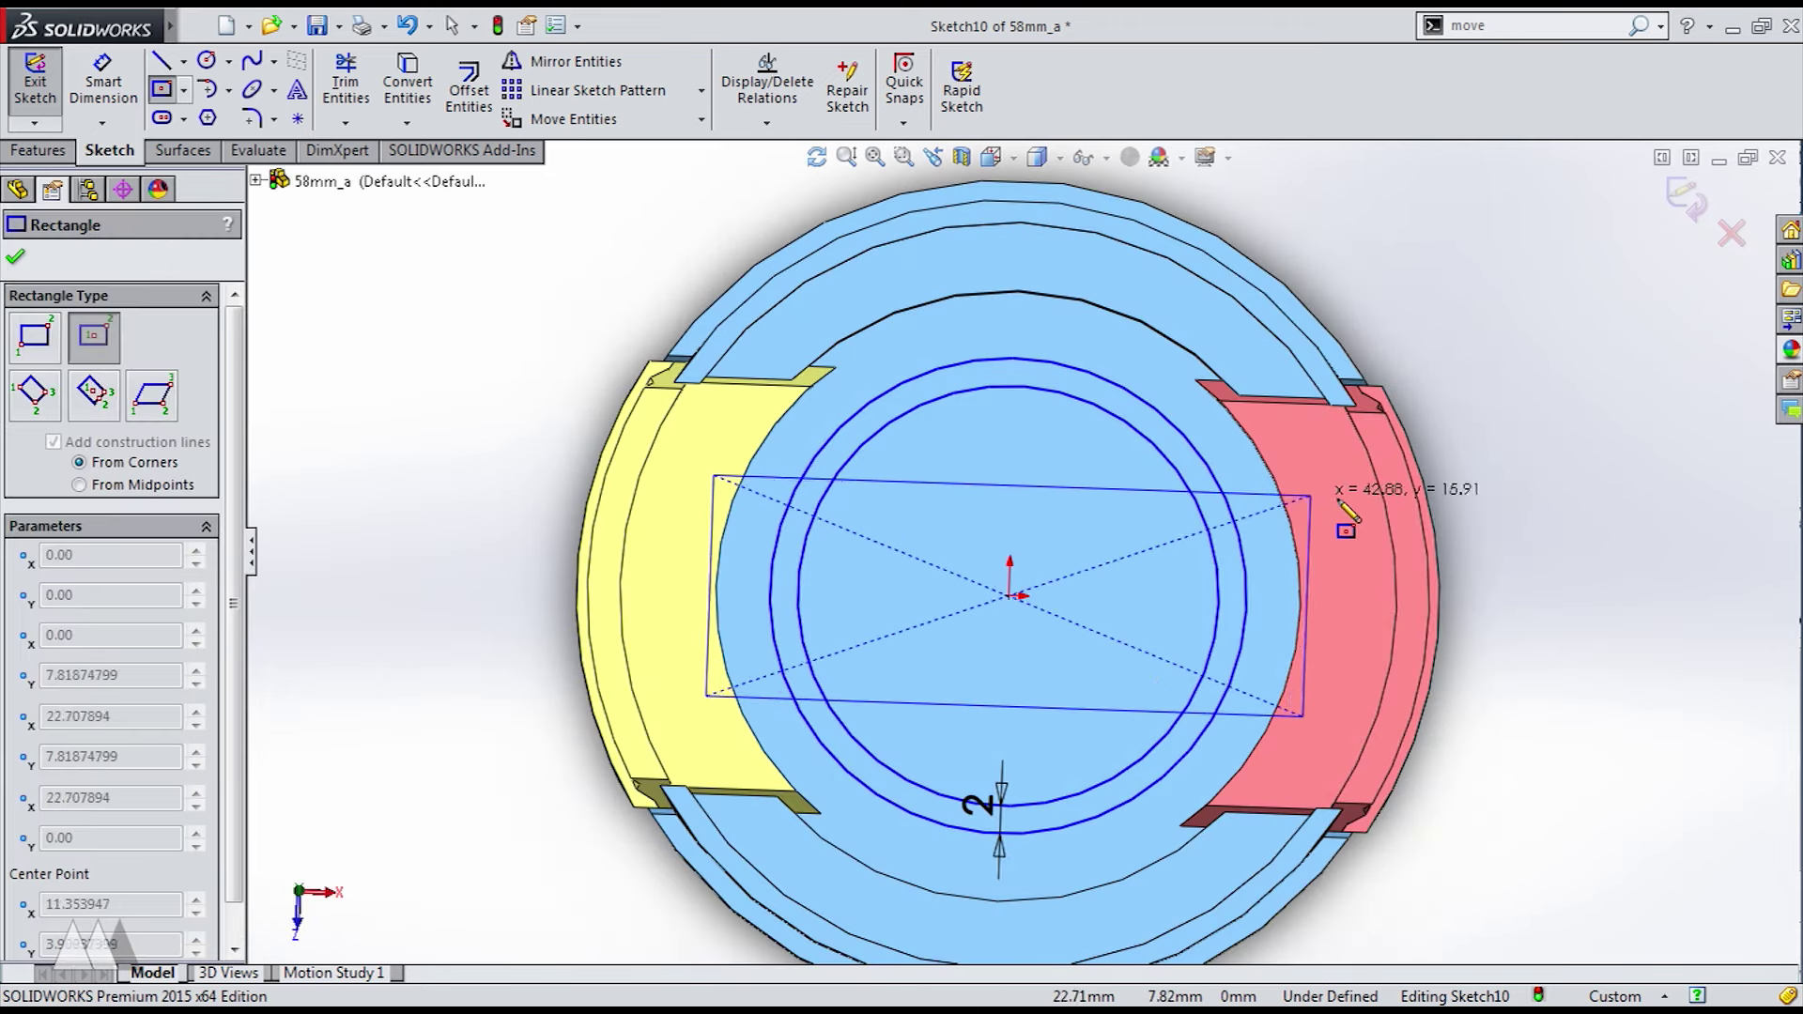
key(Escape)
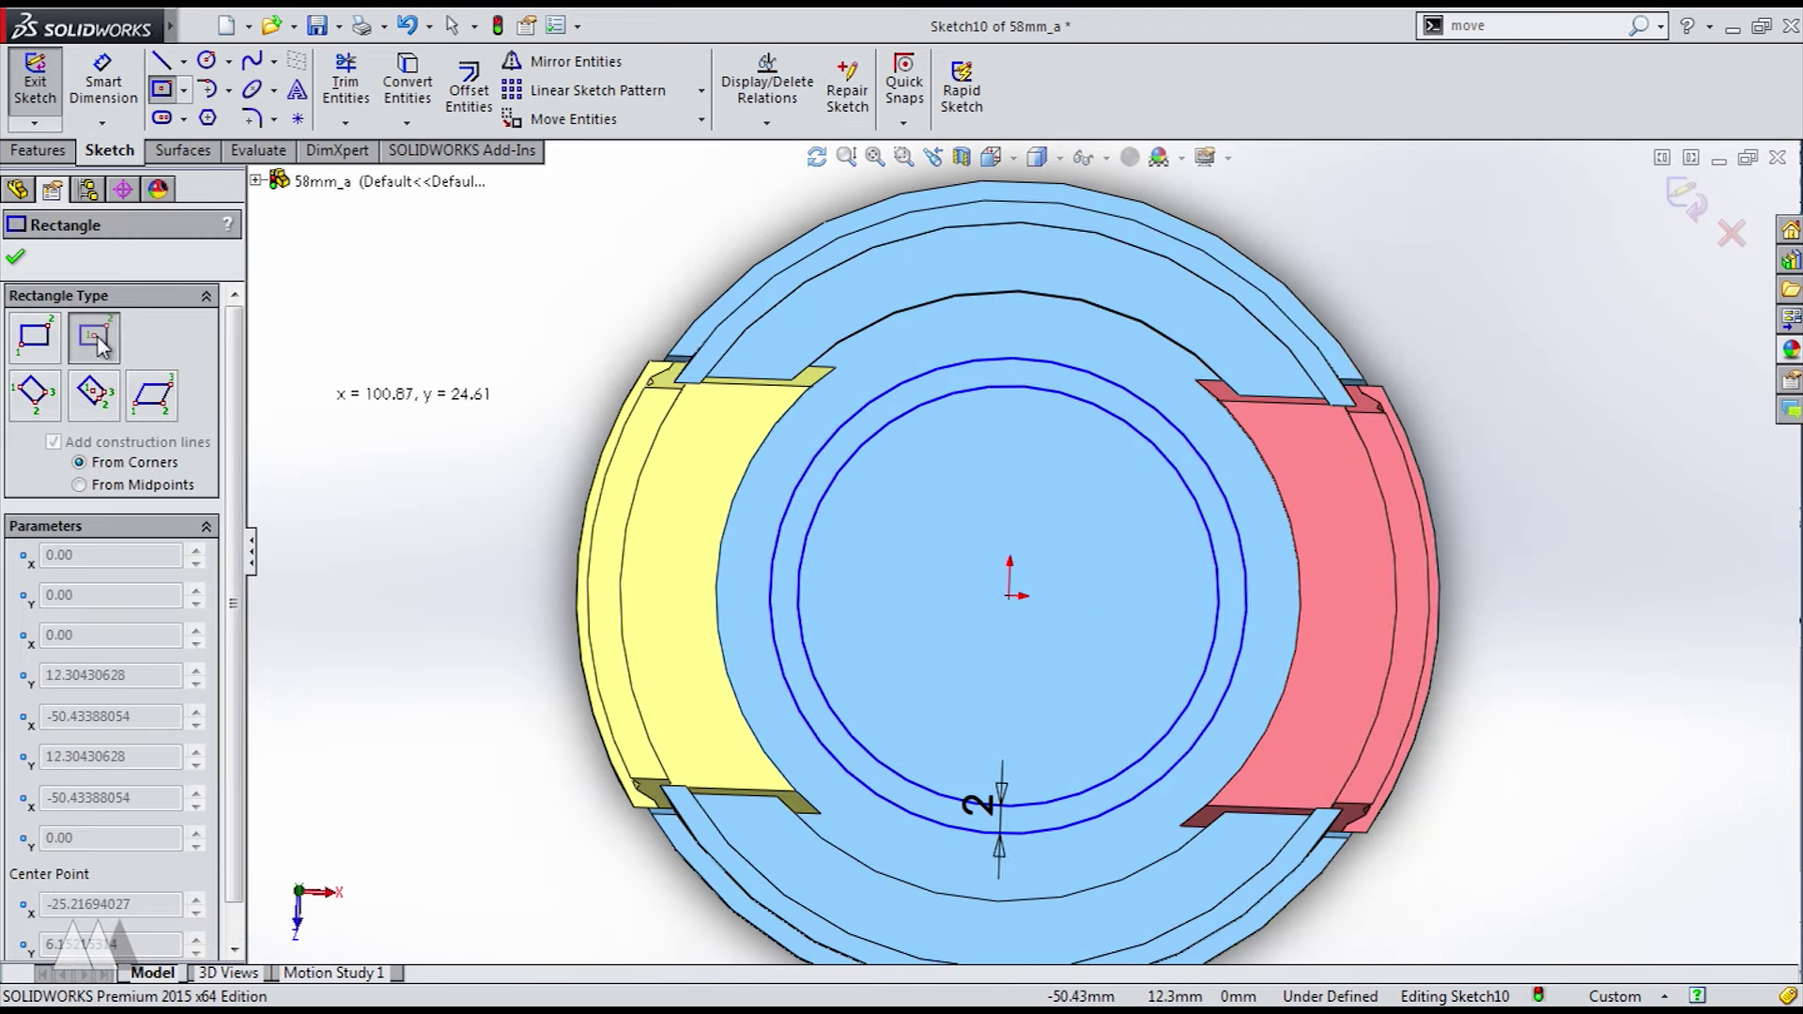
click(1012, 596)
click(1350, 490)
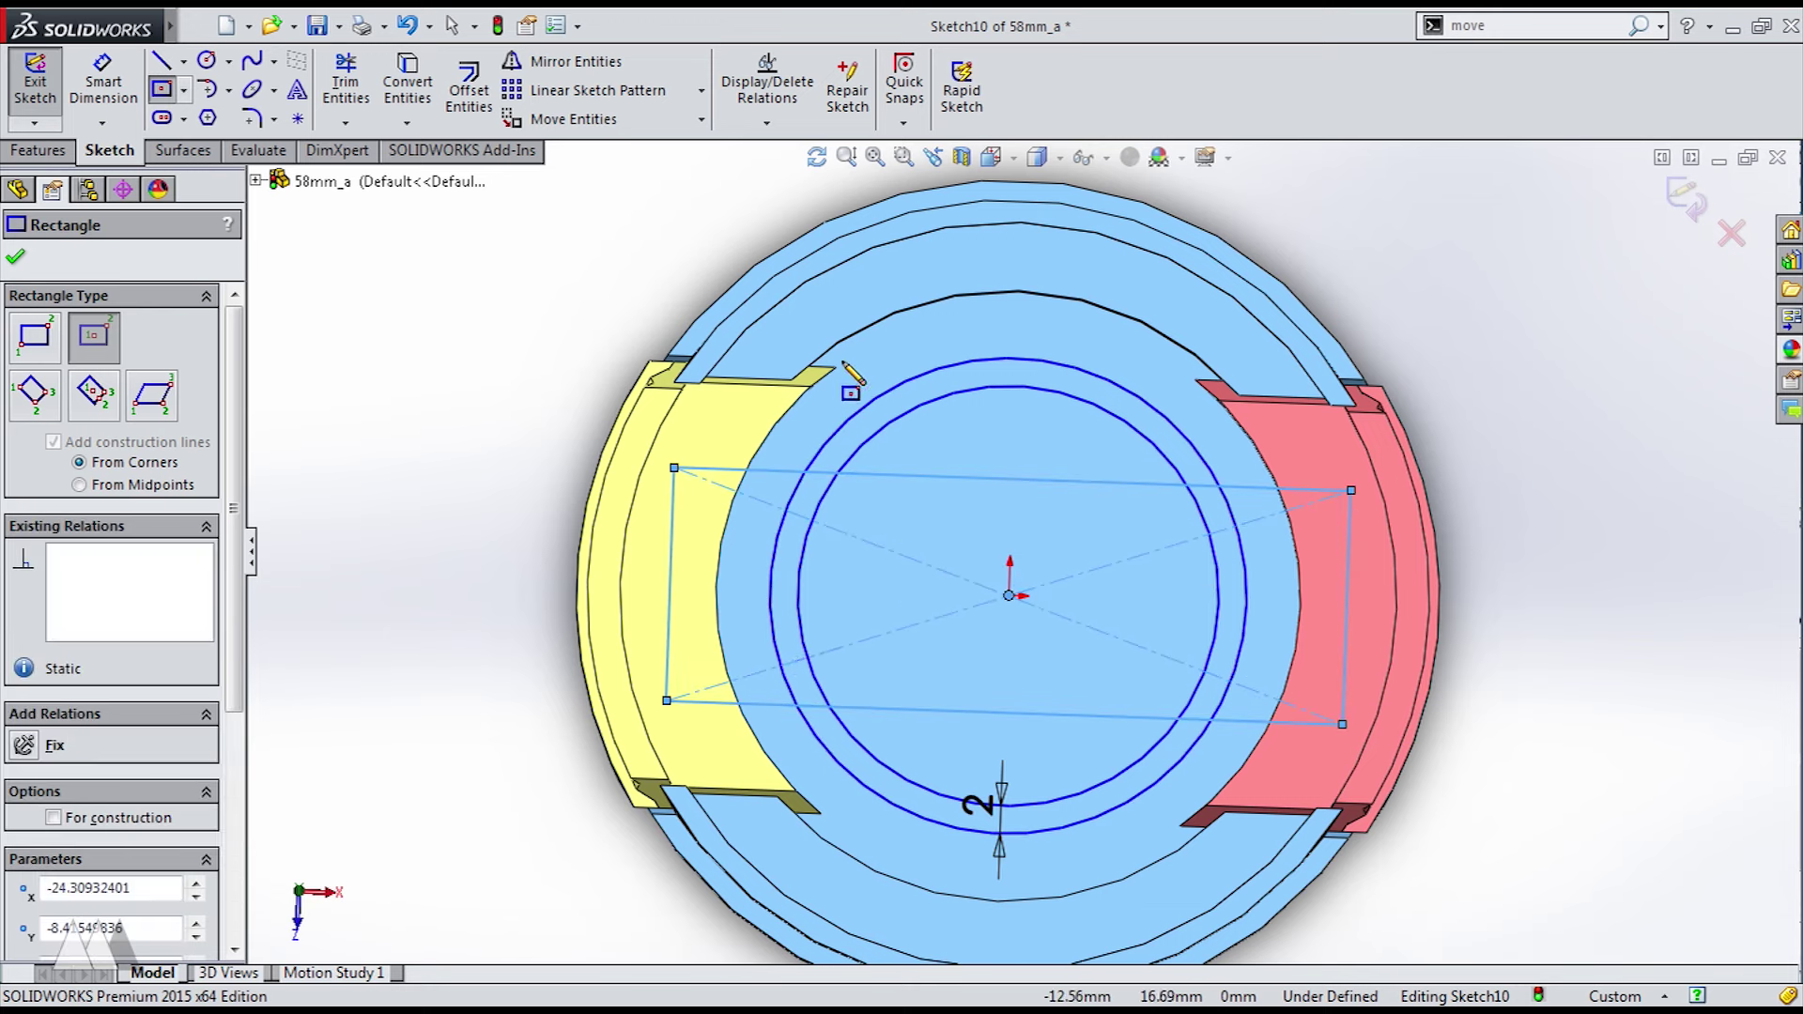
key(Escape)
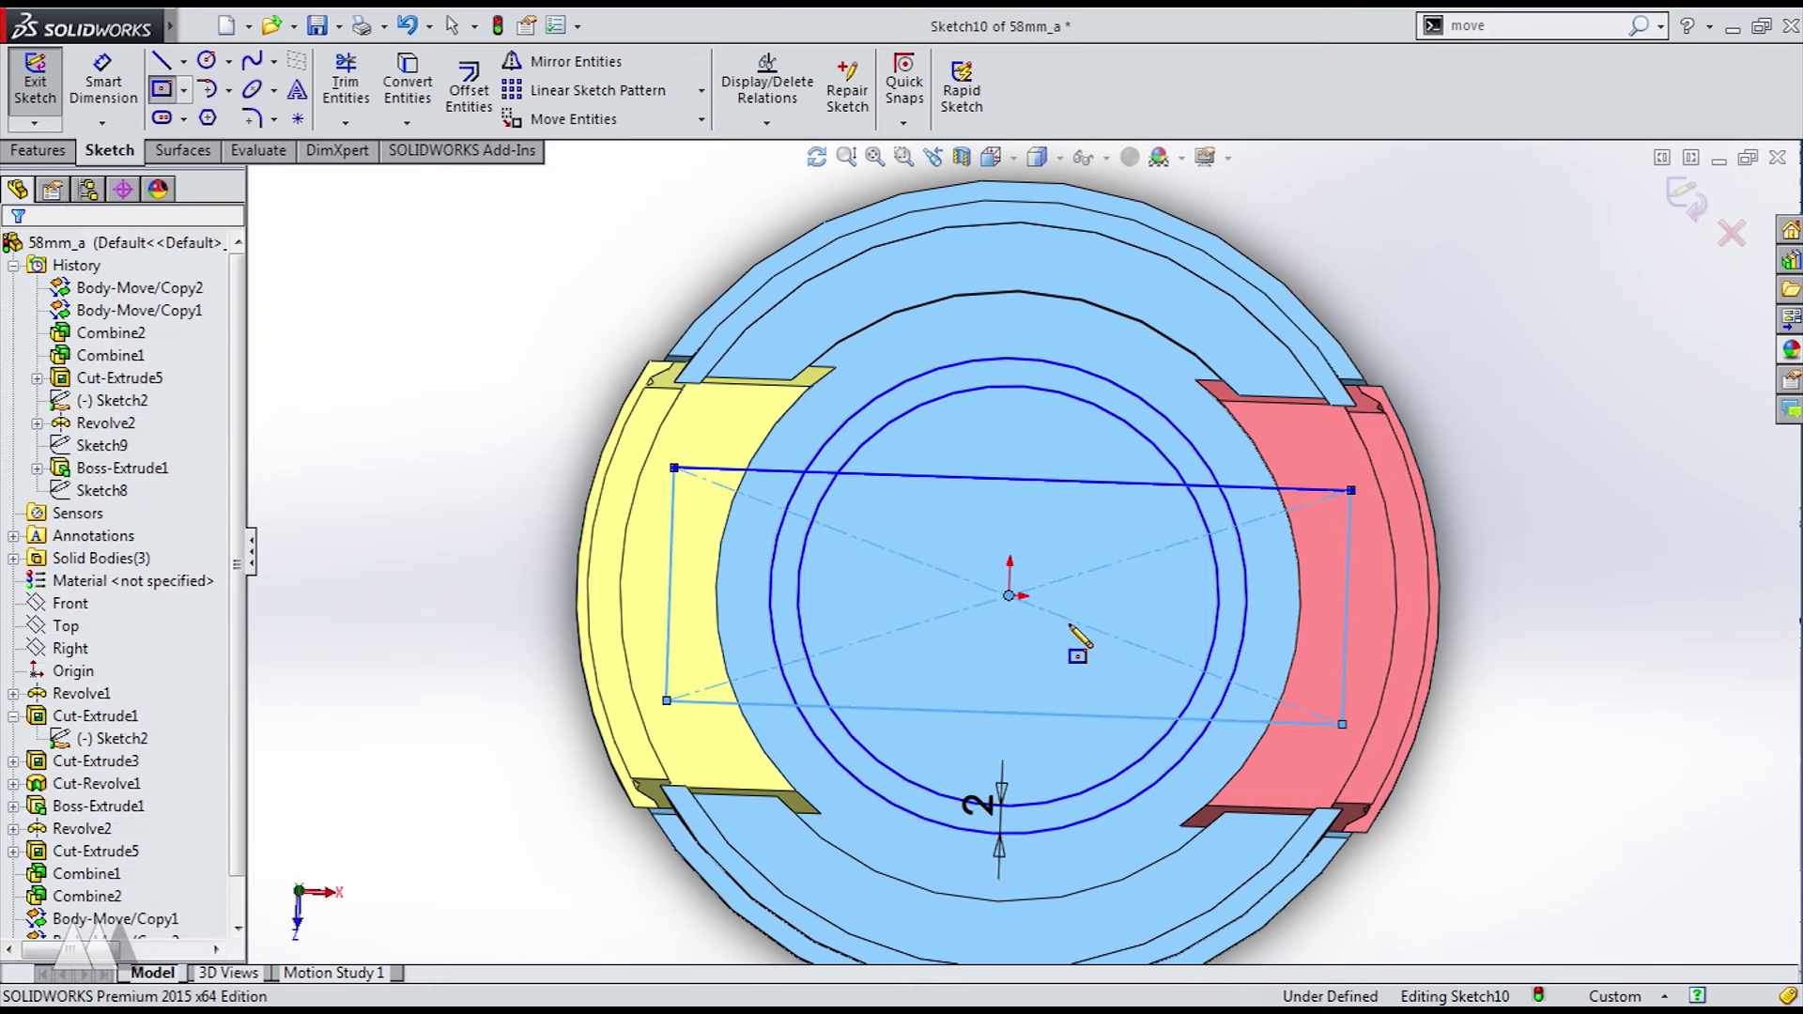
- Delete the rectangle's two diagonal construction lines and both short sides, keeping only the two long horizontal lines
click(1069, 619)
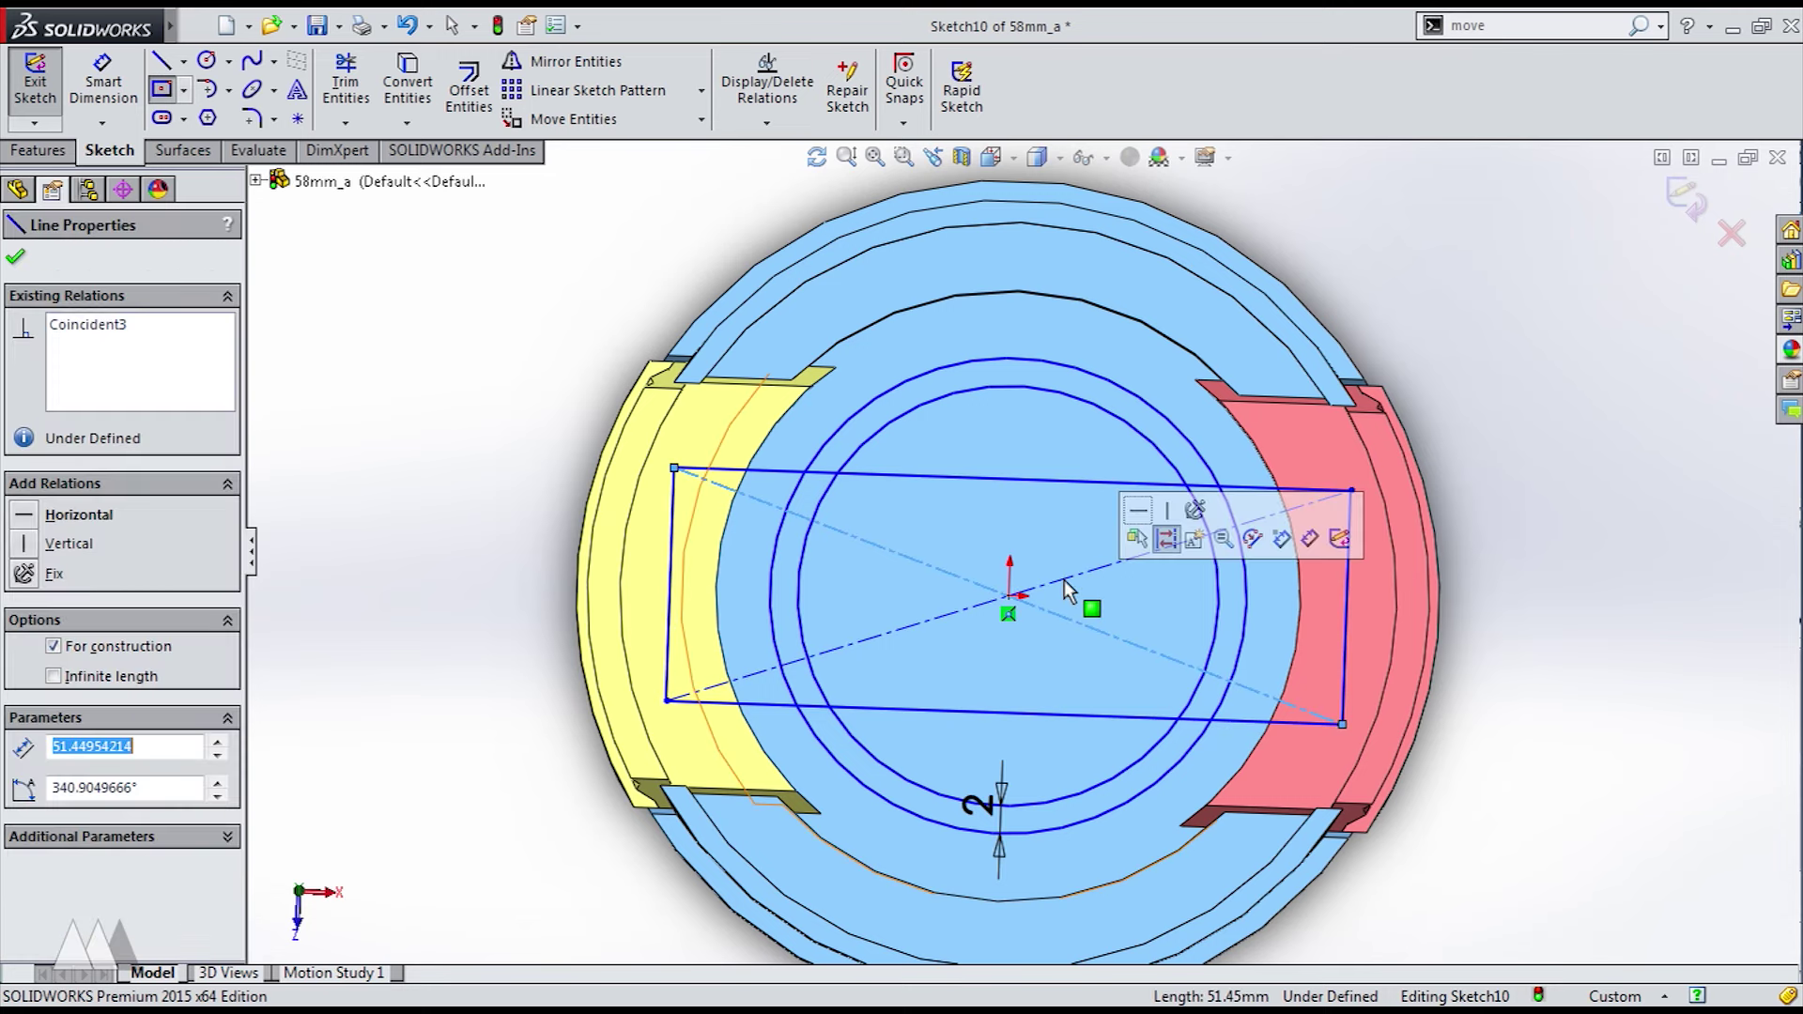
ctrl+click(1067, 580)
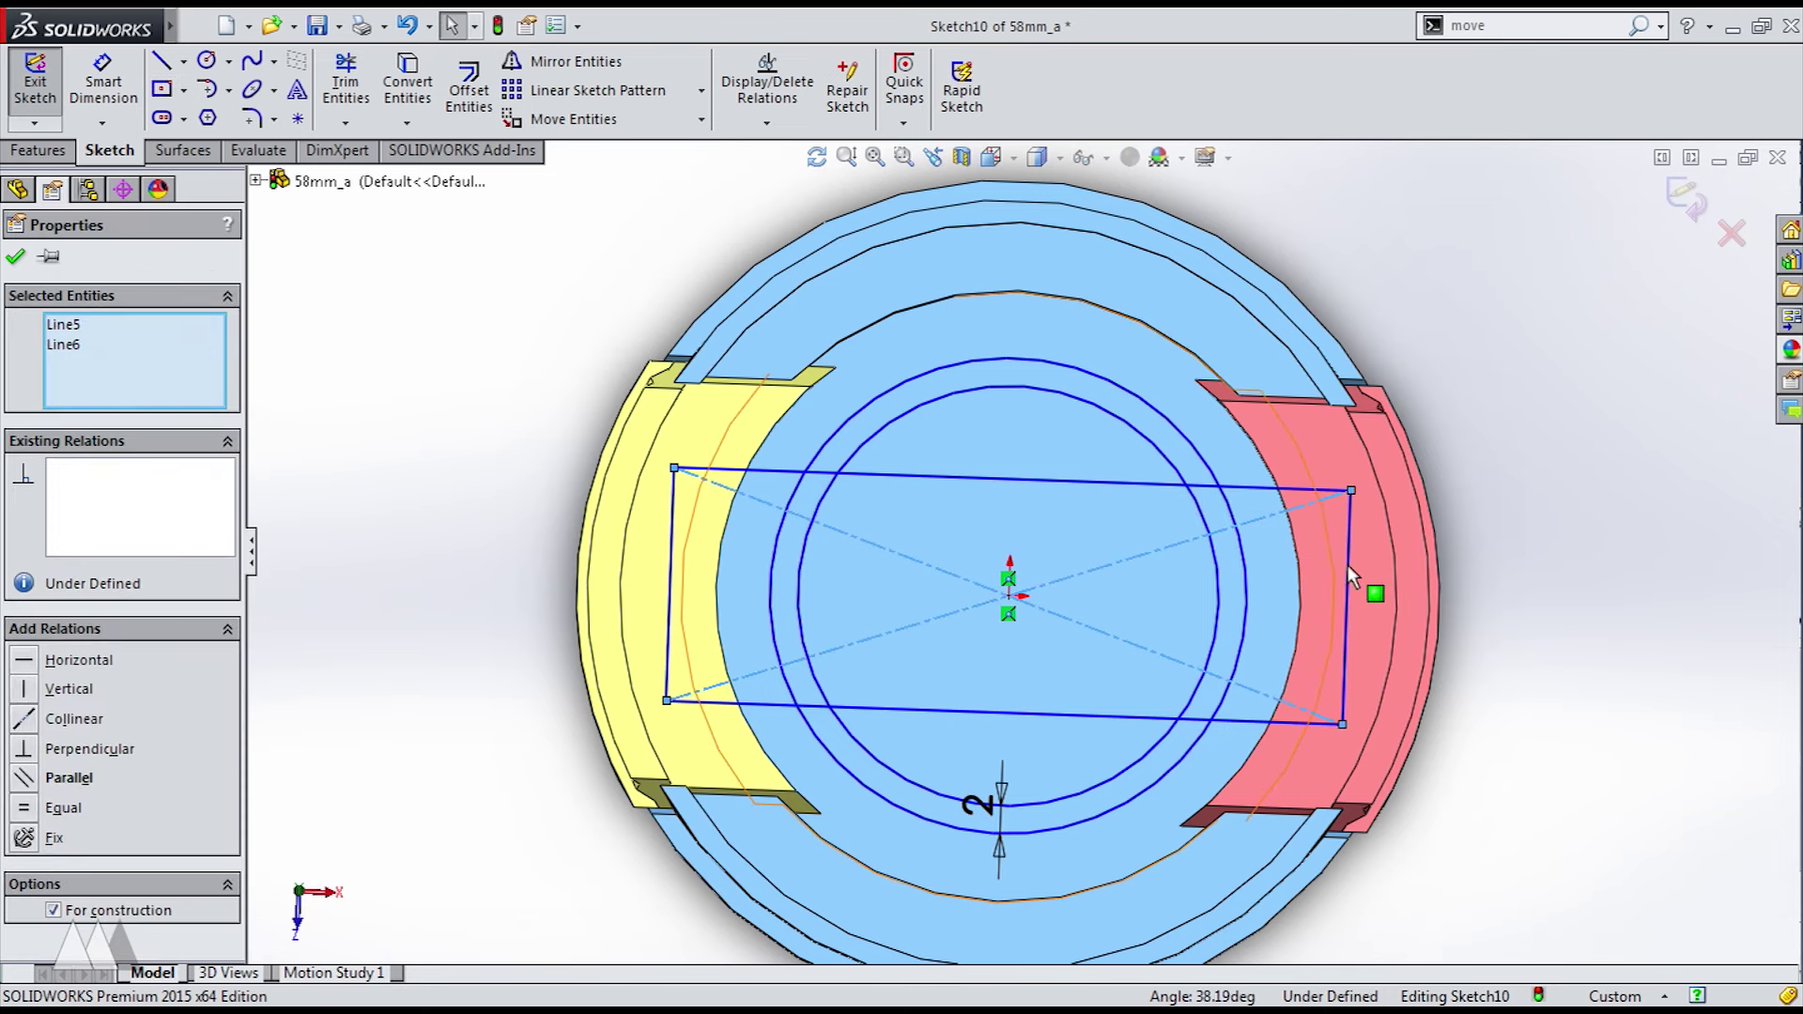
ctrl+click(1347, 608)
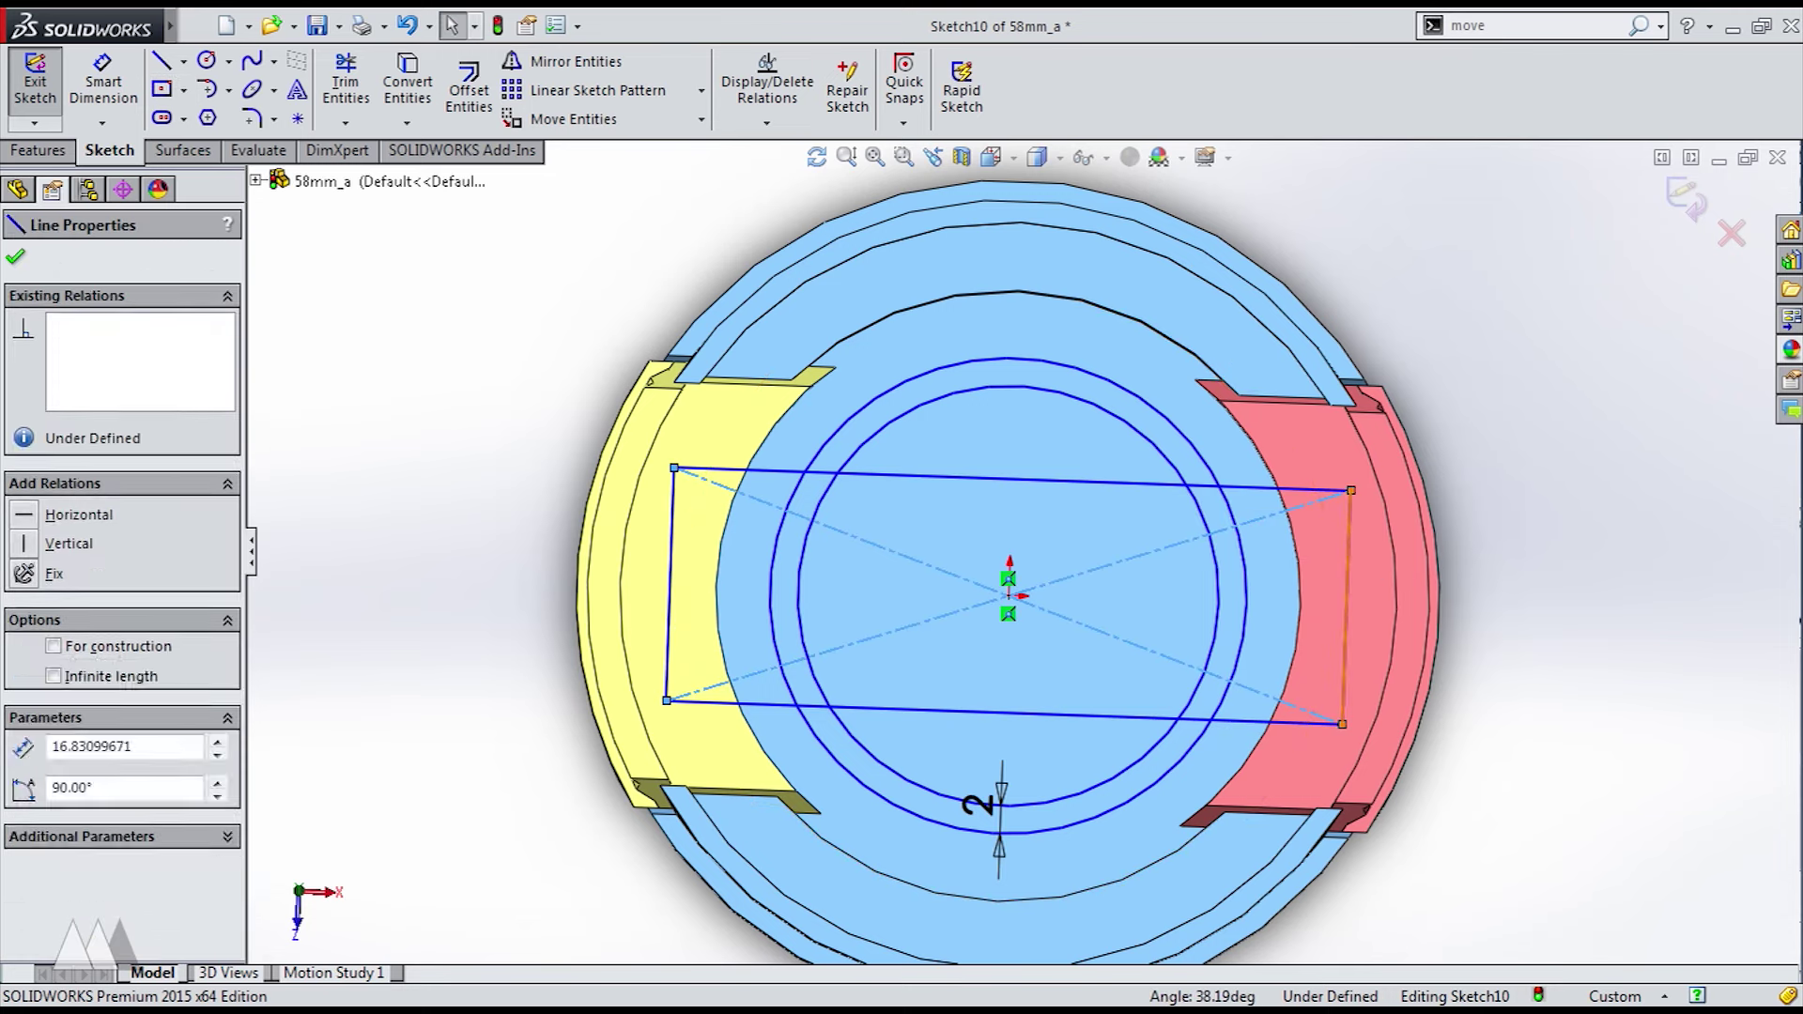
ctrl+click(672, 567)
key(Delete)
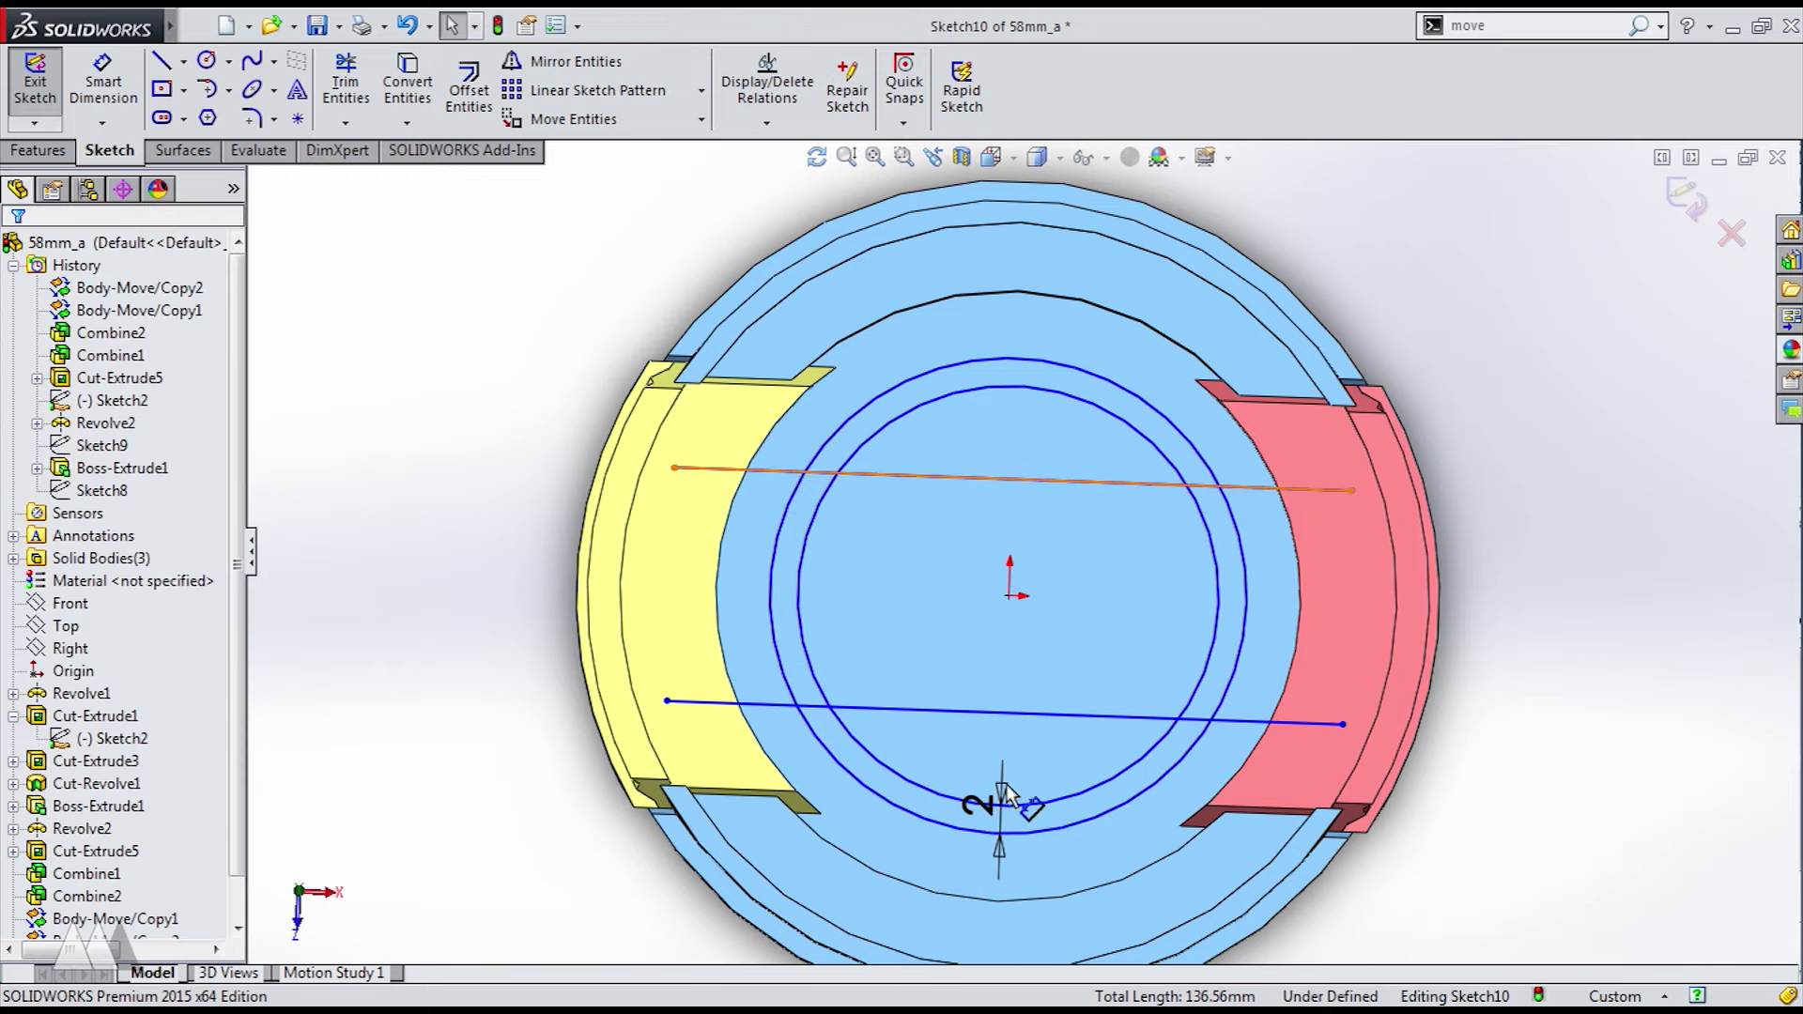
- Offset each of the two long horizontal lines 2 mm outward, away from the origin
click(993, 475)
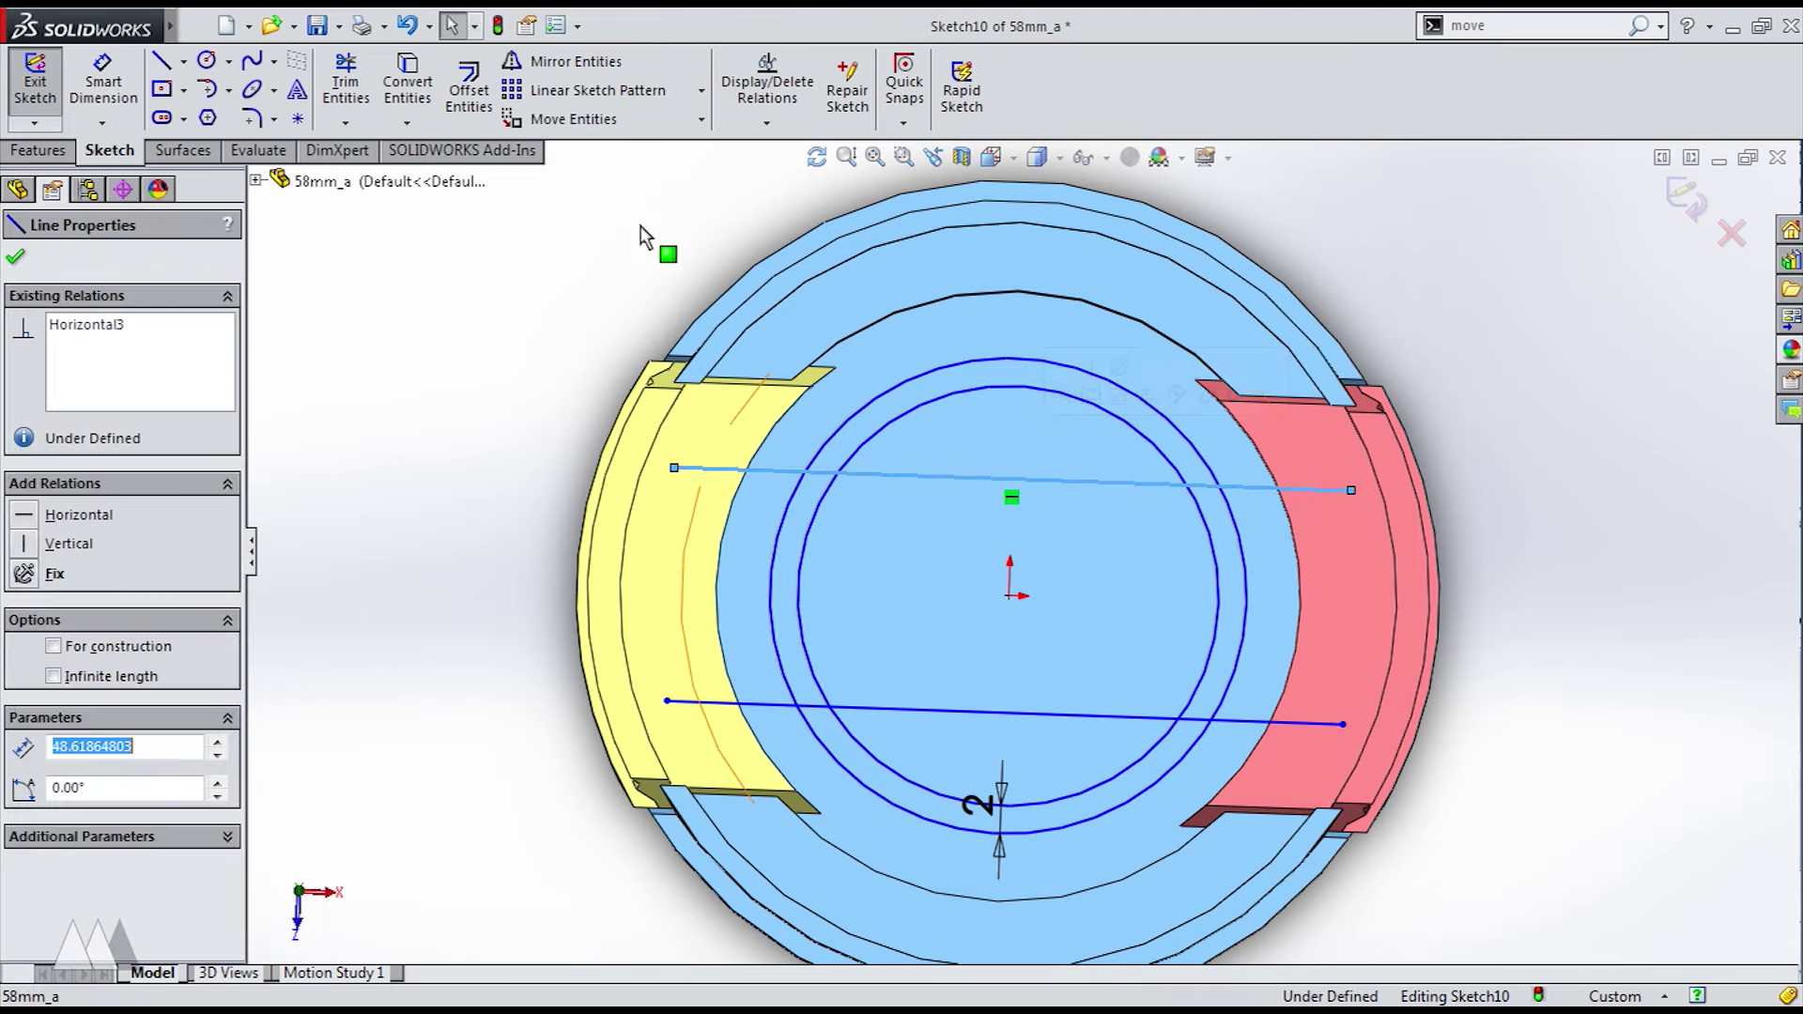
click(485, 111)
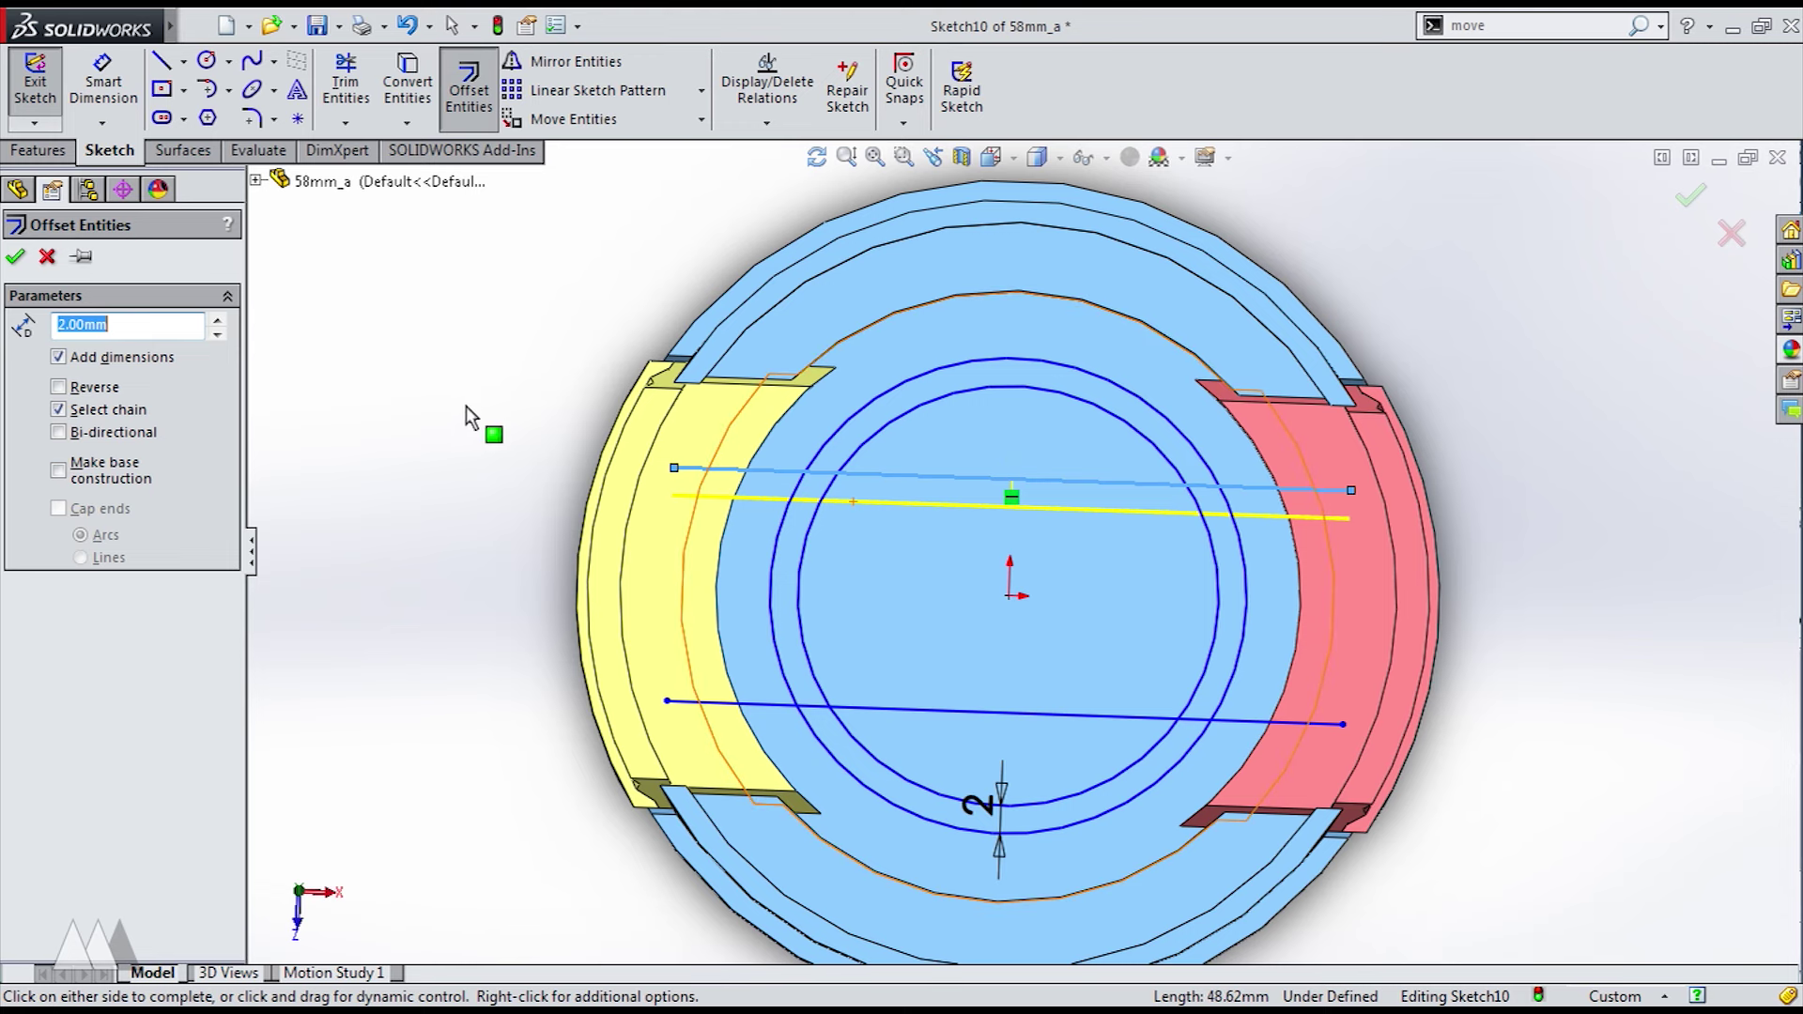
click(101, 394)
click(15, 257)
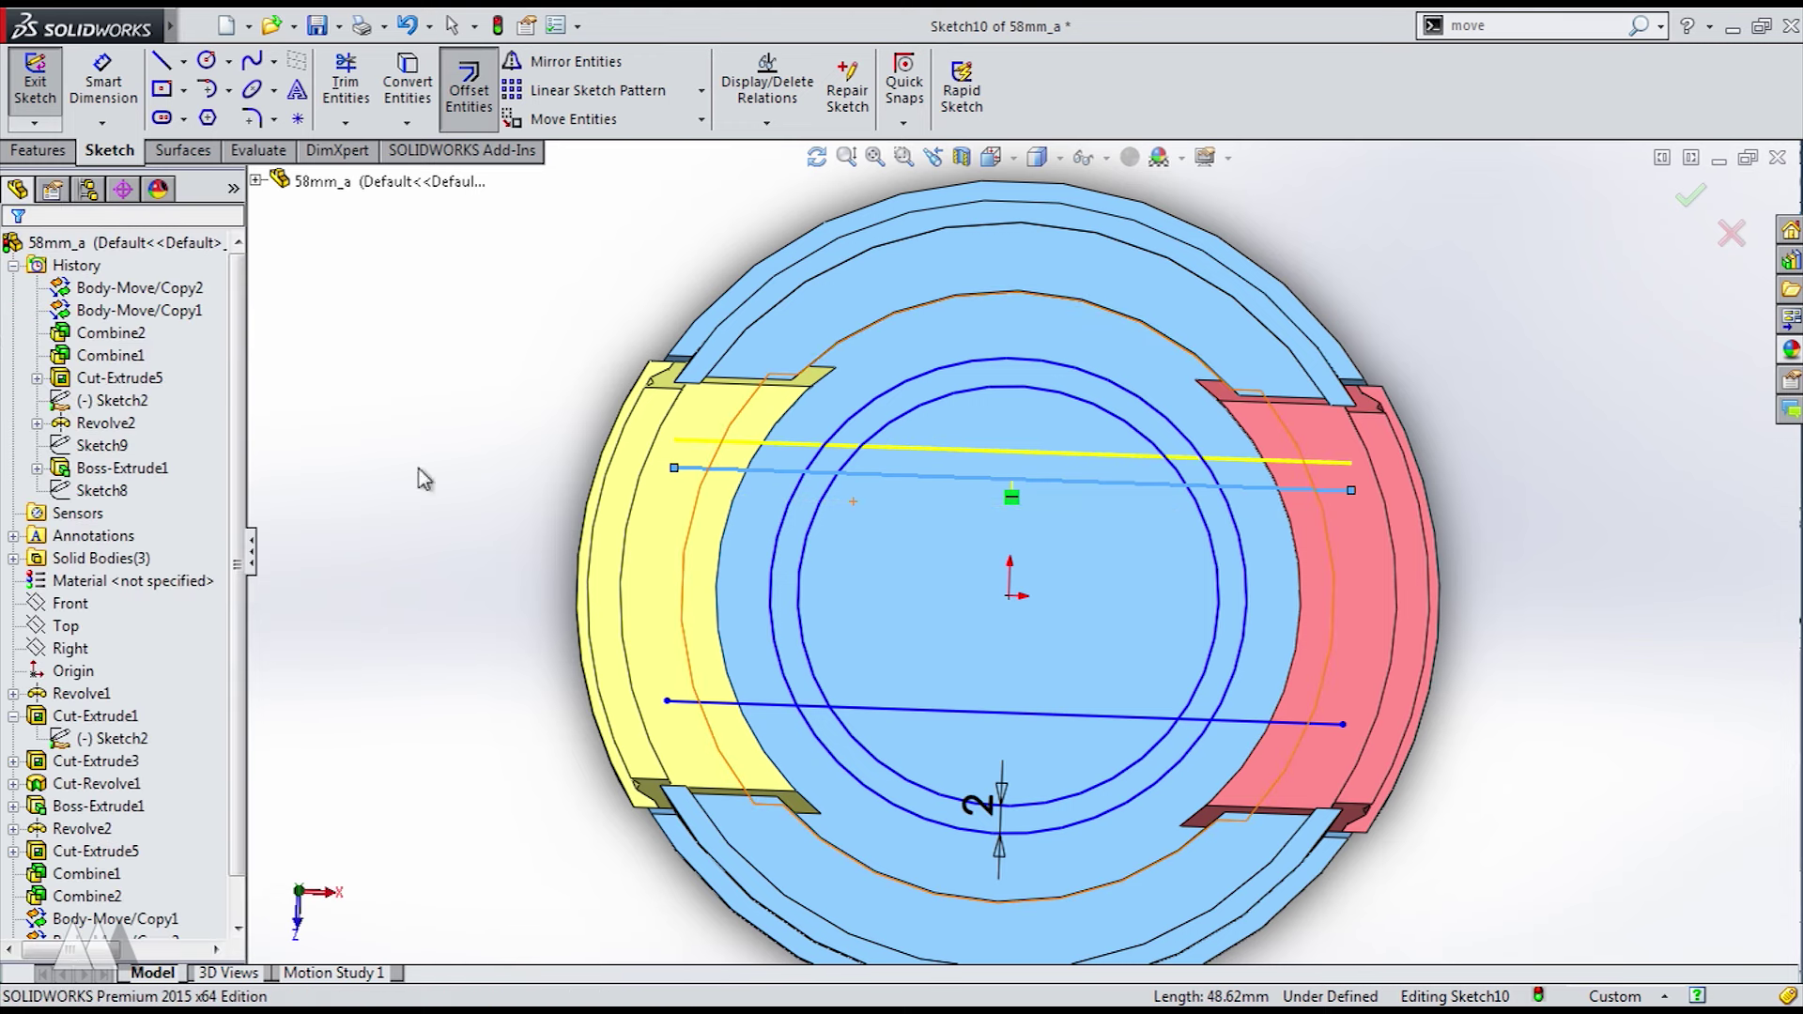
click(473, 98)
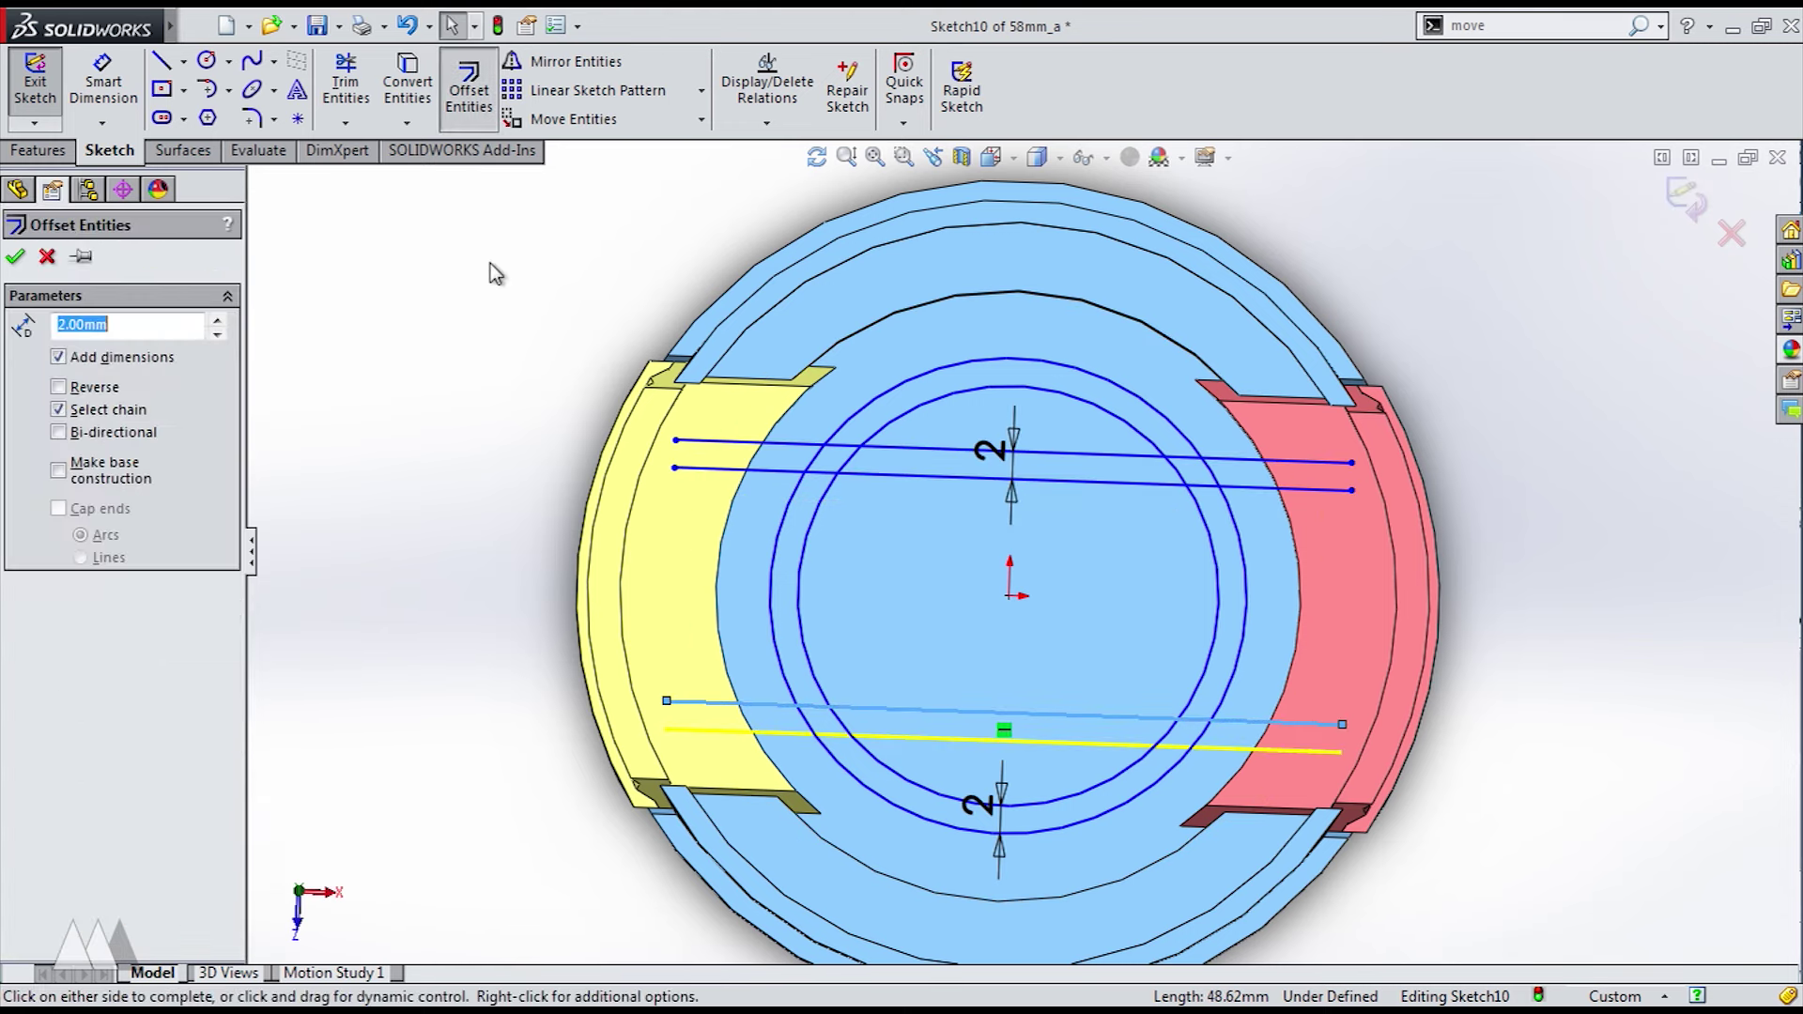
click(19, 257)
- Close both ends of the two line pairs with short vertical lines to form two narrow horizontal rails
key(l)
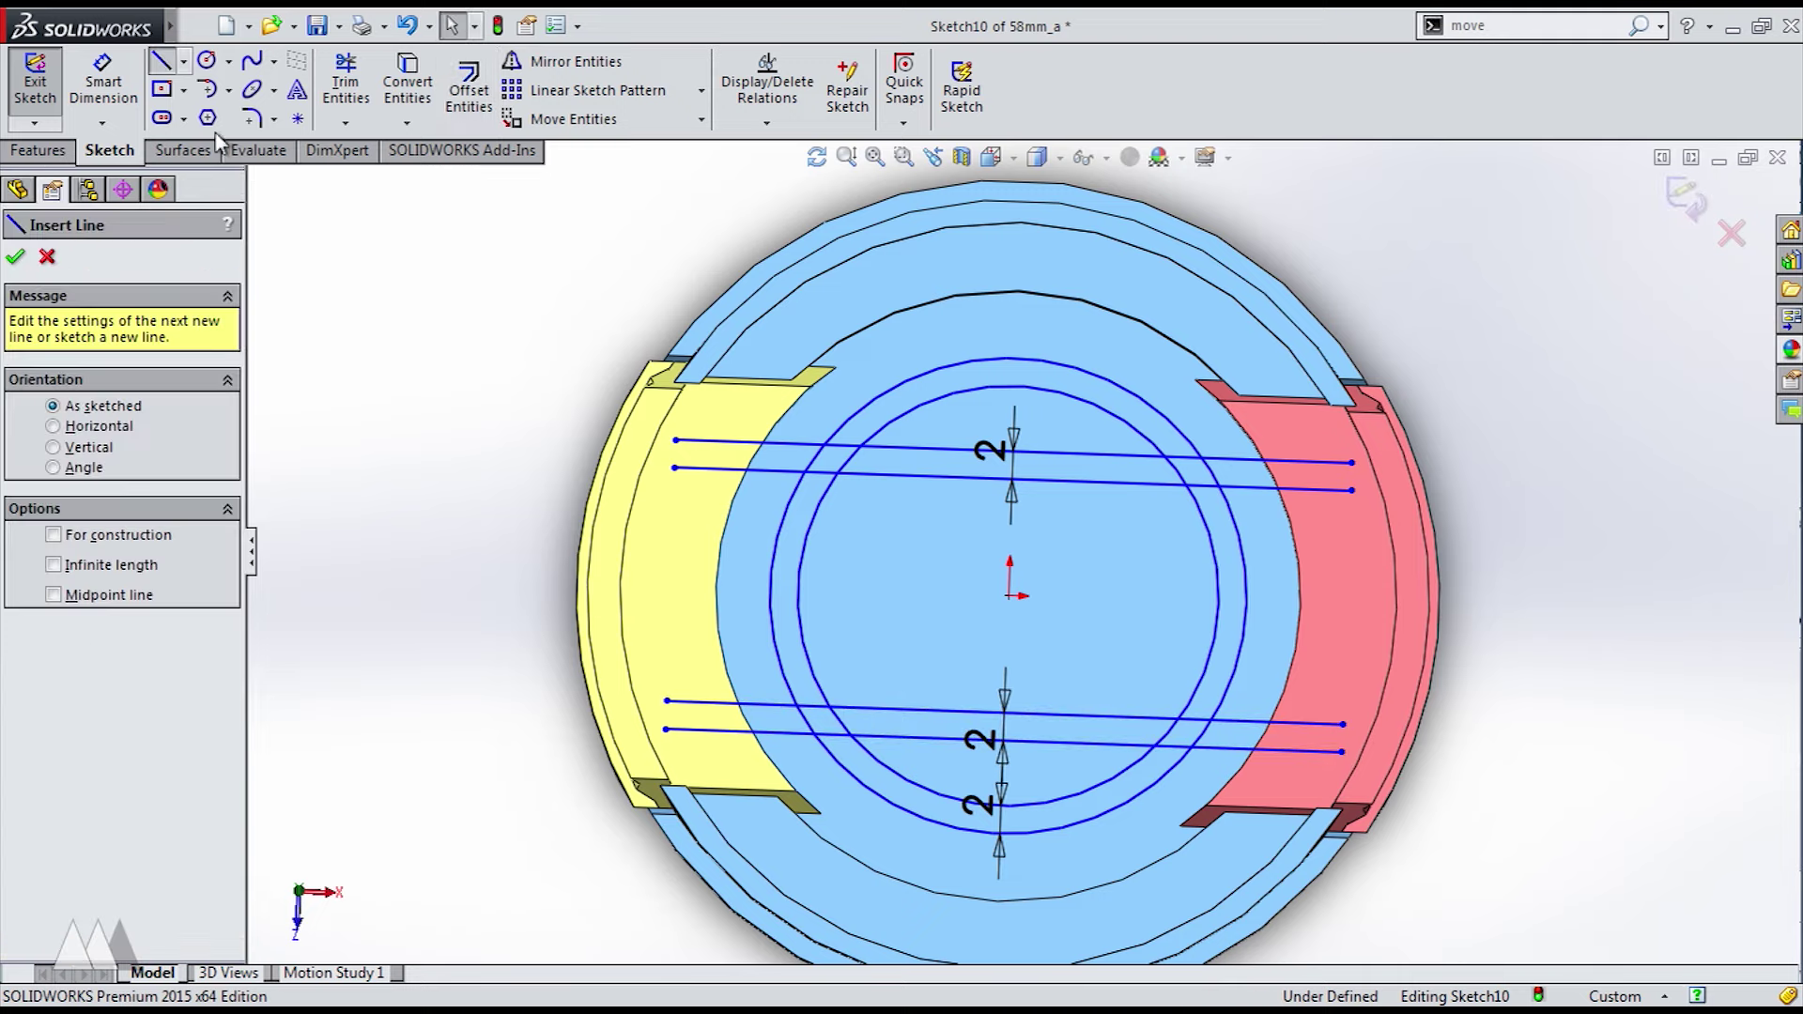
click(666, 729)
click(667, 701)
click(675, 468)
click(676, 440)
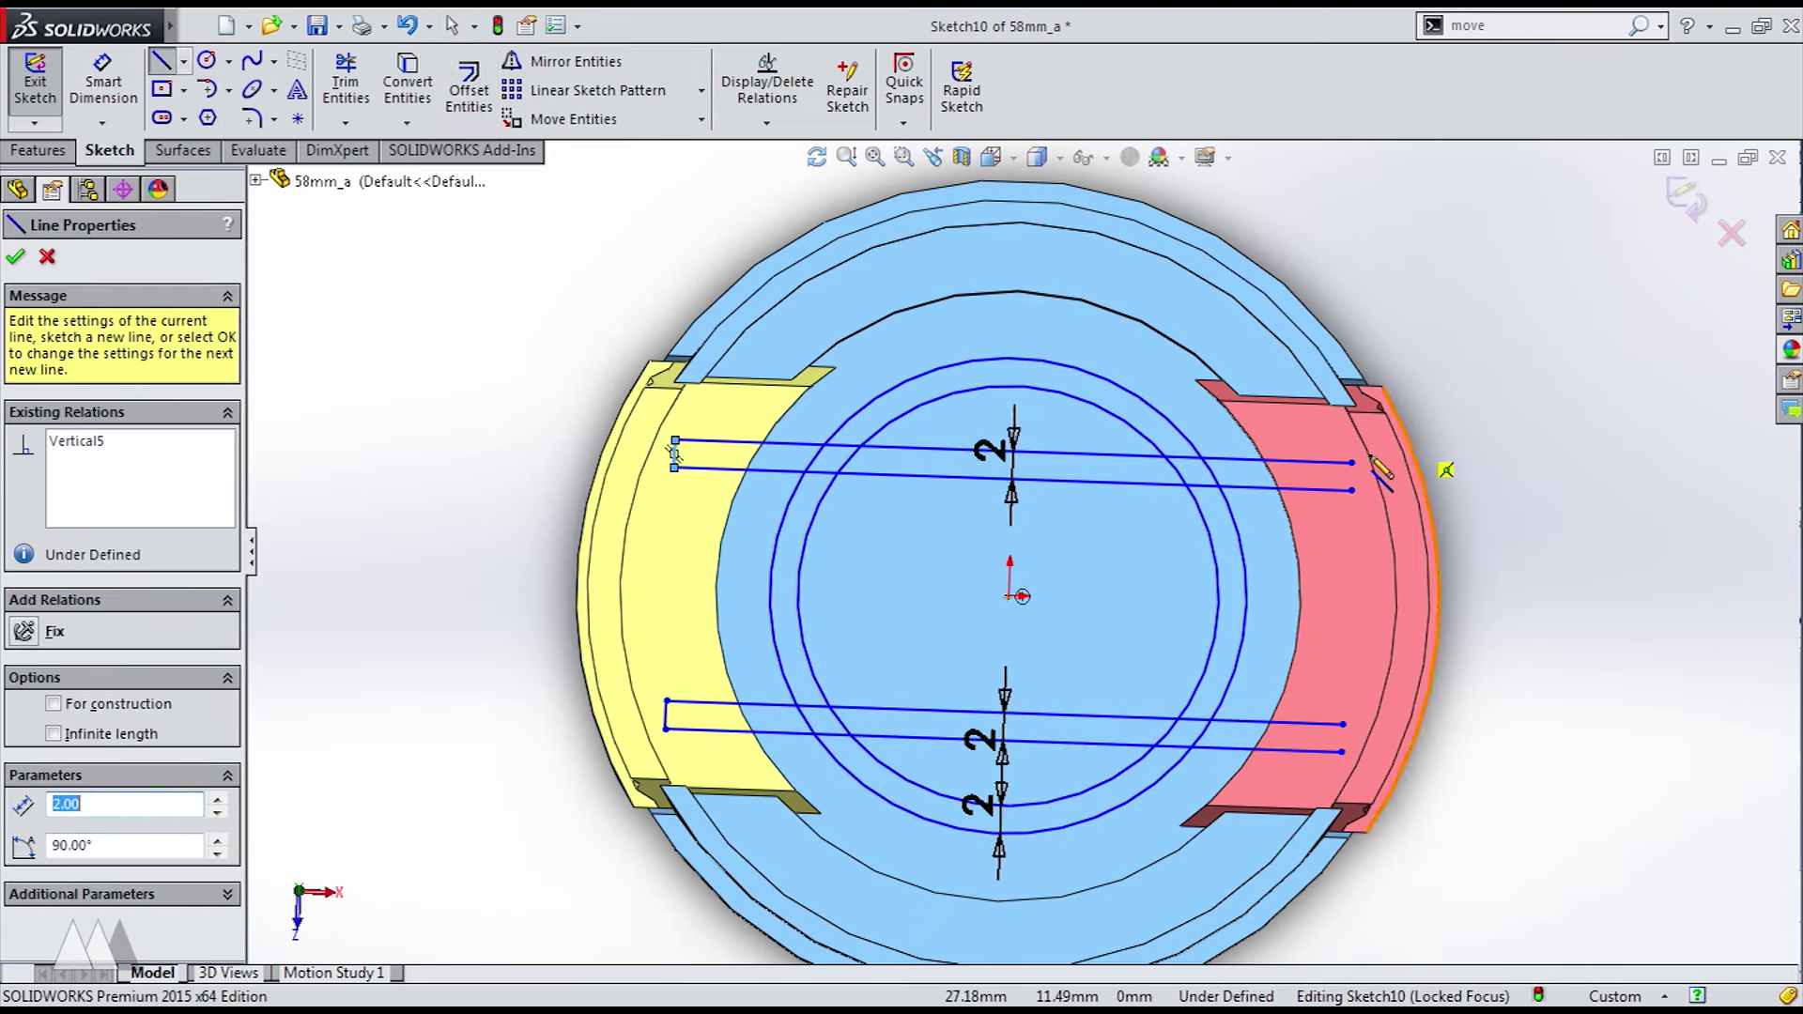
click(1351, 463)
click(1352, 490)
click(1342, 752)
click(1343, 724)
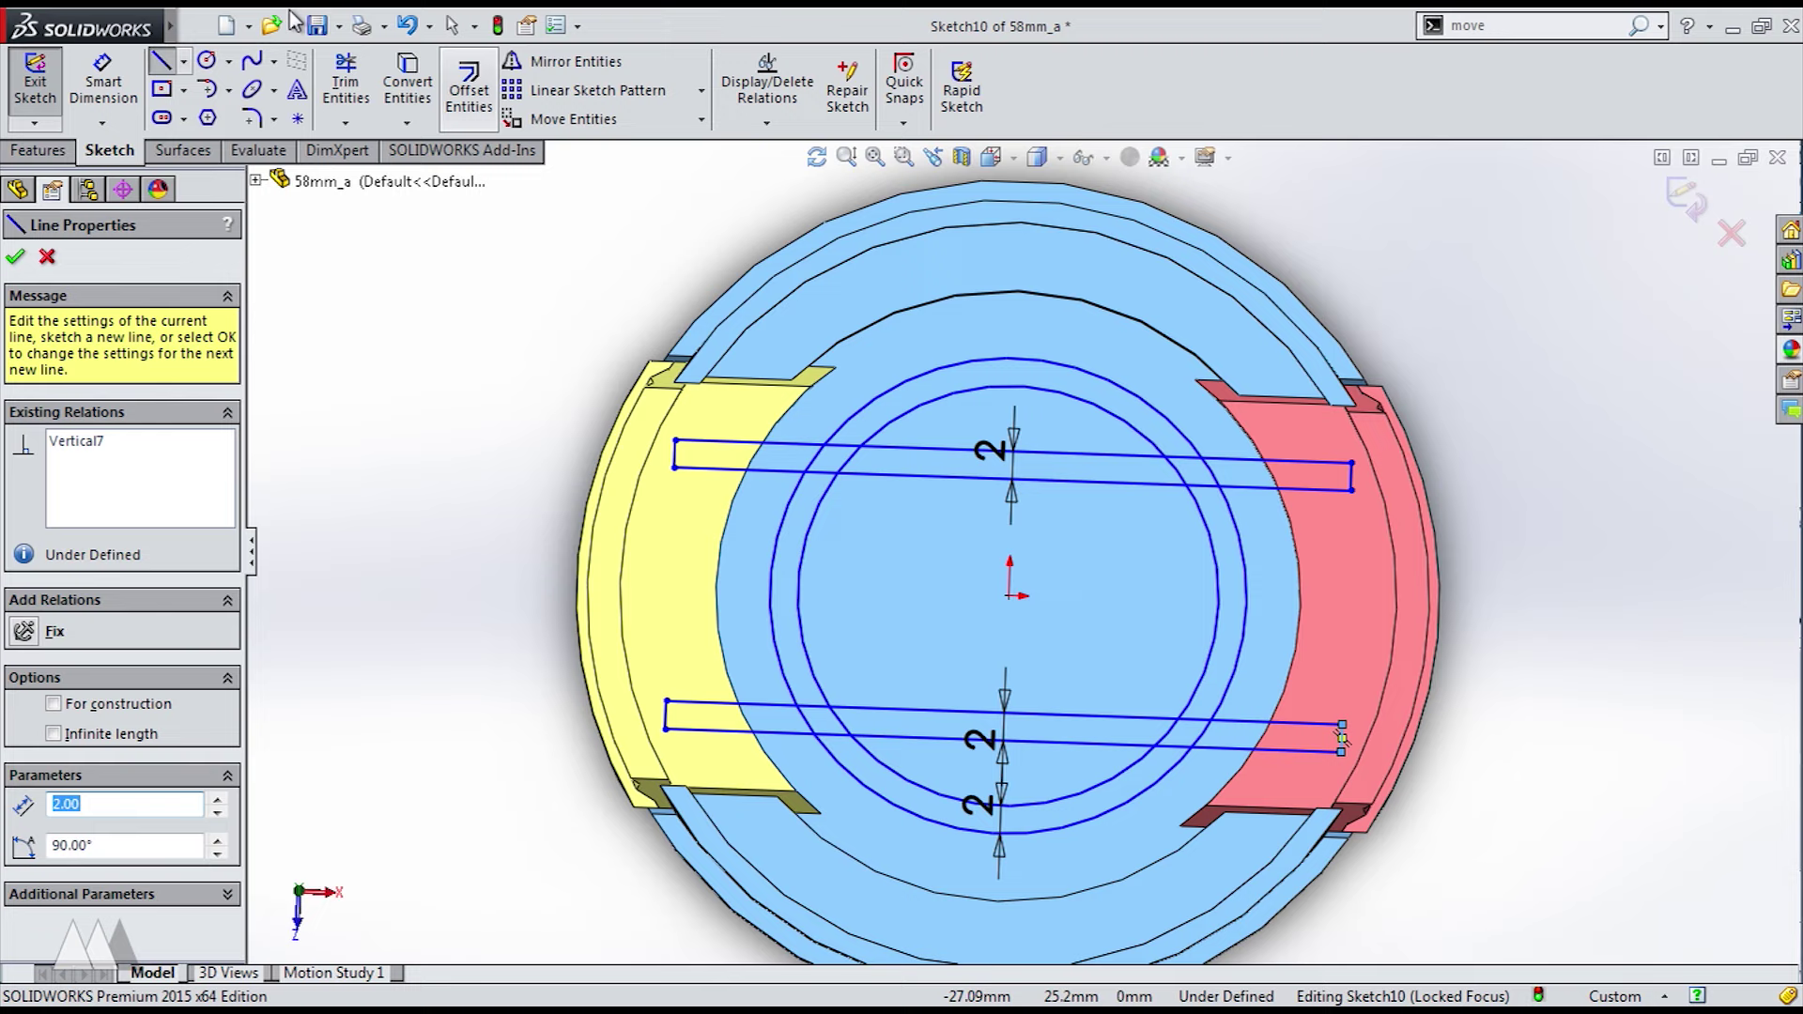
- Trim the rail lines inside the ring and the outer circle's arcs between each rail's lines, leaving one outline around the inner circle
click(347, 83)
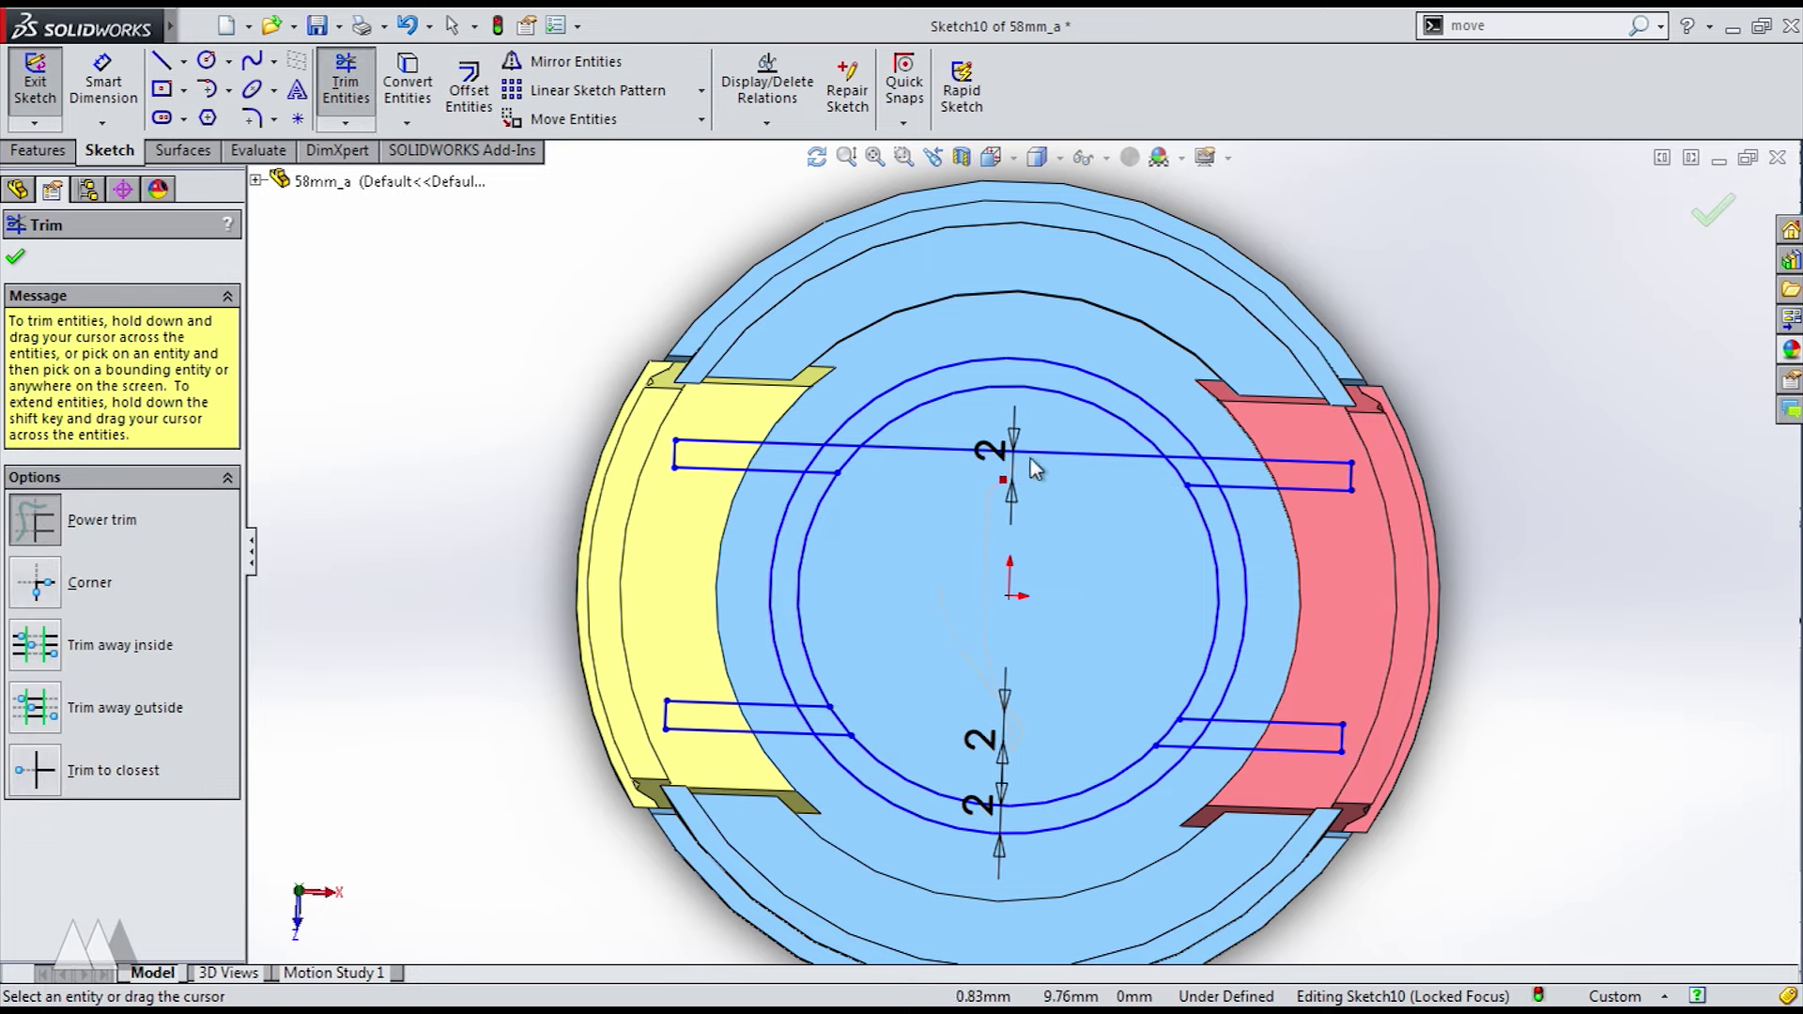
drag(1033, 466, 1026, 462)
scroll(922, 440, down, 4)
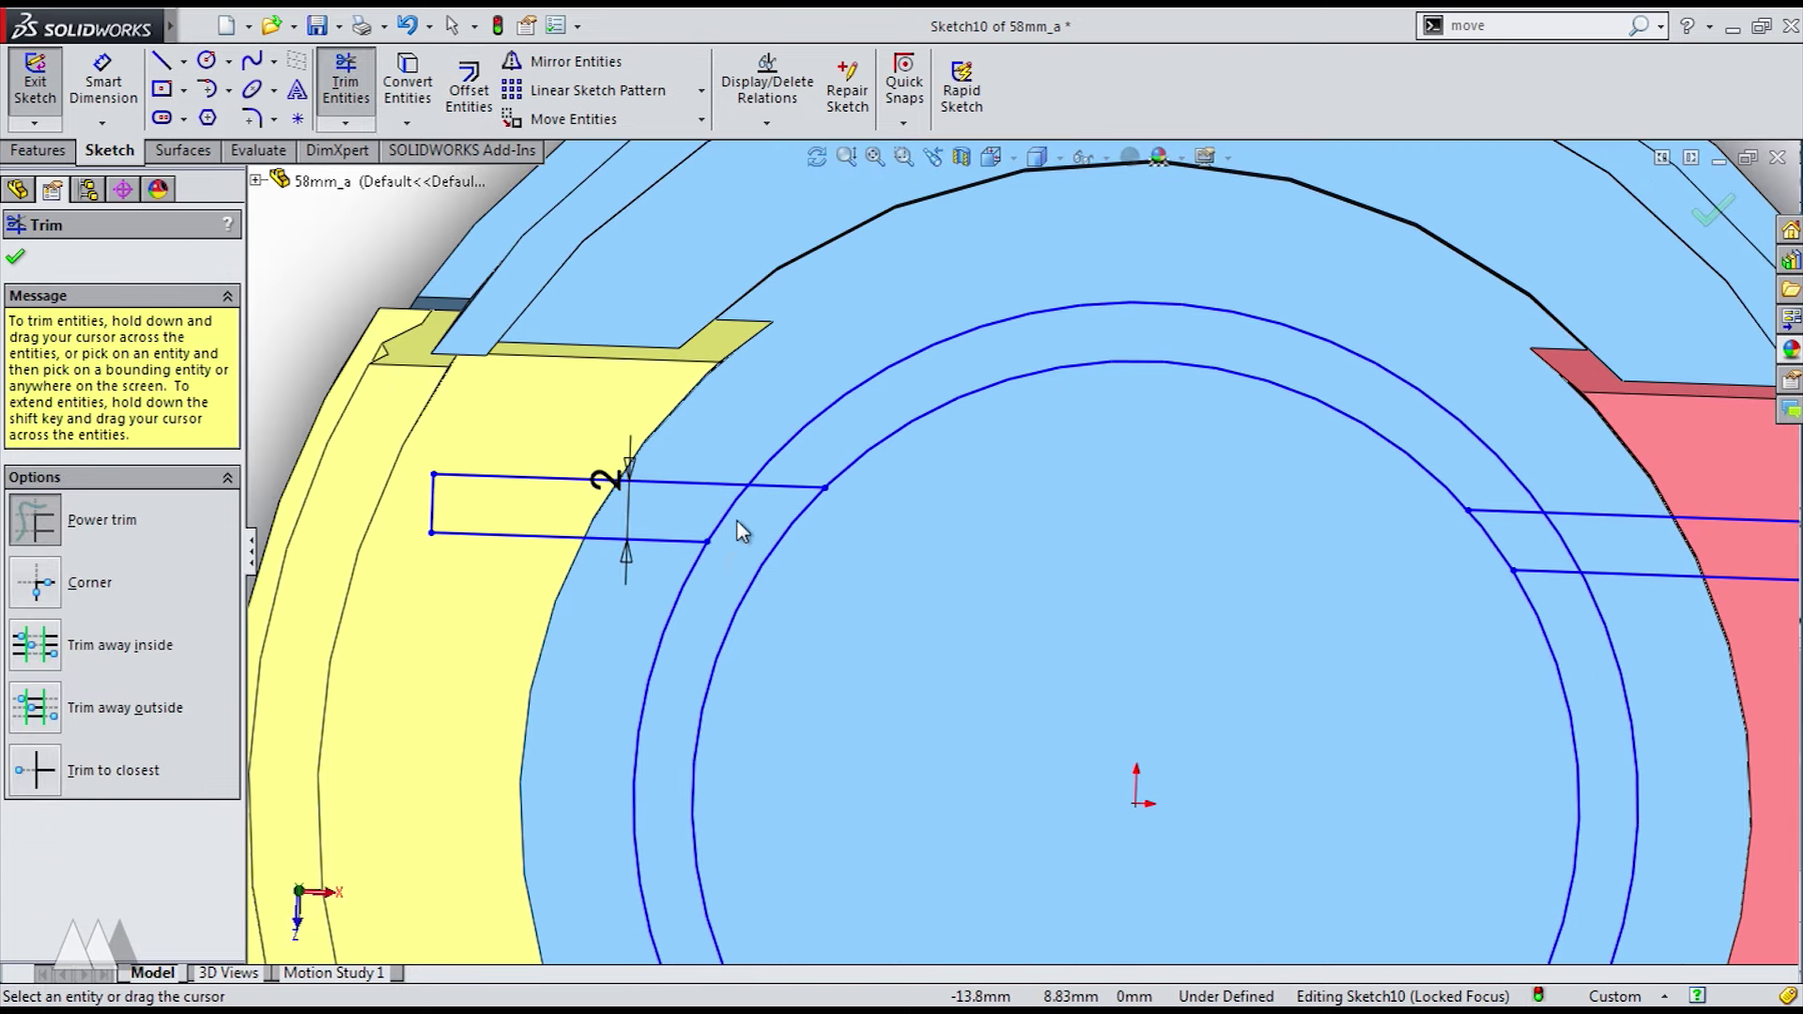
scroll(785, 477, up, 2)
drag(888, 687, 945, 762)
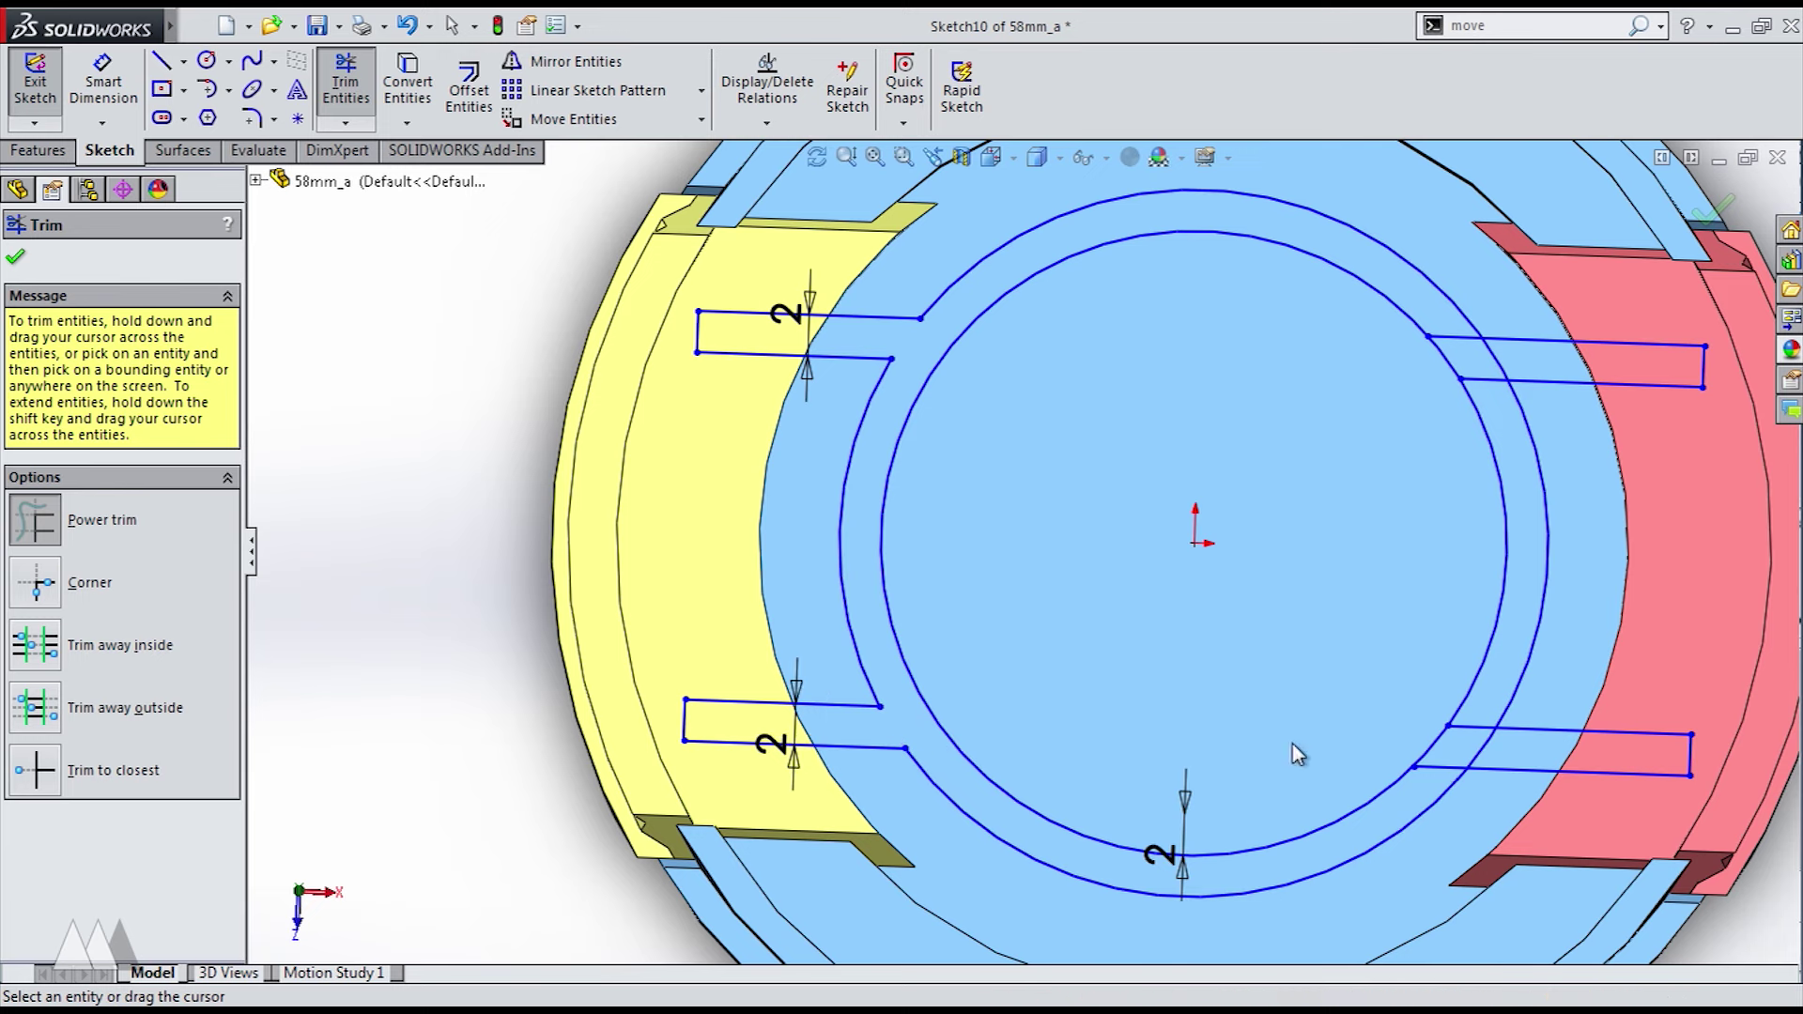
drag(1474, 744, 1480, 716)
drag(1506, 360, 1496, 388)
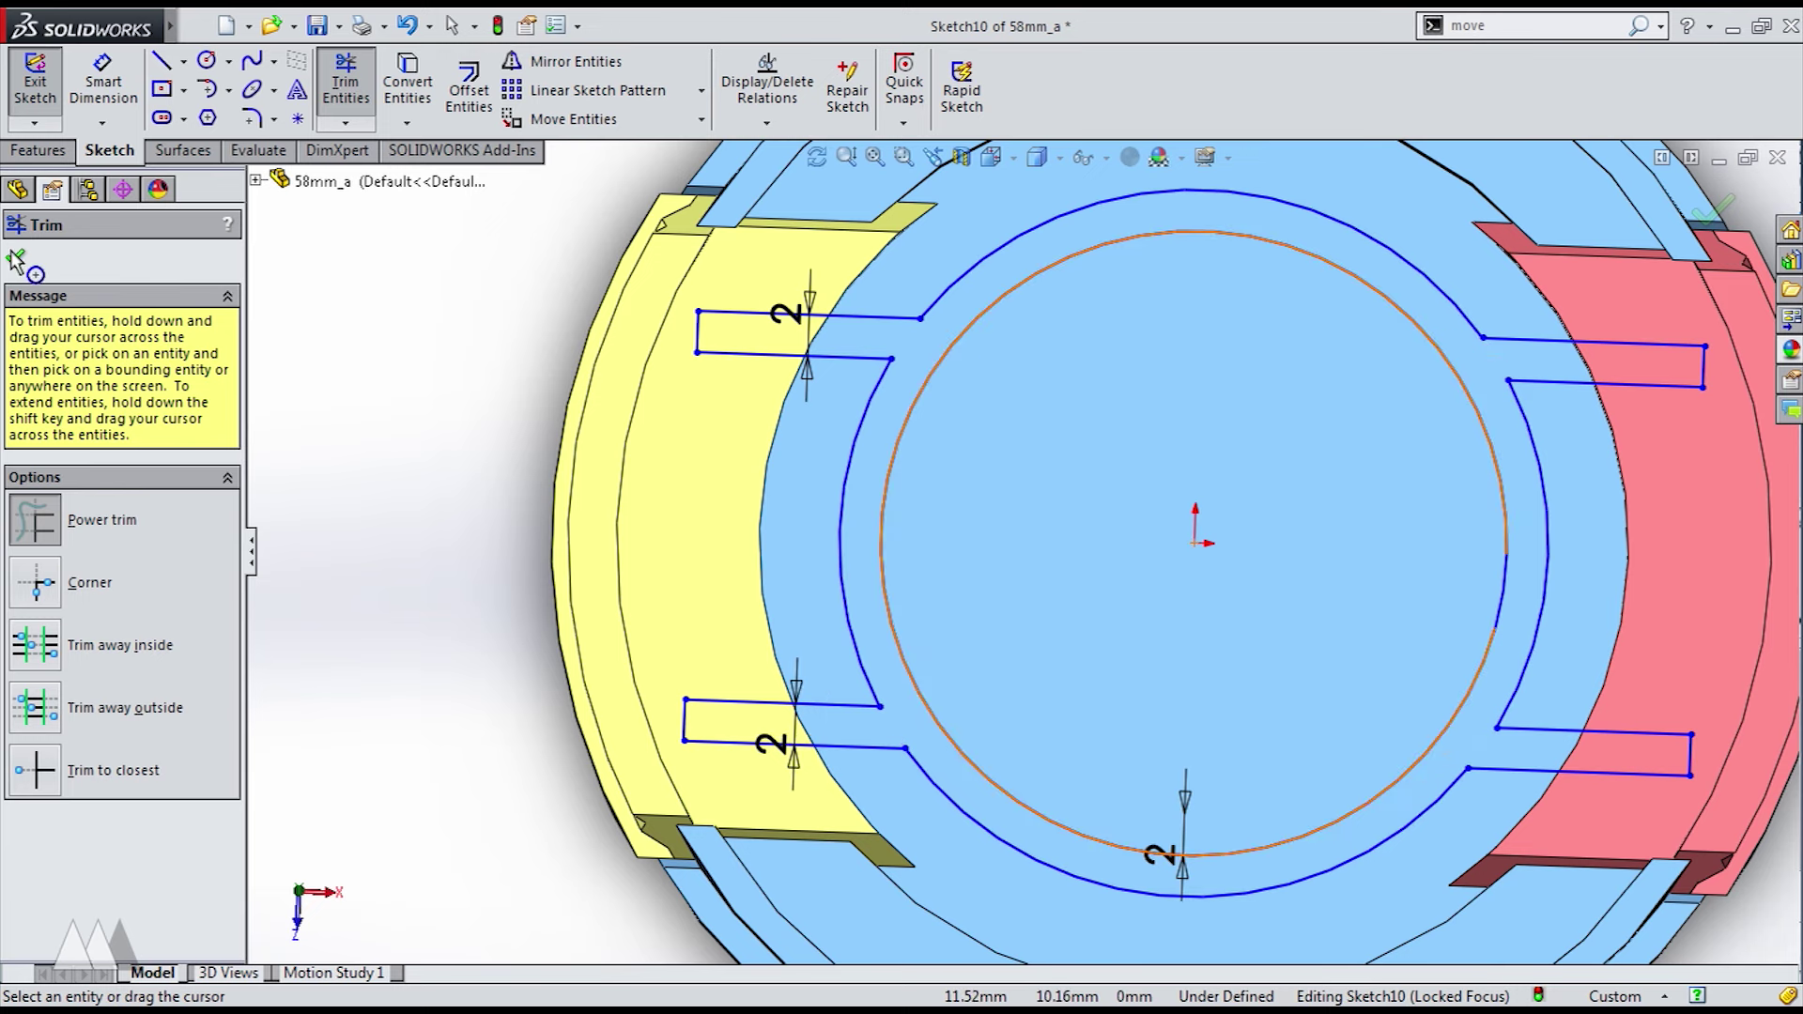
scroll(976, 554, up, 1)
key(Escape)
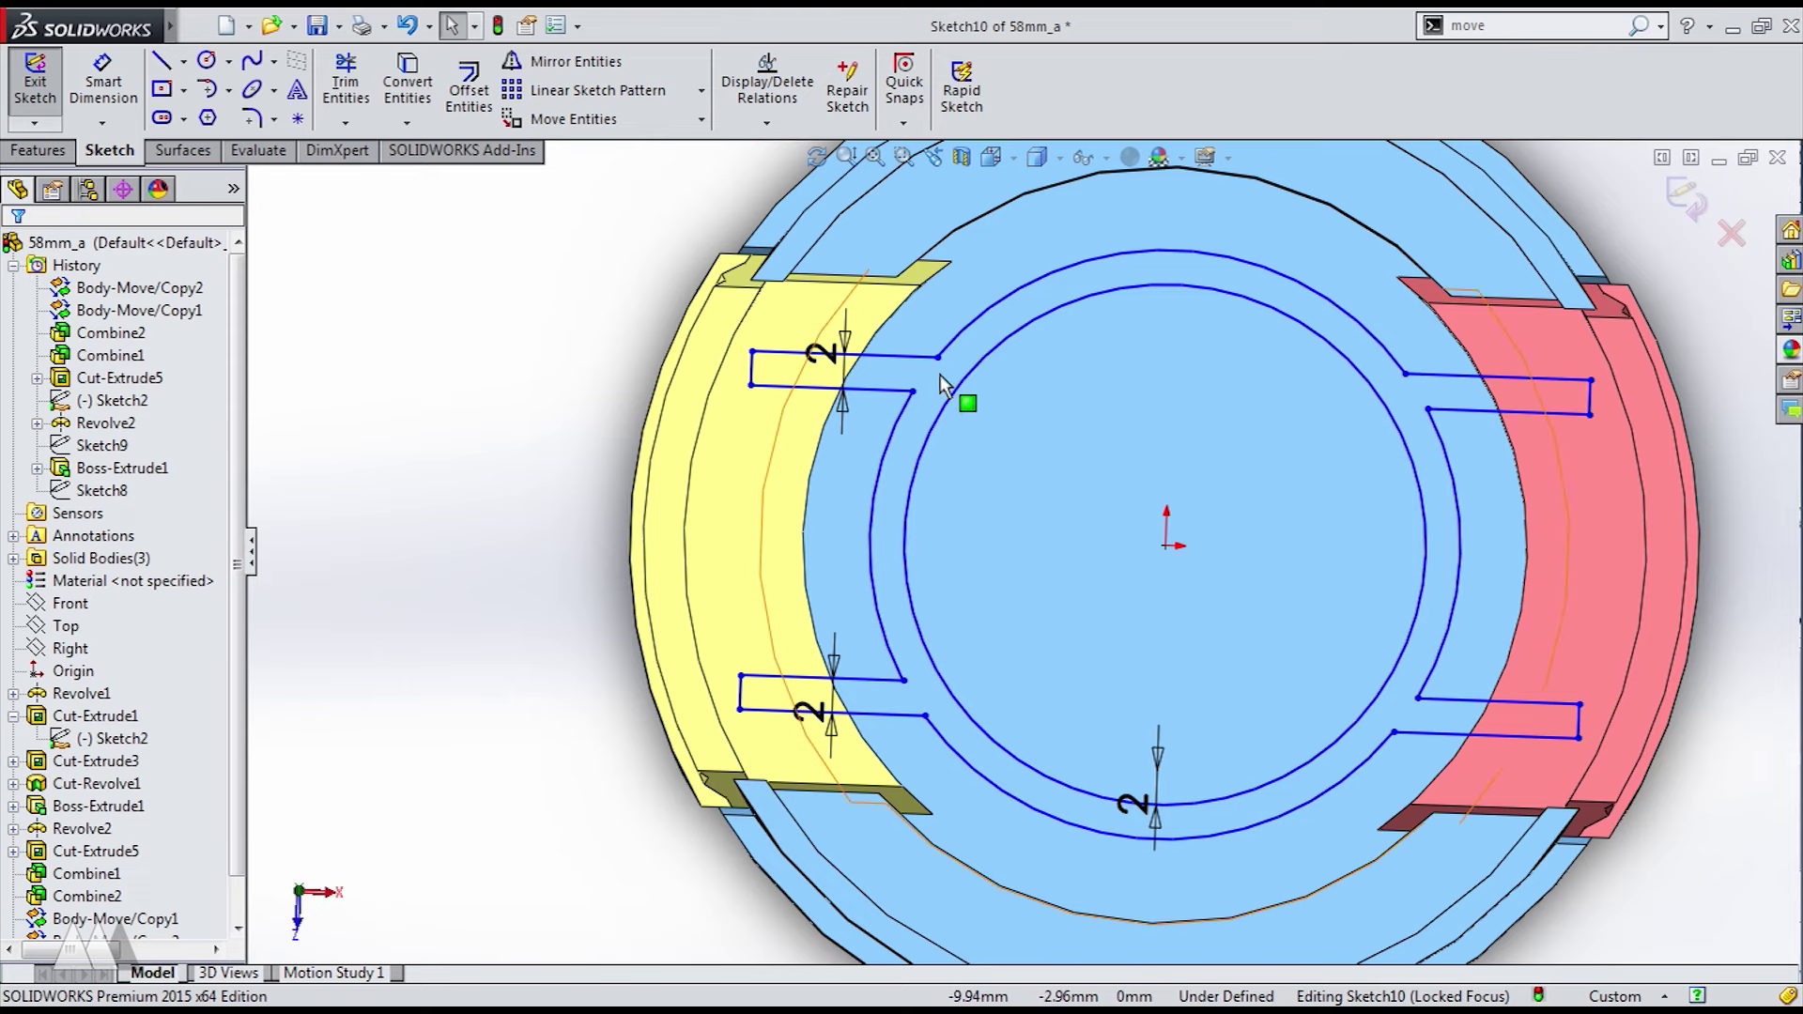
- Extrude the ring-and-rails sketch up to a reversed 0.25 mm offset from the disc's recess floor, merging it with the end bodies
middle_drag(939, 375, 938, 339)
click(35, 80)
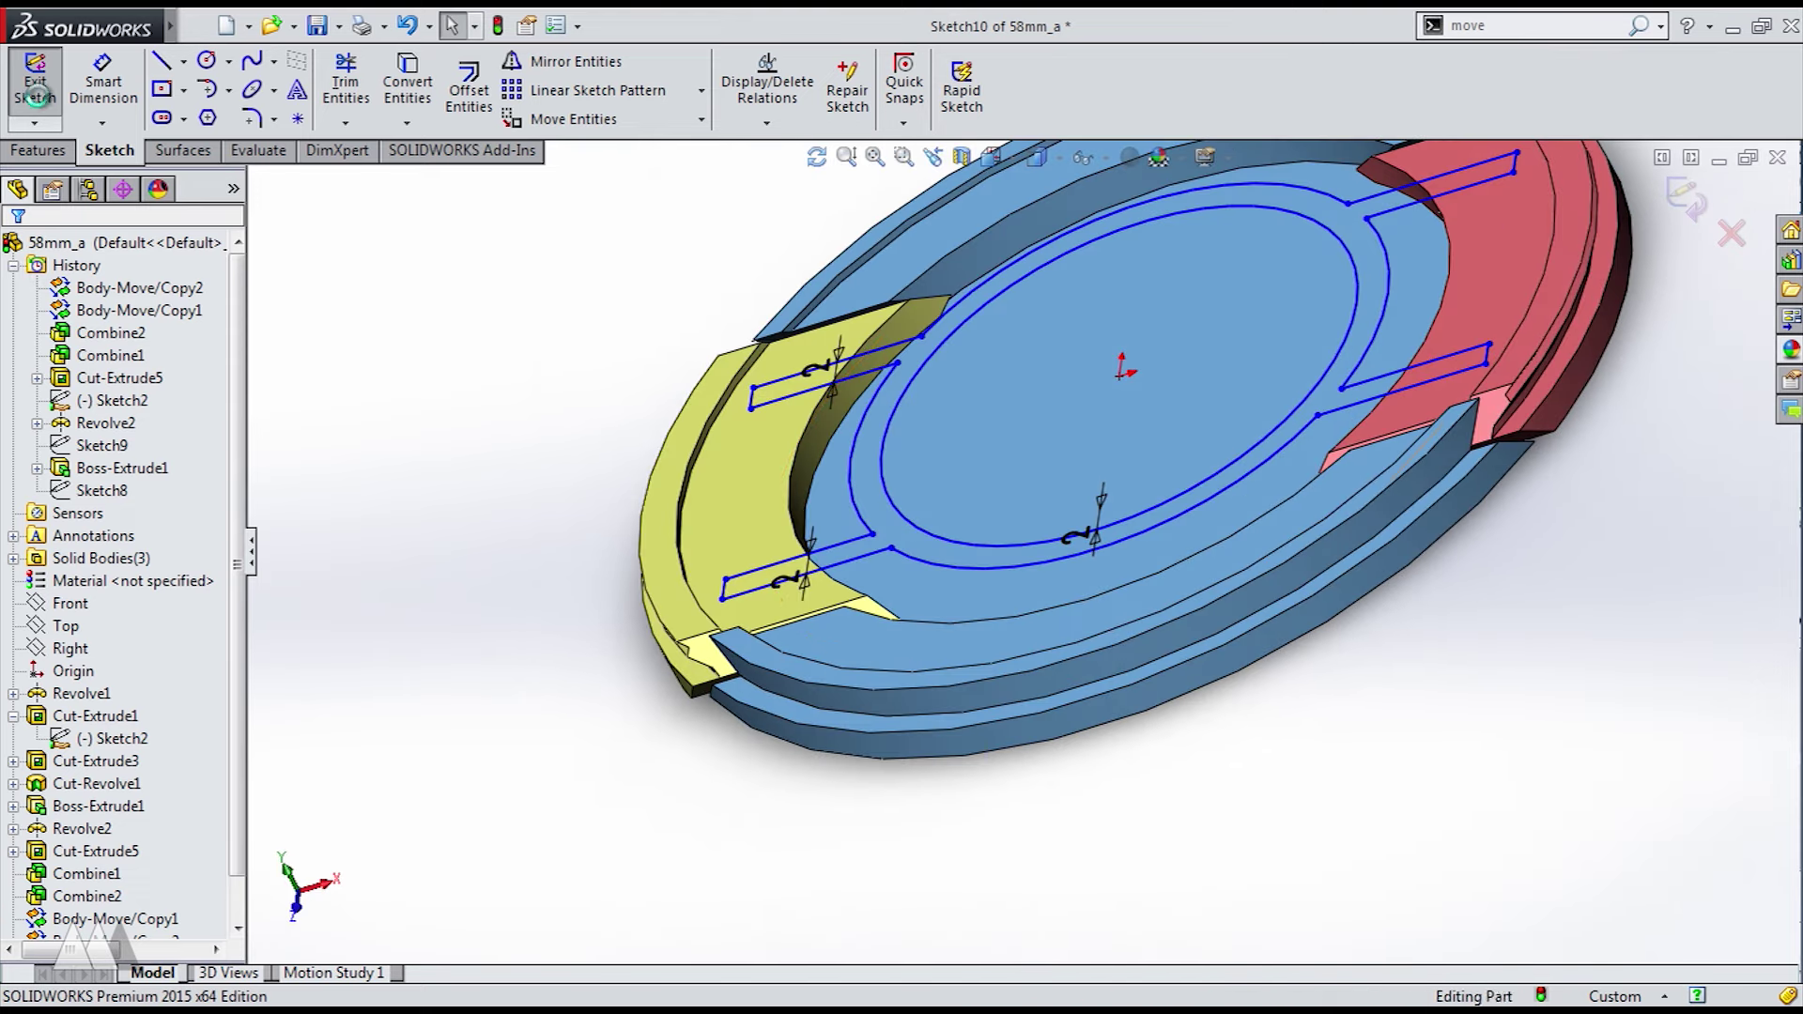
click(46, 89)
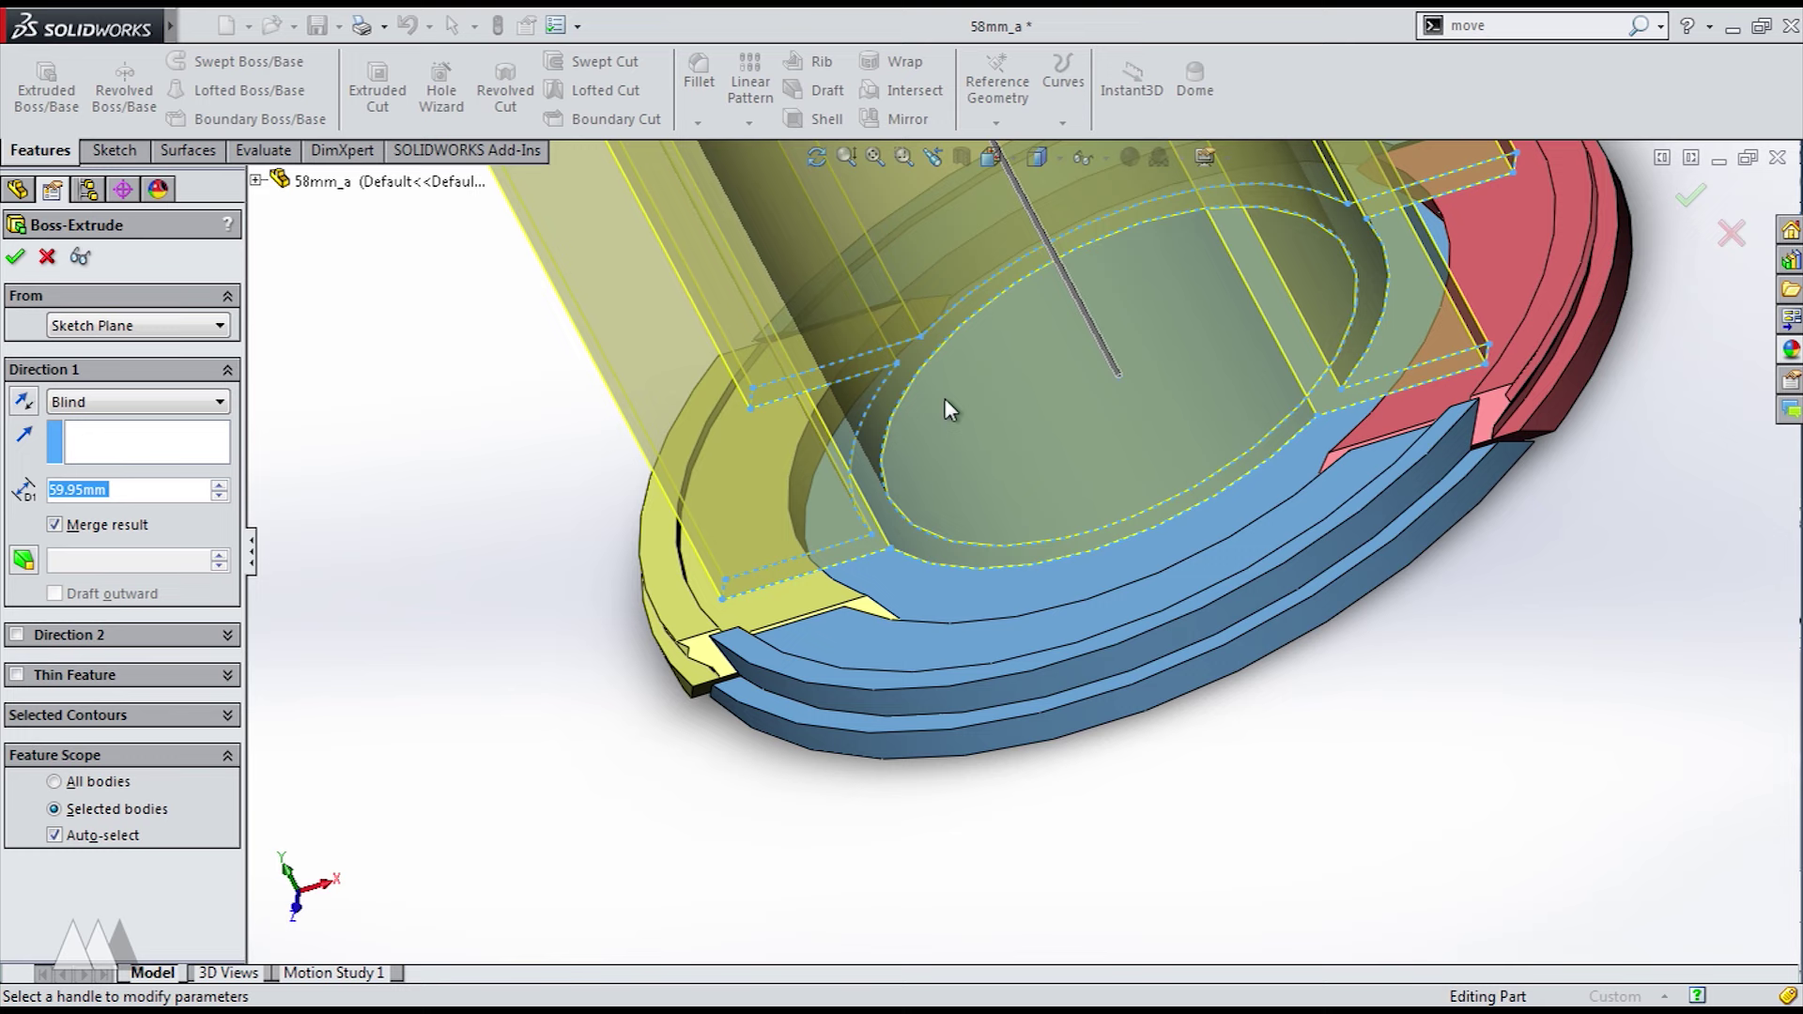
click(202, 401)
click(169, 451)
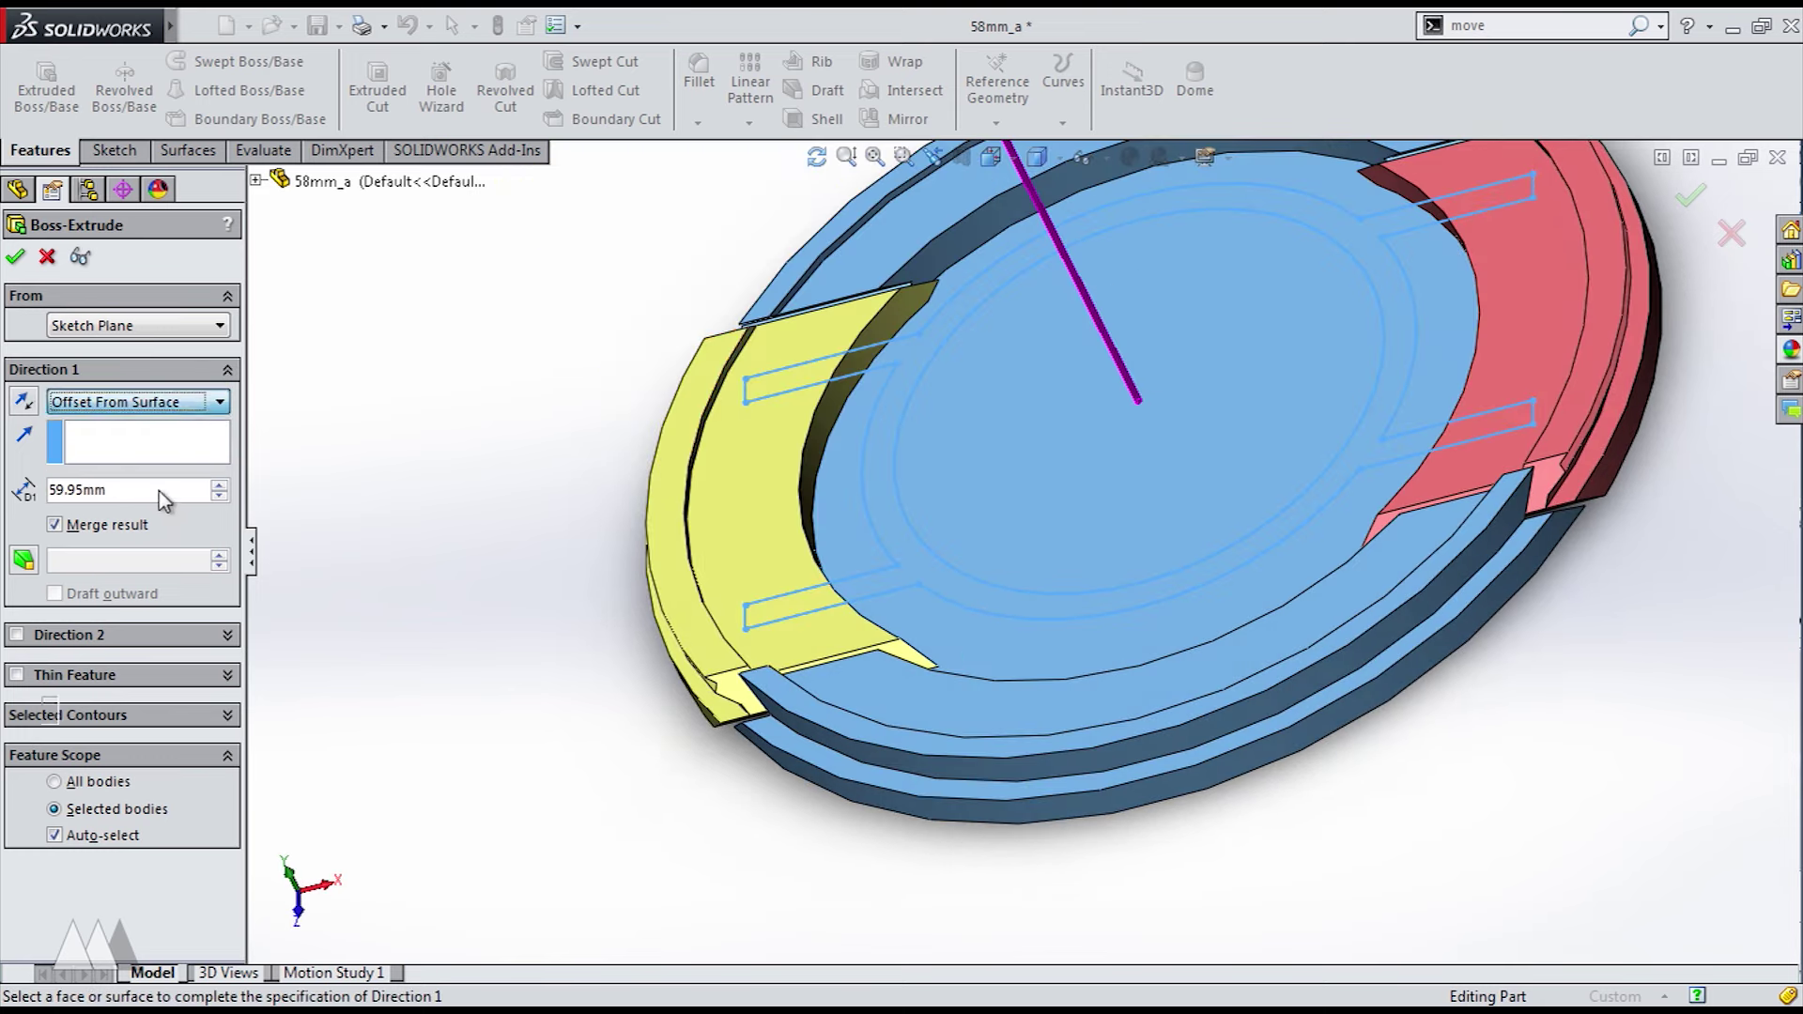
click(1024, 633)
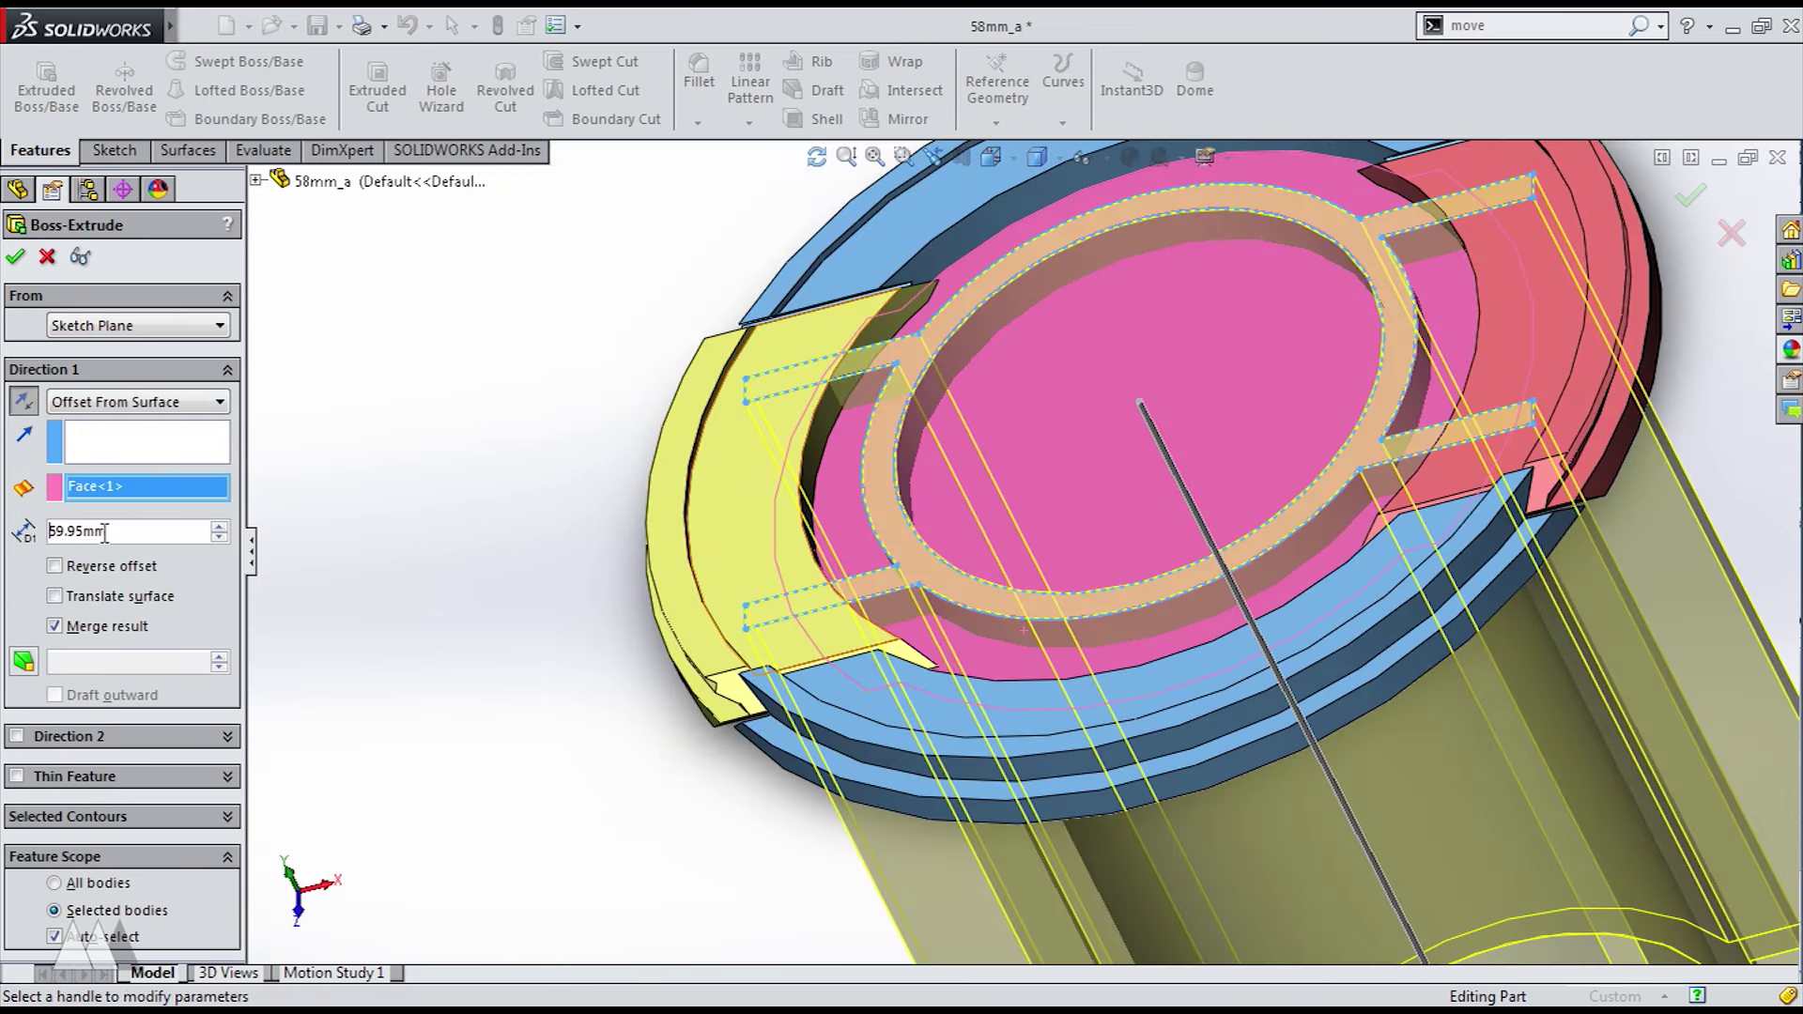
double_click(202, 527)
text(.2)
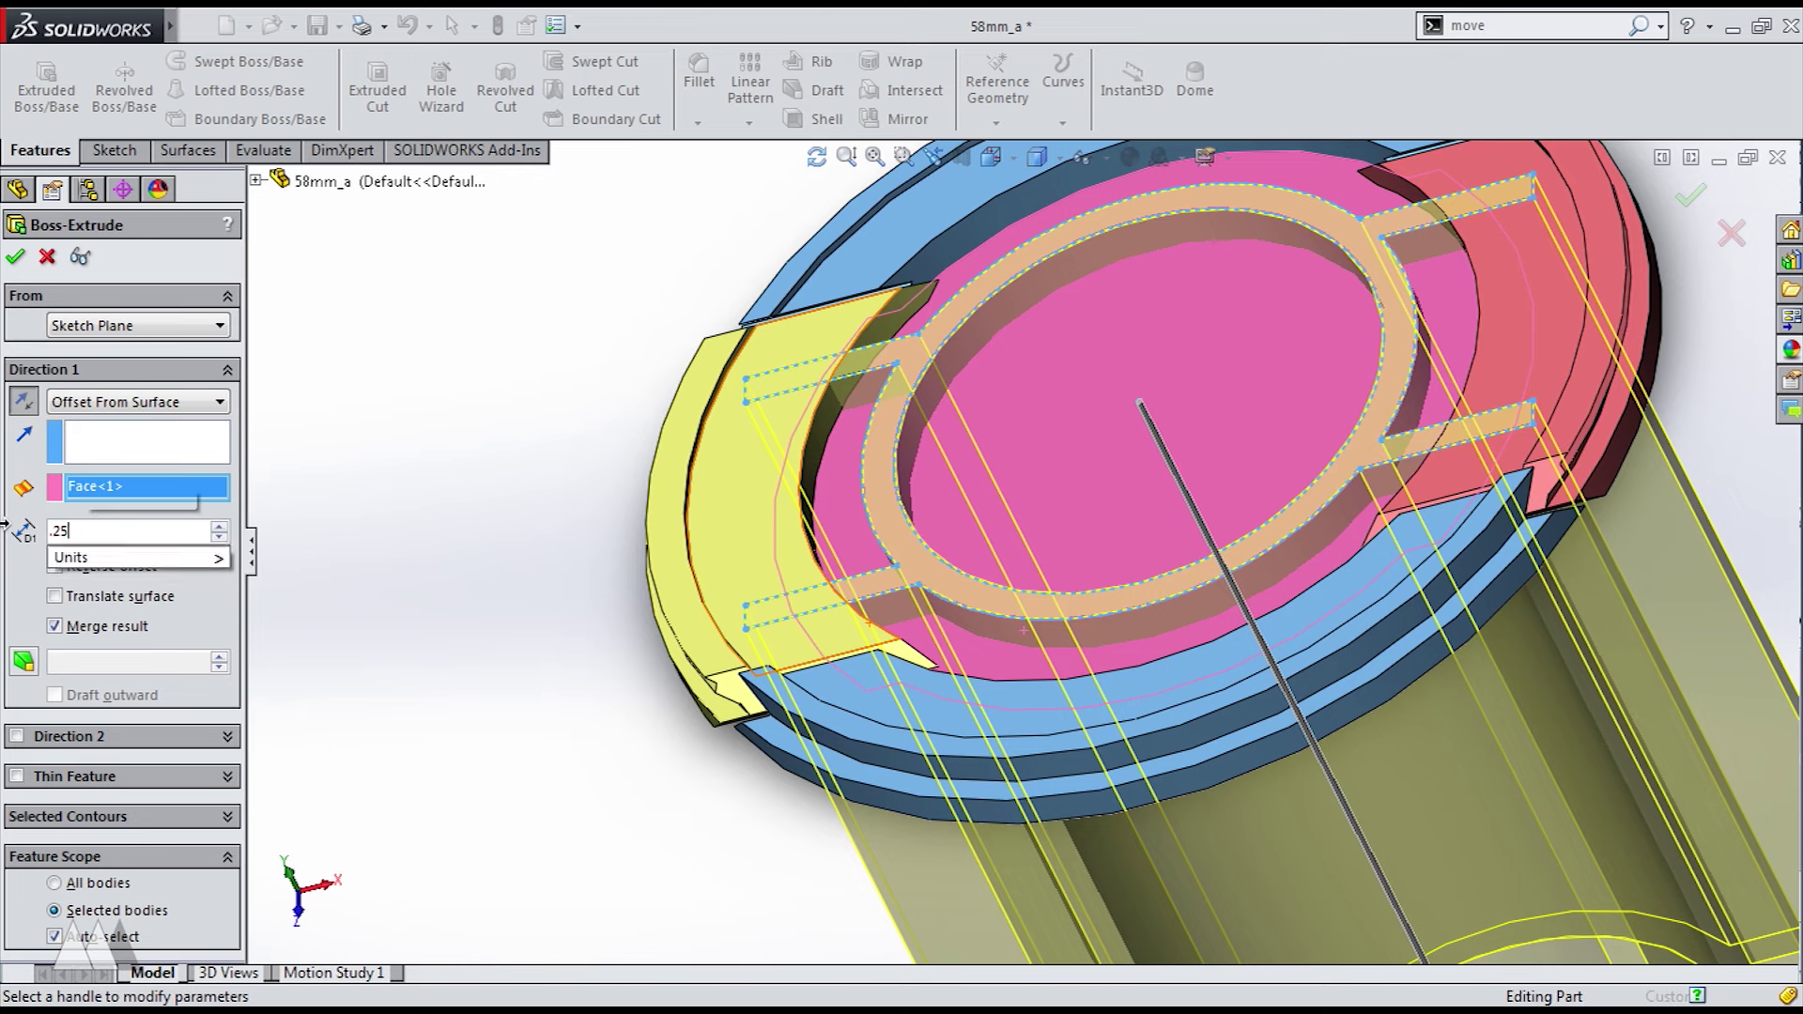
text(5)
key(Return)
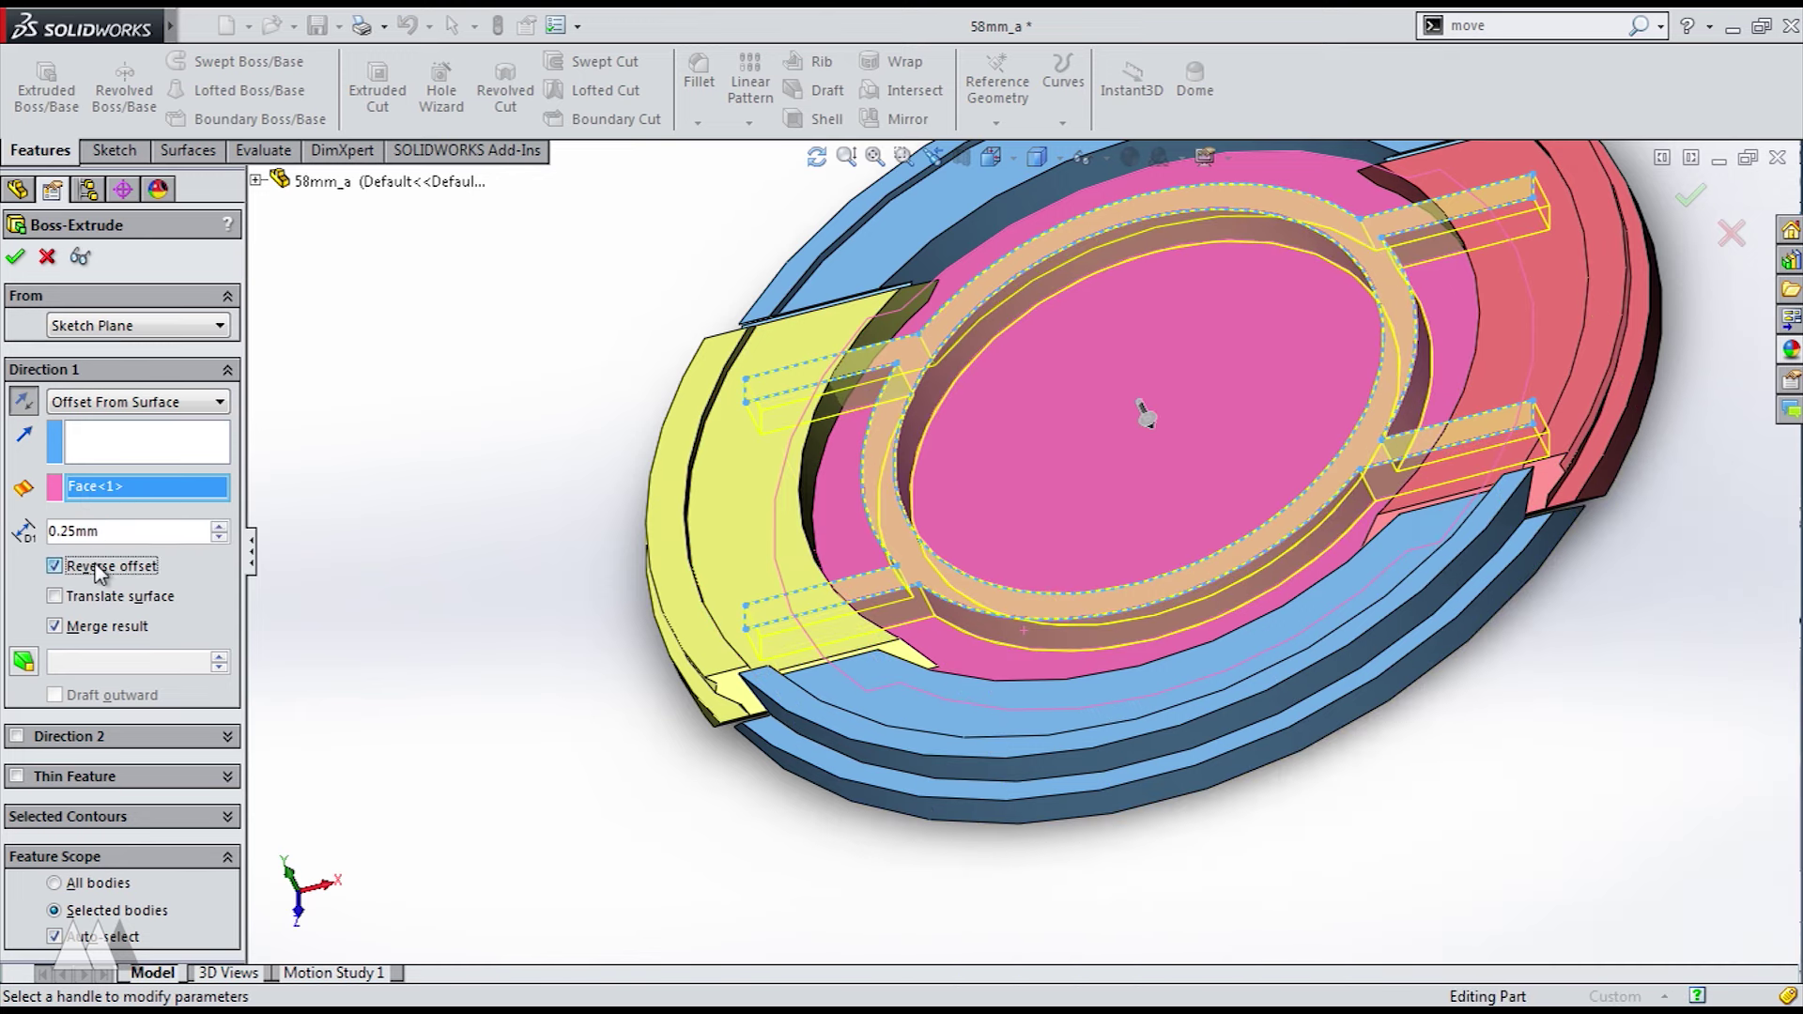
click(17, 260)
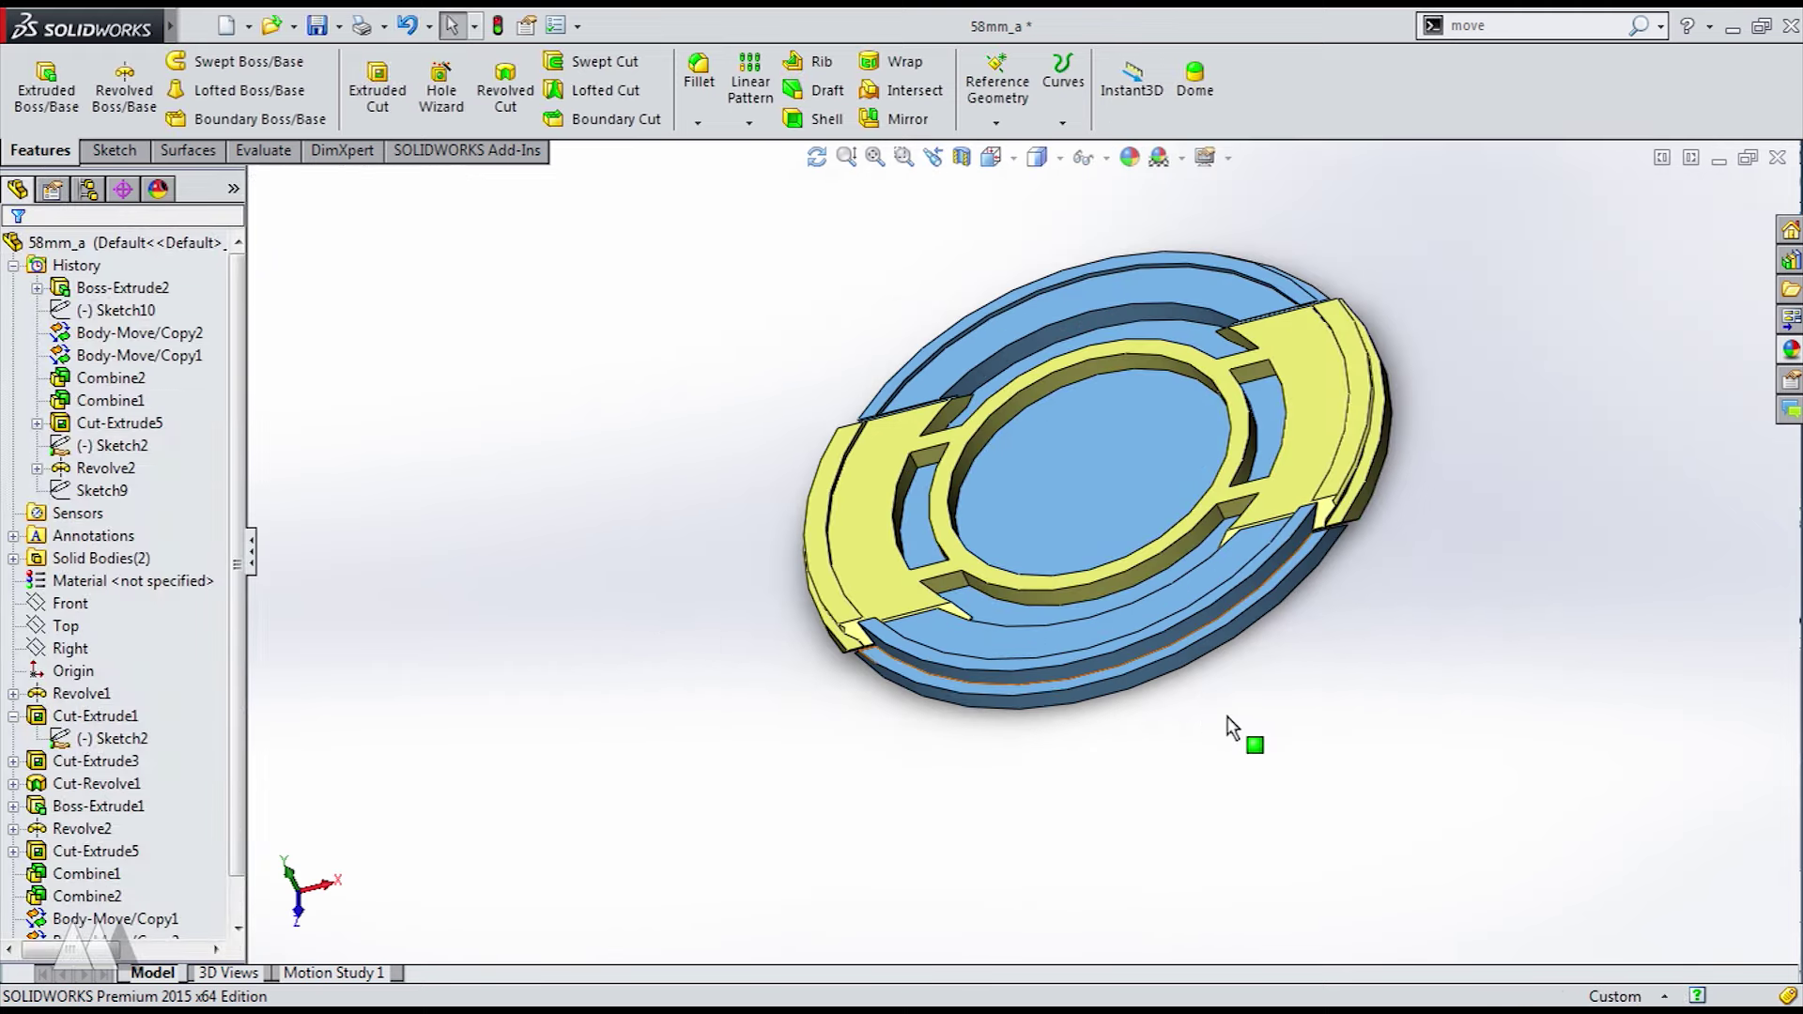
- Start a 1 mm fillet on the four vertical corner edges where one end body's rails meet the ring
middle_drag(1226, 717, 1365, 376)
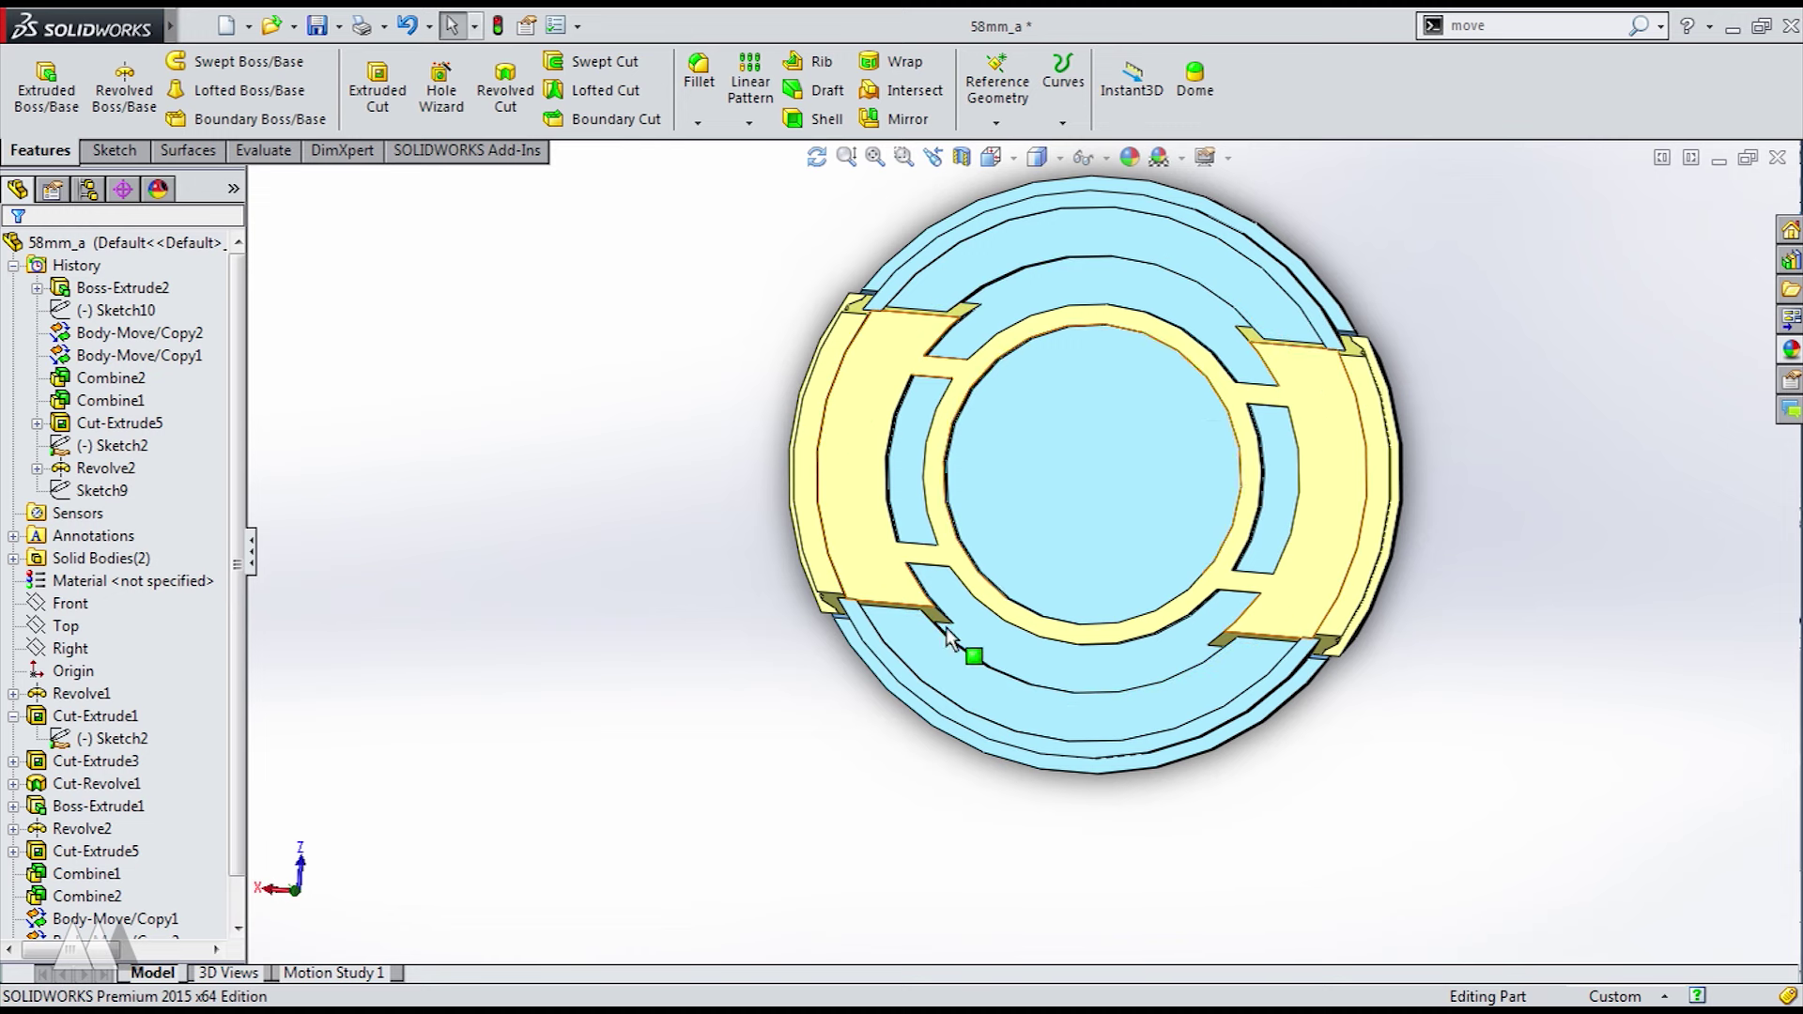
click(1212, 324)
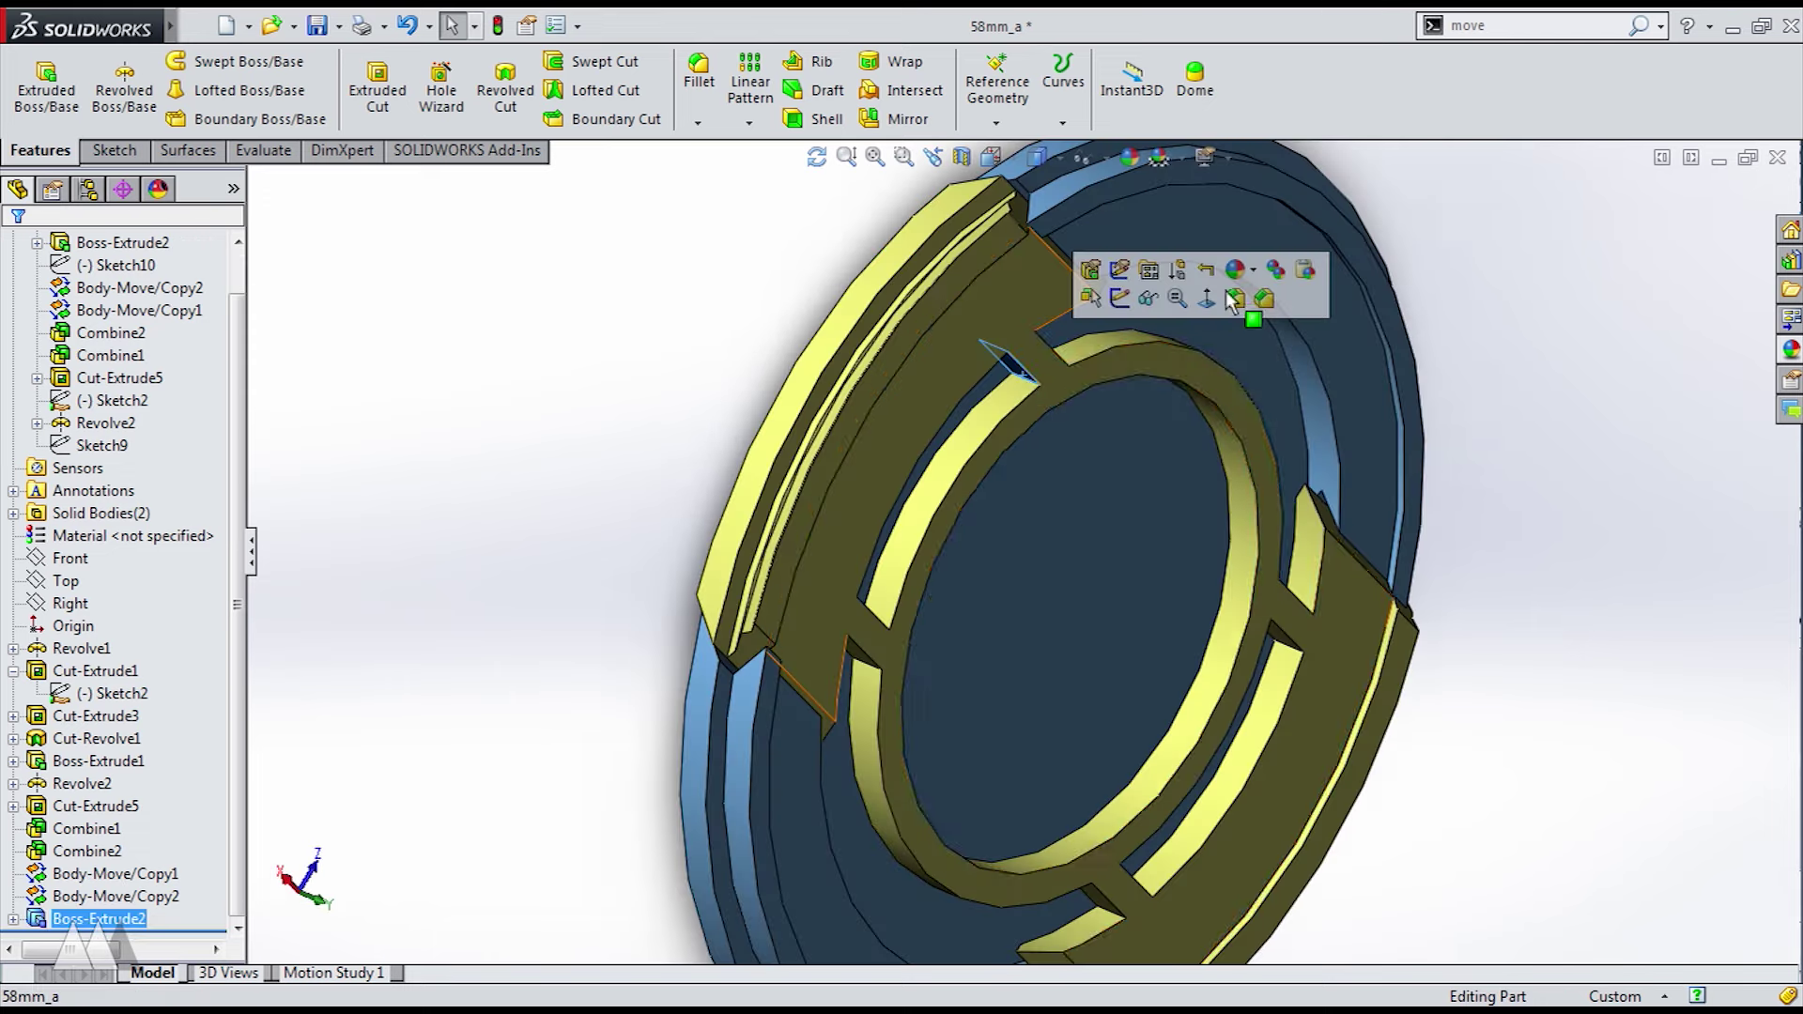
click(1211, 317)
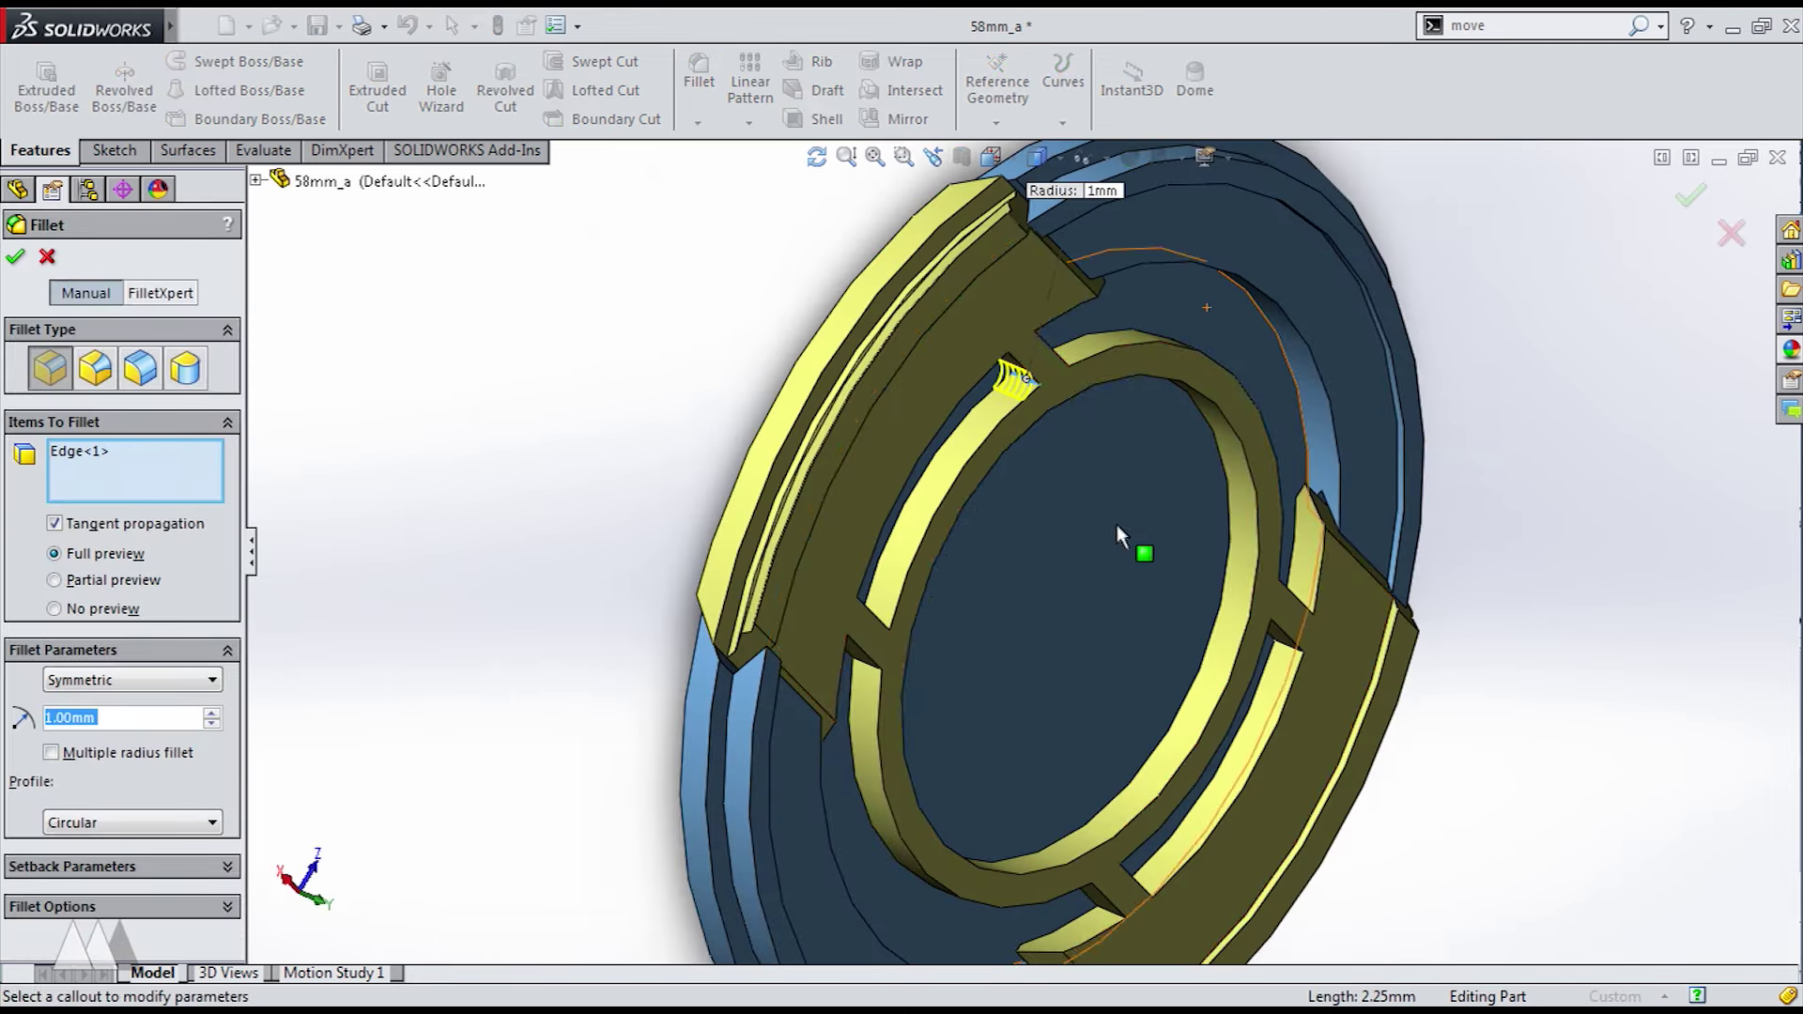
middle_drag(1118, 533, 929, 469)
click(905, 398)
click(722, 637)
middle_drag(814, 599, 733, 662)
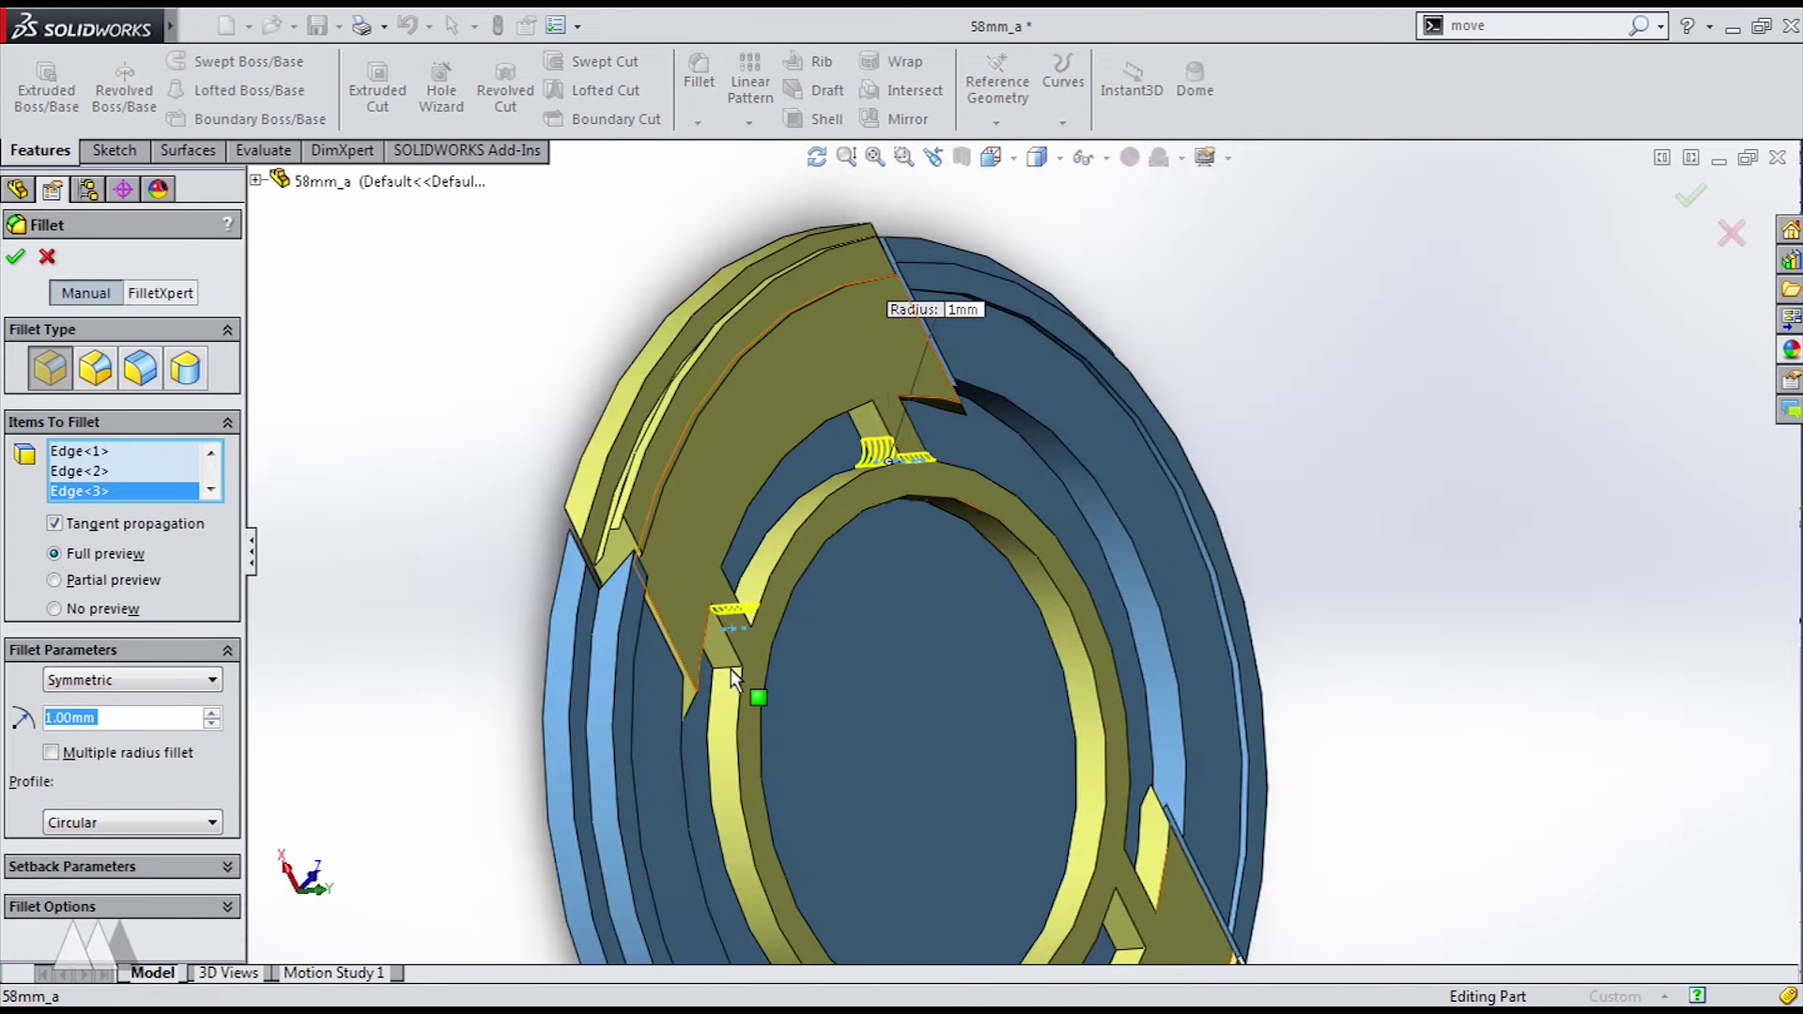
click(731, 669)
- Add to the fillet the four vertical corner edges where the opposite end body's rails meet the ring
scroll(972, 789, up, 3)
scroll(981, 807, down, 3)
click(995, 624)
middle_drag(997, 628, 949, 528)
click(1199, 481)
click(936, 532)
middle_drag(1127, 526, 1185, 511)
click(1191, 471)
- Add to the fillet the four corner edges where those opposite rails join their end body
middle_drag(1139, 576, 1313, 621)
click(1257, 611)
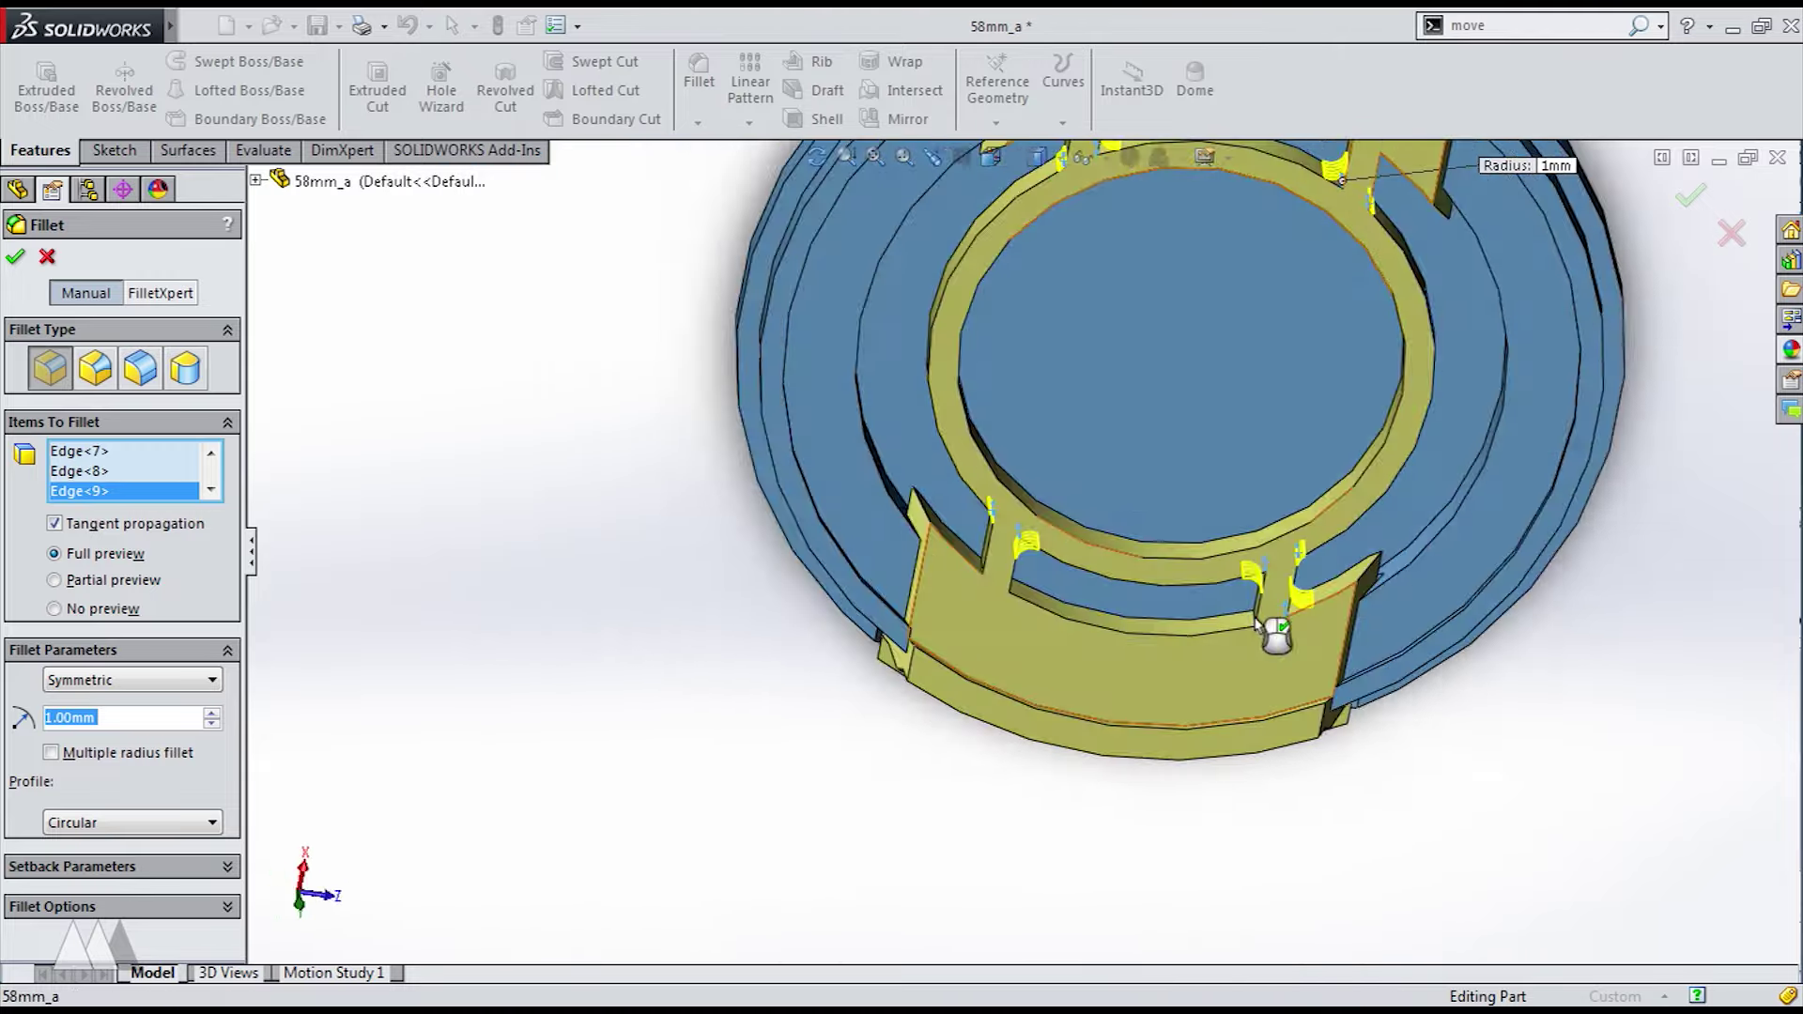
click(1253, 625)
click(983, 569)
middle_drag(997, 595, 1019, 591)
click(1017, 590)
- Add the four corner edges where the first pair of rails joins its end body, and apply the 1 mm fillet
scroll(1019, 582, up, 3)
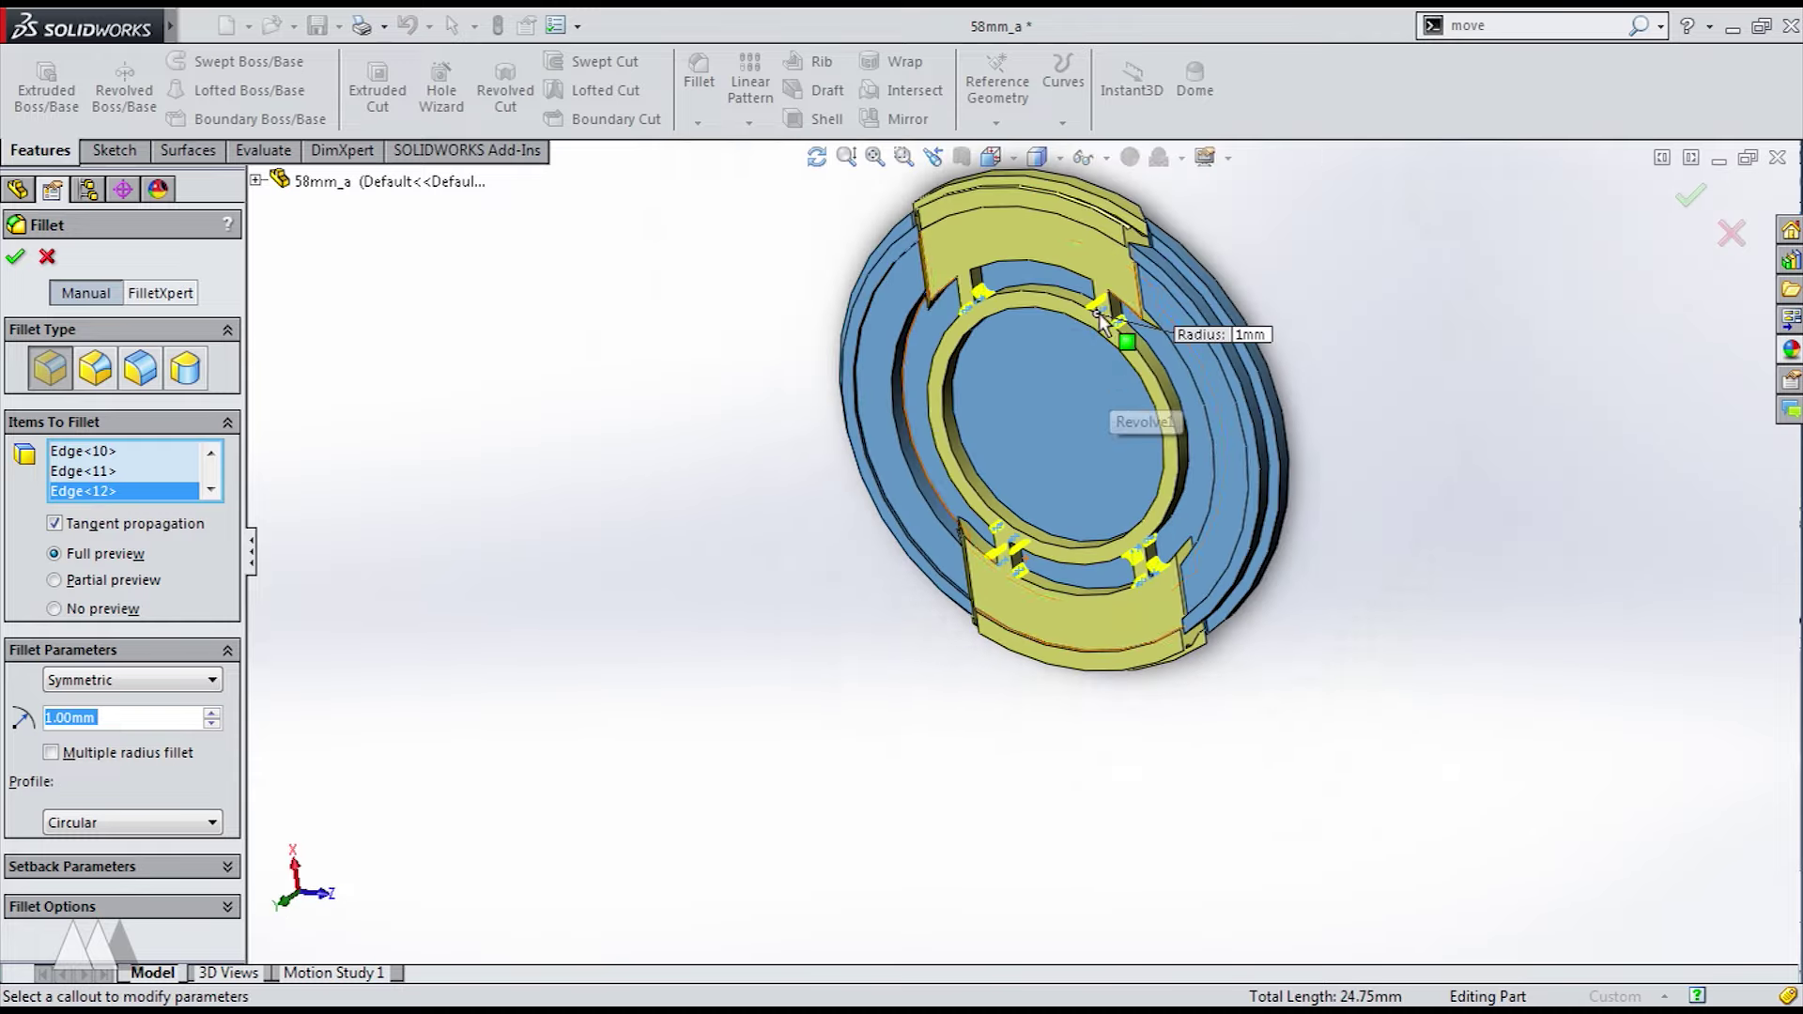
scroll(1089, 305, down, 5)
middle_drag(1070, 282, 986, 174)
middle_drag(937, 345, 888, 403)
click(889, 404)
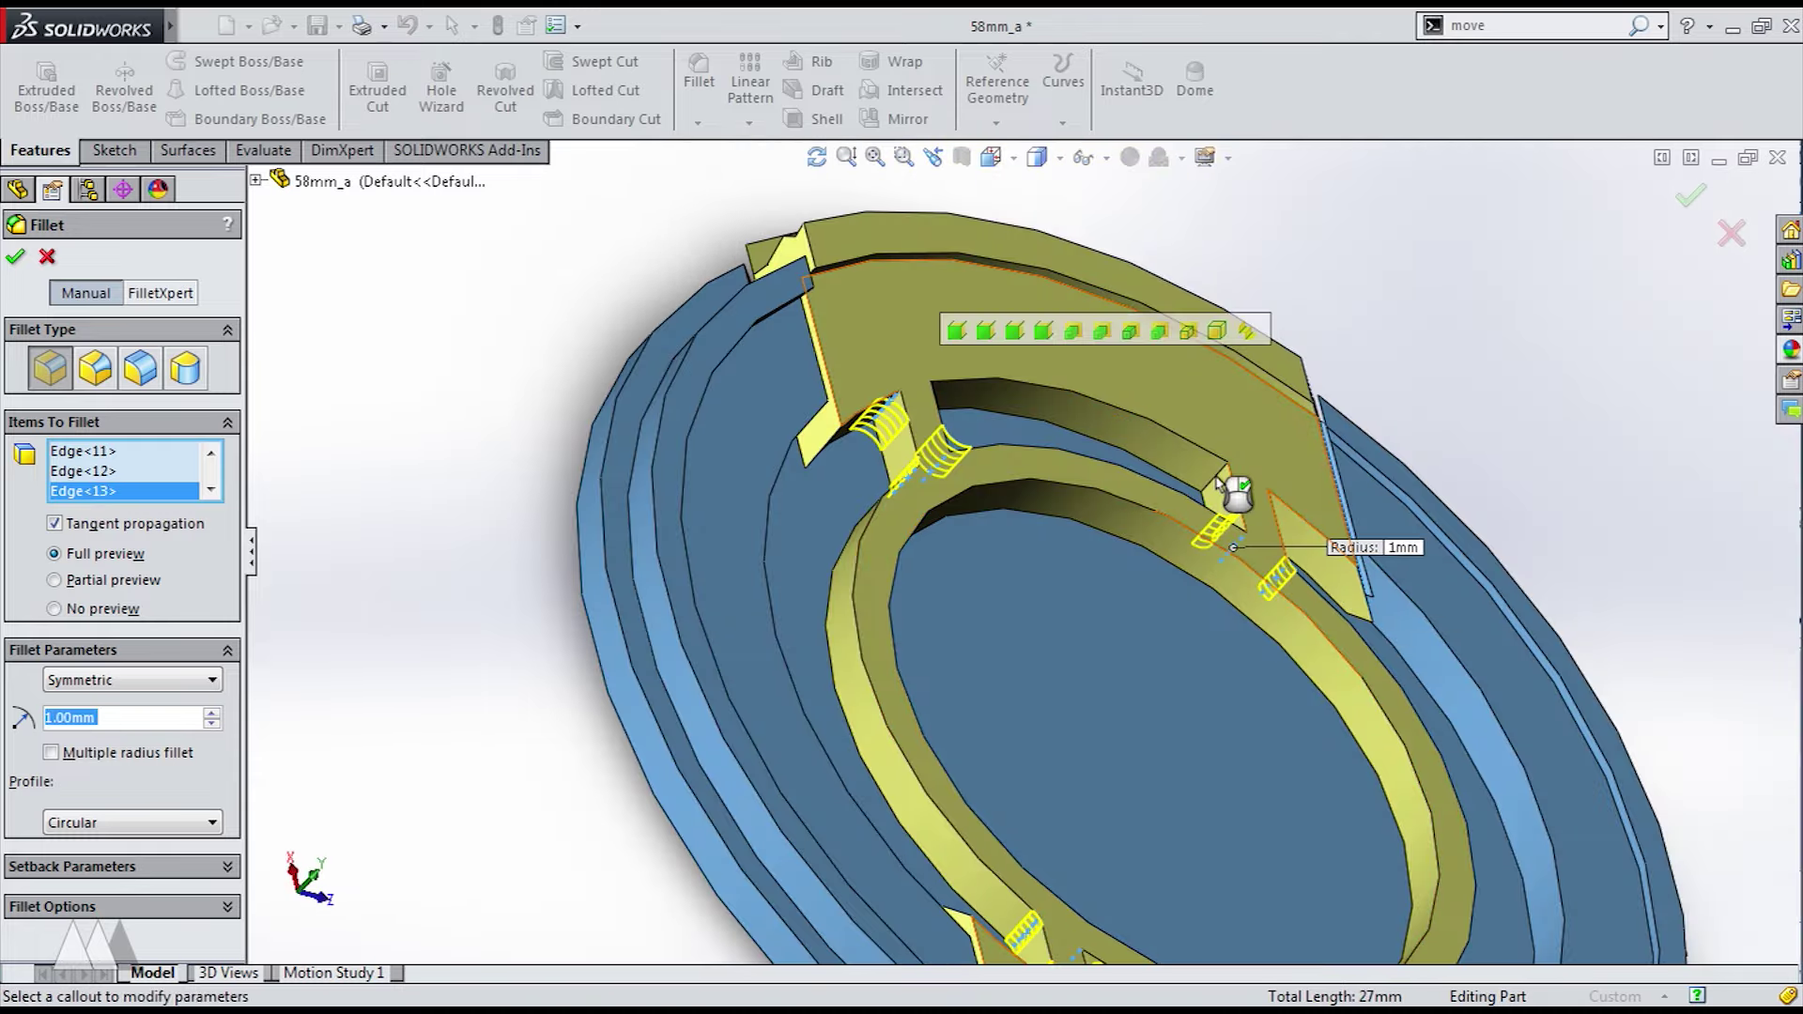
click(1221, 473)
middle_drag(1097, 456, 805, 389)
click(878, 413)
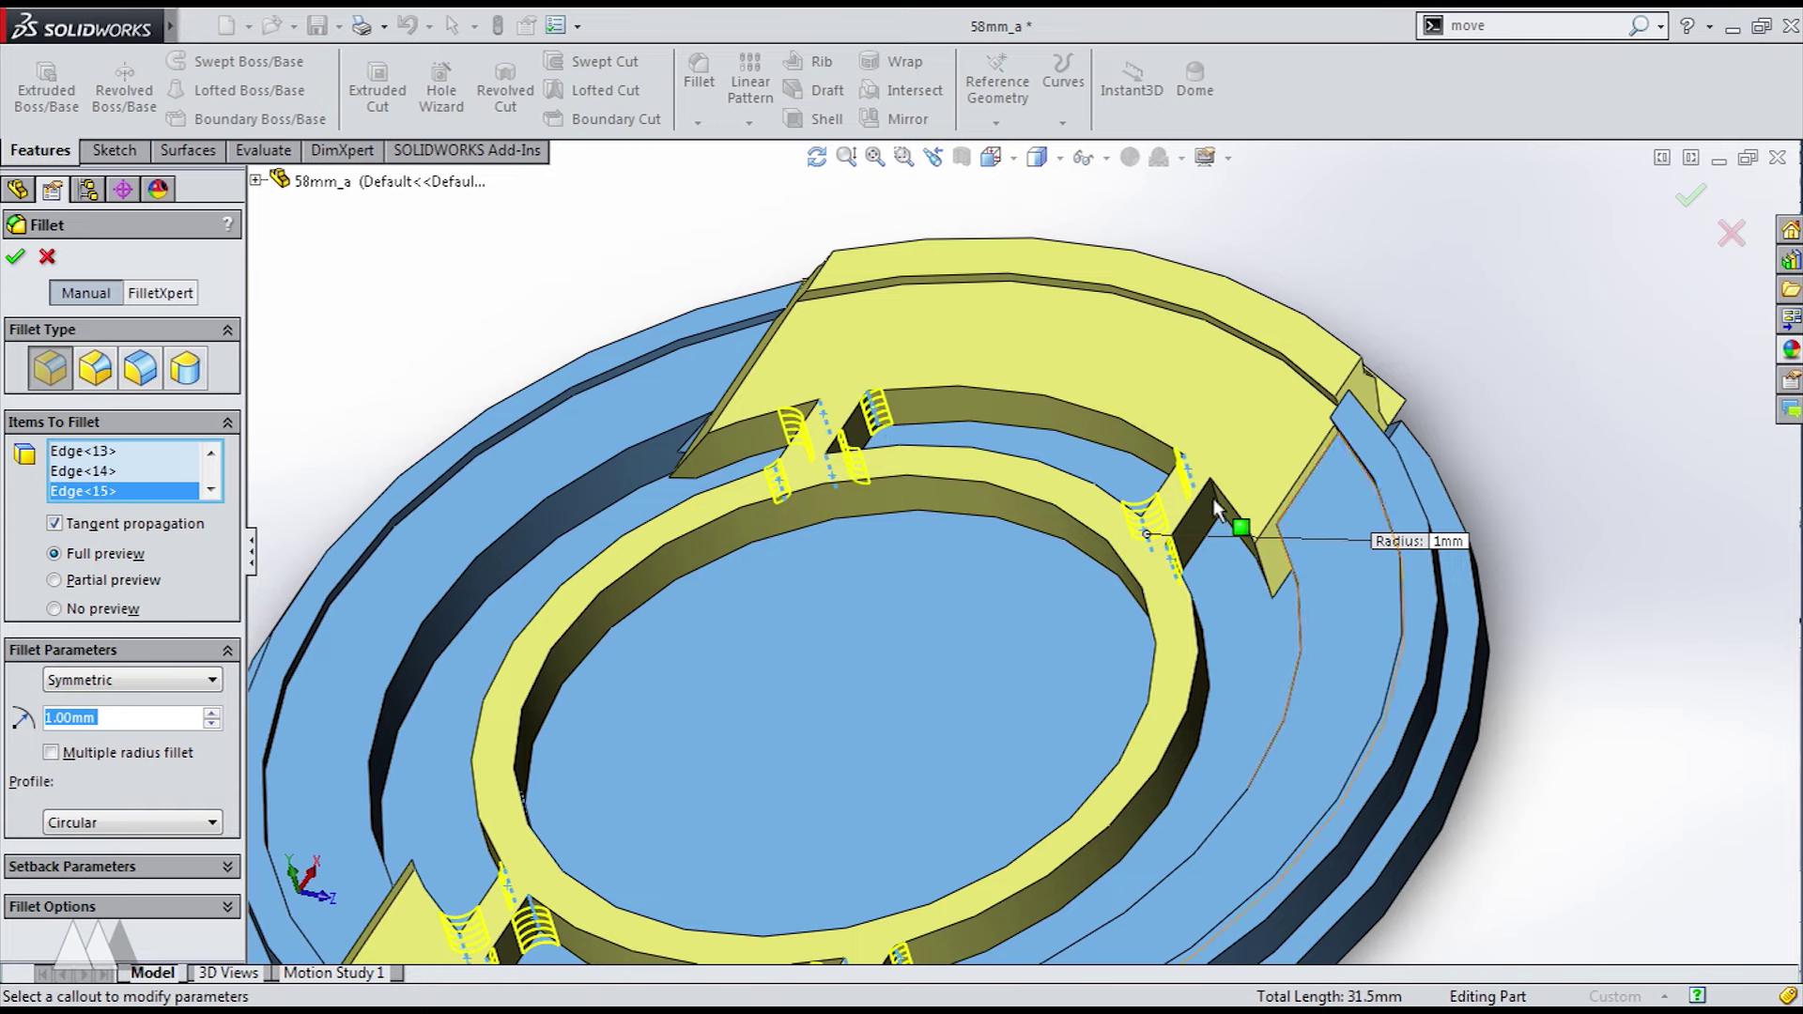
click(1212, 503)
click(16, 258)
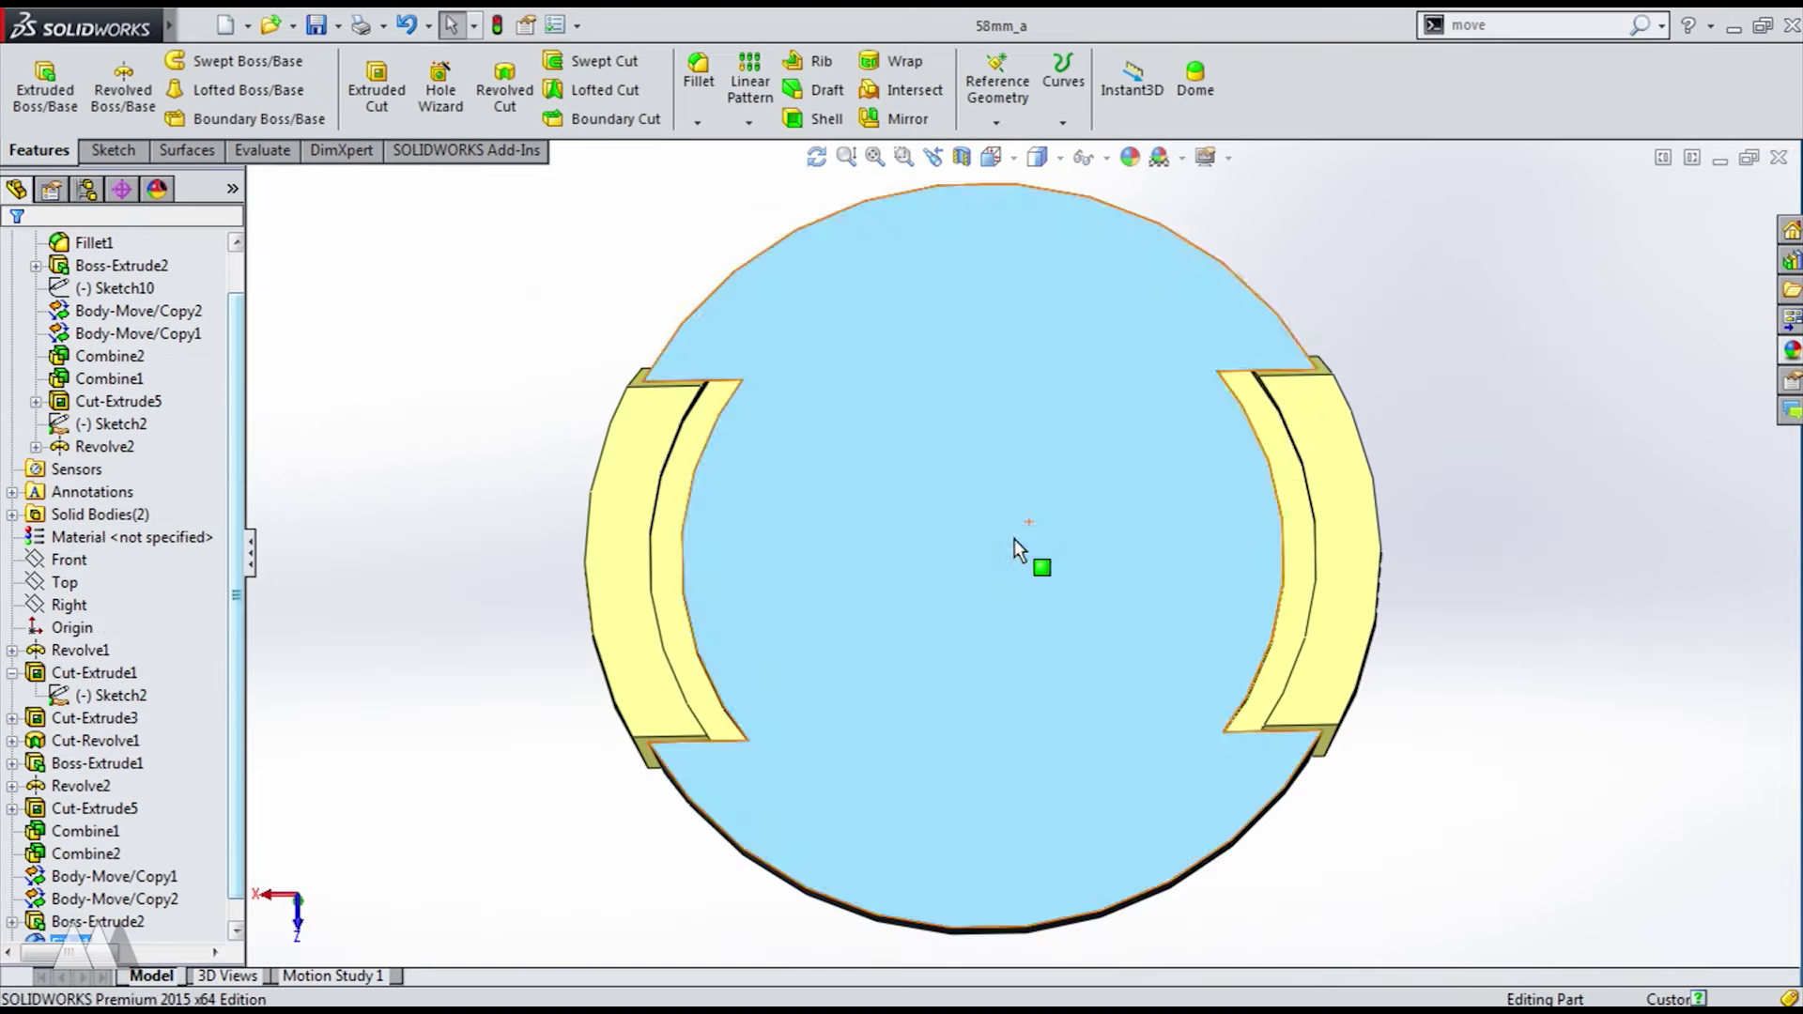
- Insert the mountain logo DXF/DWG file onto the blue disc's flat back face
click(1014, 538)
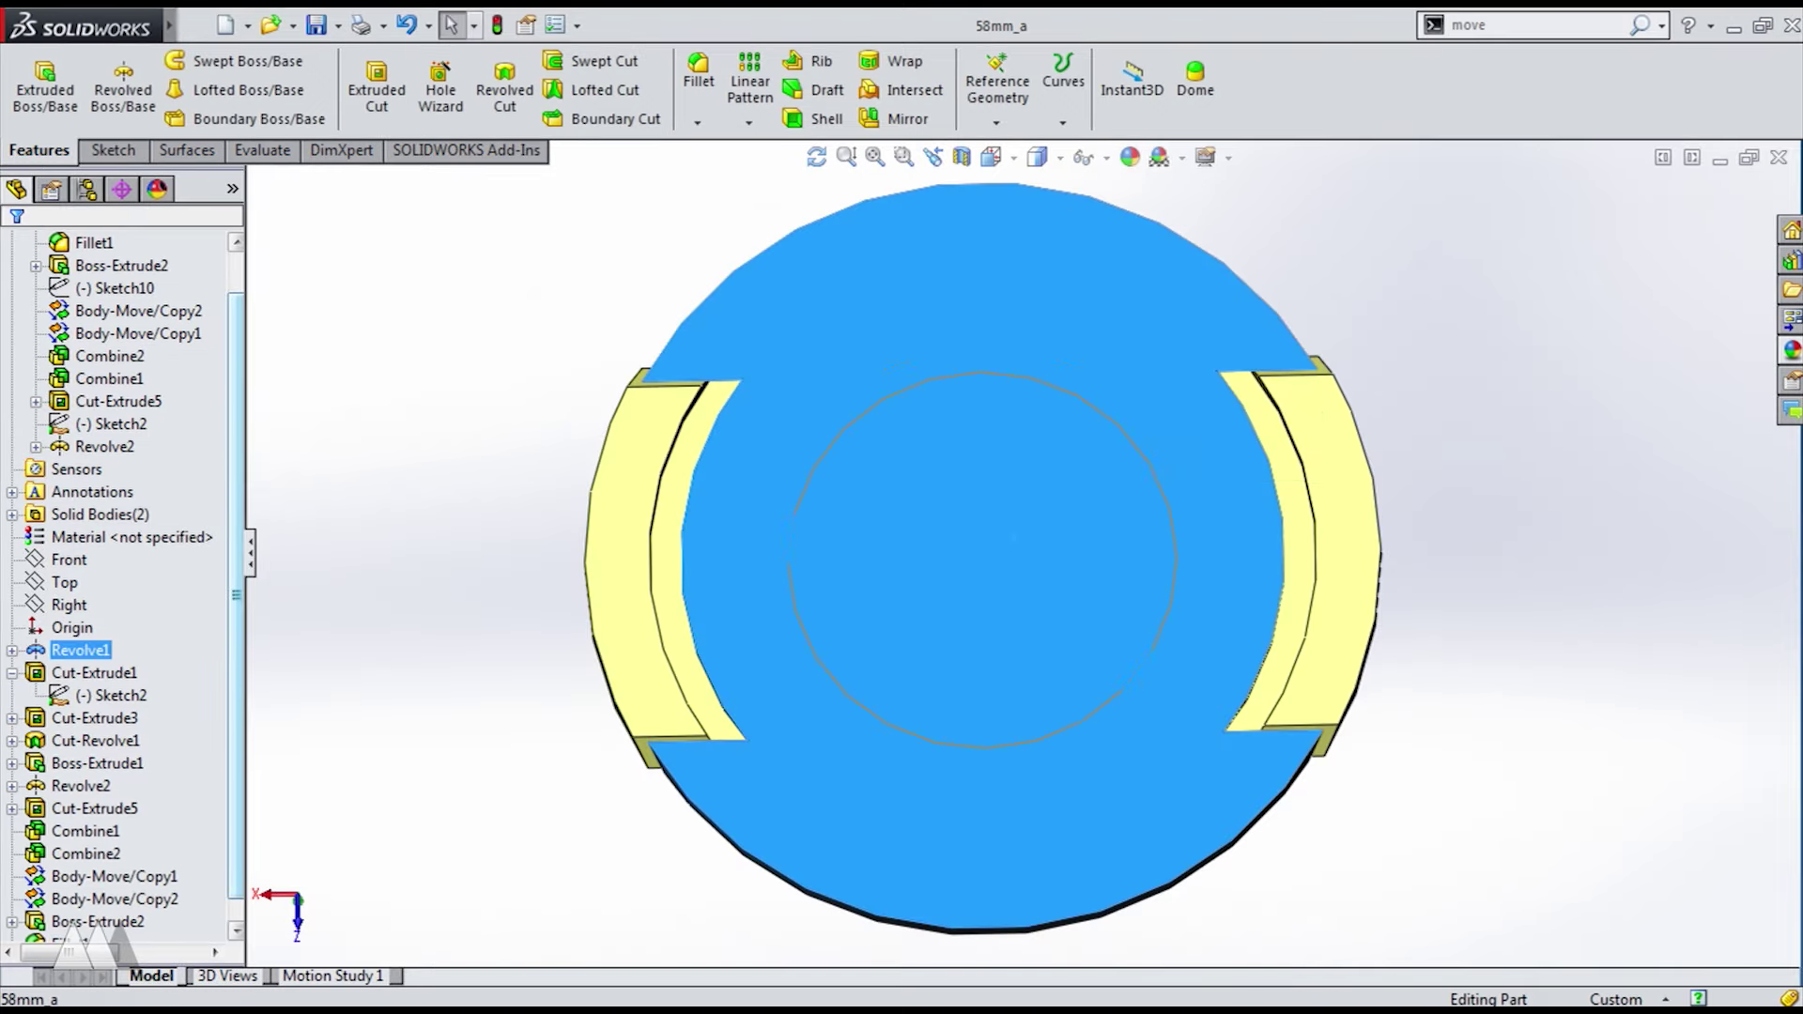
mouse_move(60, 35)
click(241, 26)
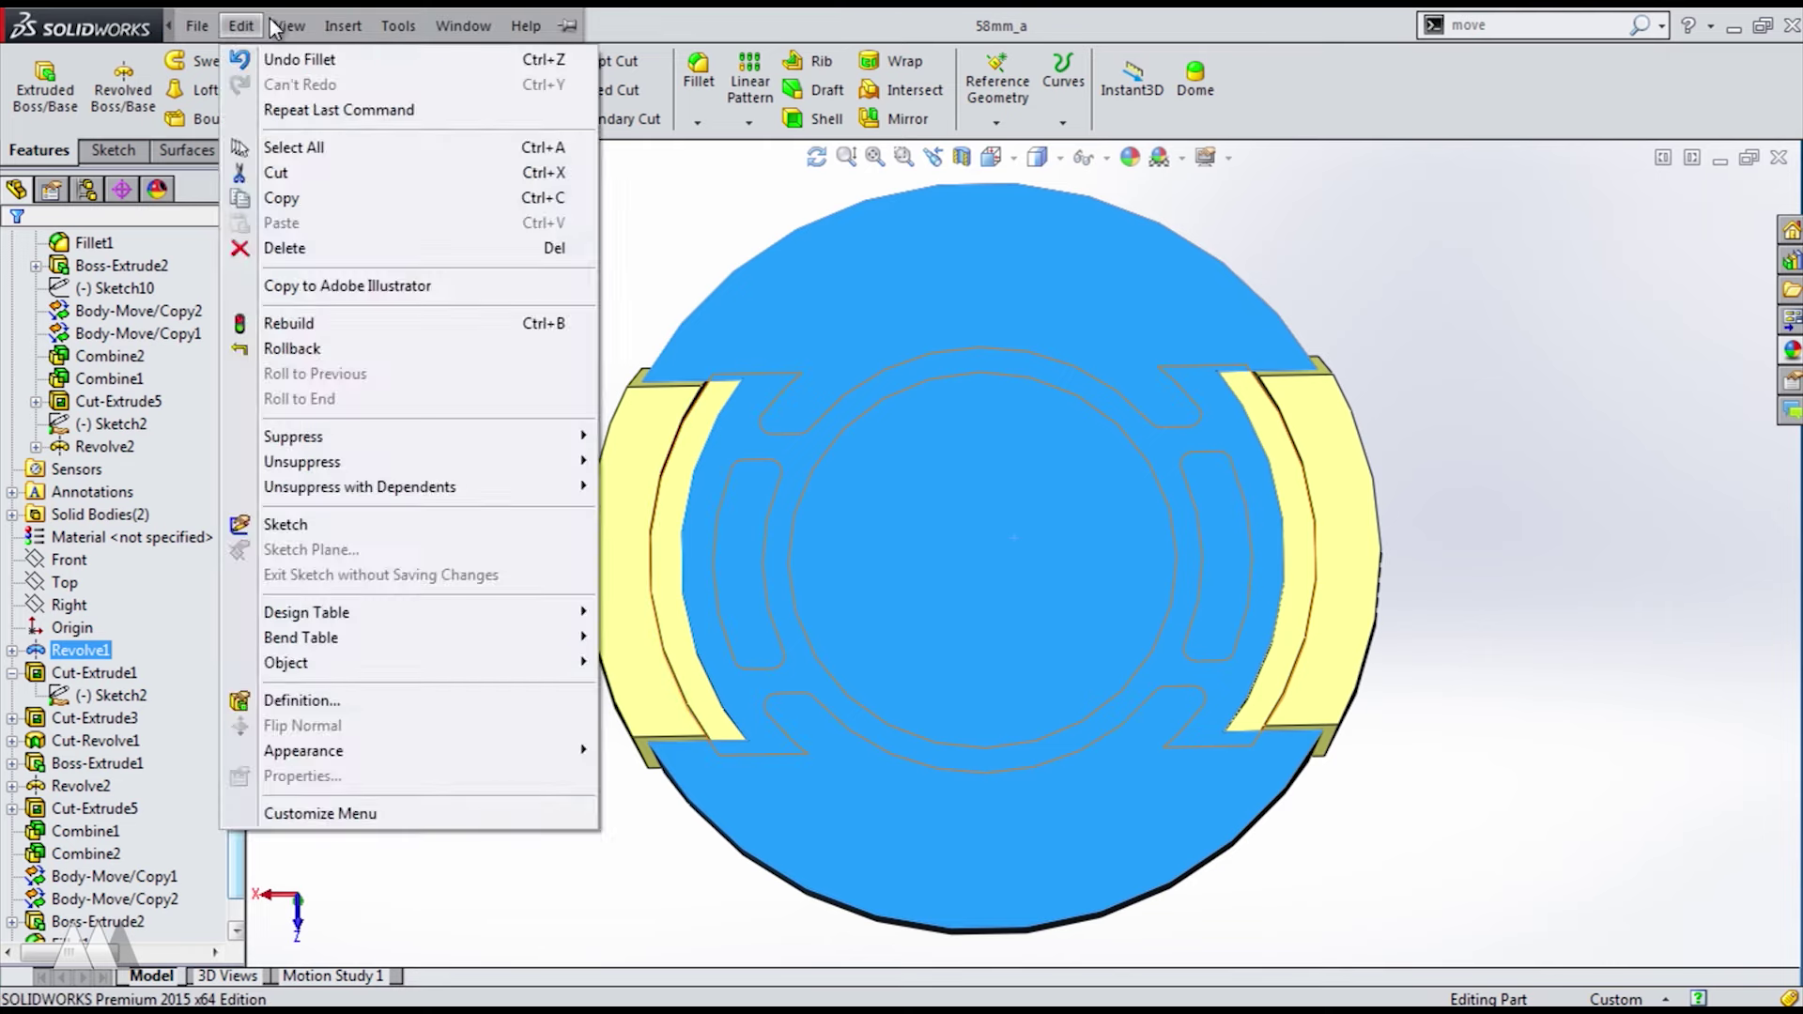
mouse_move(343, 26)
click(511, 690)
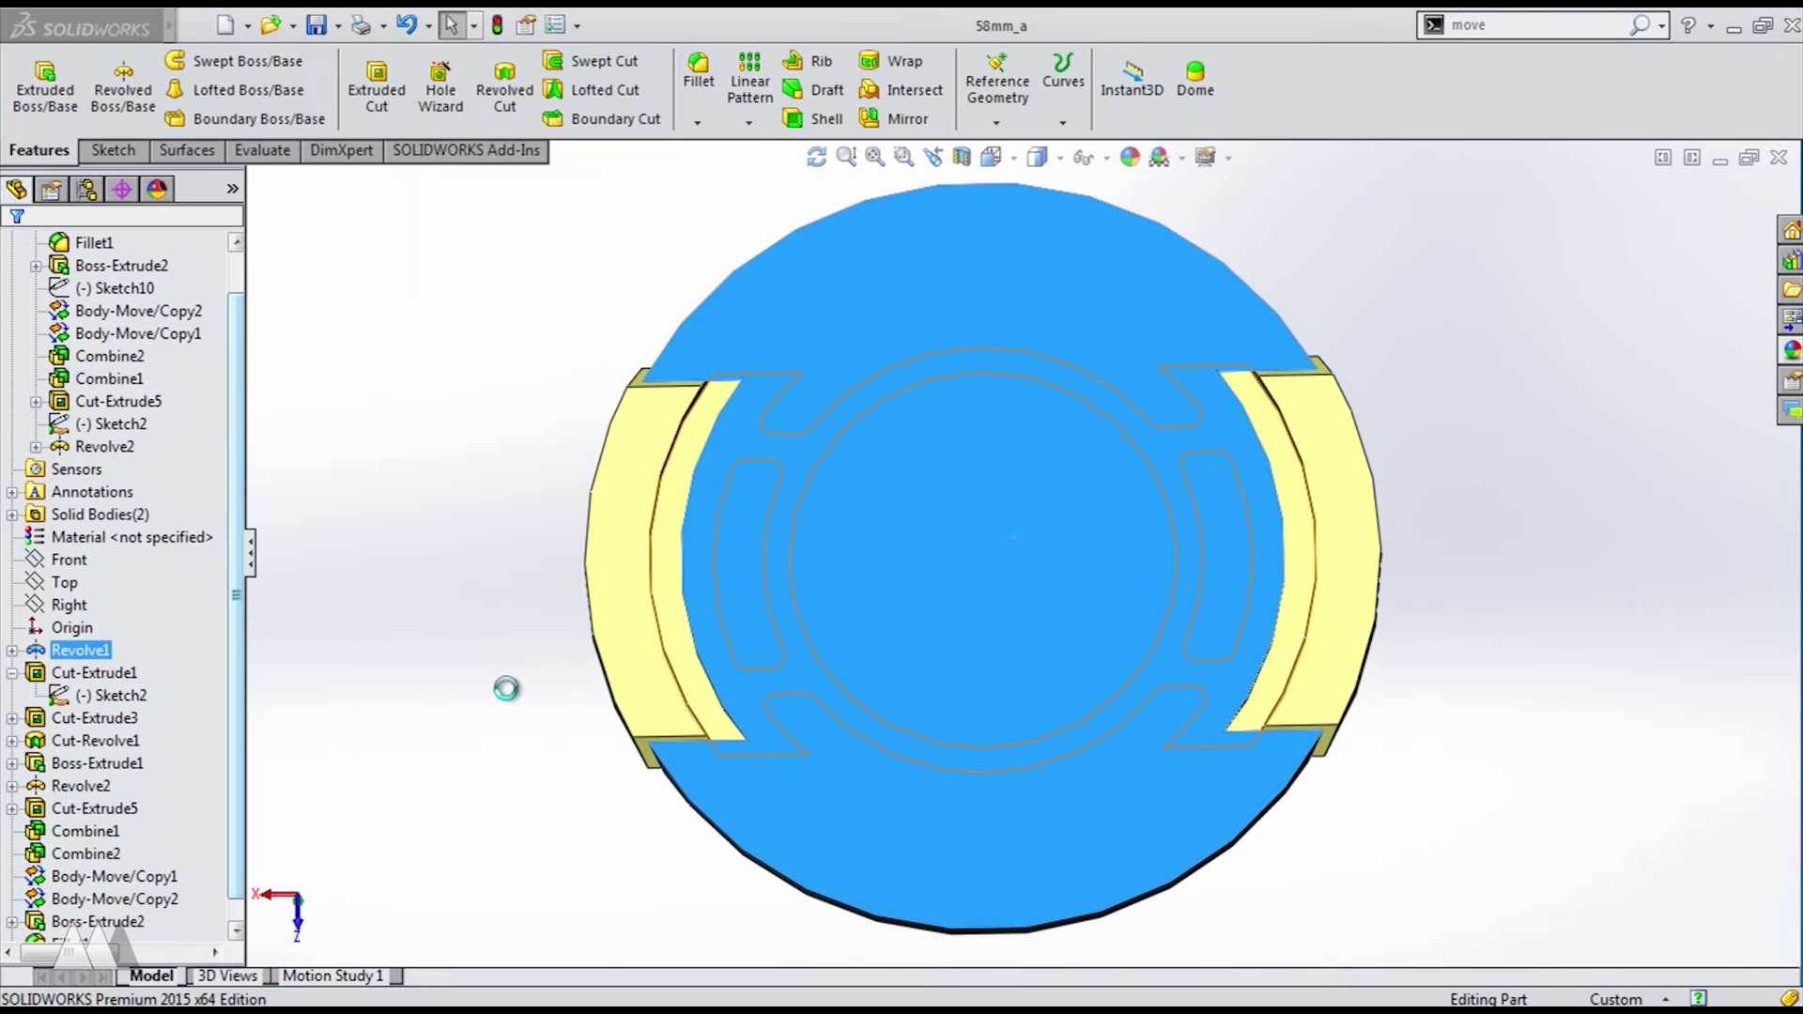
click(1044, 471)
double_click(1042, 473)
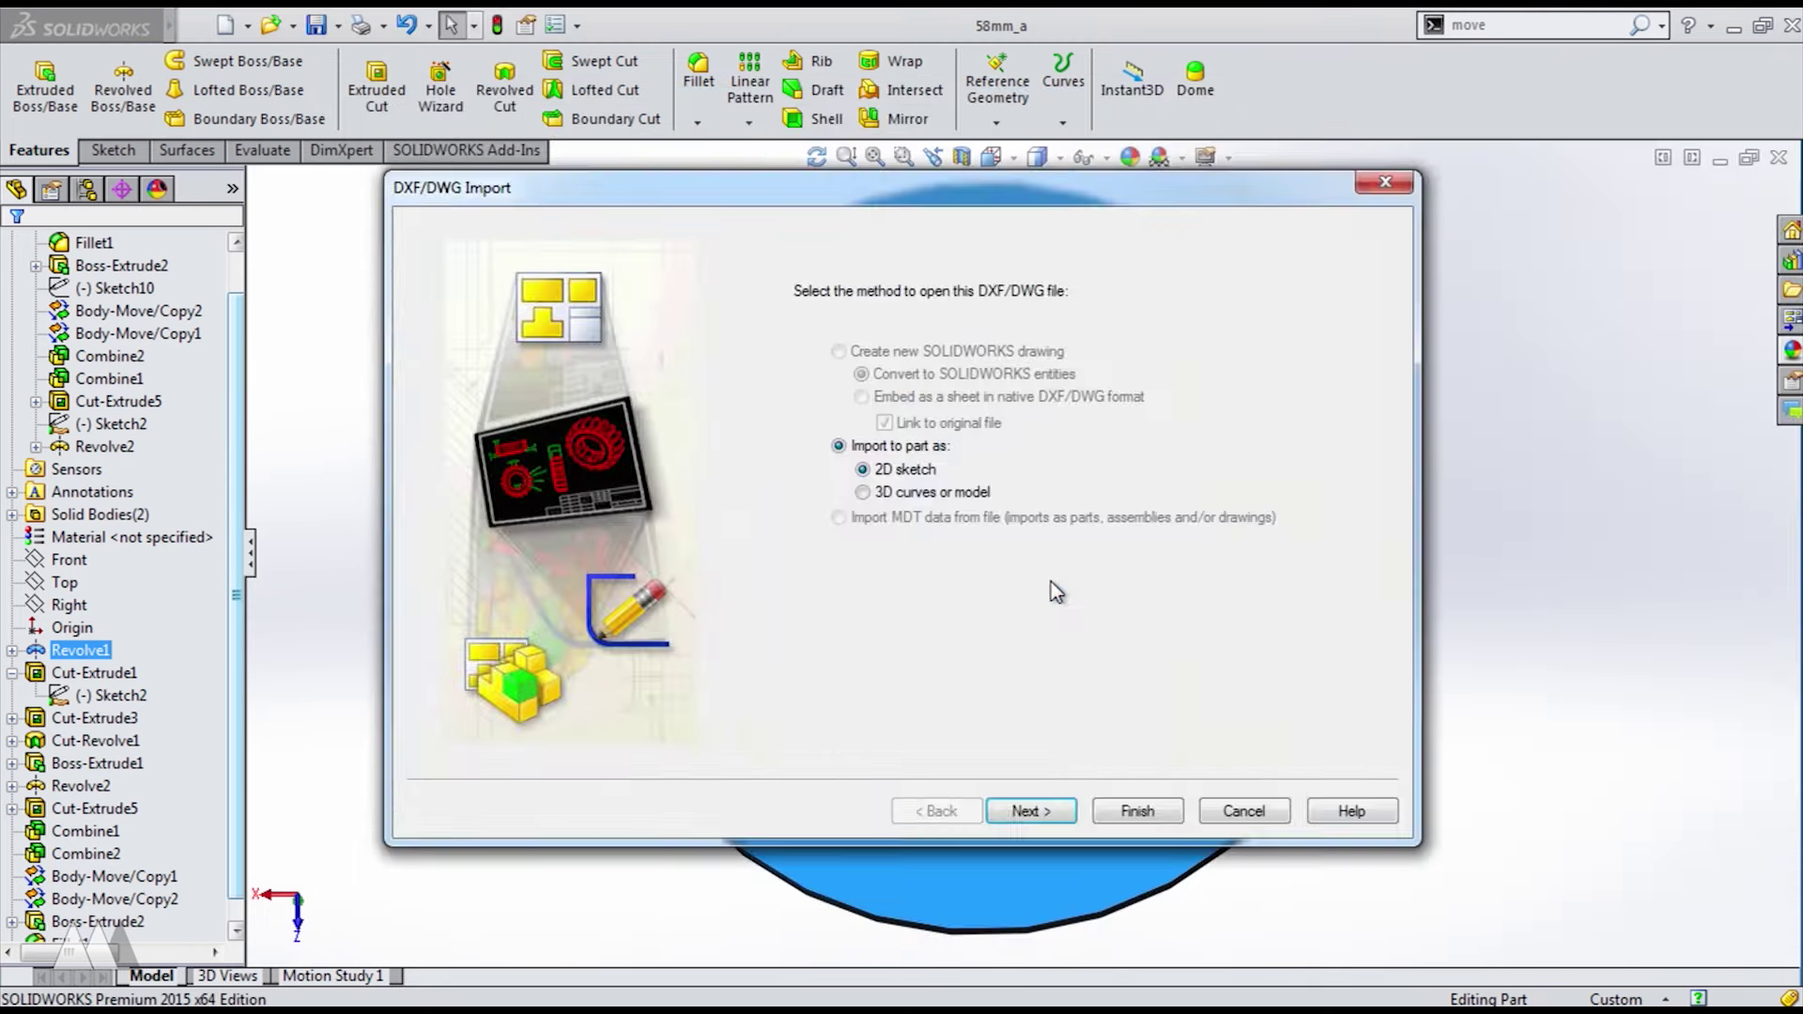
- Import the logo as a 2D sketch in inches with all layers, with the Explode Blocks option enabled
click(1033, 812)
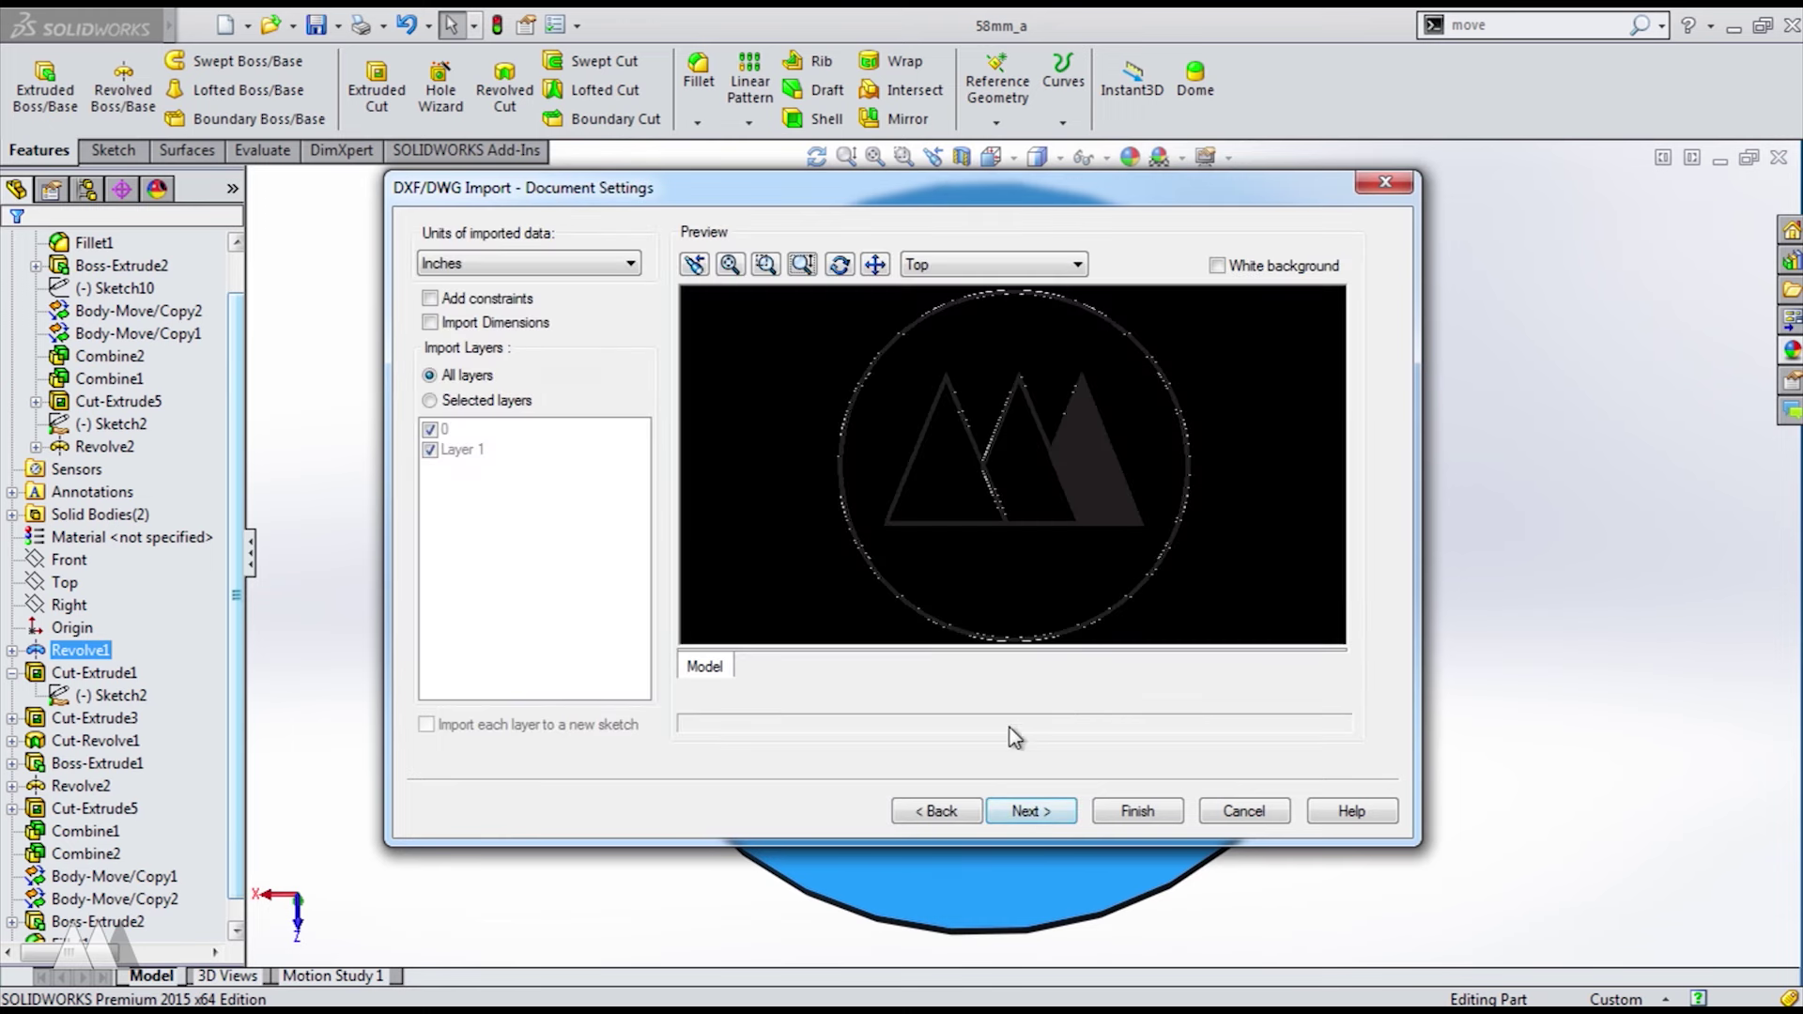
click(1030, 811)
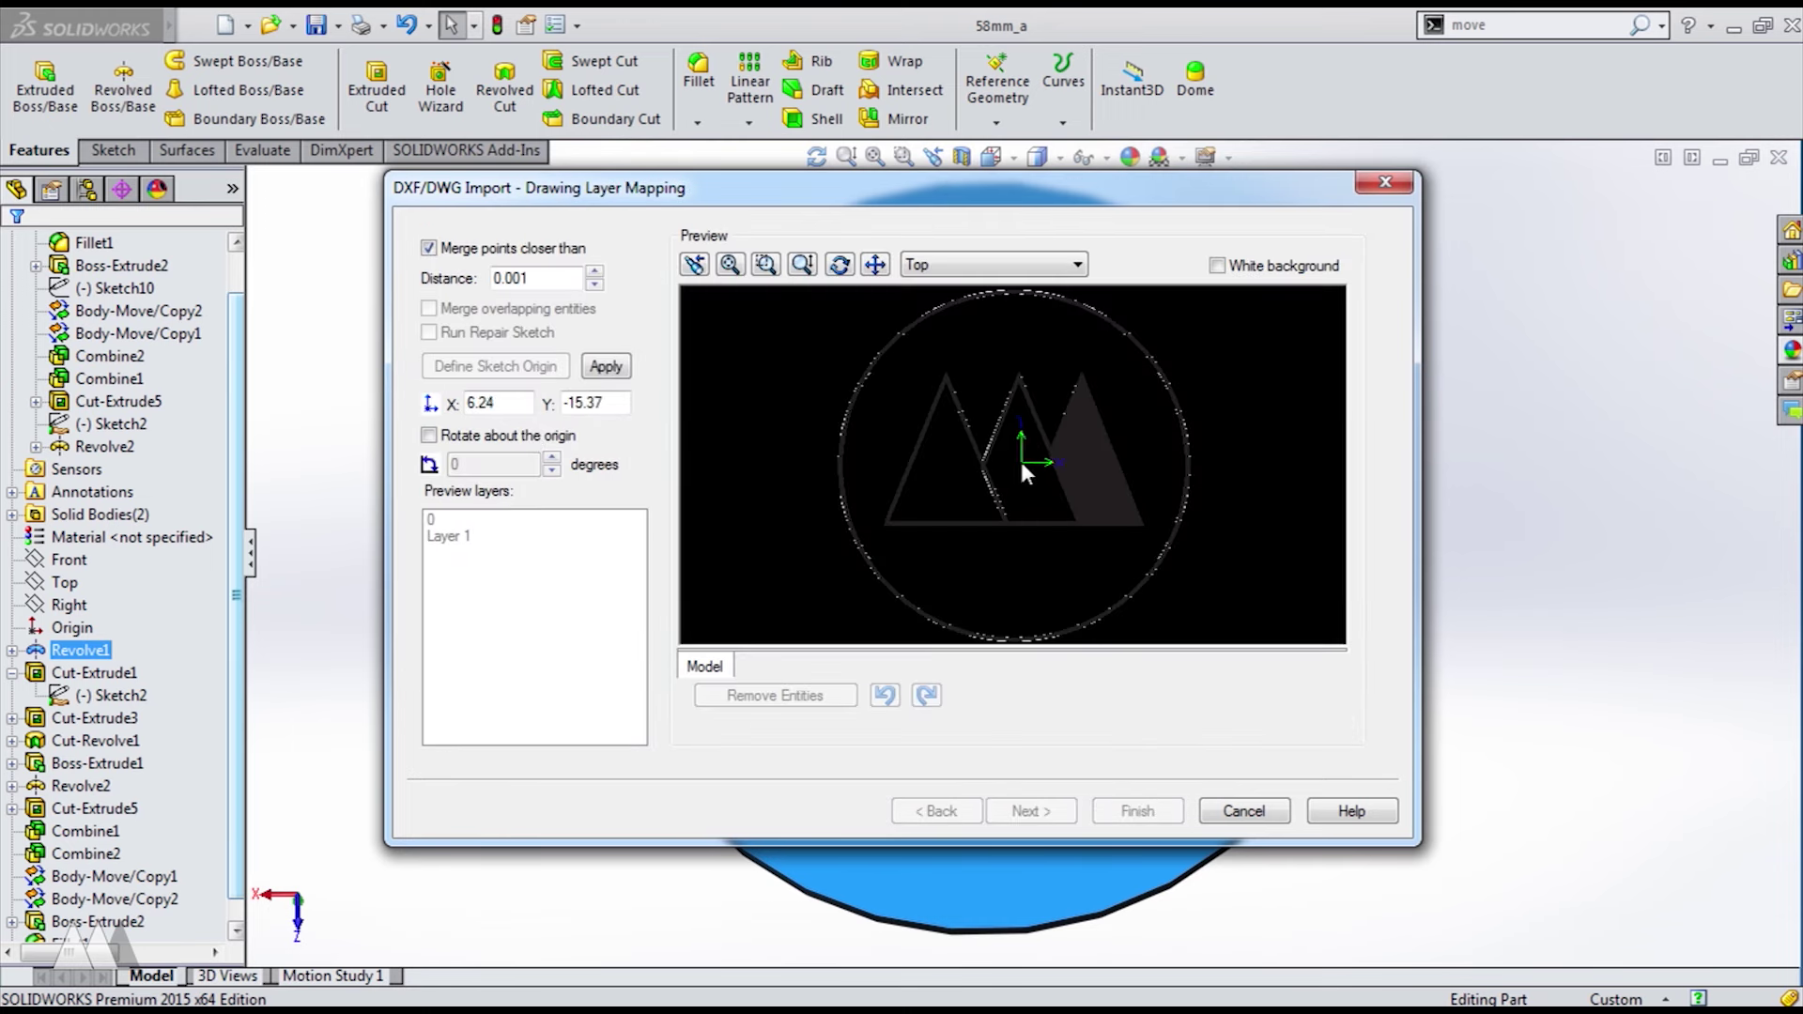
click(1157, 809)
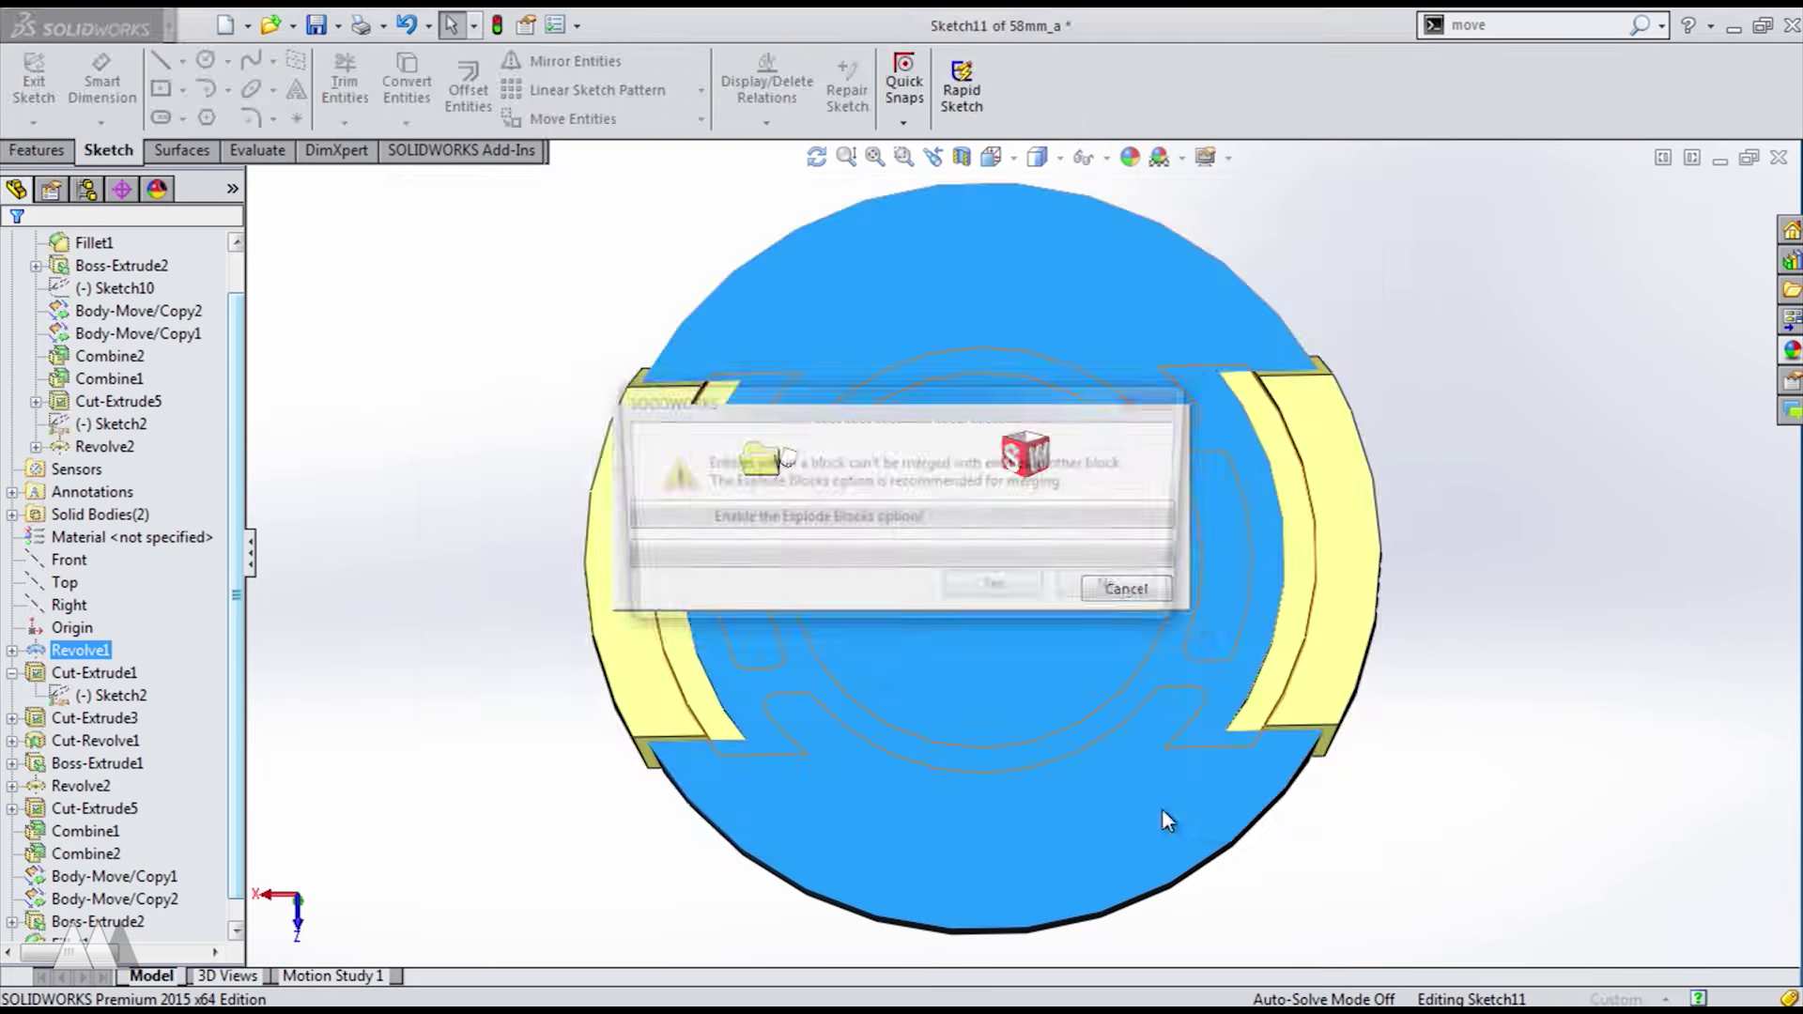
click(1014, 594)
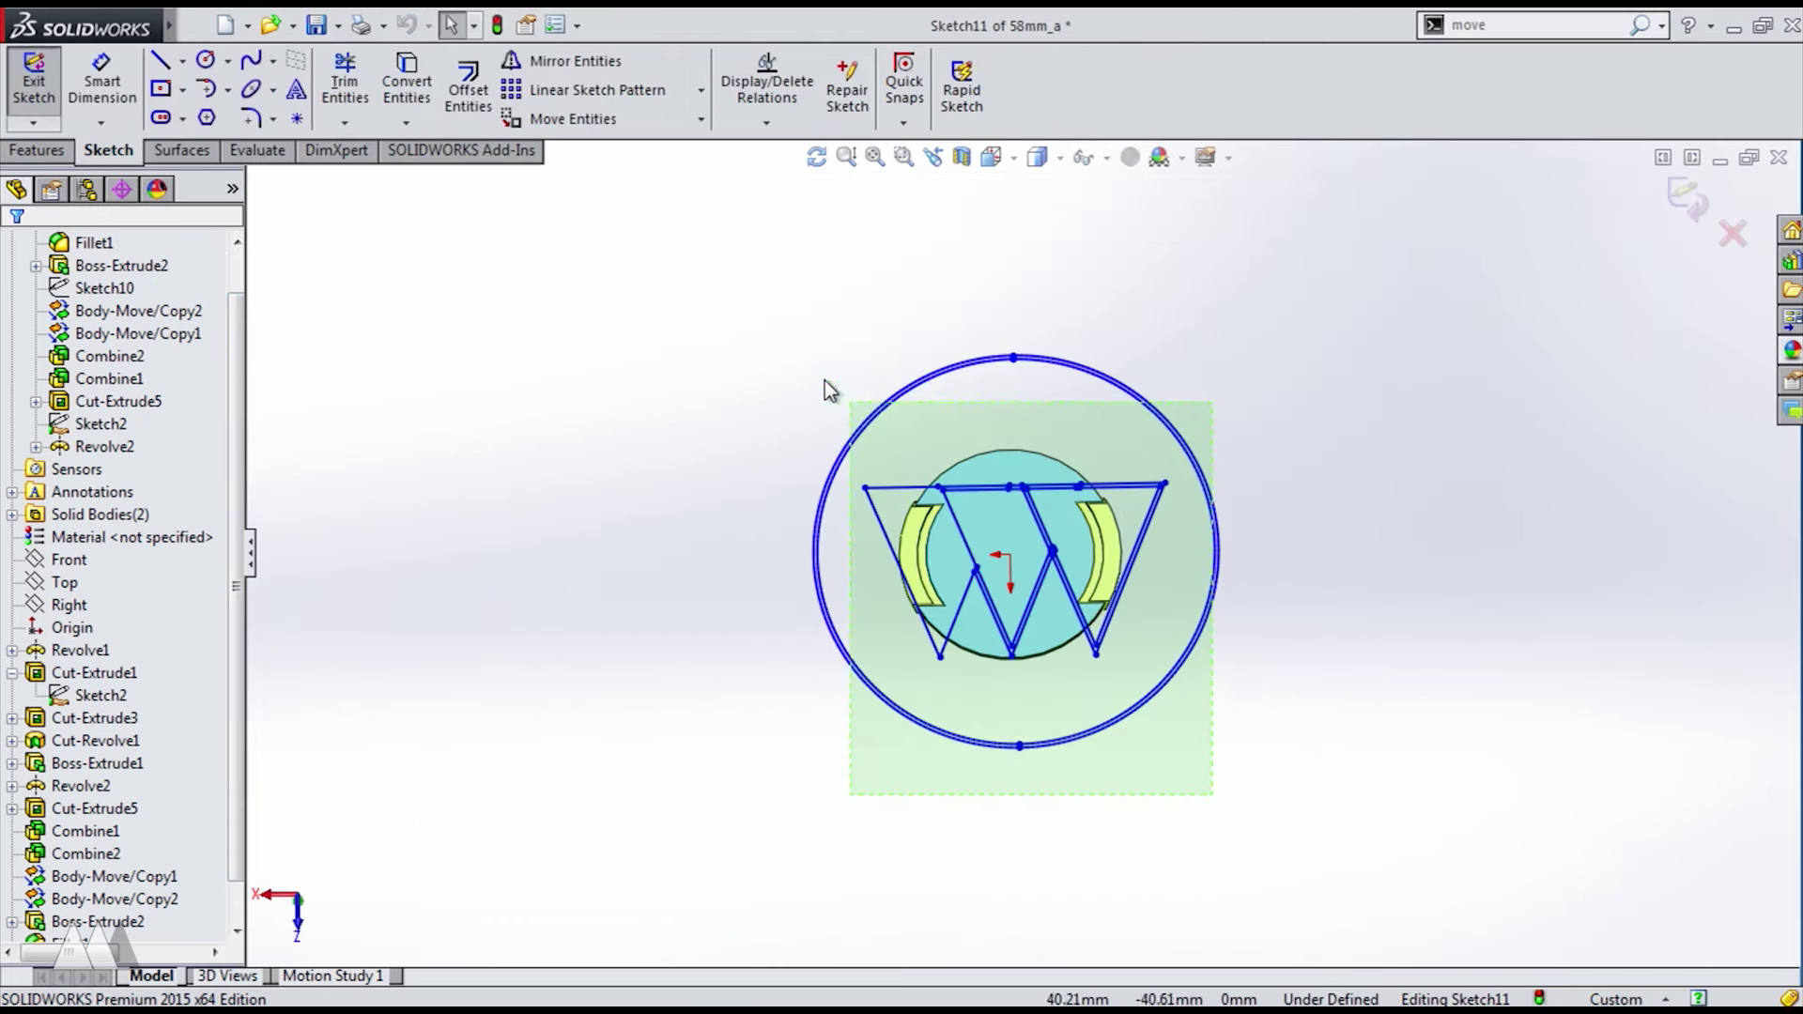
- Scale the entire logo sketch about the origin by a factor of 0.35
drag(824, 380, 794, 340)
click(700, 119)
click(584, 222)
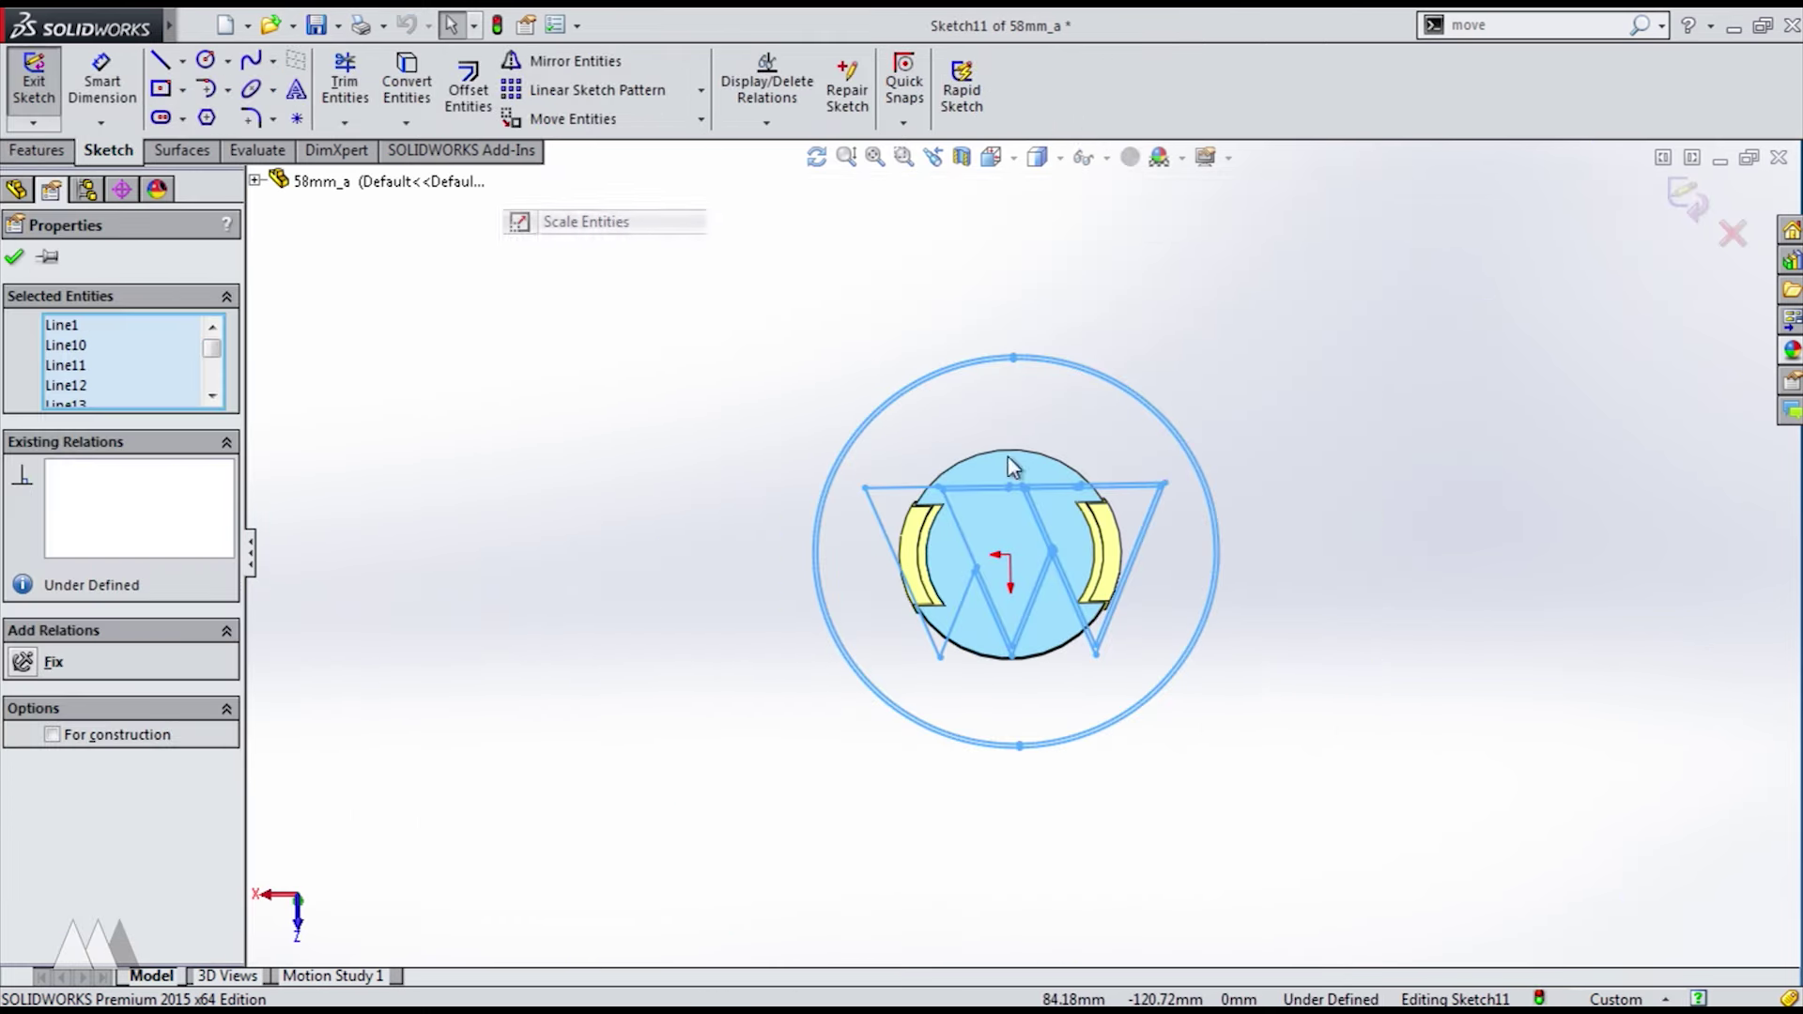
scroll(1169, 571, down, 5)
click(770, 541)
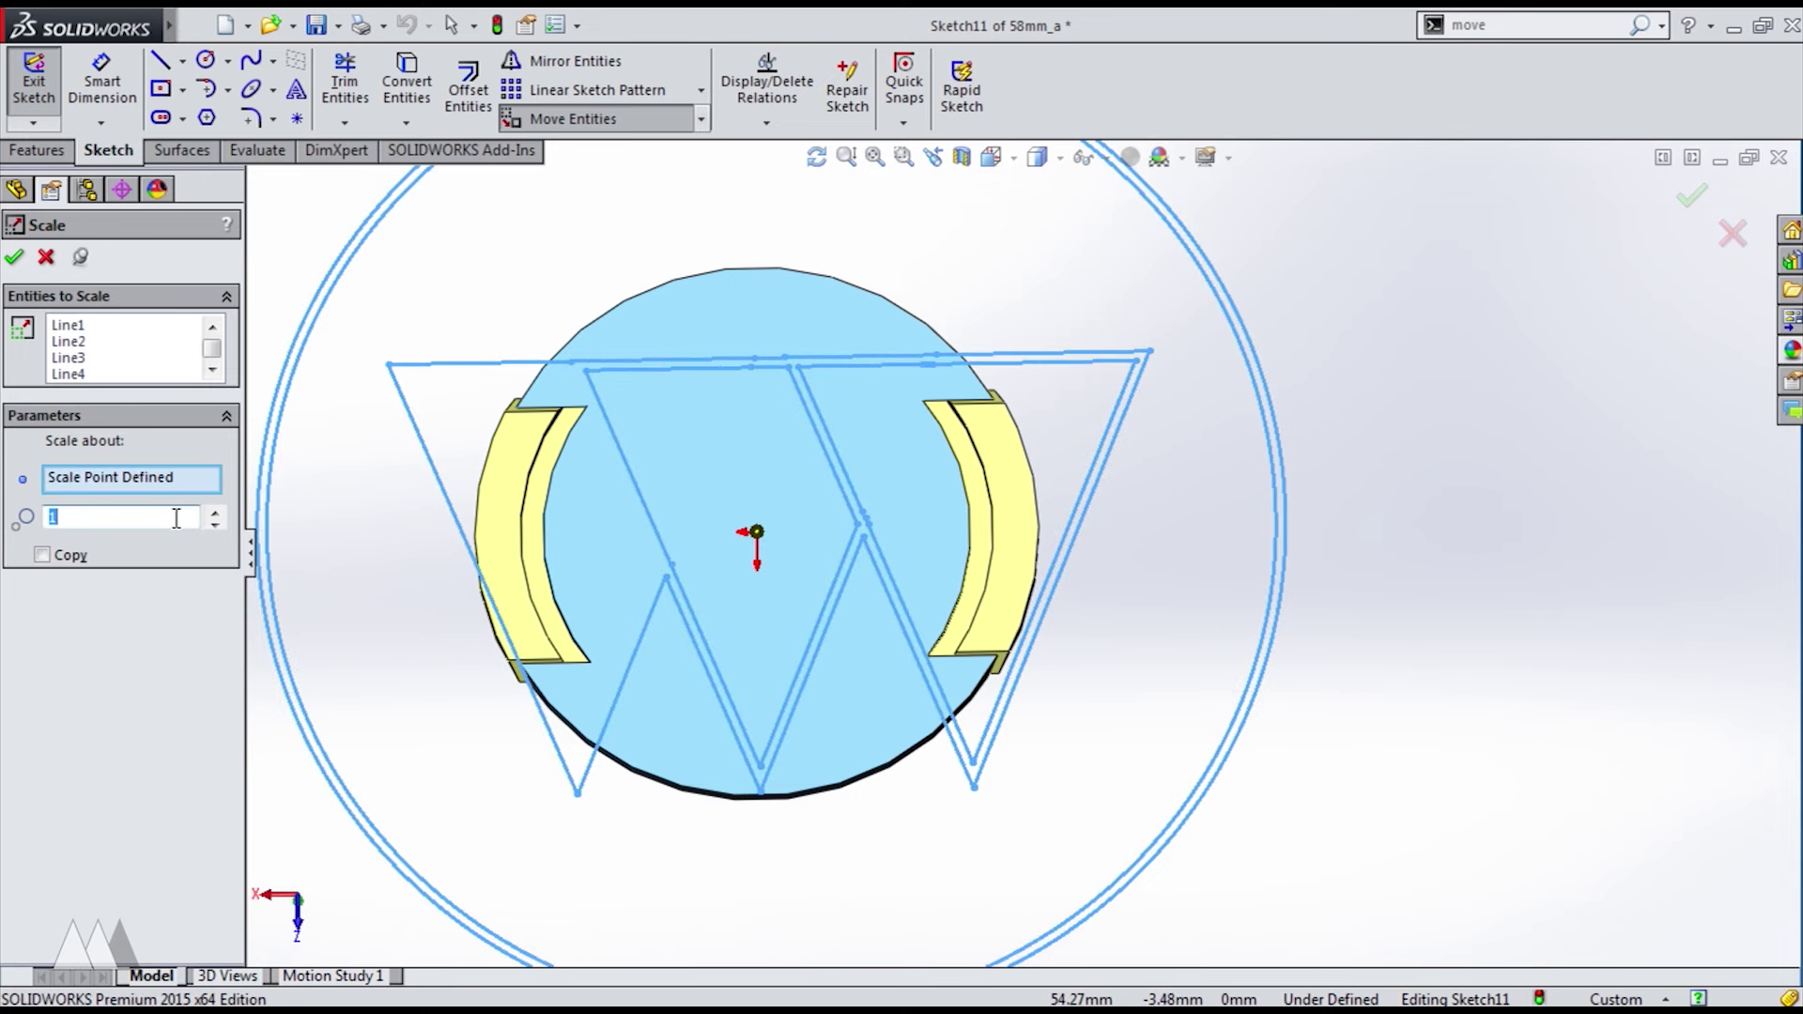
click(216, 525)
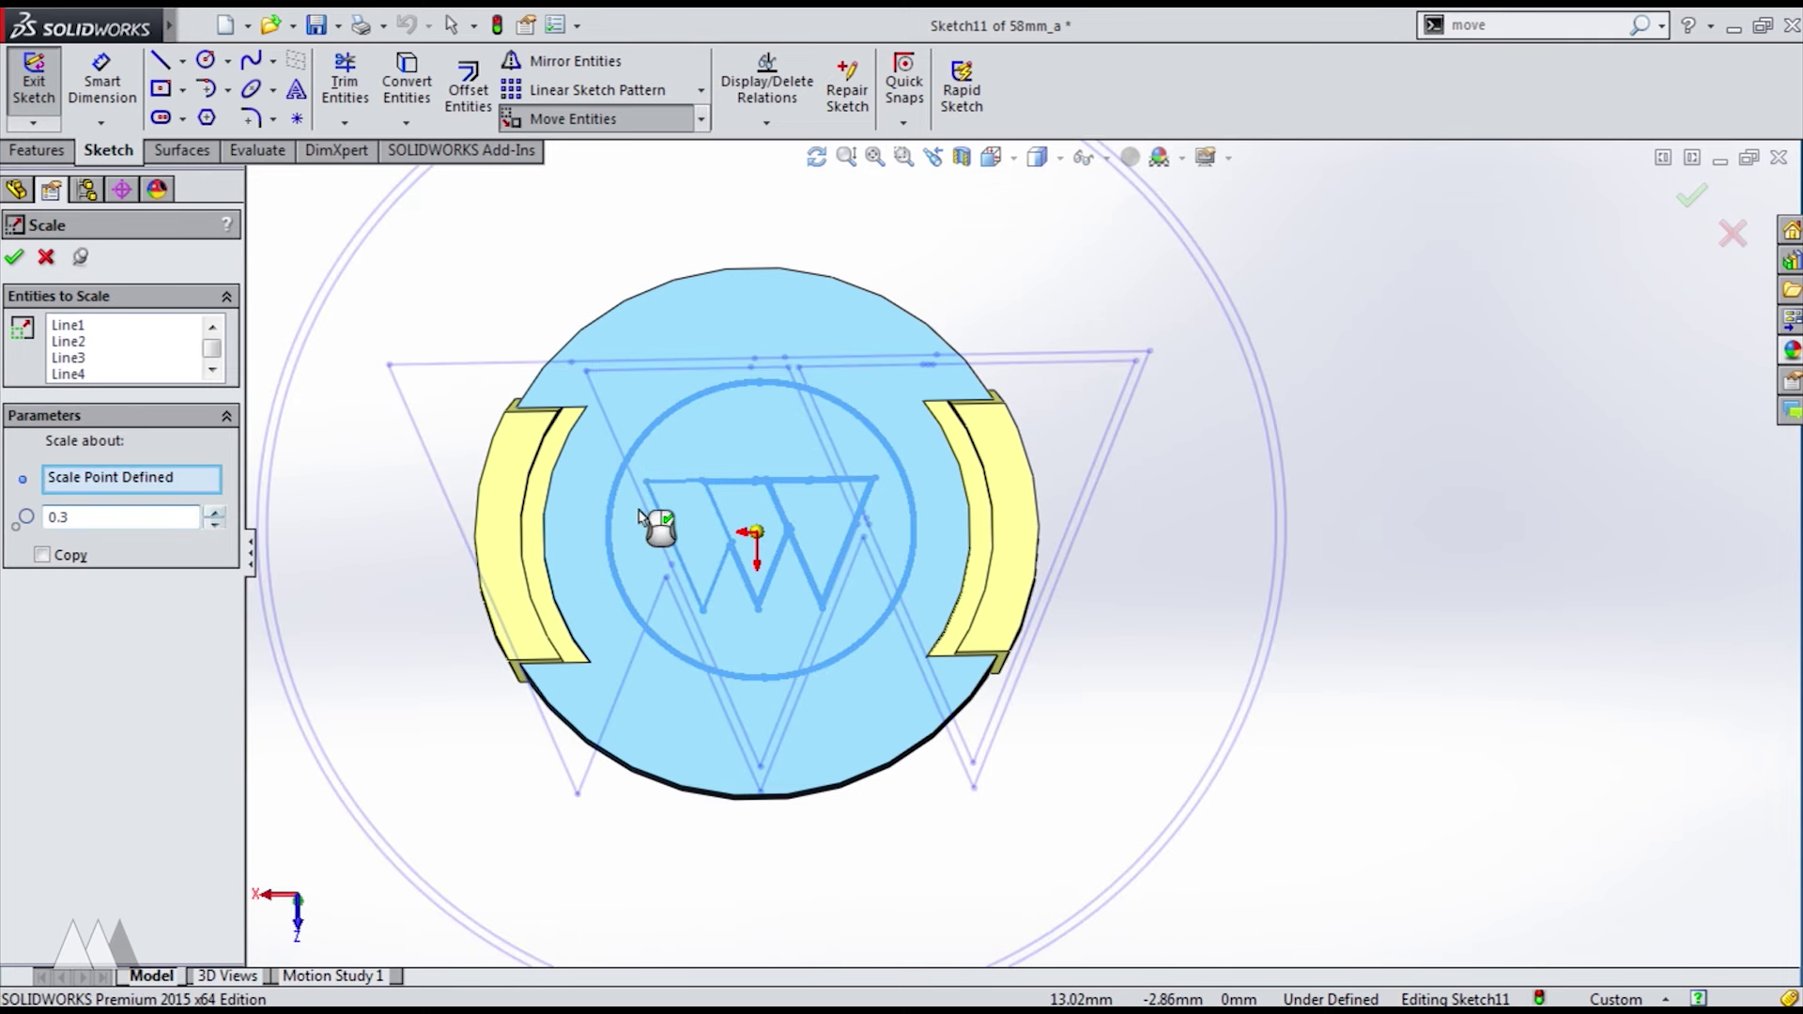
scroll(549, 512, down, 1)
text(5)
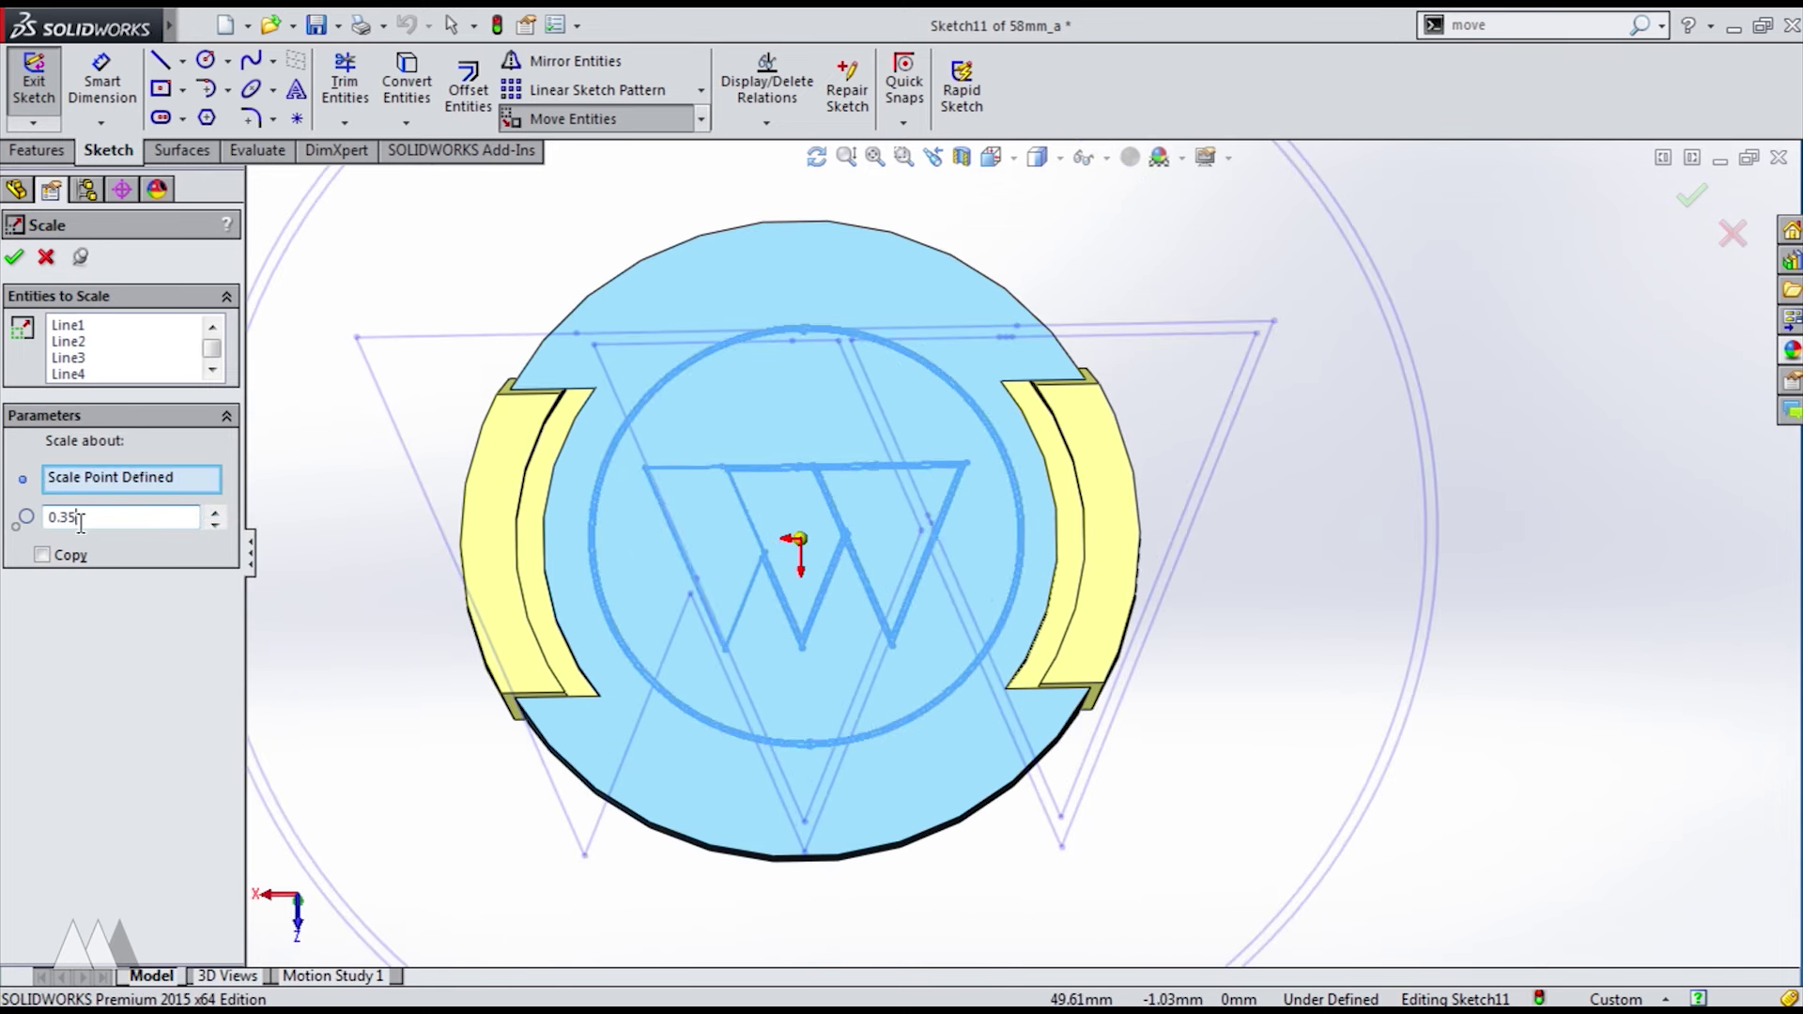
click(14, 256)
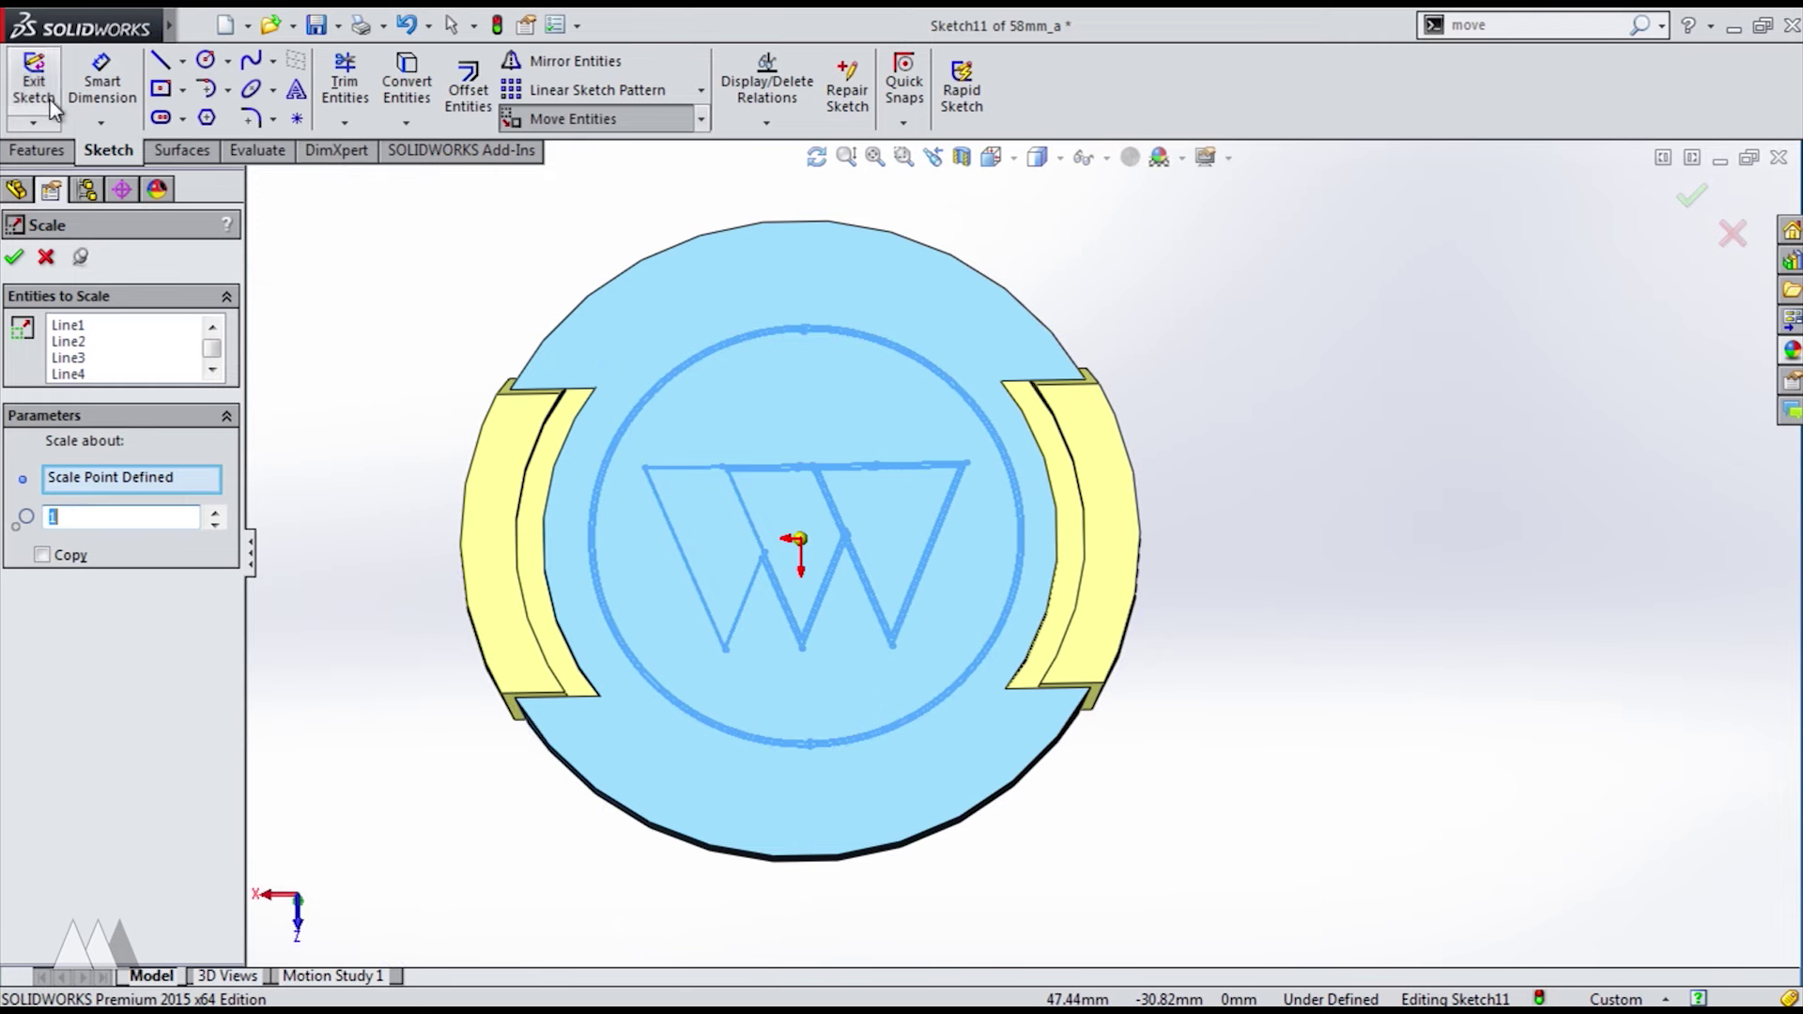
click(45, 258)
- Move the whole logo sketch so its outer circle is centred on the disc's origin
key(ctrl+6)
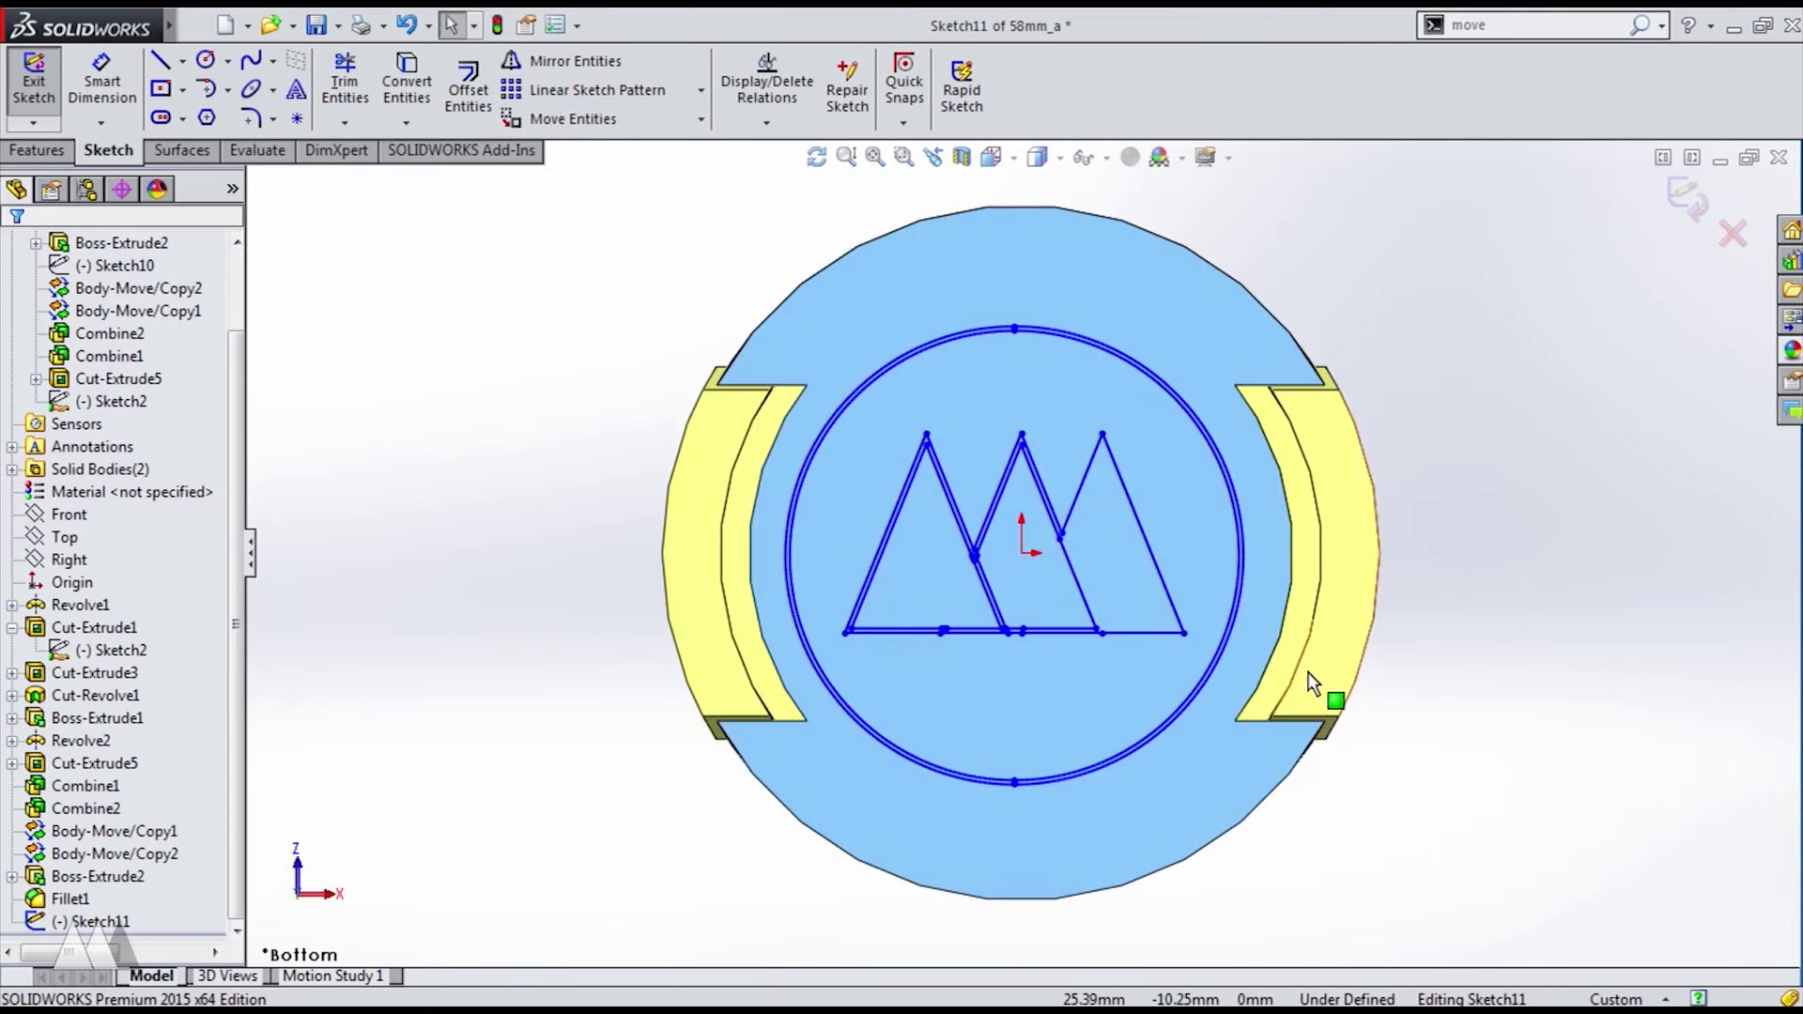
mouse_move(1363, 852)
mouse_down()
mouse_move(666, 391)
mouse_move(620, 271)
mouse_up()
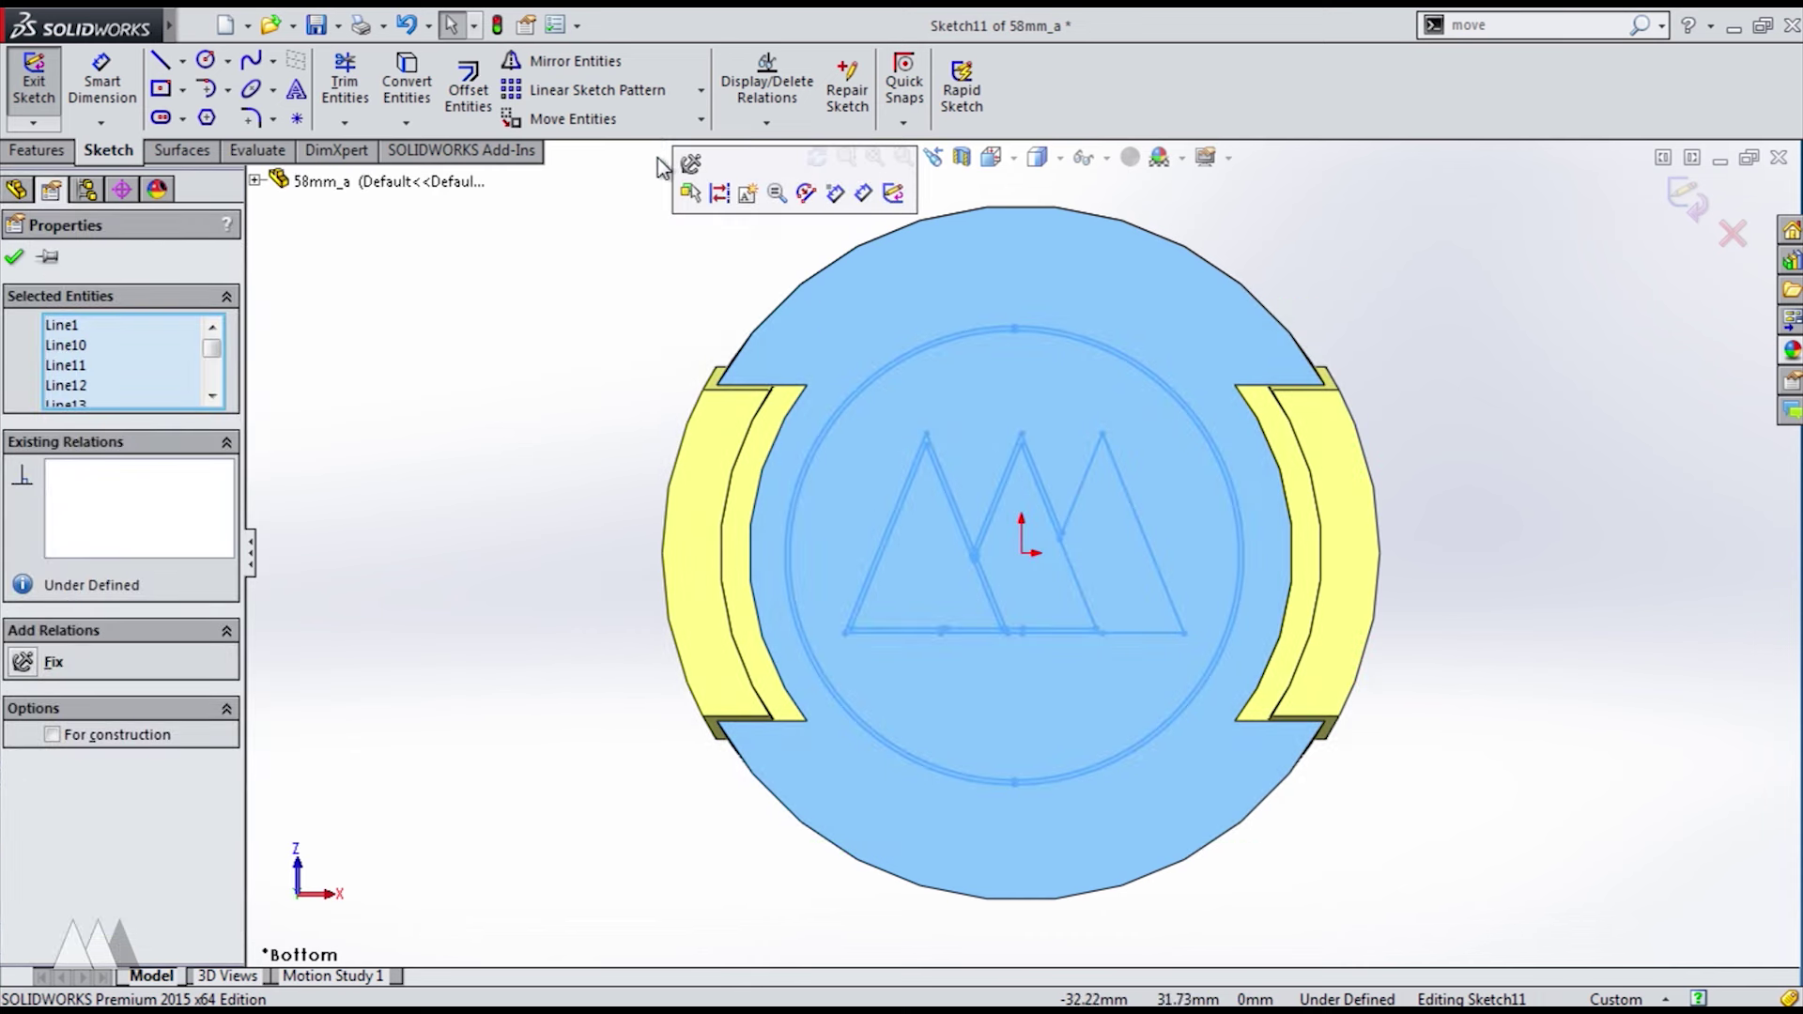
click(646, 135)
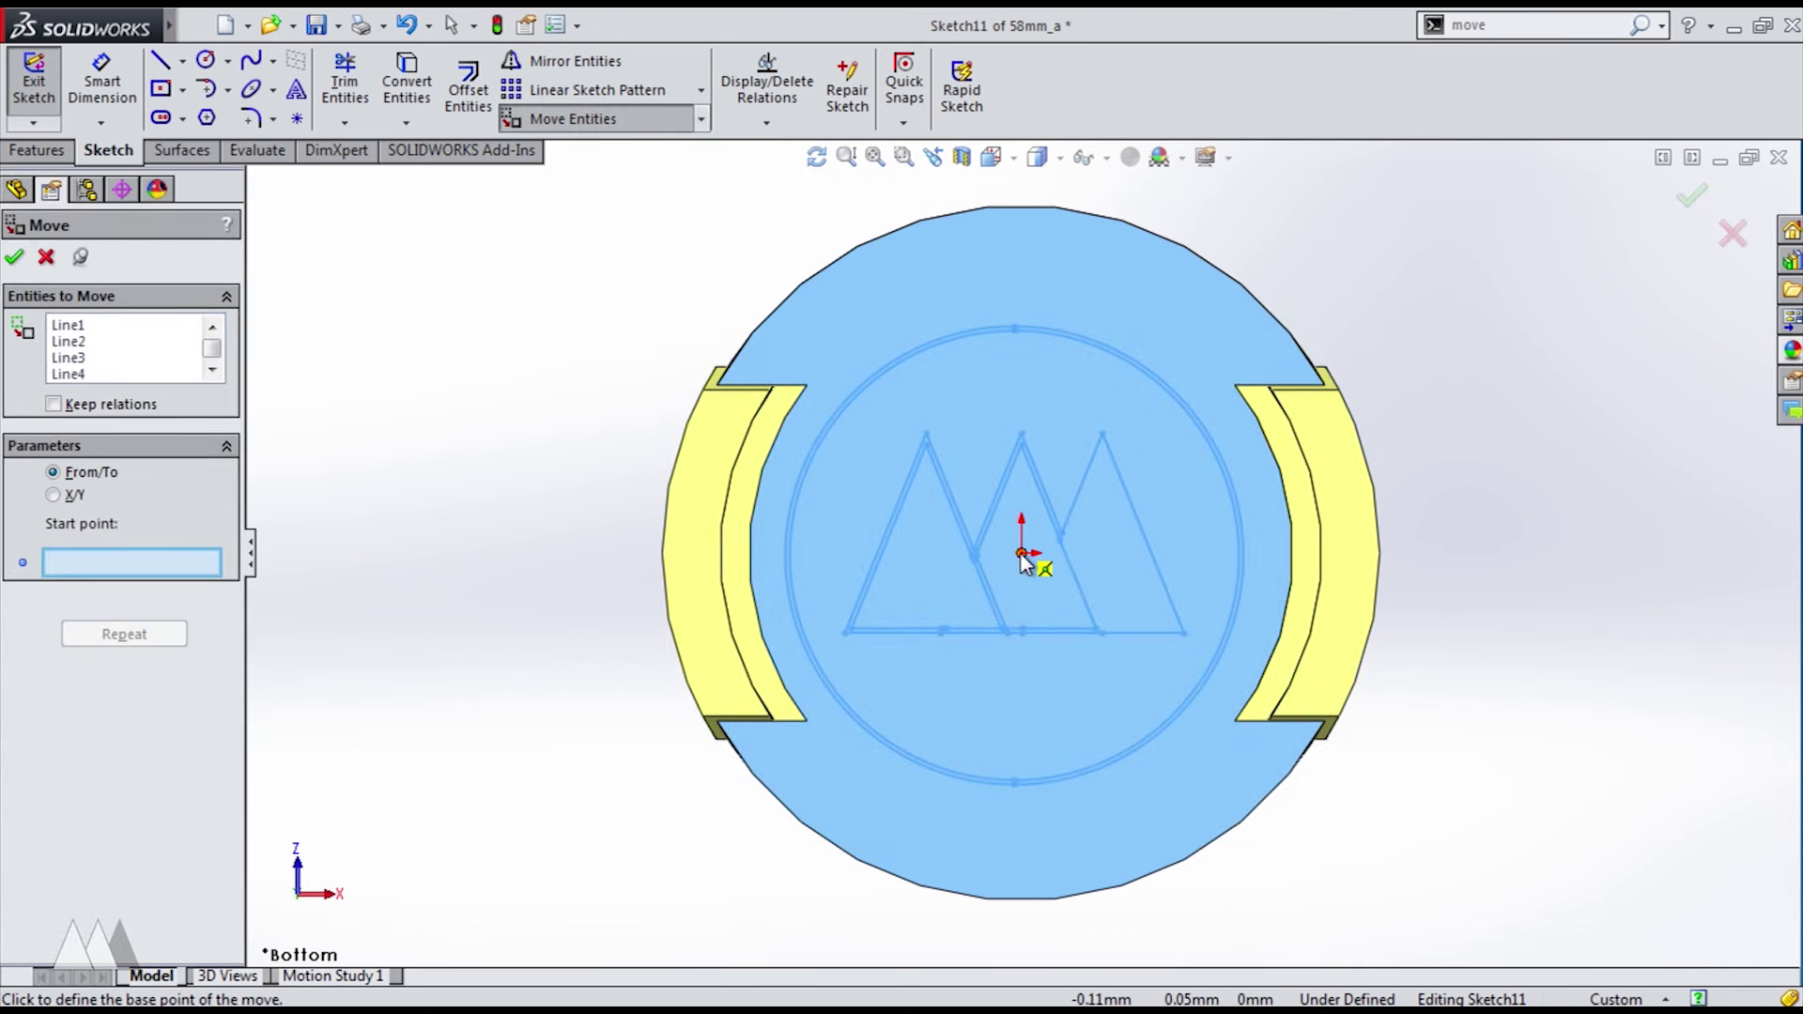
click(1025, 397)
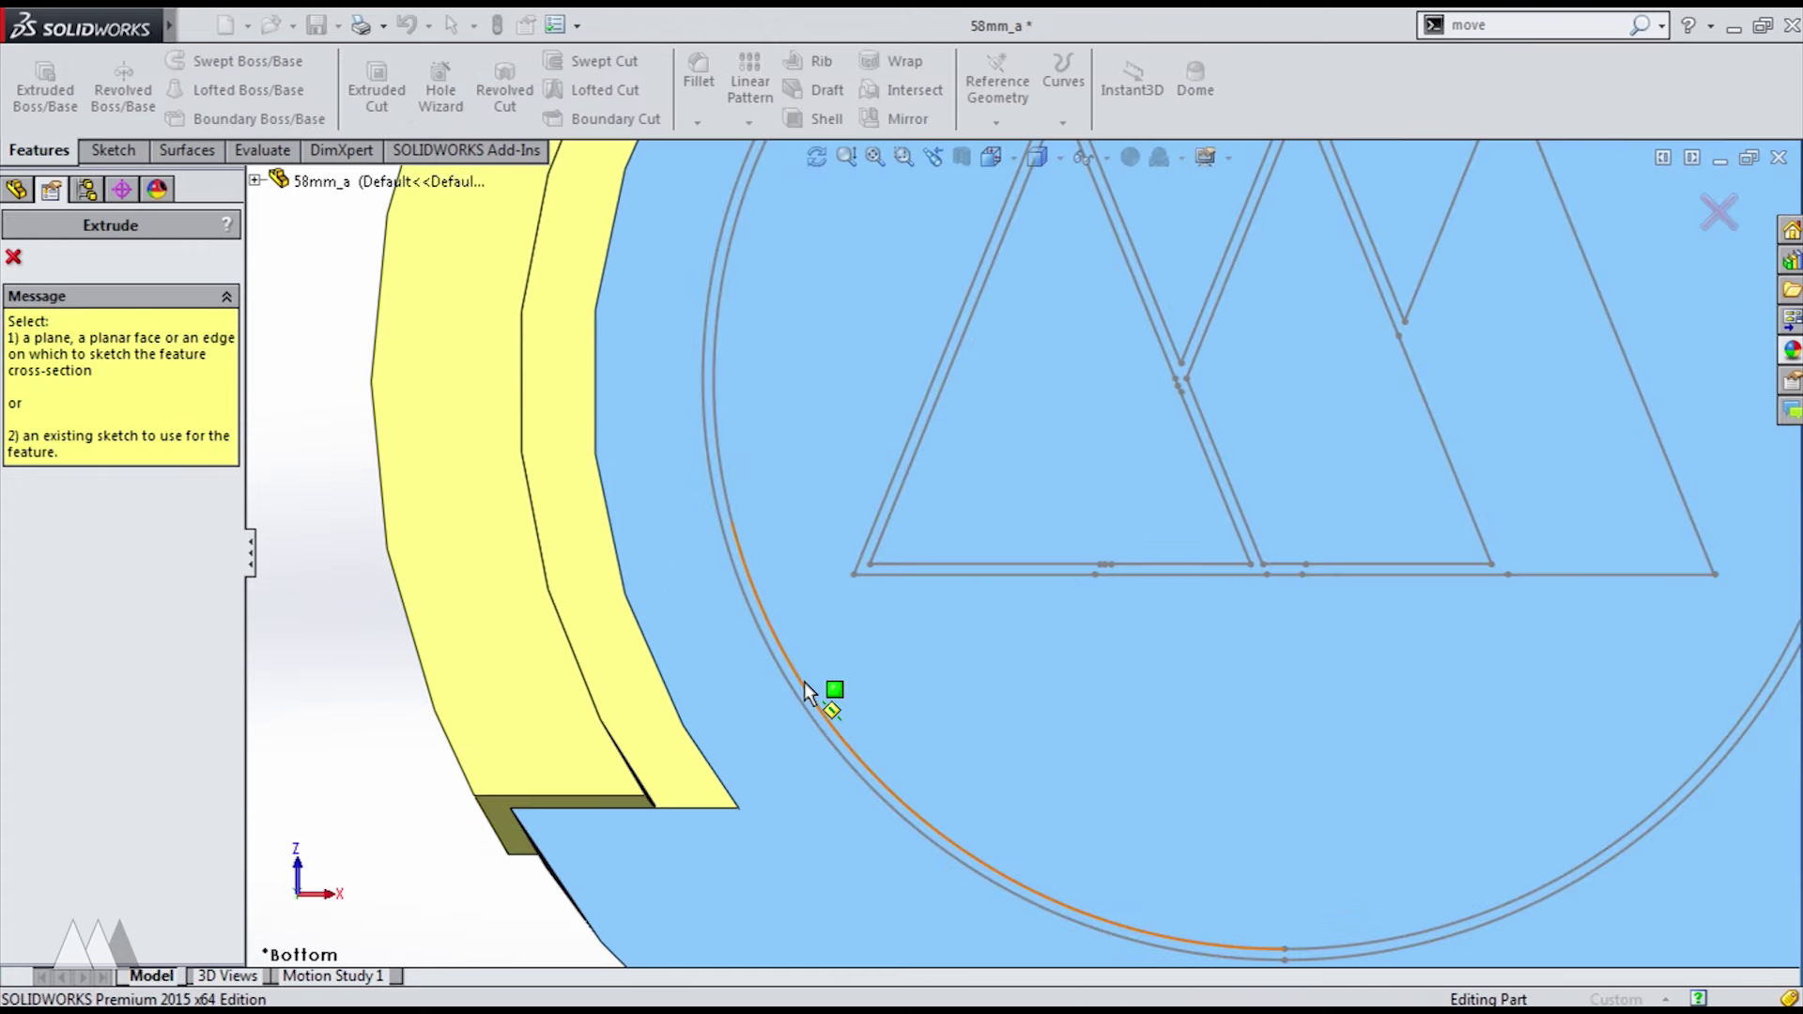
- Set up an extruded cut of the logo sketch using only the thin ring and the mountain outline regions as contours
click(806, 693)
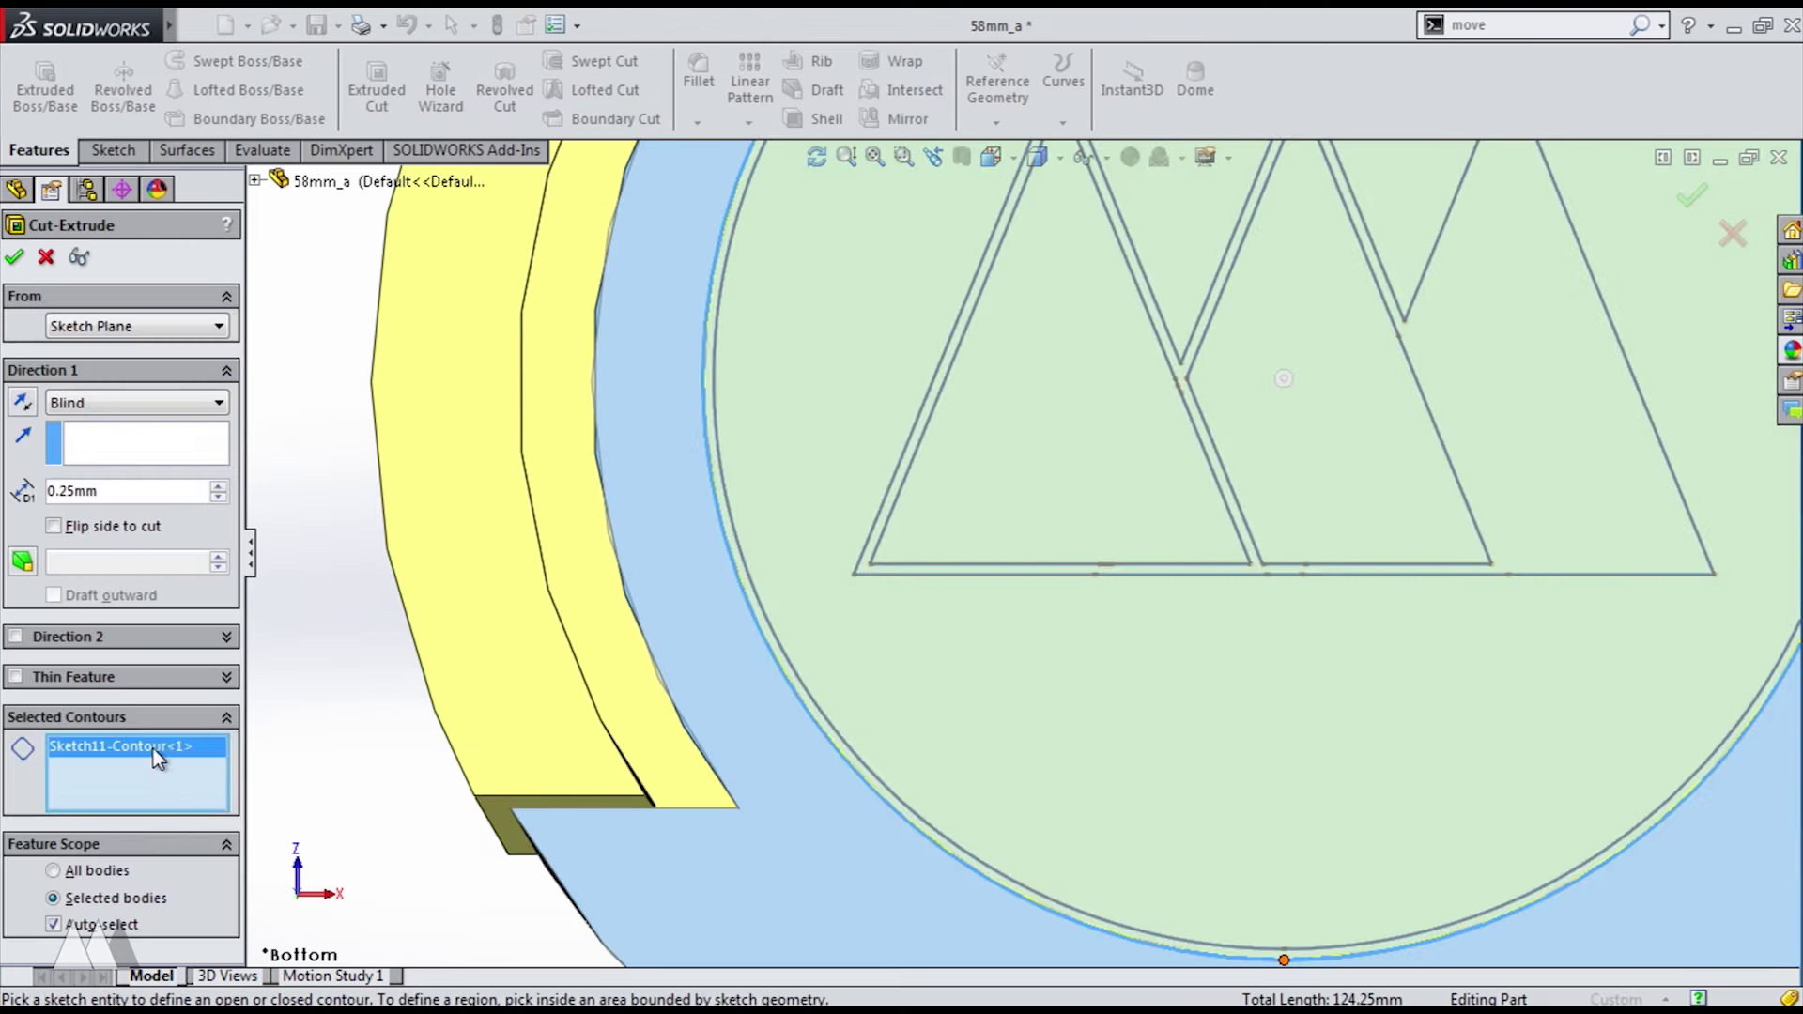
right_click(154, 747)
click(190, 763)
scroll(791, 670, down, 3)
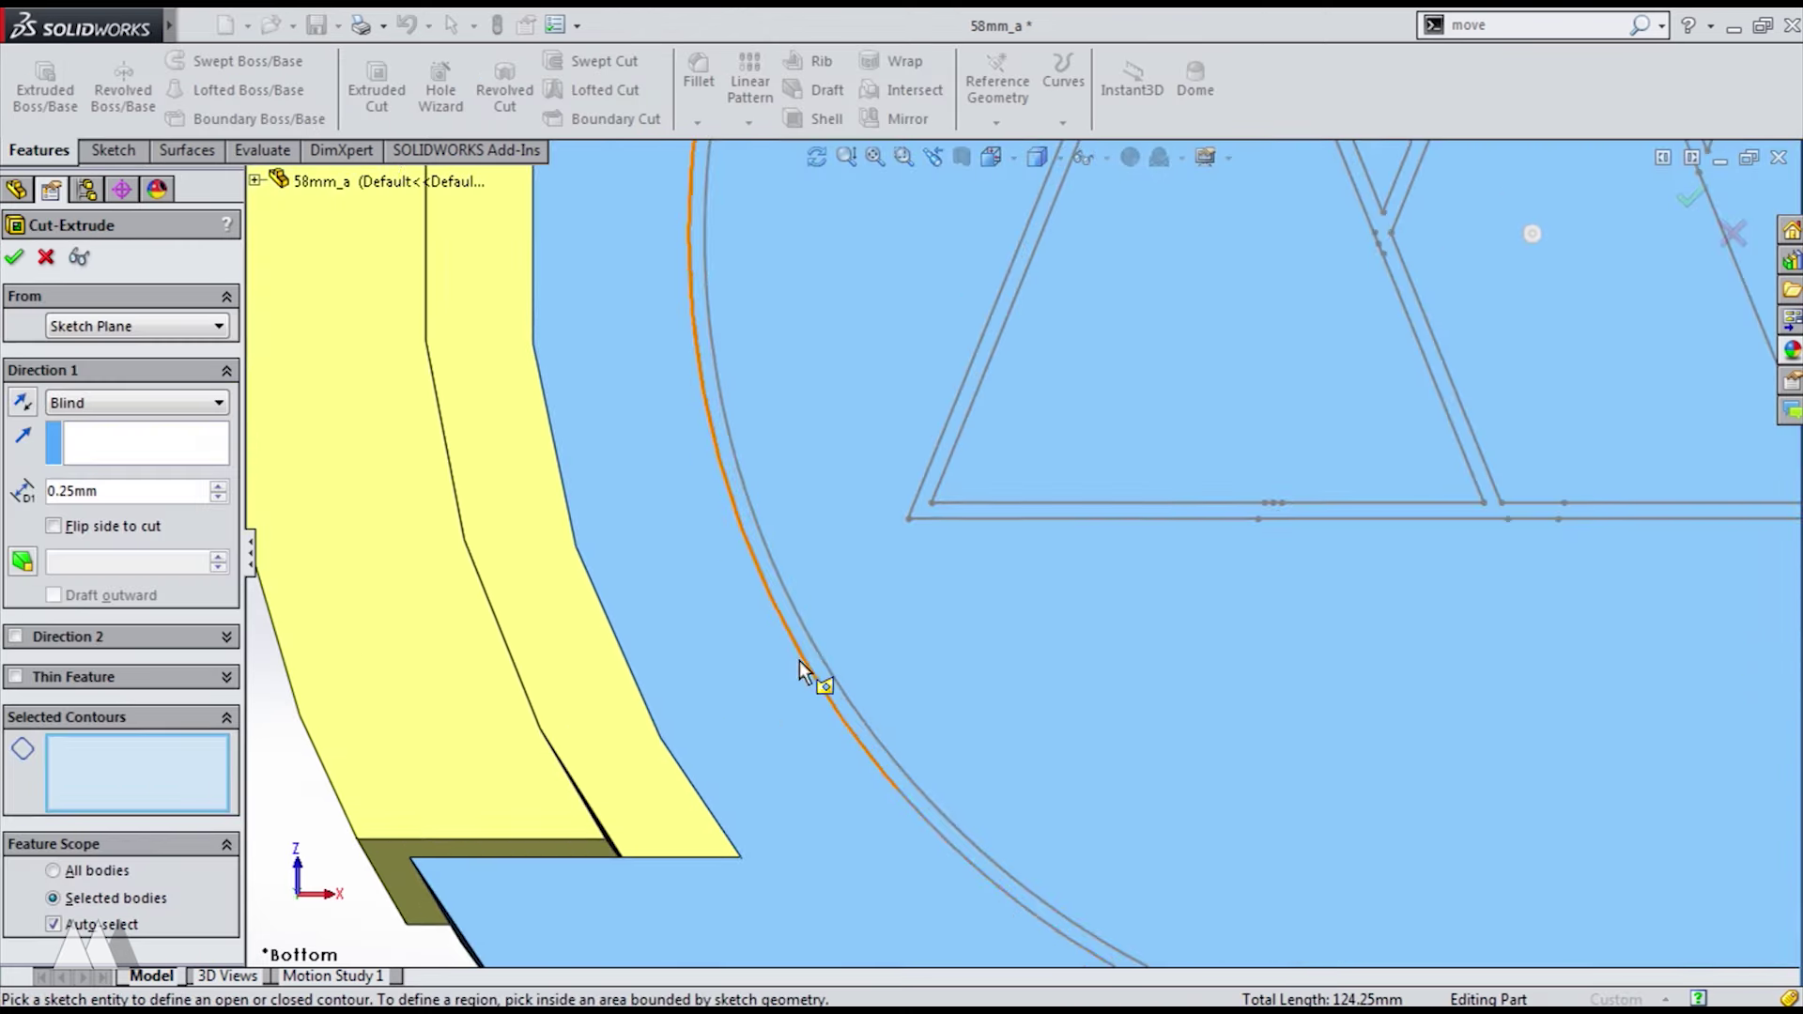
scroll(810, 651, down, 3)
click(838, 618)
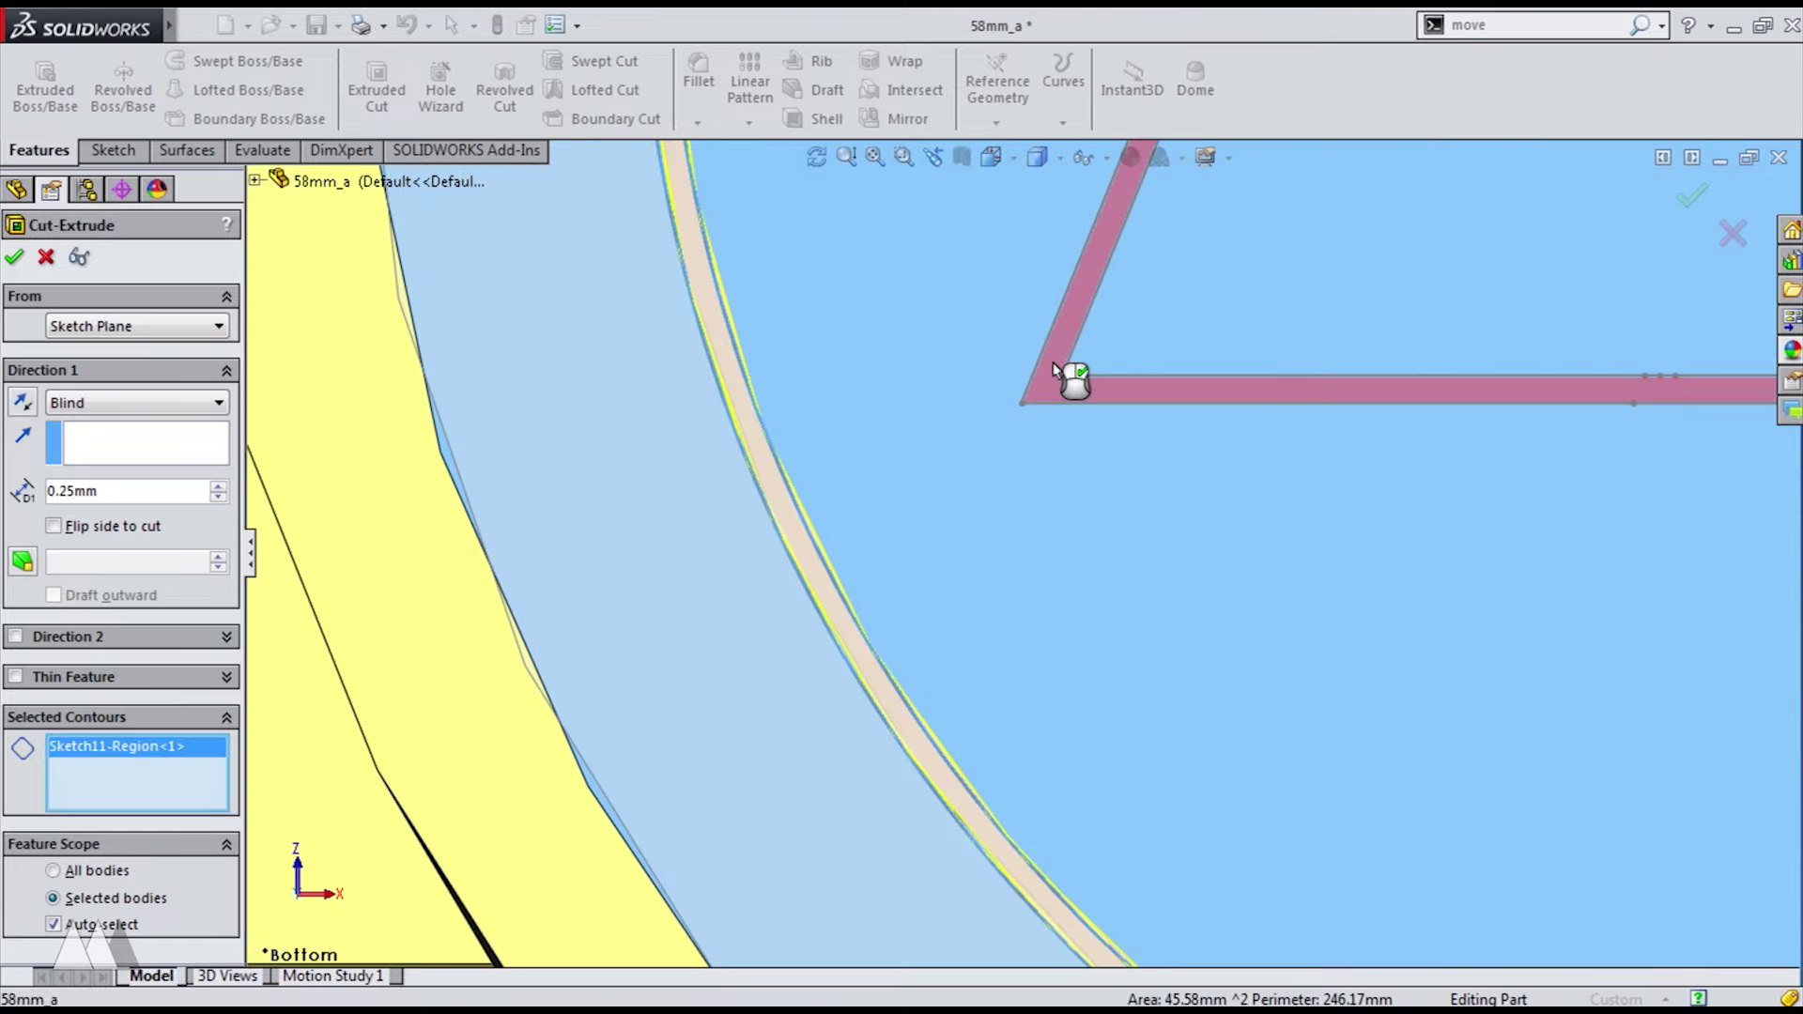
click(1055, 364)
- Set the logo cut's end condition to Offset From Surface, referenced to the disc's recessed inner face
scroll(1066, 362, up, 5)
scroll(1343, 309, up, 2)
middle_drag(414, 575, 256, 476)
scroll(1191, 450, down, 5)
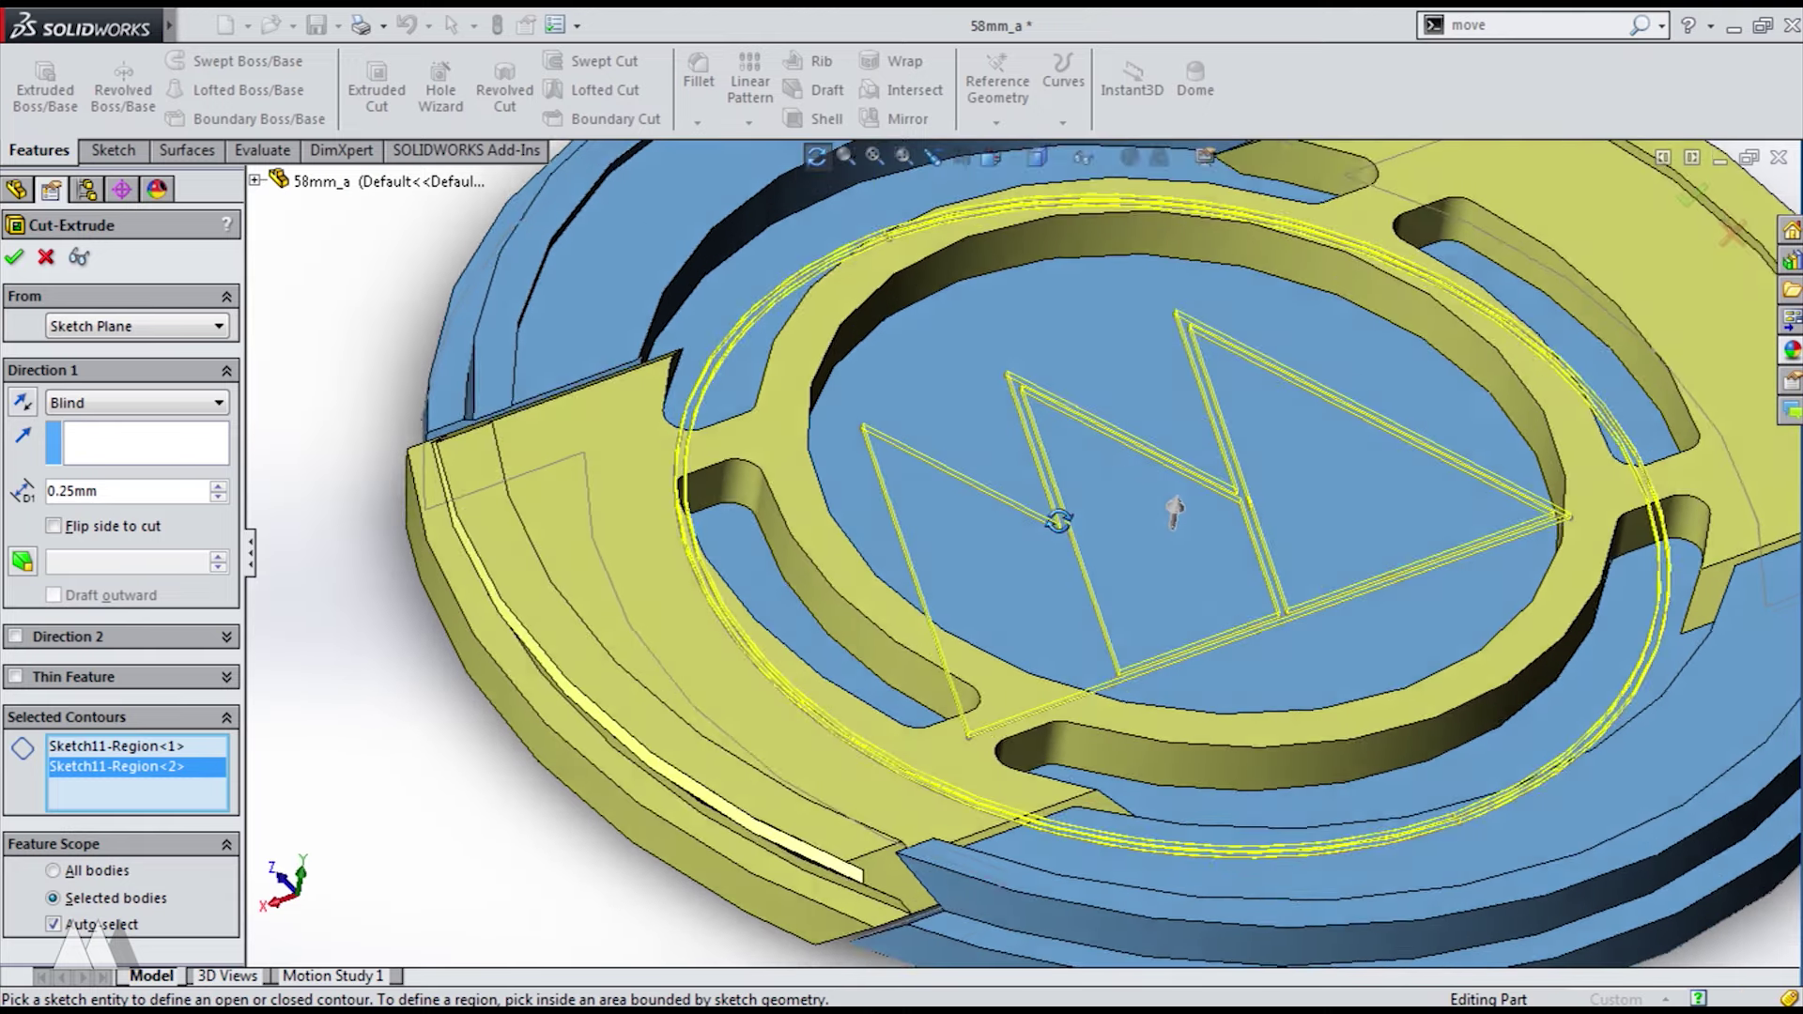
middle_drag(1058, 521, 1071, 507)
click(132, 402)
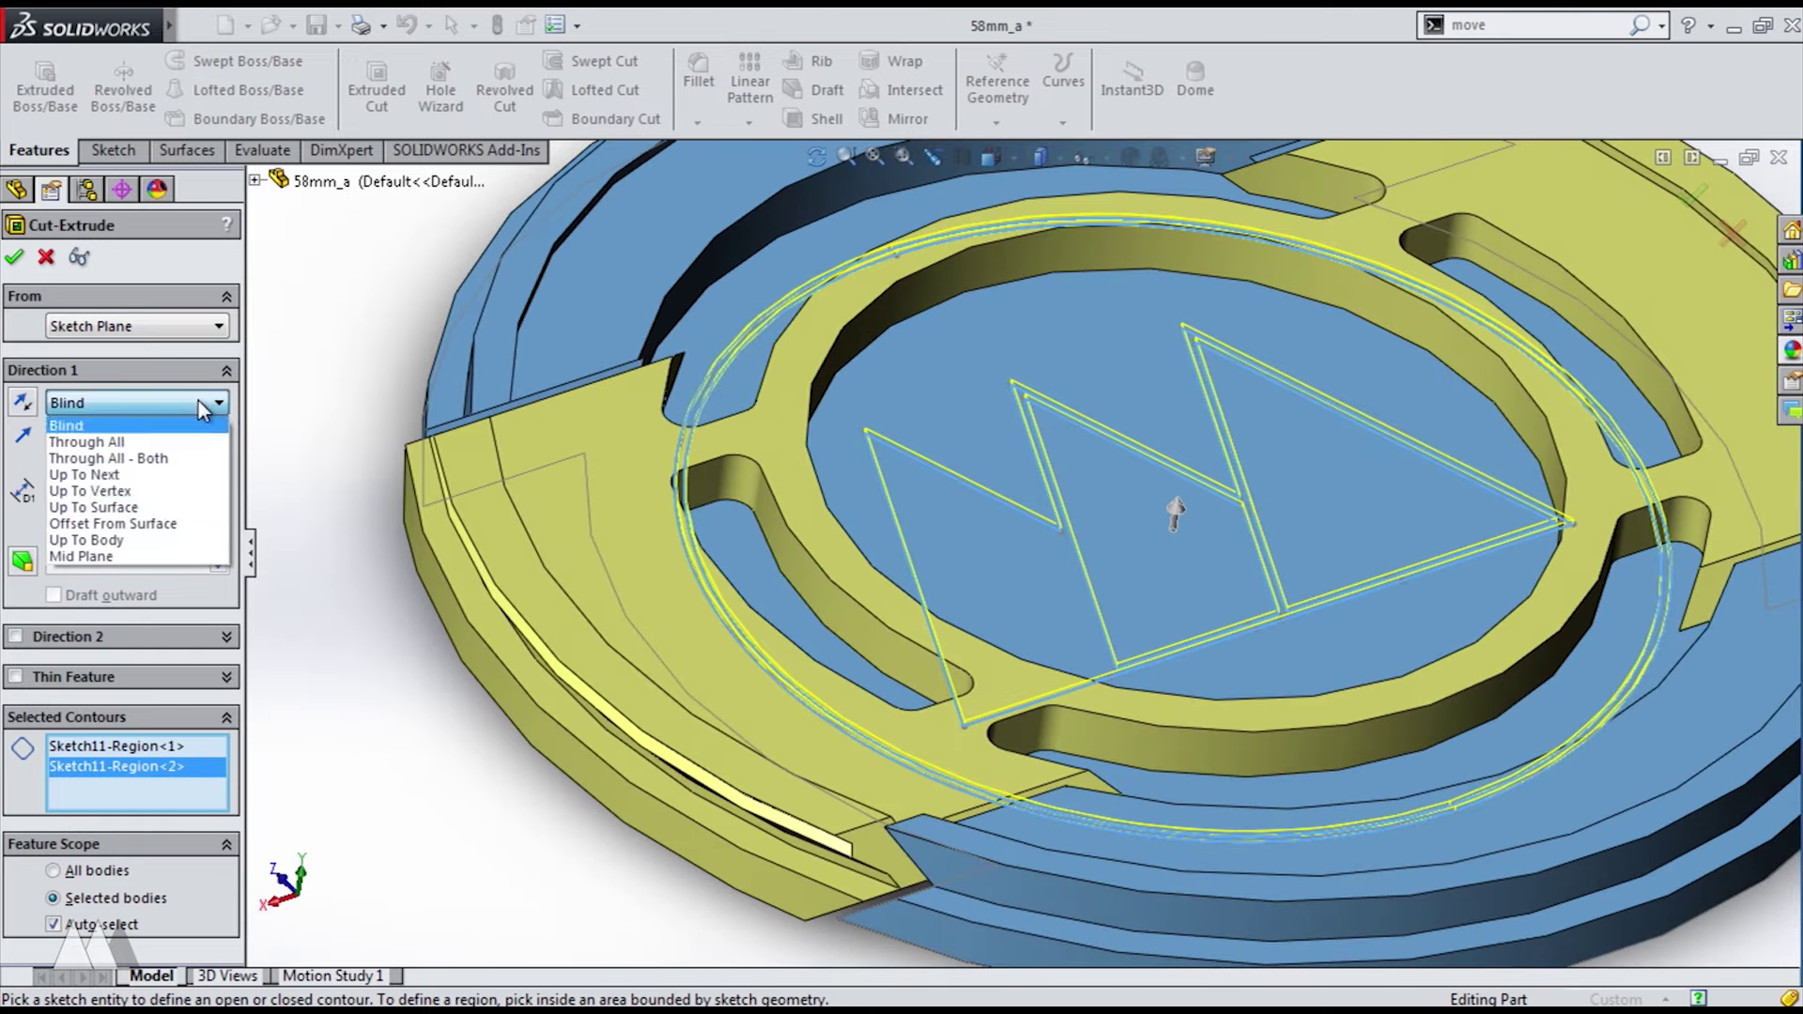
click(150, 524)
click(951, 393)
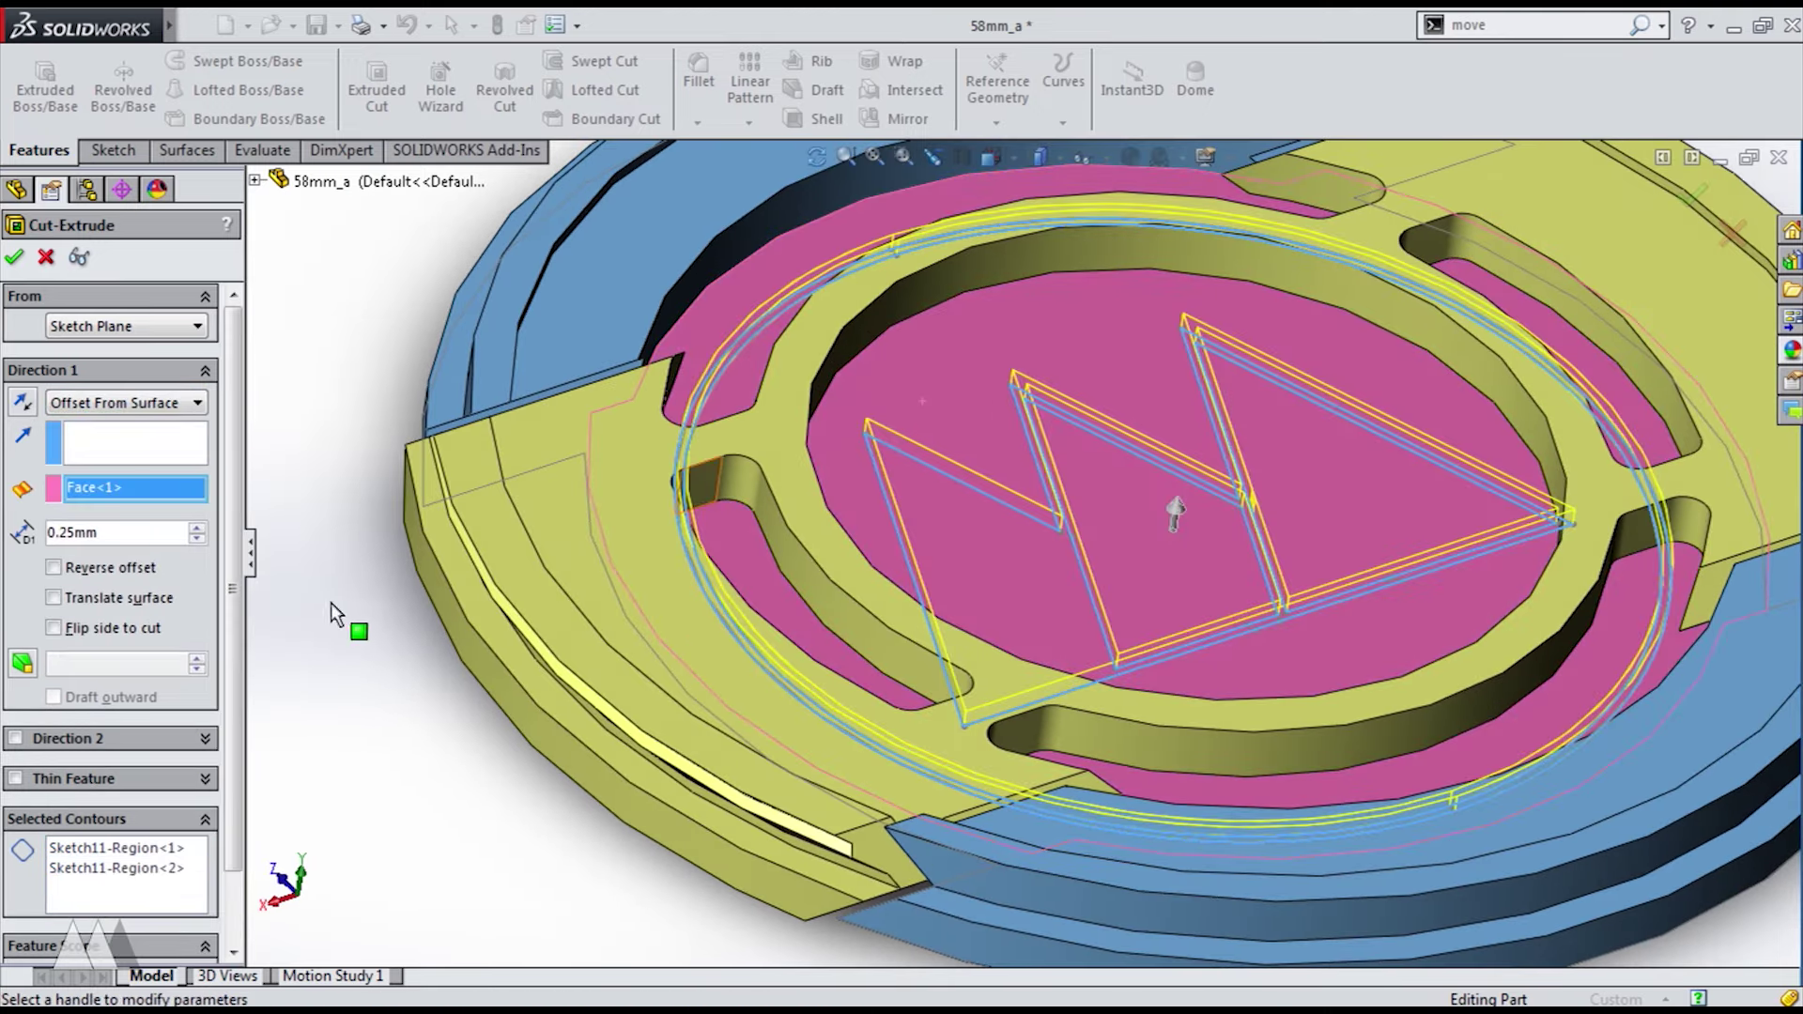
- Set the cut's surface offset to 0.6 mm and apply the logo cut
click(104, 533)
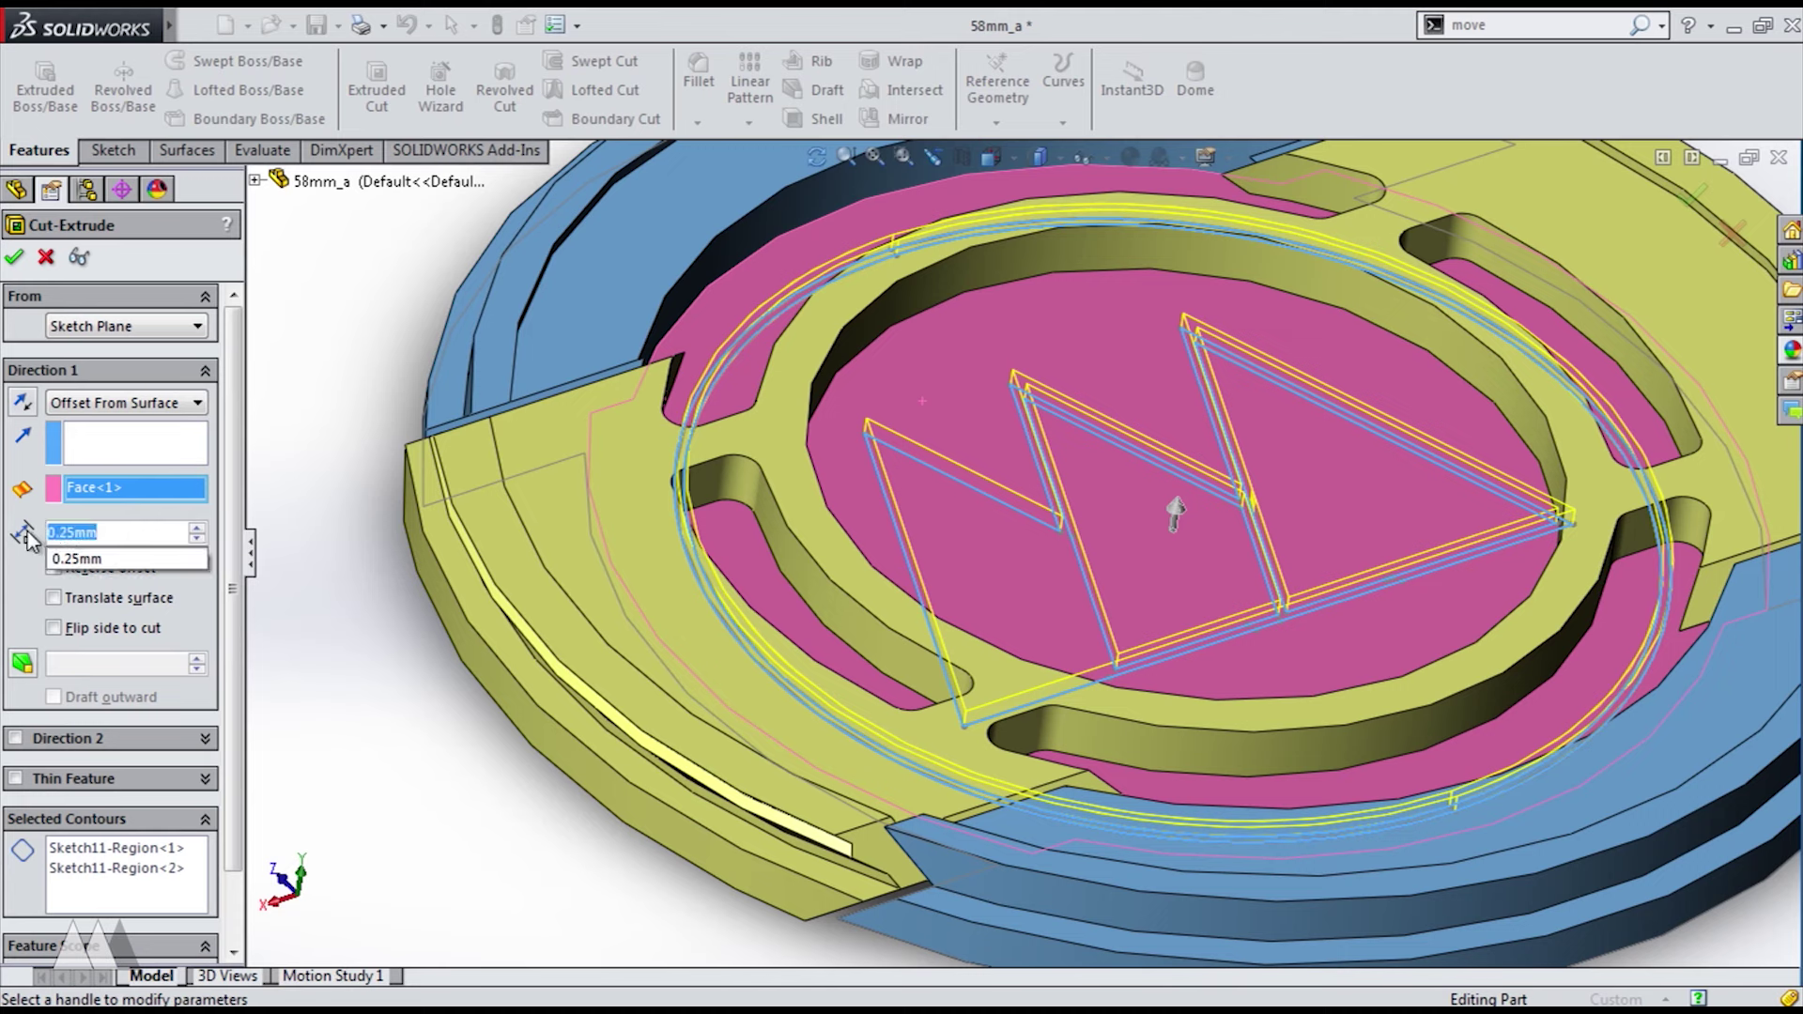
text(0.6)
key(Return)
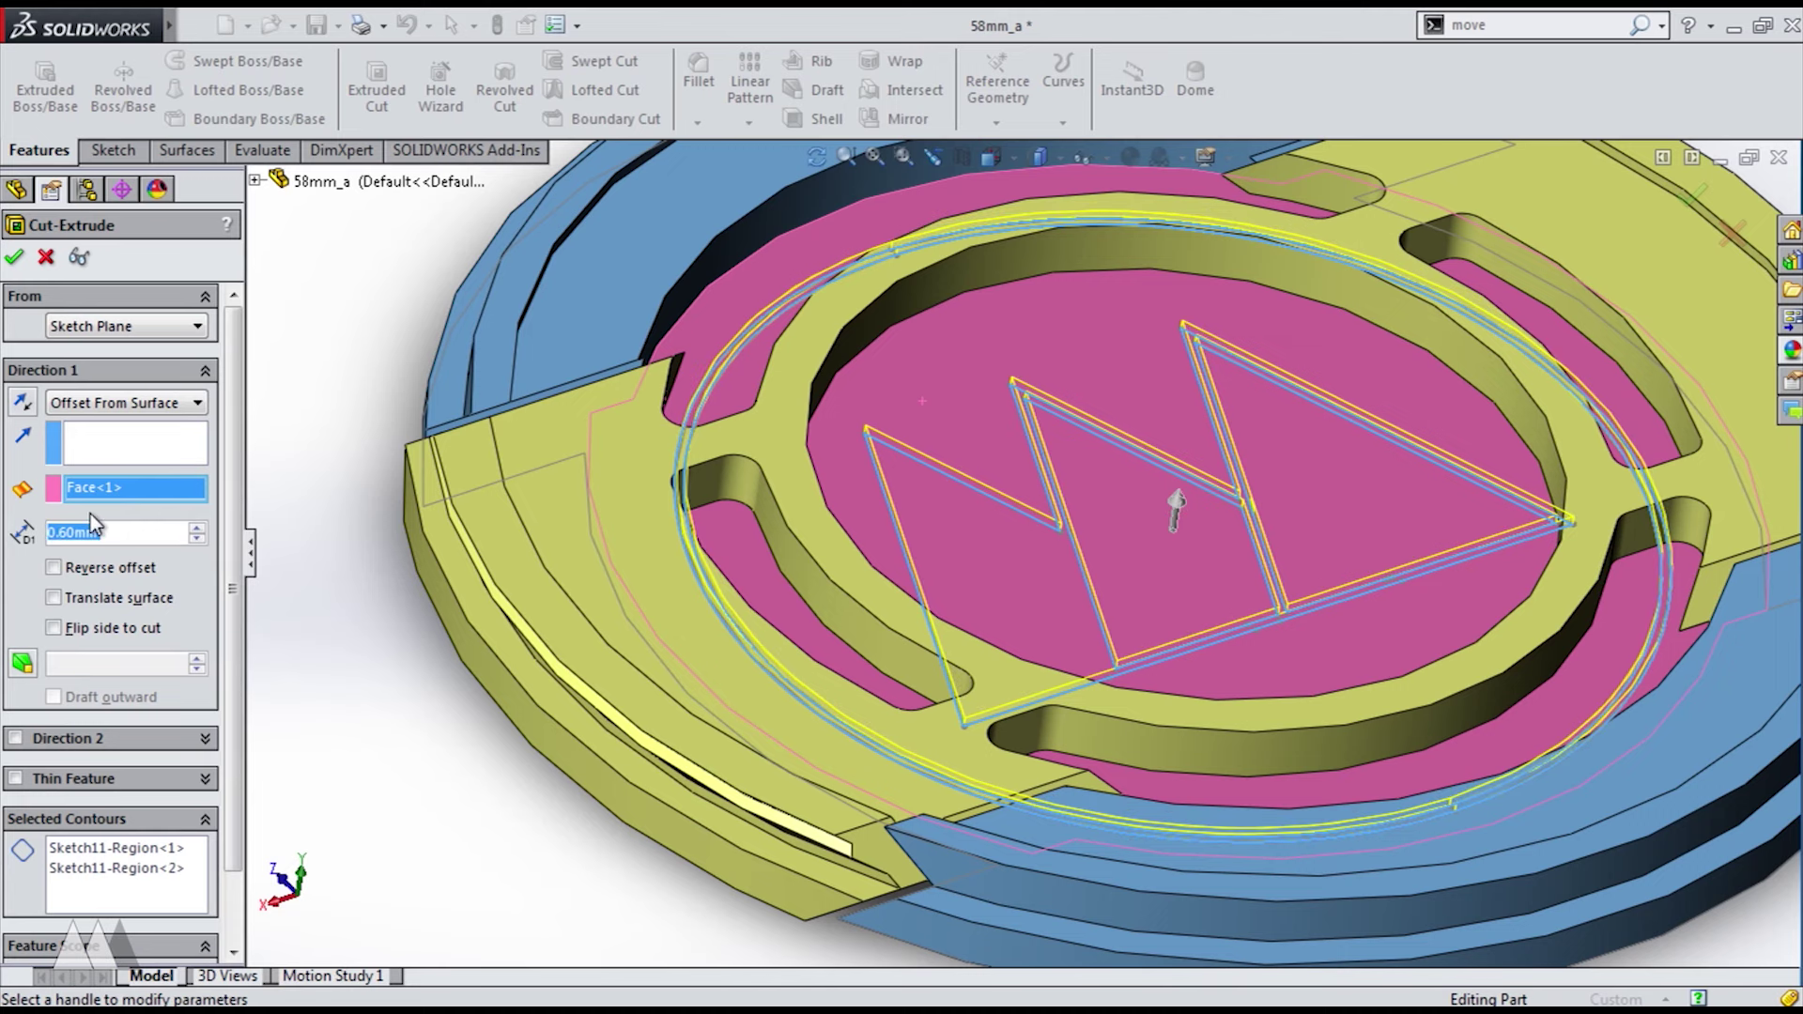
click(100, 565)
click(100, 565)
middle_drag(526, 752, 590, 747)
scroll(648, 677, up, 4)
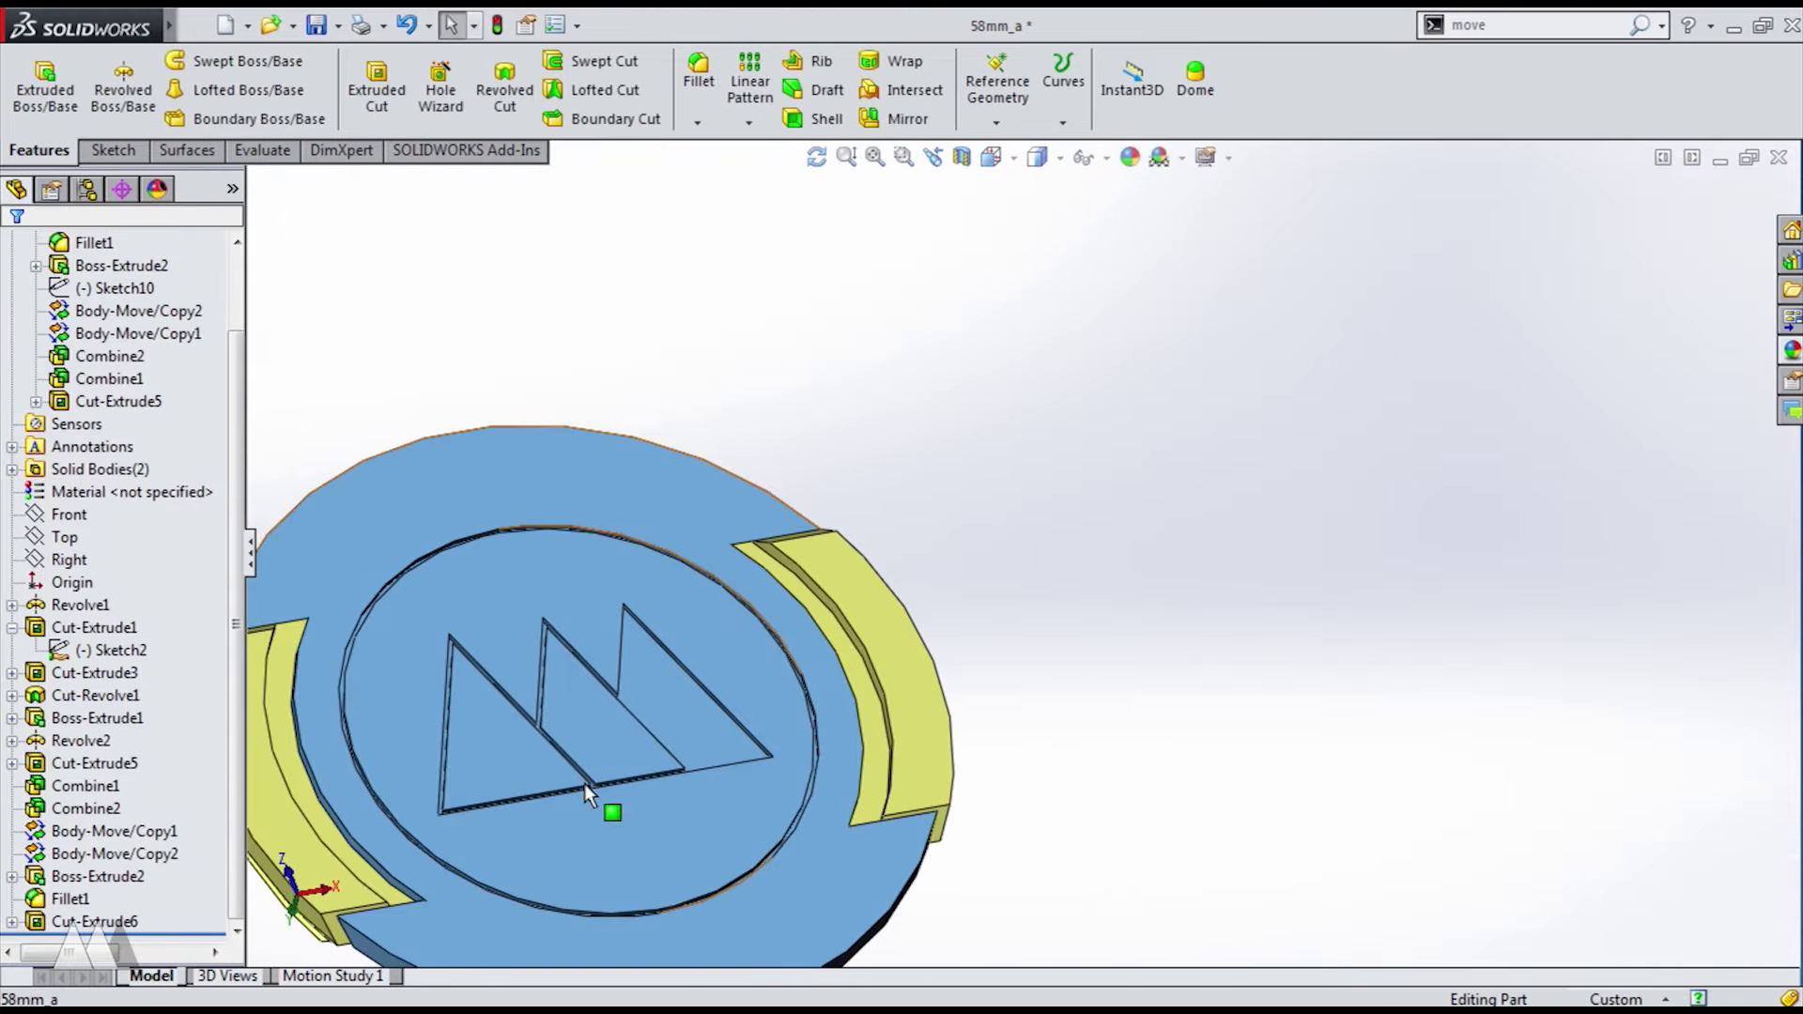
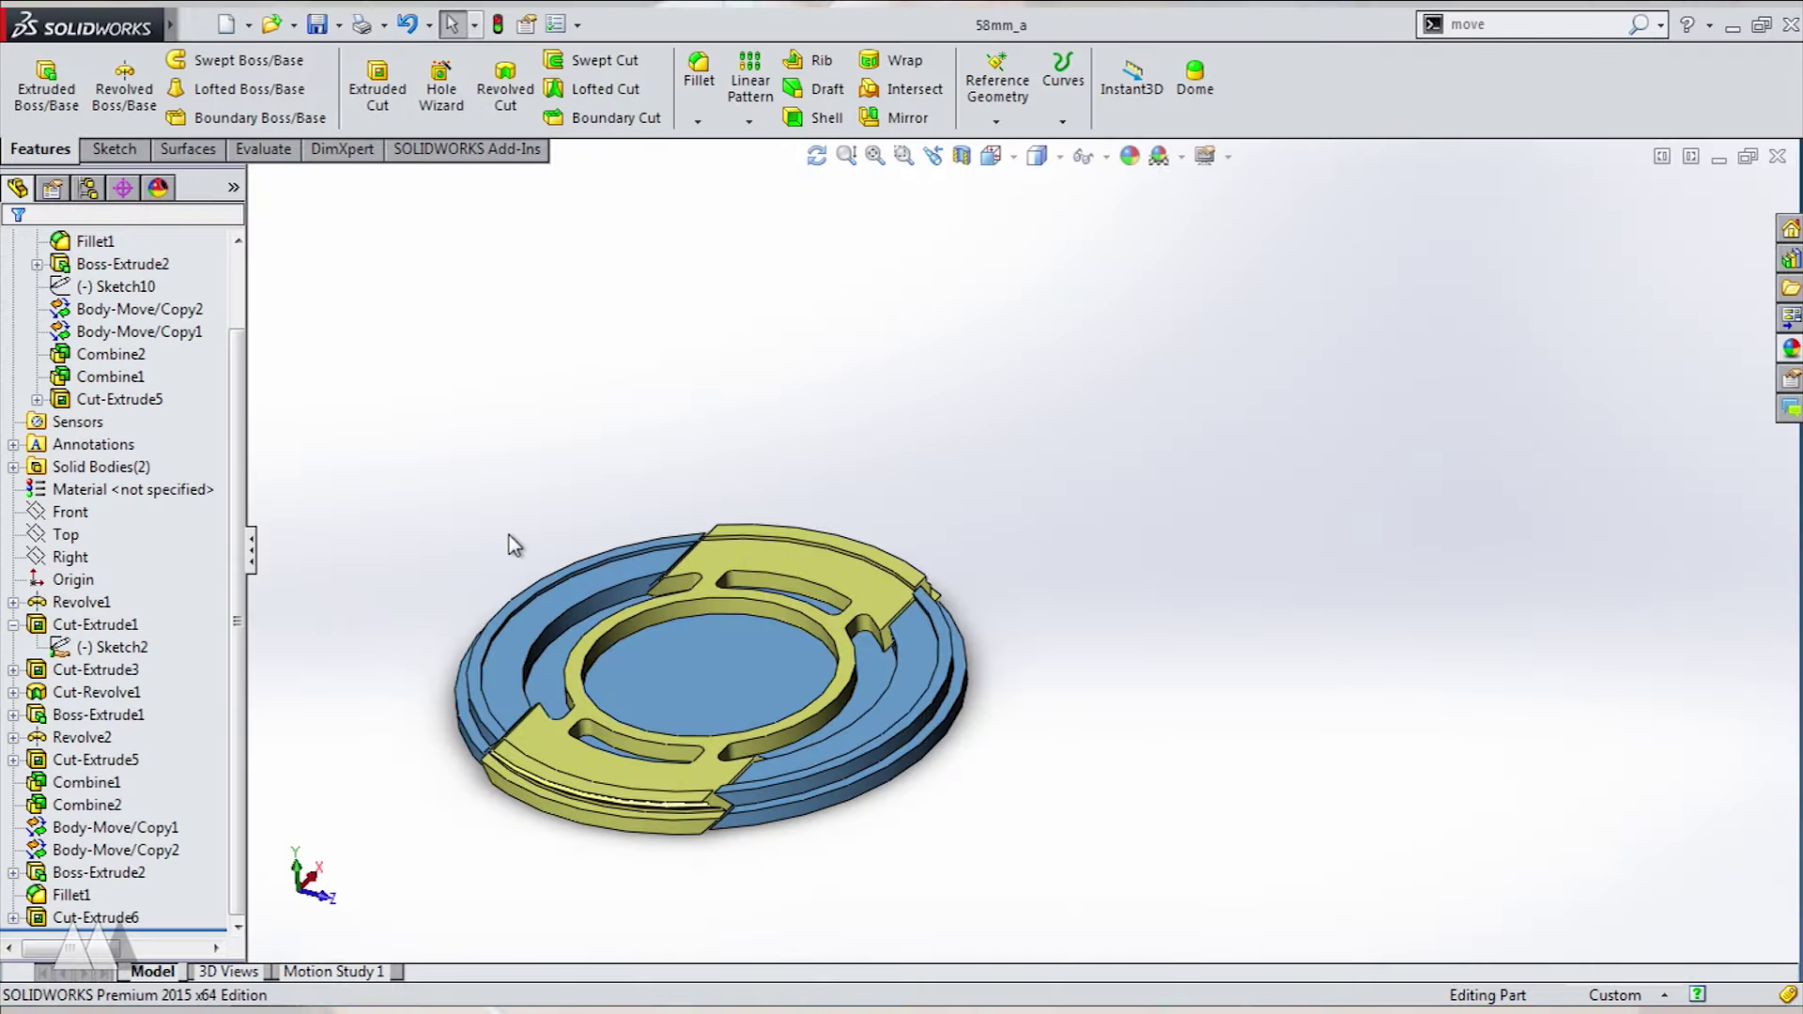
- Roll the feature history back to just before Cut-Extrude1
middle_drag(509, 535, 367, 540)
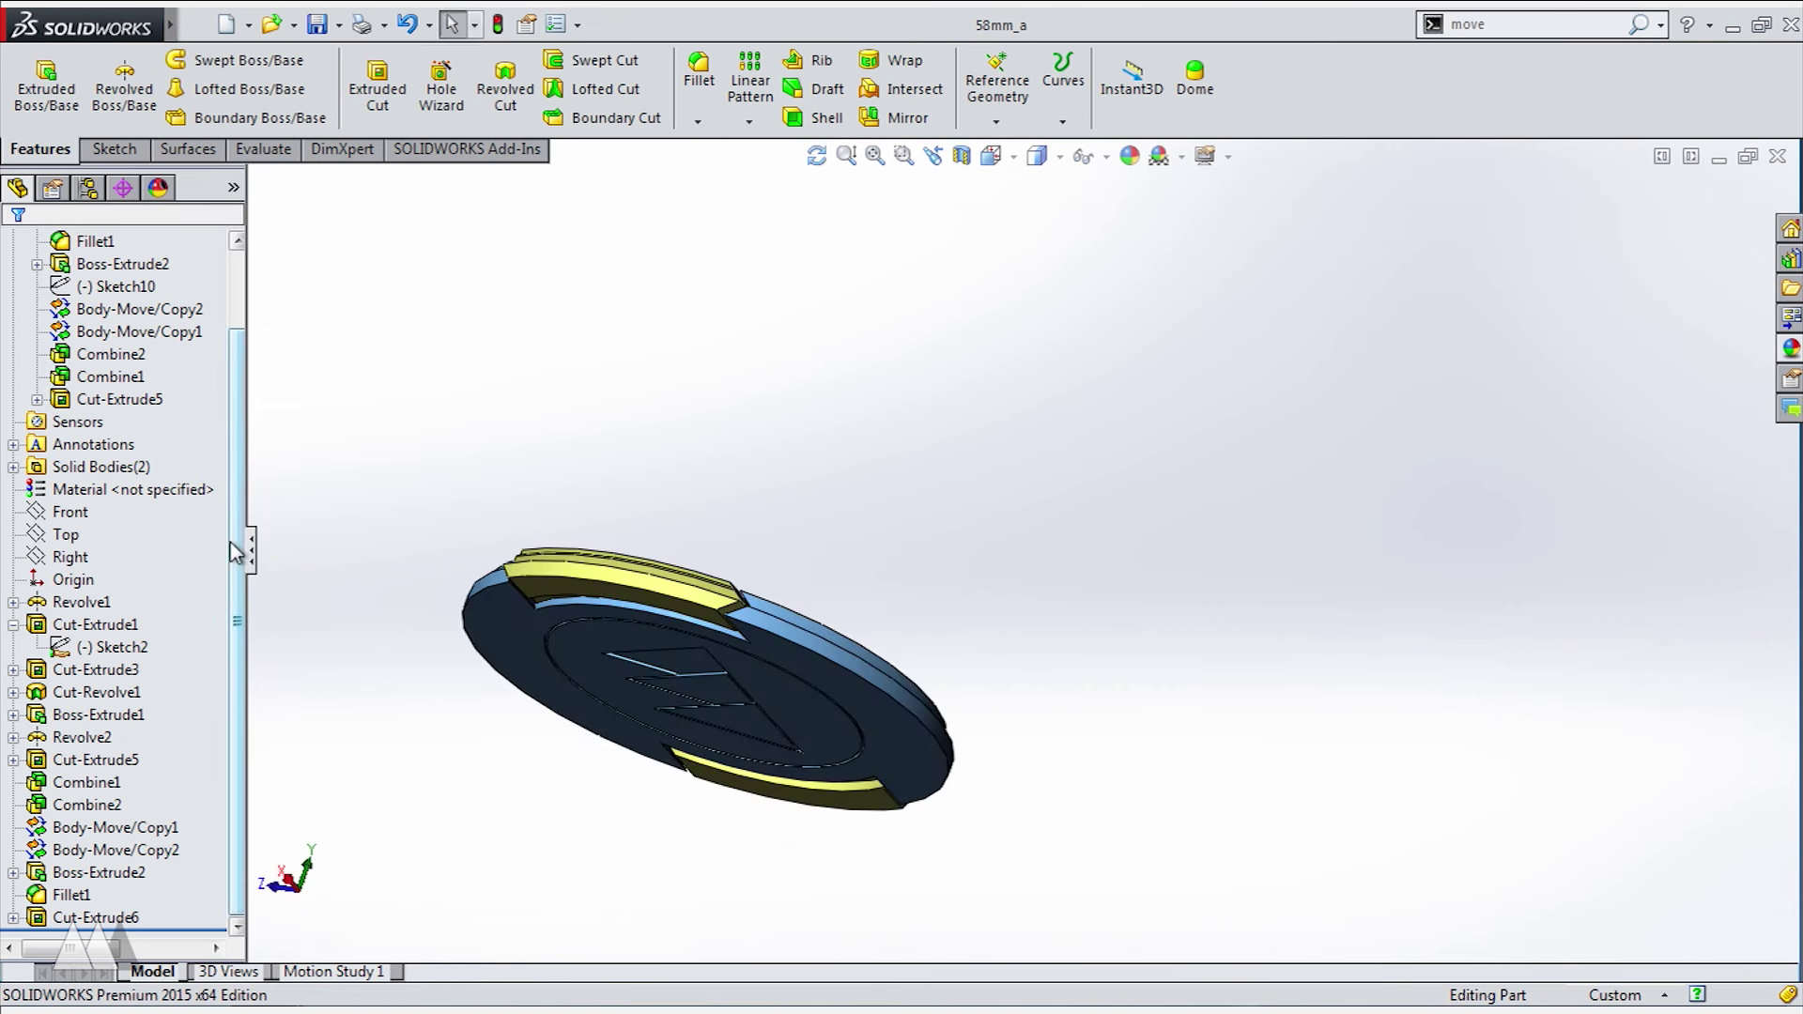
scroll(188, 547, up, 2)
click(13, 264)
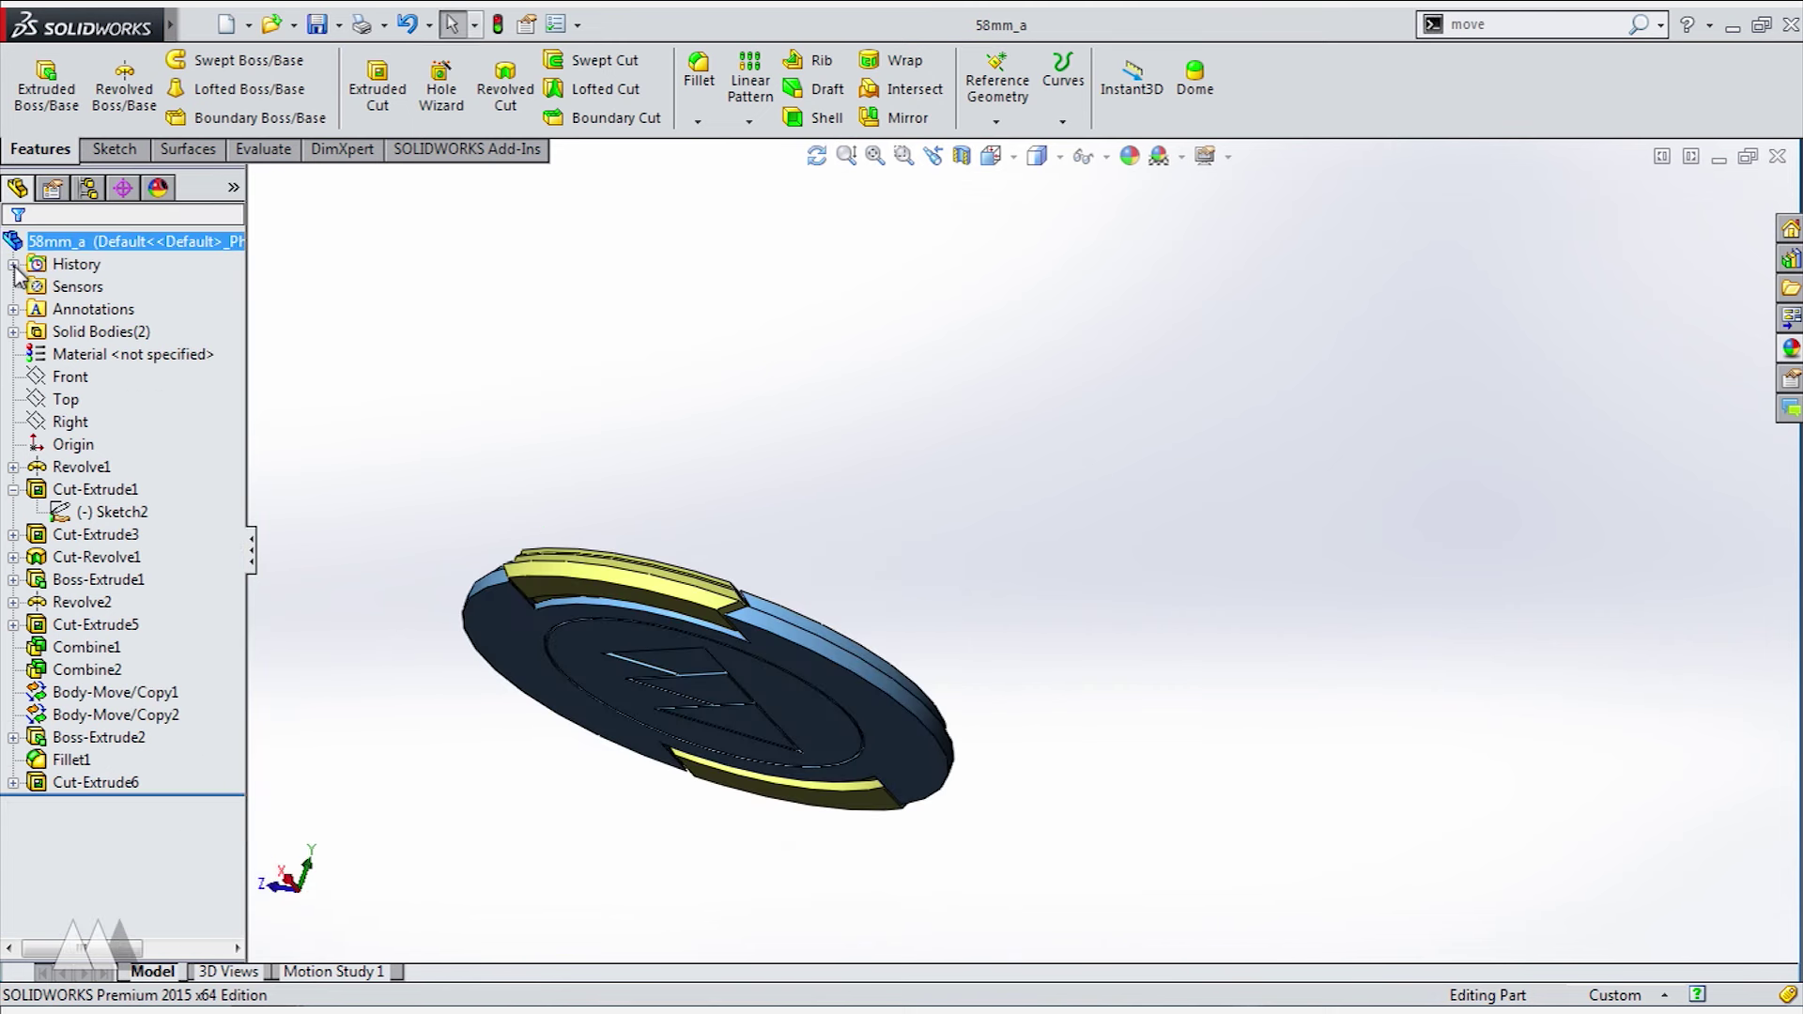
right_click(84, 495)
click(186, 429)
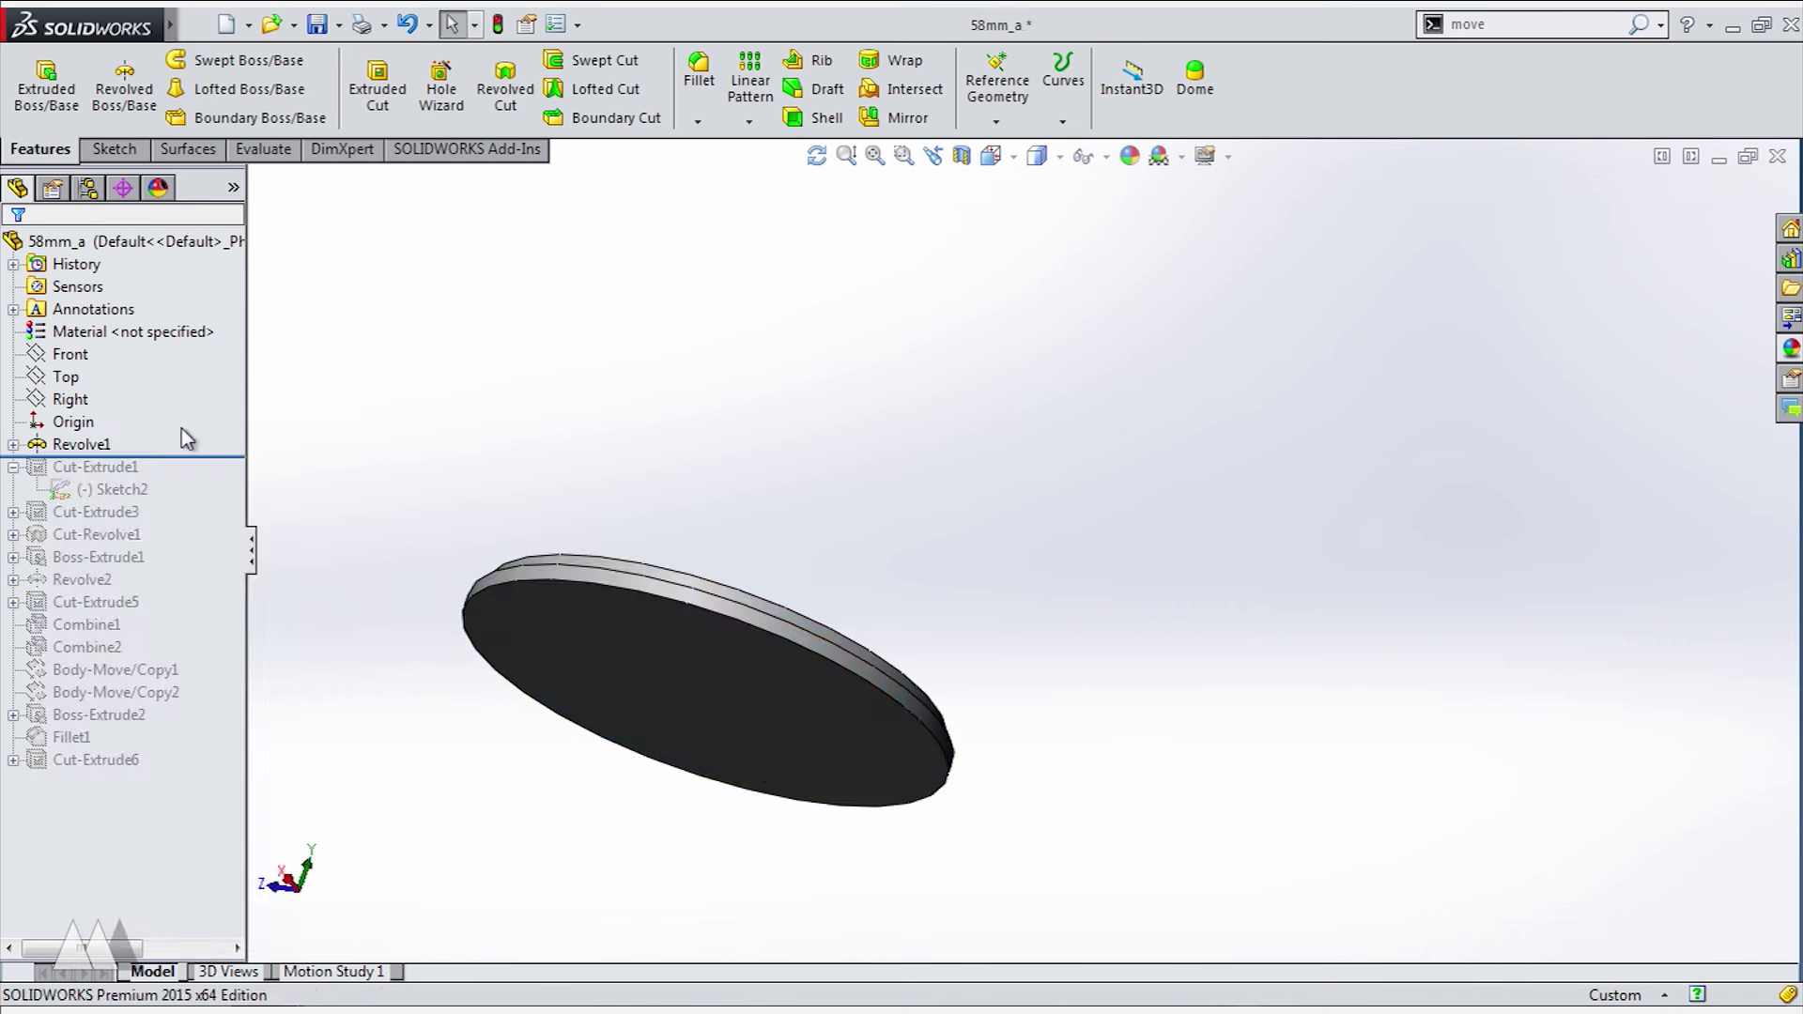
- Edit the base revolve's profile sketch and set the height of the outermost 60 mm diameter rim to 4 mm
click(85, 444)
click(148, 393)
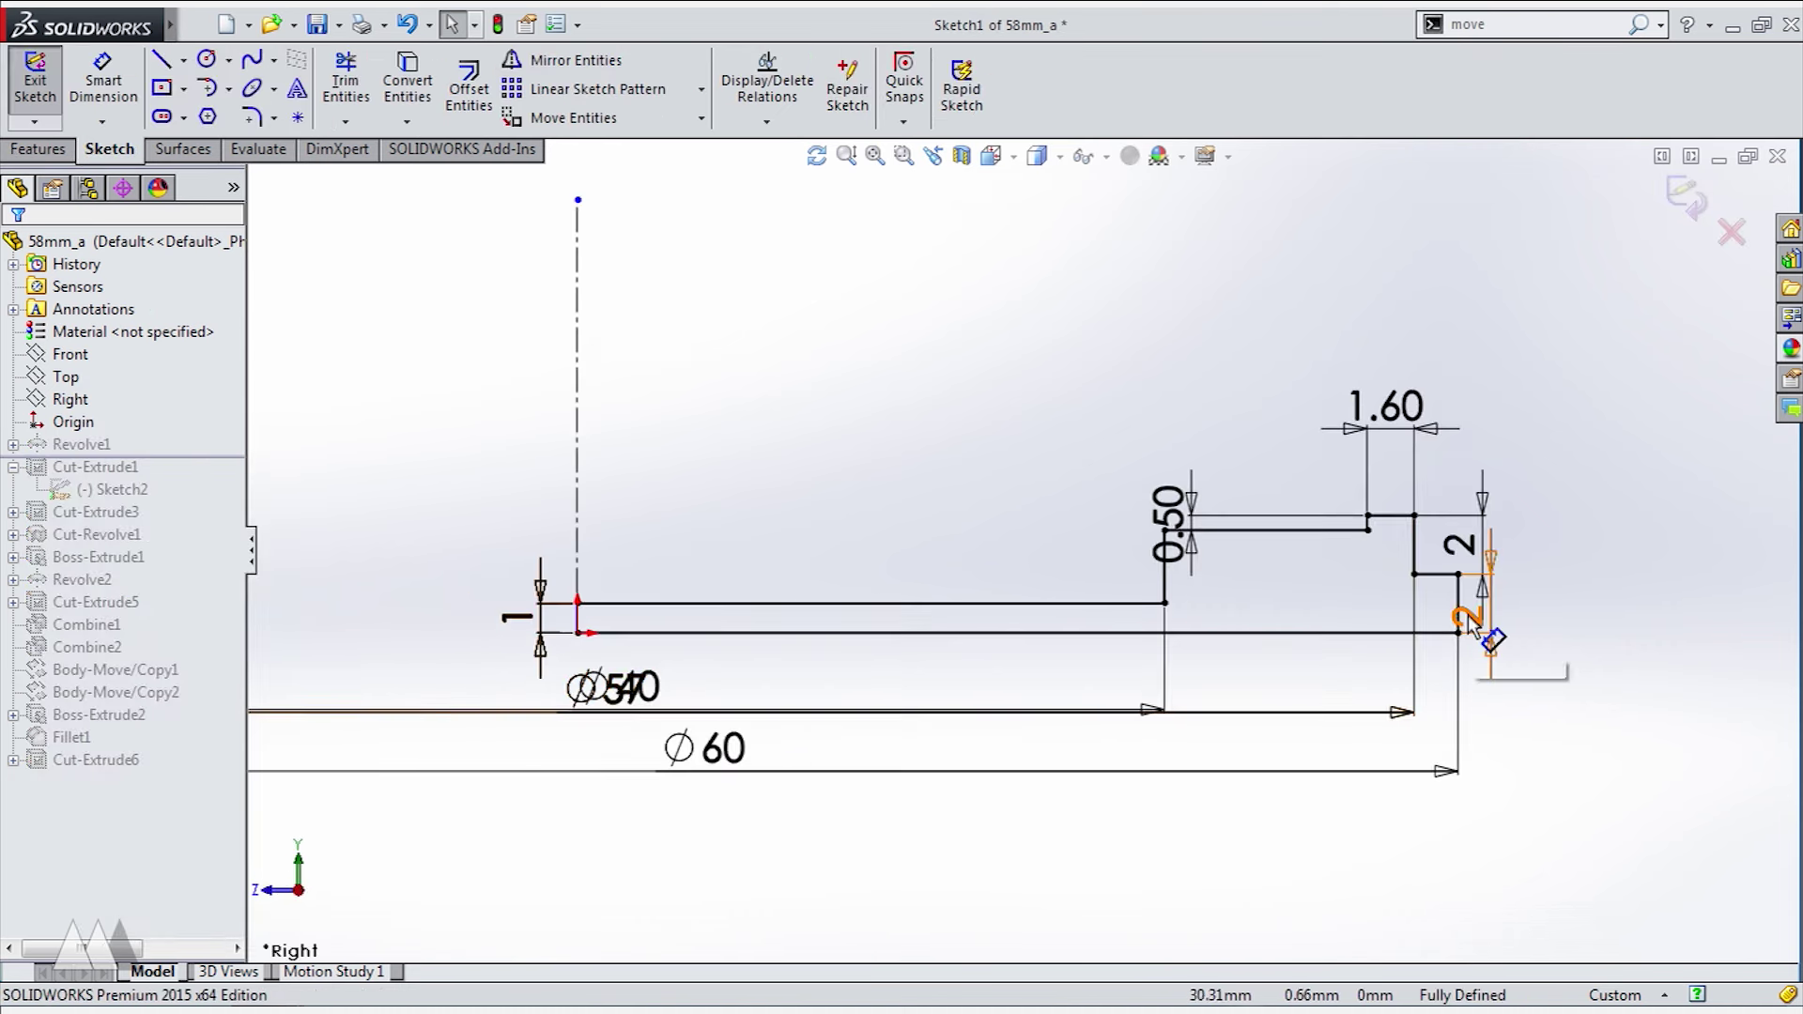
double_click(1484, 625)
text(4)
key(Return)
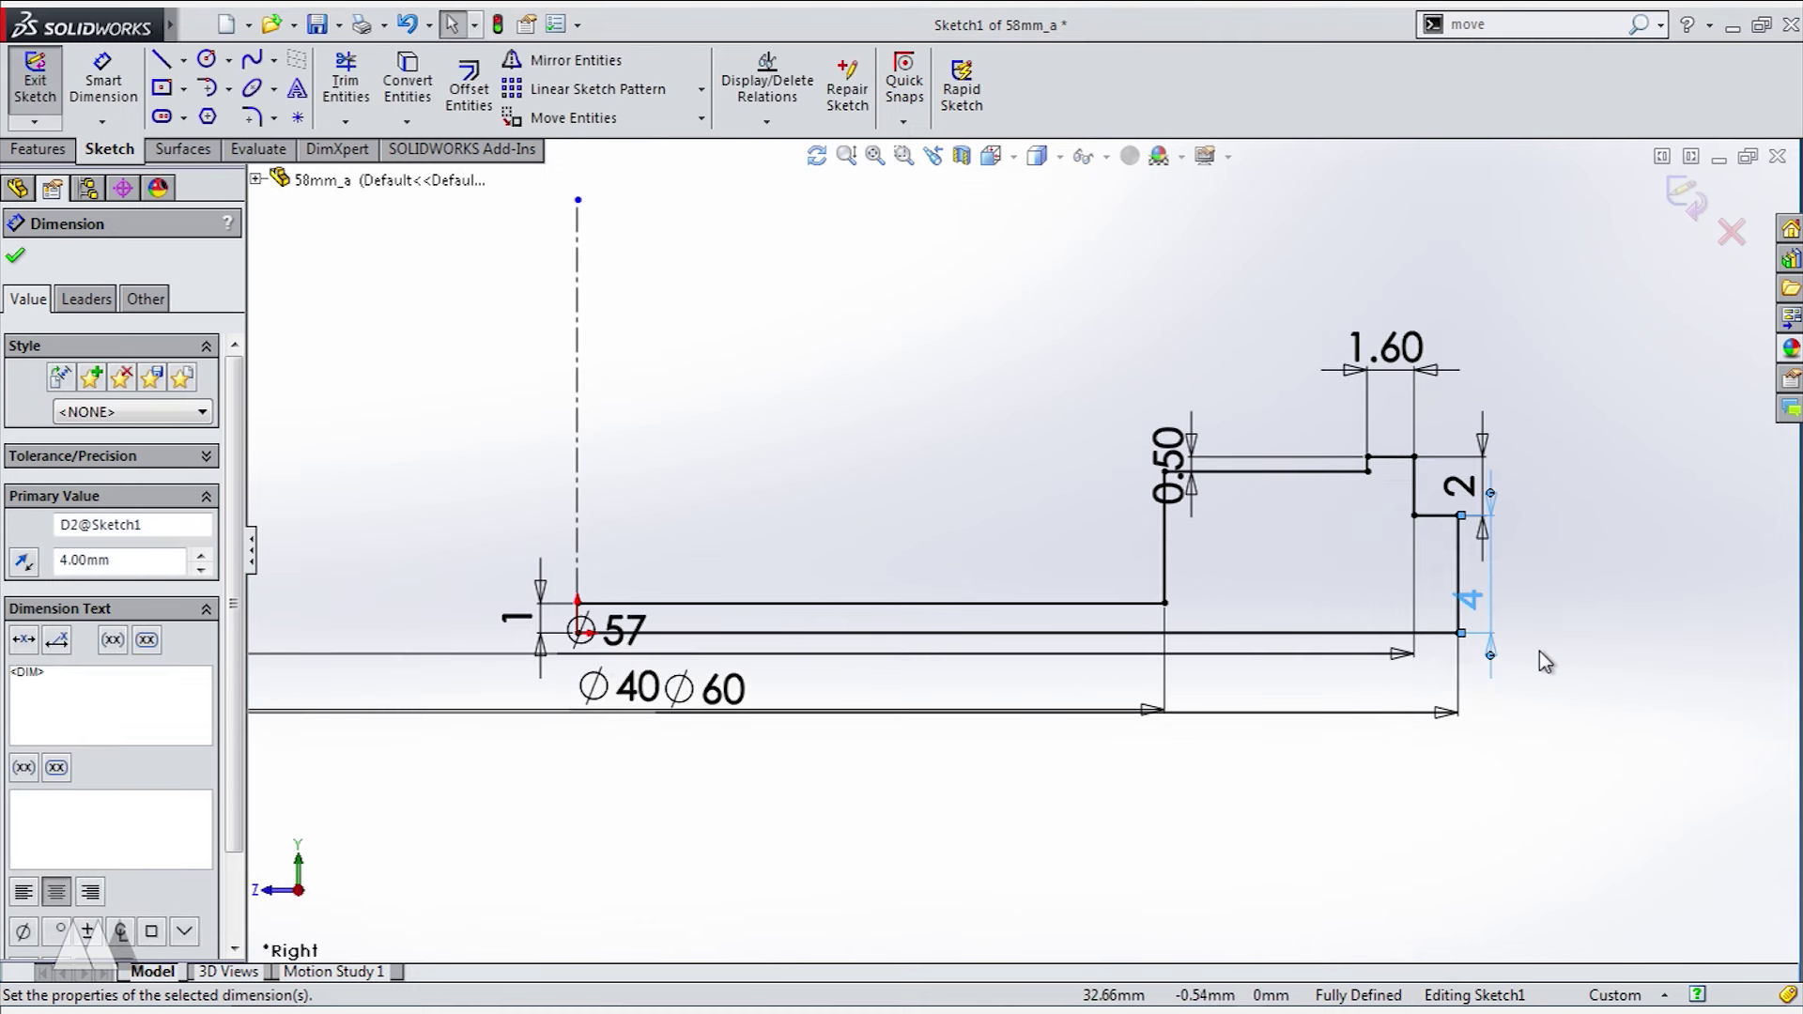
- Set the disc's central floor thickness to 2.5 mm and finish the profile sketch to rebuild the revolve
double_click(523, 628)
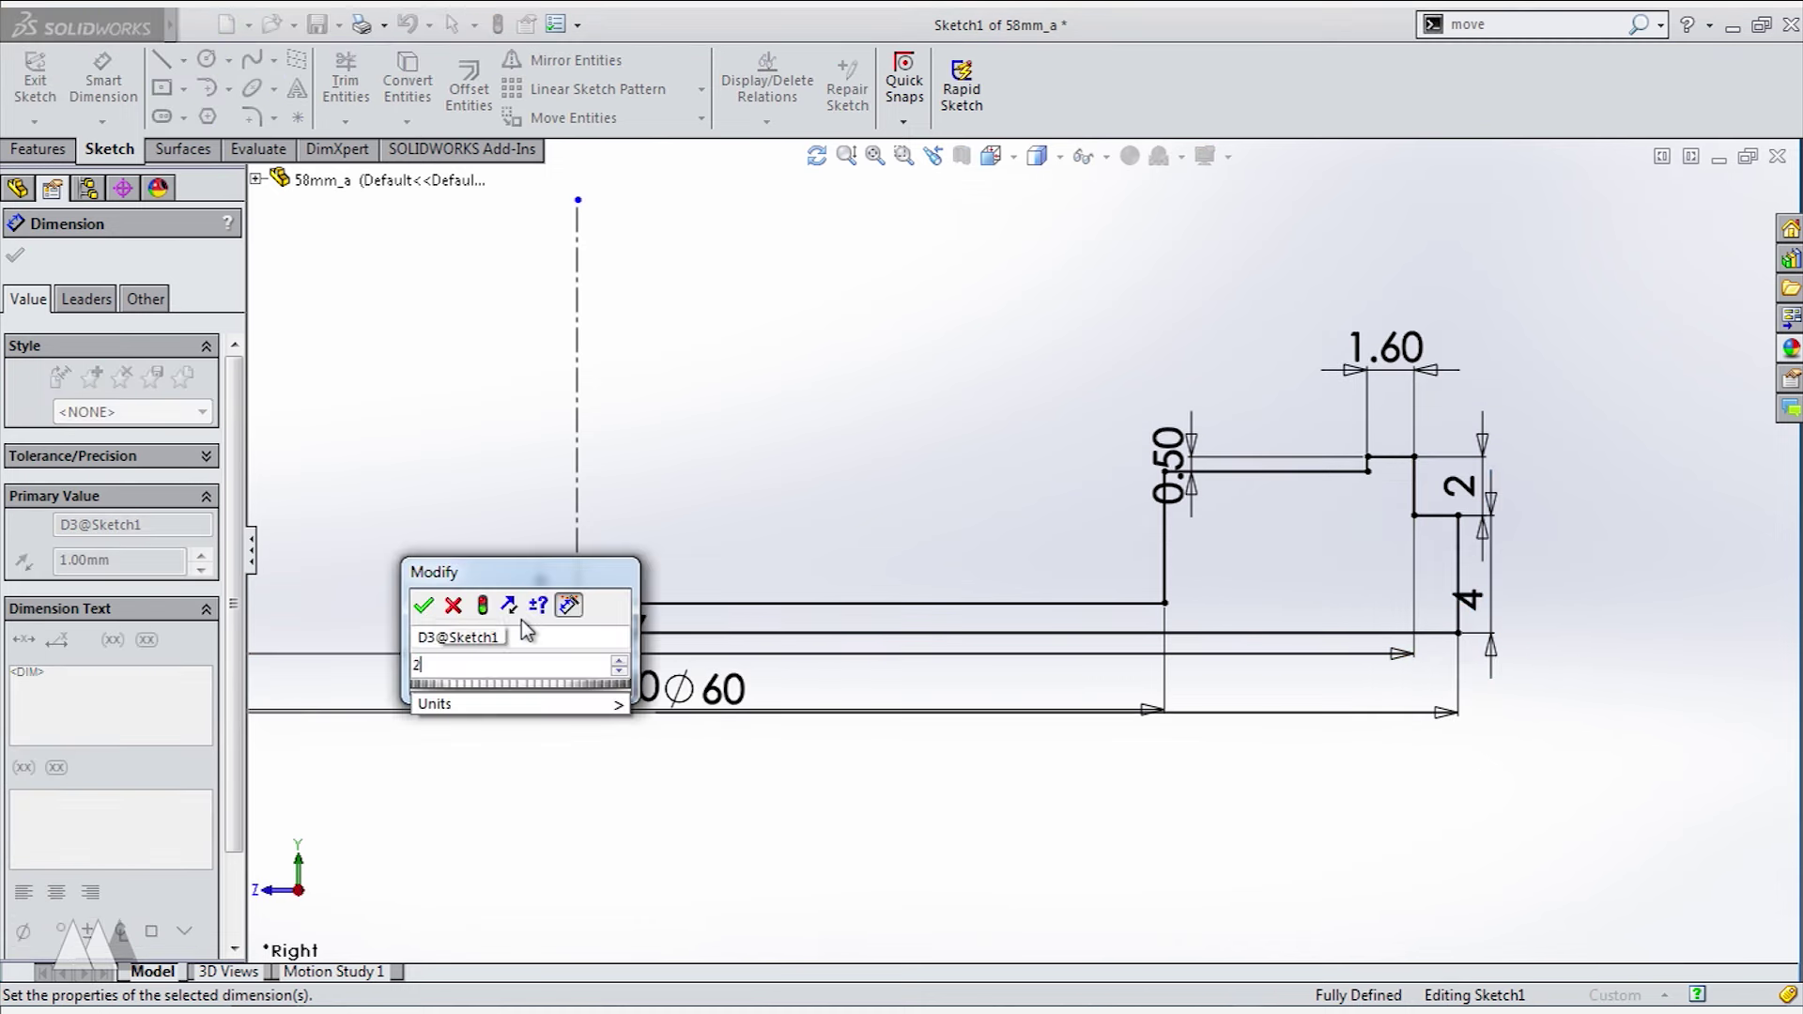
key(Return)
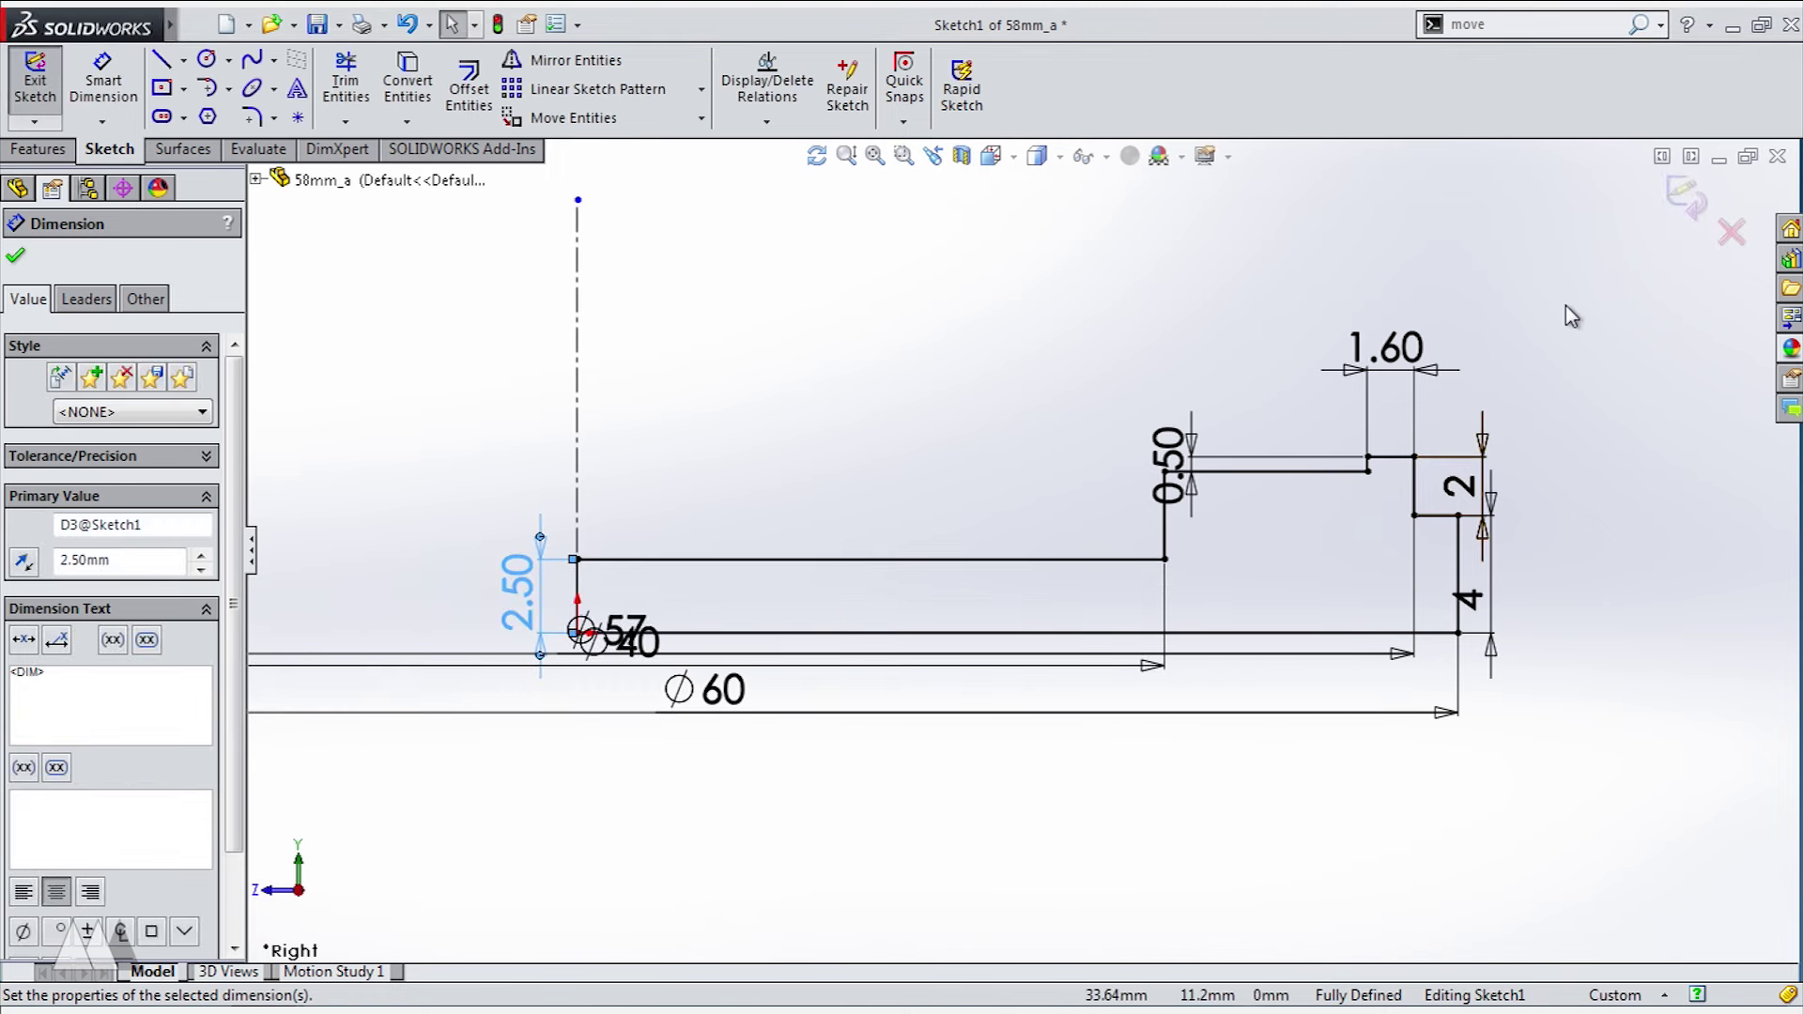
click(1681, 199)
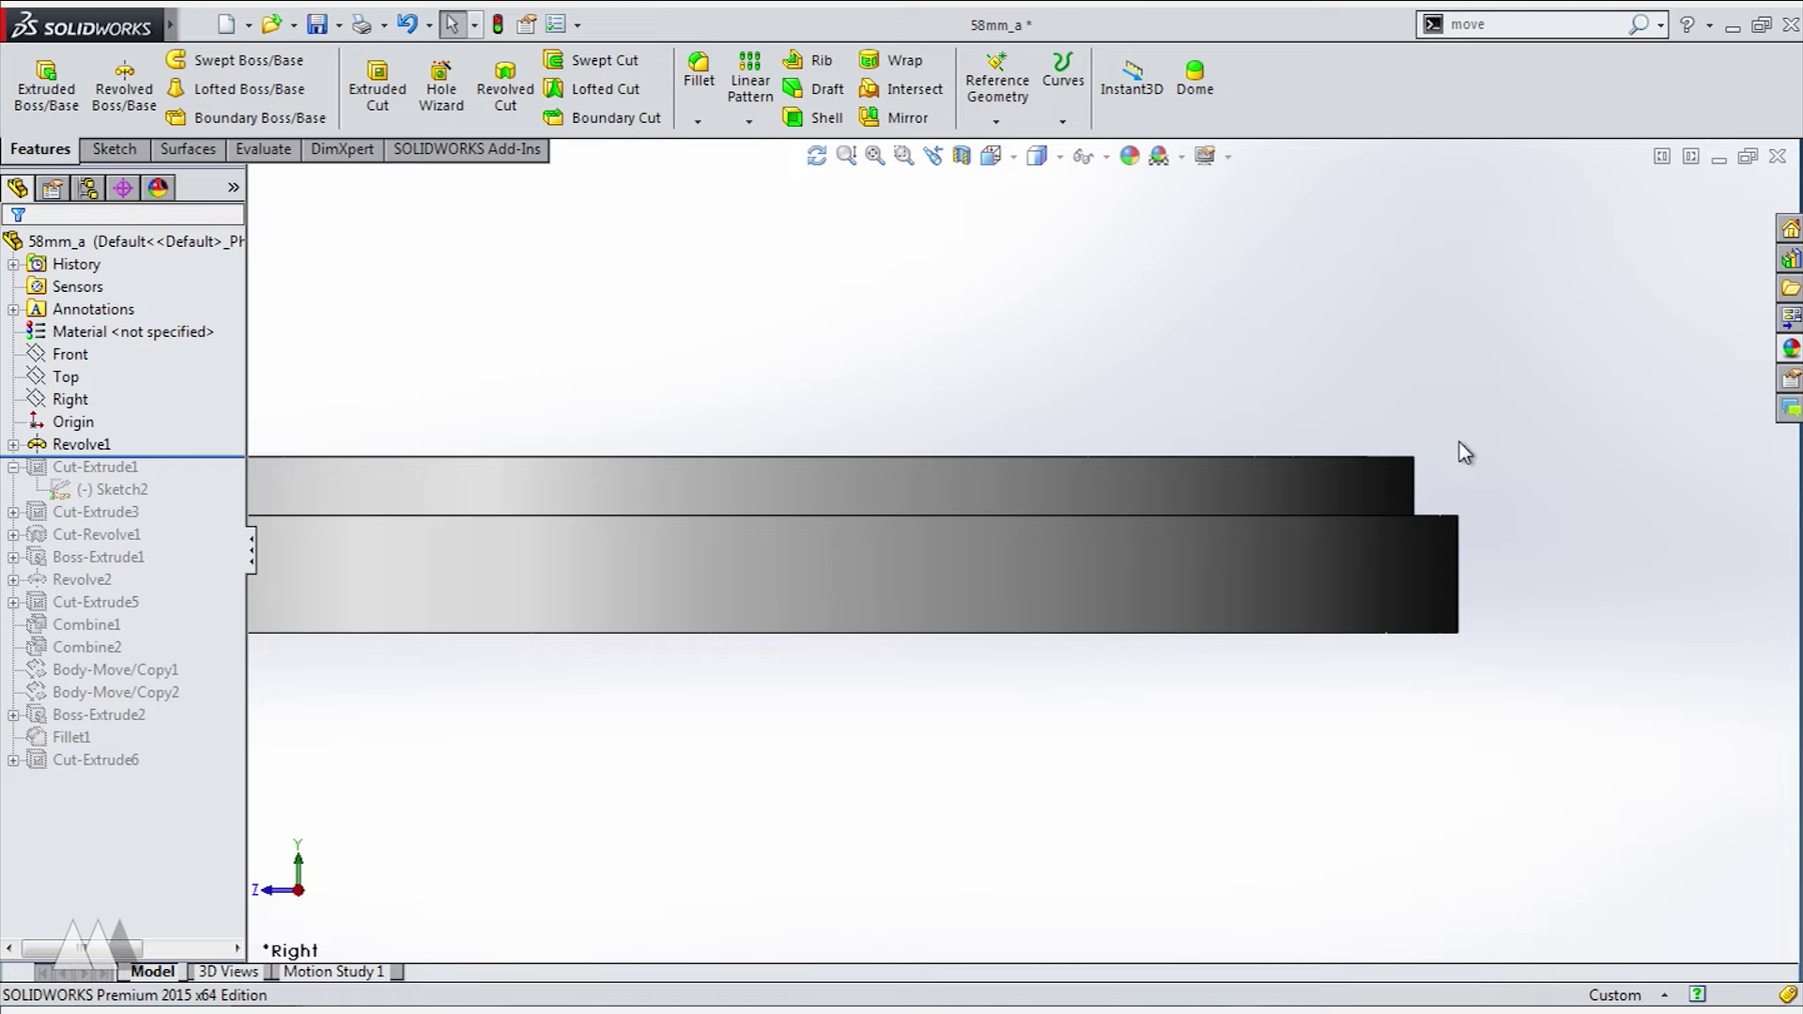
- Roll the feature history forward through Cut-Extrude5, checking the thickened disc along the way
key(f)
middle_drag(1034, 556, 574, 542)
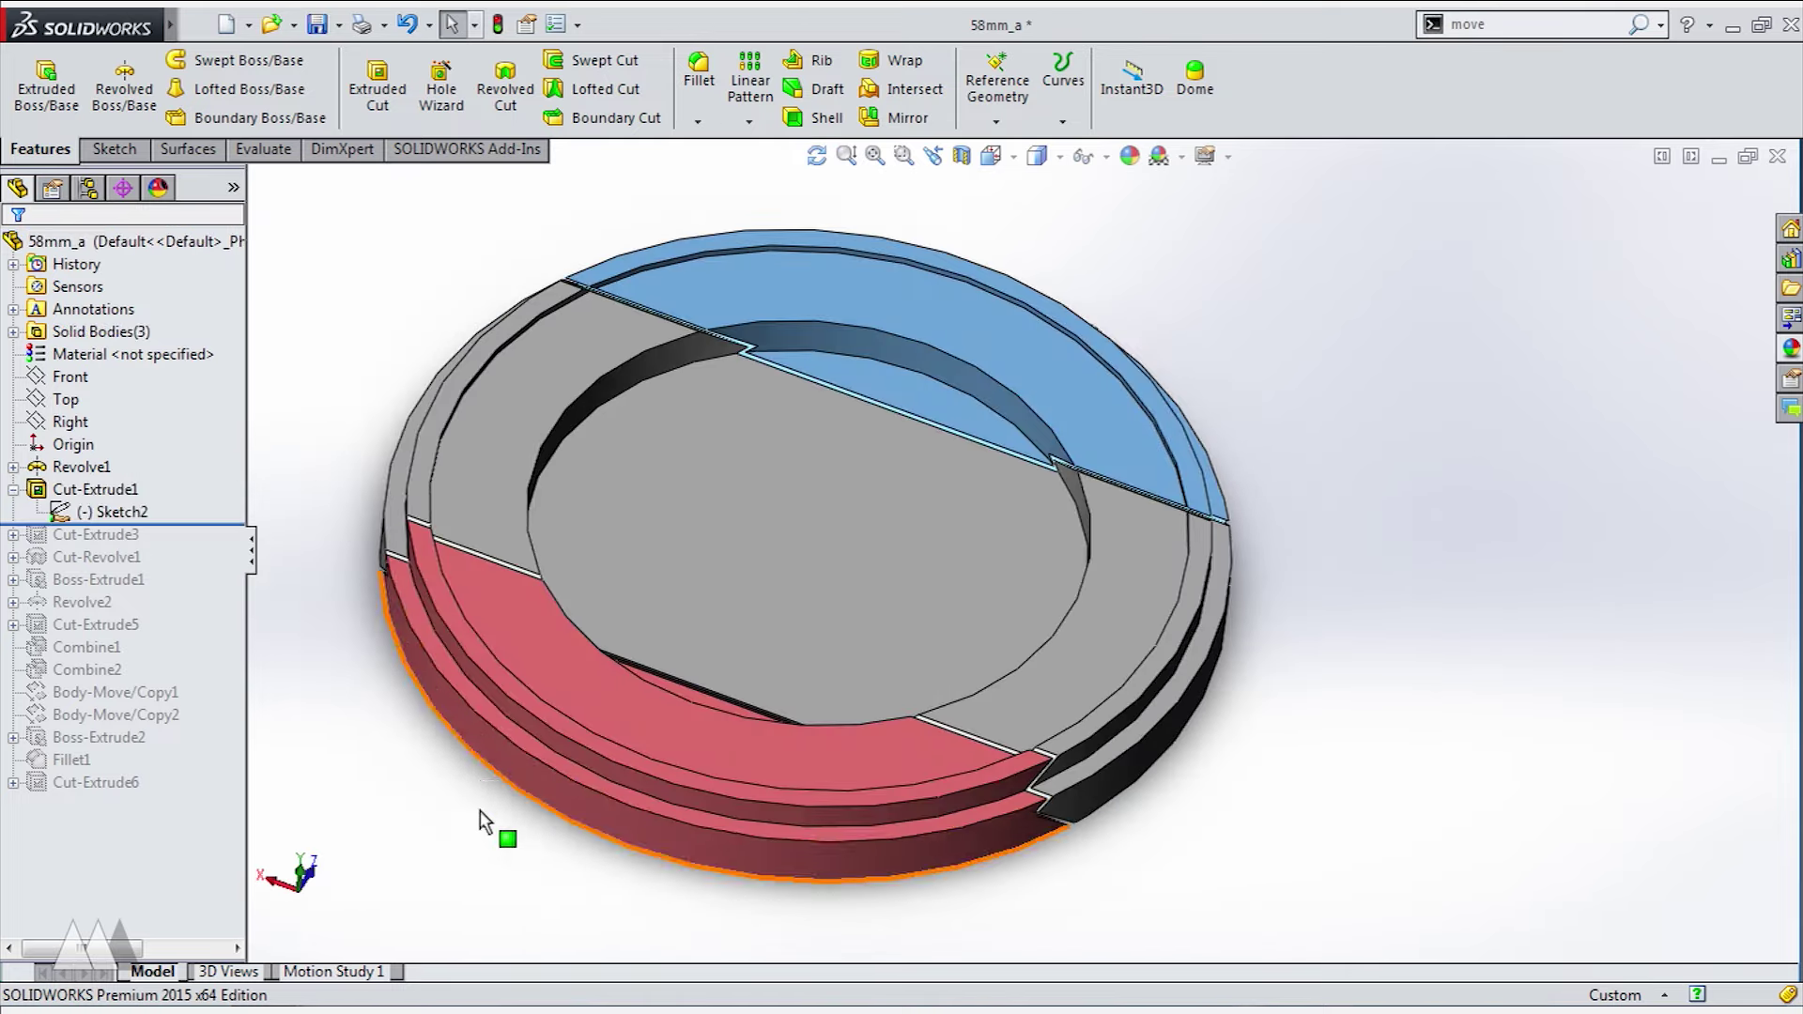
middle_drag(480, 809, 789, 612)
drag(214, 524, 229, 547)
middle_drag(574, 369, 564, 541)
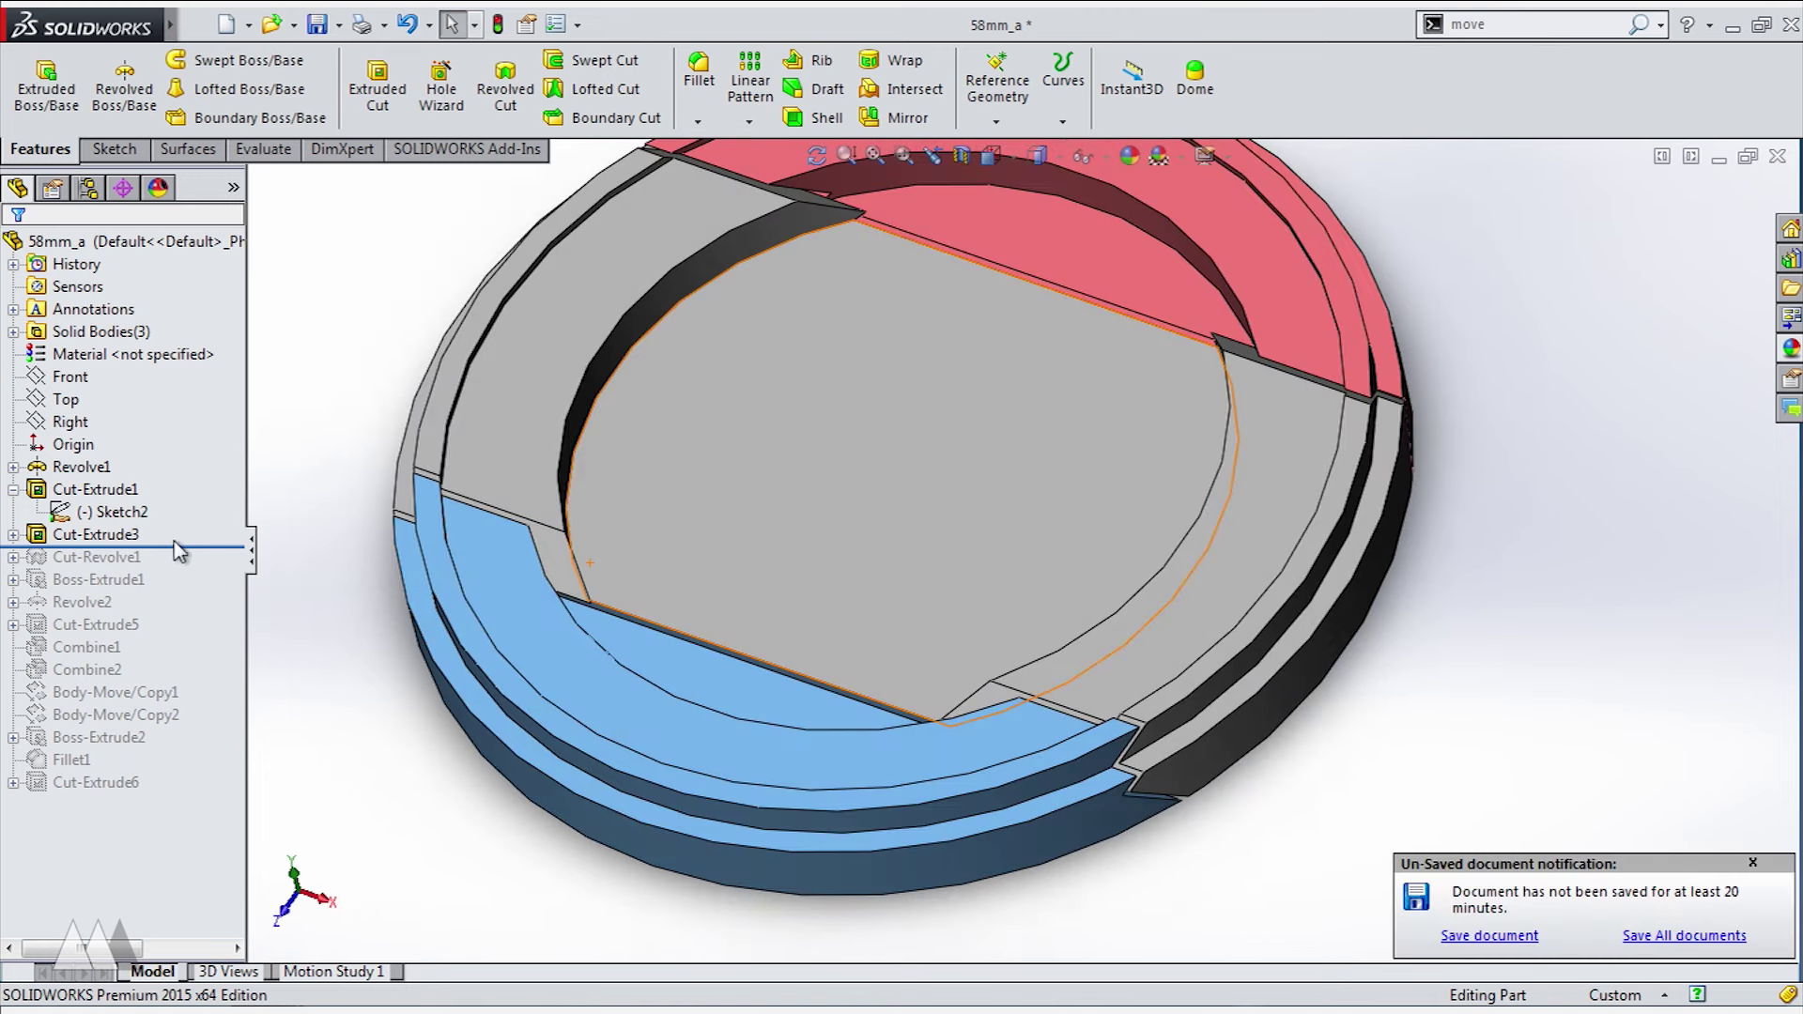
drag(195, 564, 201, 638)
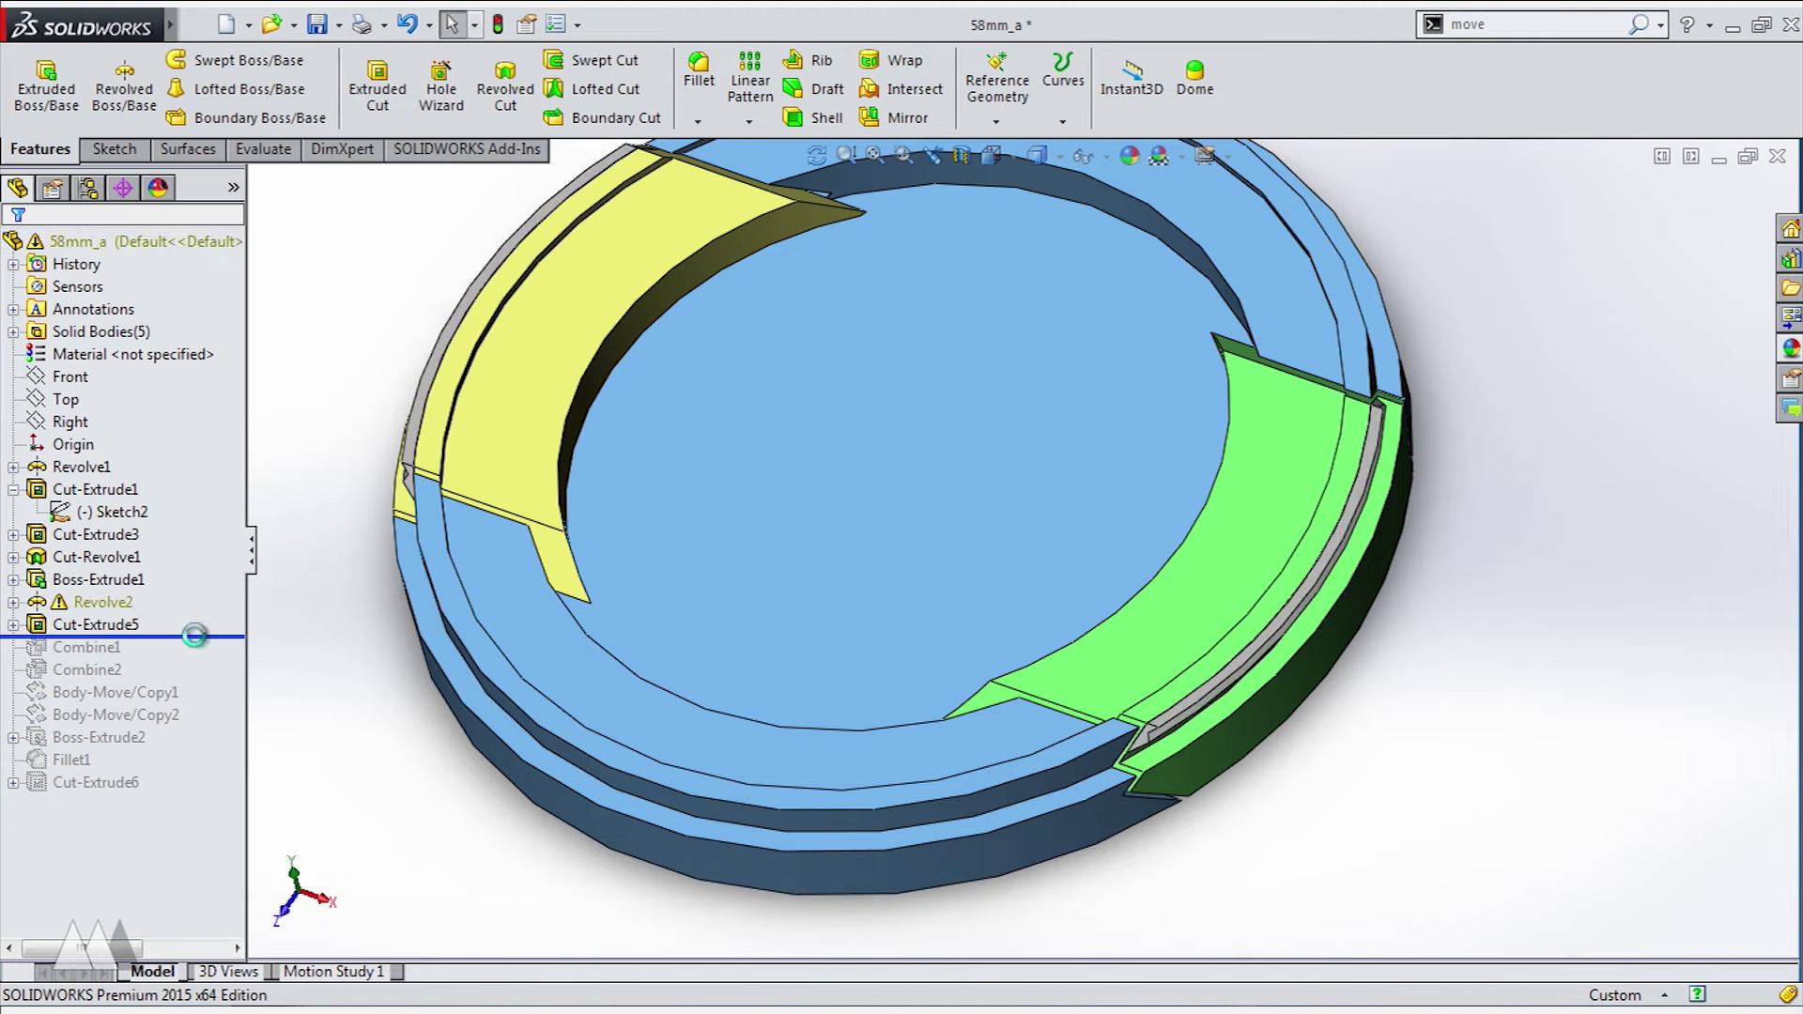
- Examine the warning on Revolve2's profile sketch and read its error details
middle_drag(522, 815, 234, 669)
click(105, 603)
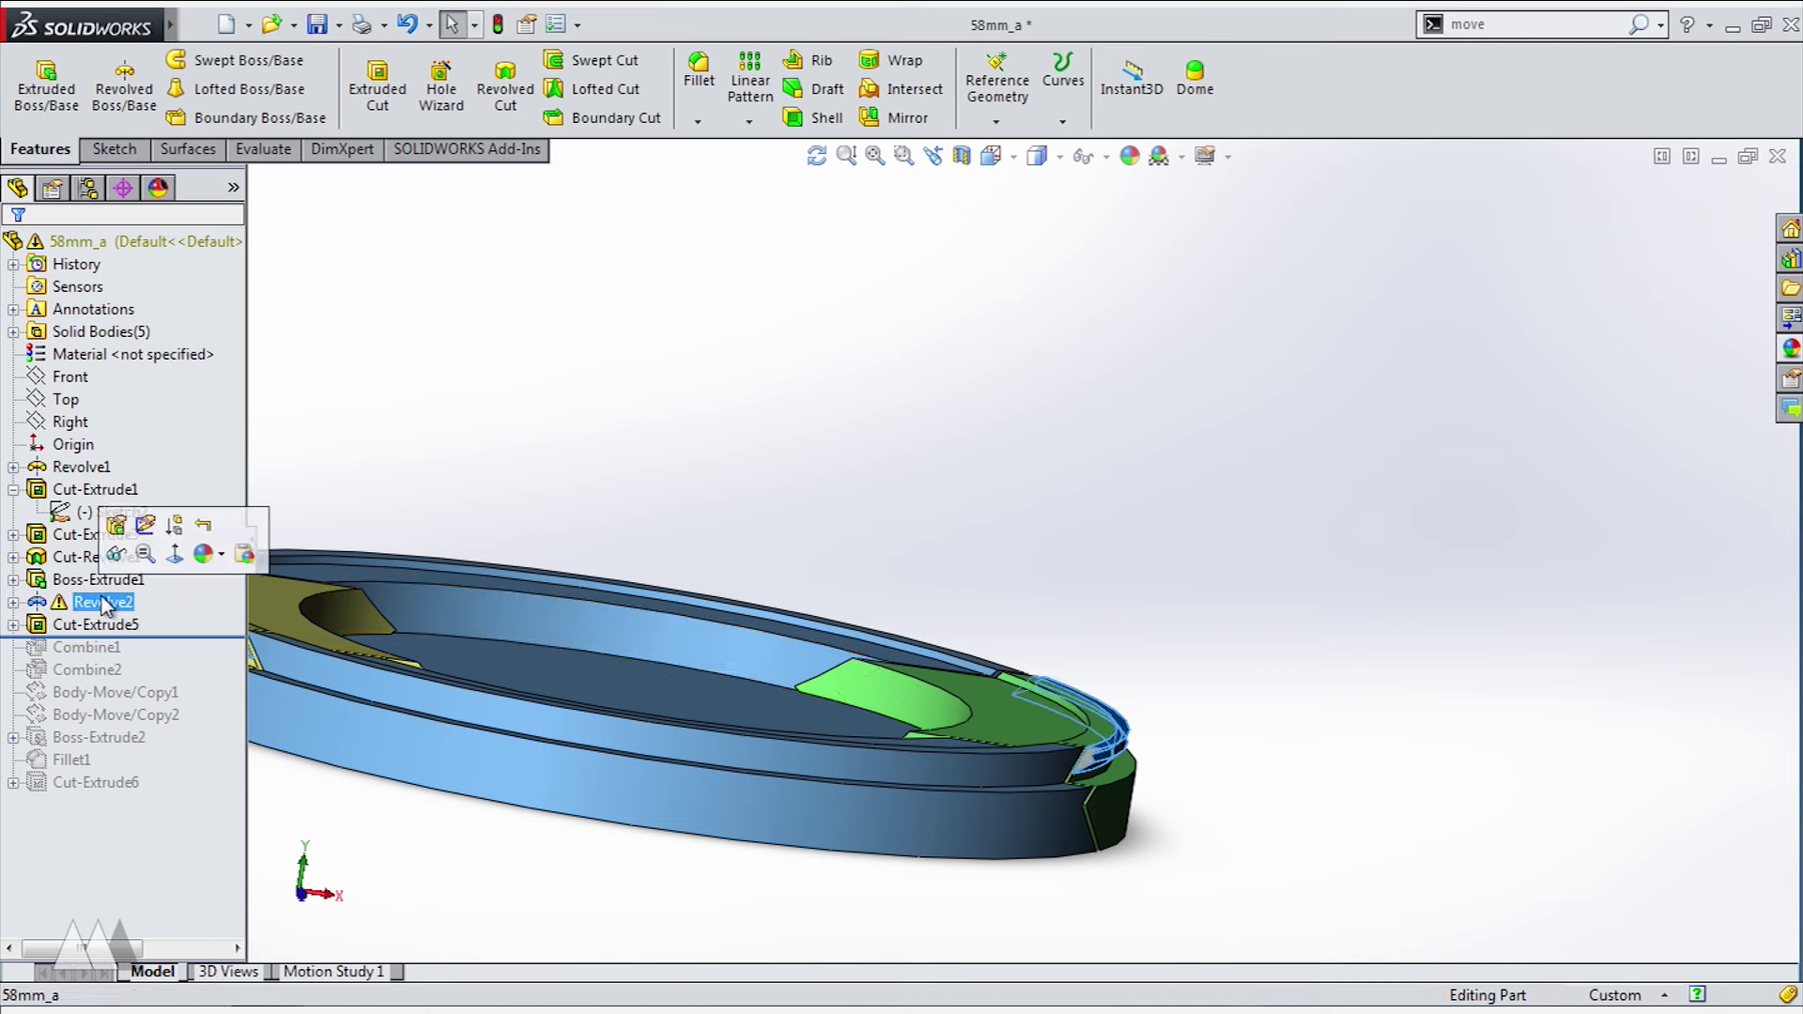
click(13, 602)
click(118, 623)
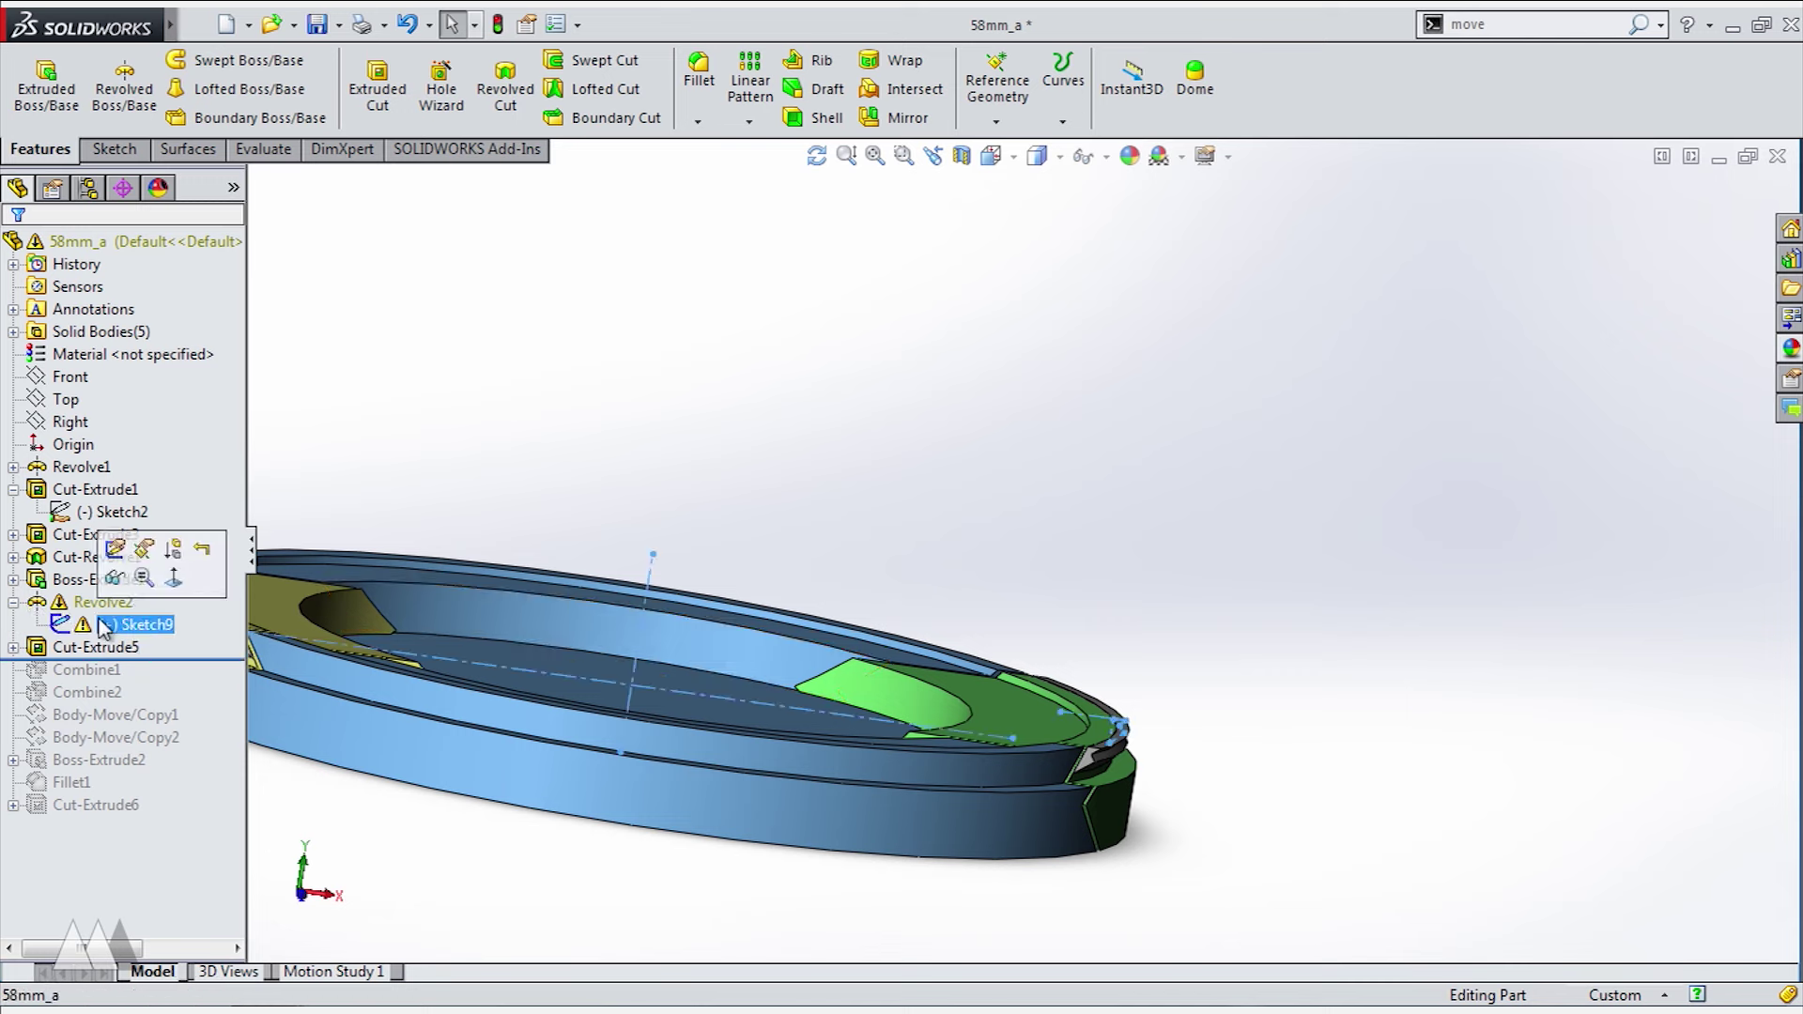
right_click(120, 619)
click(280, 661)
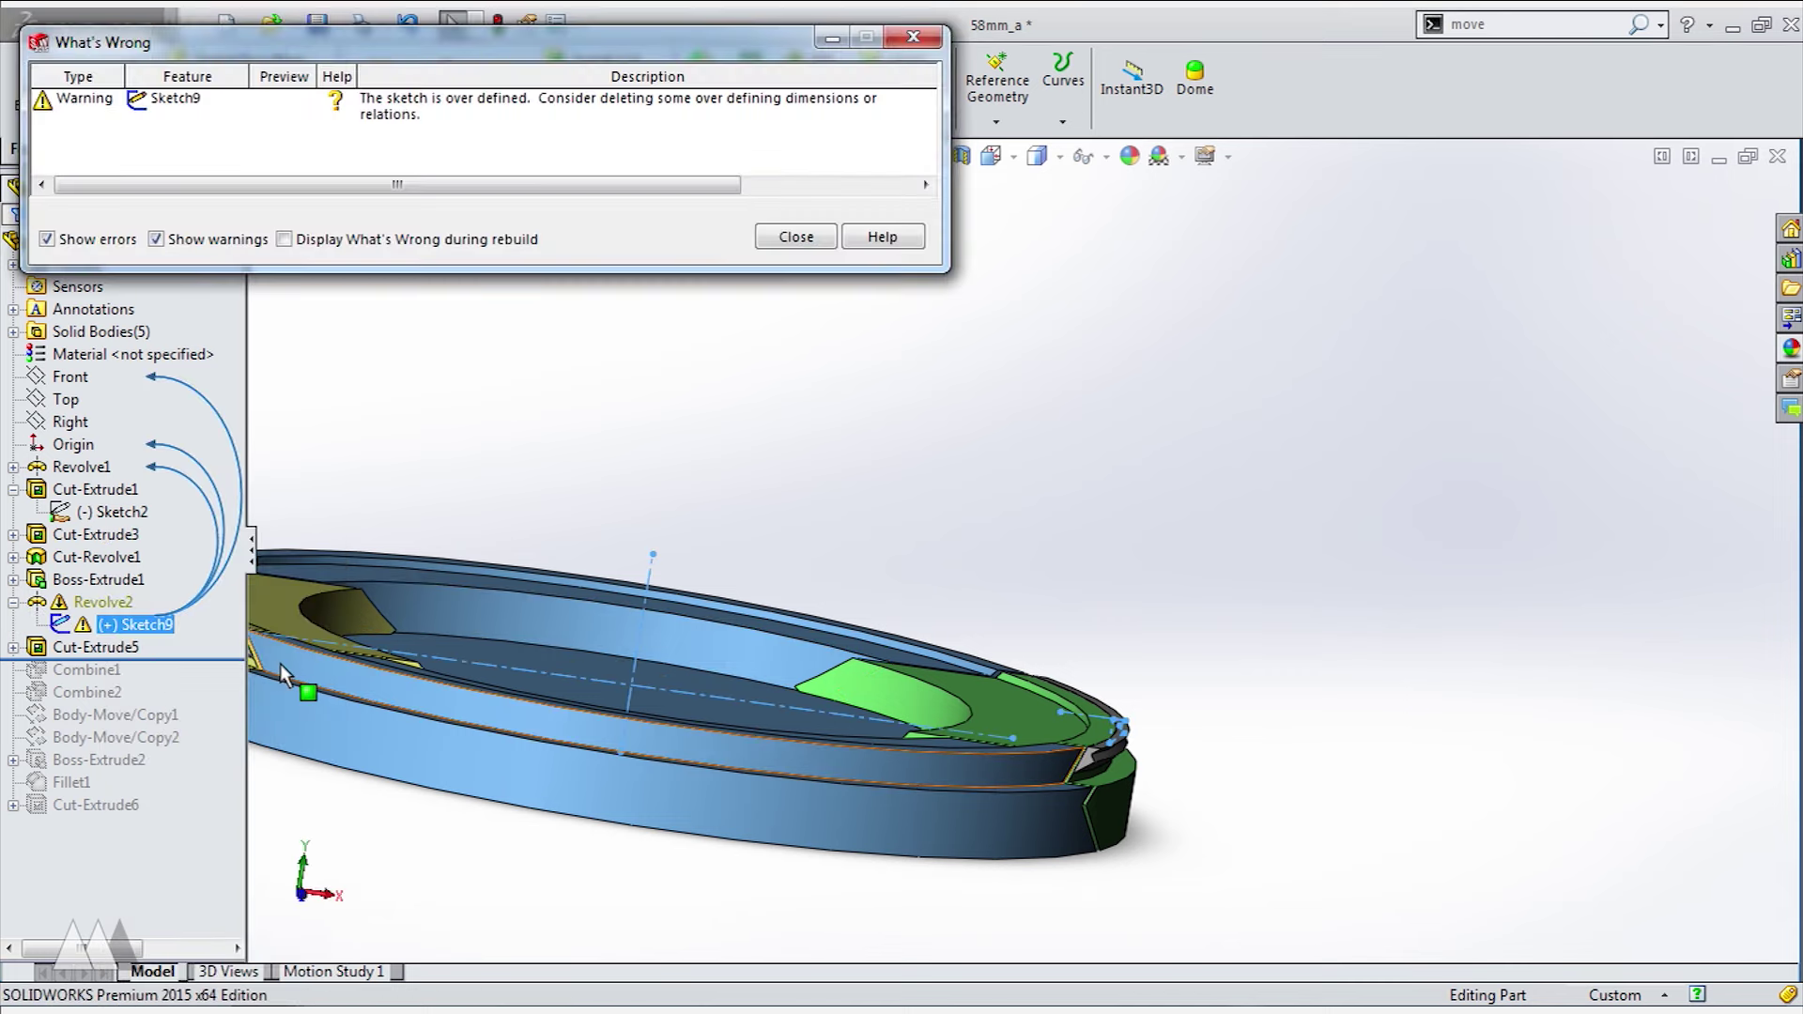
click(796, 237)
click(91, 606)
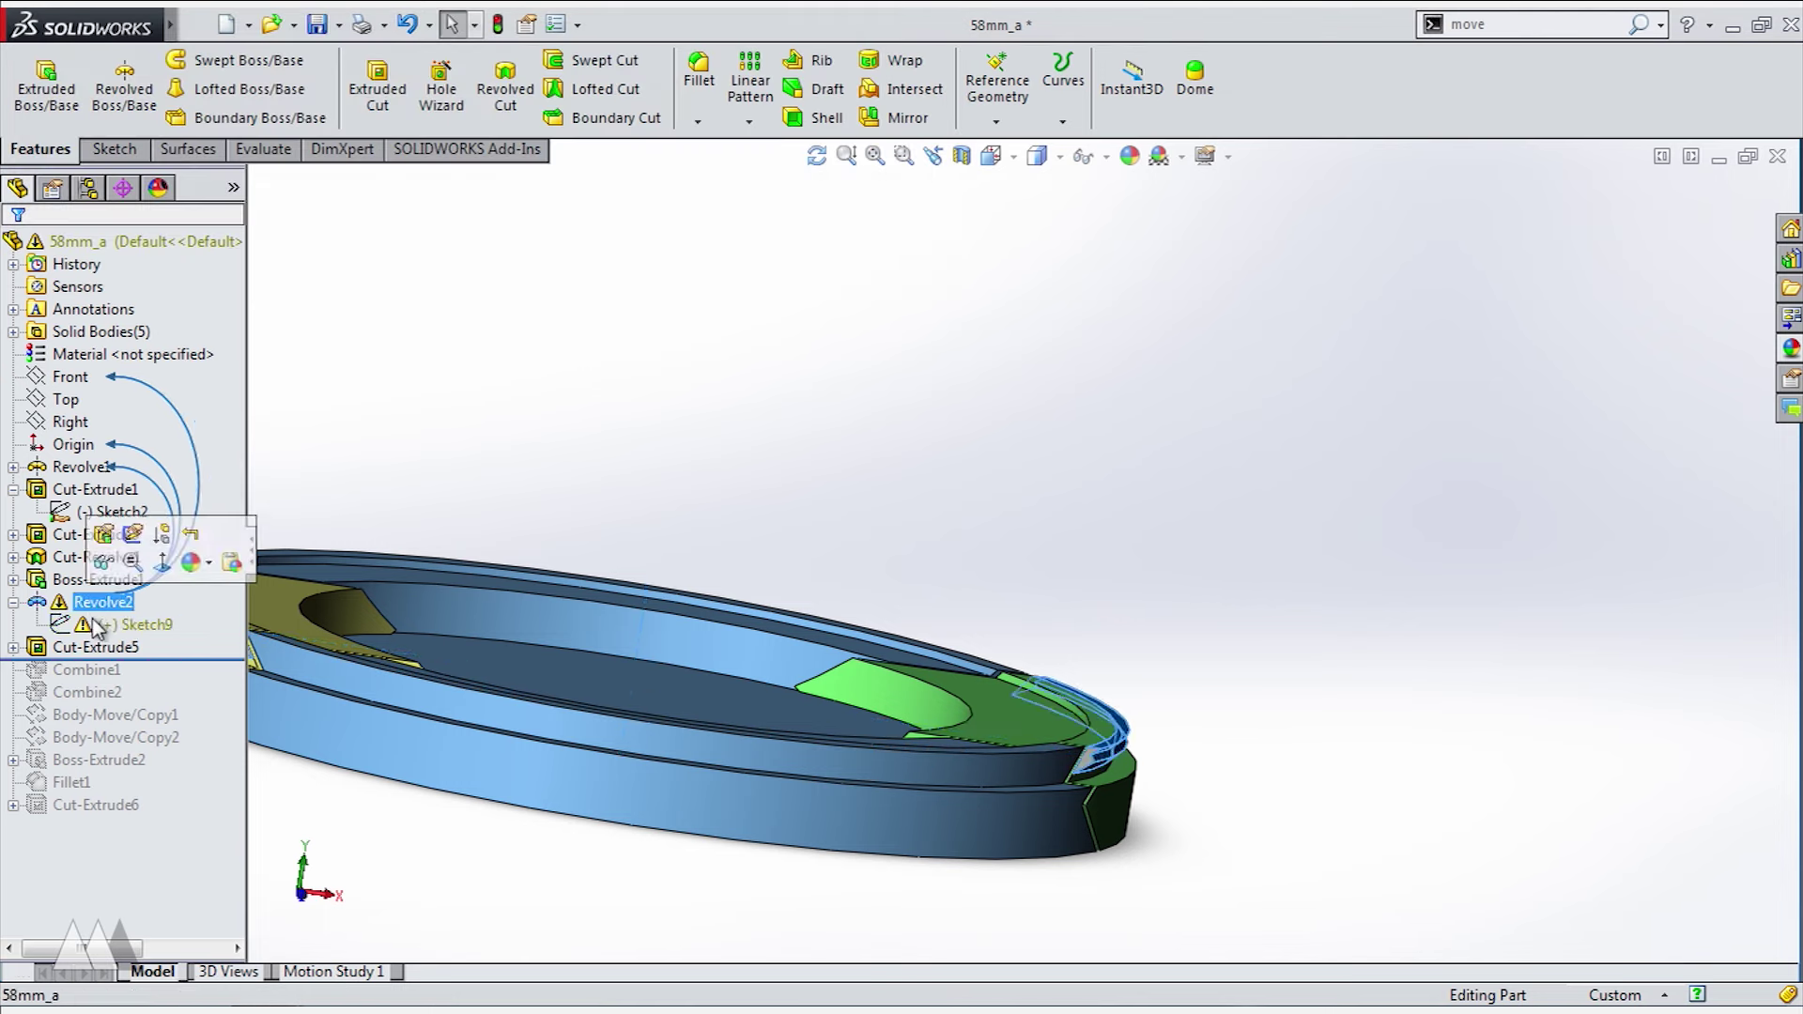
right_click(100, 604)
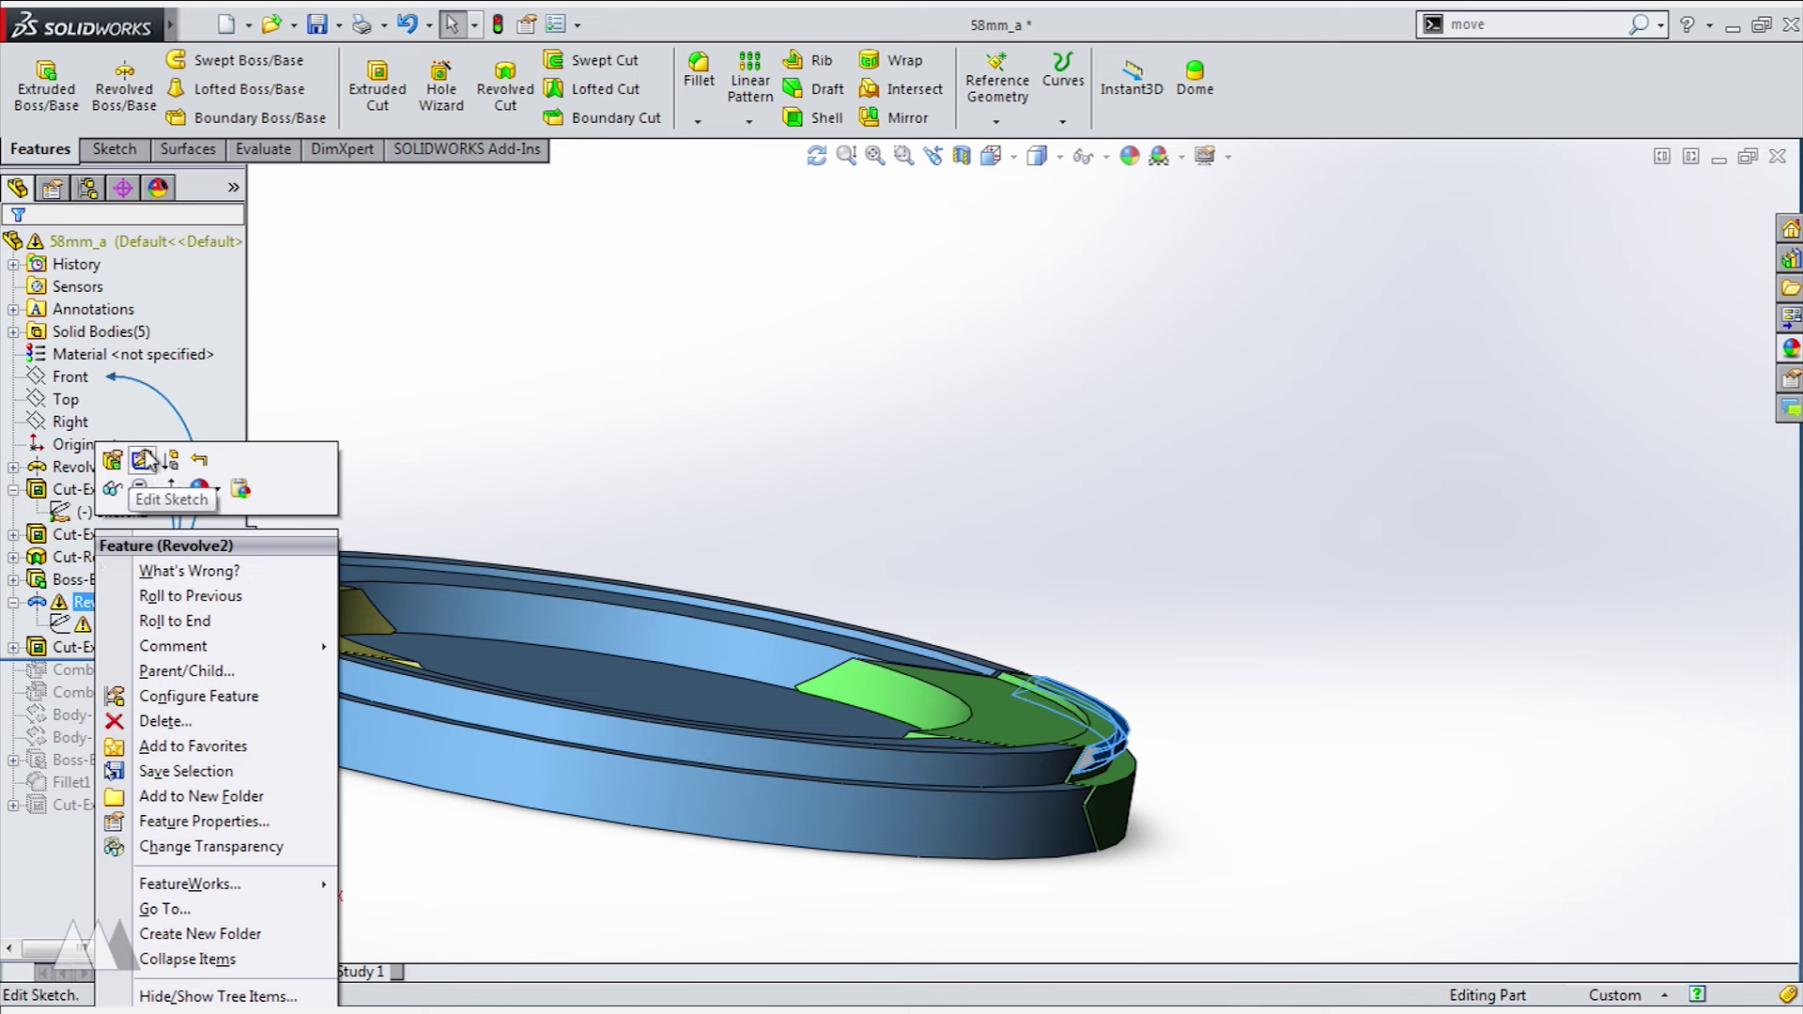
- Roll the history forward through Body-Move/Copy1 and set that move's X translation to -0.5 mm
click(15, 770)
drag(170, 669, 178, 684)
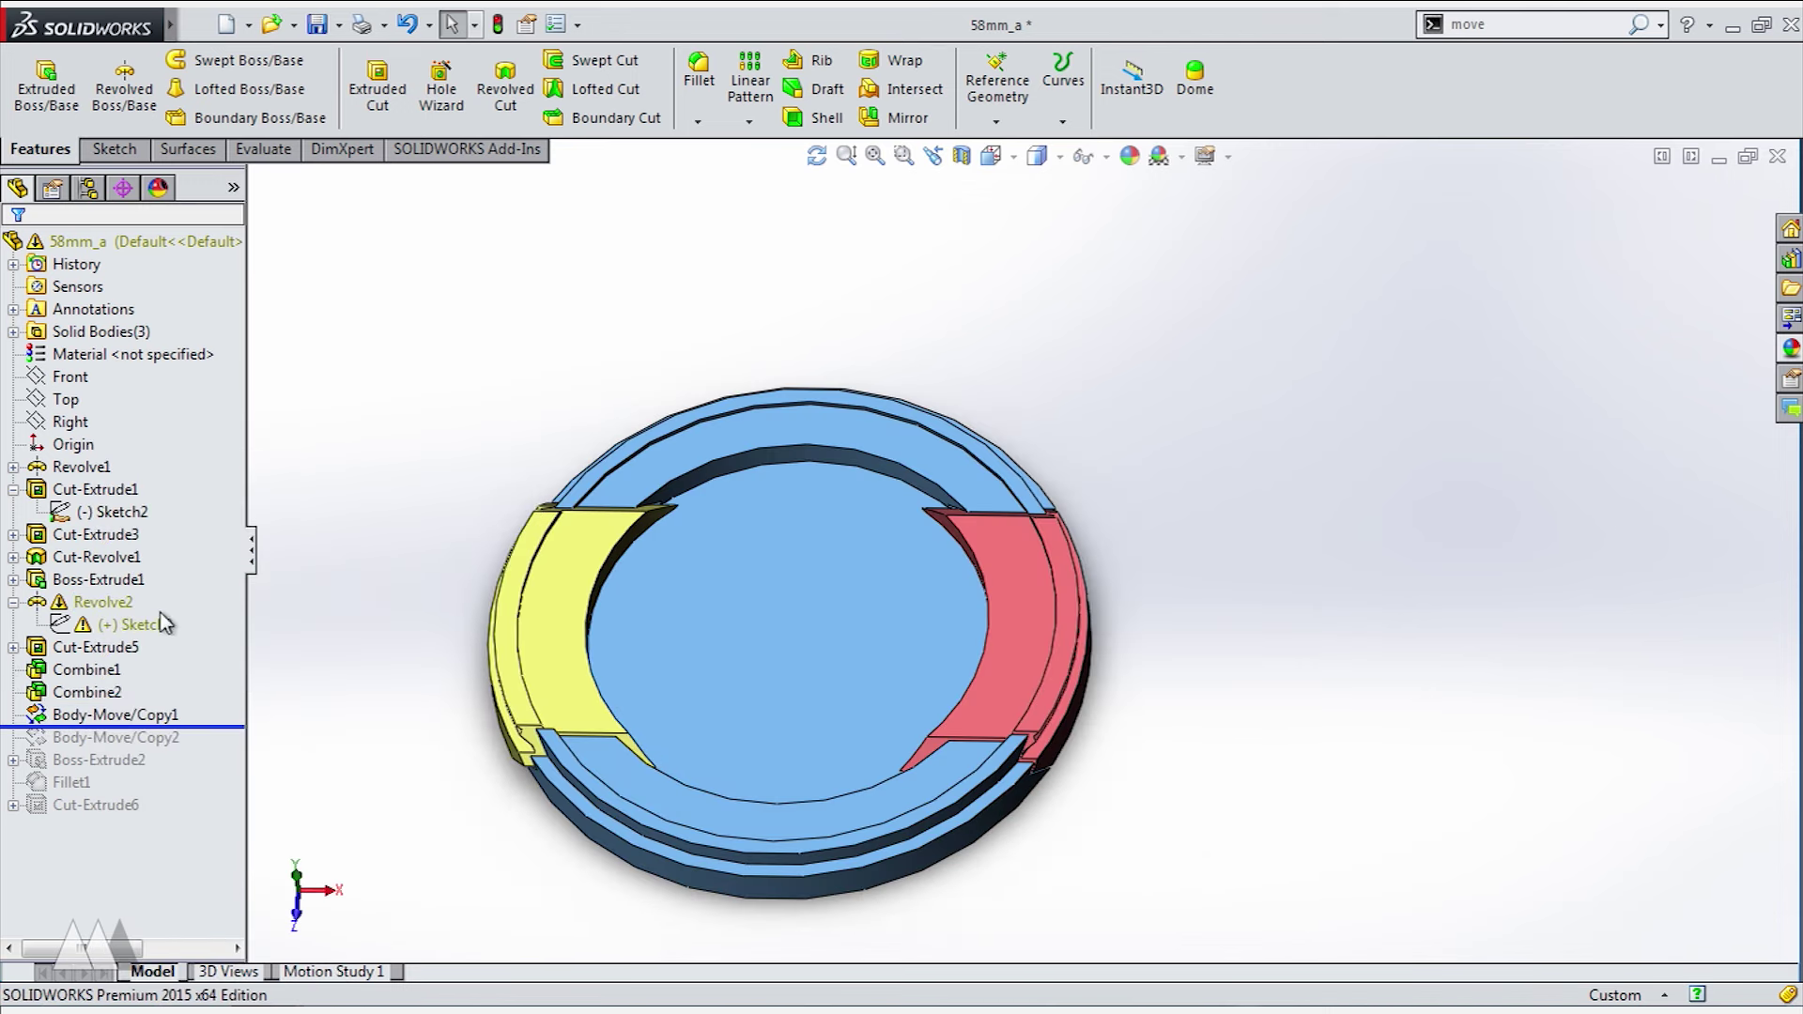
middle_drag(349, 818, 311, 704)
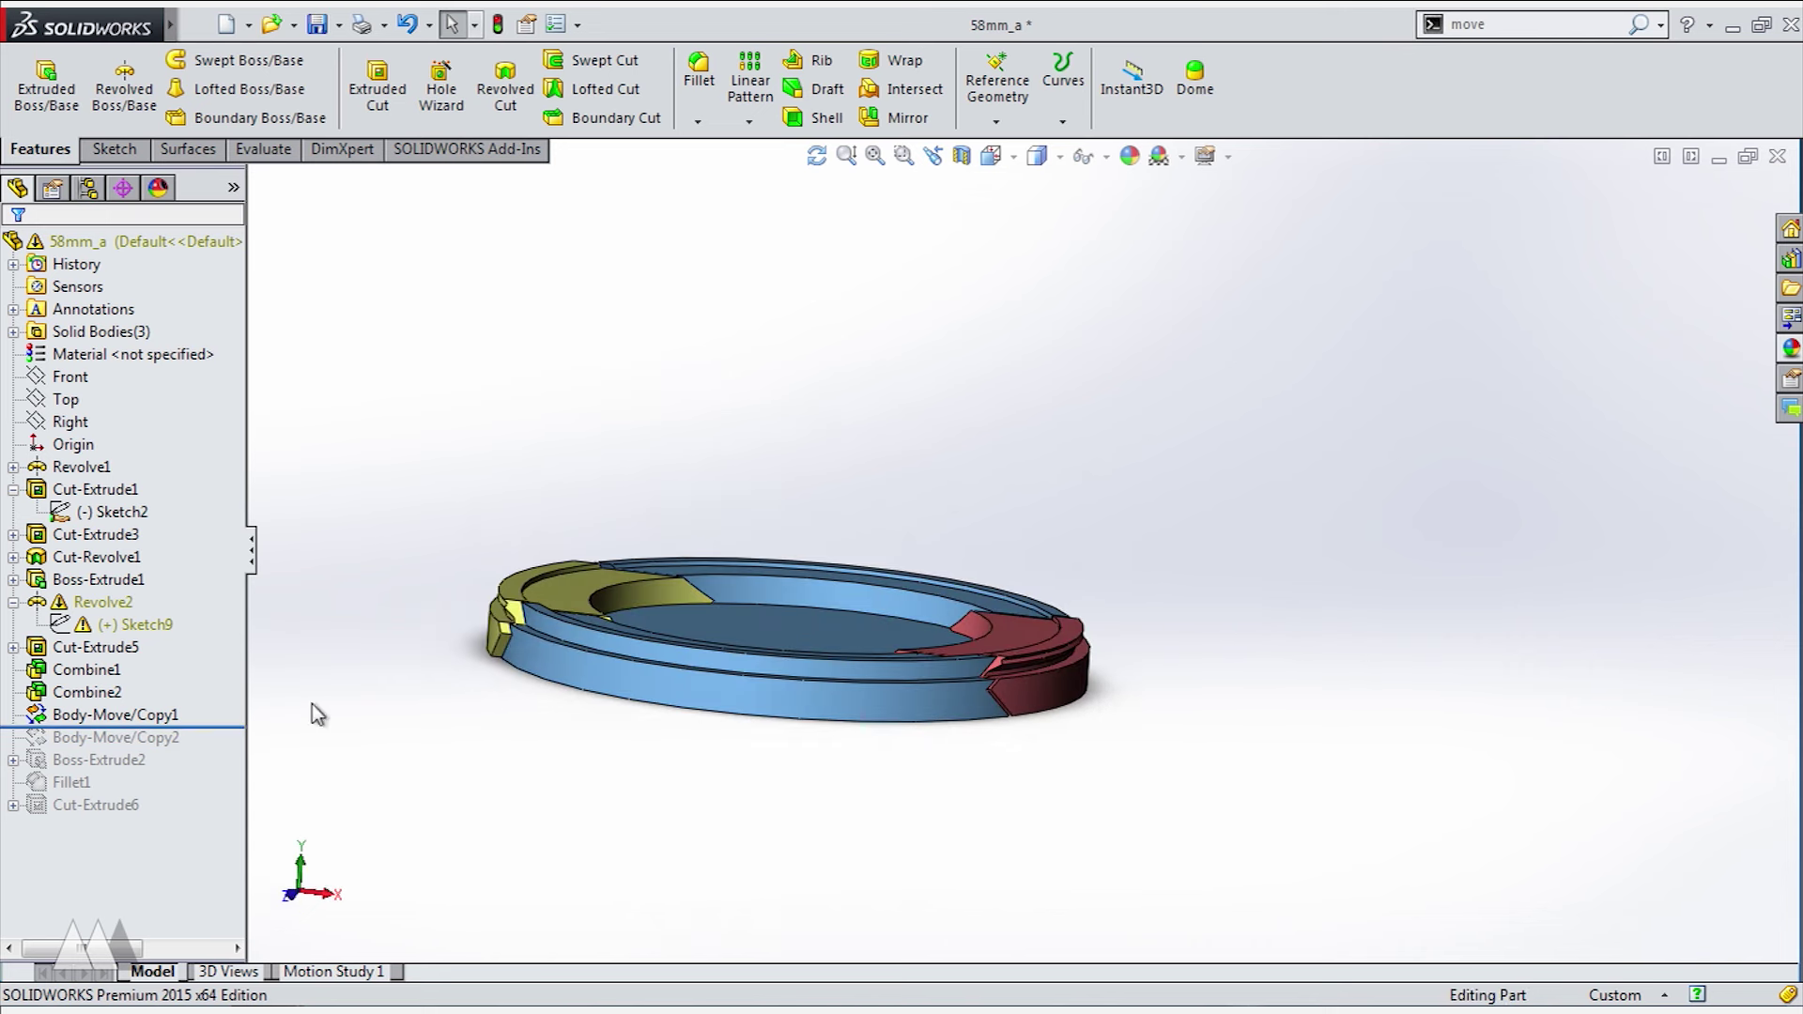
click(145, 727)
click(185, 652)
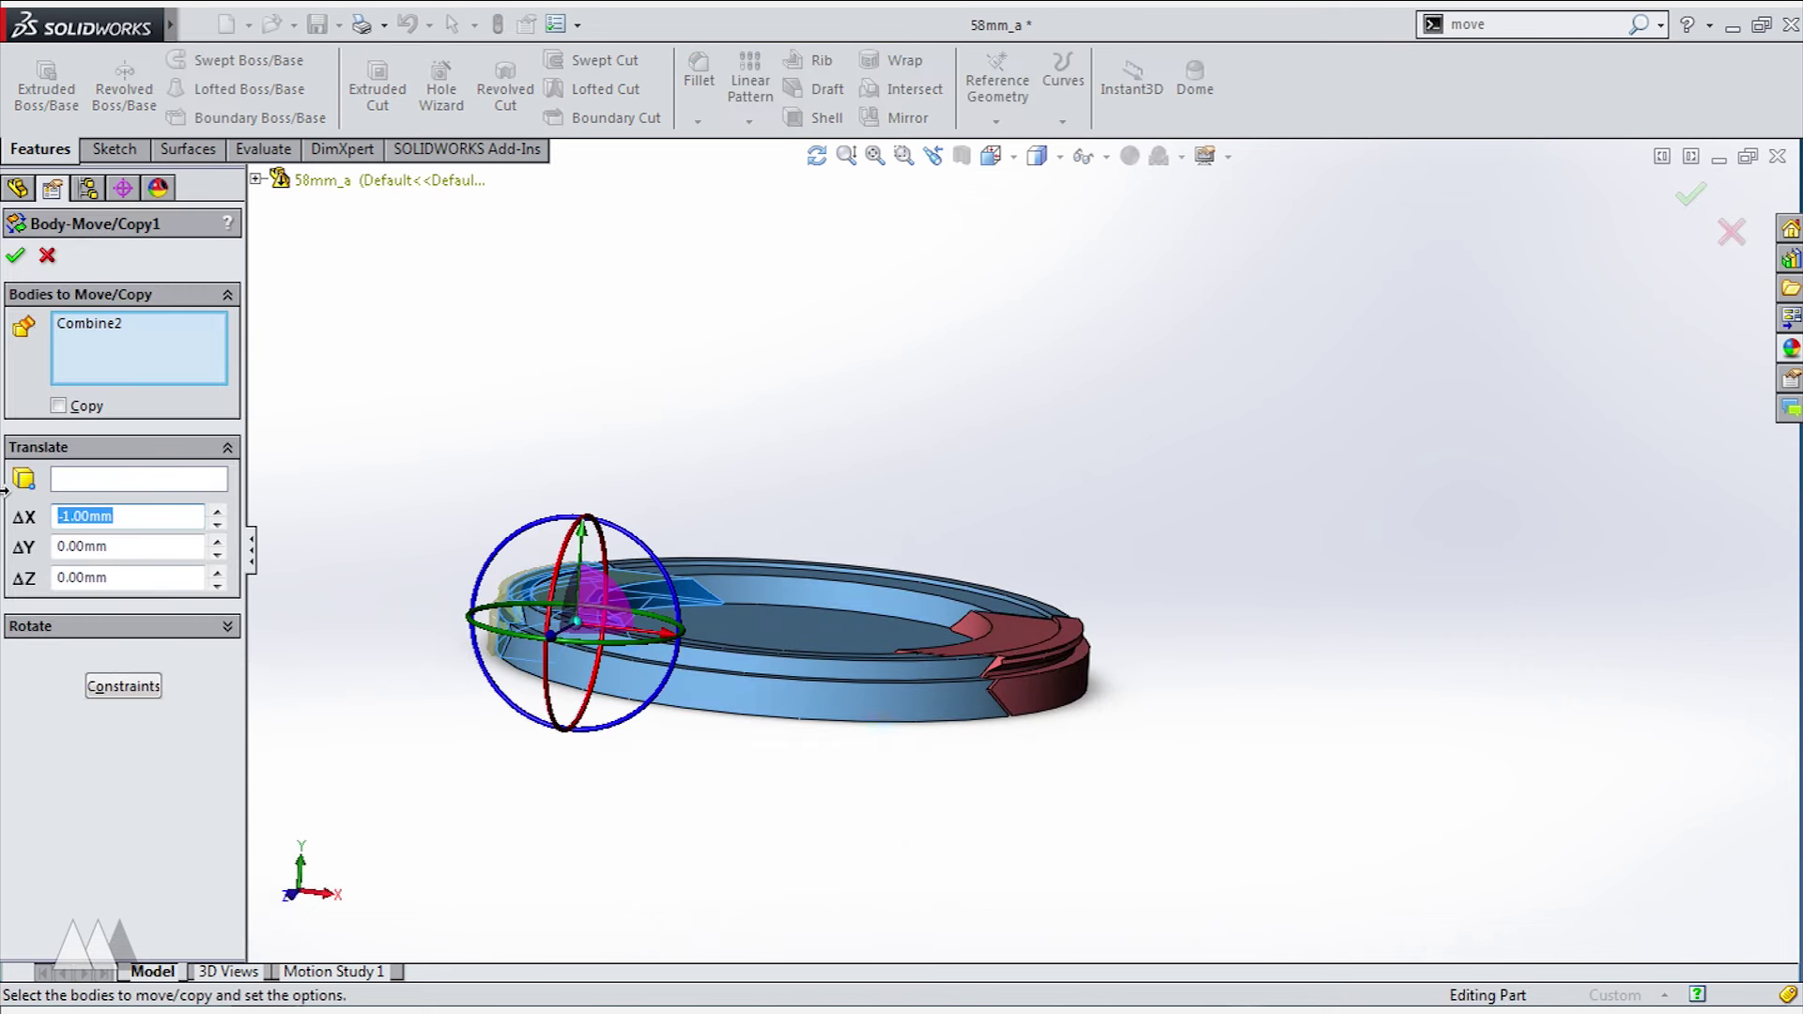
key(Return)
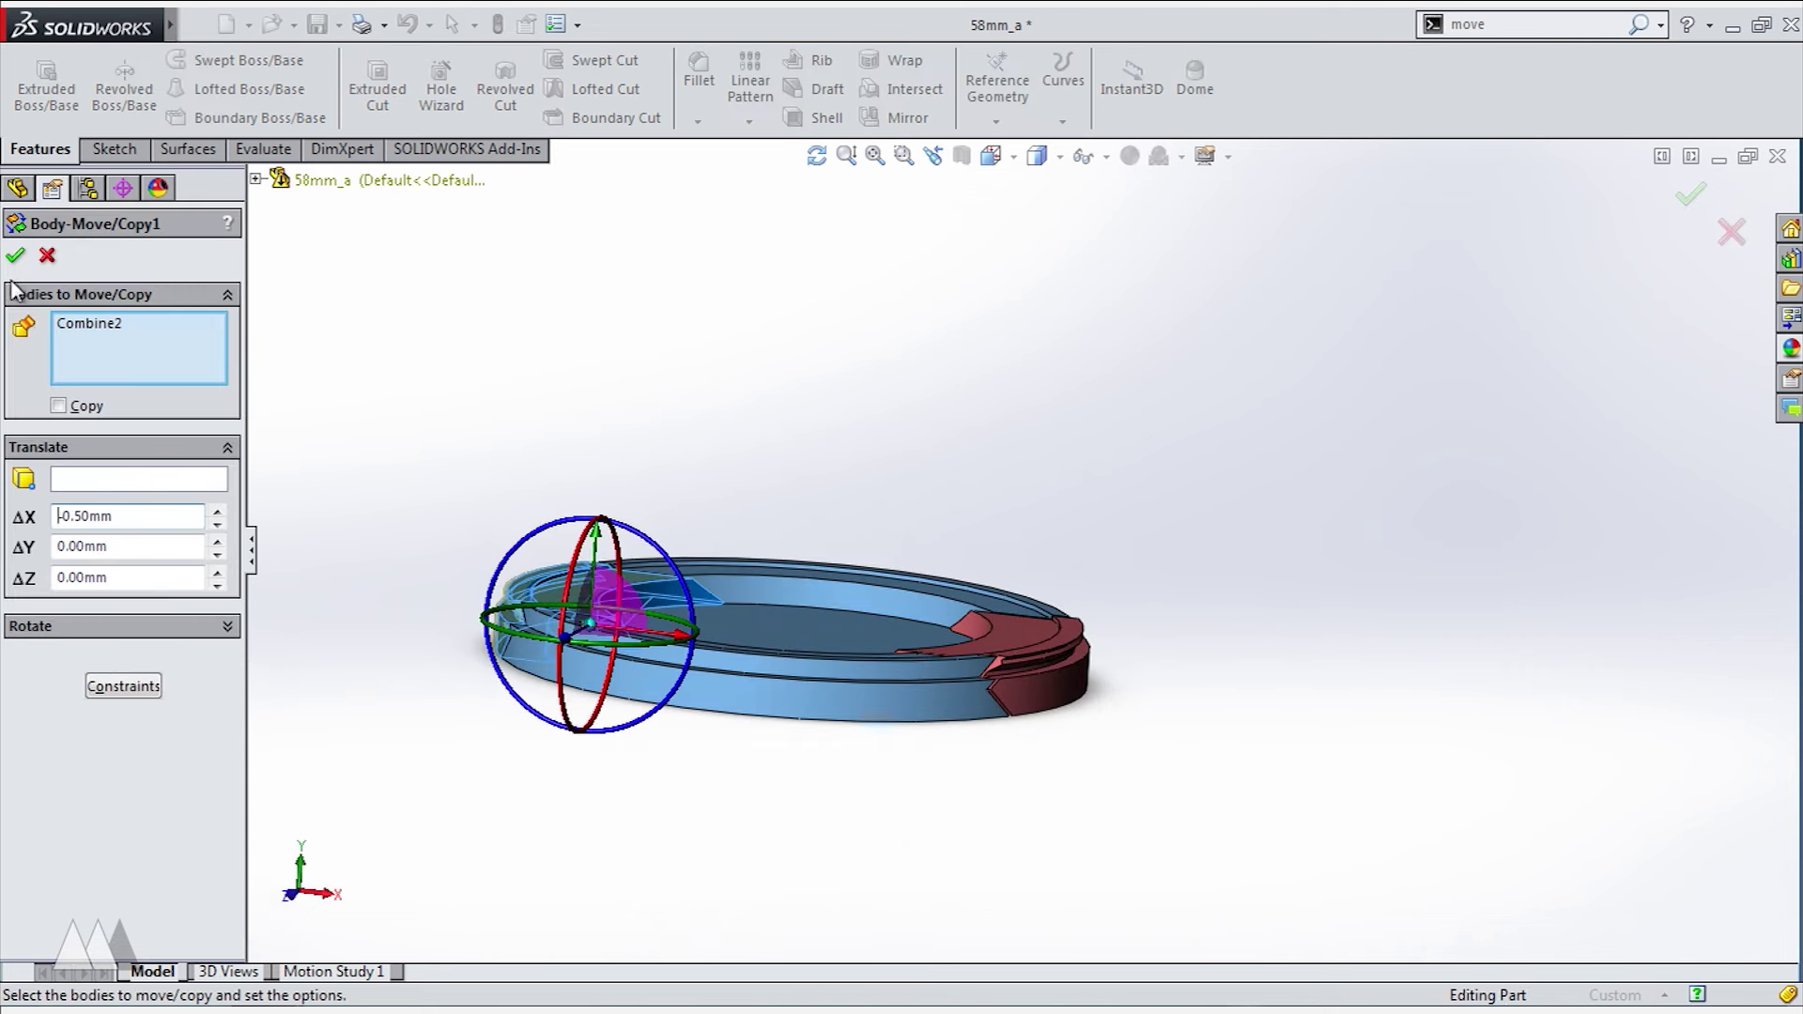
click(15, 254)
- Roll the history forward to the end and set Body-Move/Copy2's X translation to 0.5 mm
drag(186, 726, 220, 770)
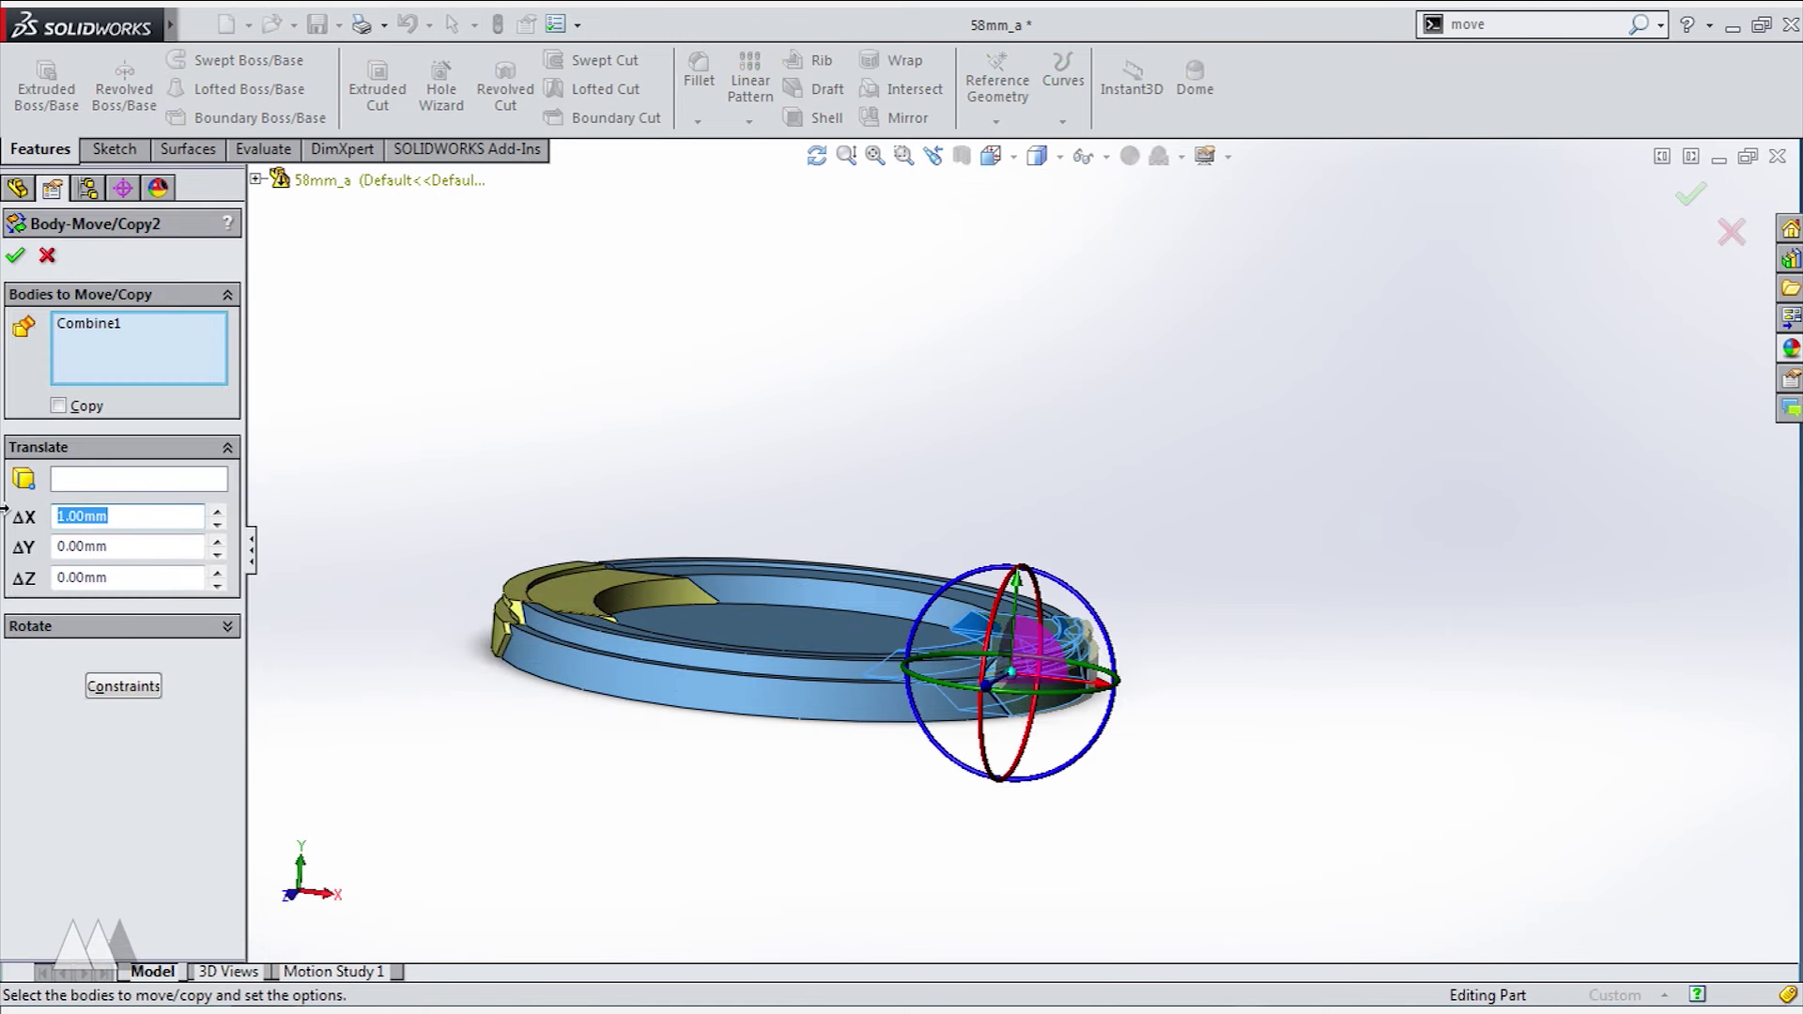
text(.5)
key(Return)
click(15, 255)
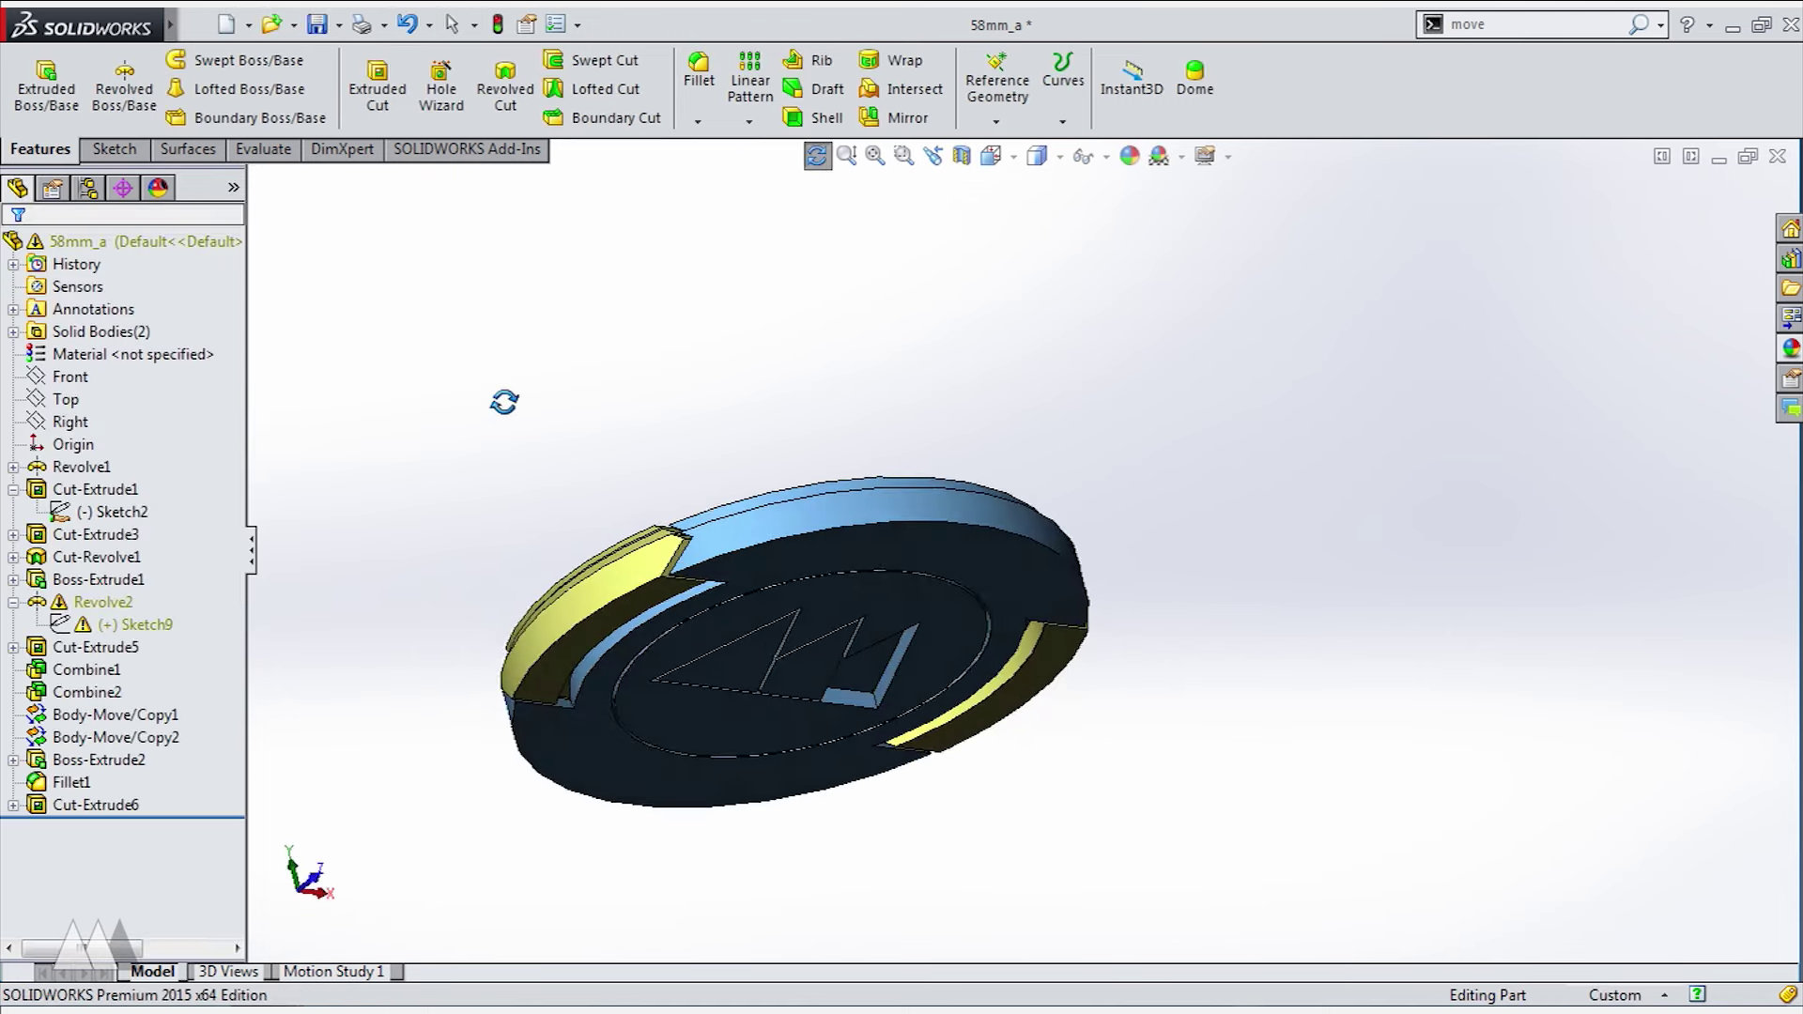
- Chamfer the outer arc edges of both end bodies on the logo side by 1 mm at 45 degrees
middle_drag(503, 402, 1206, 329)
click(573, 654)
click(781, 579)
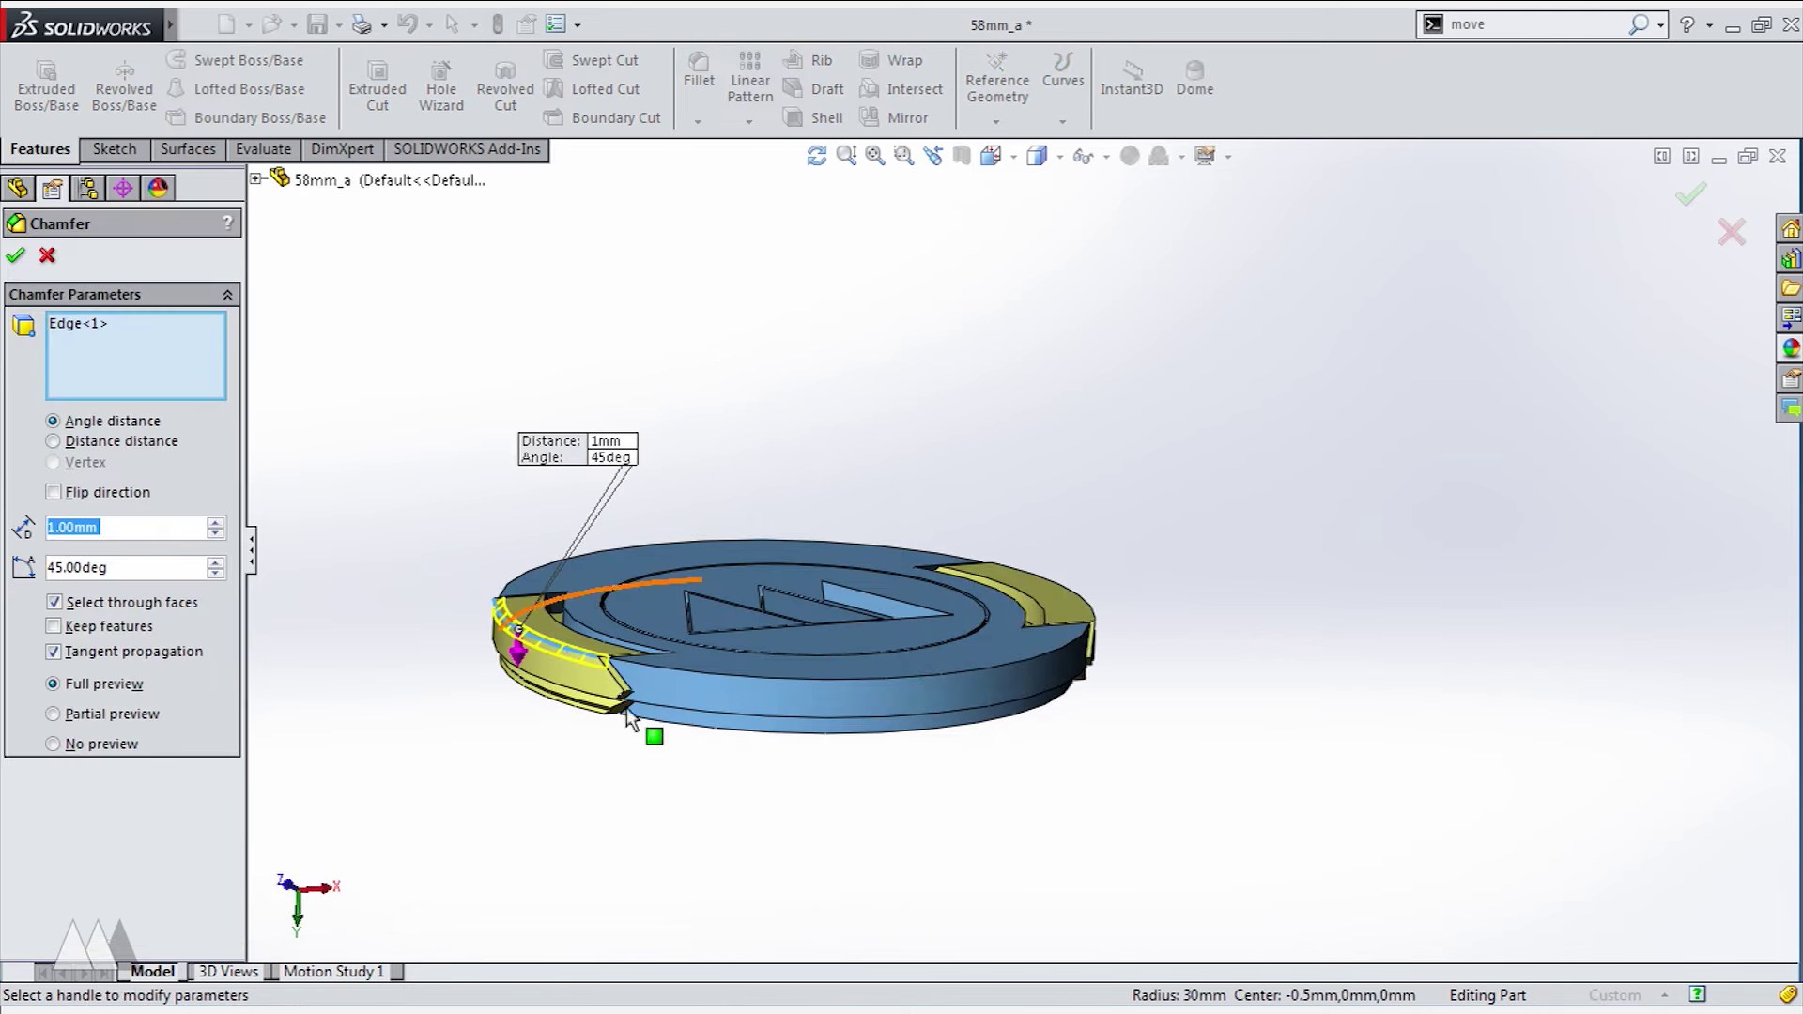
scroll(627, 707, down, 2)
middle_drag(628, 709, 563, 711)
click(1281, 527)
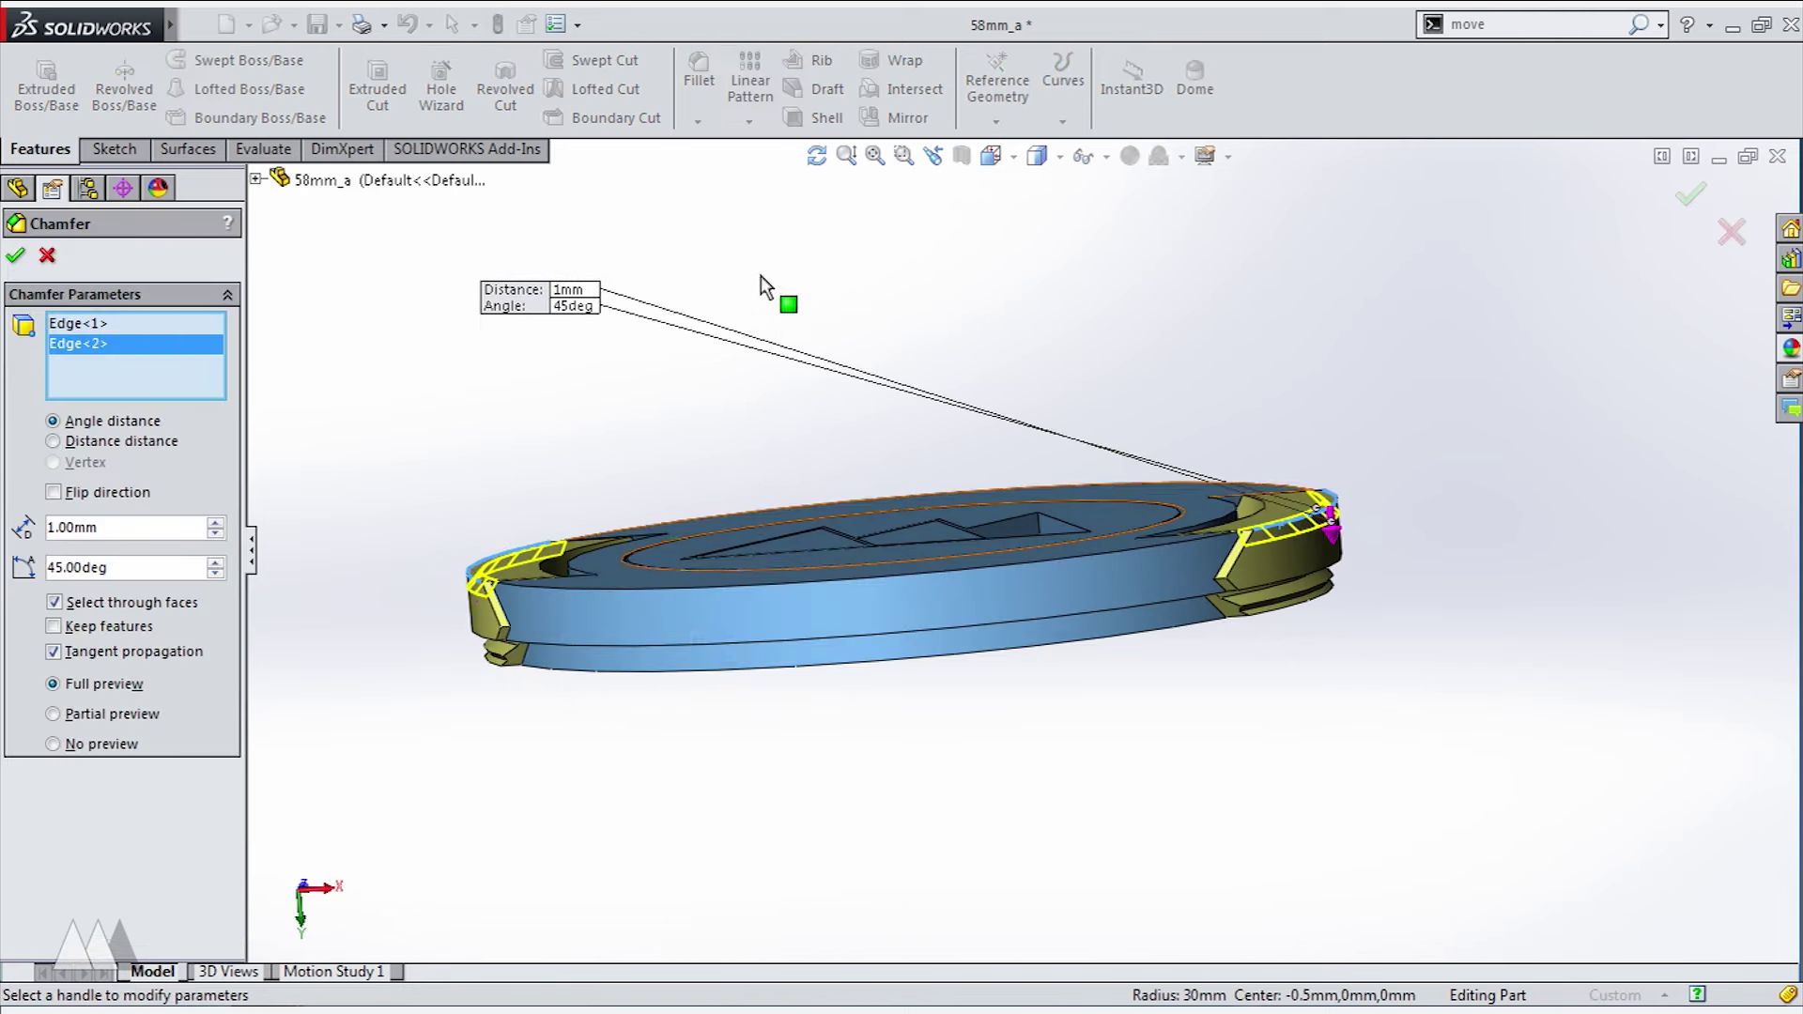
middle_drag(761, 274, 644, 634)
key(Return)
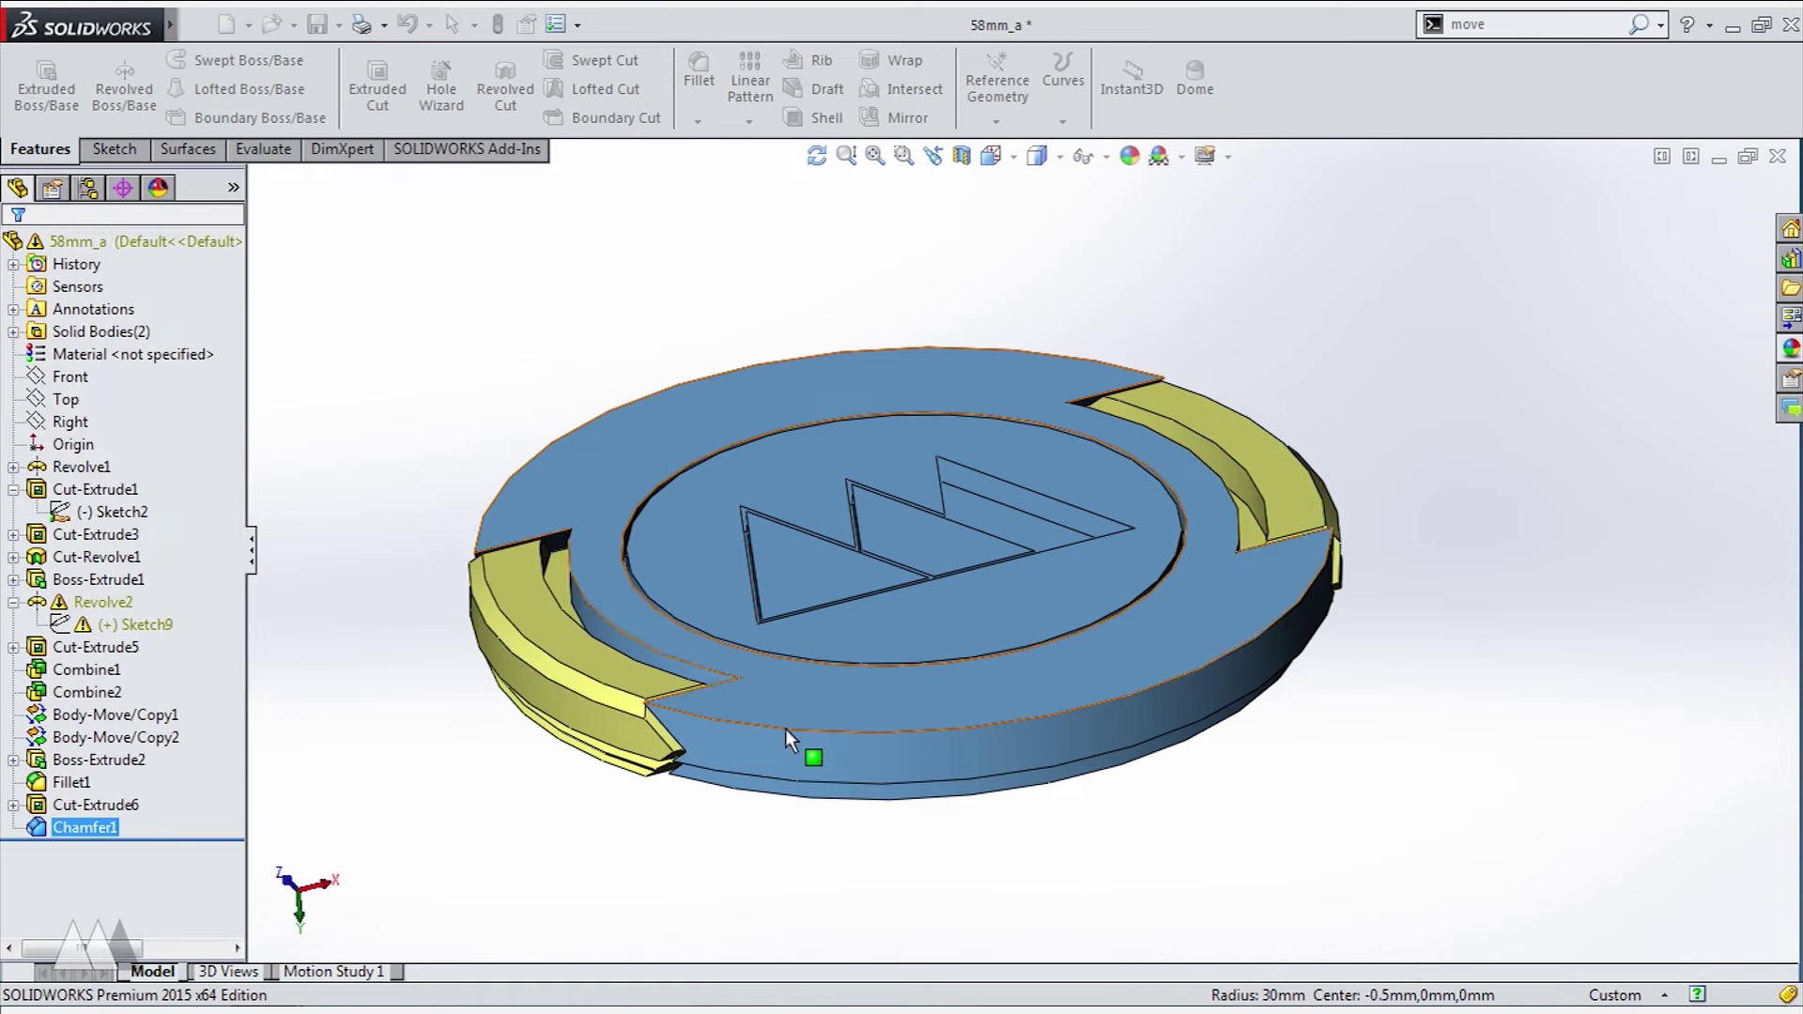
- Chamfer the disc body's two outer rim edges on the logo side
click(785, 729)
click(997, 660)
click(483, 512)
click(12, 256)
- Fillet the disc body's two chamfered rim edges with a 2 mm radius
scroll(496, 678, up, 1)
middle_drag(496, 677, 394, 637)
scroll(563, 640, down, 4)
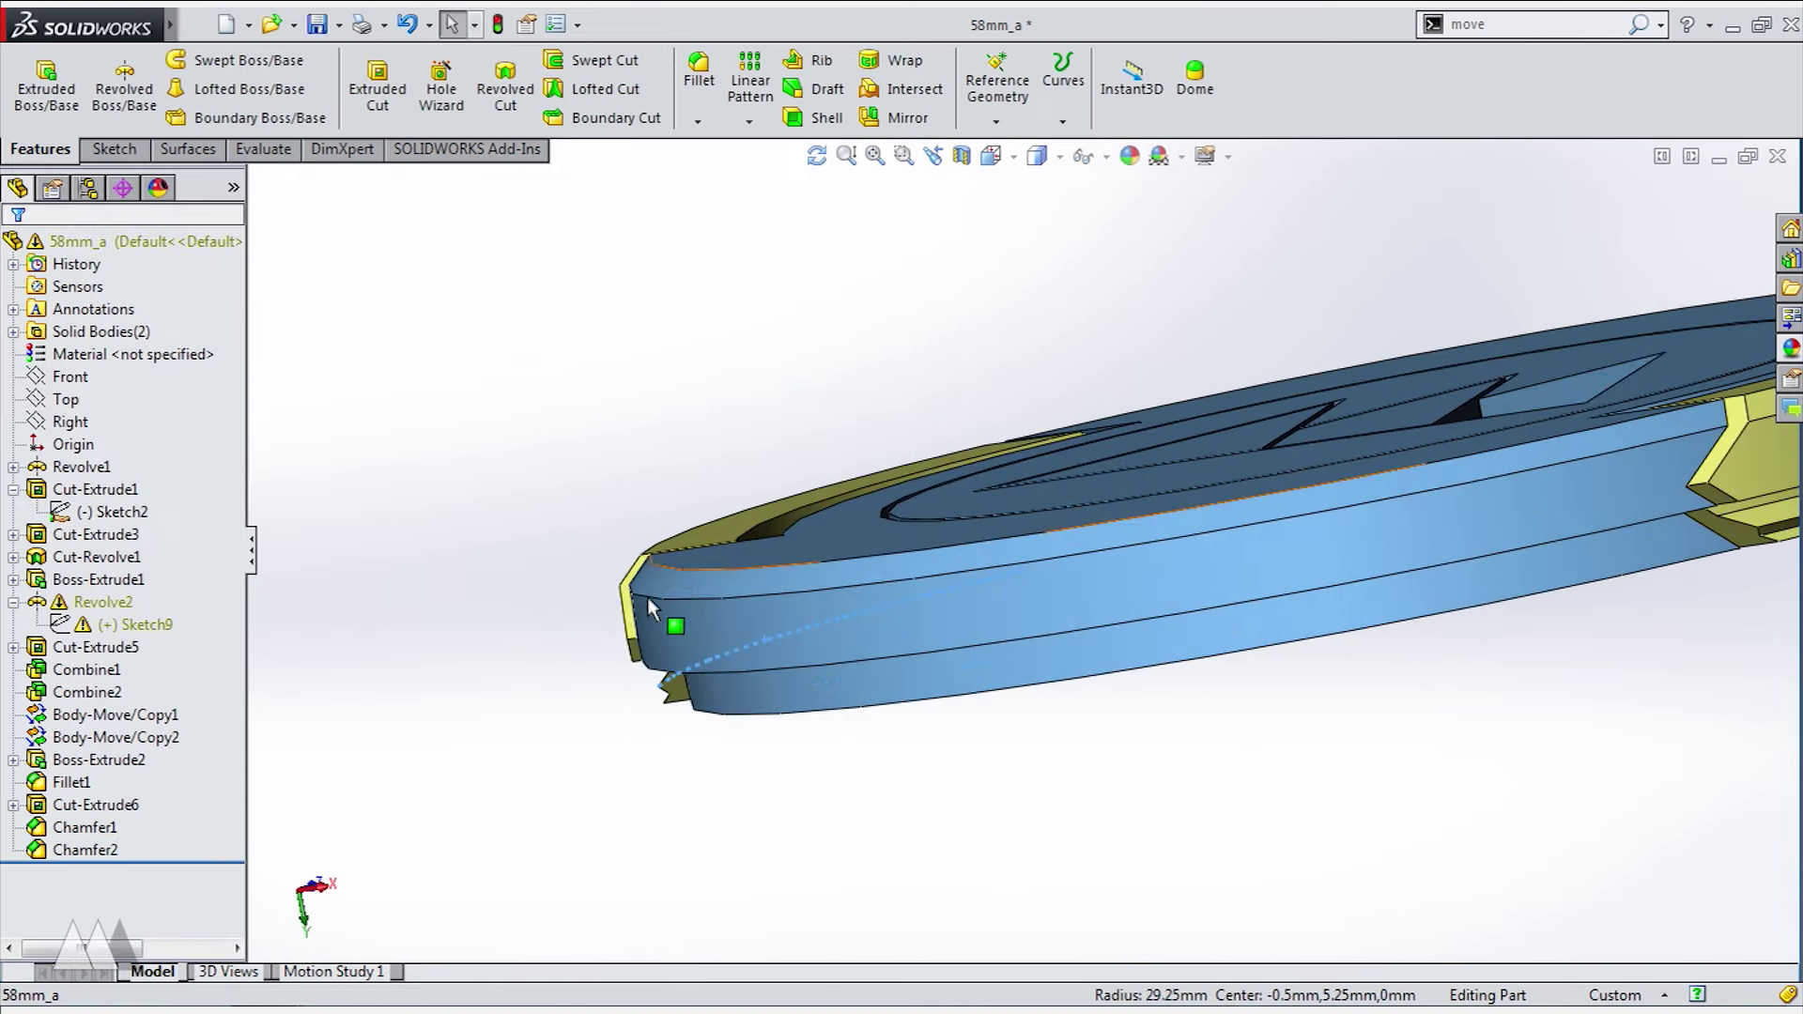
click(646, 595)
click(982, 514)
middle_drag(984, 525, 629, 731)
click(772, 419)
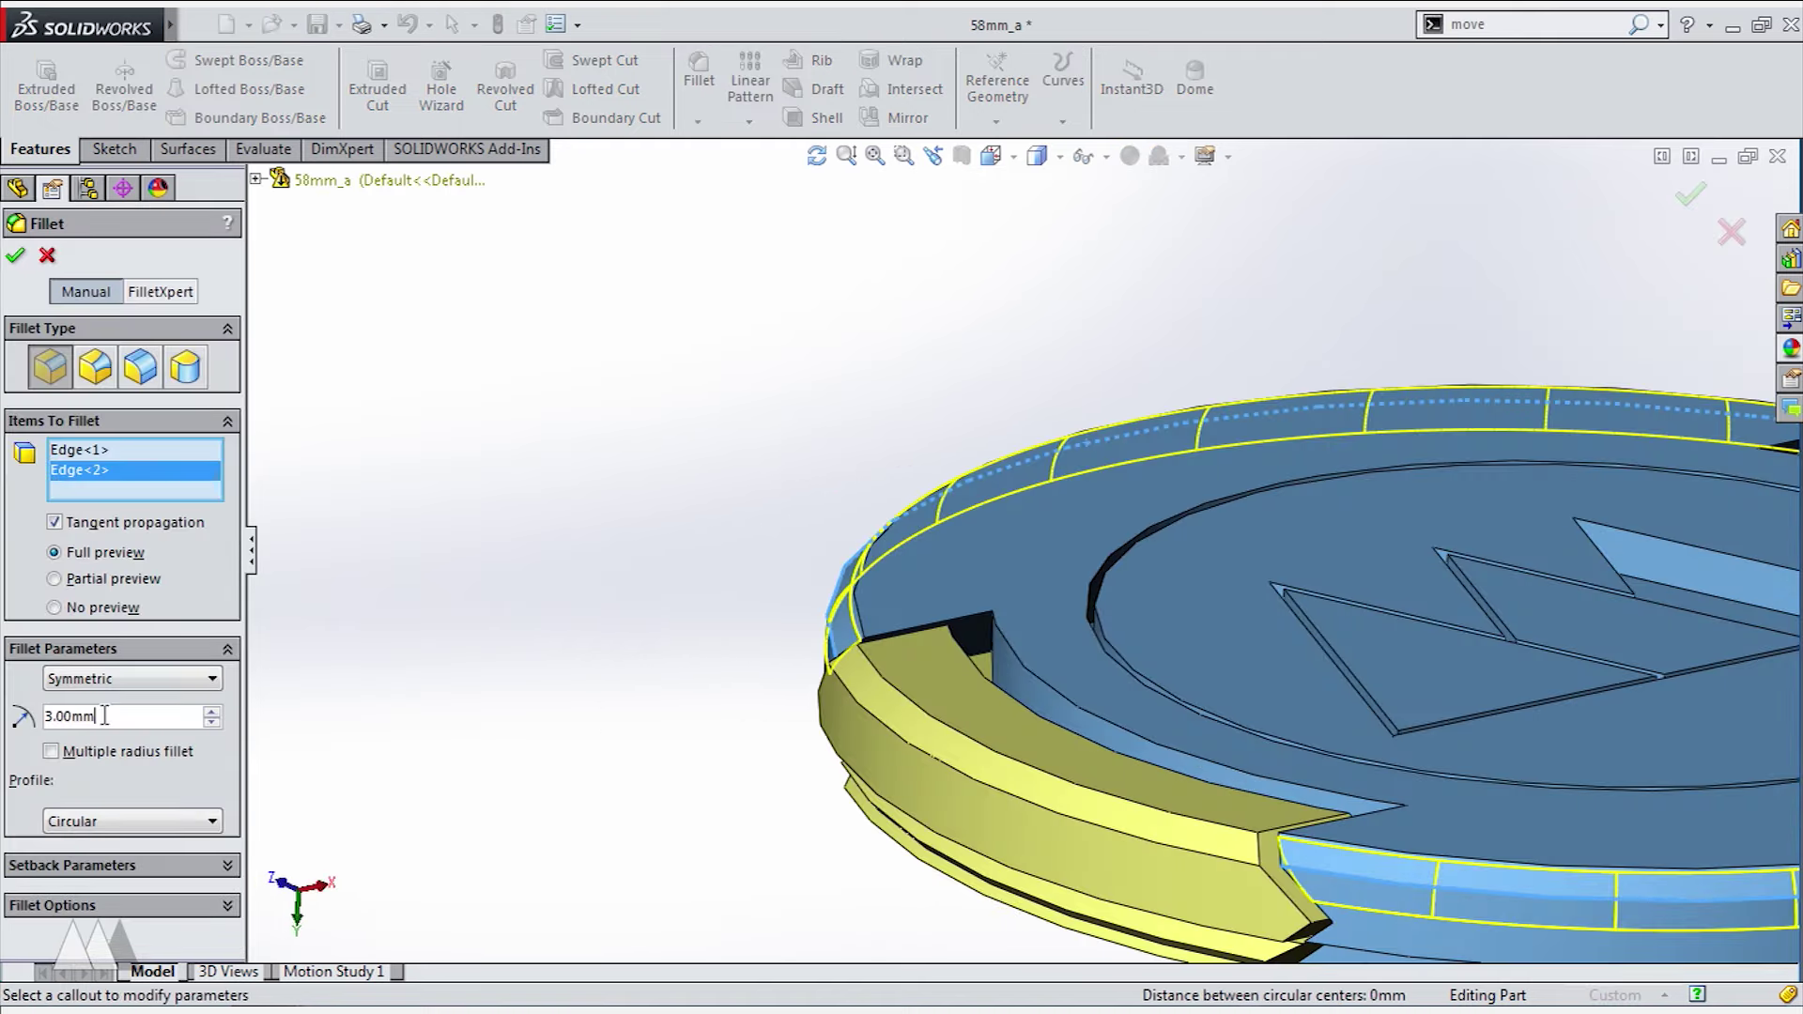
drag(104, 716, 5, 706)
text(2)
key(Return)
key(Return)
- Fillet the matching chamfer edges on both end bodies with a 2 mm radius
click(883, 721)
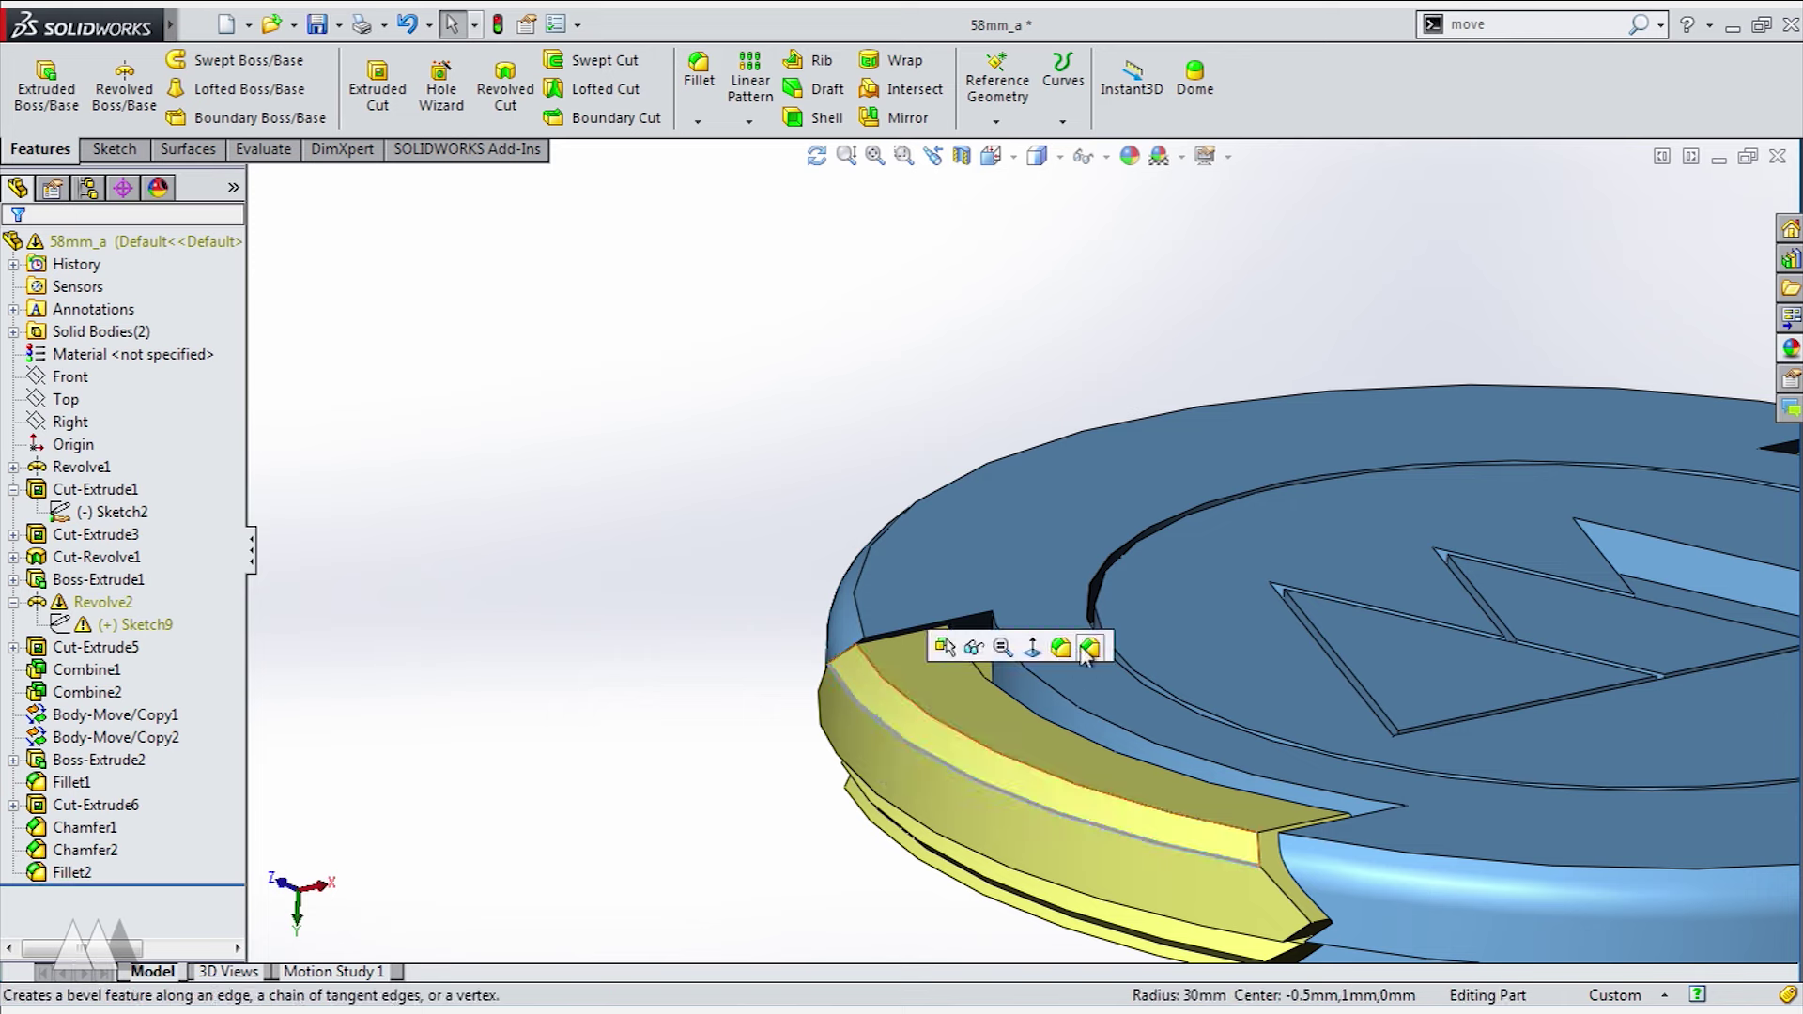
click(1061, 648)
scroll(1253, 672, up, 3)
middle_drag(1258, 674, 1645, 575)
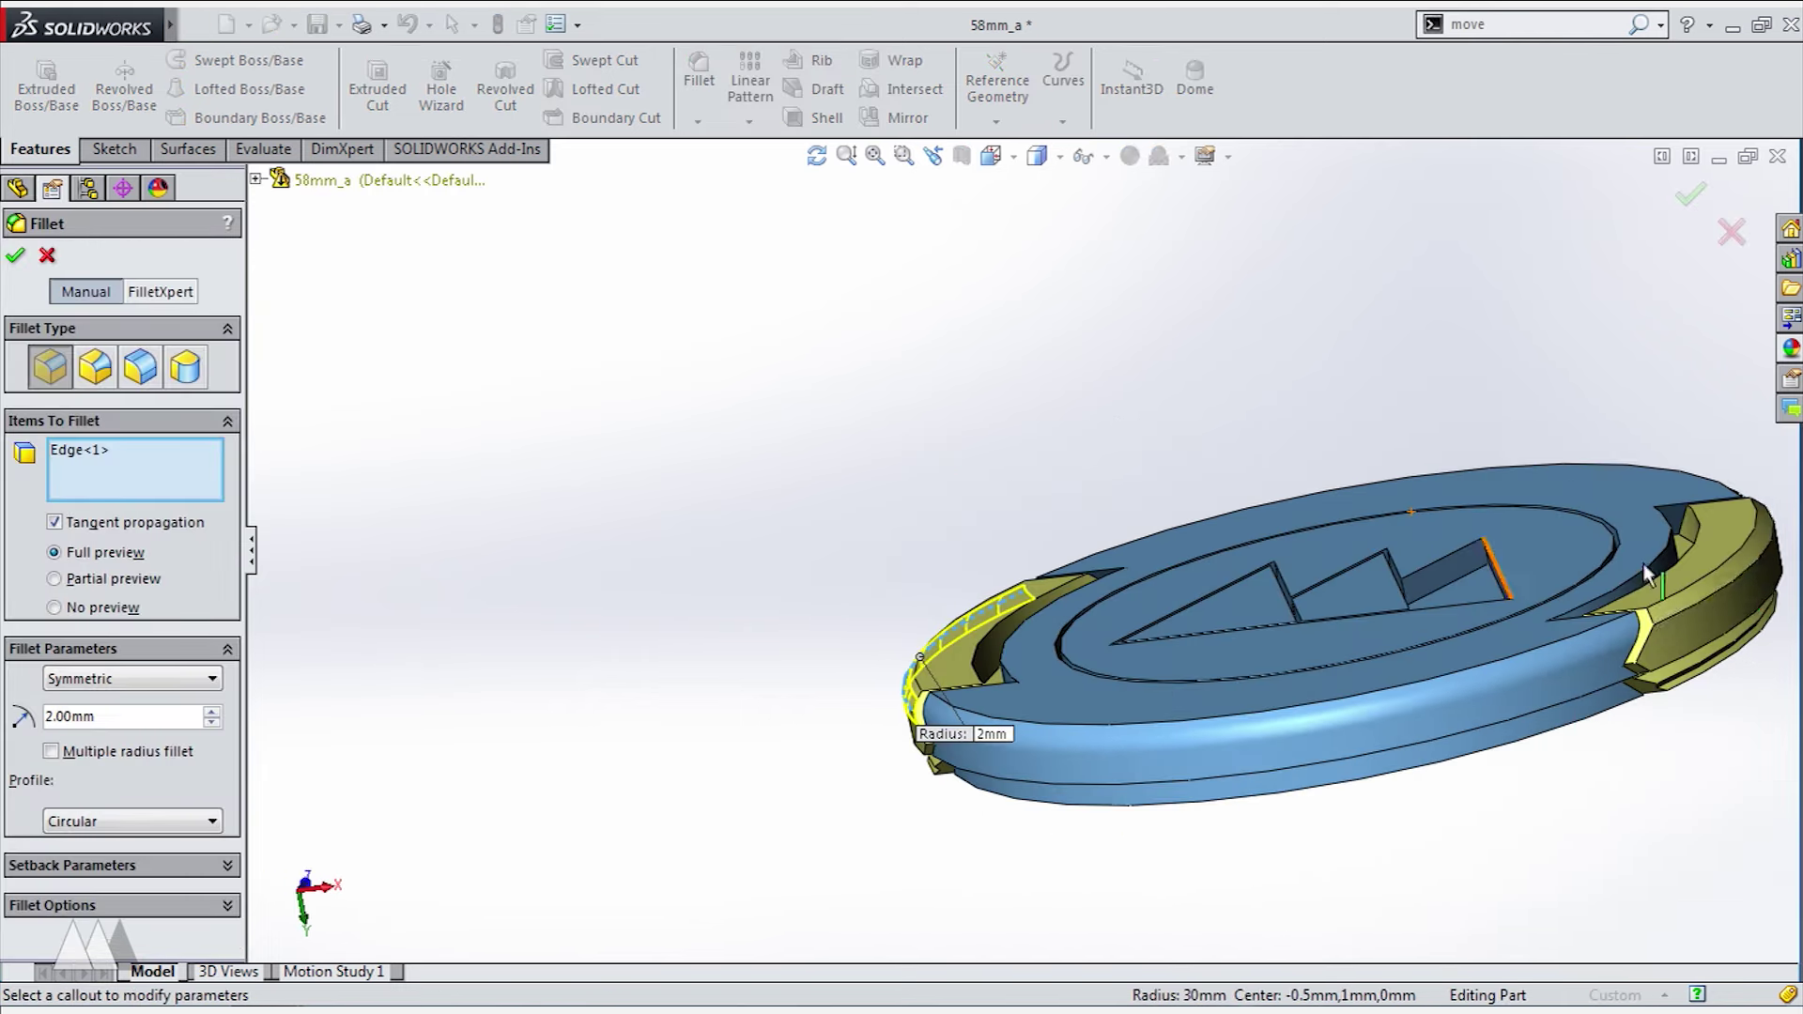
click(1742, 587)
key(Return)
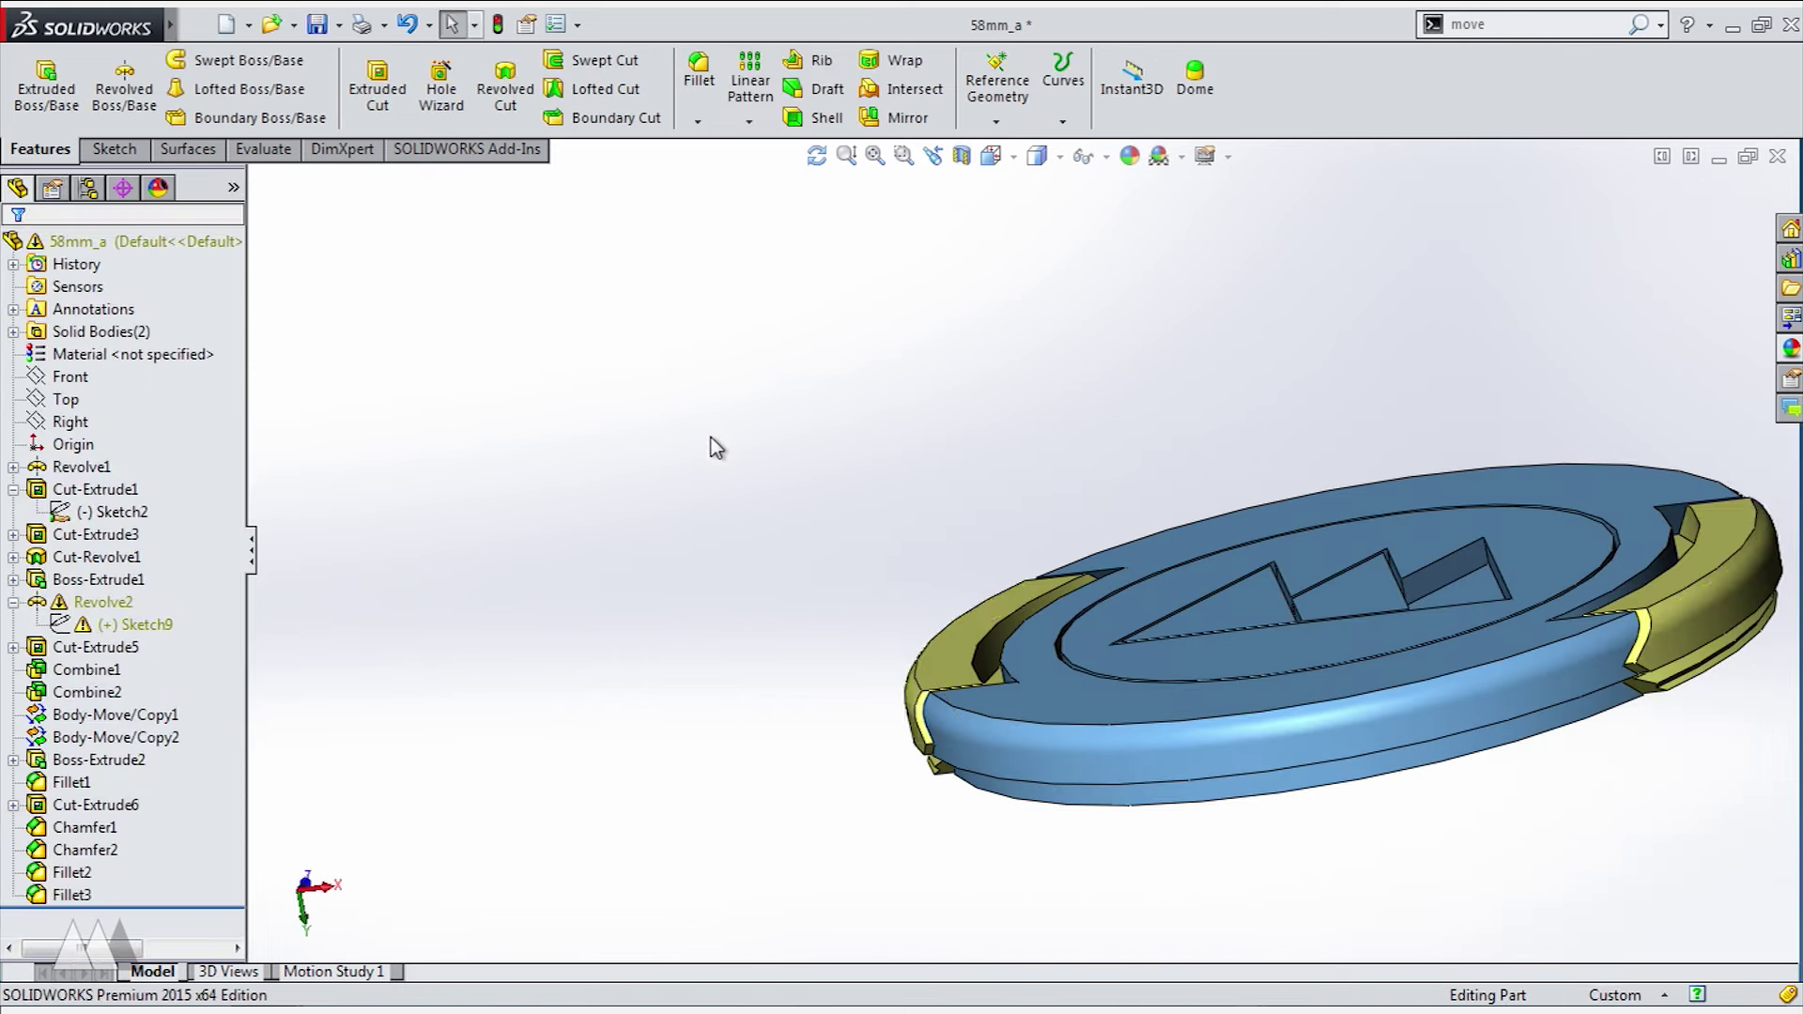
- Edit the engraved logo's sketch and offset the ring's outer circle outward by 0.2 mm, making the original construction geometry
middle_drag(712, 438, 785, 558)
scroll(1405, 729, up, 3)
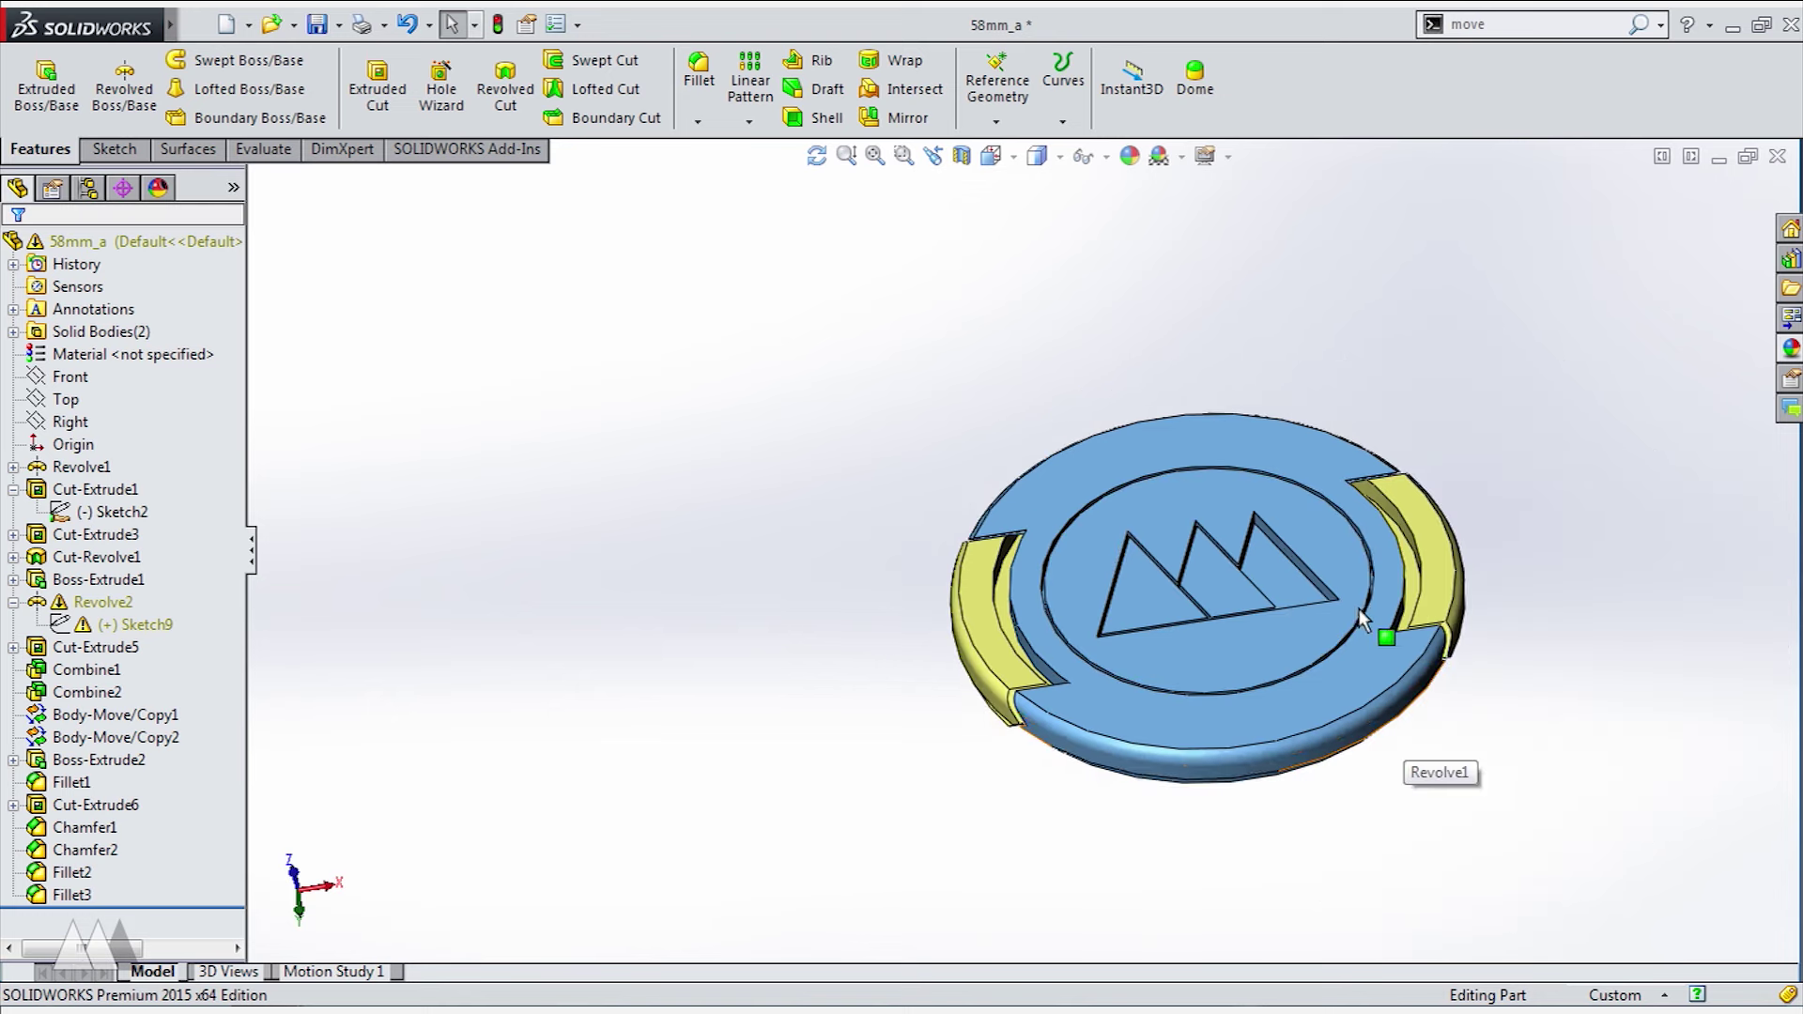
scroll(1343, 601, down, 2)
middle_drag(1202, 601, 1281, 617)
click(1247, 623)
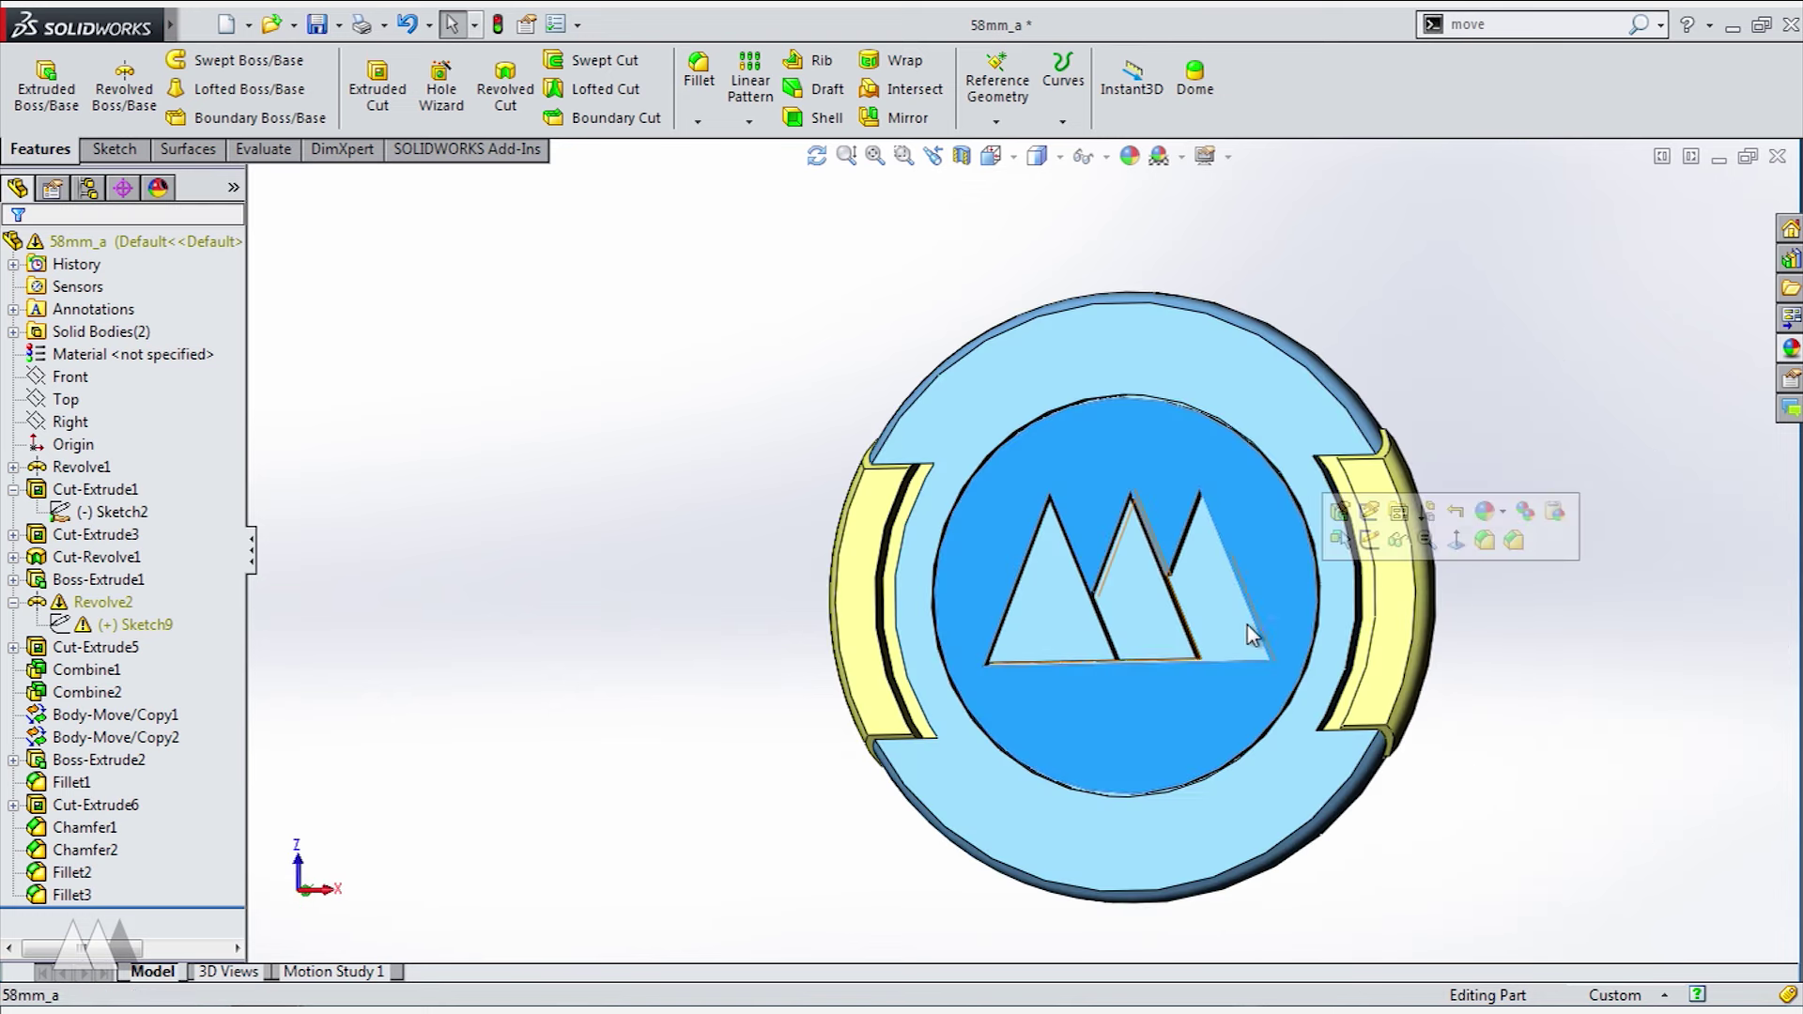
click(1332, 527)
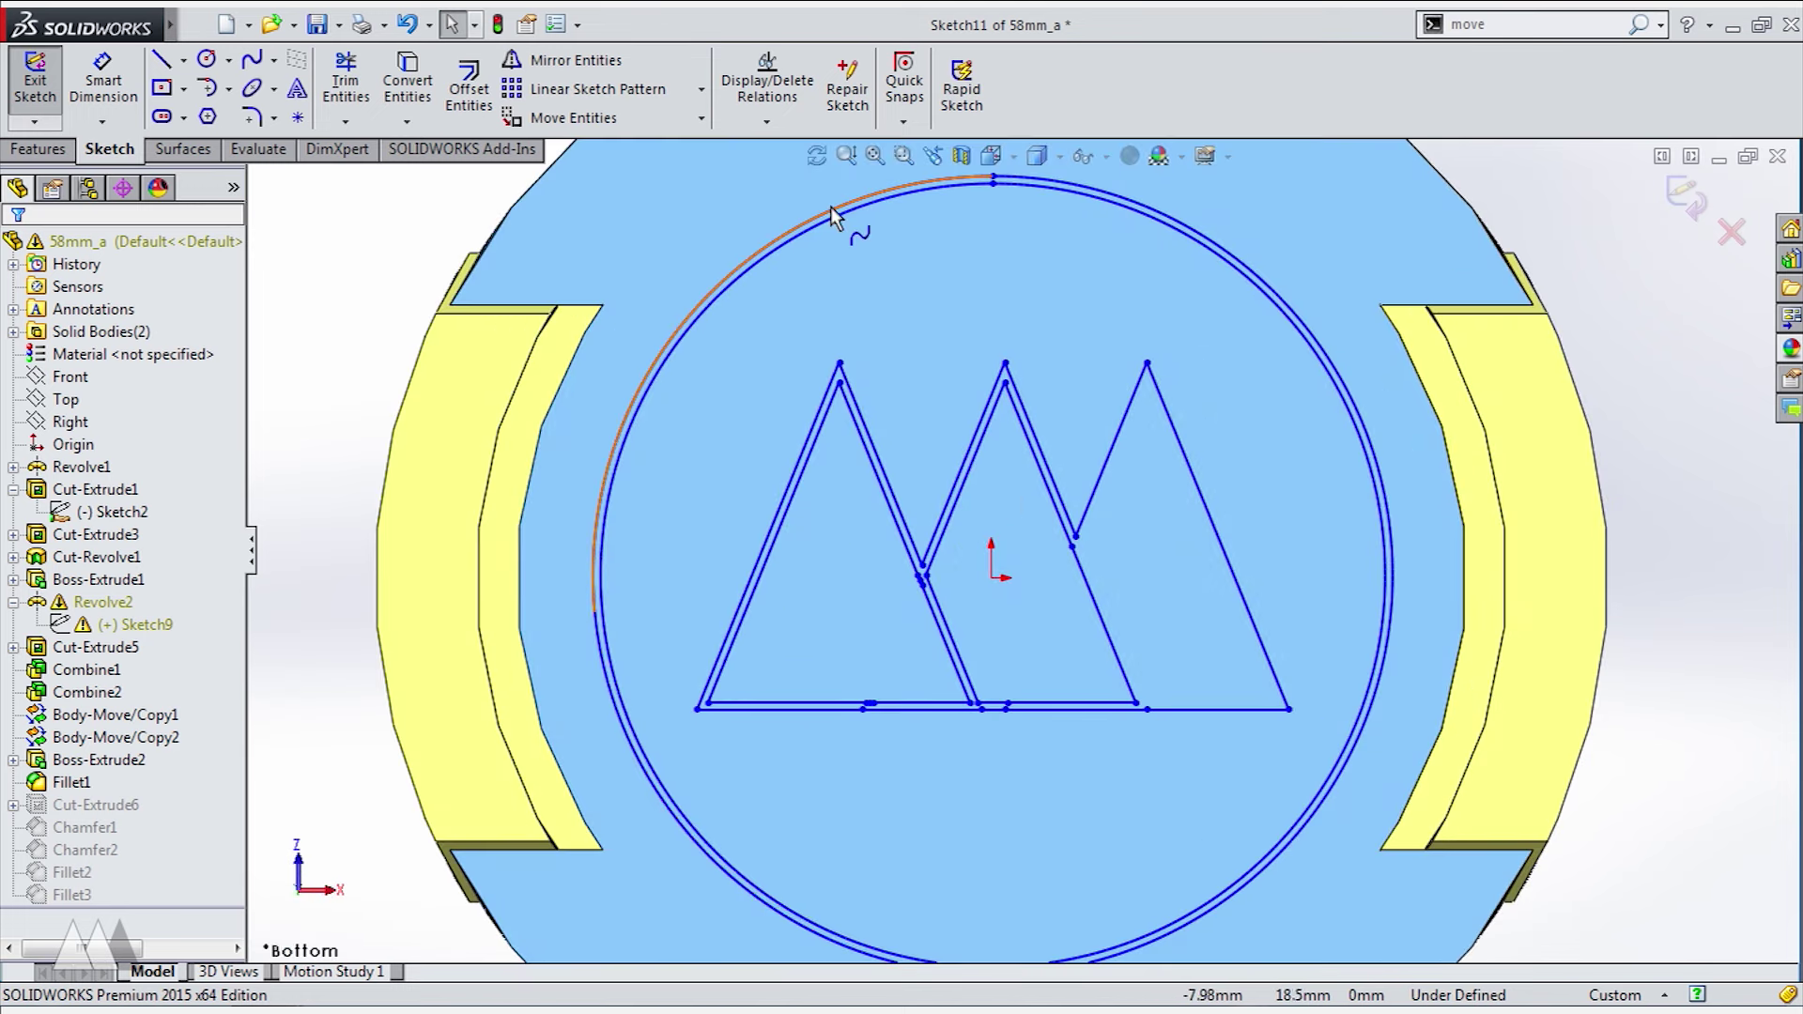
click(833, 206)
click(471, 91)
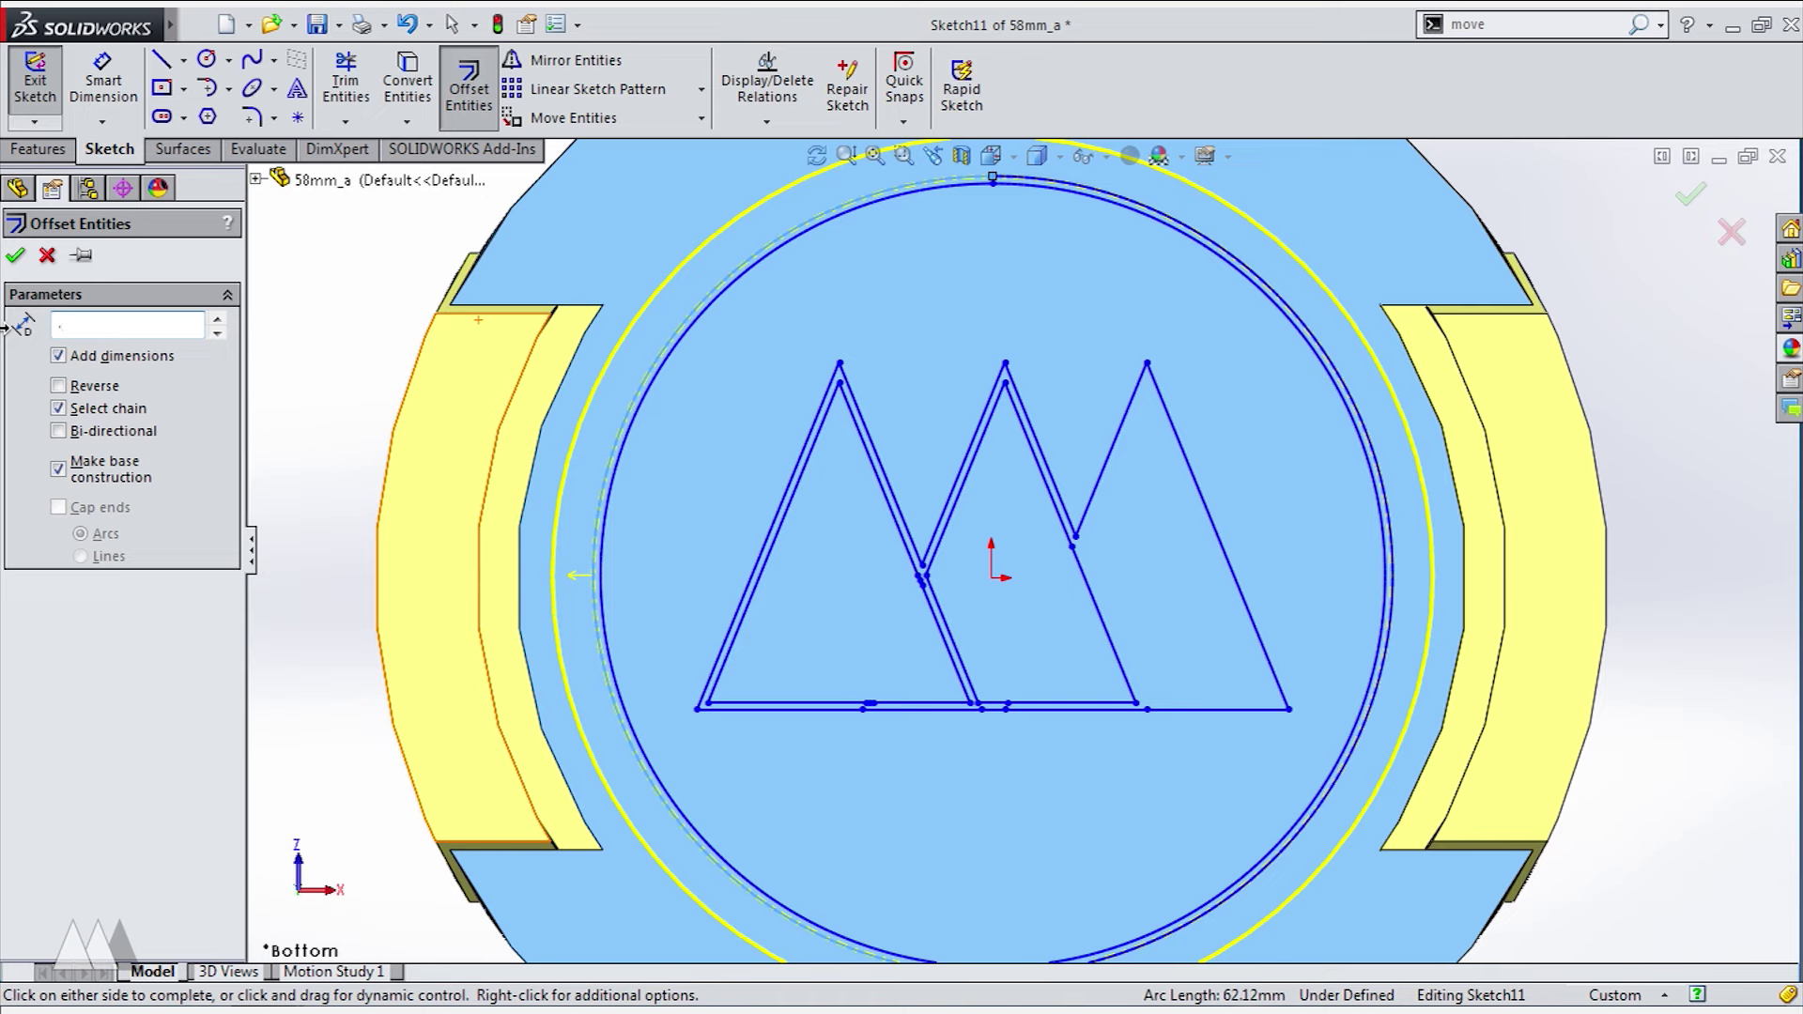
key(Return)
click(15, 256)
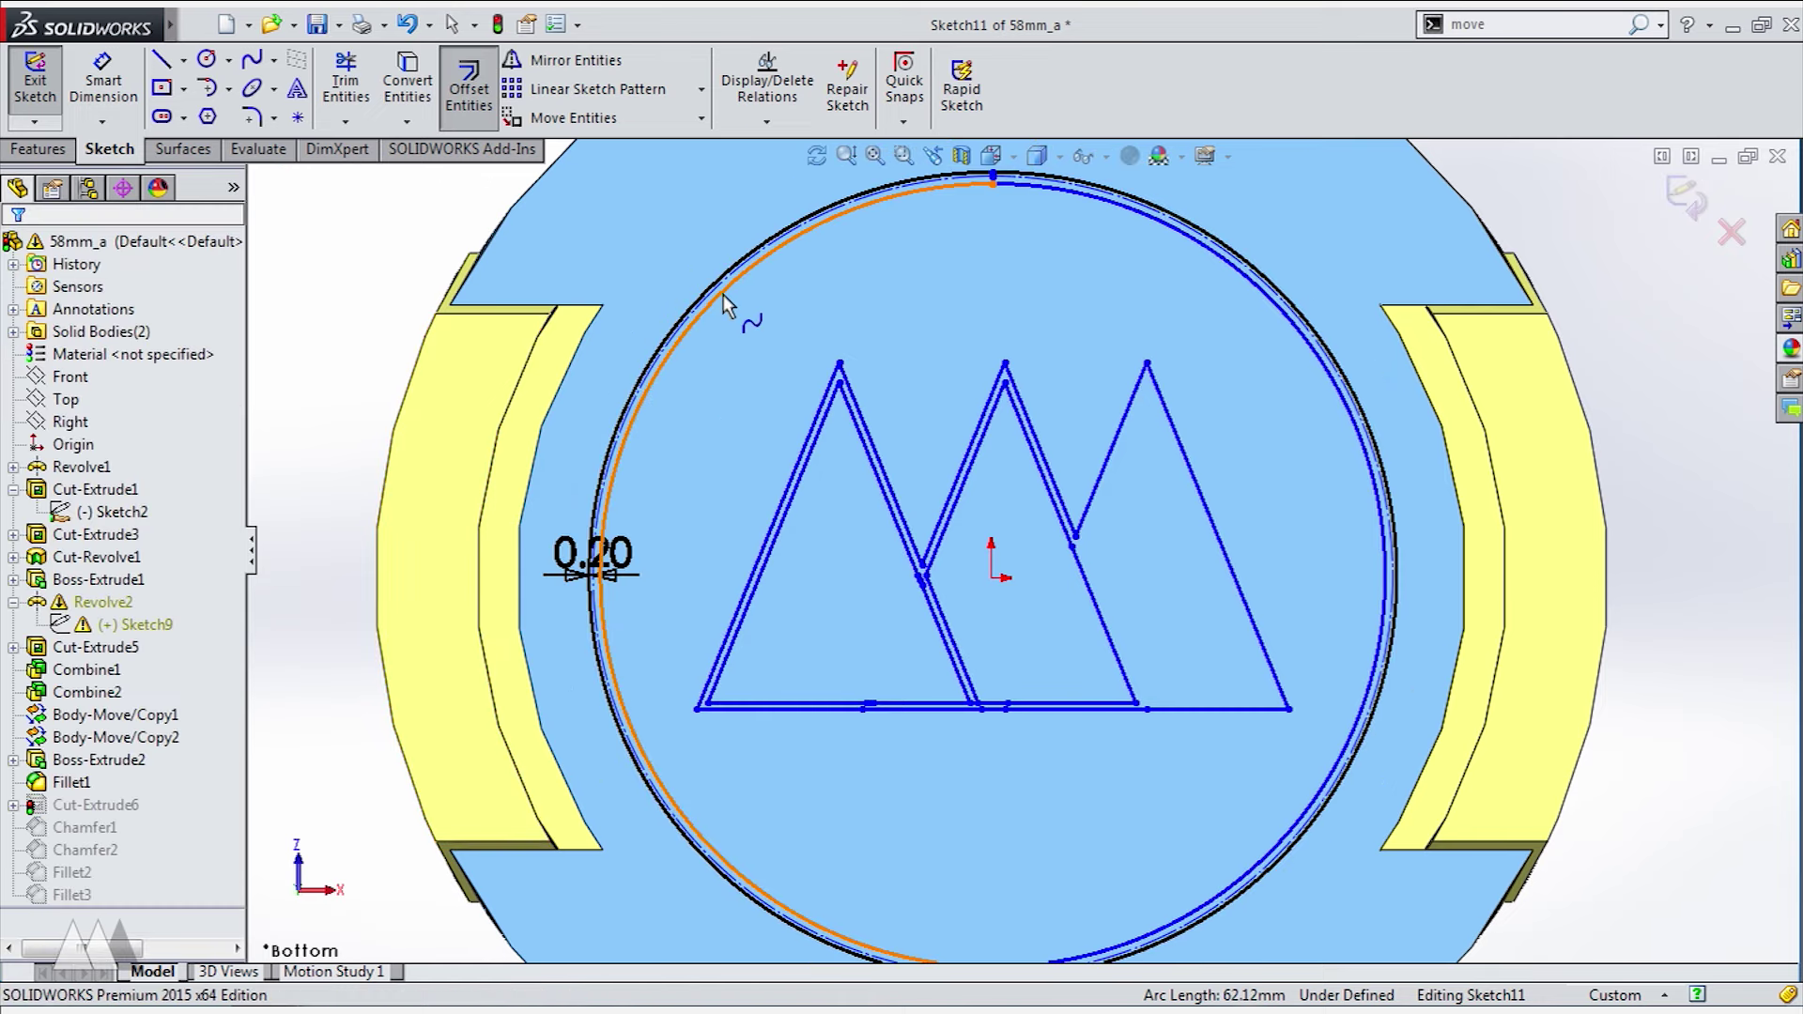
- Offset the logo ring's inner circle inward by 0.2 mm, making the original construction geometry
click(723, 295)
click(471, 91)
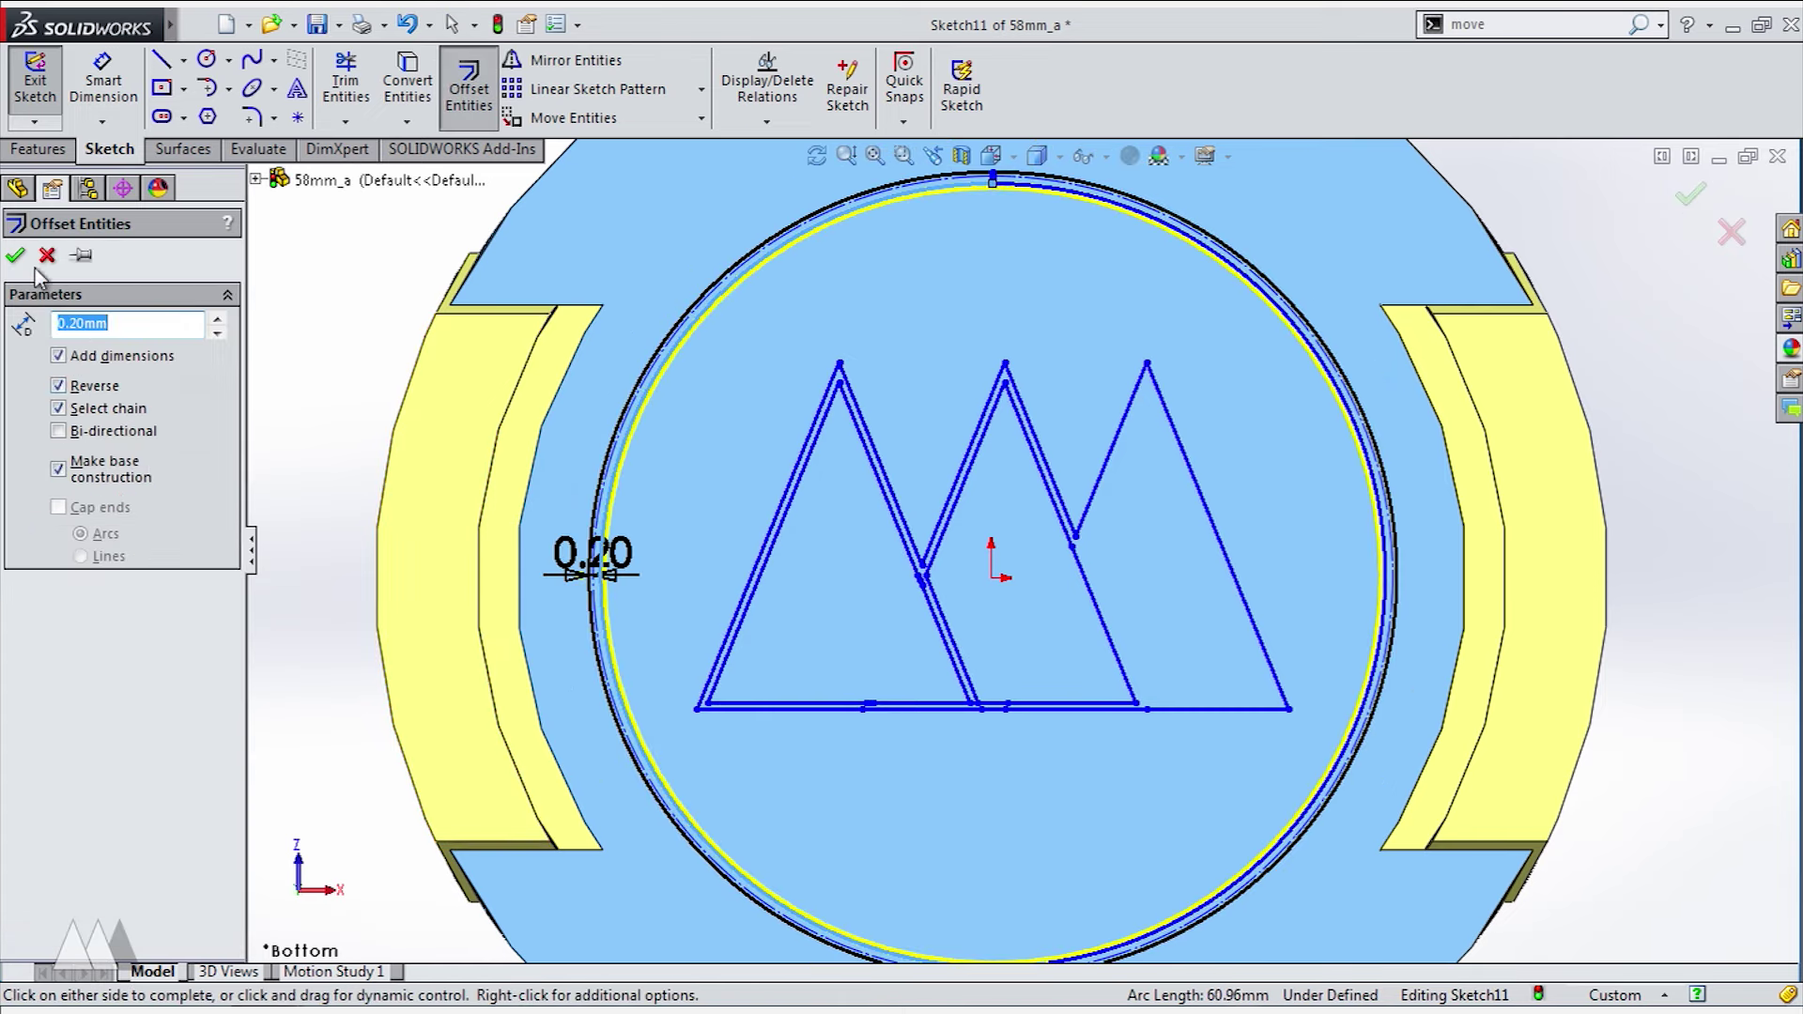
key(Return)
- Offset the outer mountain outline outward and the two inner peak outlines inward by 0.2 mm, making the originals construction geometry
click(807, 441)
click(472, 91)
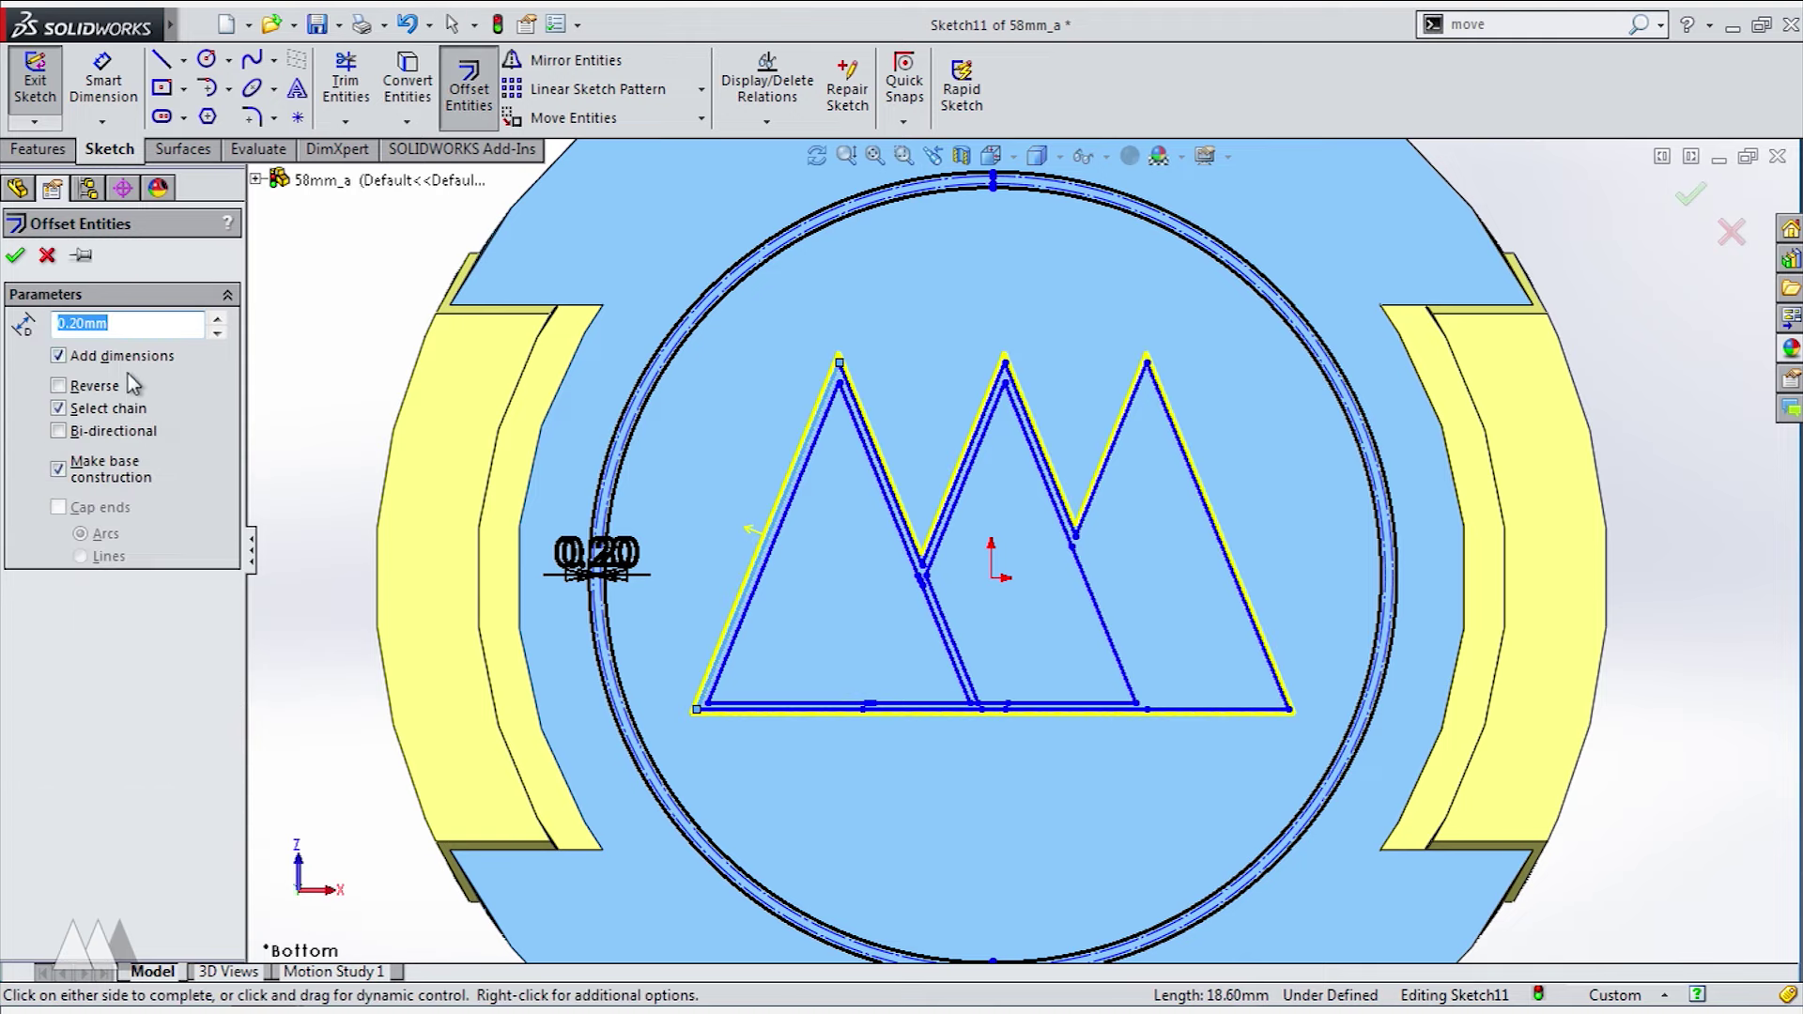
click(15, 256)
click(748, 609)
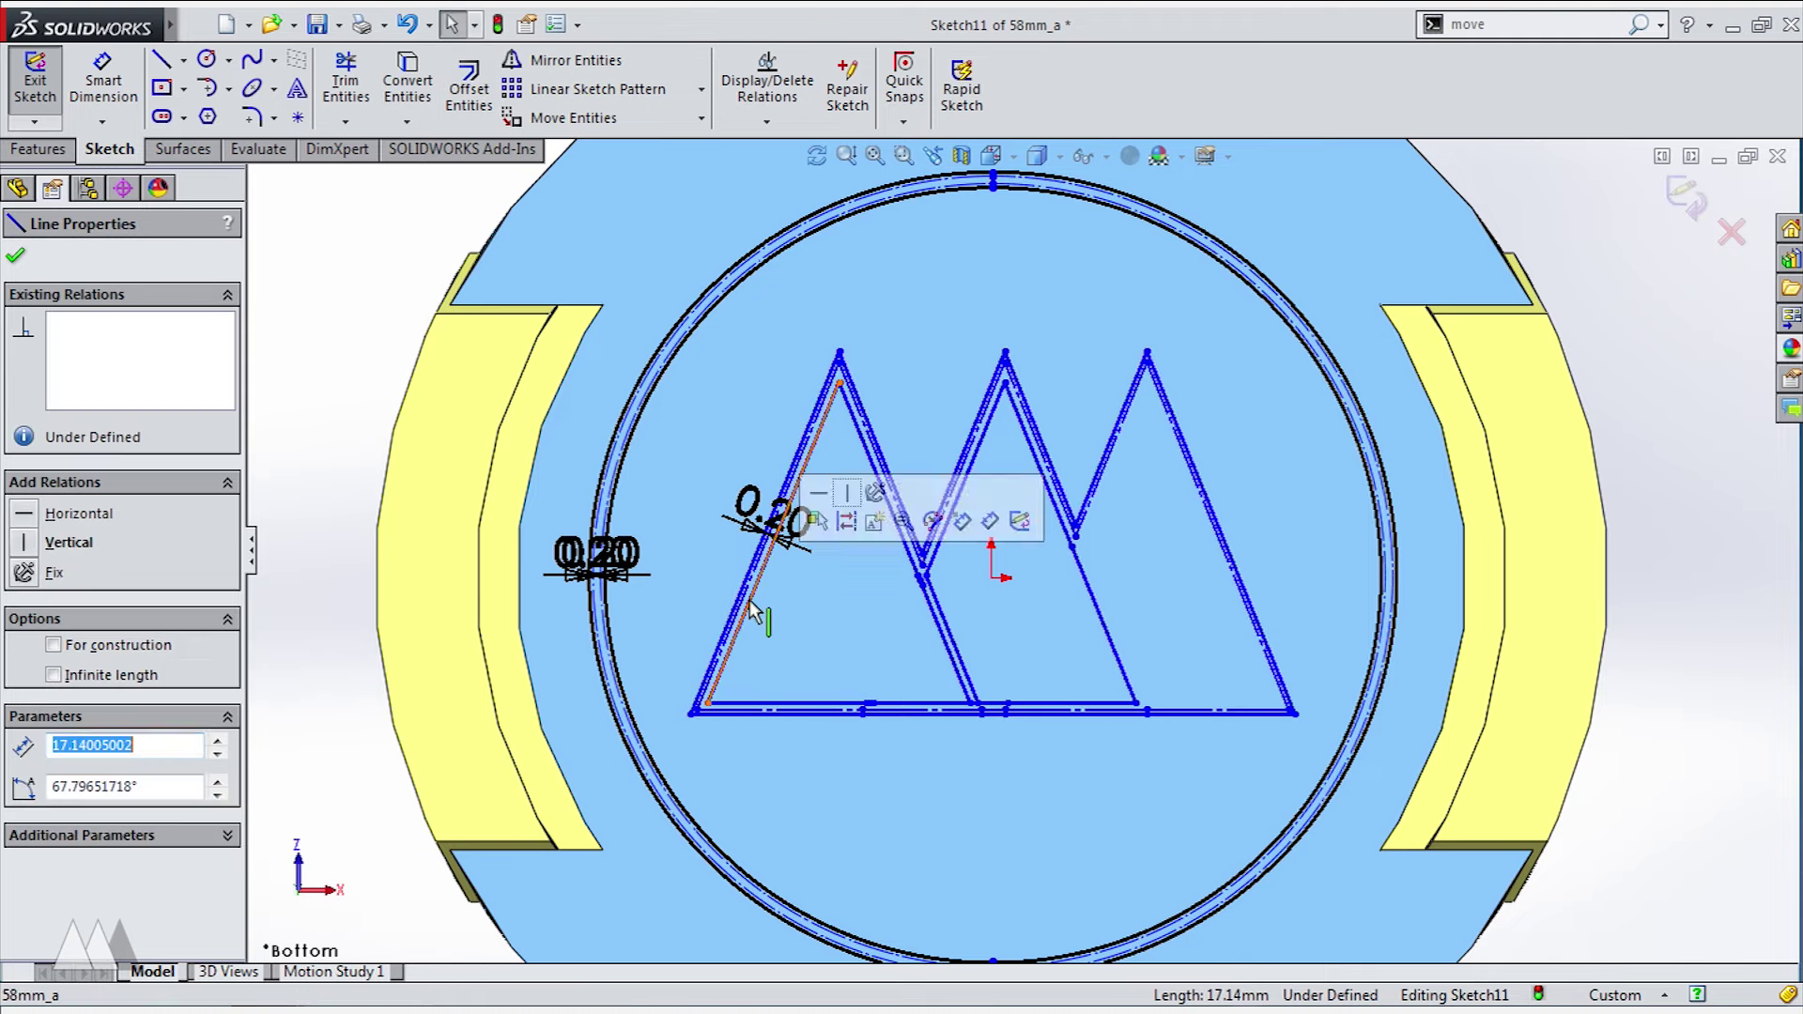
click(471, 91)
key(Return)
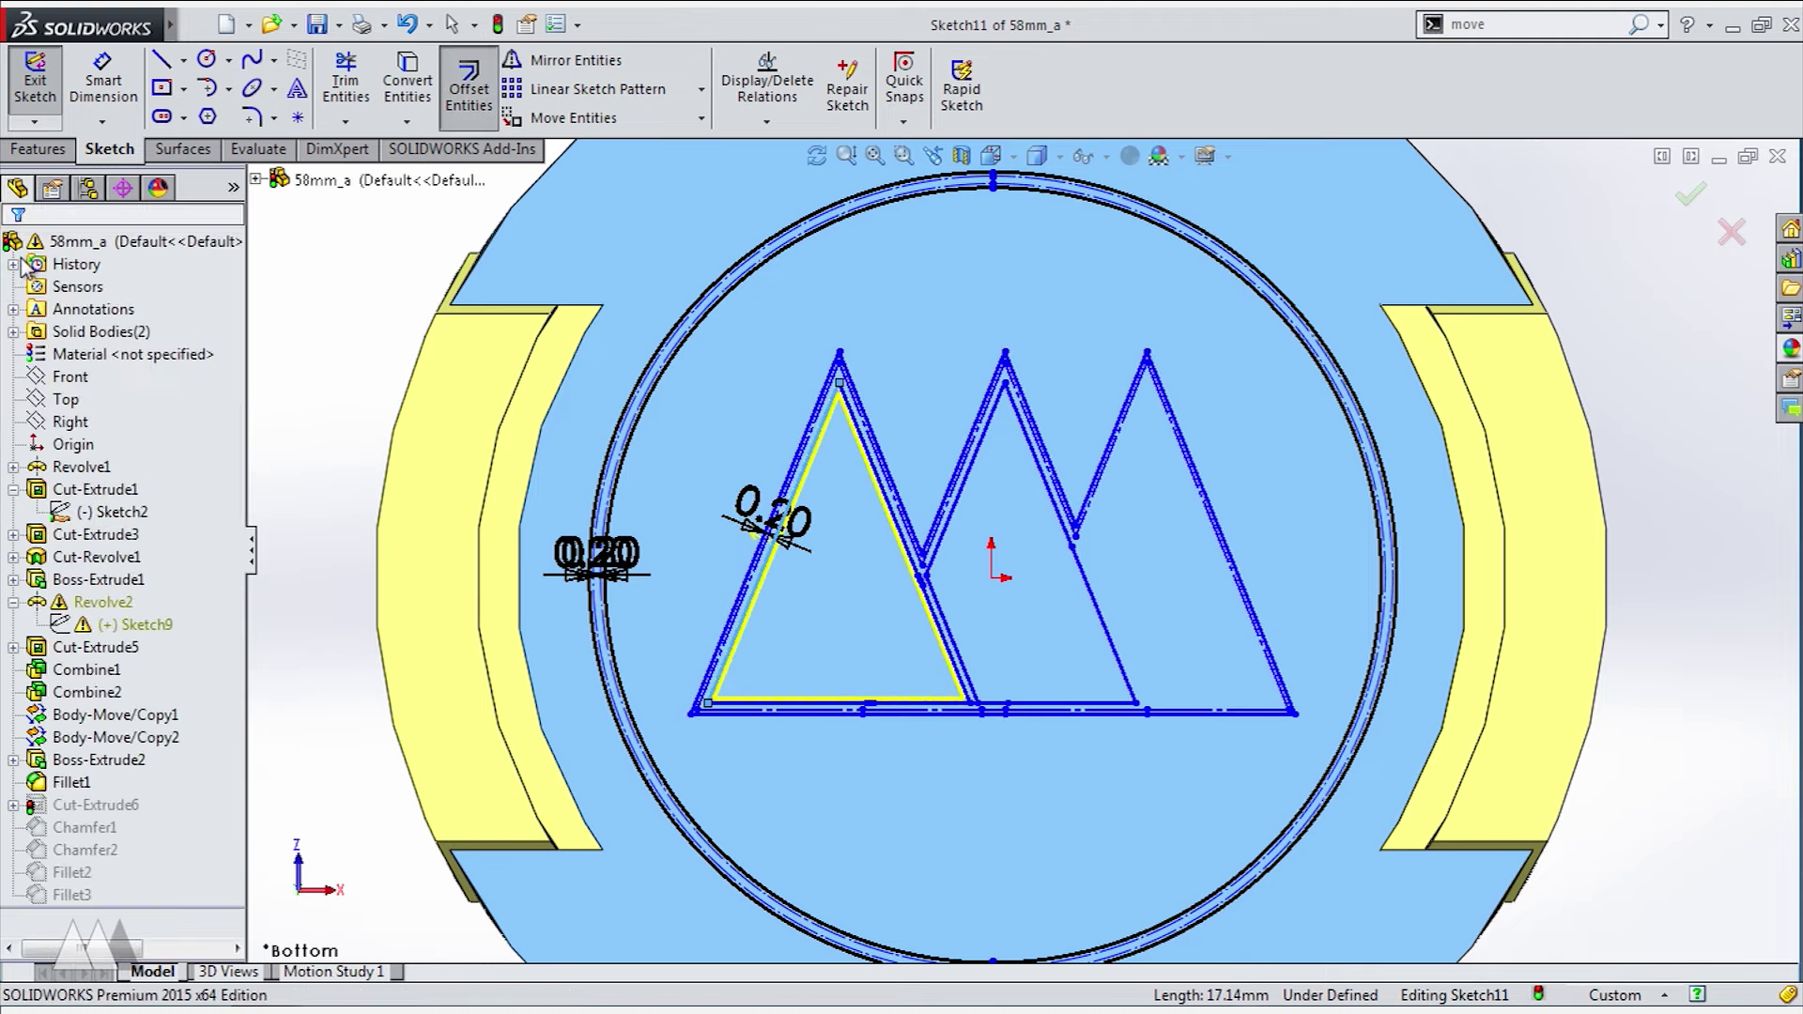
click(978, 452)
click(468, 91)
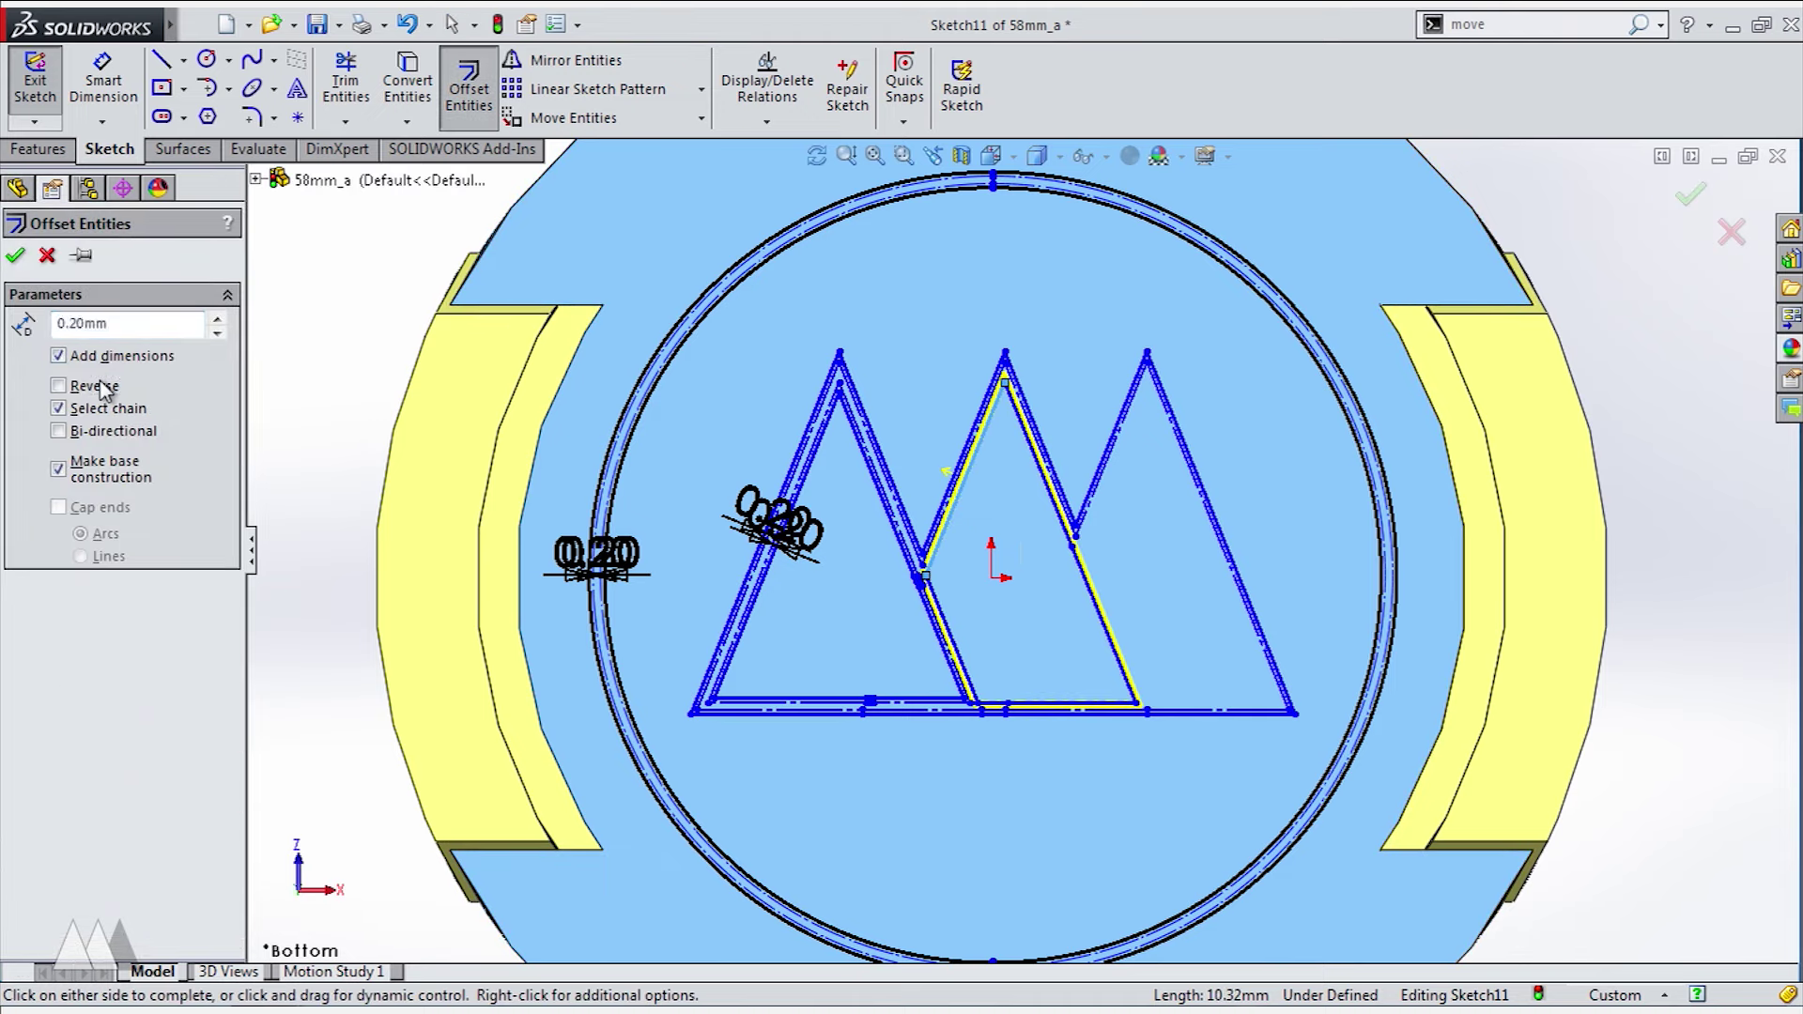
key(Return)
- Exit the logo sketch and rebuild the model despite the sketch problem
click(1711, 197)
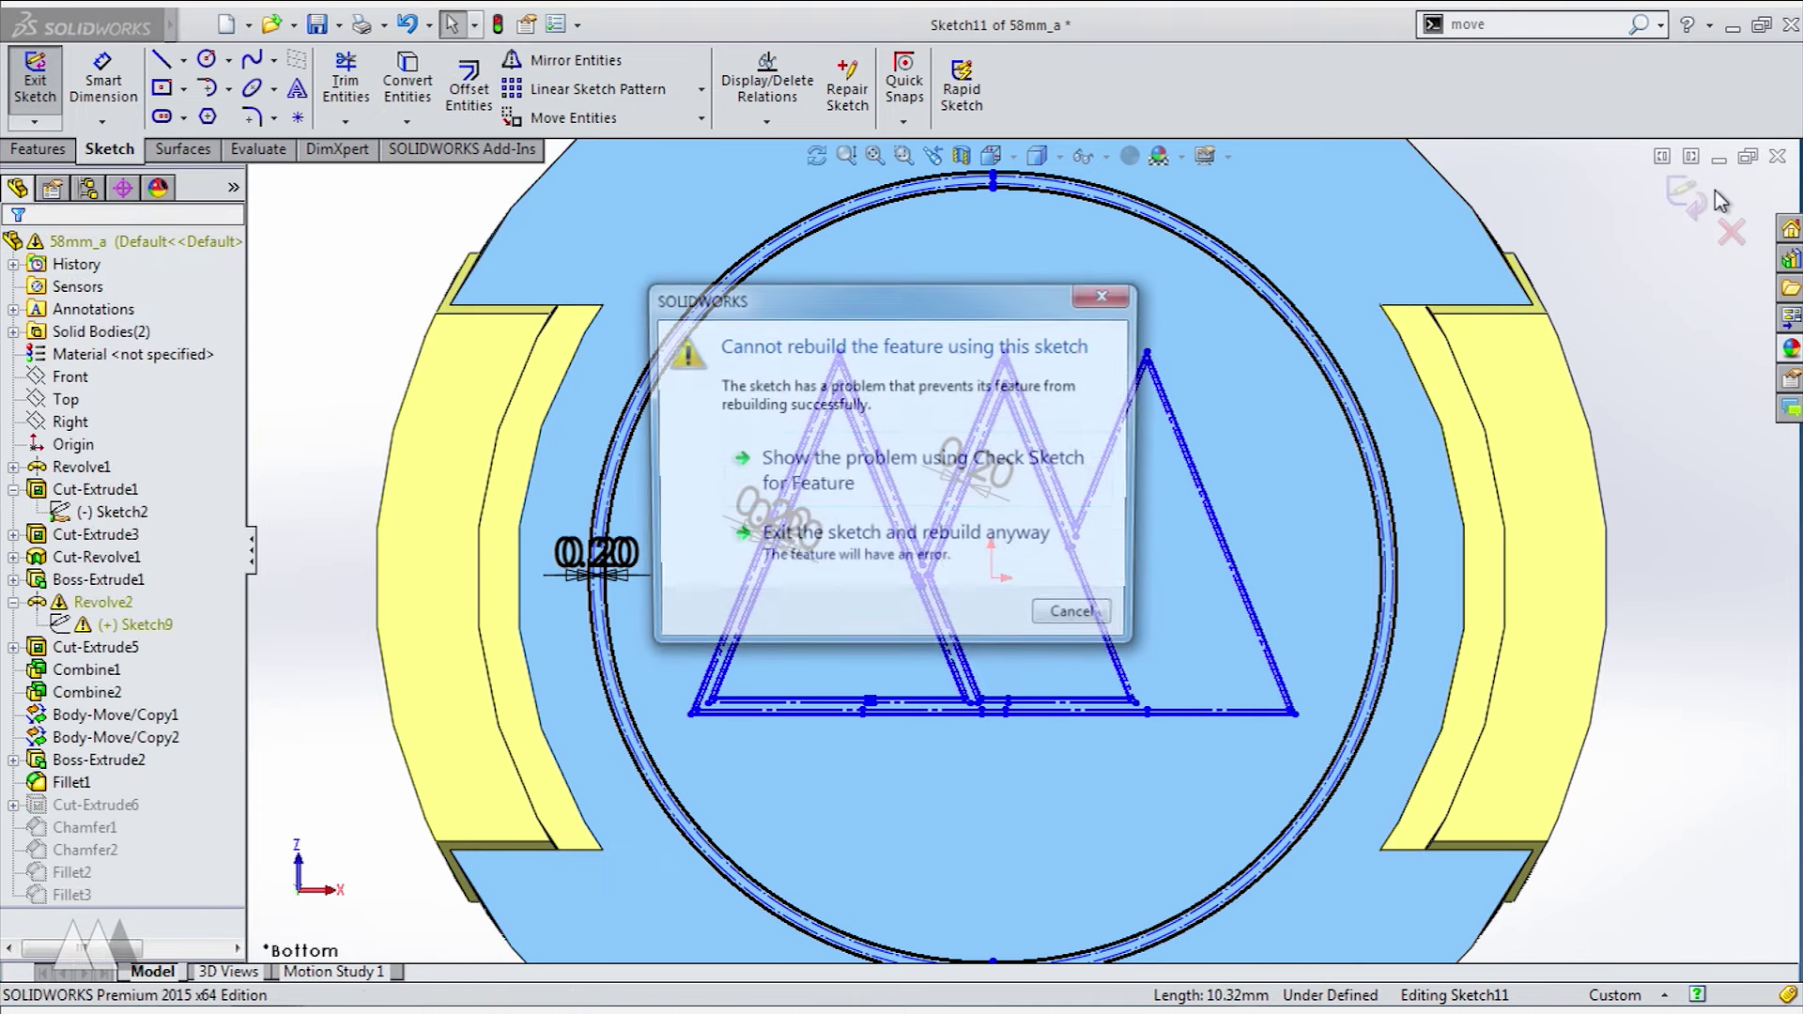
click(964, 537)
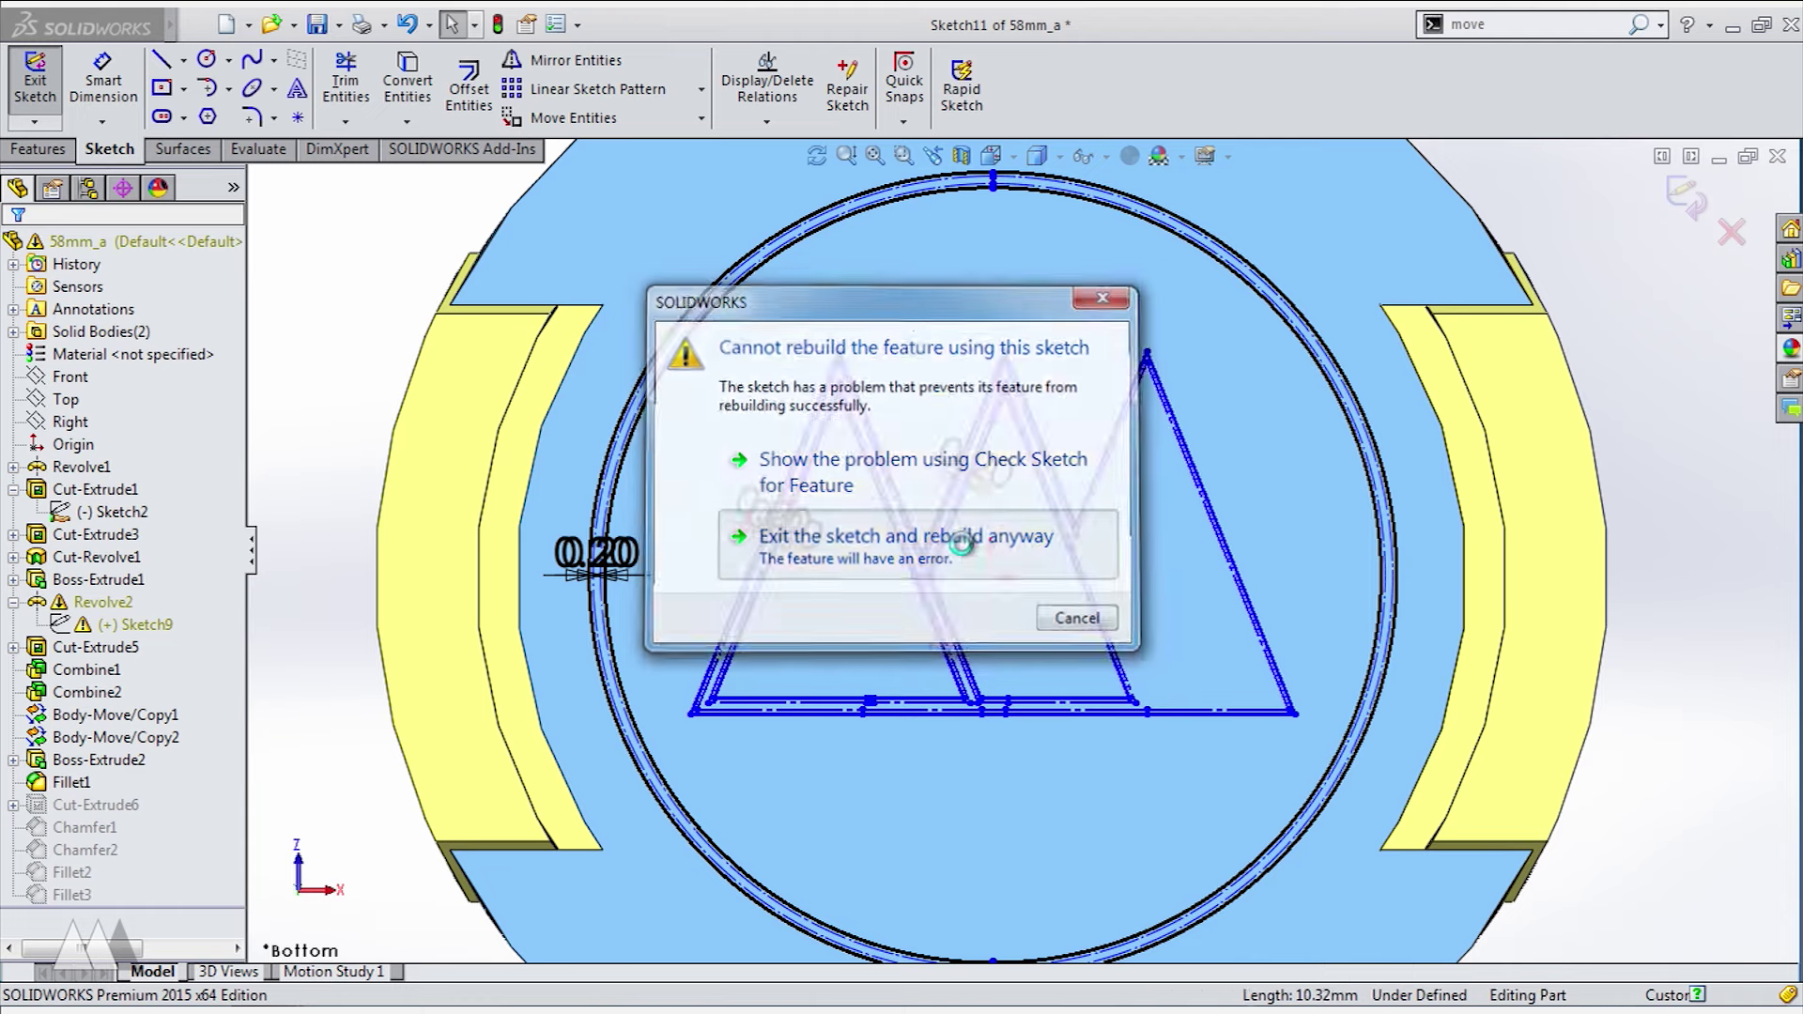
click(964, 537)
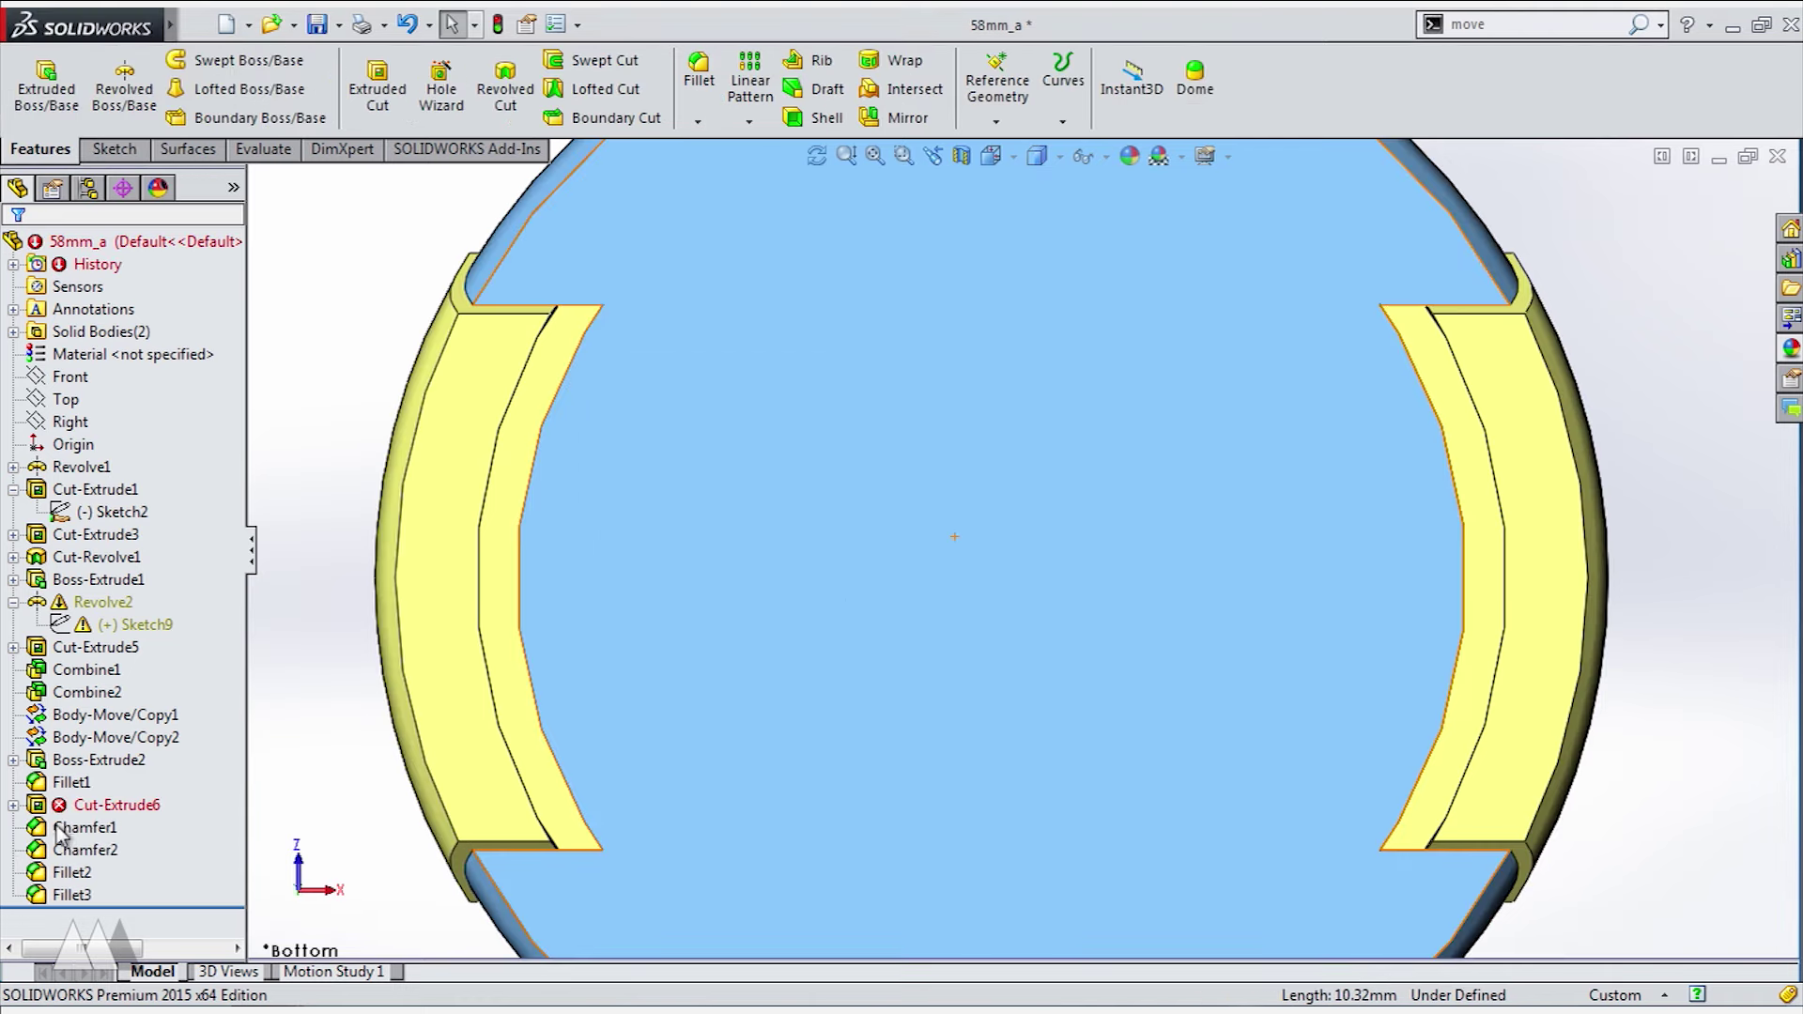
- Edit the failed logo cut and pick the widened ring band and the mountain line region as its contours
click(92, 807)
click(108, 731)
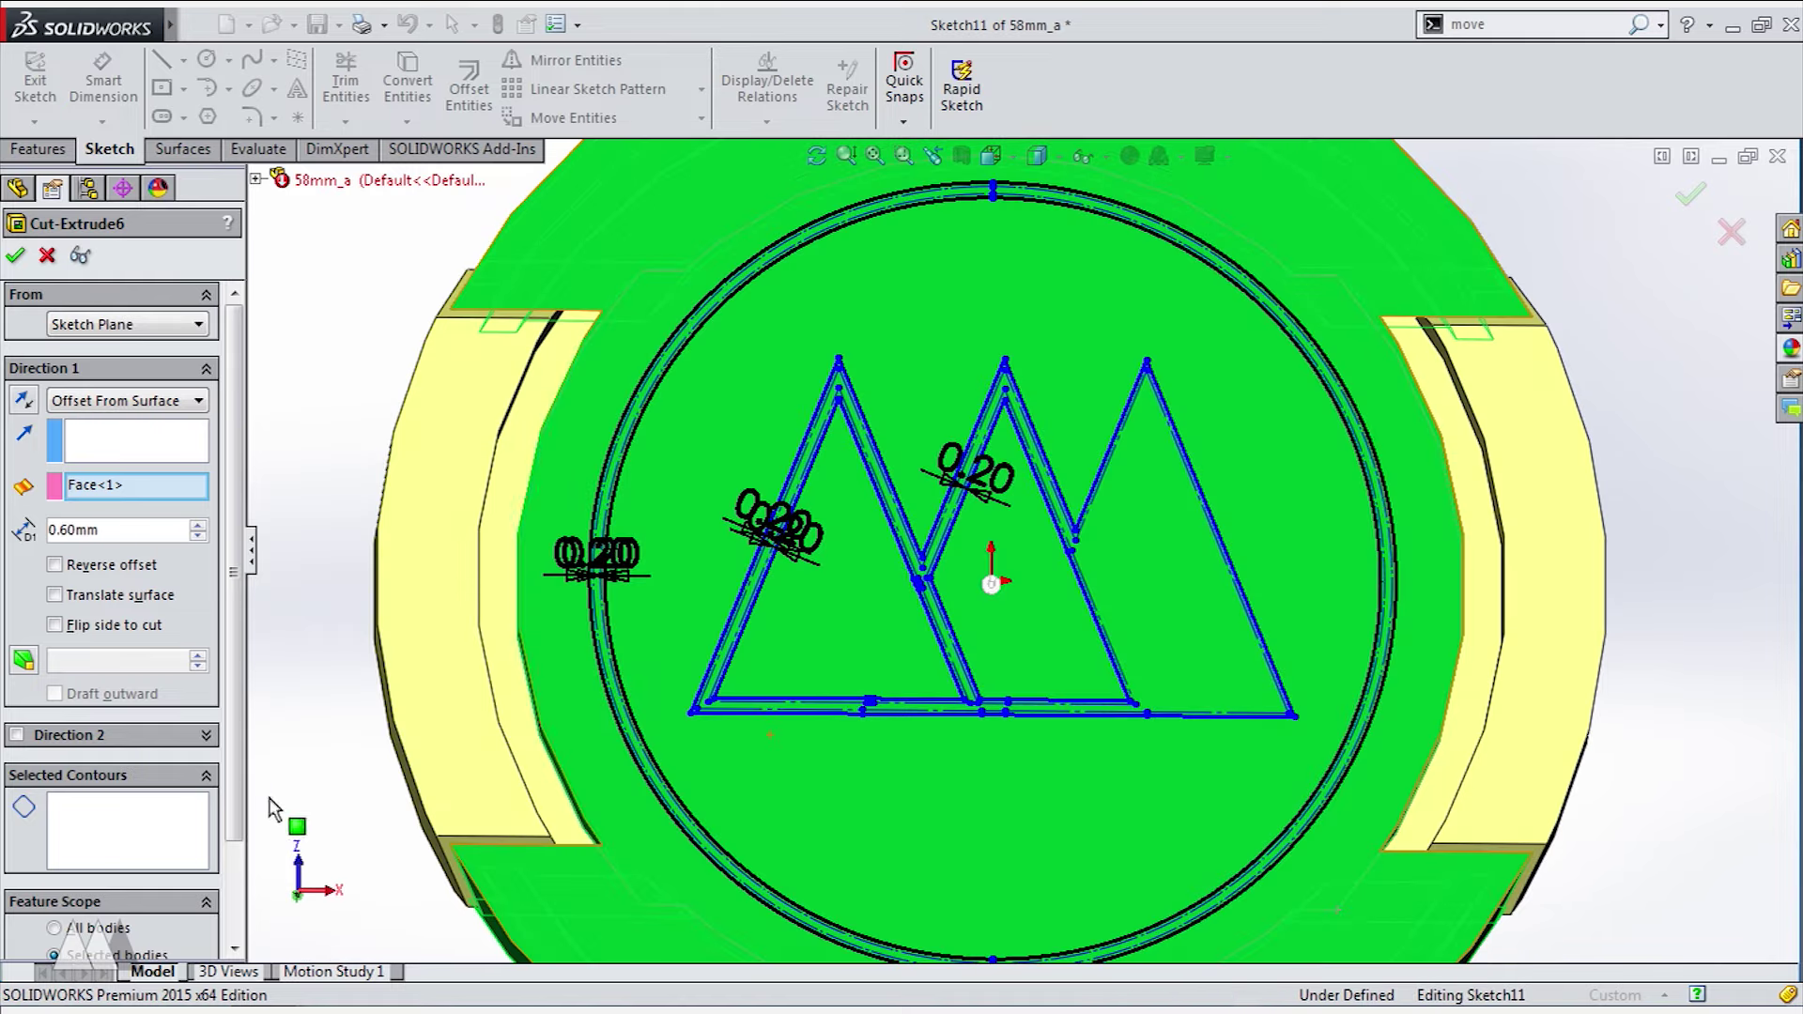
click(127, 831)
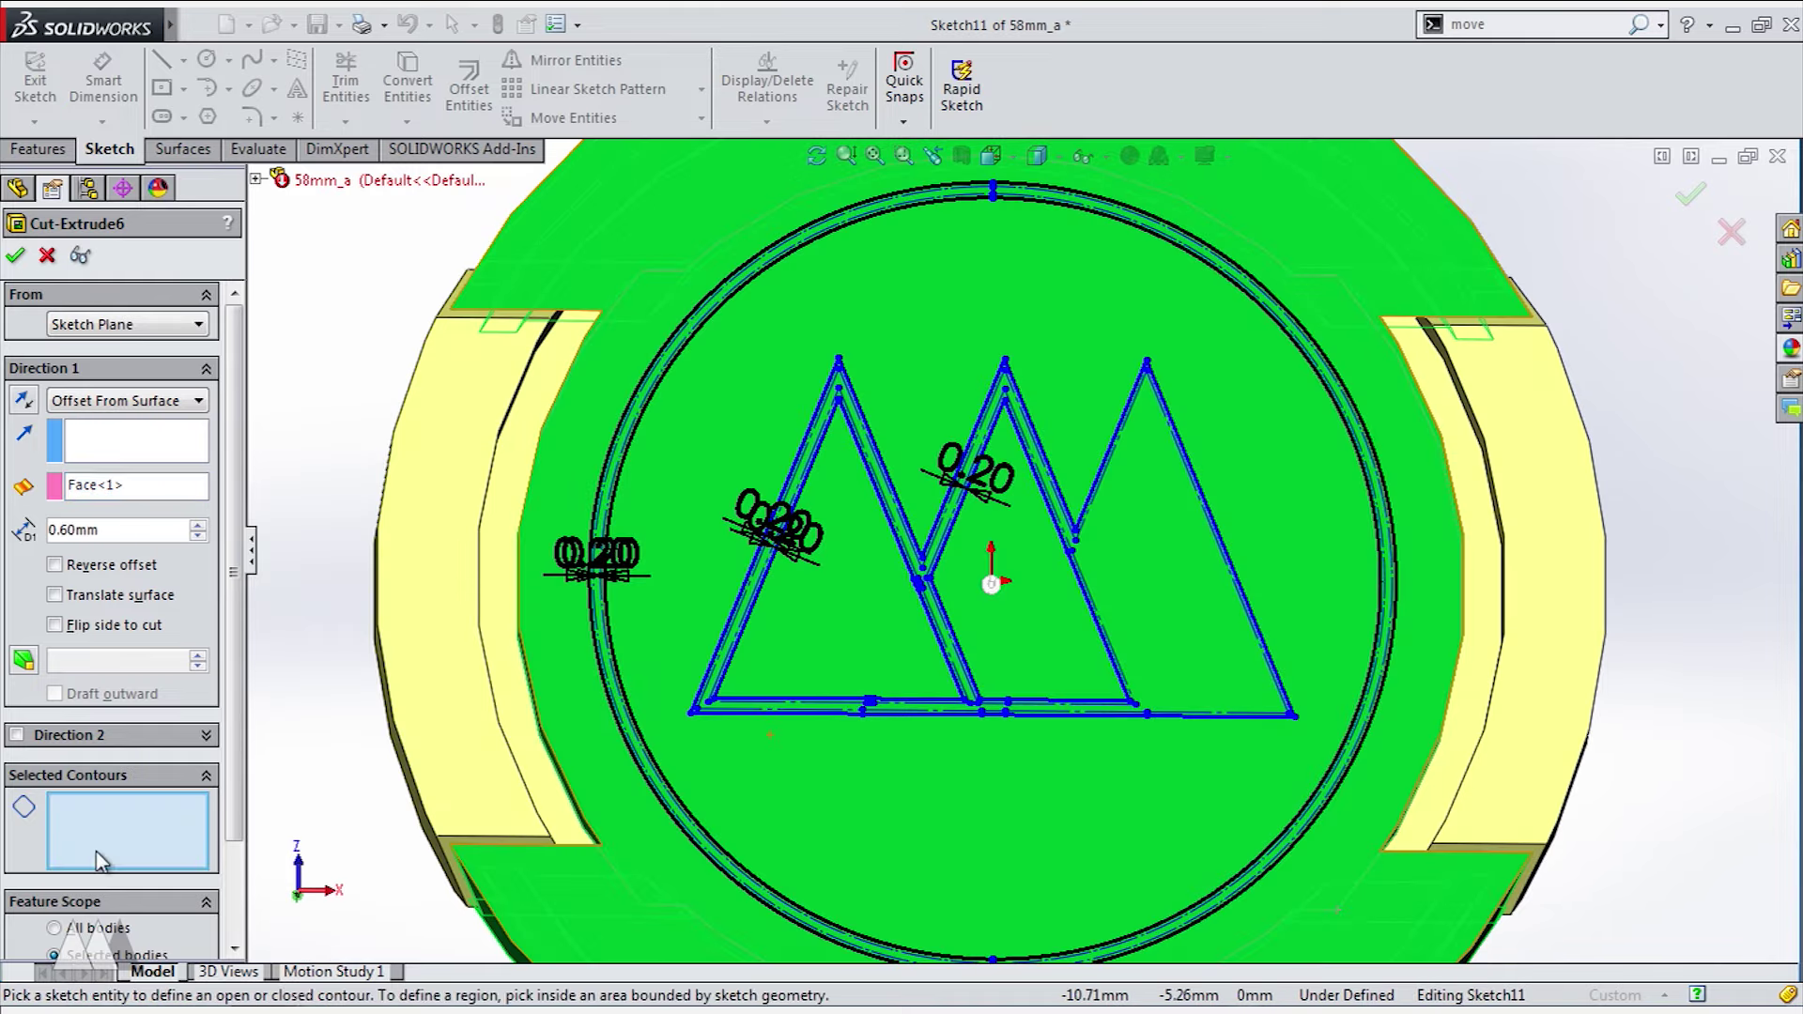
scroll(590, 706, down, 5)
click(767, 647)
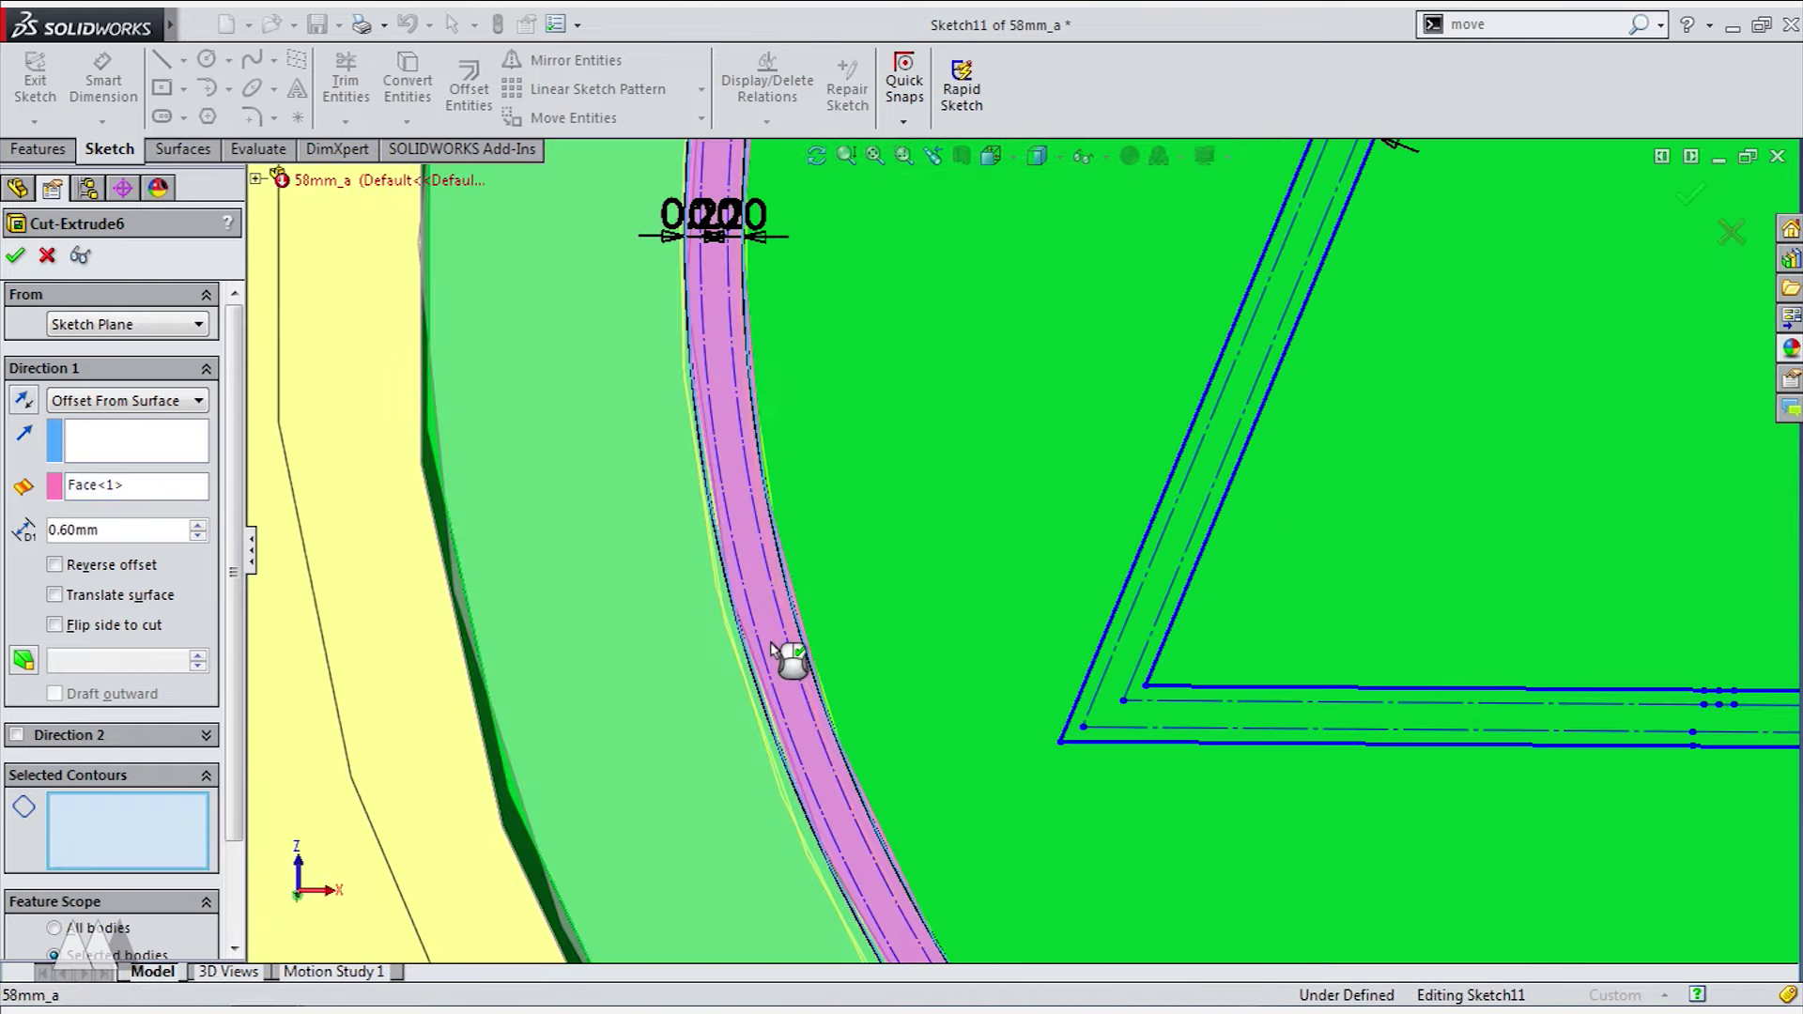
click(1117, 713)
scroll(1479, 657, up, 5)
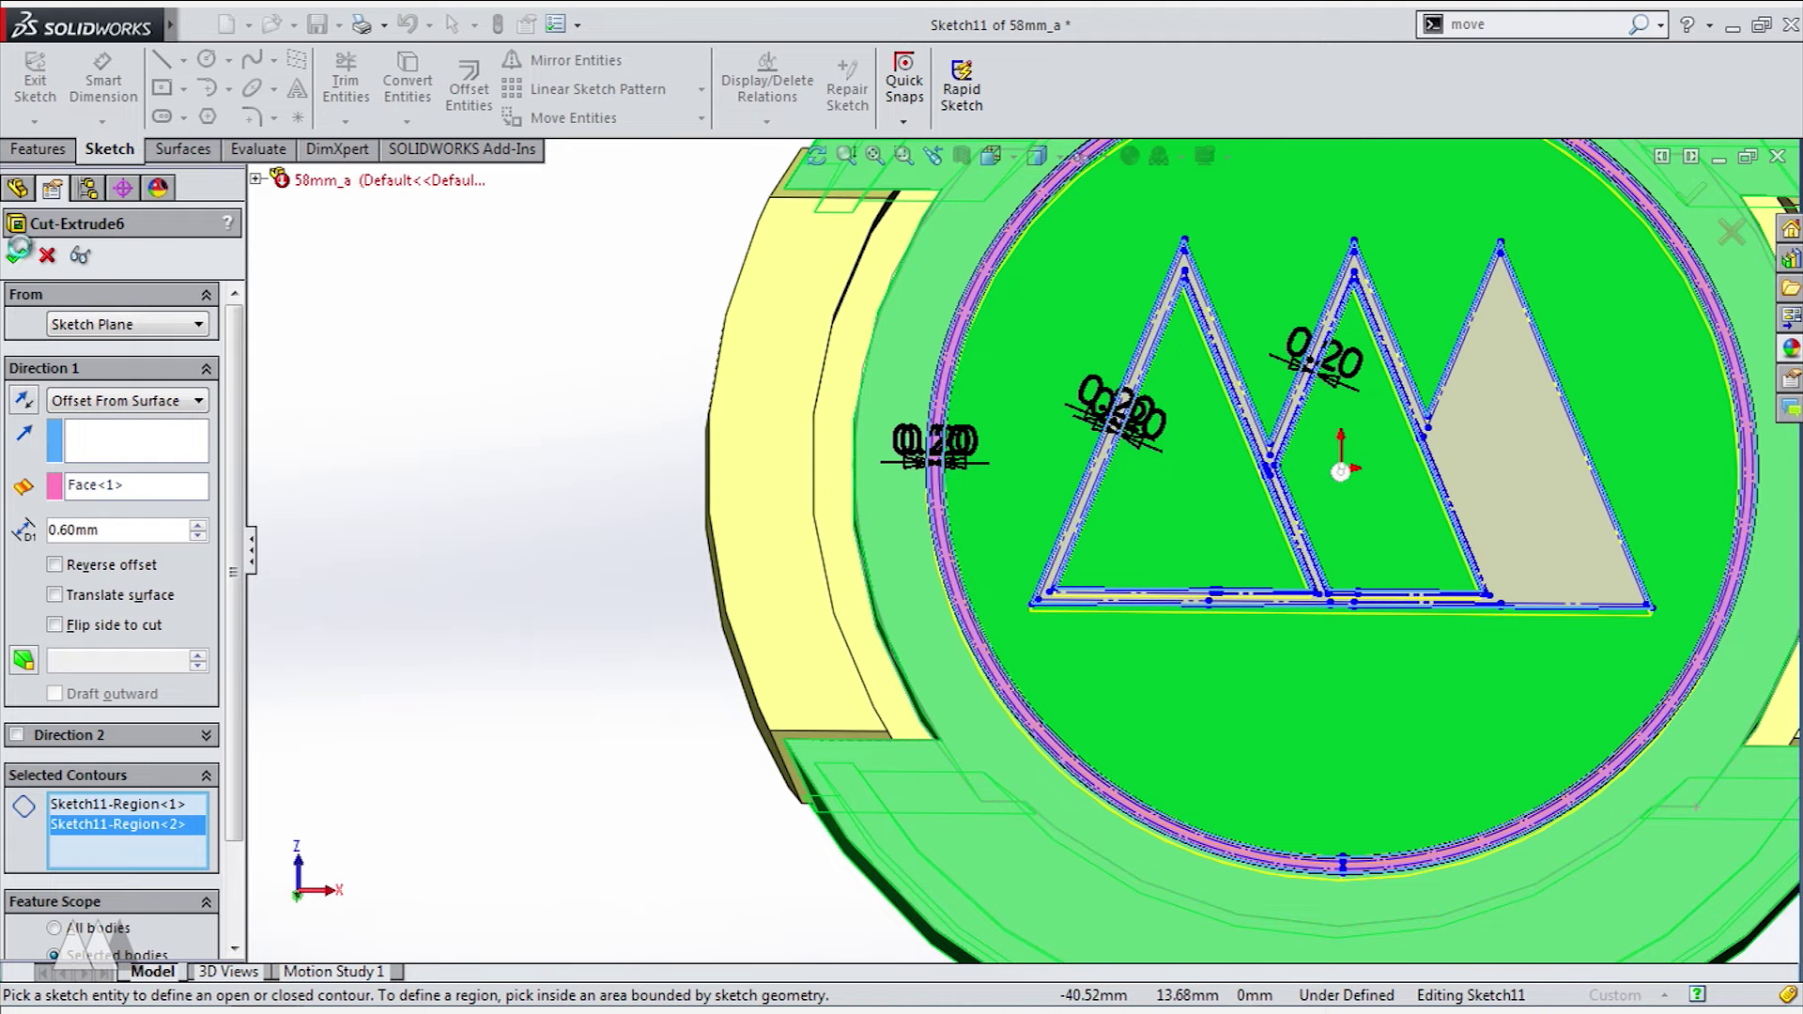
click(17, 253)
- Edit the logo cut again and set its offset from the surface to 1 mm
scroll(577, 594, up, 4)
middle_drag(647, 623, 540, 606)
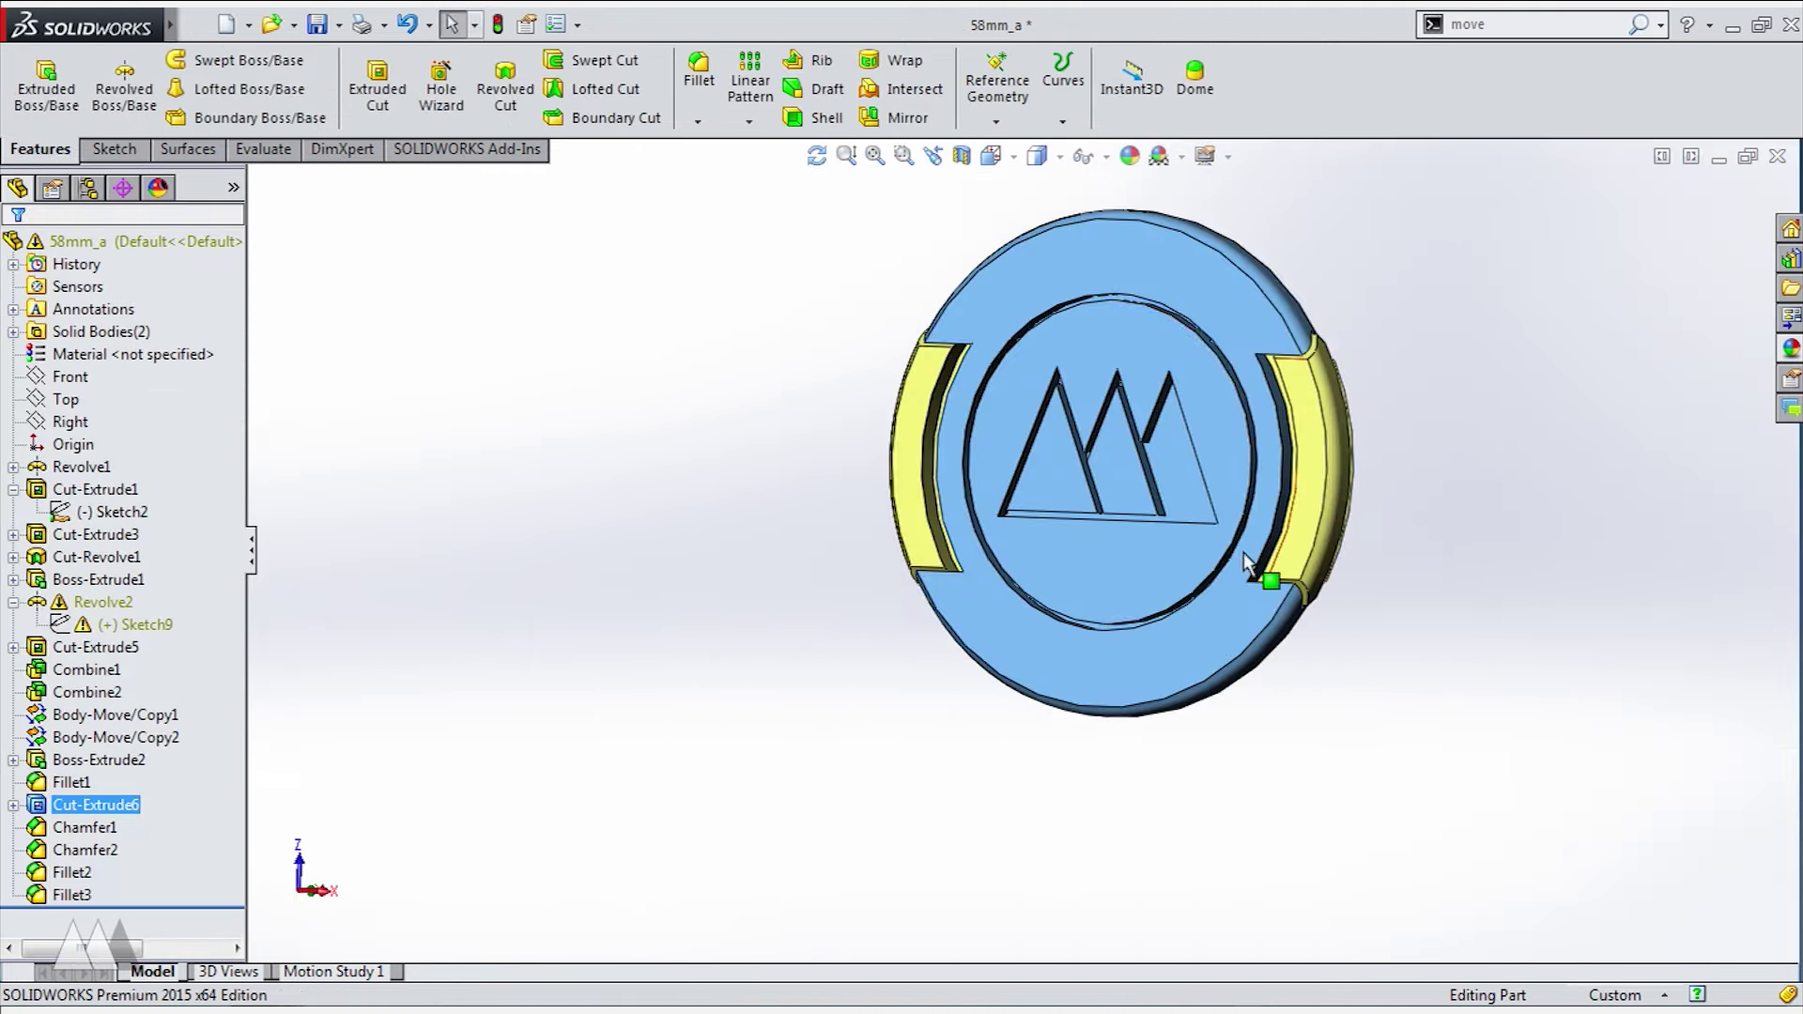
click(1180, 485)
click(1277, 380)
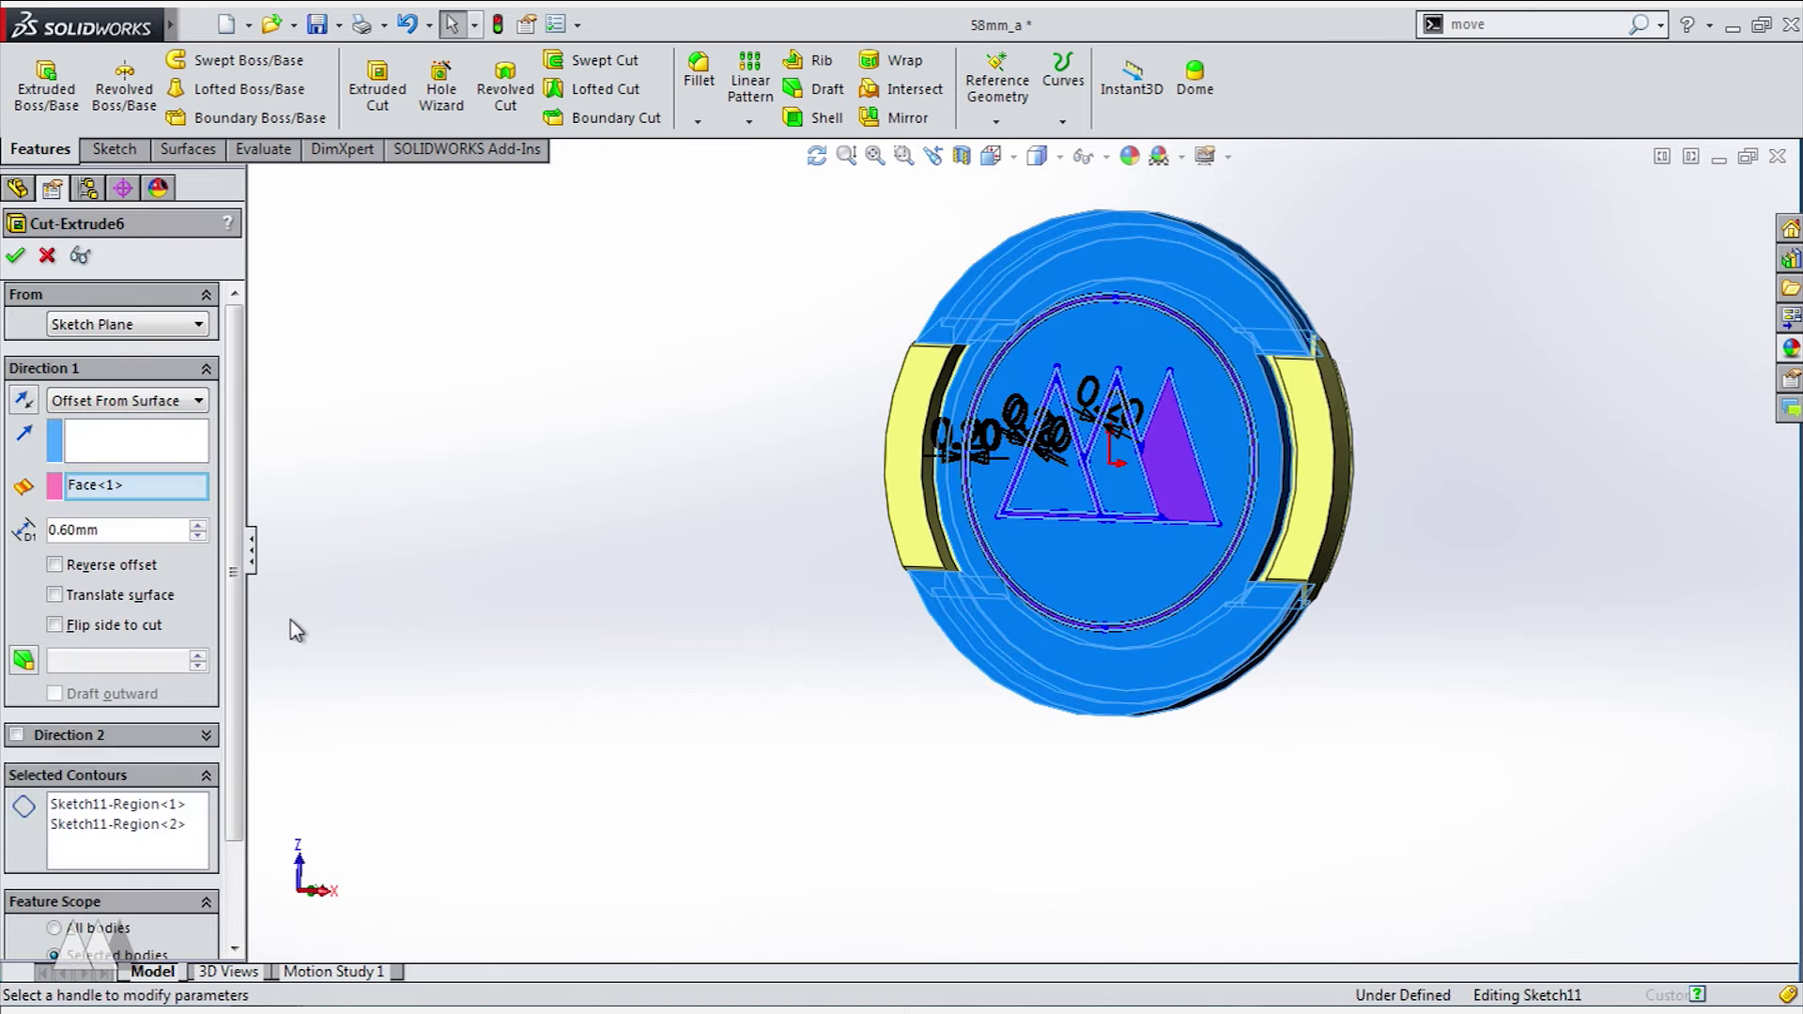
middle_drag(547, 769, 403, 722)
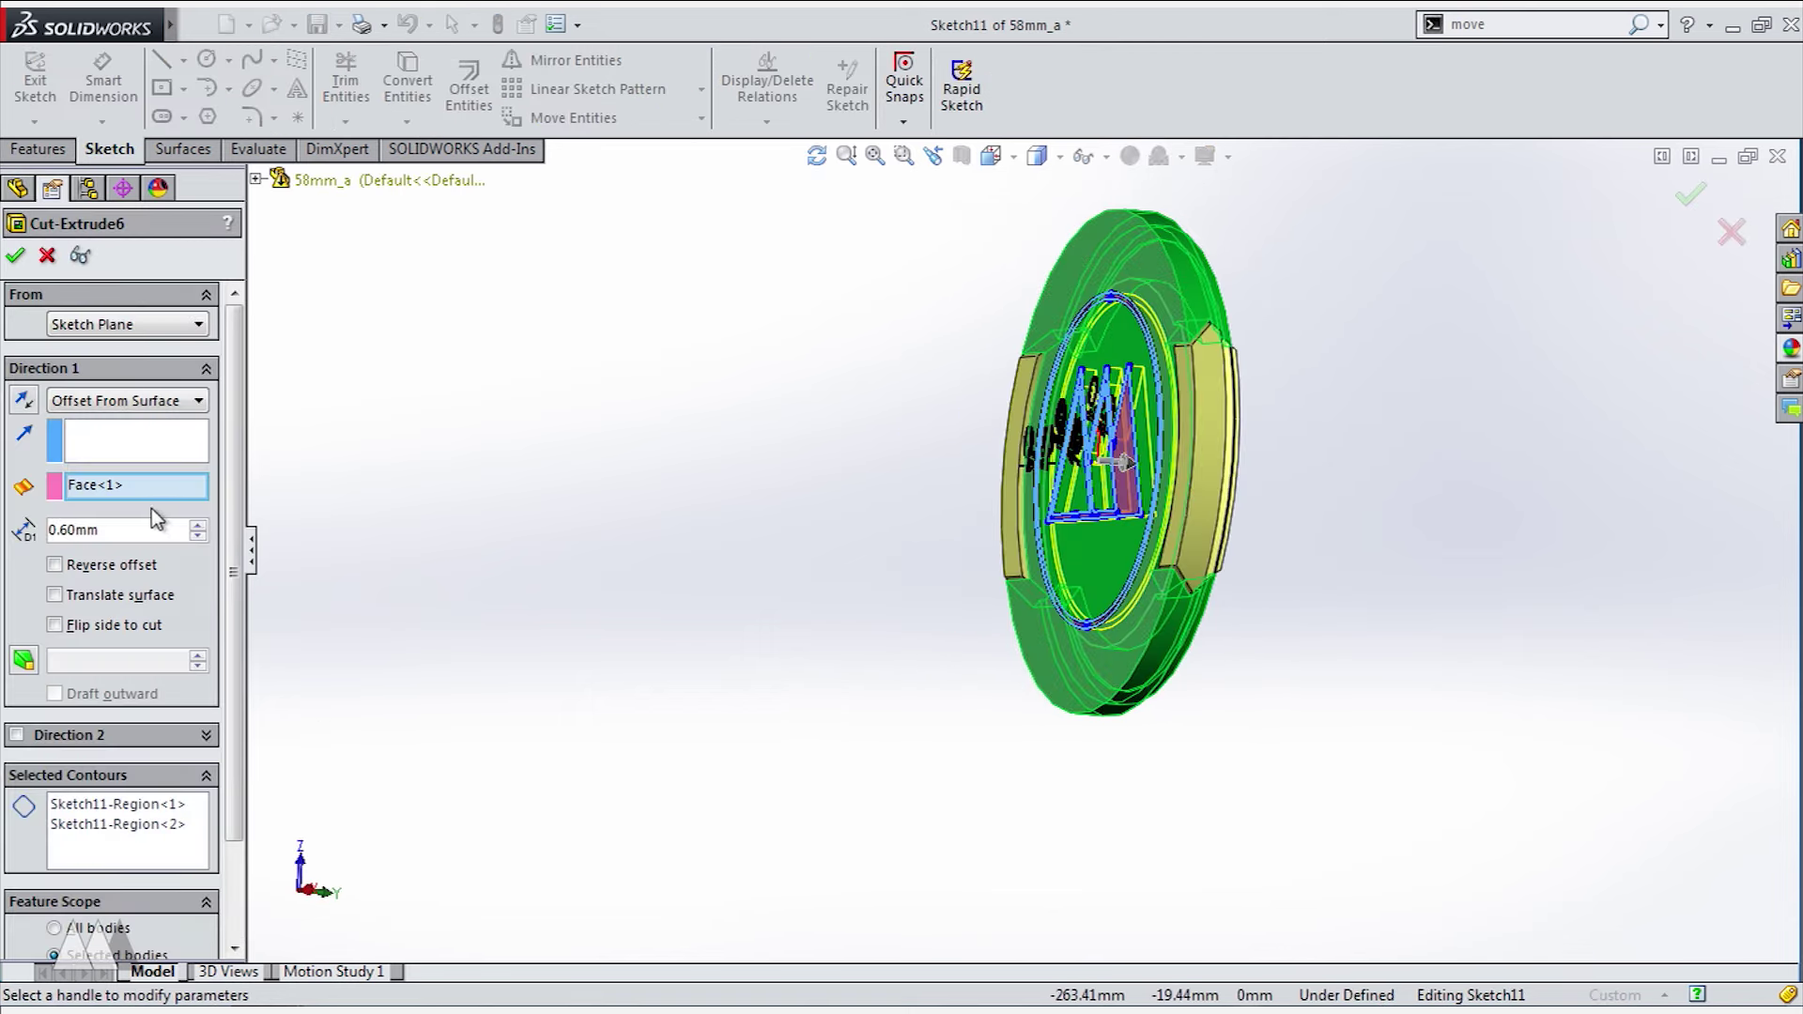
text(1)
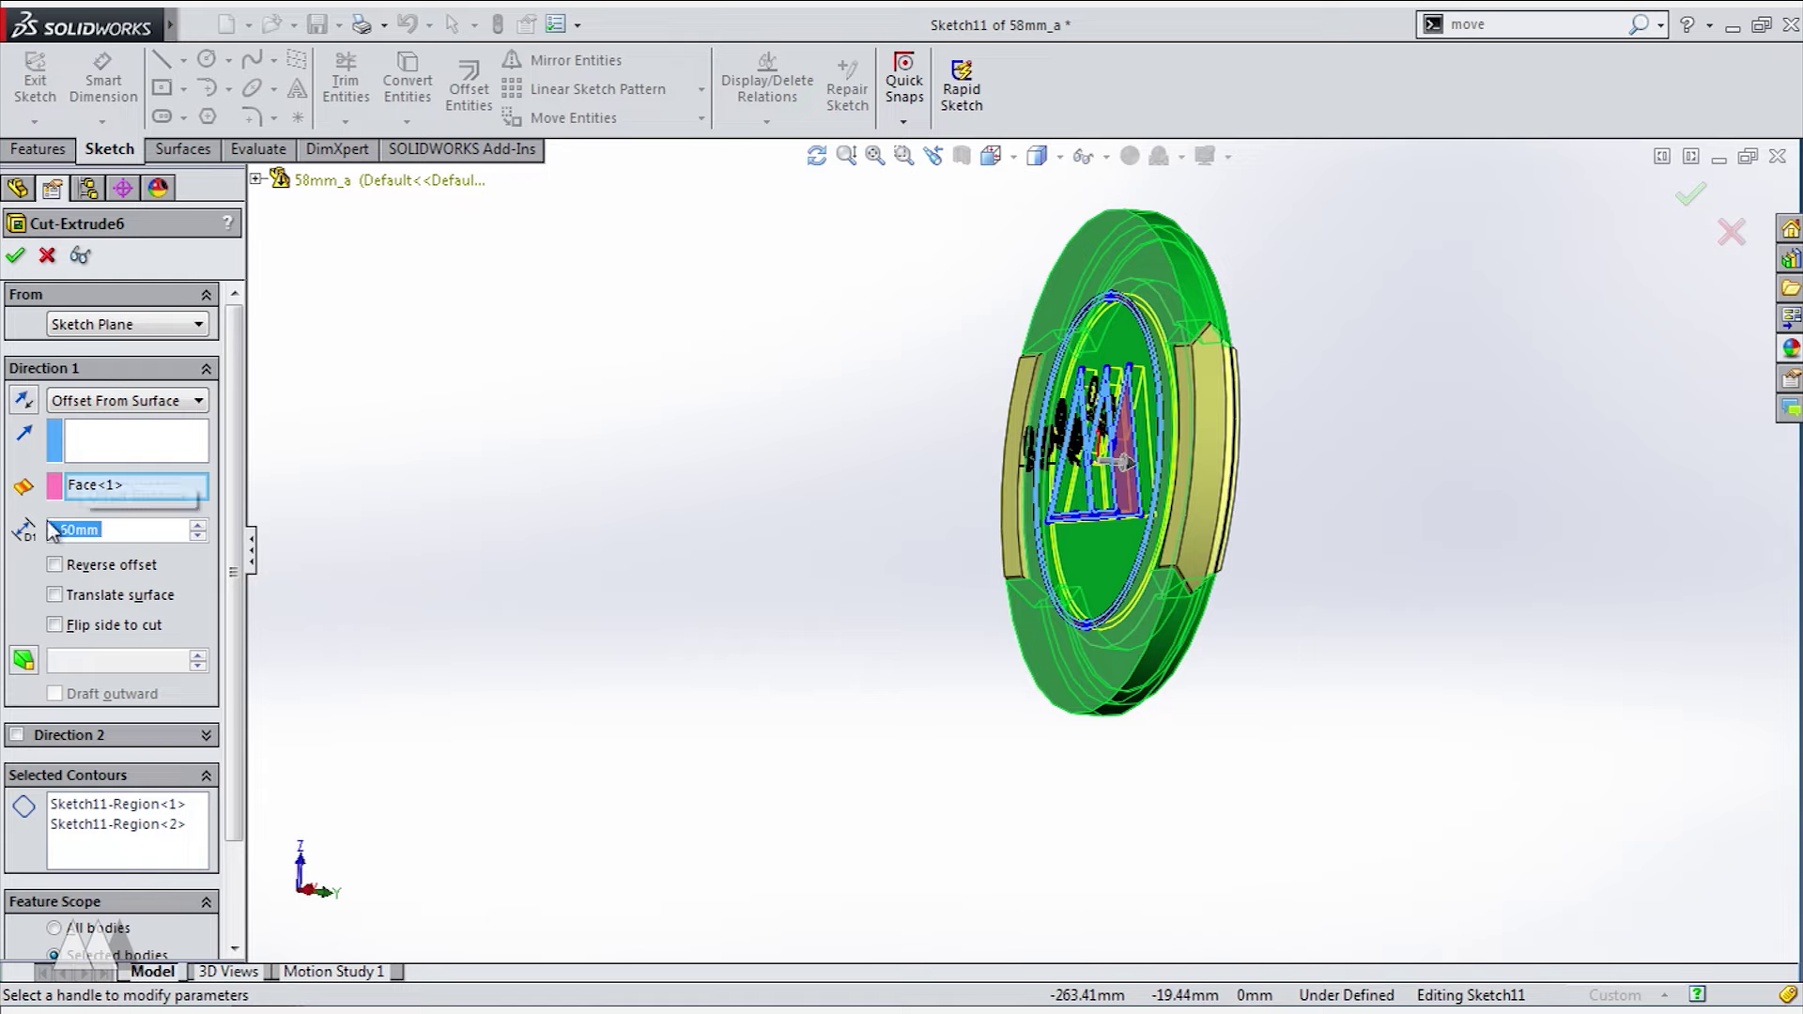
middle_drag(764, 491, 932, 343)
scroll(1220, 510, down, 2)
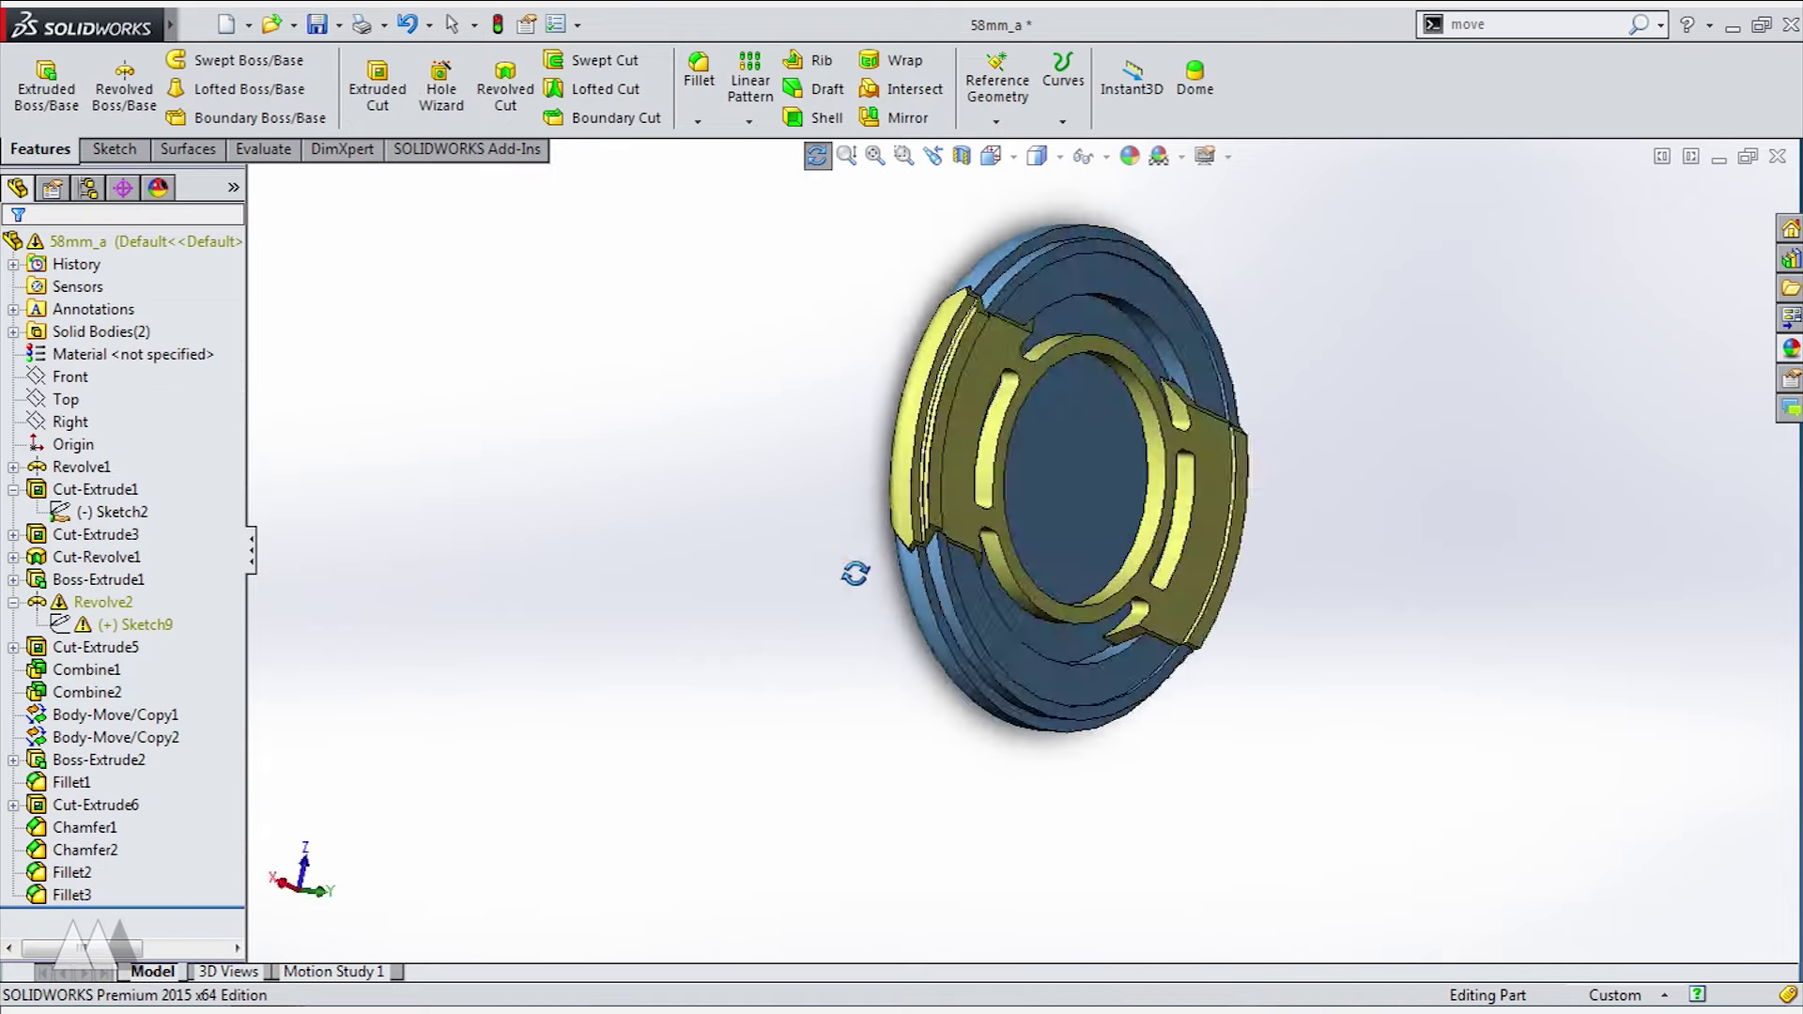